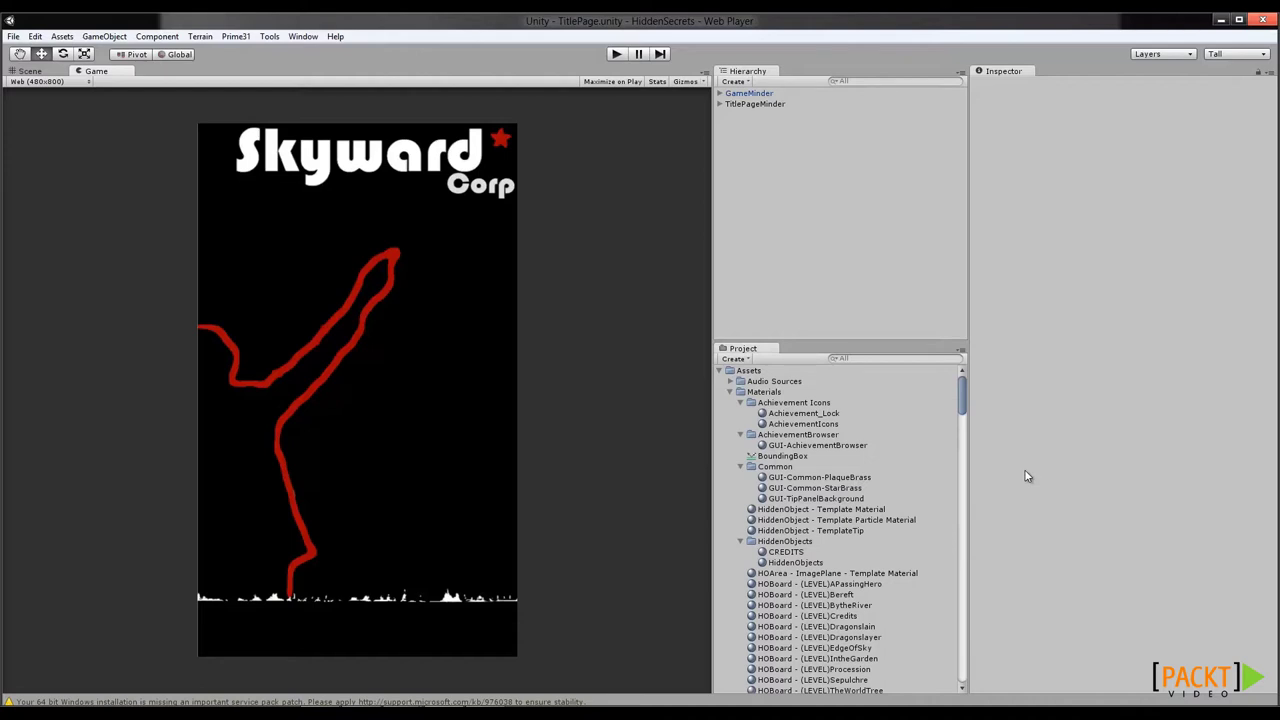
Switch to the Scene view with Ctrl+1 to see the Skyward Corp title board in 3D.
key(ctrl+1)
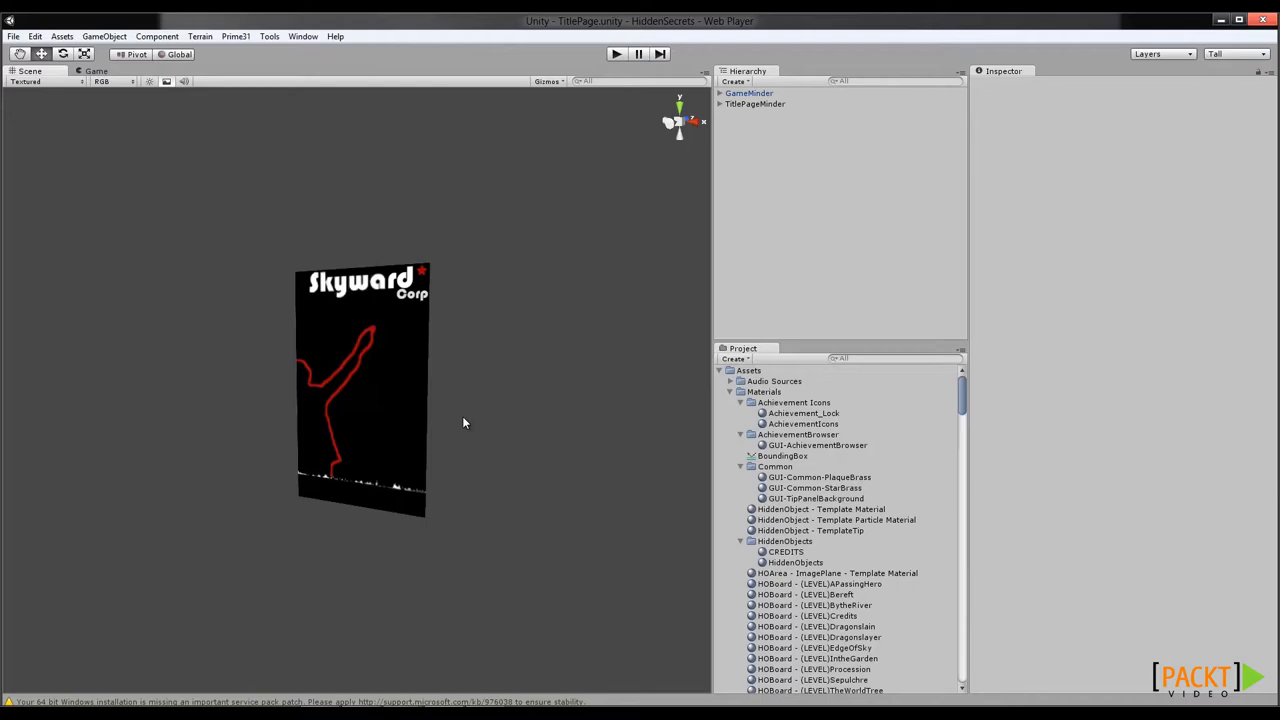
Select the TitlePageBackground board, nudge it upward, then cycle from rotate to scale handles.
click(347, 324)
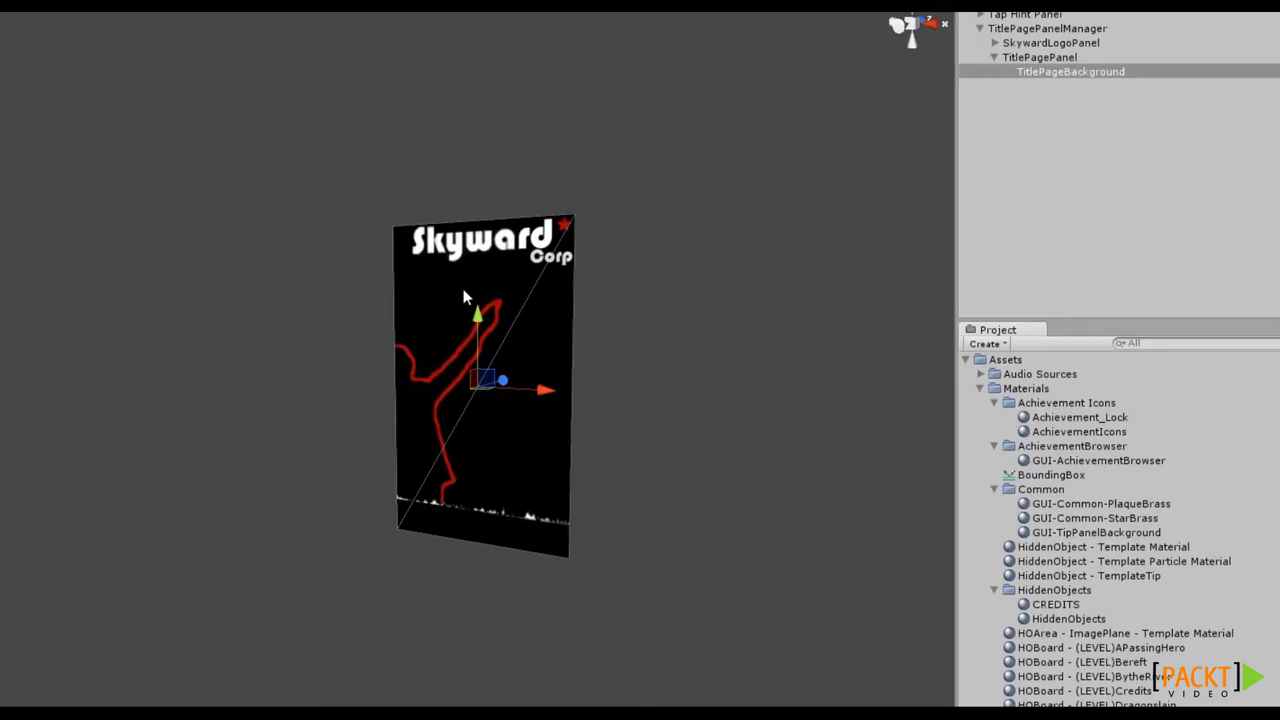
drag(480, 315, 477, 262)
key(e)
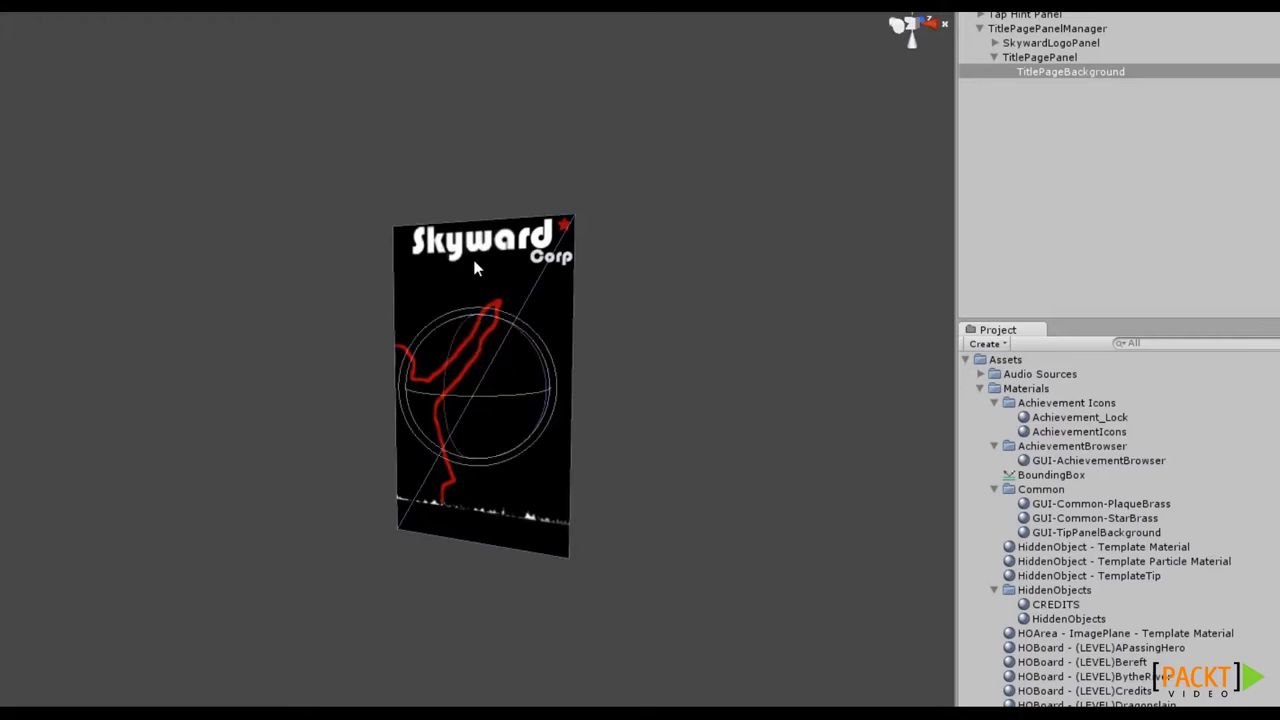
key(r)
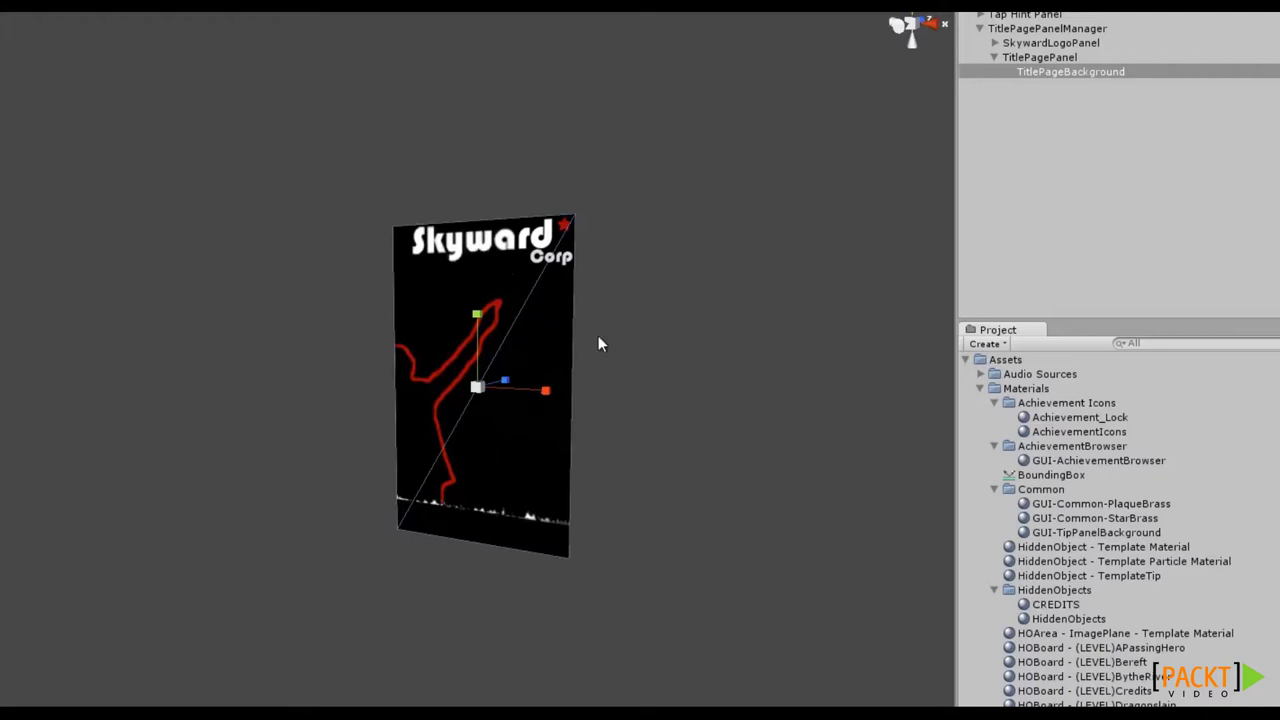
middle_drag(697, 420, 426, 398)
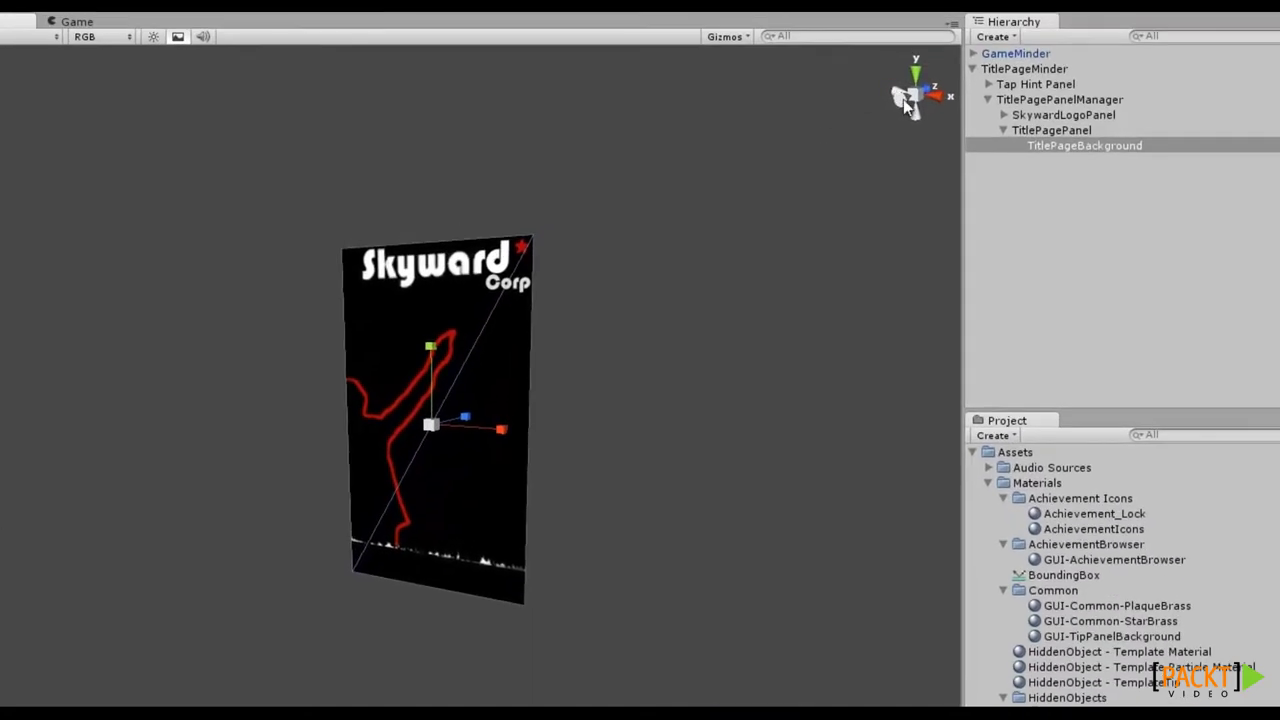
View the board from side, top, perspective, right and front angles, then return to the Game view.
click(903, 100)
click(916, 76)
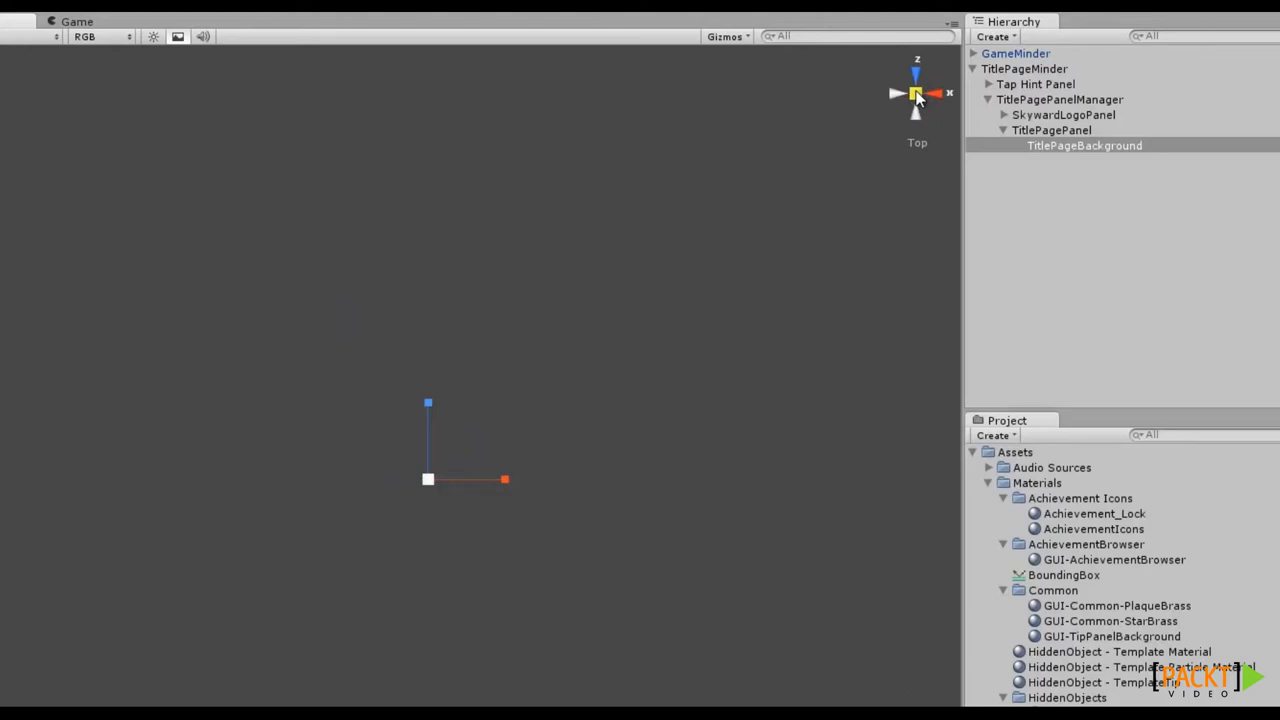
click(916, 96)
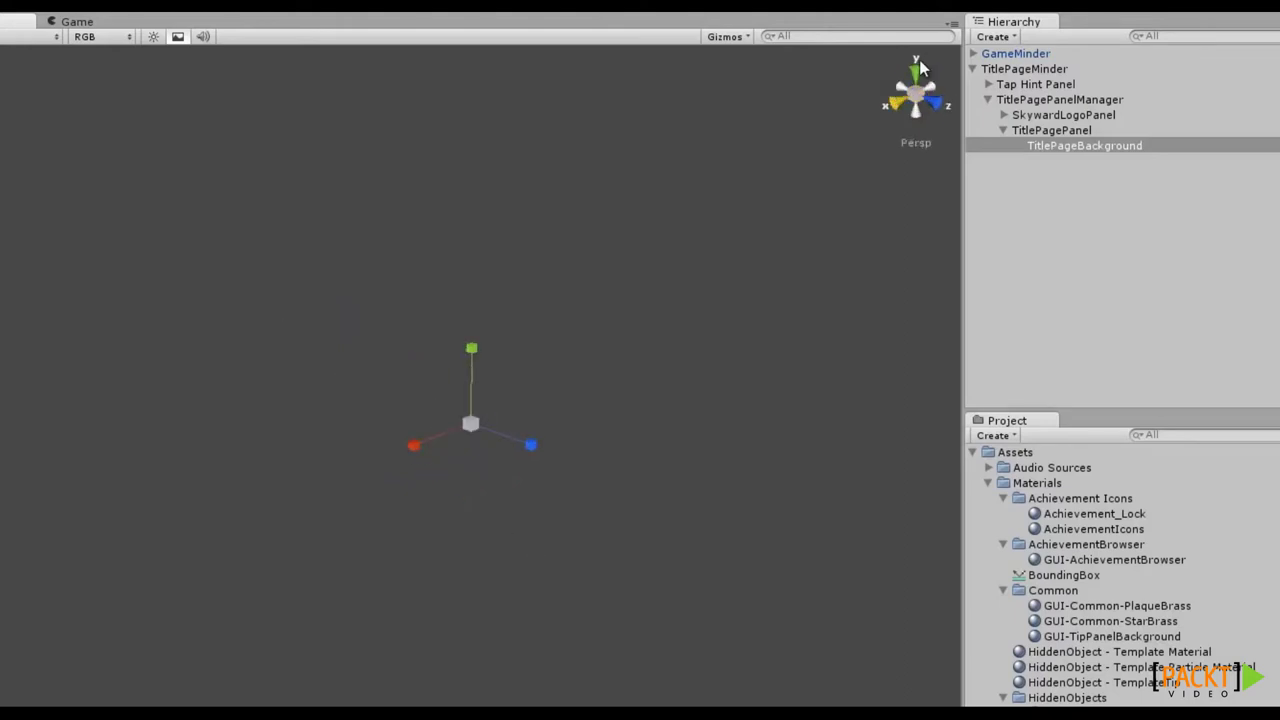
click(916, 72)
click(940, 95)
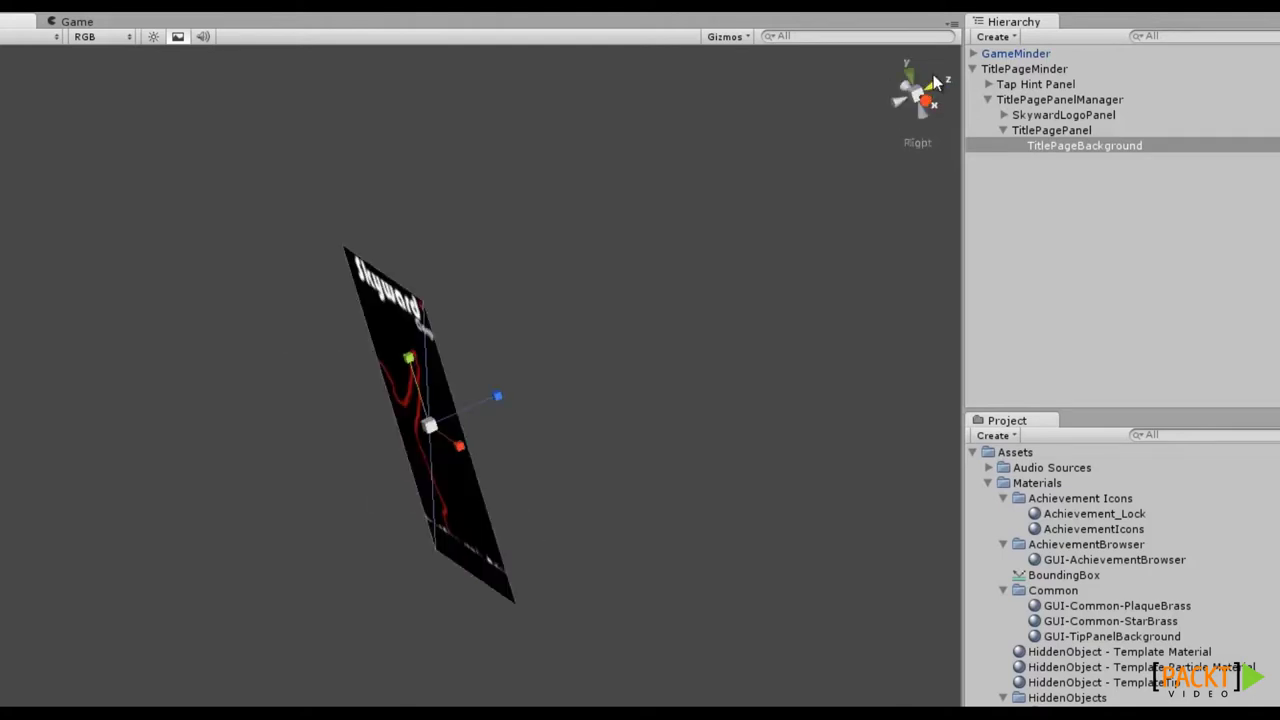
click(932, 93)
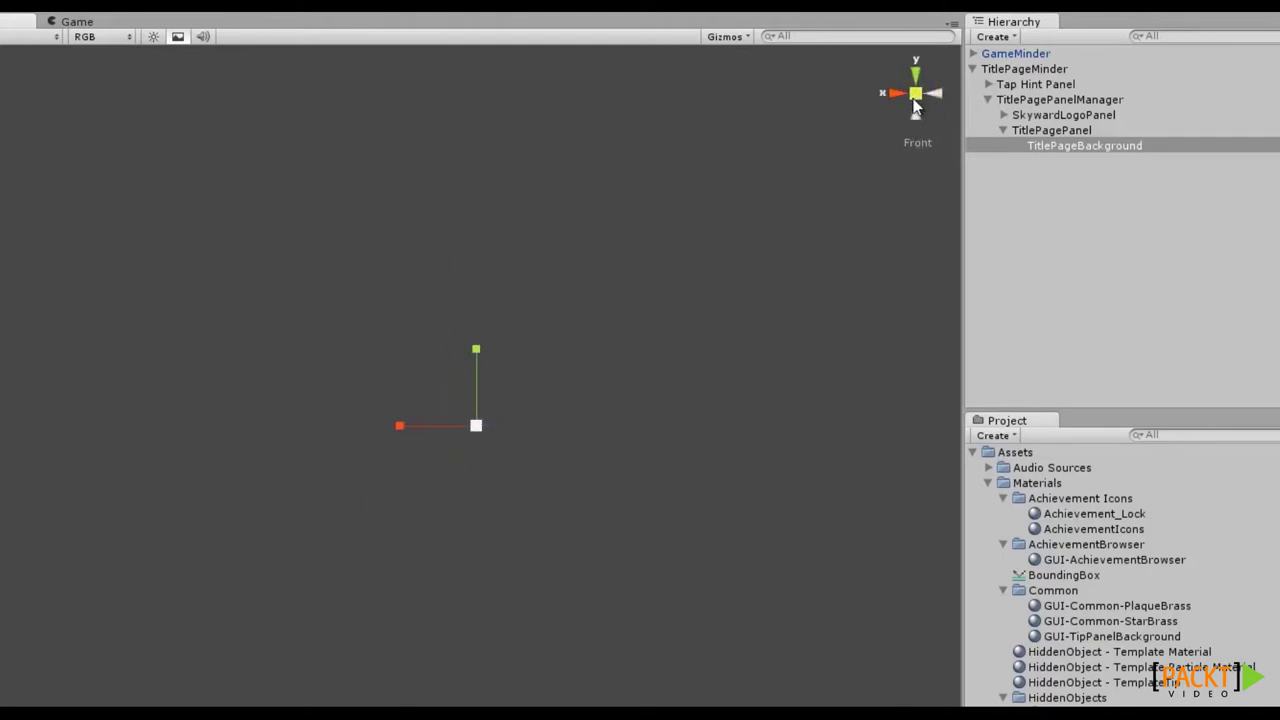
click(68, 22)
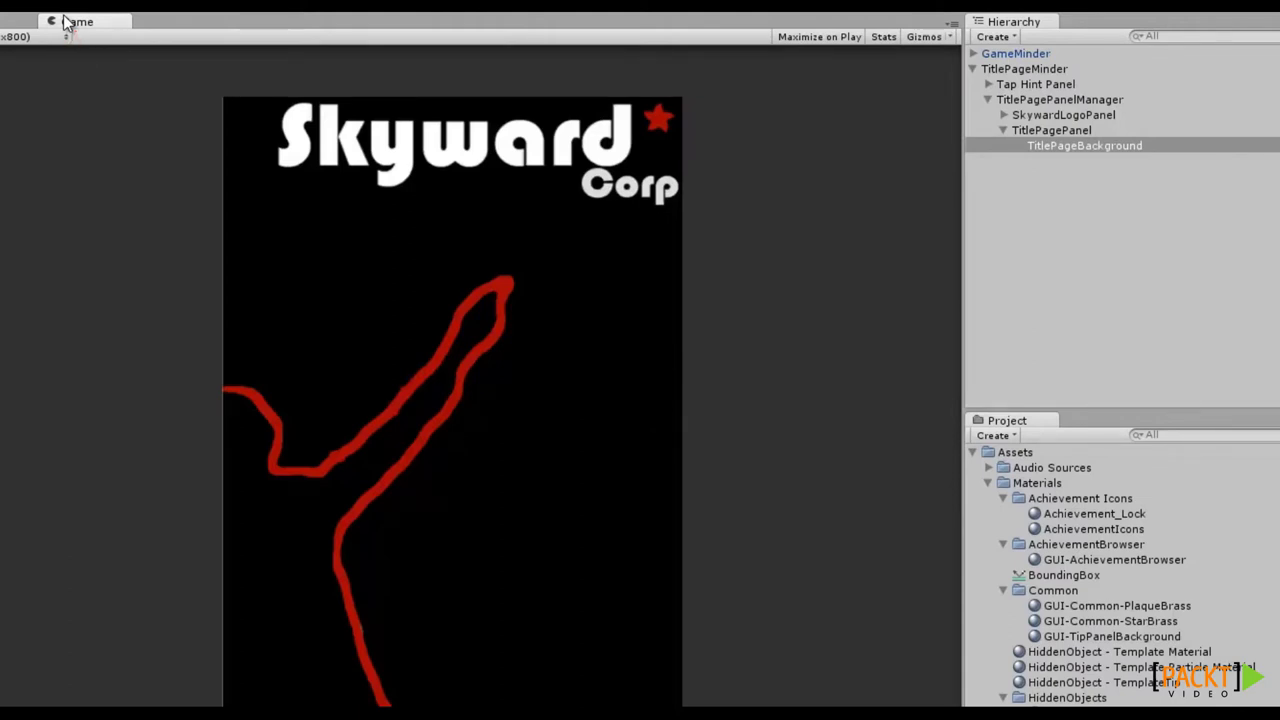
Expand GameMinder, inspect Main Camera, AudioController and TipPanel, then TitlePageMinder's Logo Swap Manager reference.
click(973, 55)
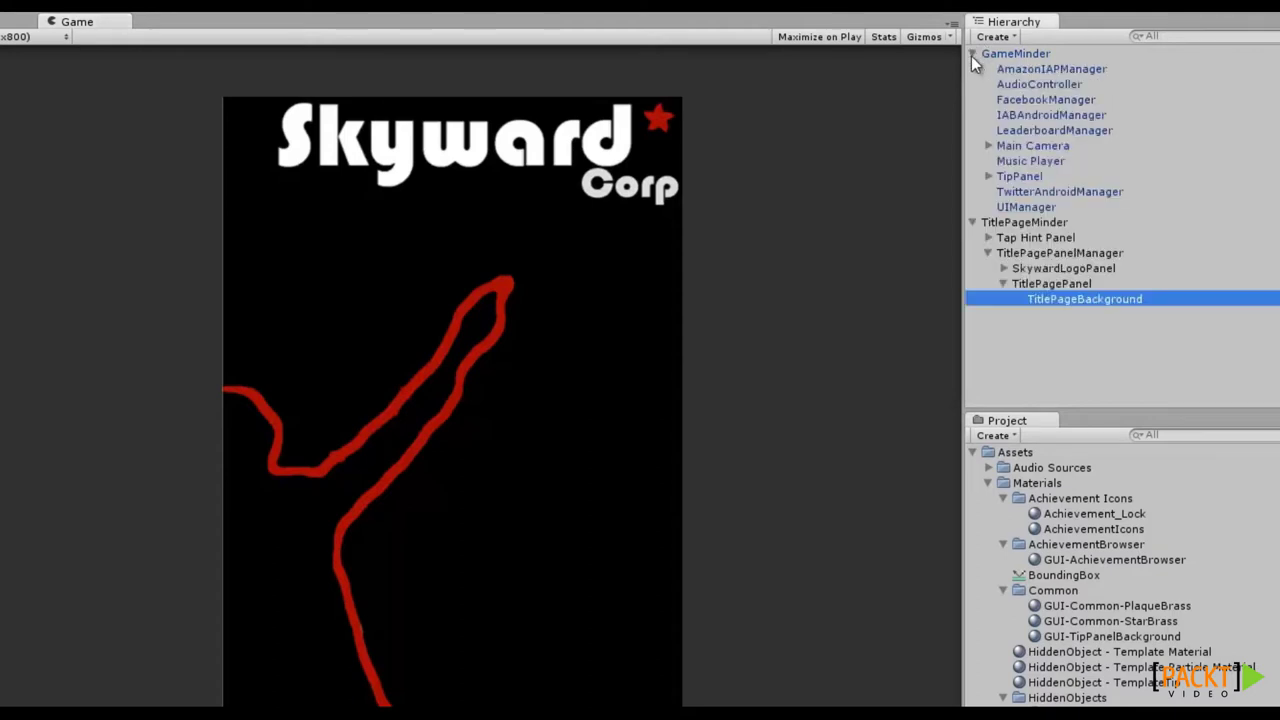
click(1027, 145)
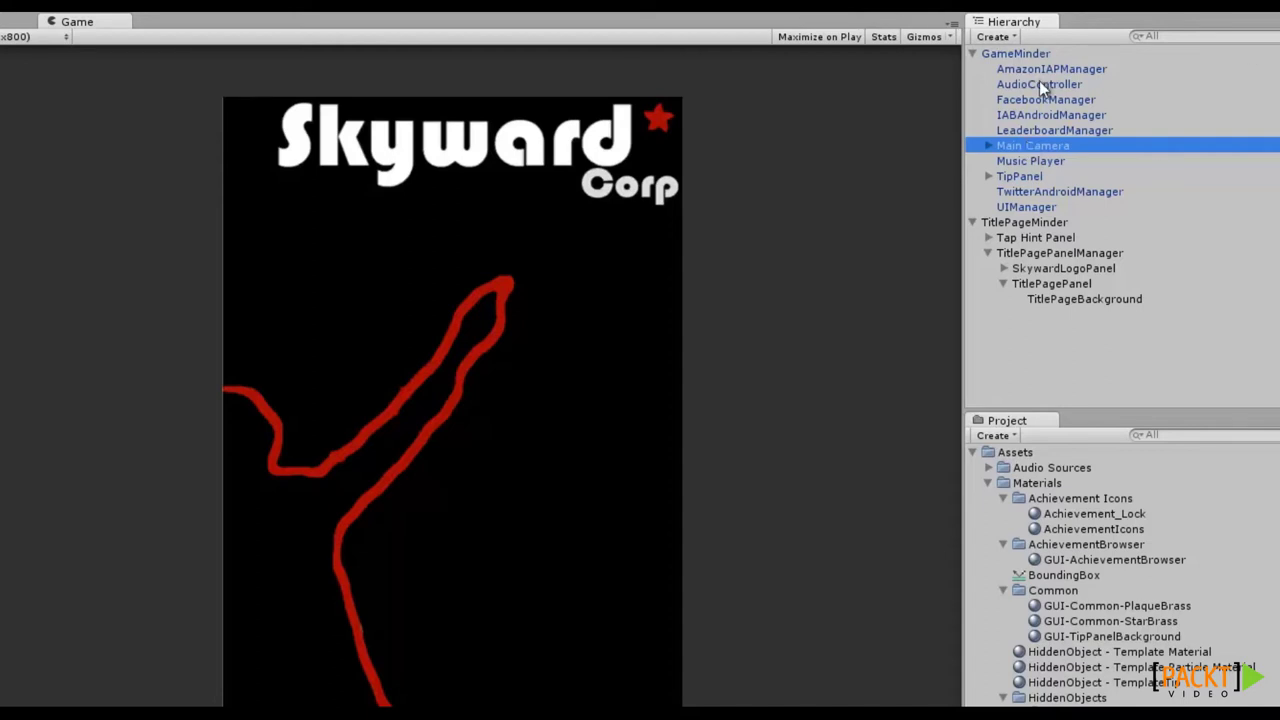
click(1039, 84)
click(1020, 176)
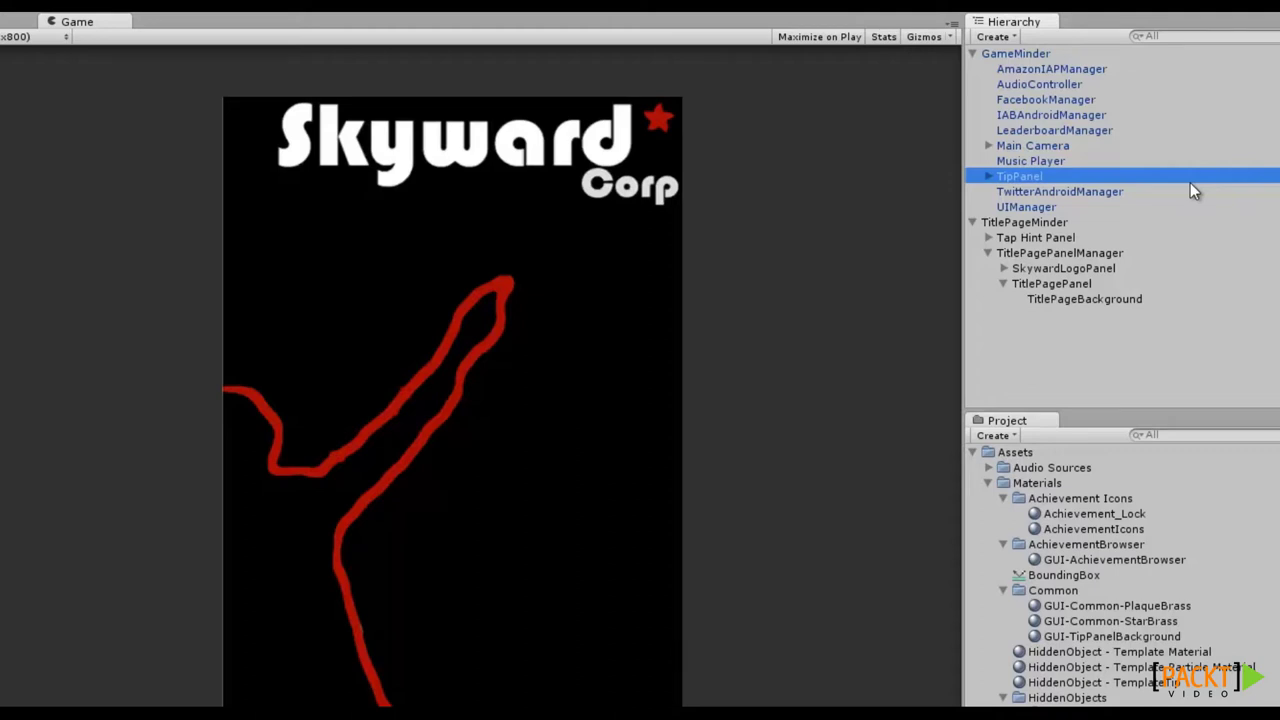
click(988, 177)
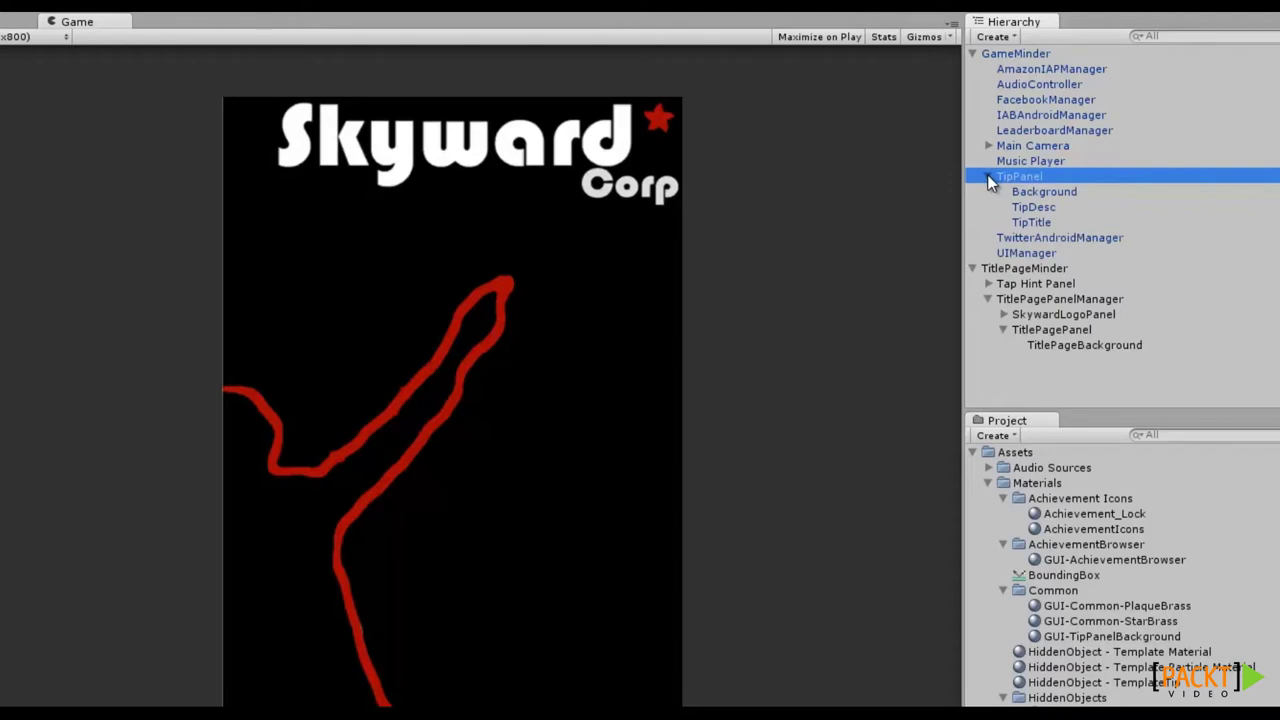
click(988, 177)
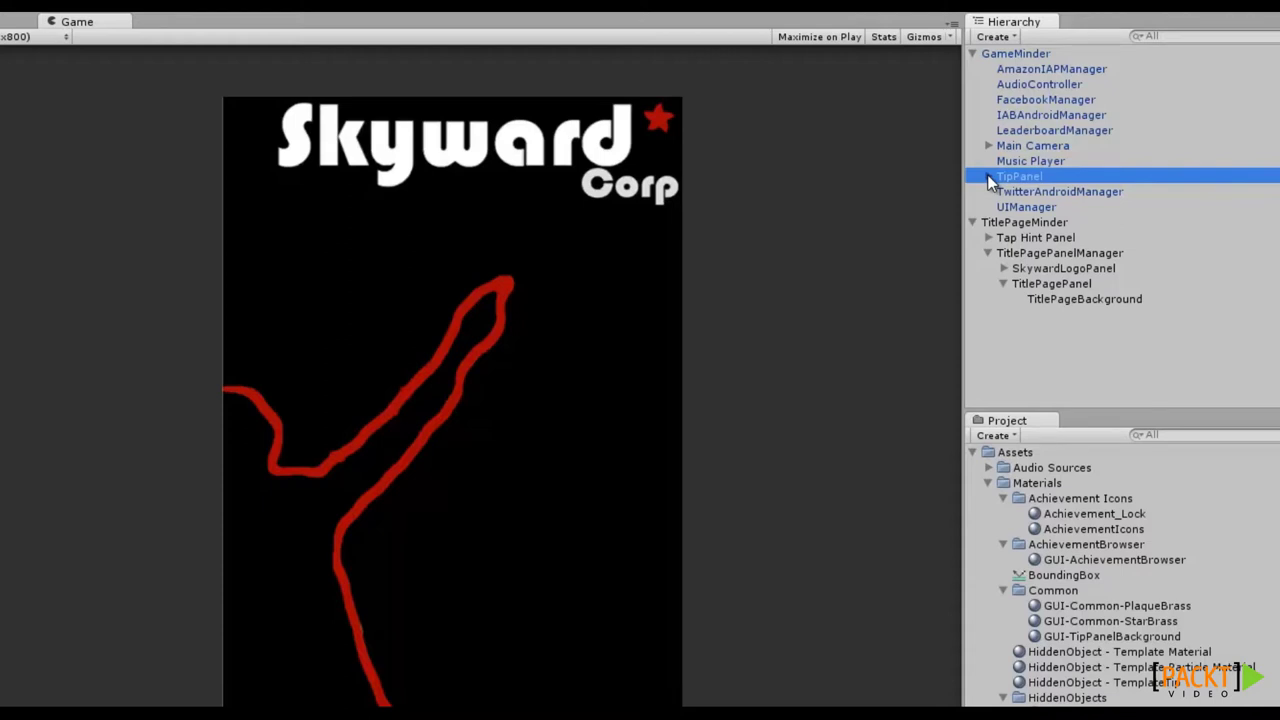
click(1025, 223)
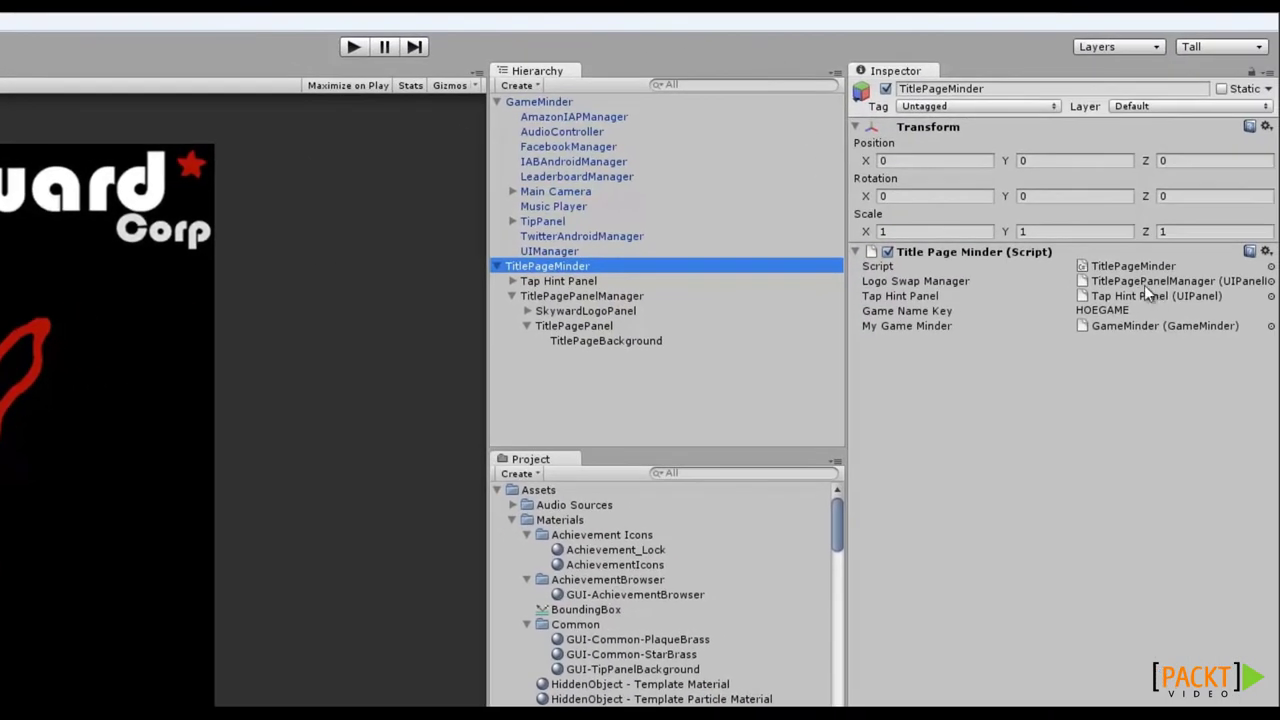
click(1145, 284)
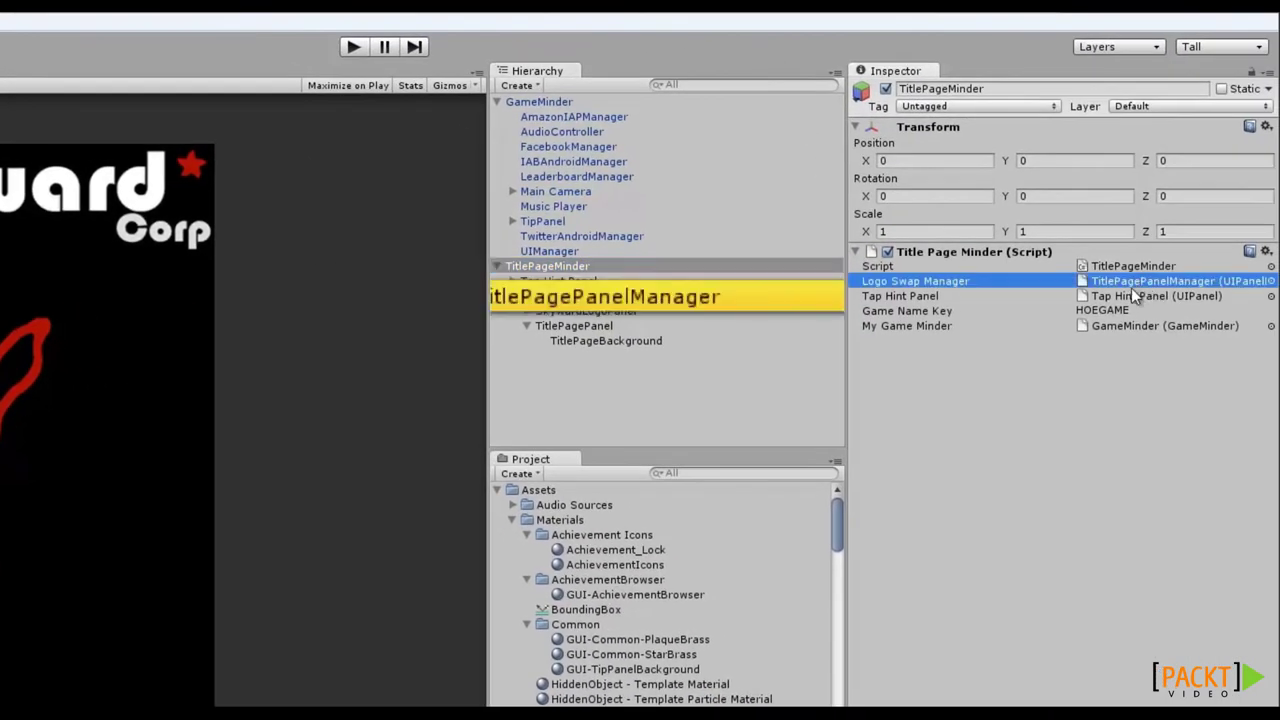
Ping the Tap Hint Panel reference, then preview the GUI-AchievementBrowser material.
click(1131, 295)
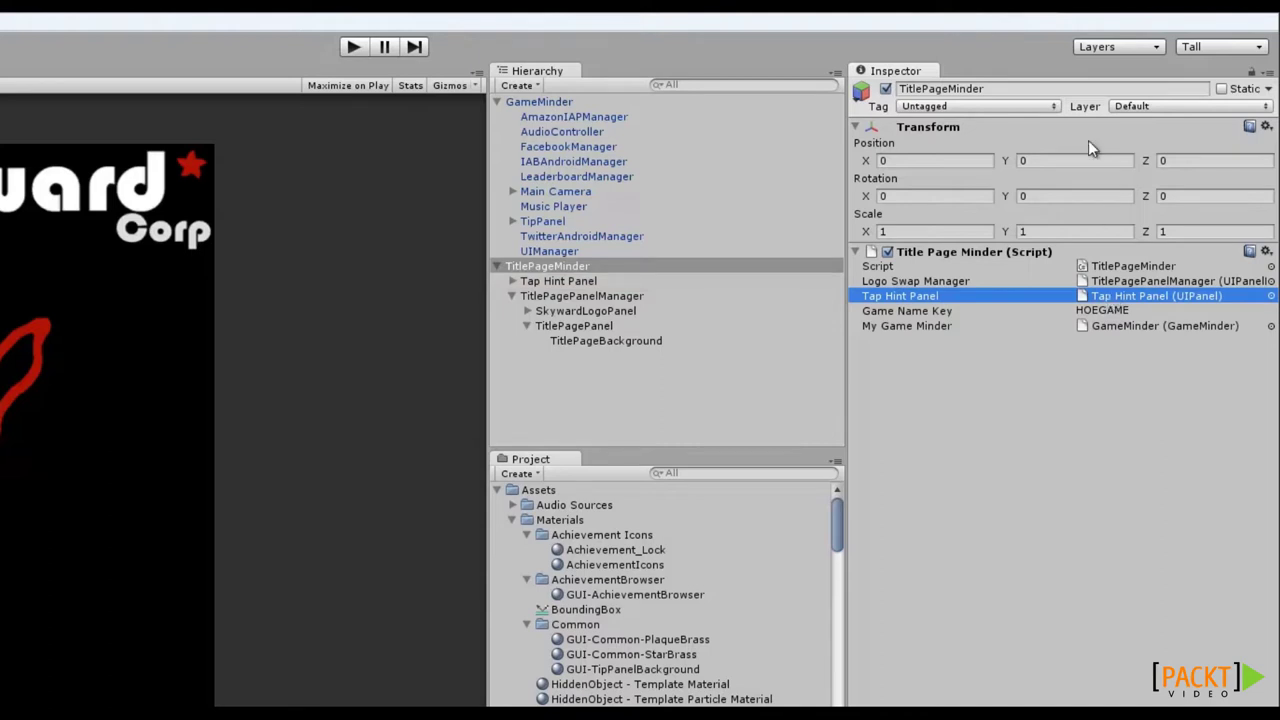
click(585, 593)
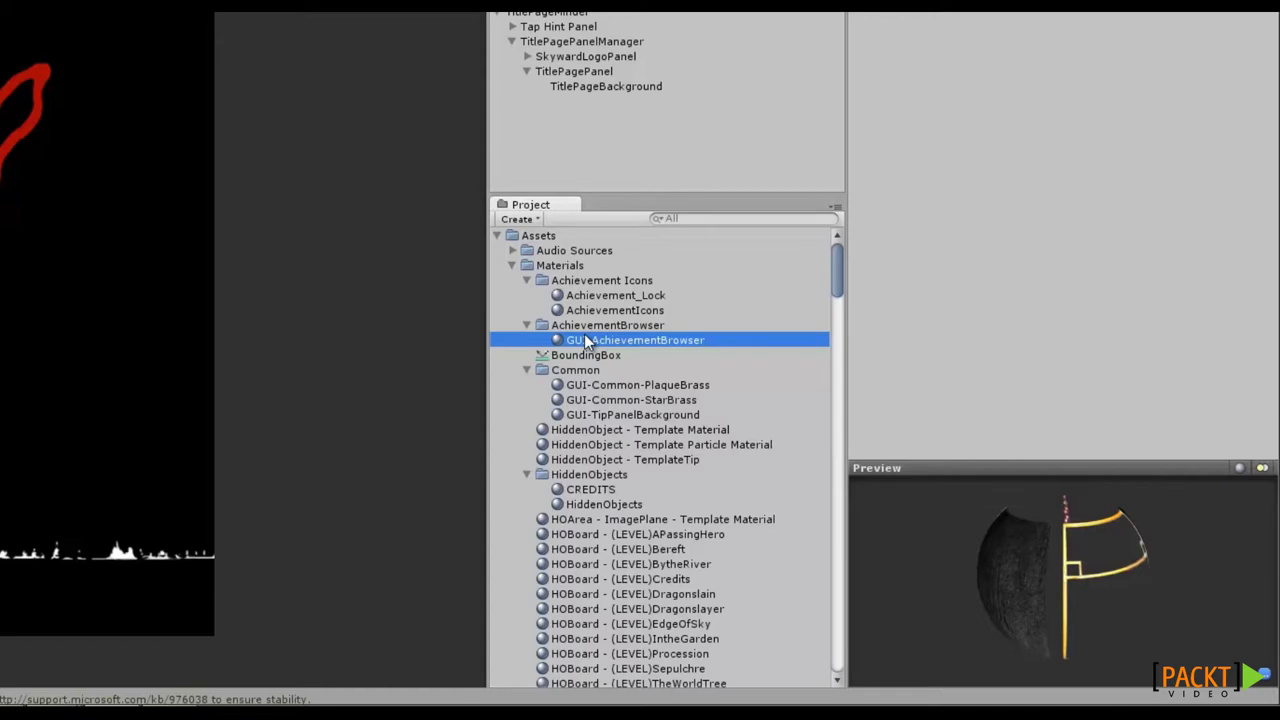
Collapse the Assets, Plugins and Resources folders in the Project panel.
click(497, 236)
click(497, 295)
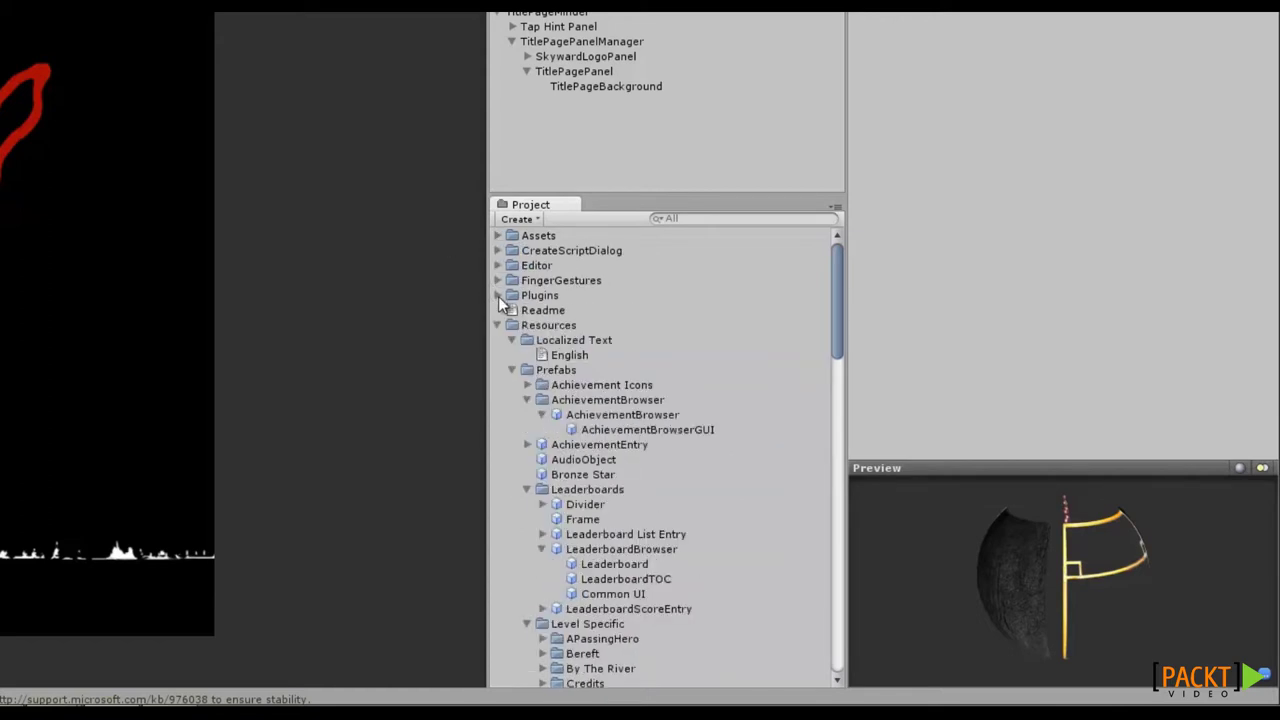
click(498, 325)
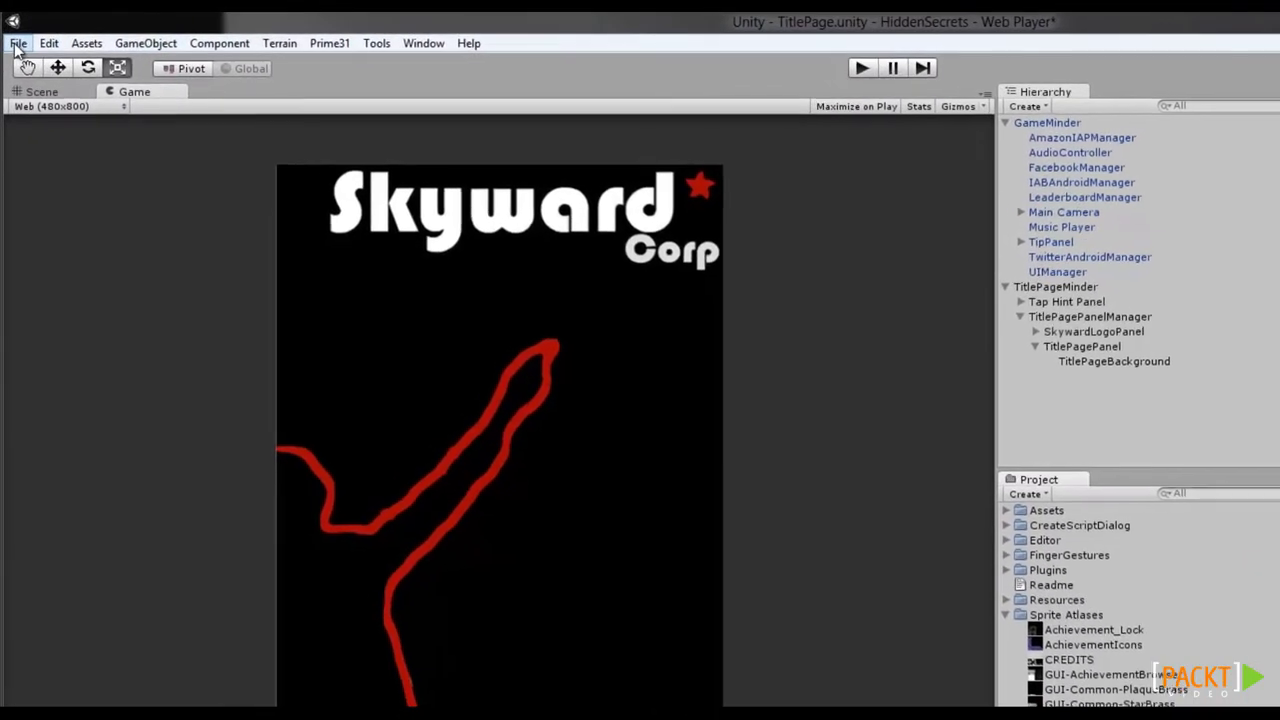
Start a new Unity project with its location folder renamed to MeltdownMadness.
click(15, 39)
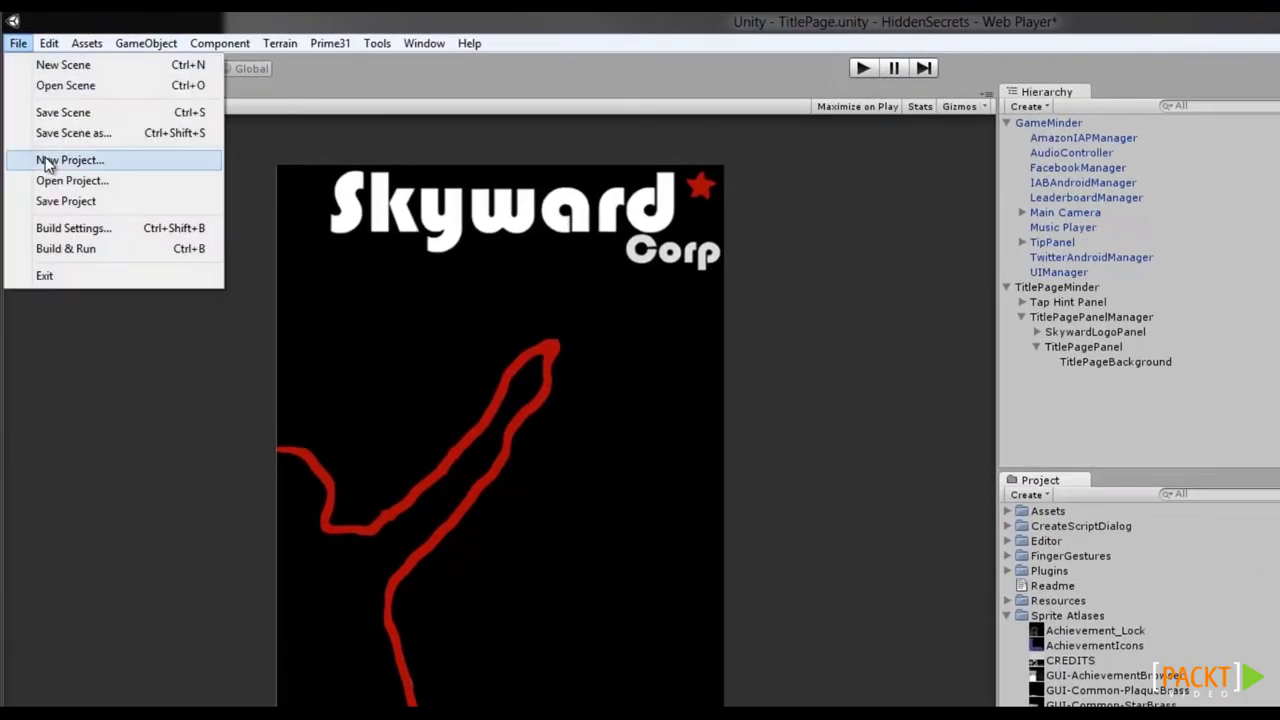
click(47, 163)
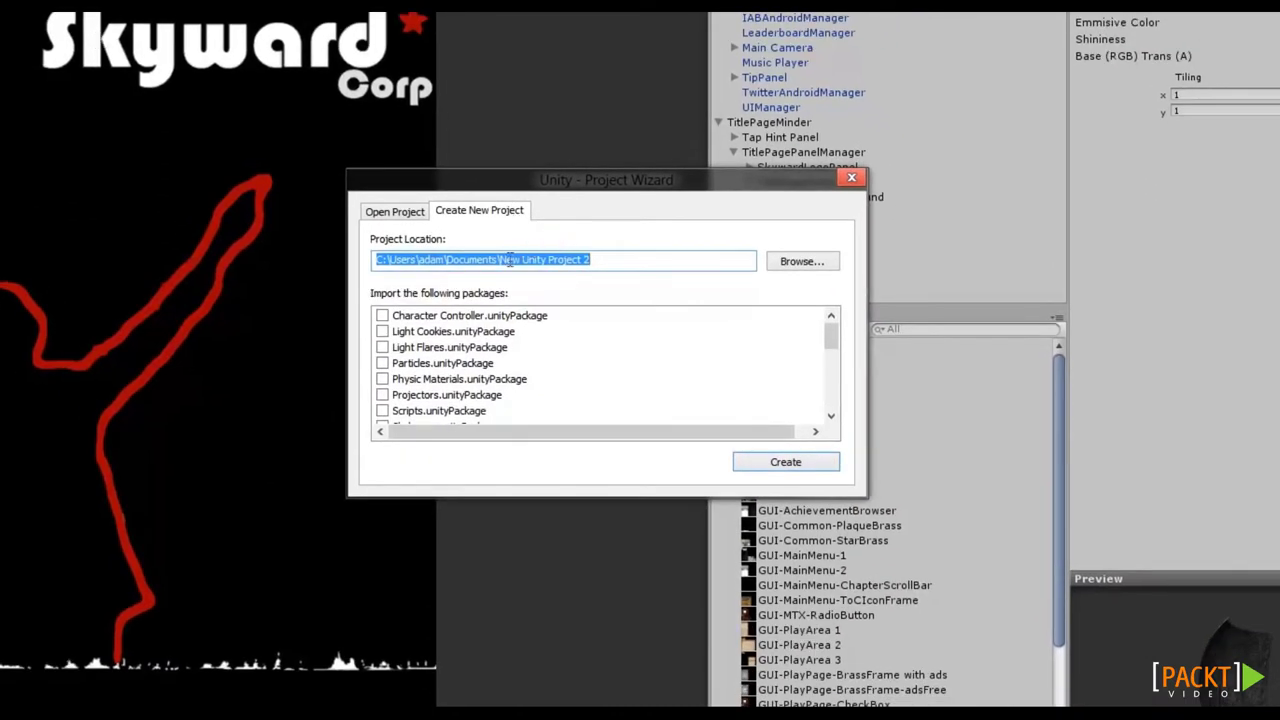
click(502, 258)
drag(500, 258, 604, 254)
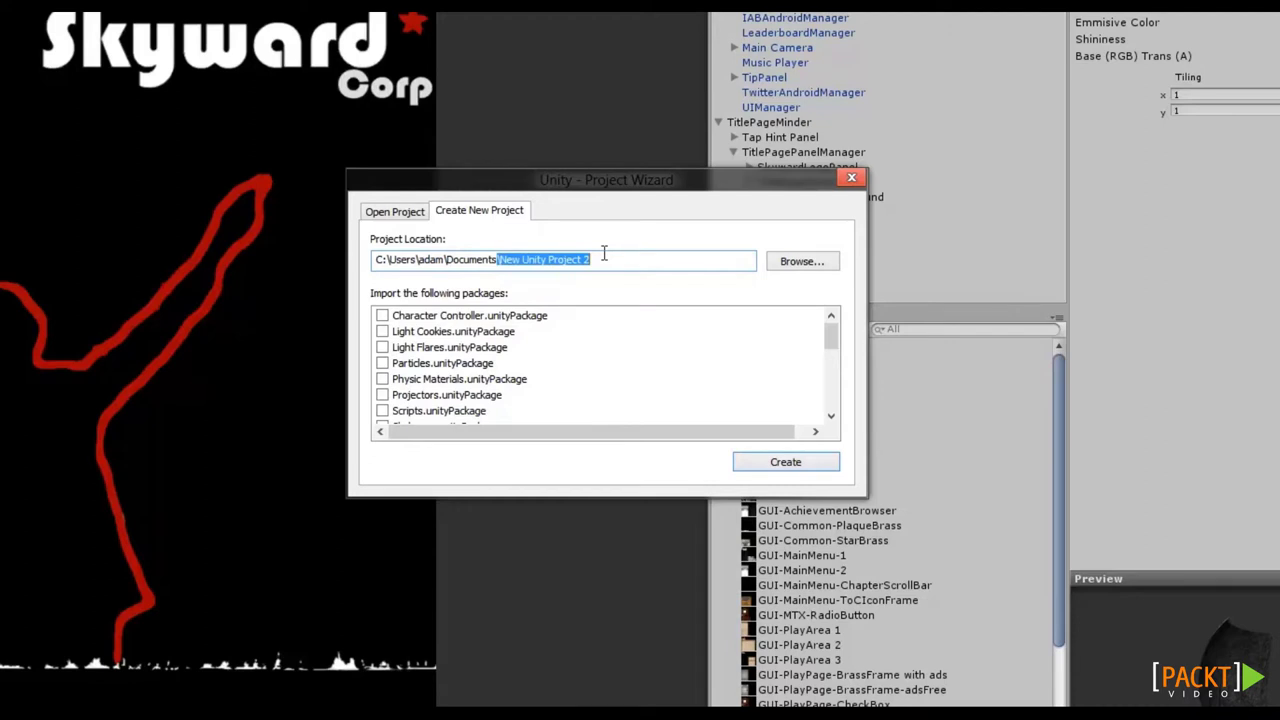
key(BackSpace)
text(Me)
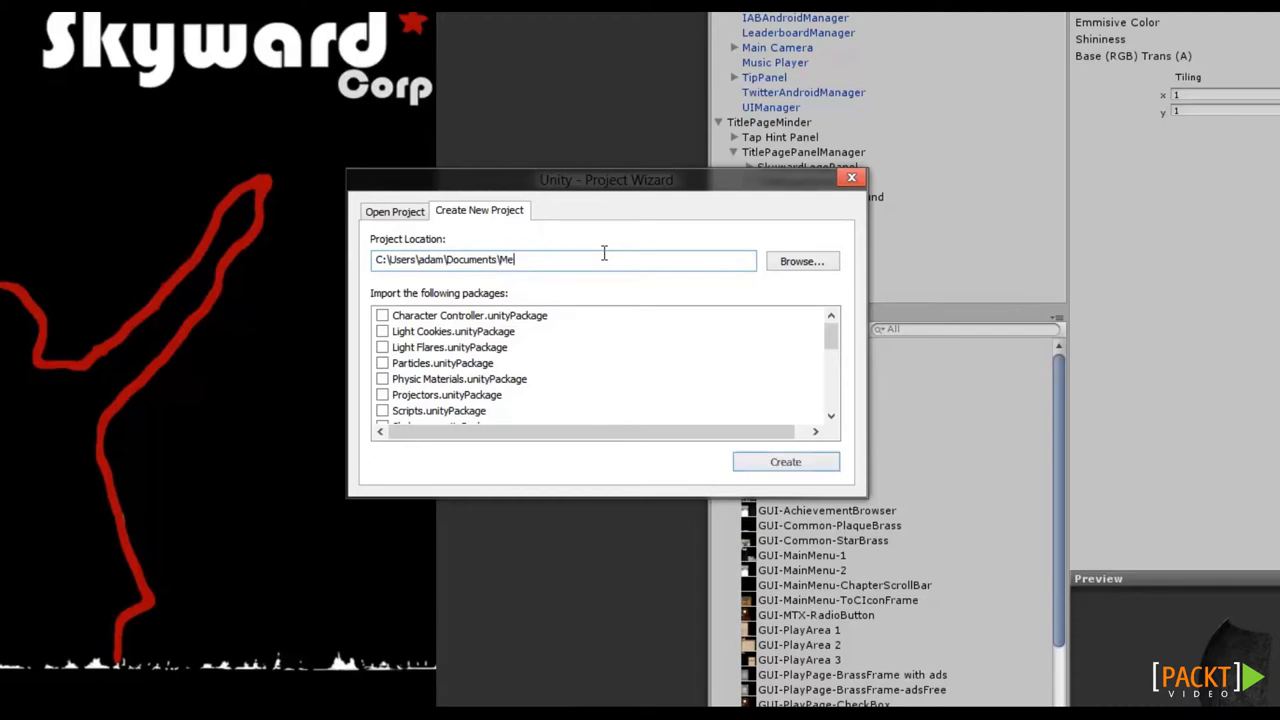
text(ltdownMadness)
Include Scripts.unityPackage, create the project, and discard unsaved TitlePage.unity changes.
click(495, 347)
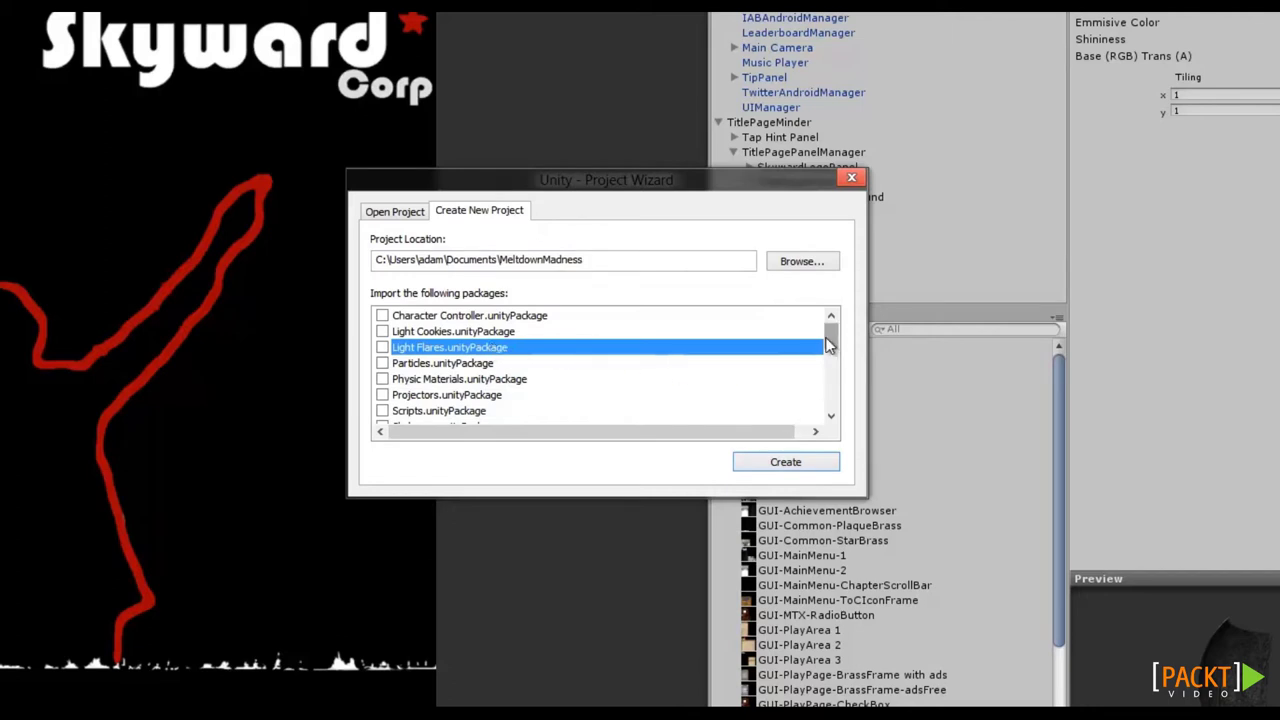
click(834, 398)
scroll(834, 398, down, 5)
scroll(834, 398, up, 7)
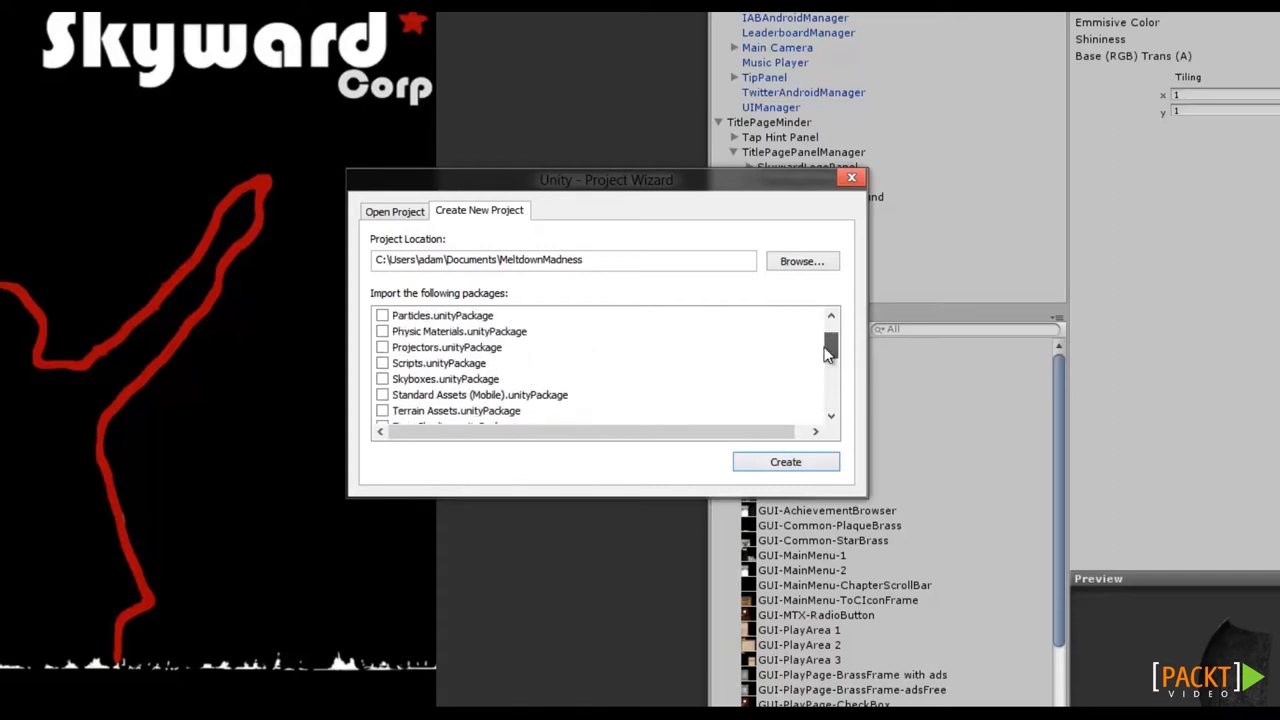
click(383, 395)
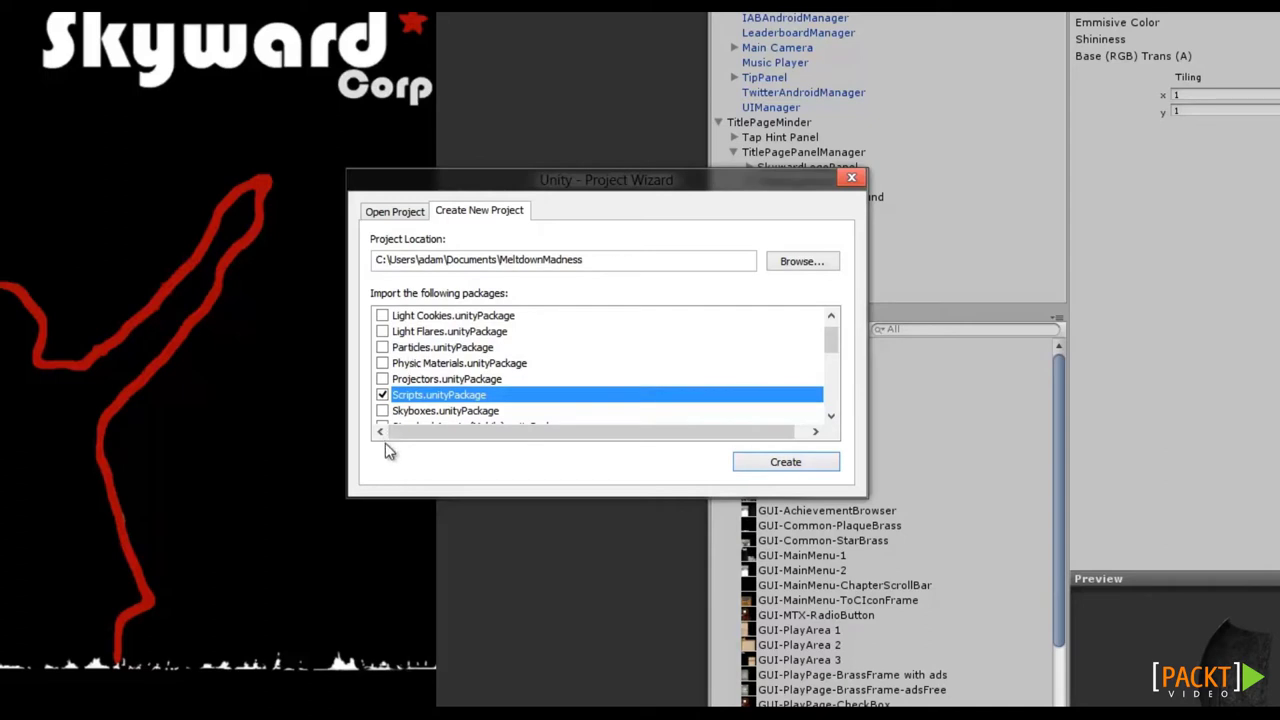
click(758, 465)
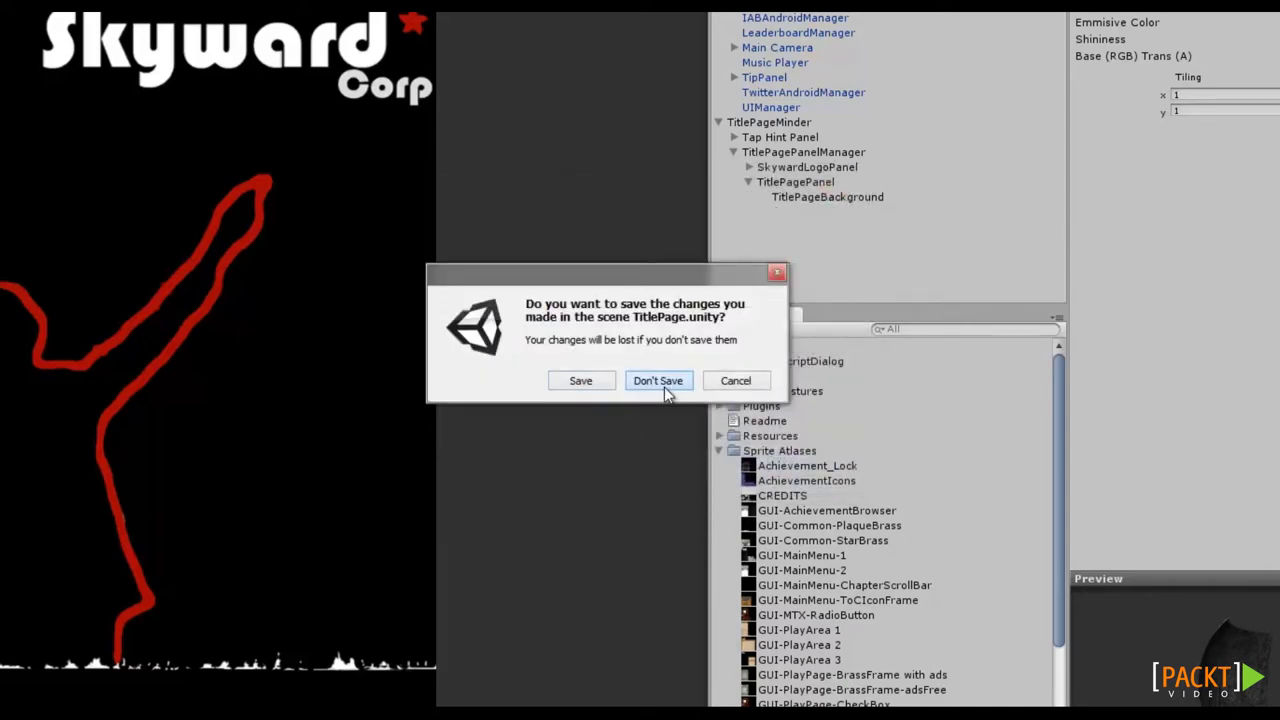
click(665, 386)
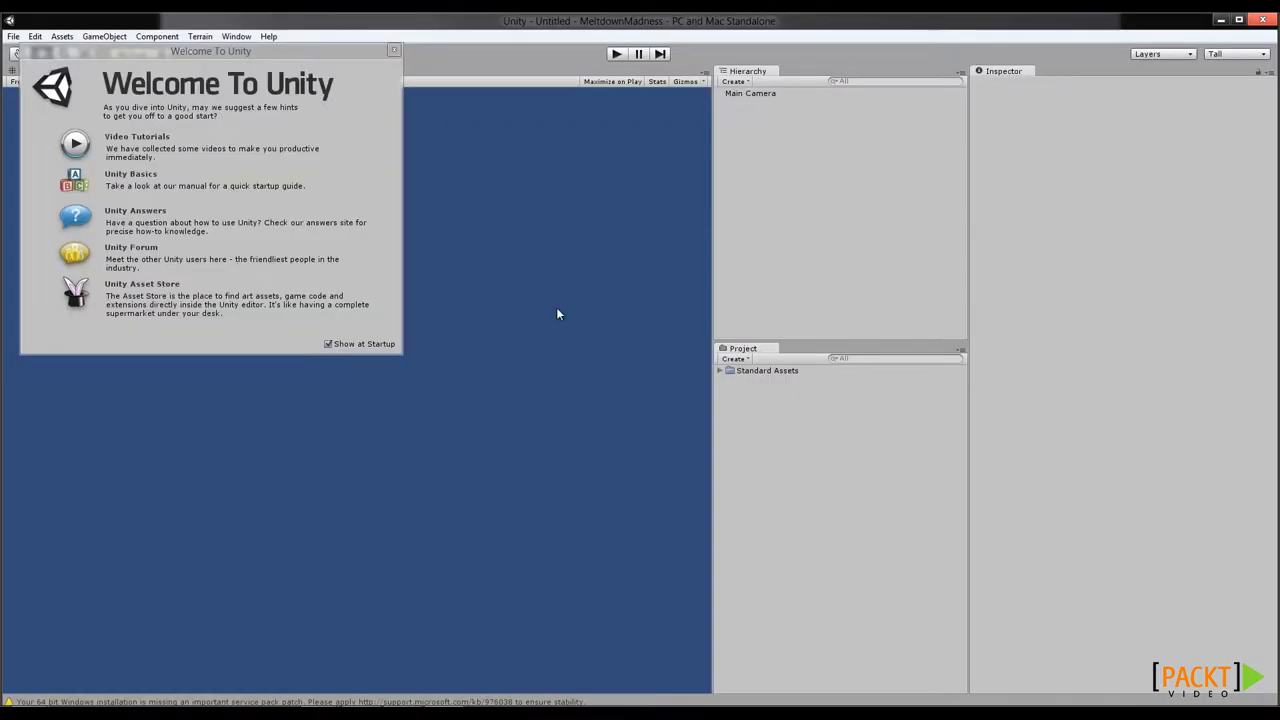
Close the Welcome To Unity window and glance at Assets > Import Package without choosing anything.
click(394, 50)
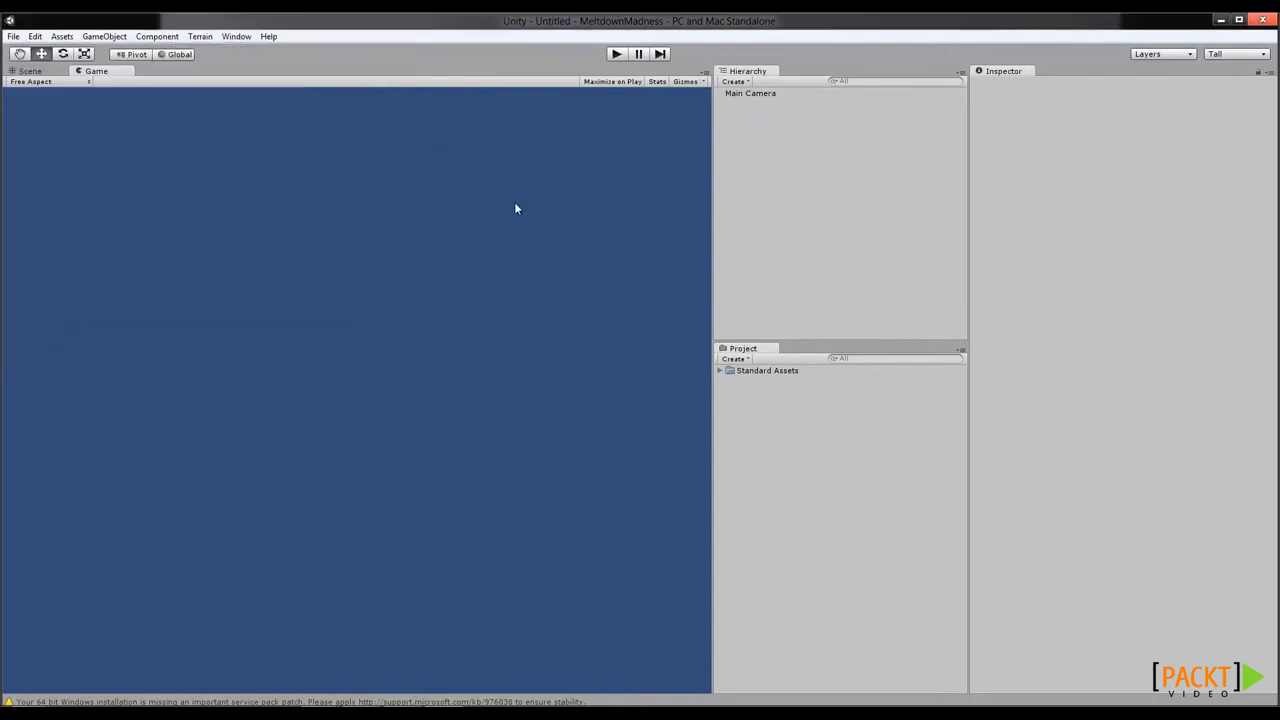
click(87, 45)
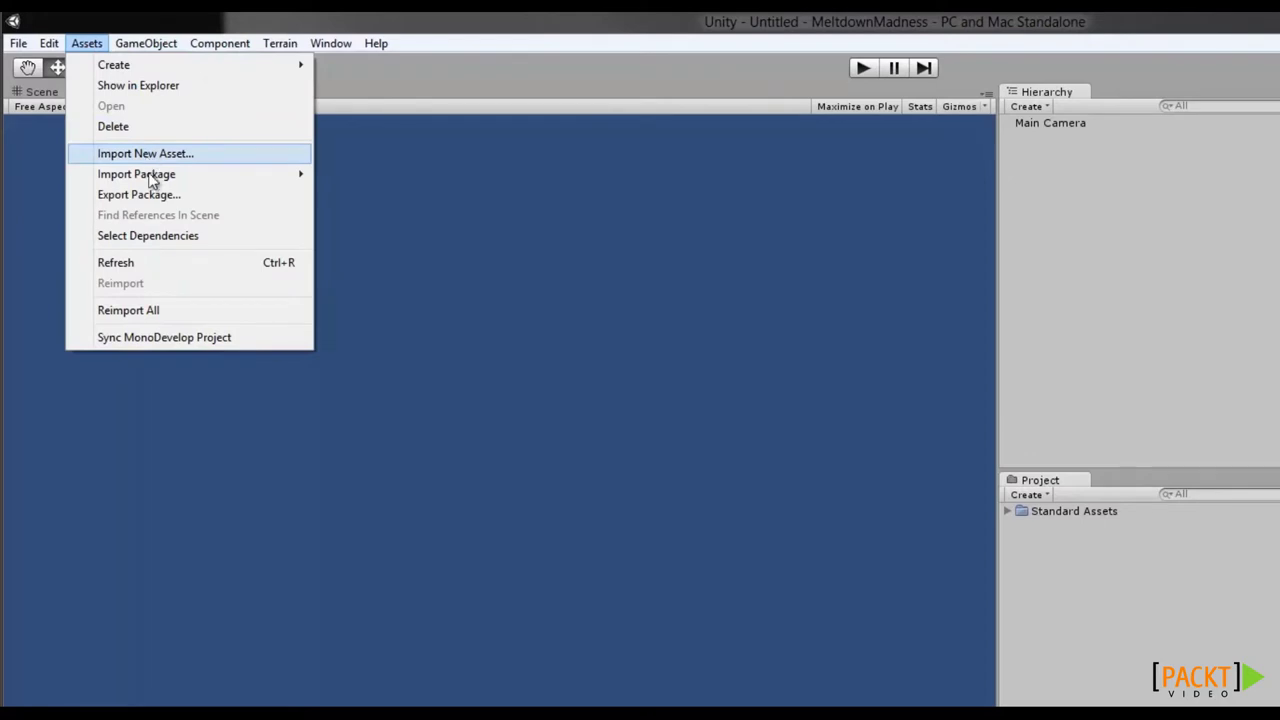
mouse_move(149, 175)
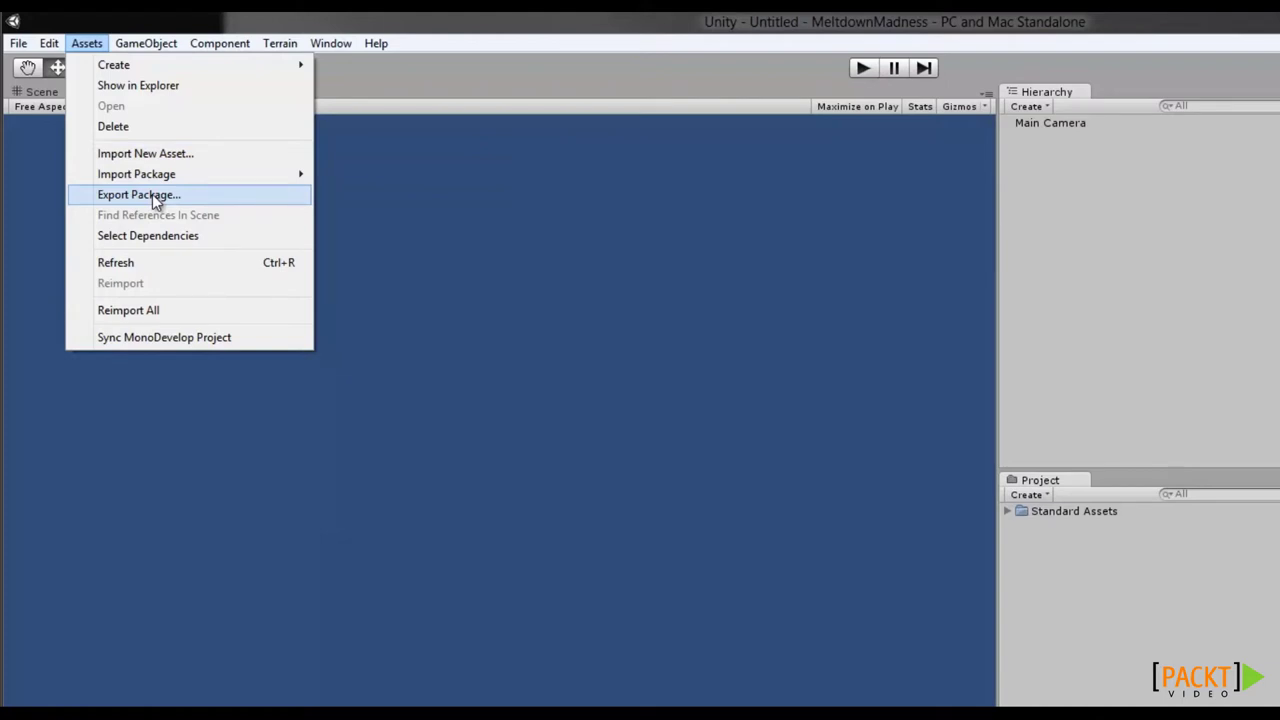
click(725, 544)
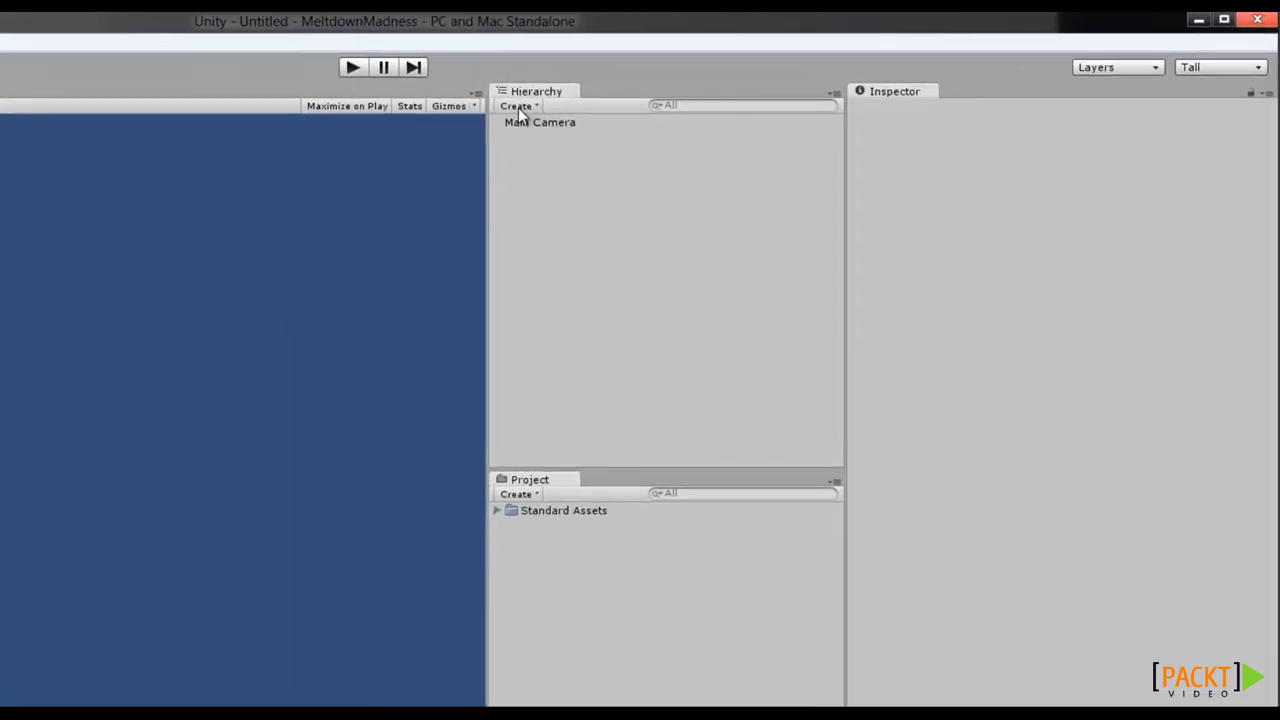
Add a cube from the Hierarchy's Create list and rename it ReactorCore.
click(518, 107)
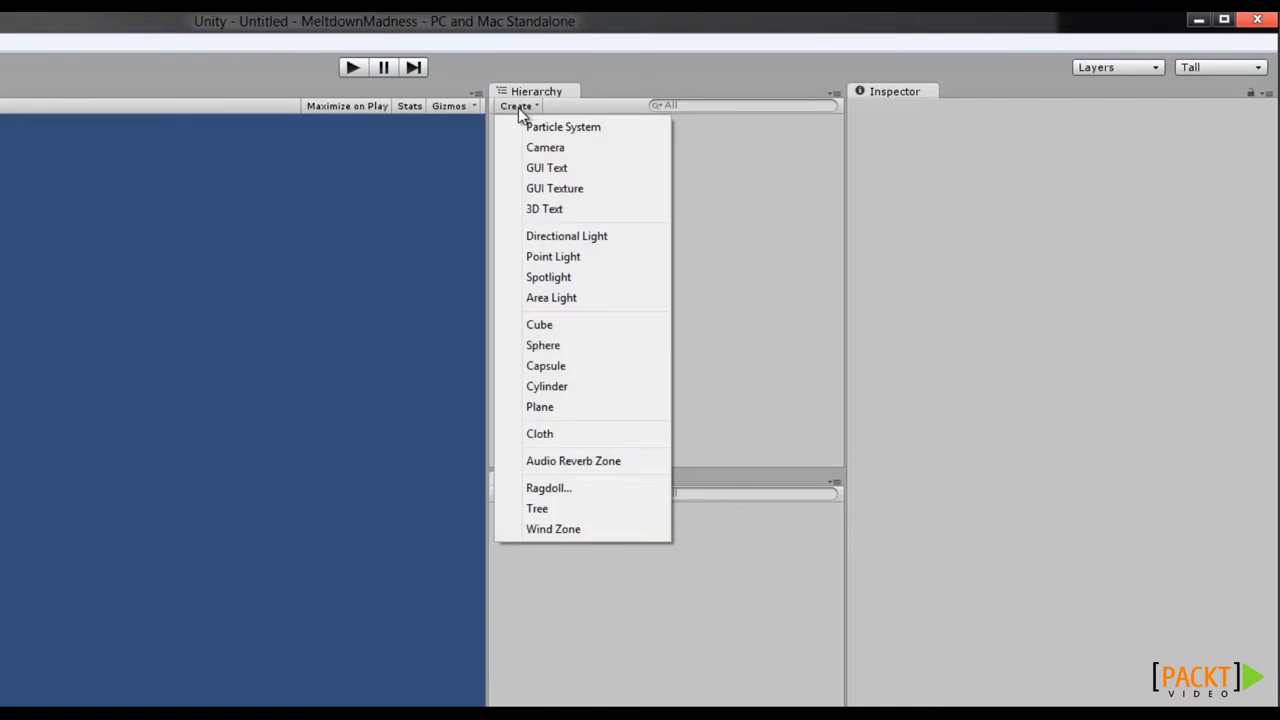
click(546, 330)
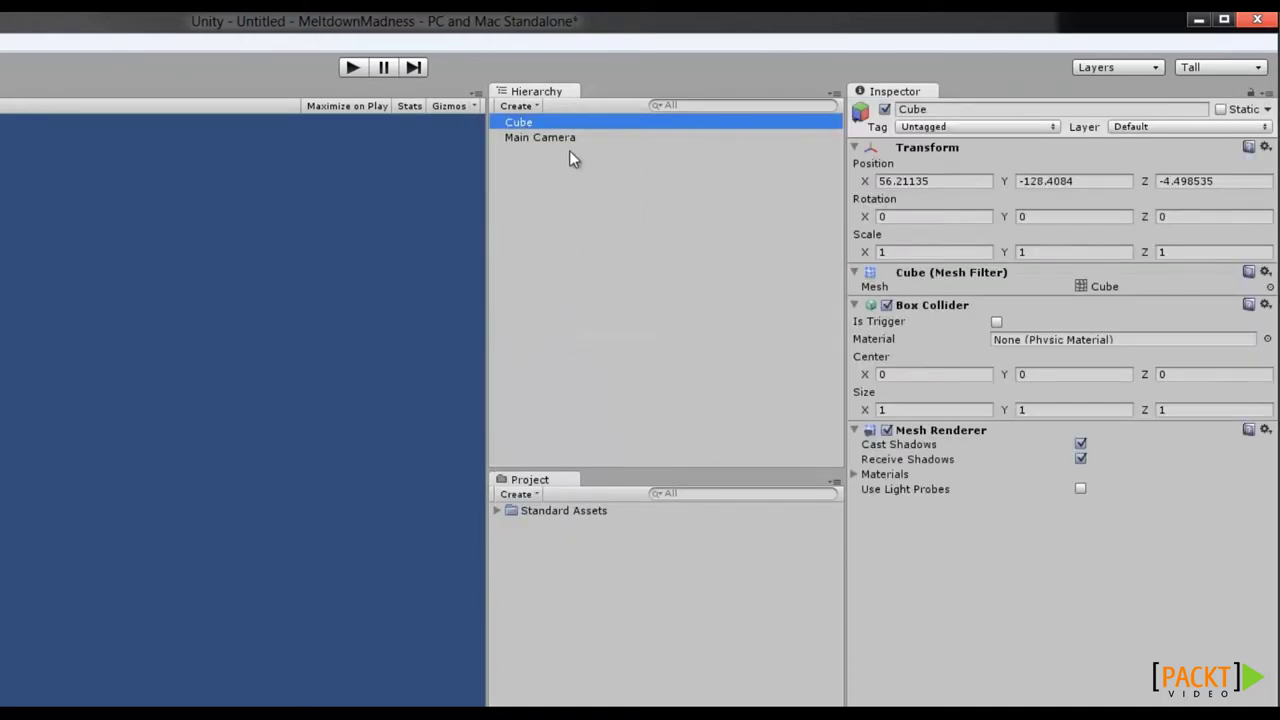
click(517, 124)
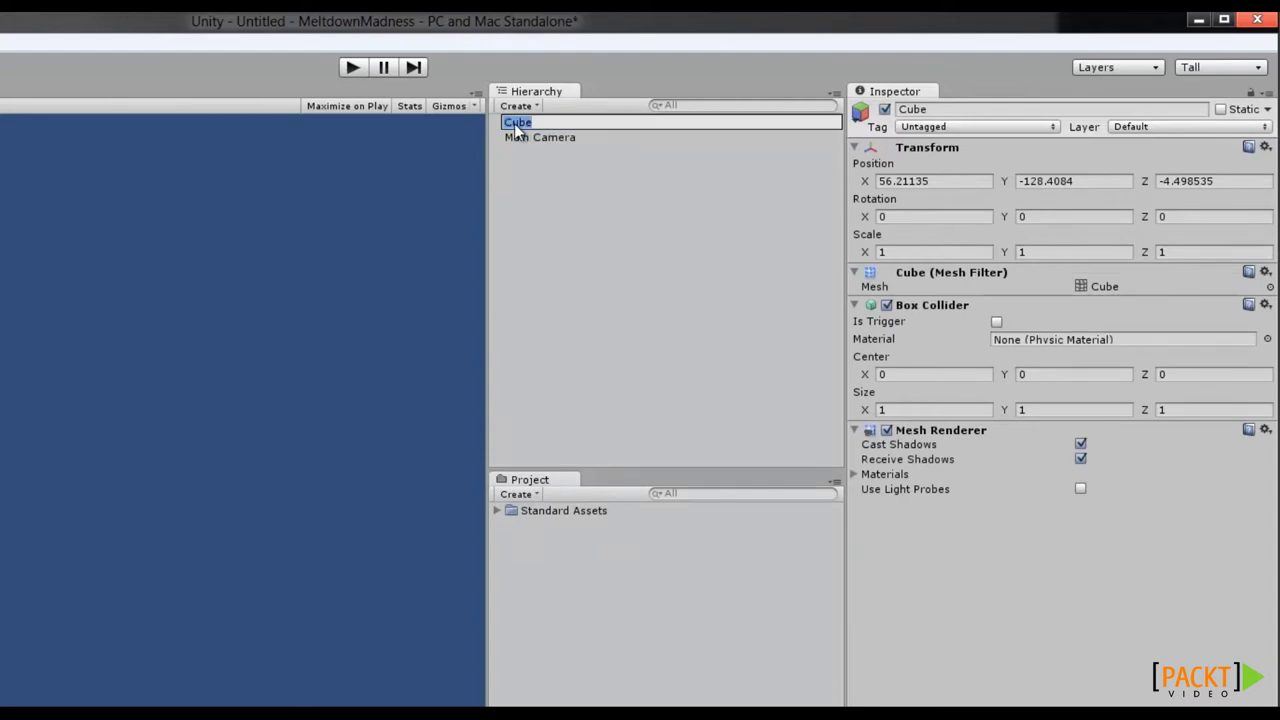
text(ReactorCore)
key(Return)
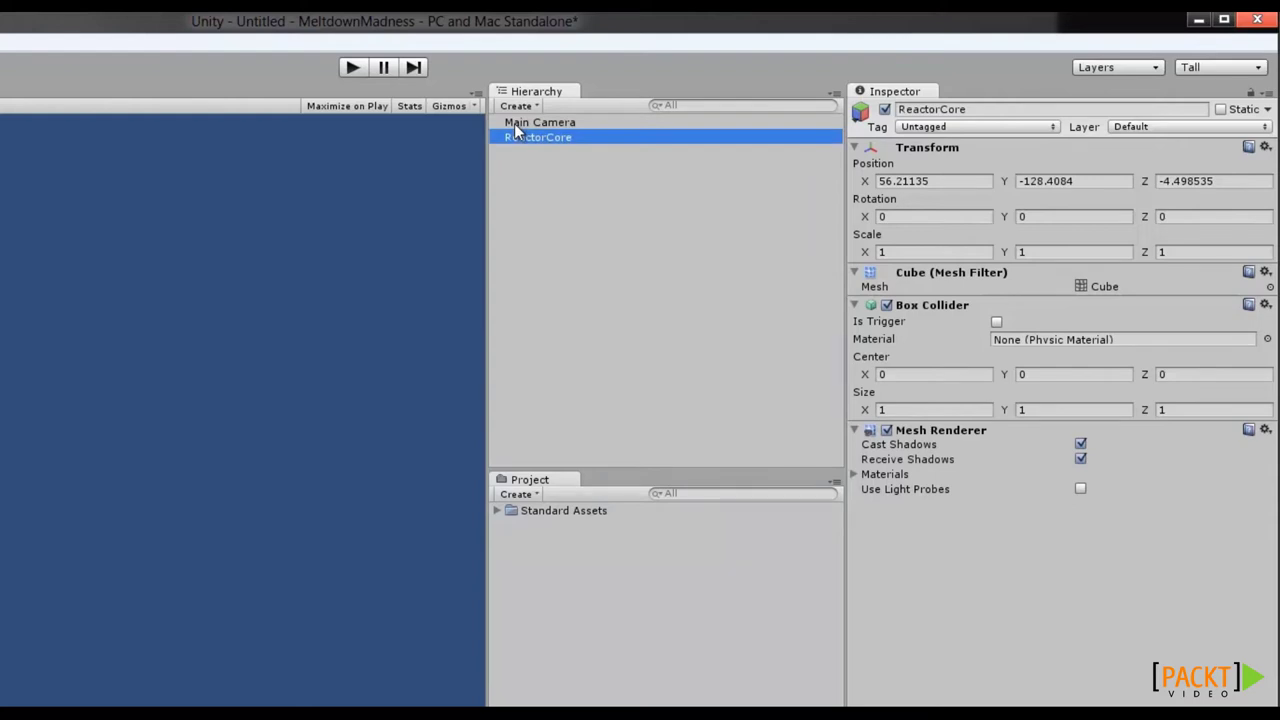
Reselect ReactorCore and check its Mesh property in the Inspector.
click(517, 124)
click(522, 137)
click(1018, 287)
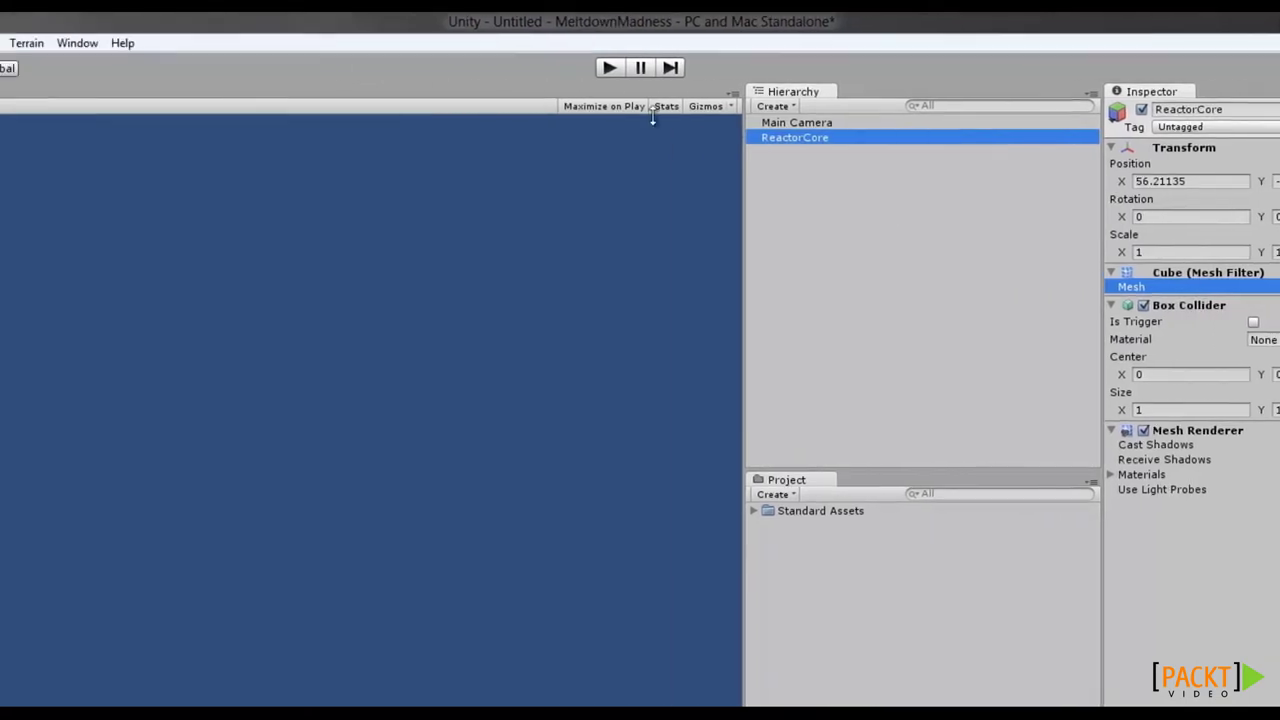
click(232, 43)
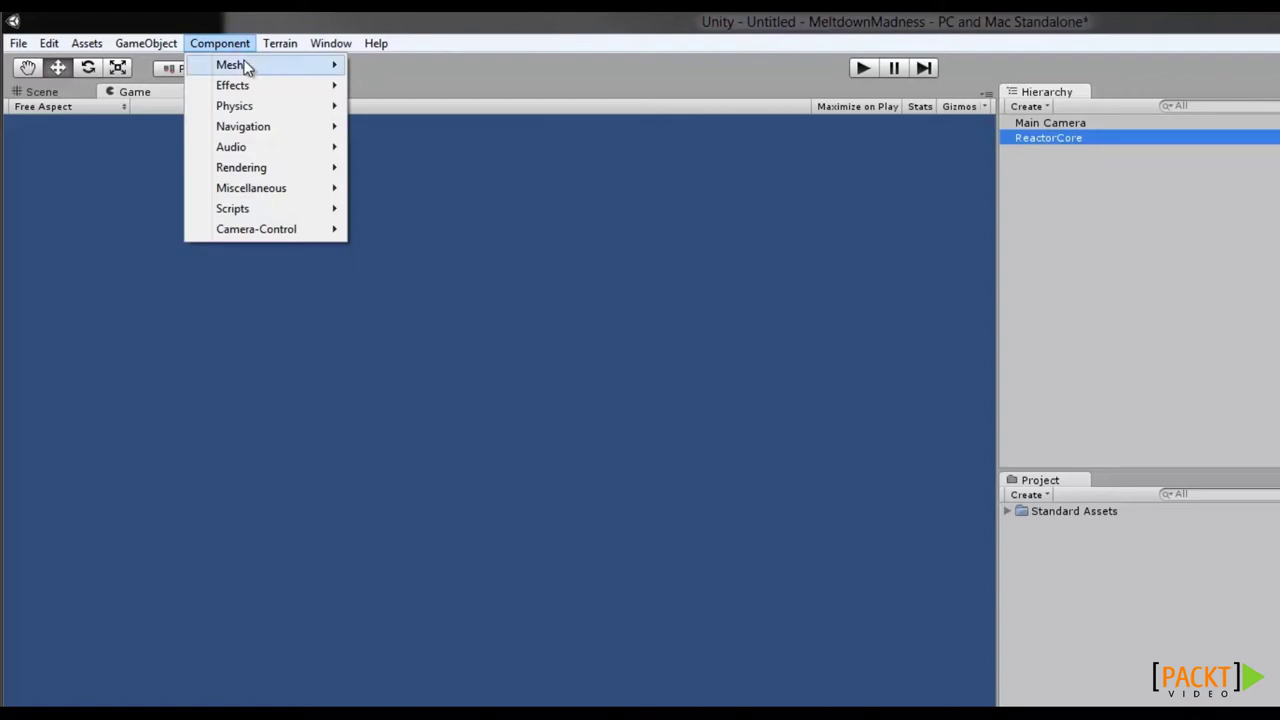
mouse_move(244, 212)
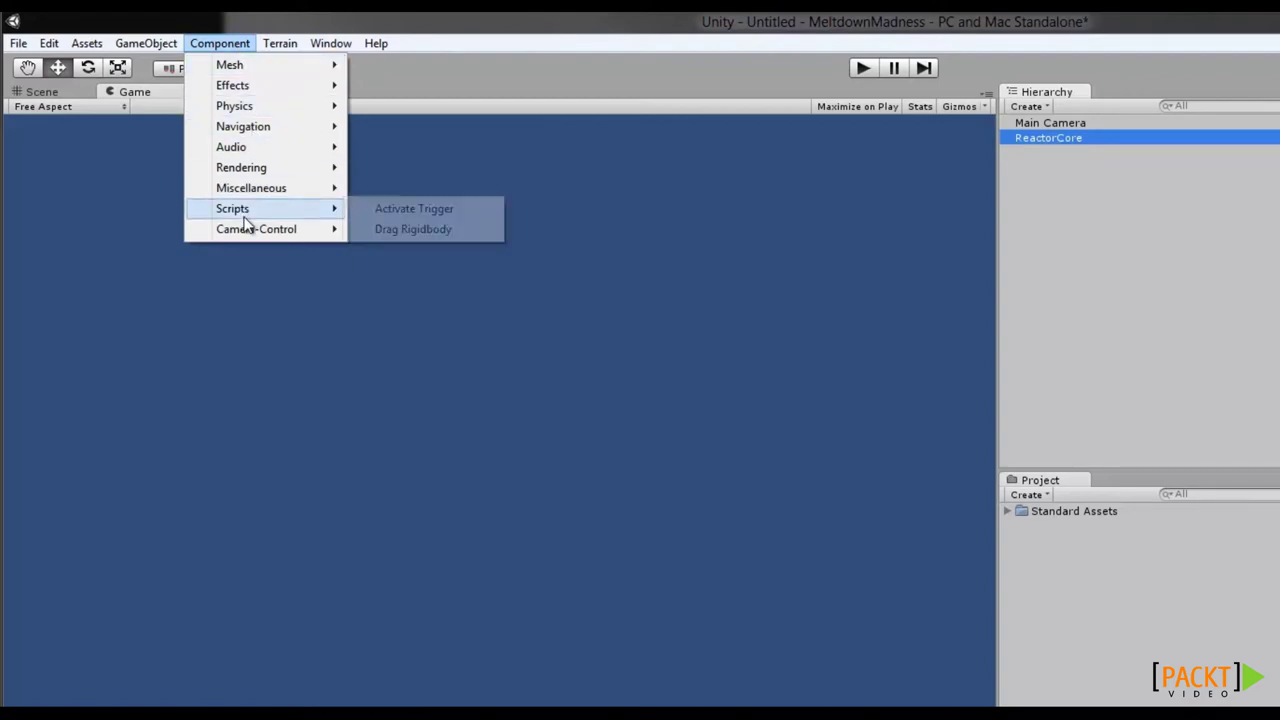
click(419, 210)
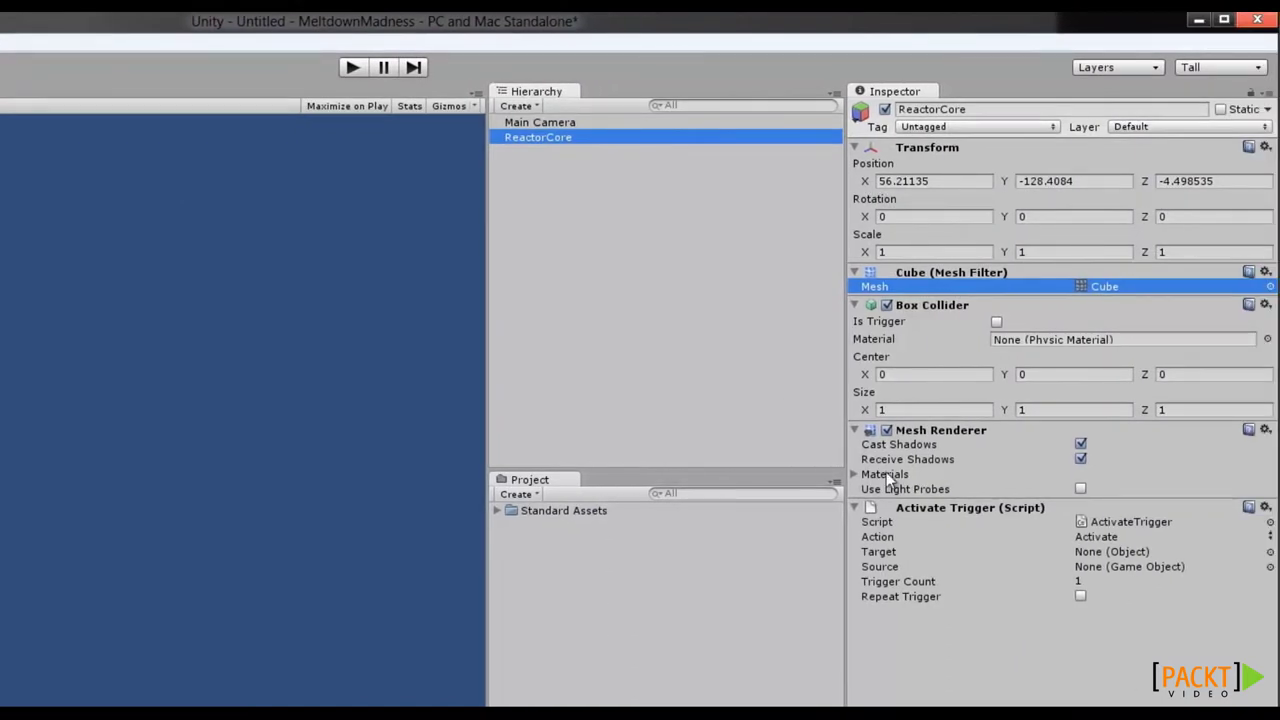
click(1002, 508)
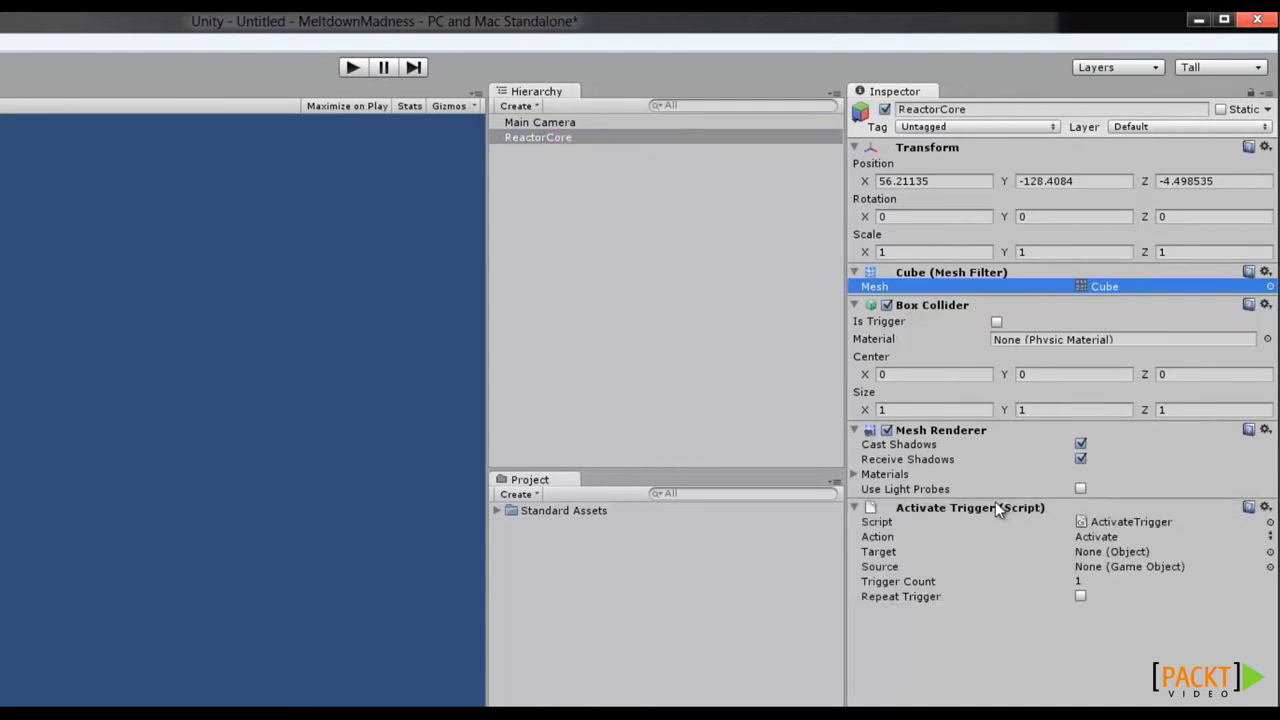
click(528, 137)
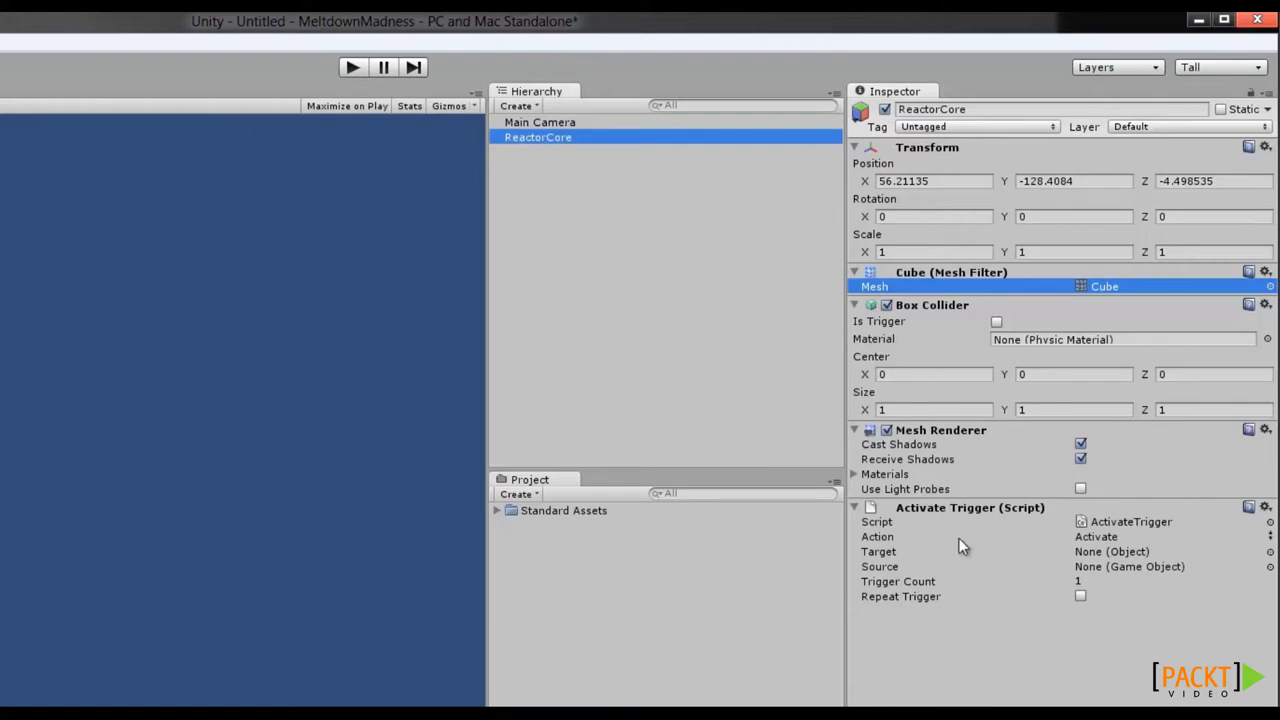
click(976, 507)
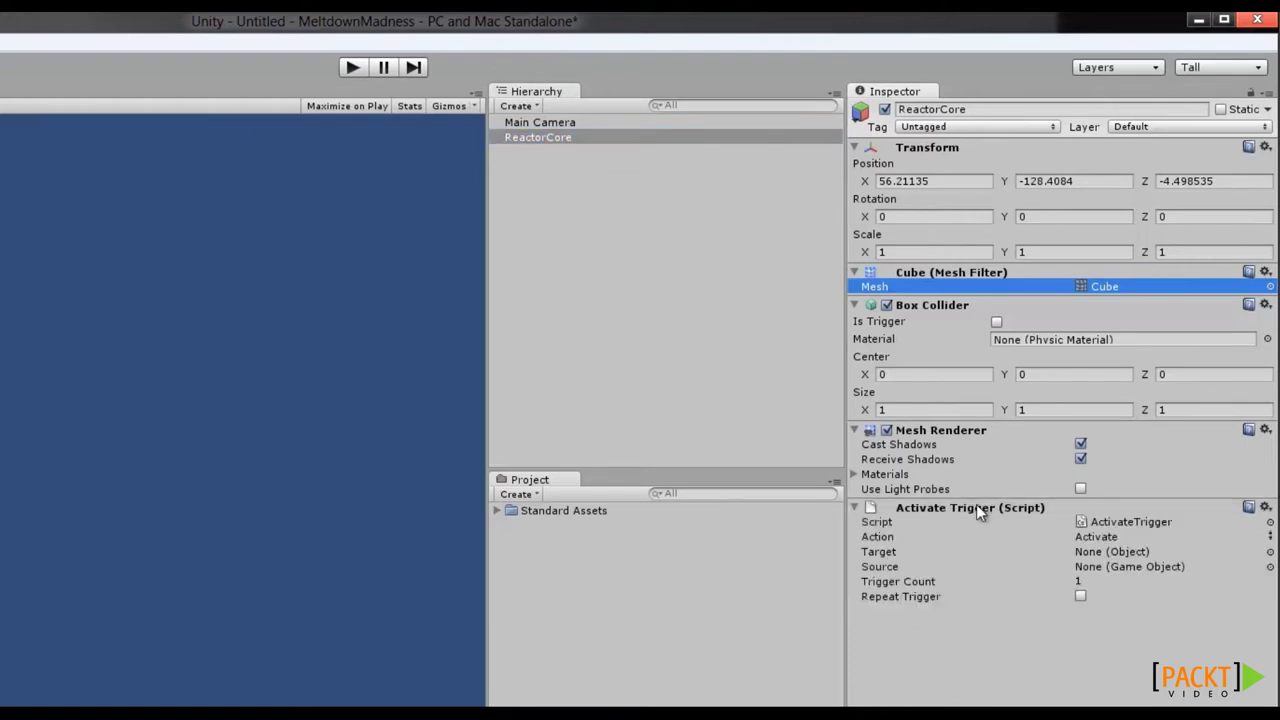
click(1265, 507)
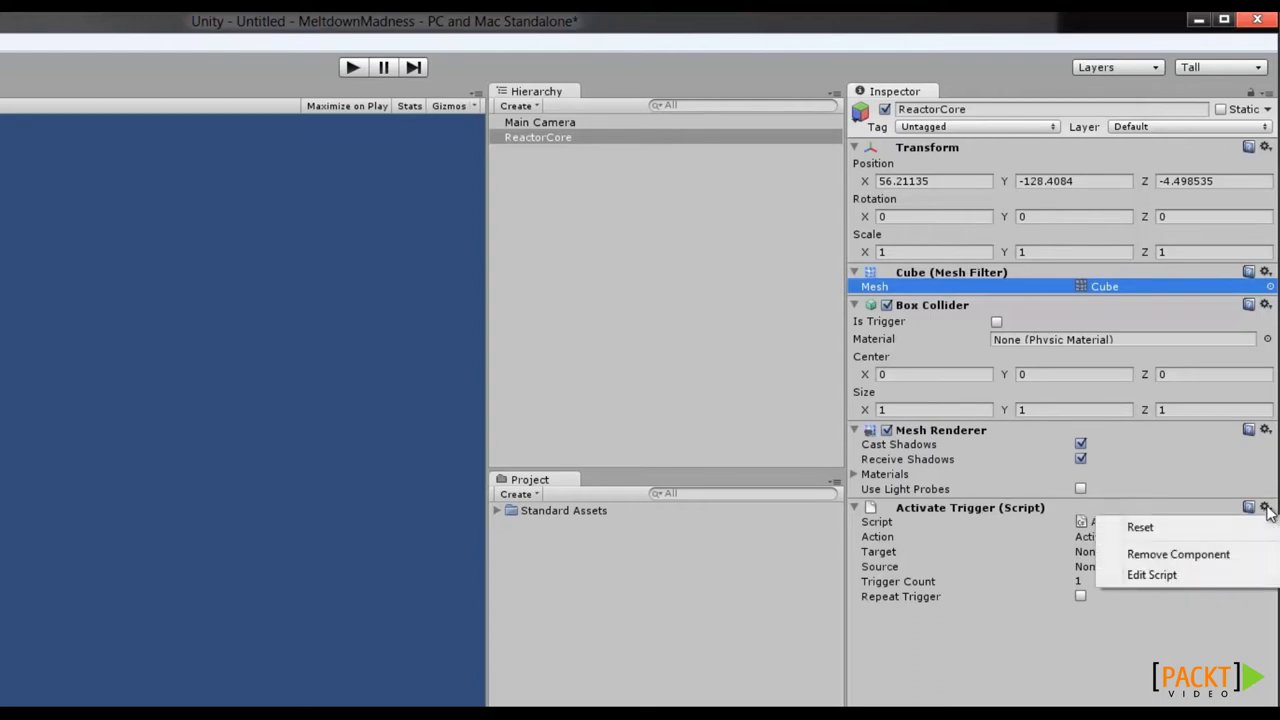
click(1204, 556)
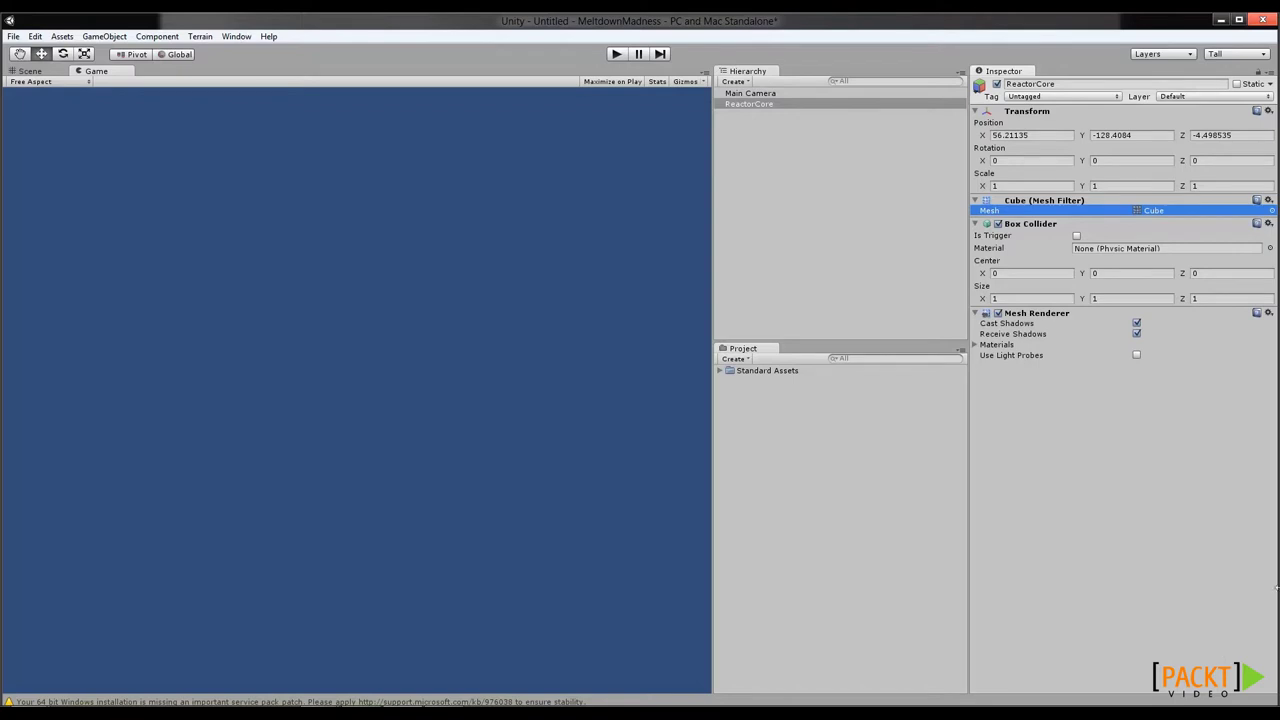
Give ReactorCore an Activate Trigger component and open ActivateTrigger.cs via its gear menu's Edit Script.
click(752, 104)
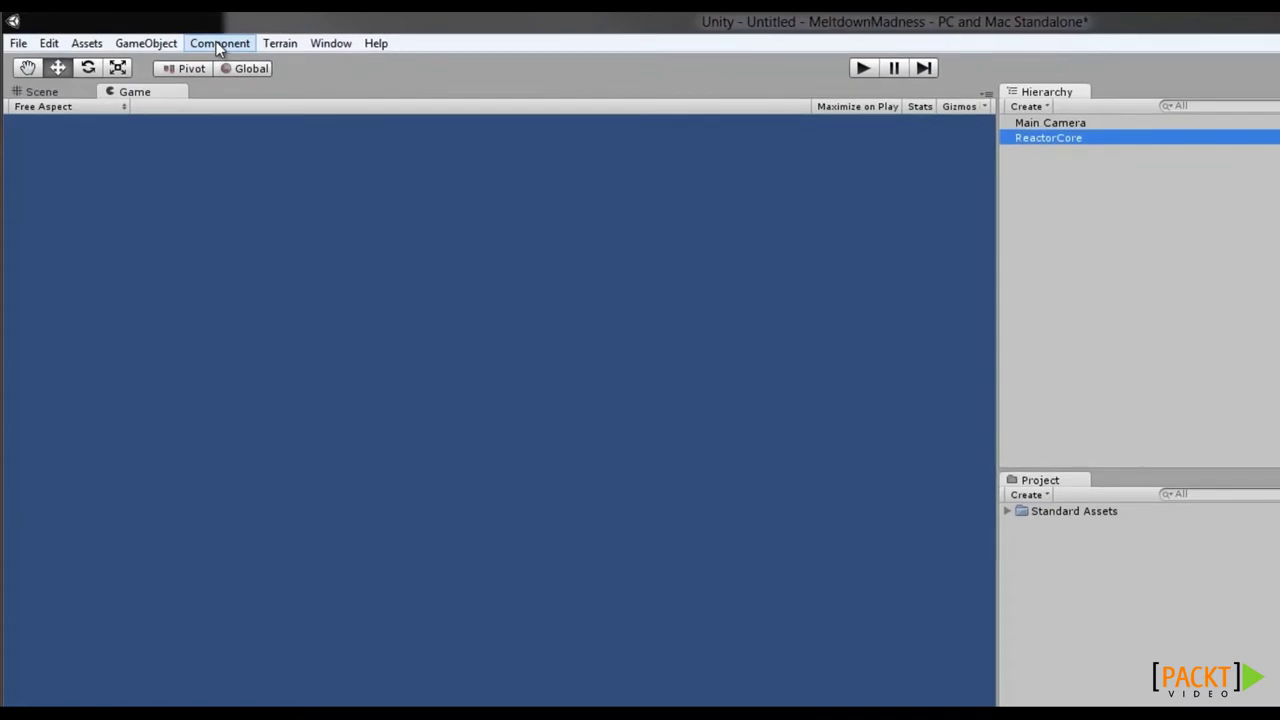
click(216, 41)
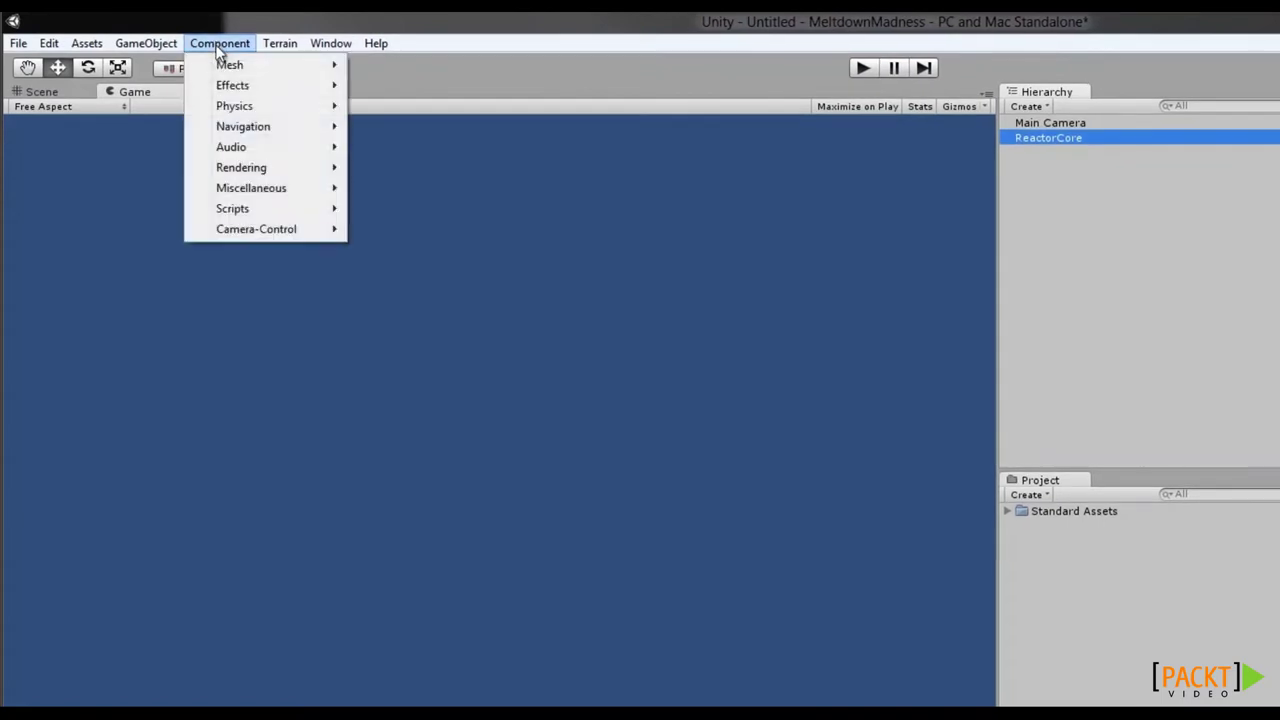
mouse_move(226, 215)
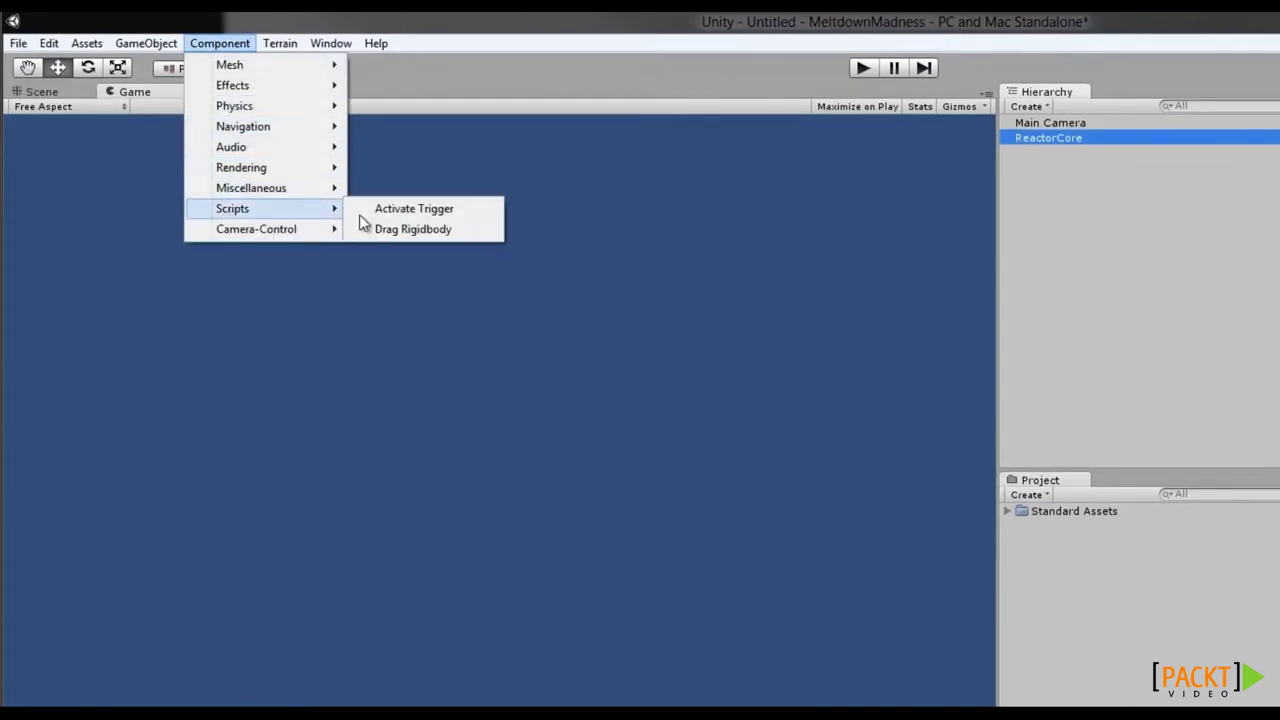
click(434, 212)
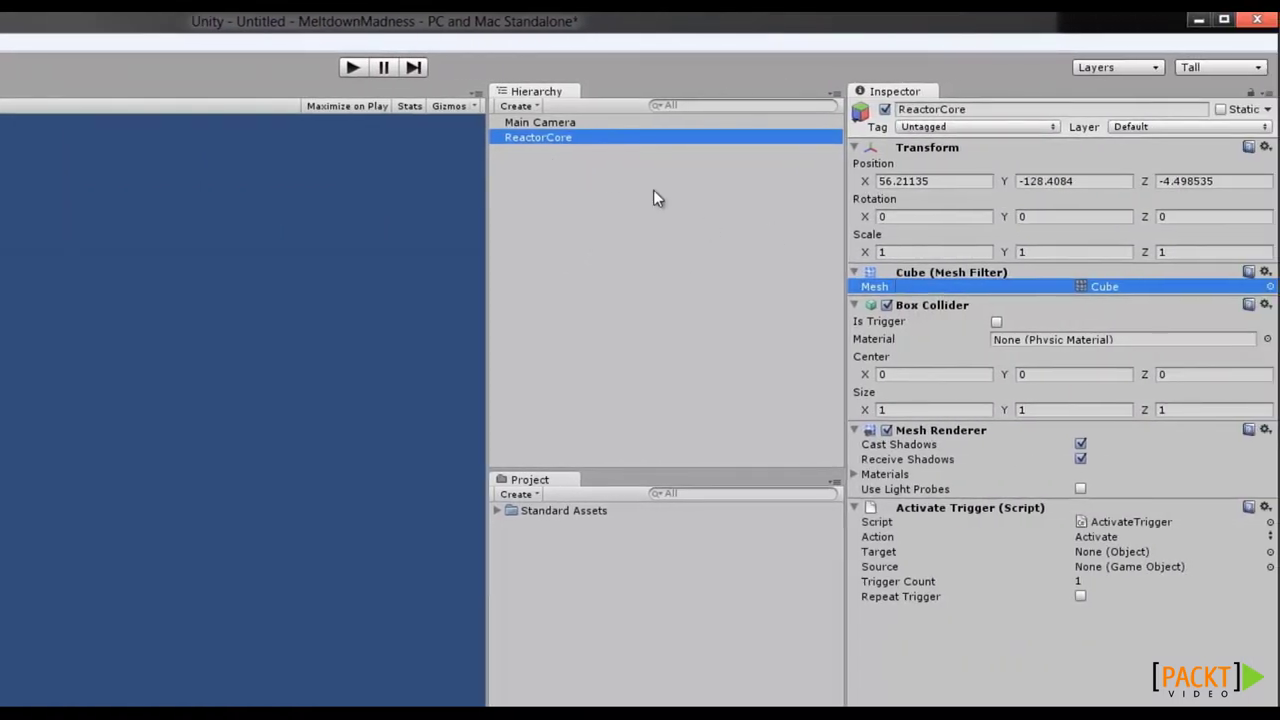
click(1265, 508)
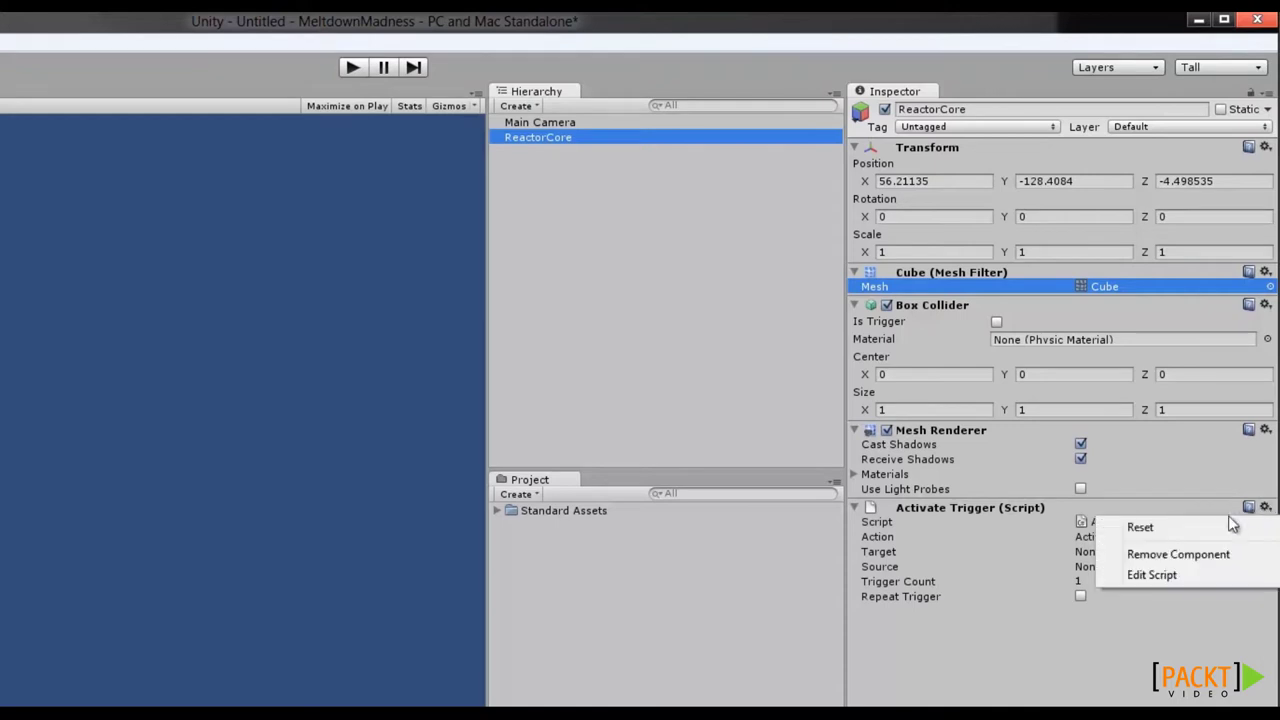
click(1152, 575)
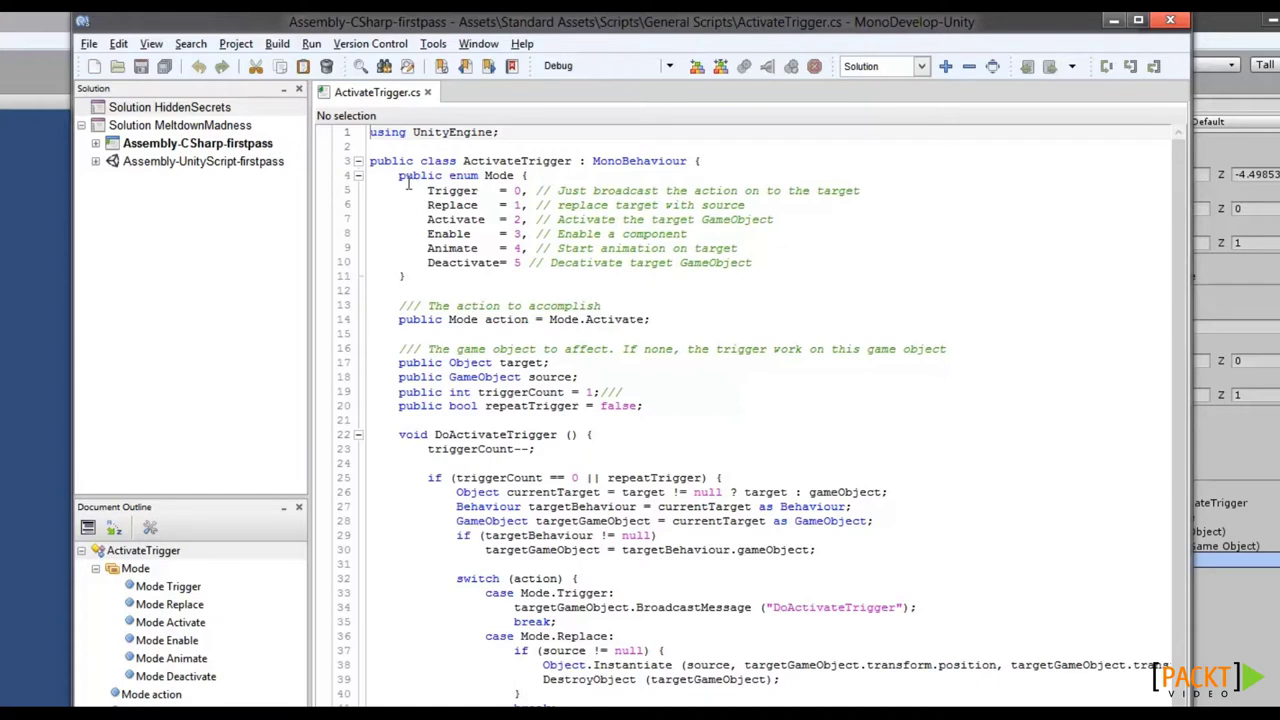
drag(399, 175, 478, 178)
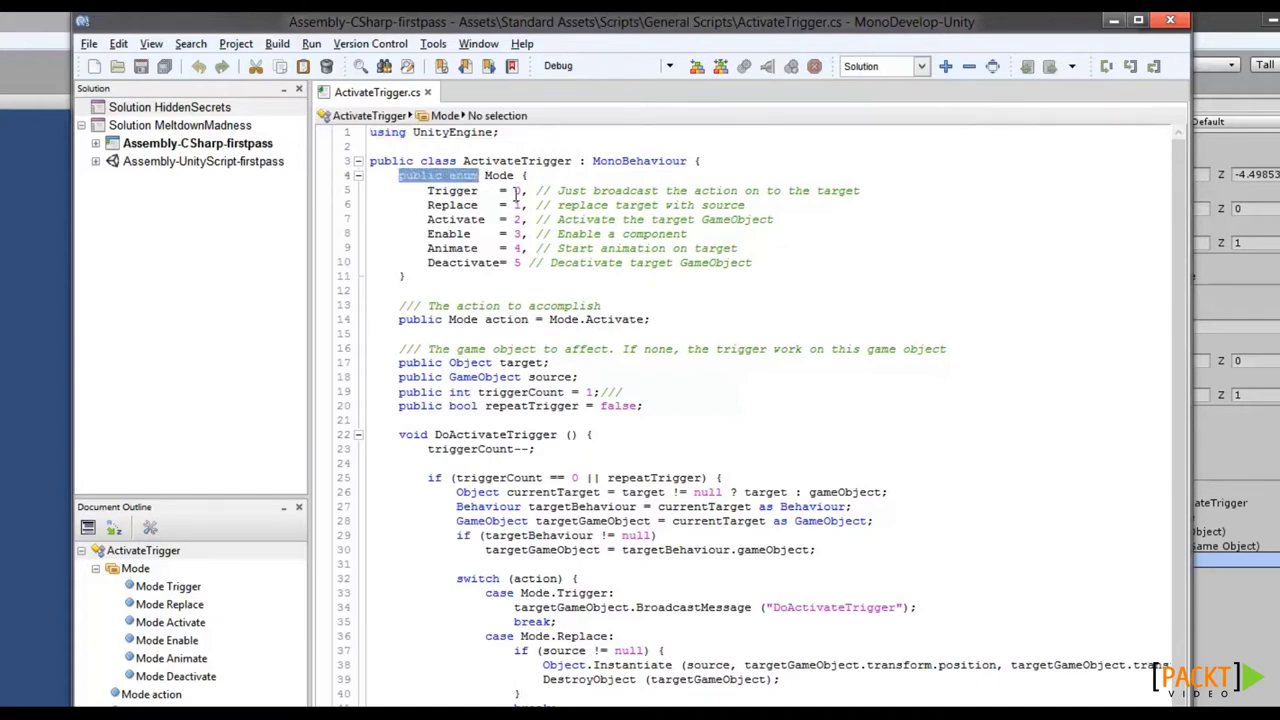
click(516, 191)
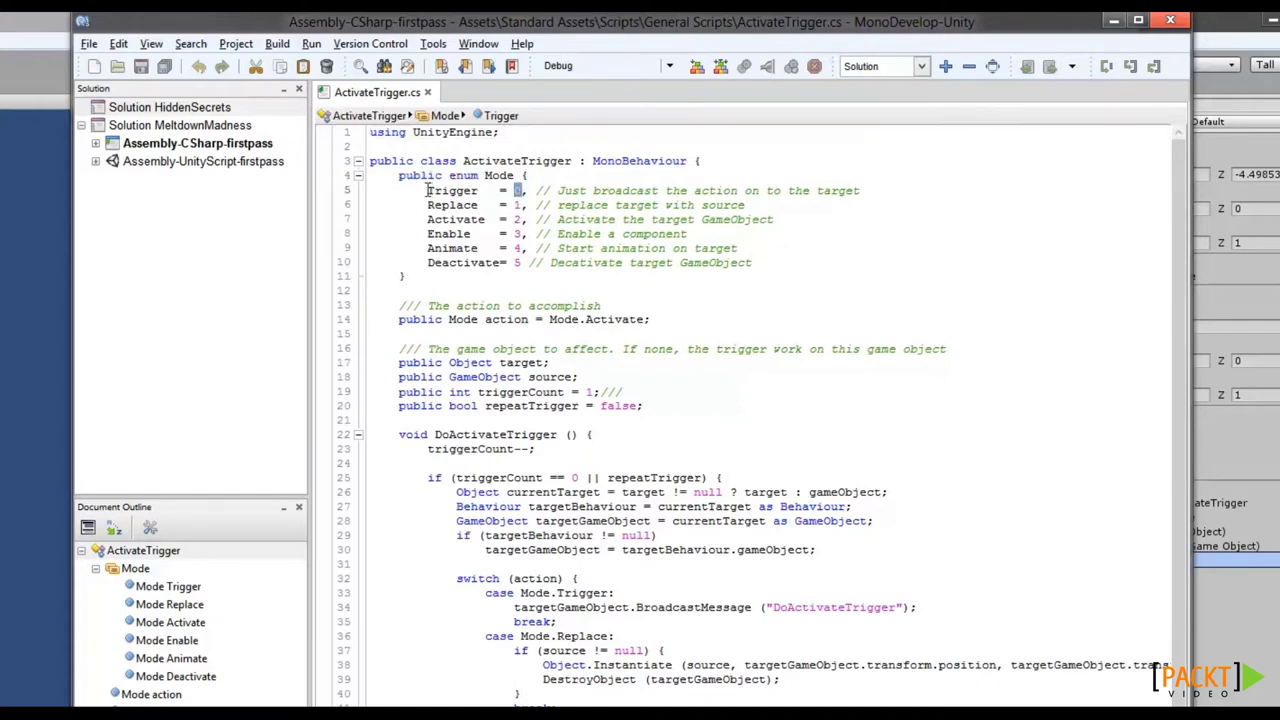
drag(428, 190, 478, 205)
click(478, 191)
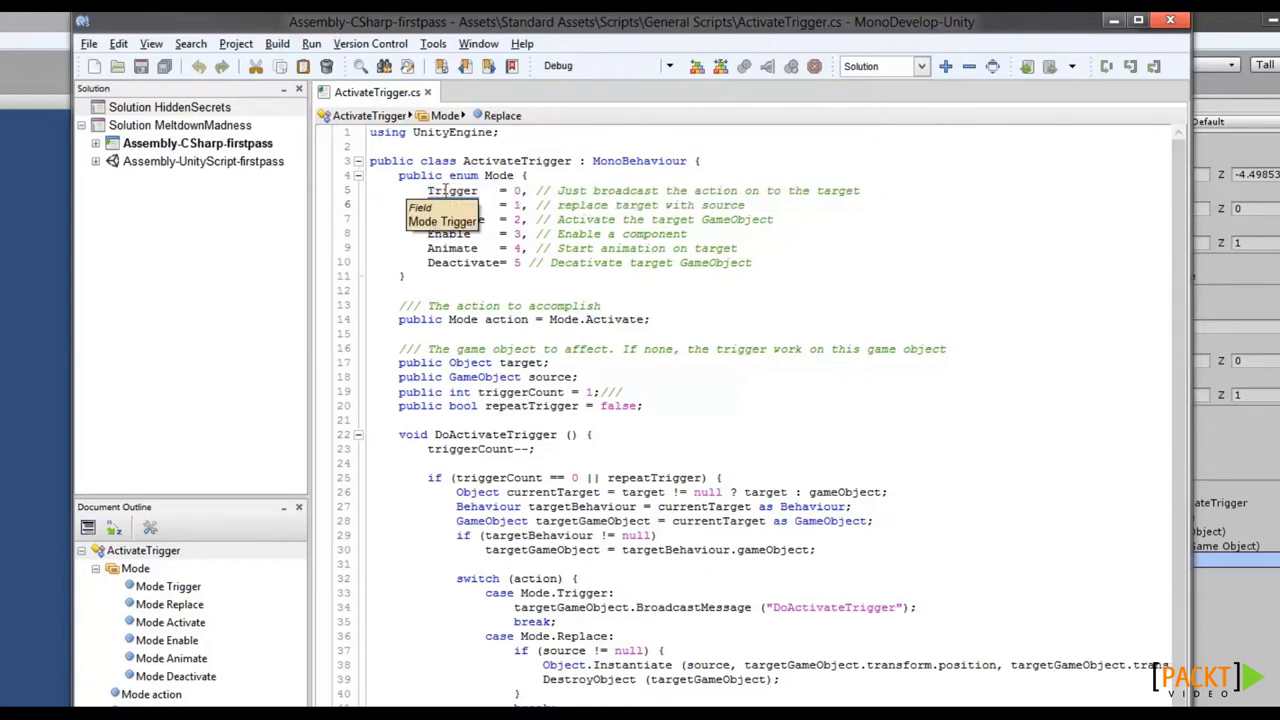
click(524, 288)
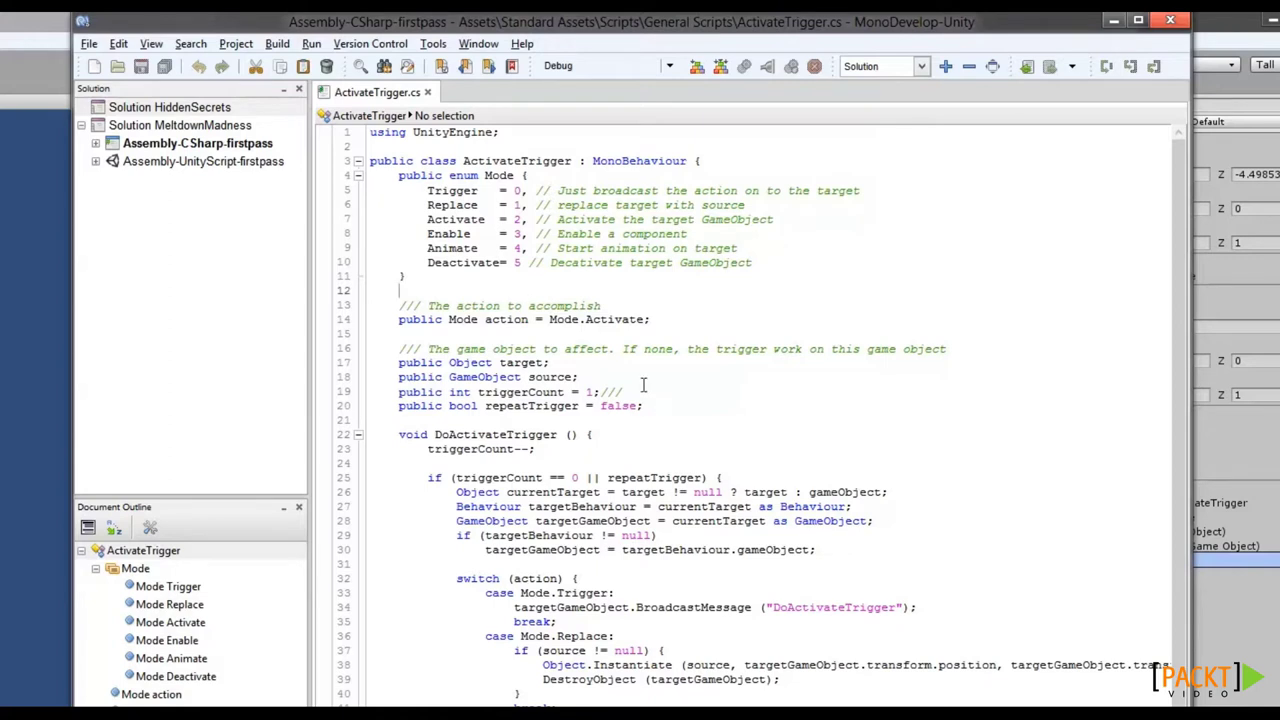
Attach the MonoDevelop debugger to the 5960 Unity Editor process.
click(311, 44)
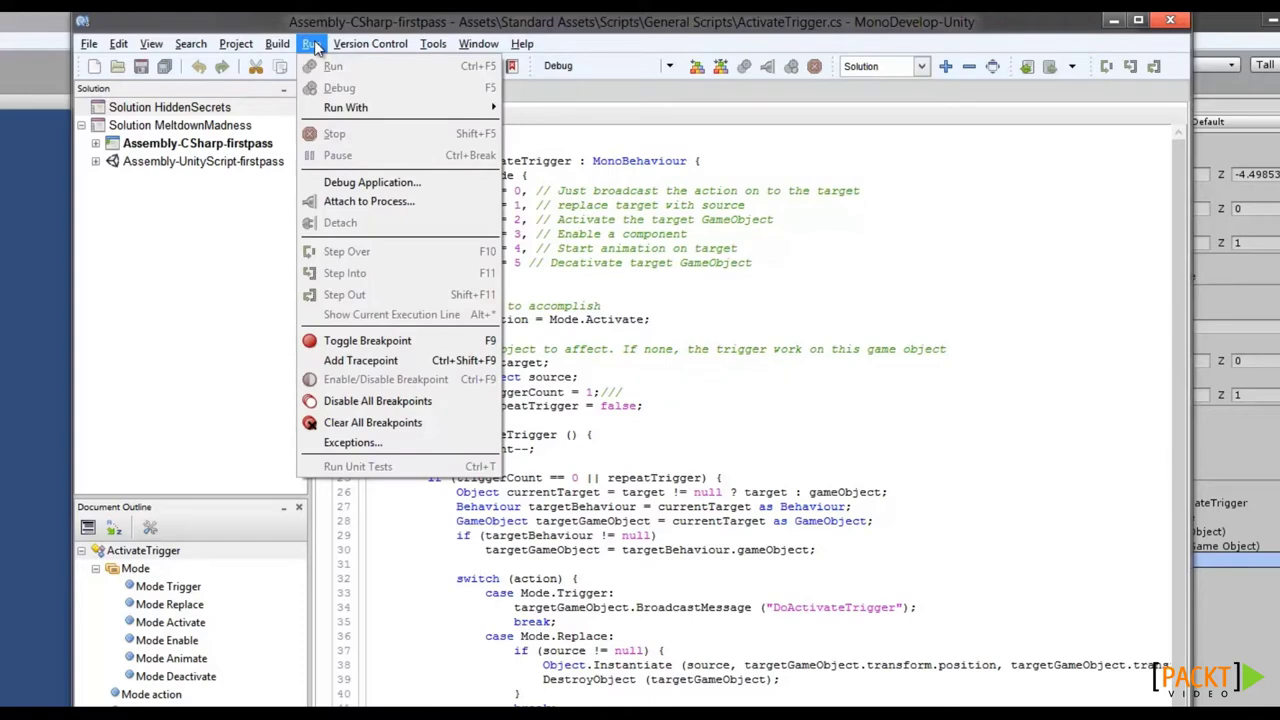
click(337, 204)
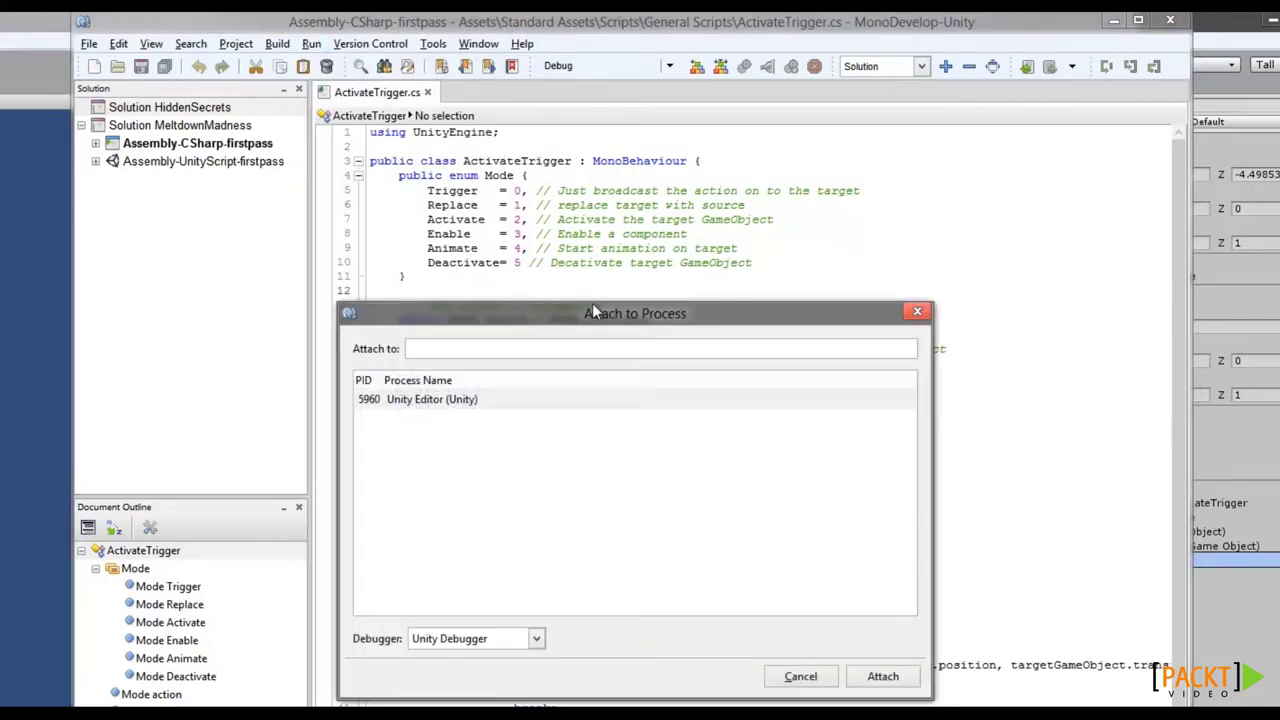
click(422, 400)
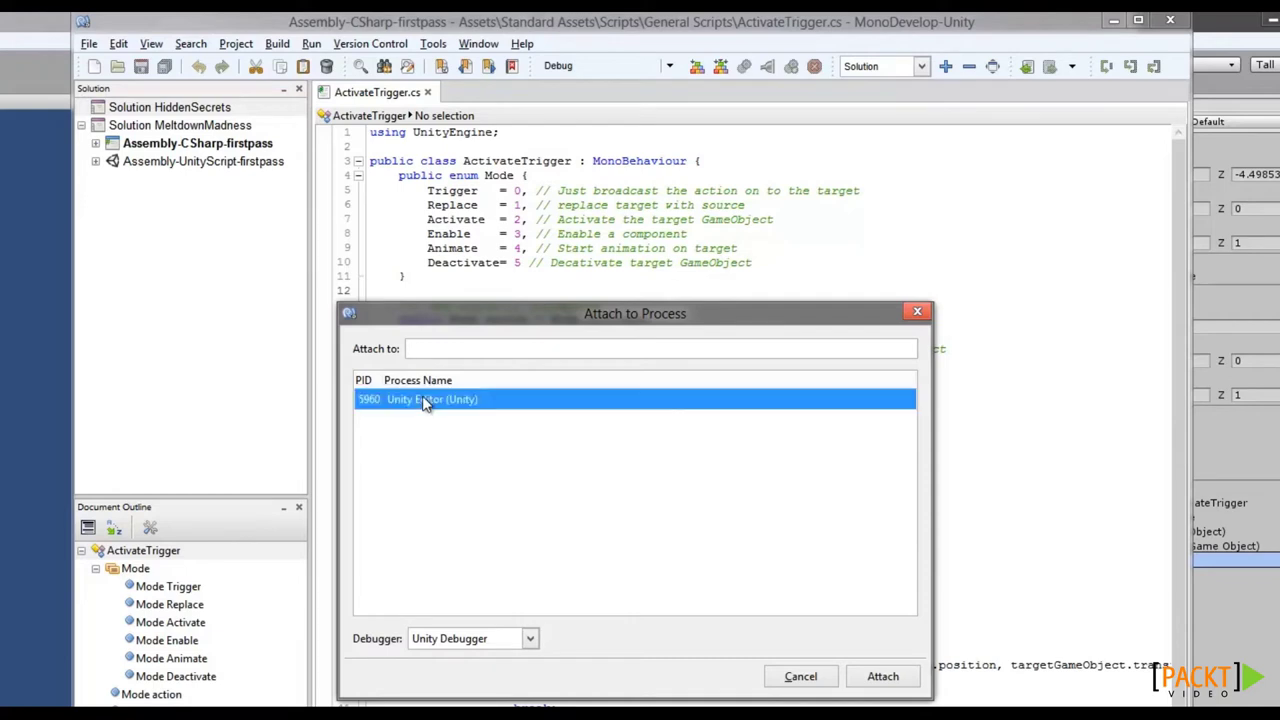
click(891, 678)
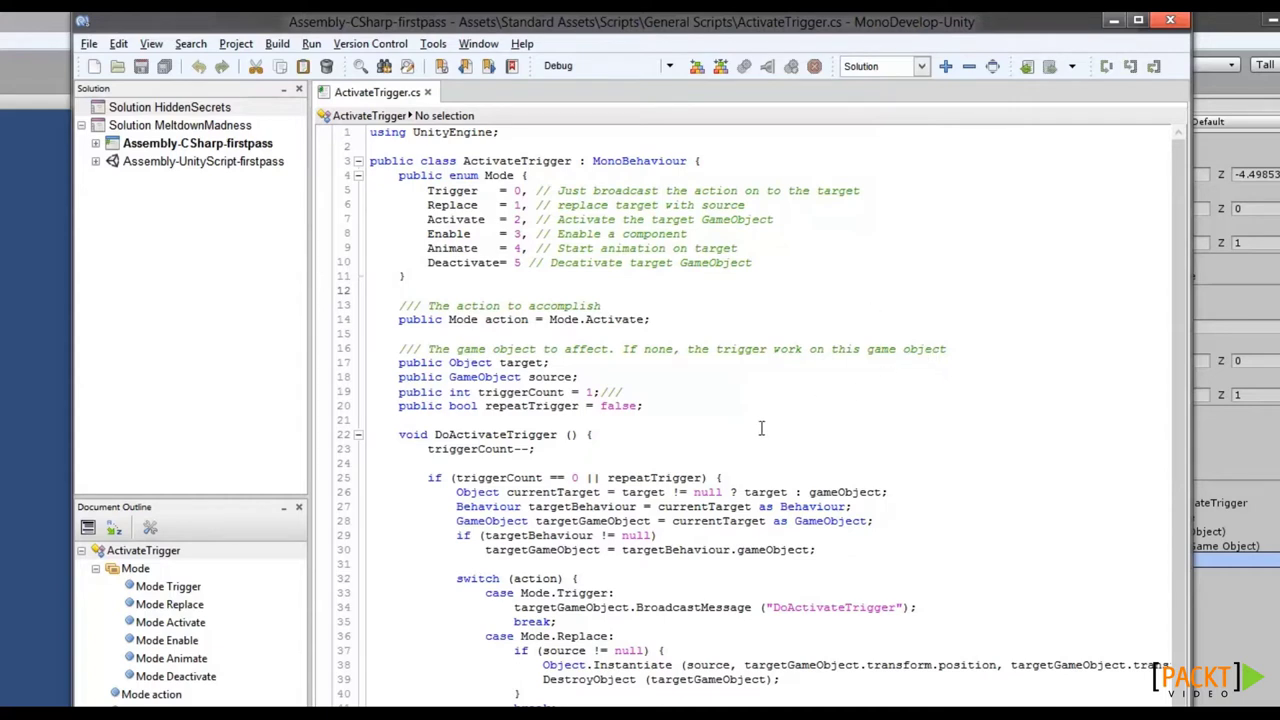
Toggle a breakpoint on line 28 of ActivateTrigger, at the targetGameObject assignment.
drag(873, 521, 323, 529)
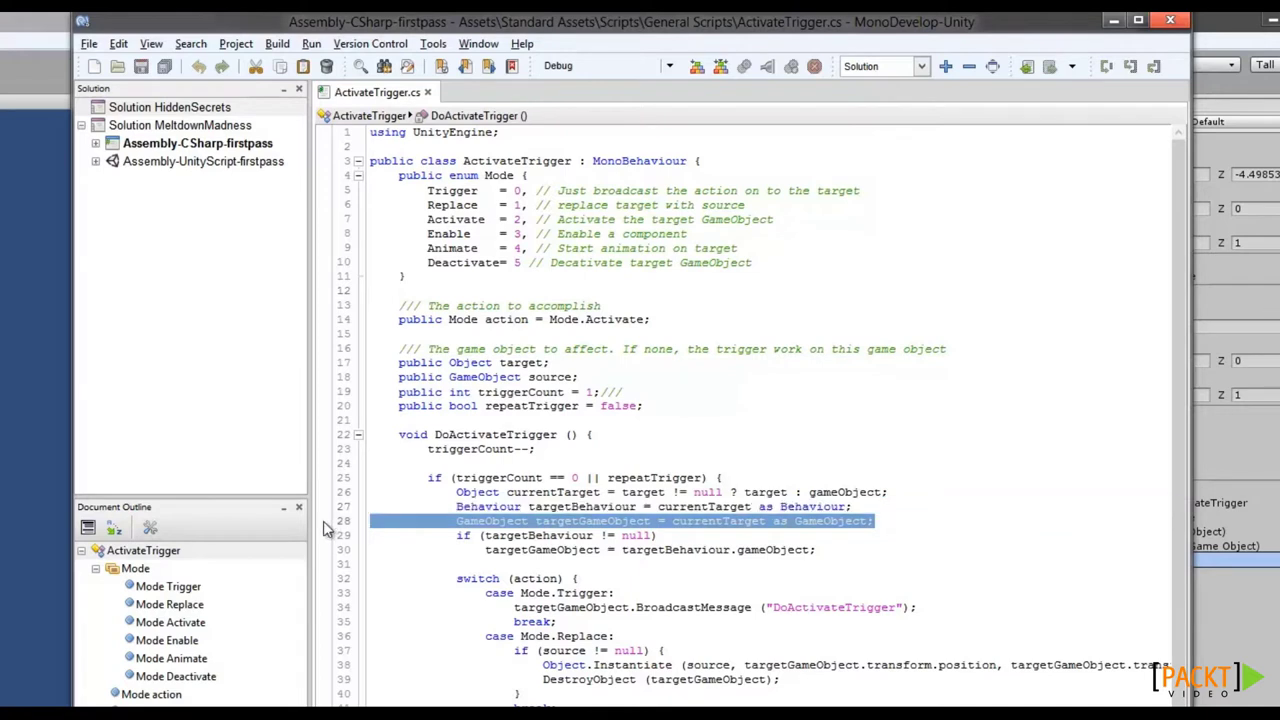
click(324, 521)
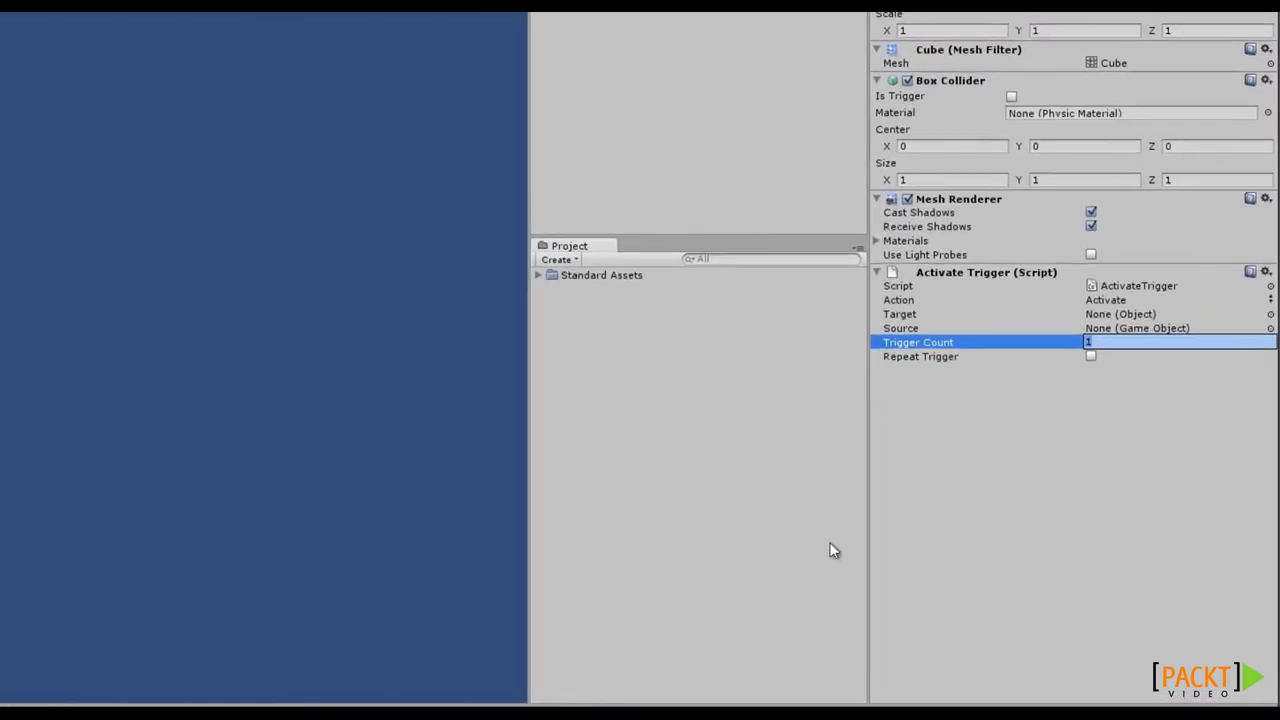
Create a new C# script asset in the Project panel named ReactorCore.
click(558, 259)
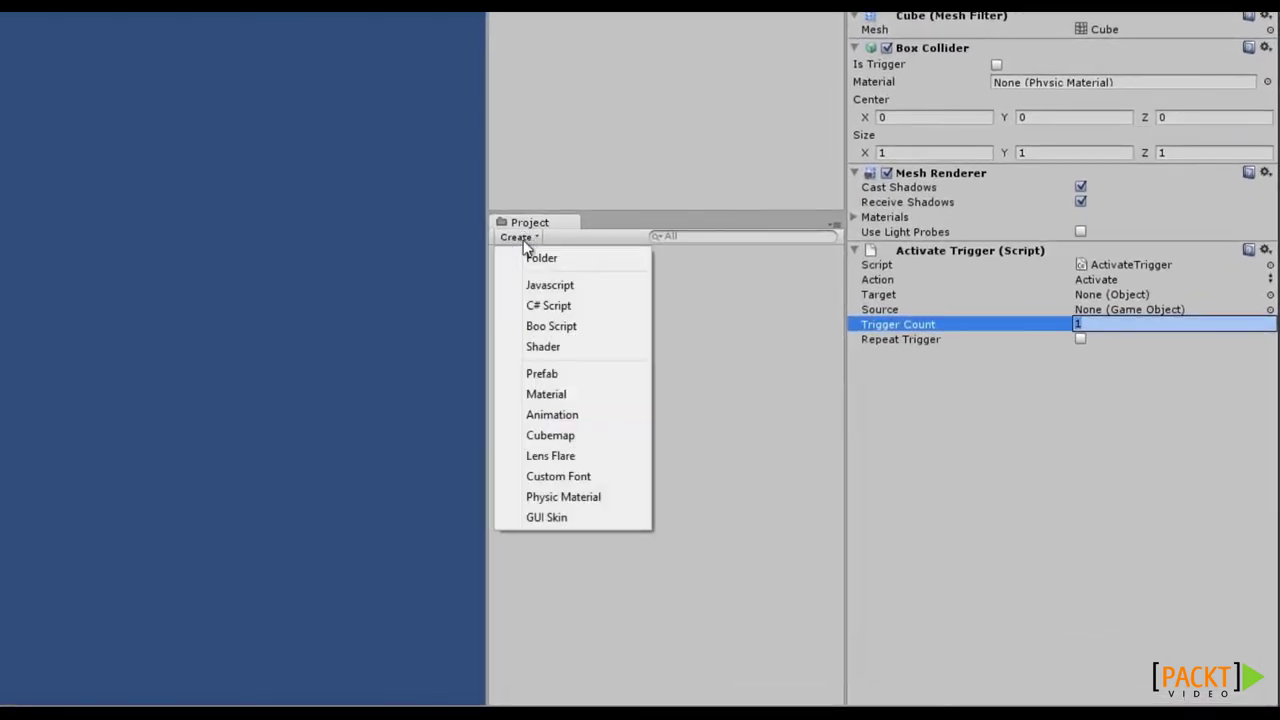
click(548, 306)
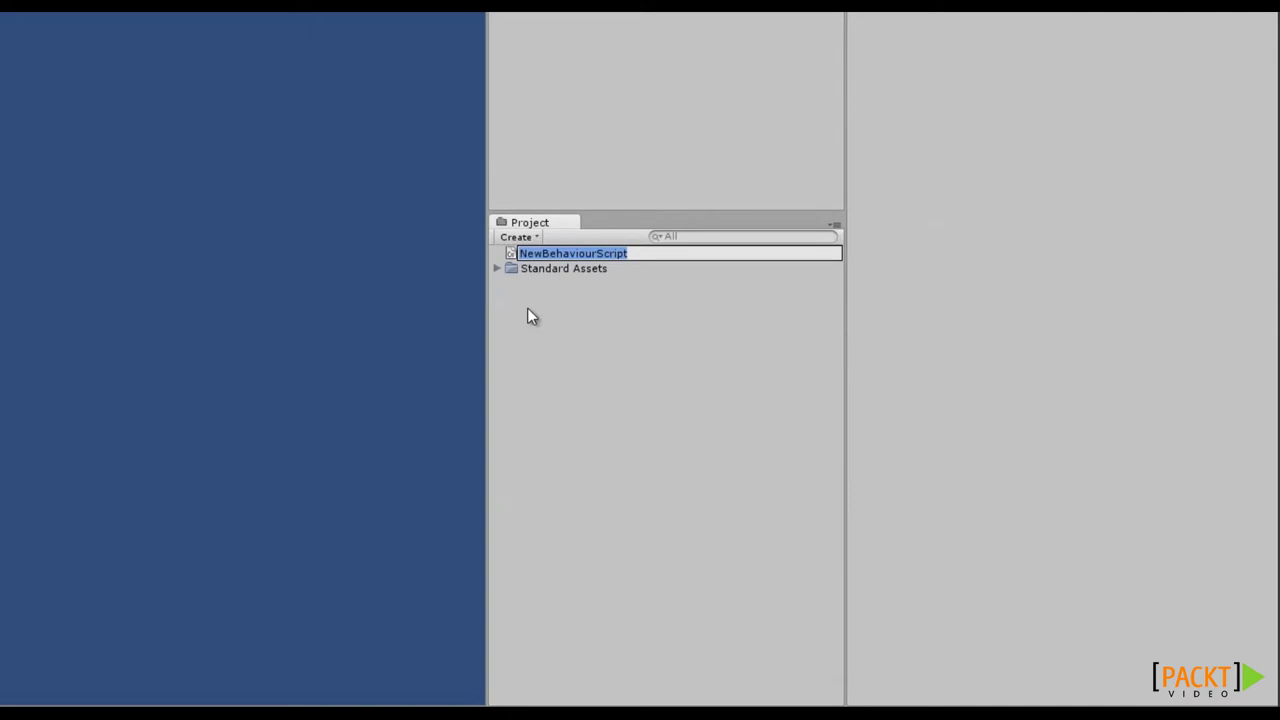
text(ReactorCore)
click(606, 280)
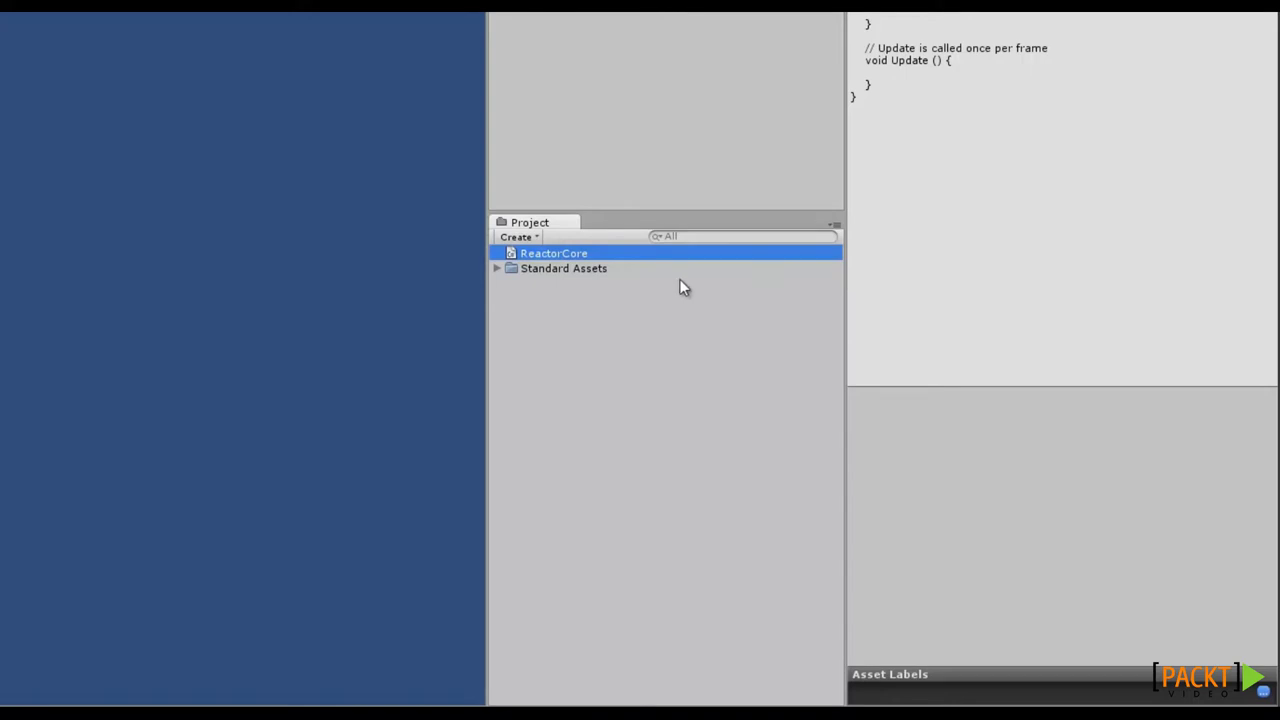
Open ReactorCore in MonoDevelop, select its empty Start and Update methods, then close MonoDevelop.
double_click(540, 256)
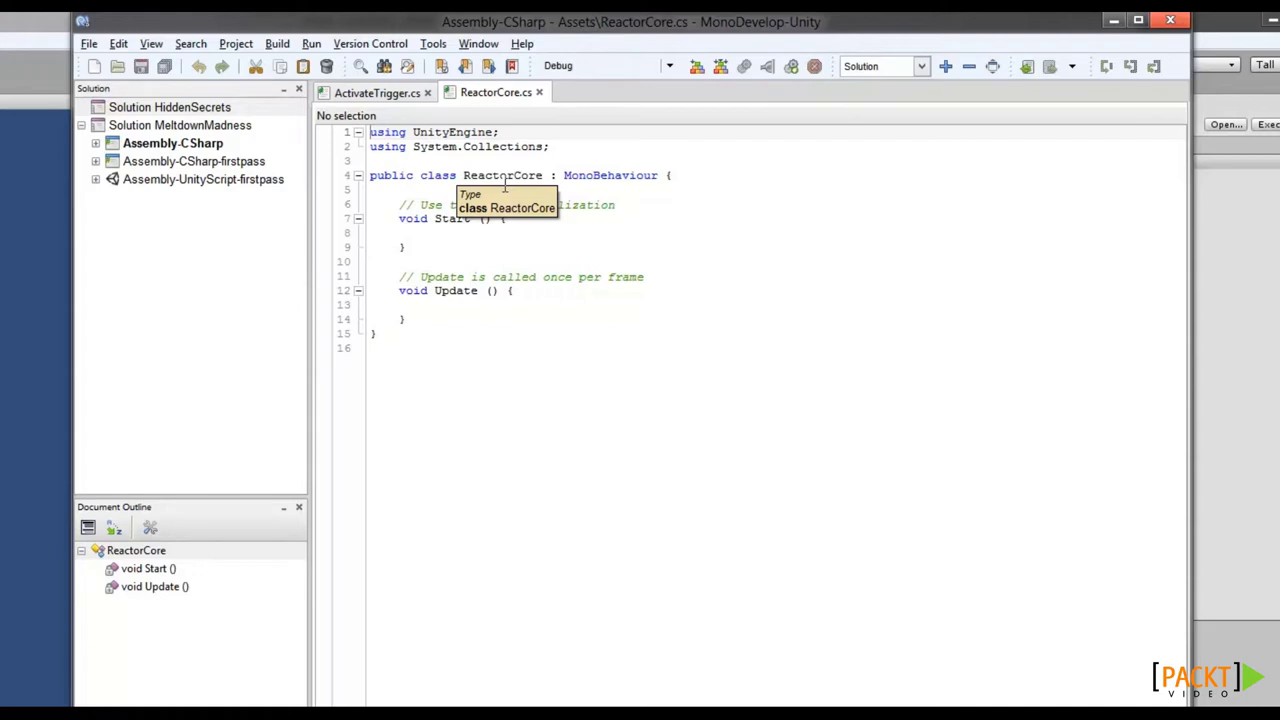
click(537, 340)
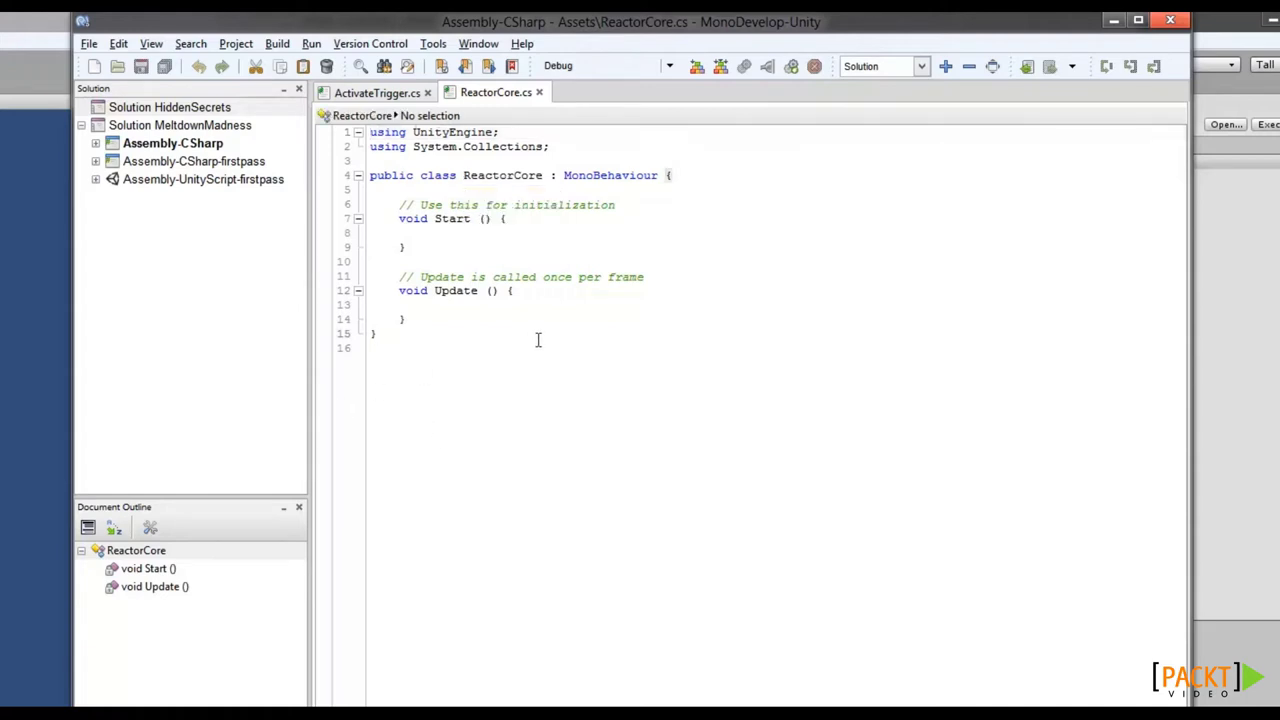
click(437, 214)
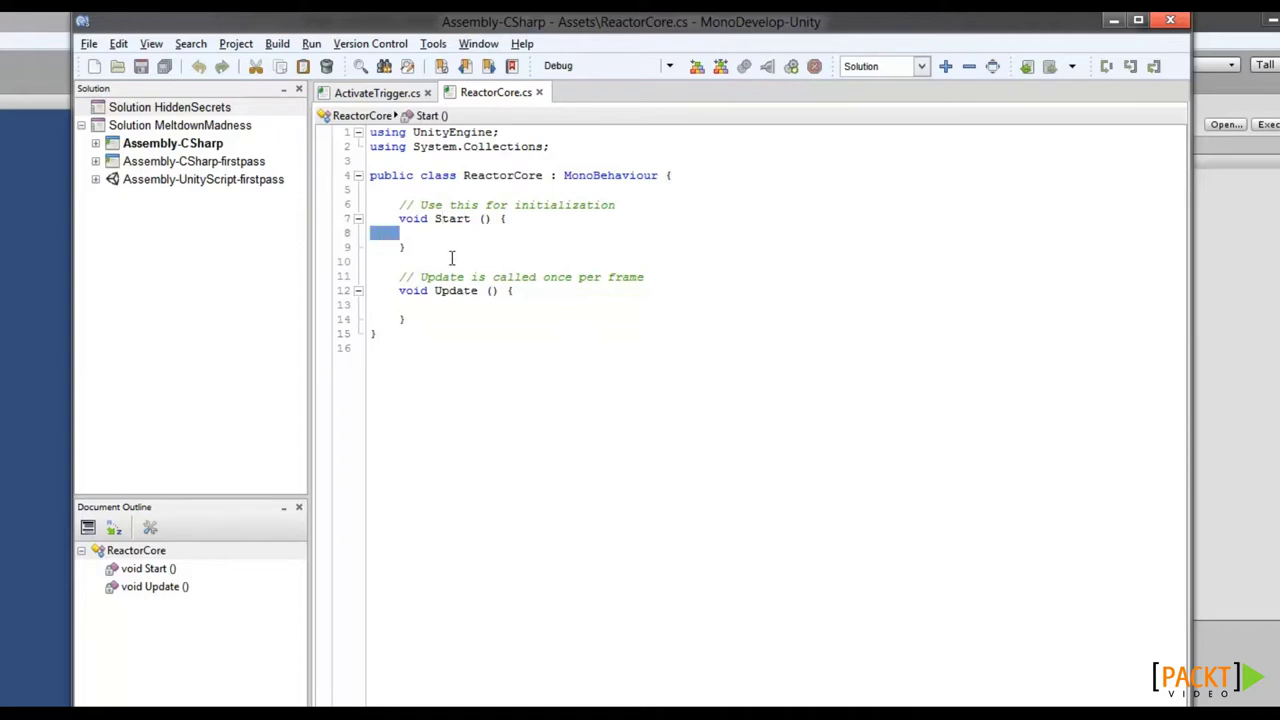
drag(449, 251, 287, 226)
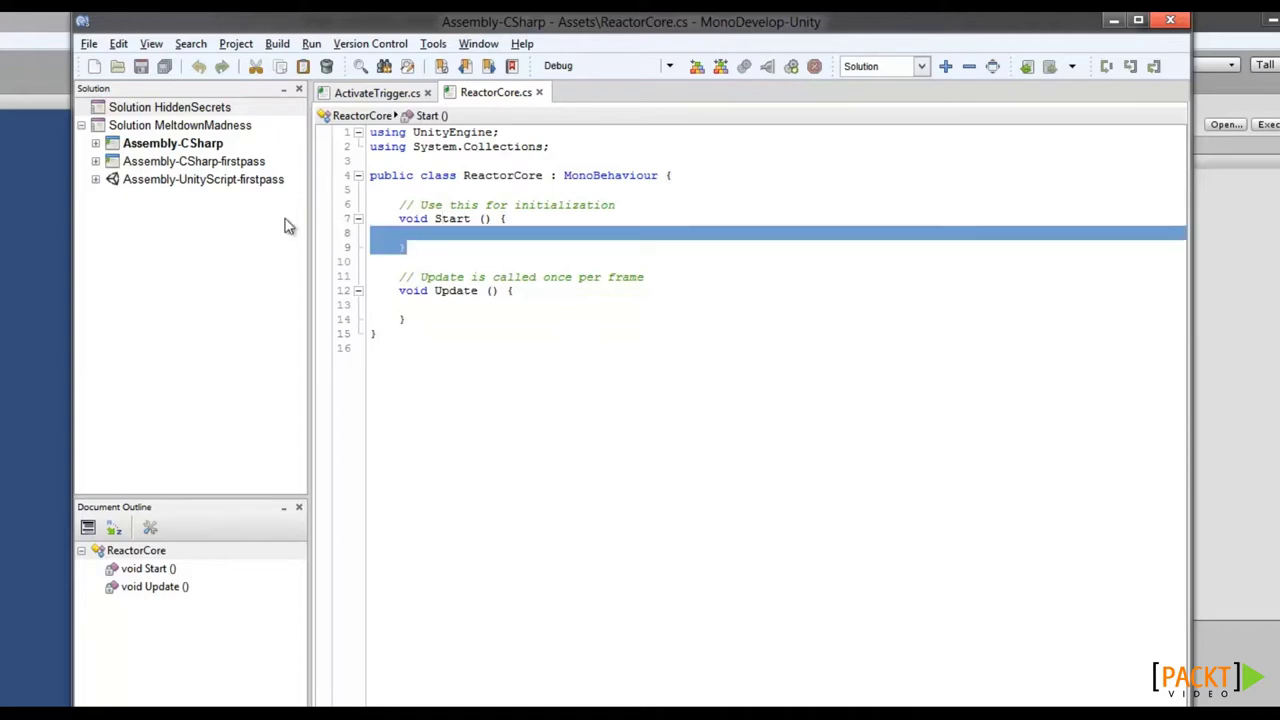
click(472, 320)
drag(428, 320, 325, 290)
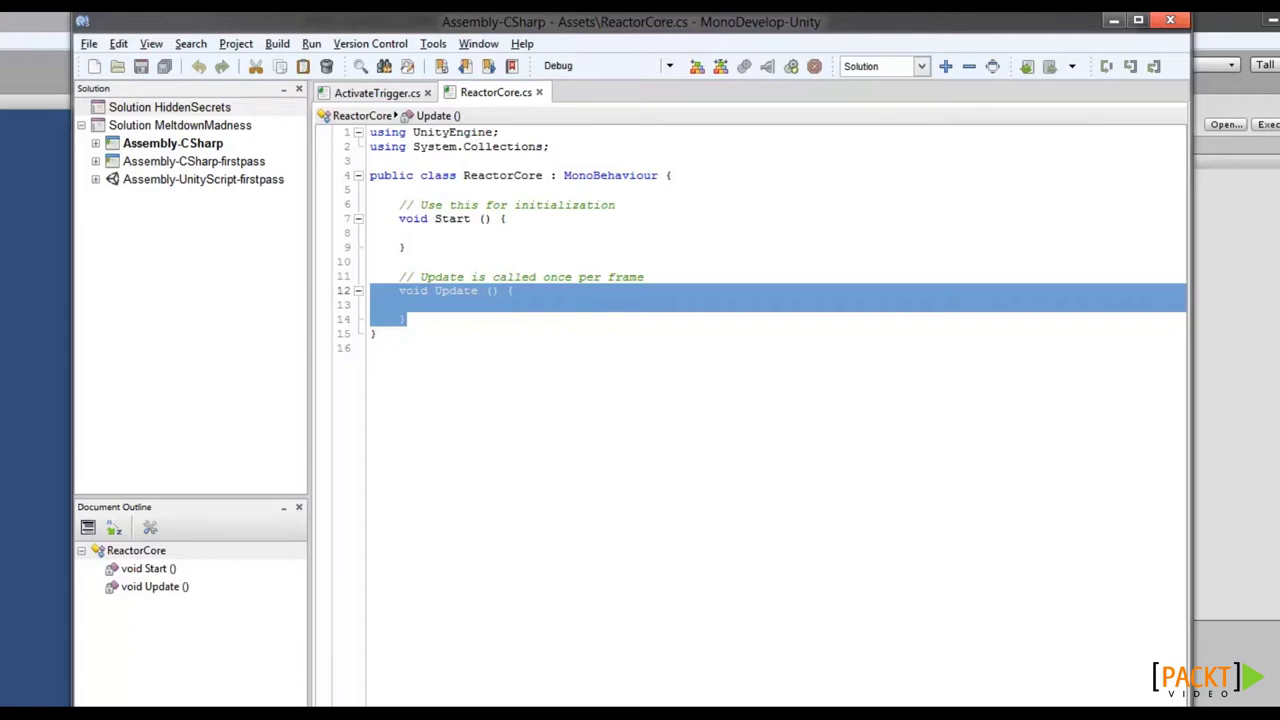
click(1185, 24)
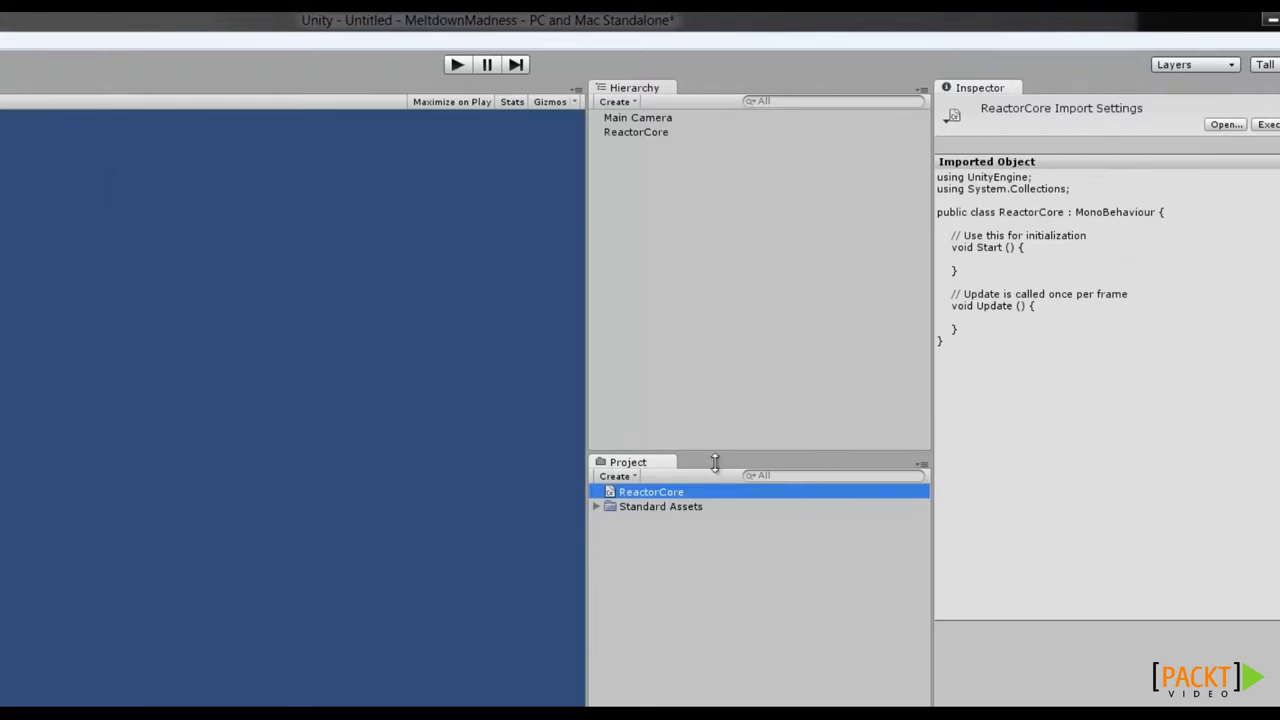
Drop the ReactorCore script onto the ReactorCore object and check the Component menu's scripts.
drag(655, 492, 617, 141)
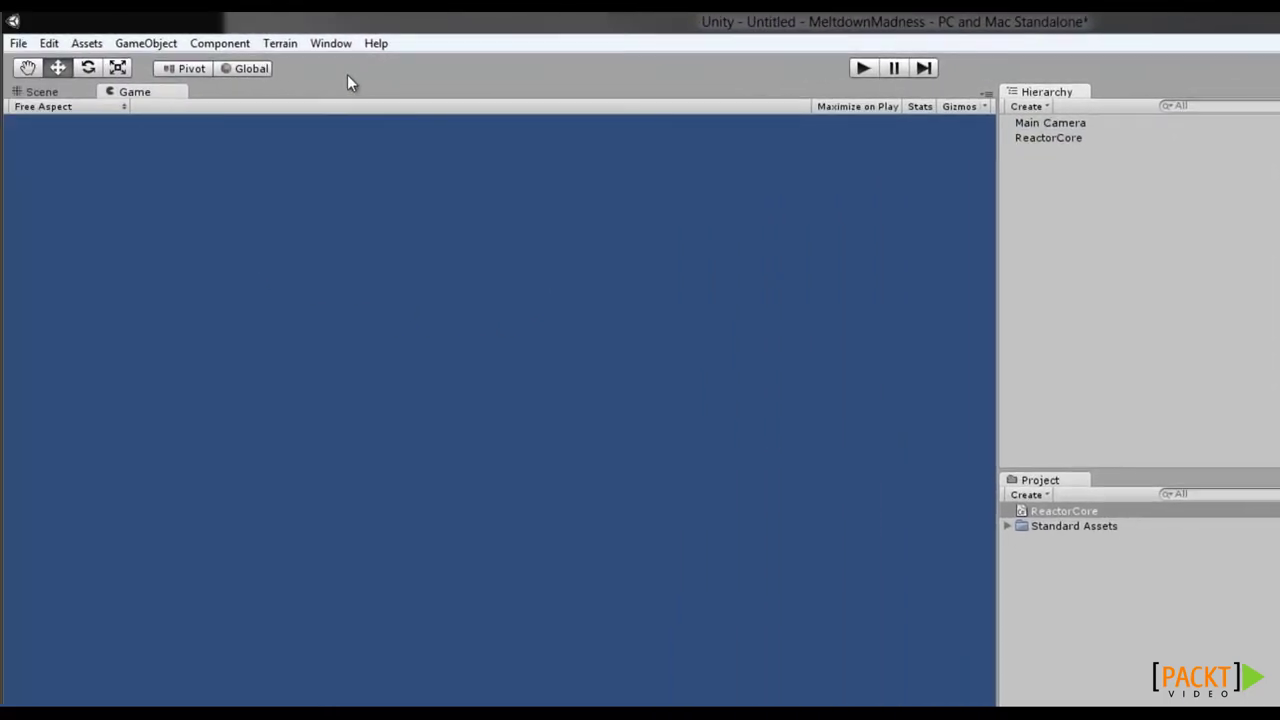
click(218, 43)
mouse_move(230, 212)
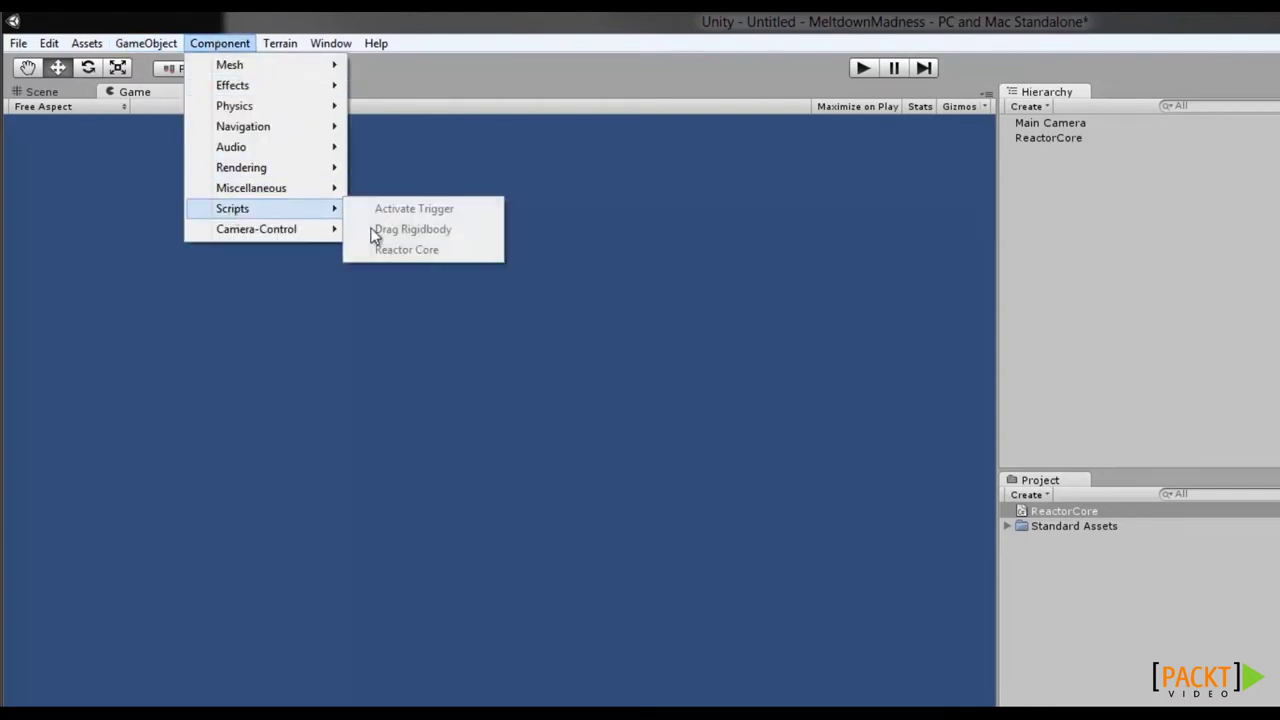
click(390, 252)
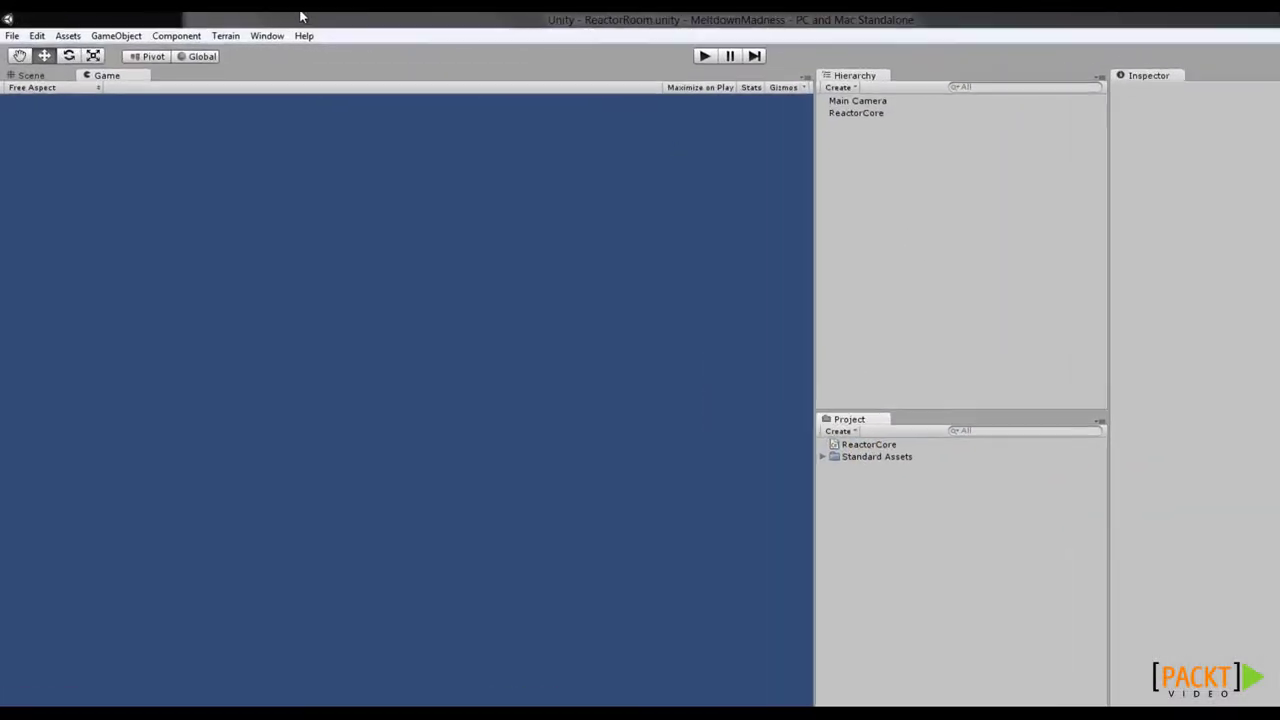
Start a new empty scene and begin saving it under the name MainMenu.
click(12, 37)
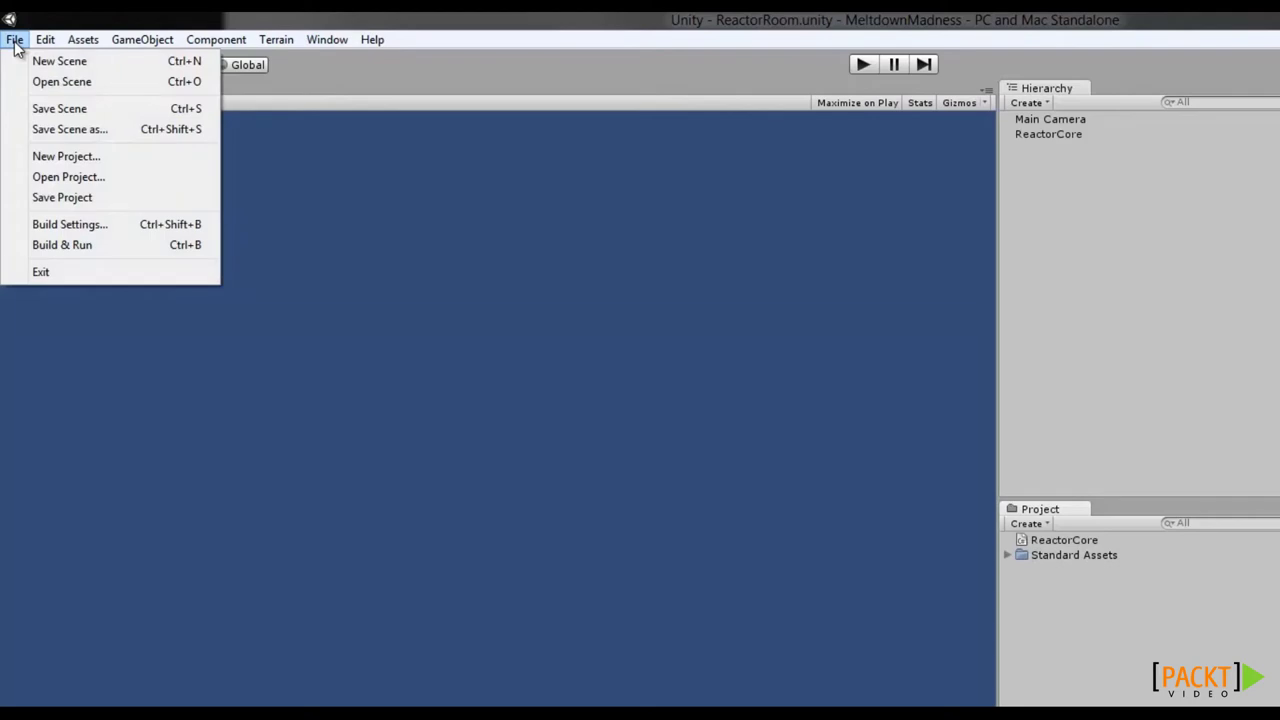
click(50, 61)
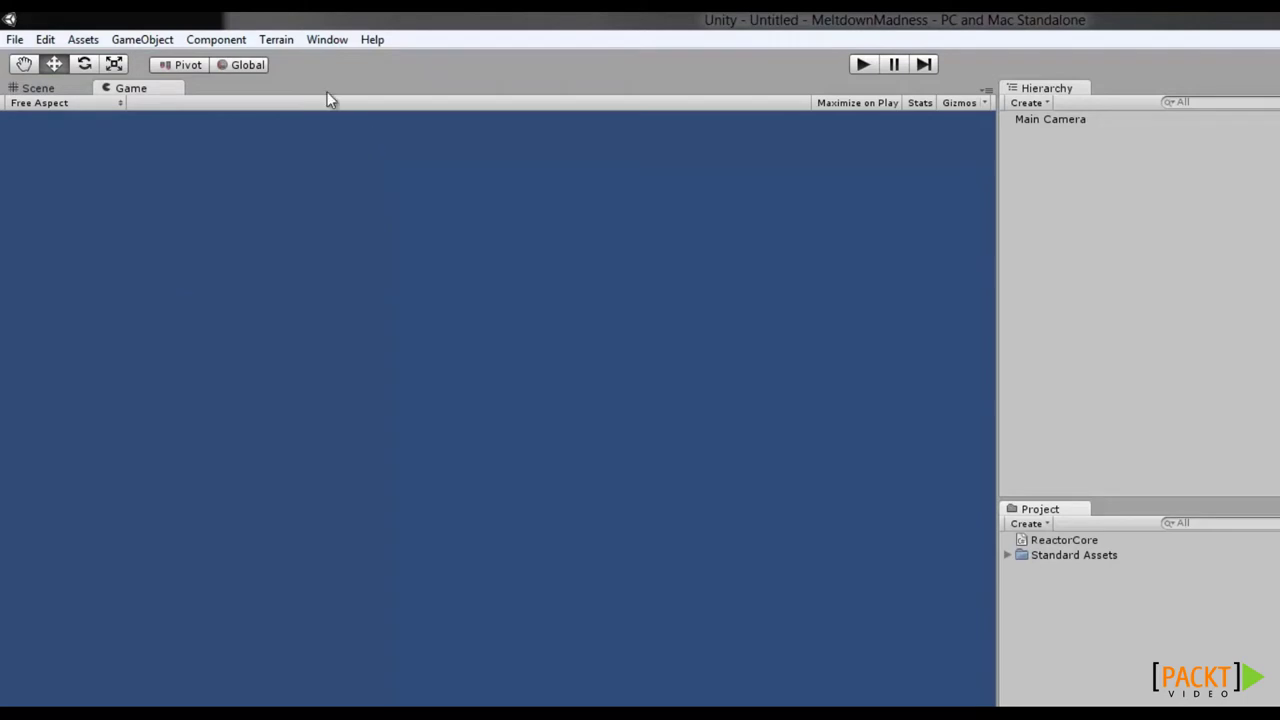
click(14, 42)
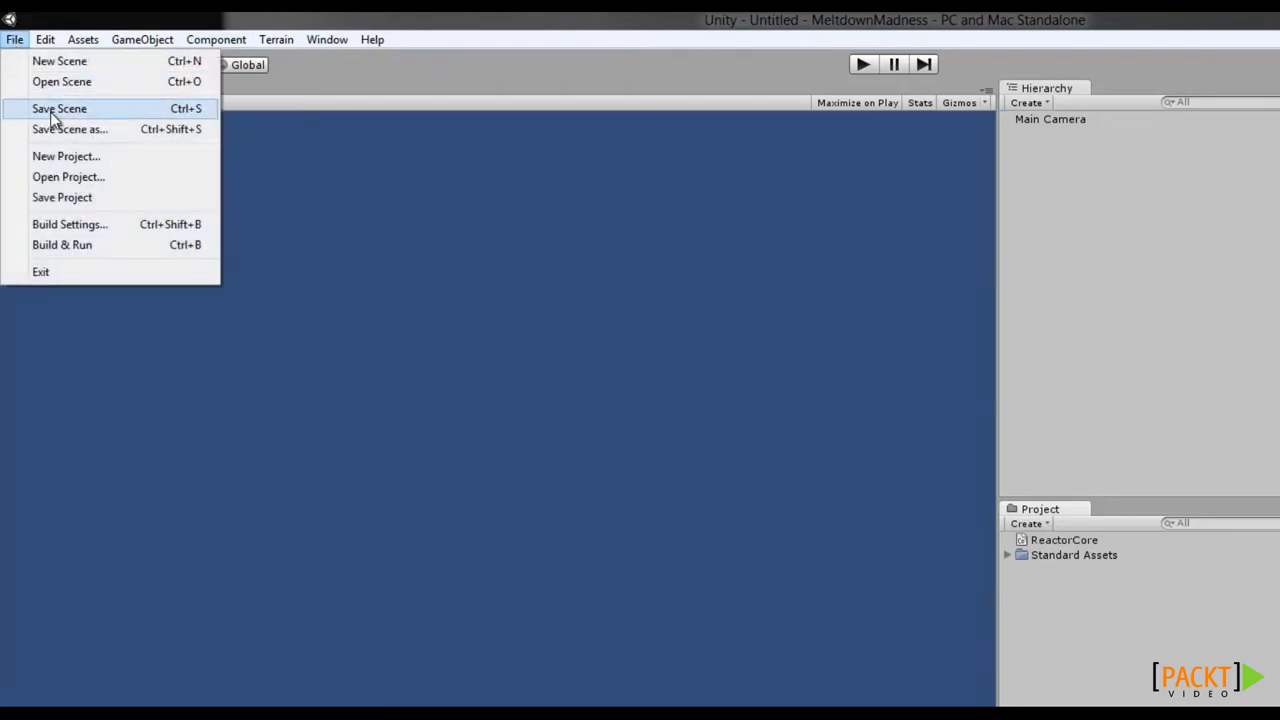
click(54, 116)
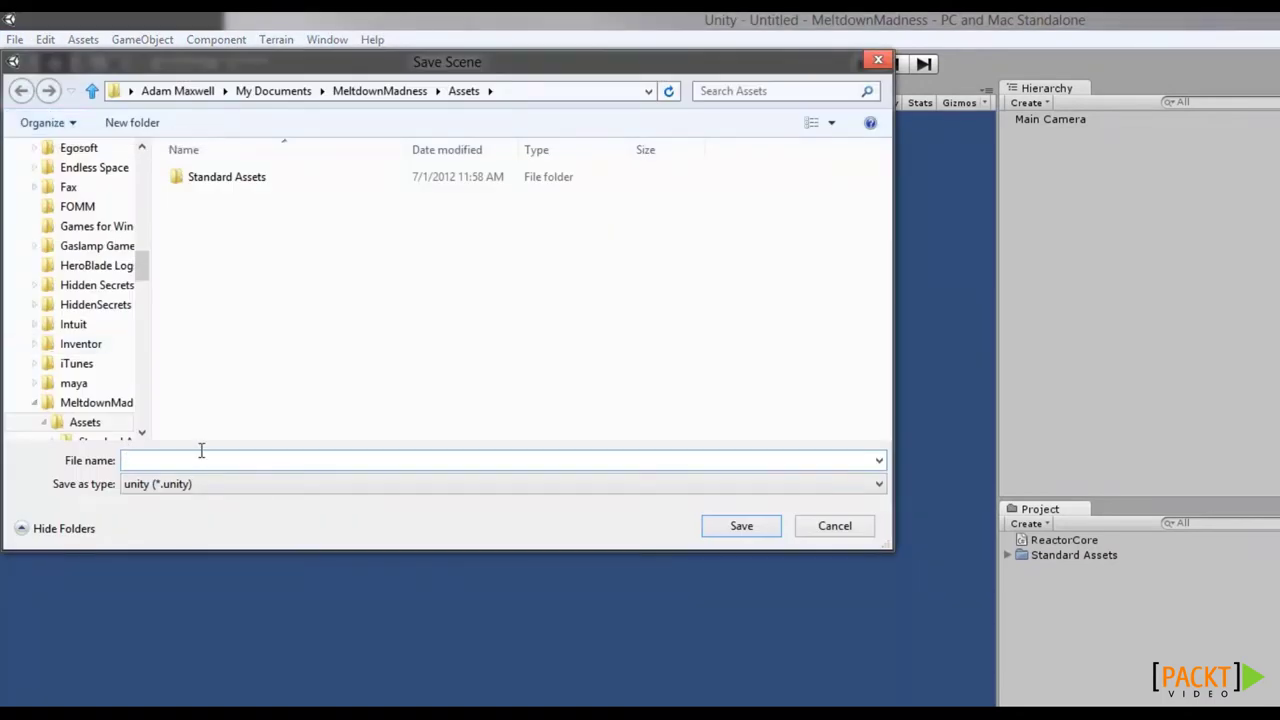
text(MainMenu)
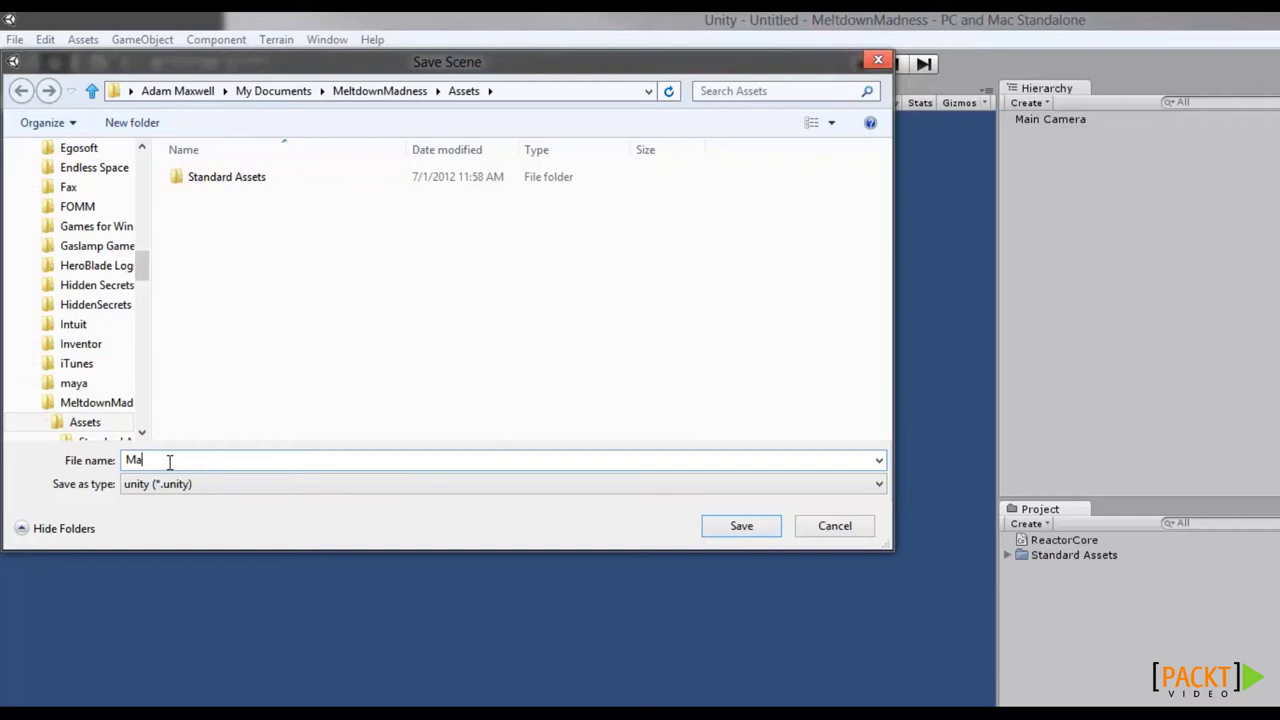
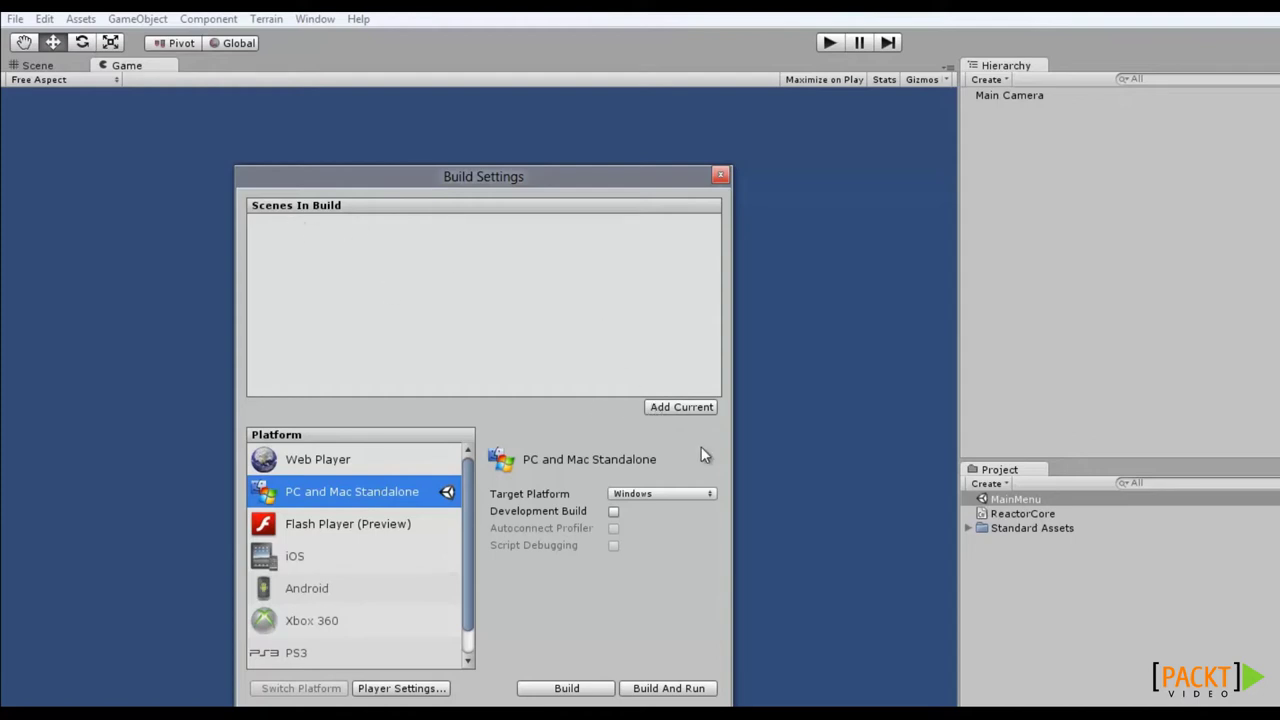
Add MainMenu.unity to the Build Settings scene list and close the window.
click(684, 408)
click(722, 175)
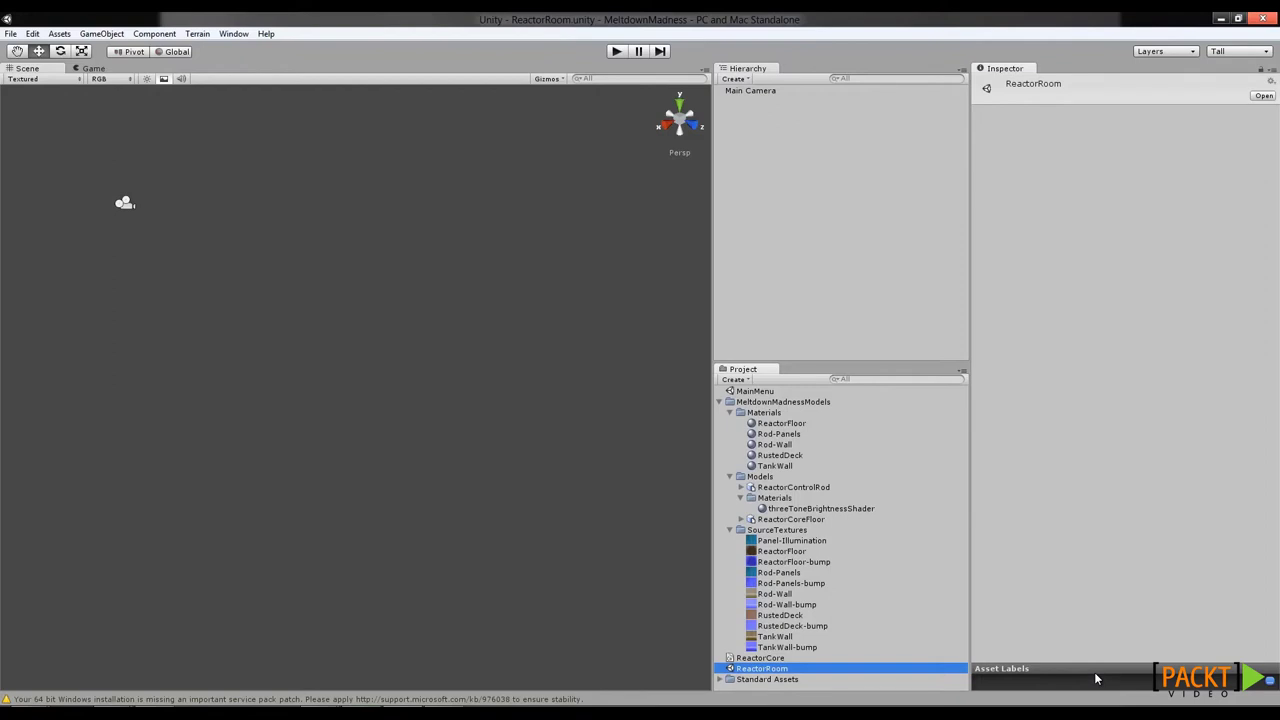
Create a new scene with ReactorCoreFloor and ReactorControlRod, nesting the rod under the floor.
click(10, 34)
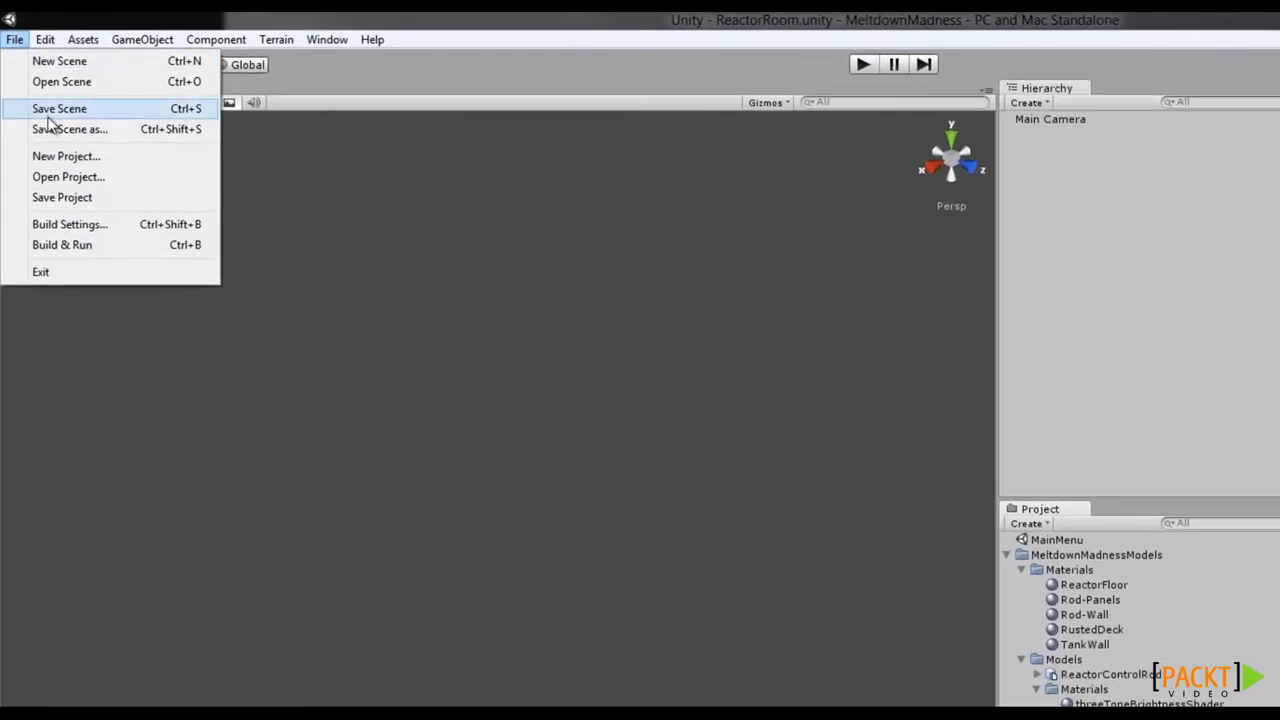
click(60, 61)
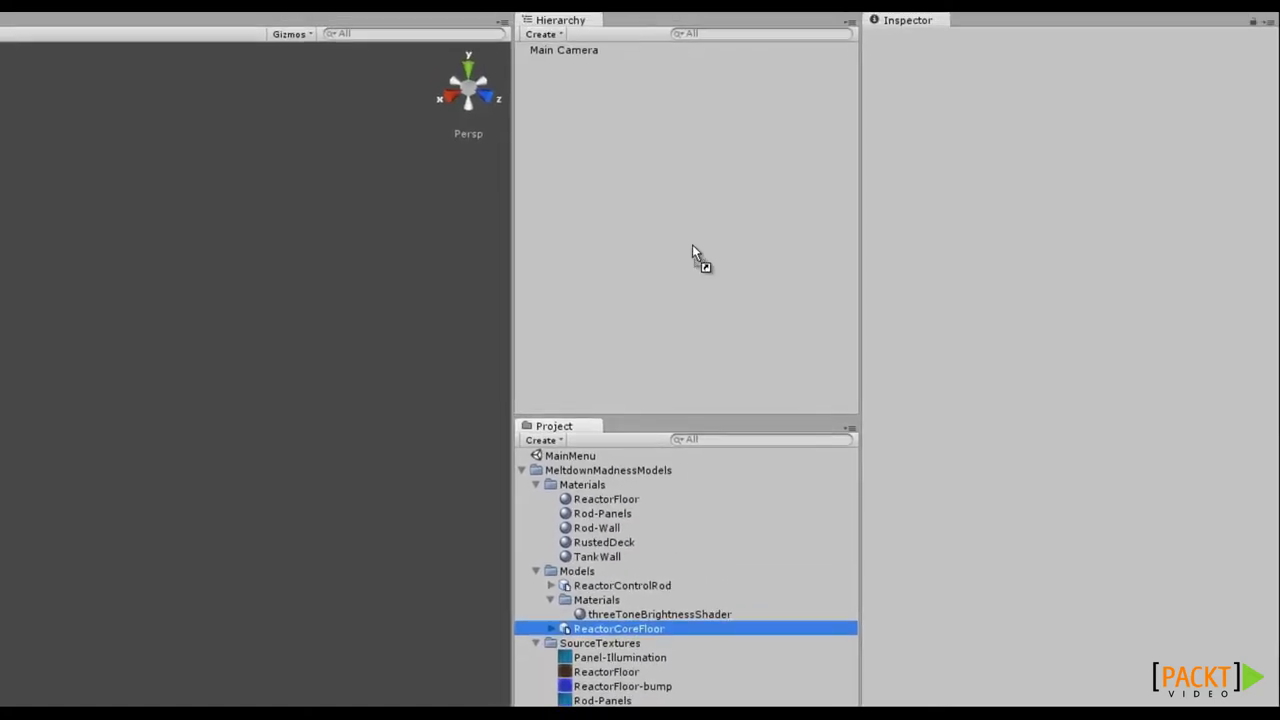
drag(648, 167, 650, 188)
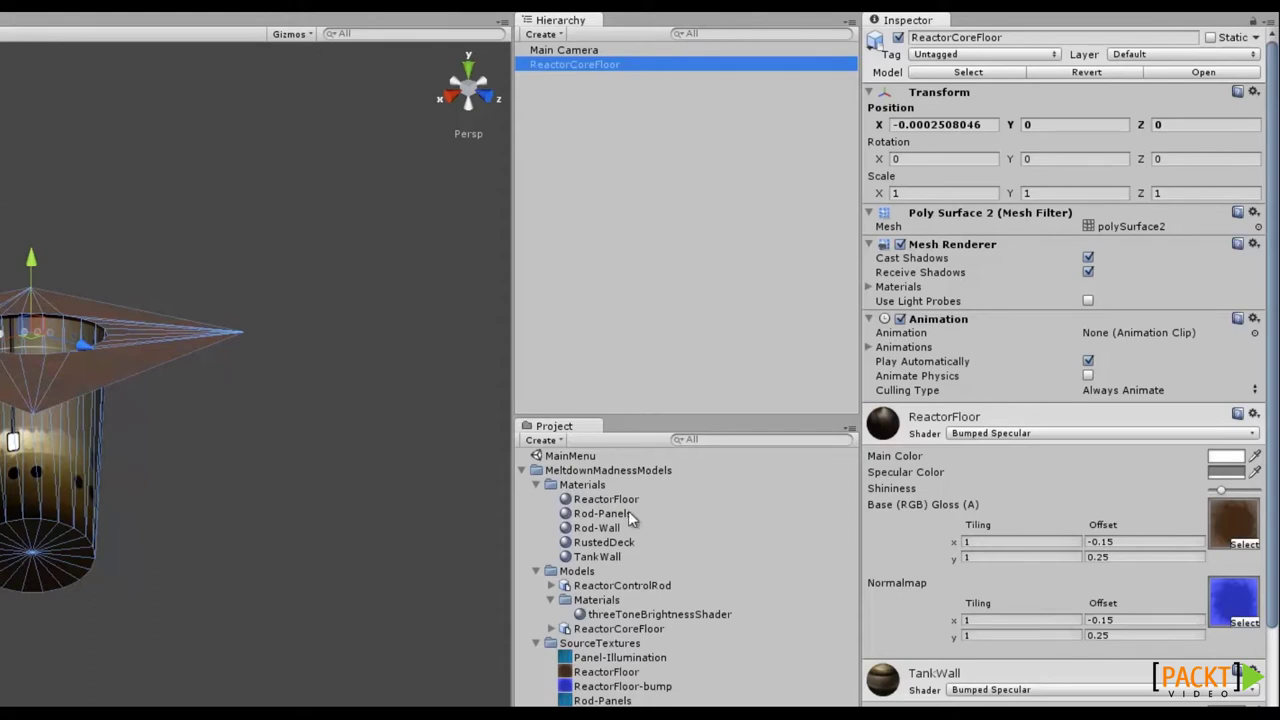
drag(627, 586, 644, 231)
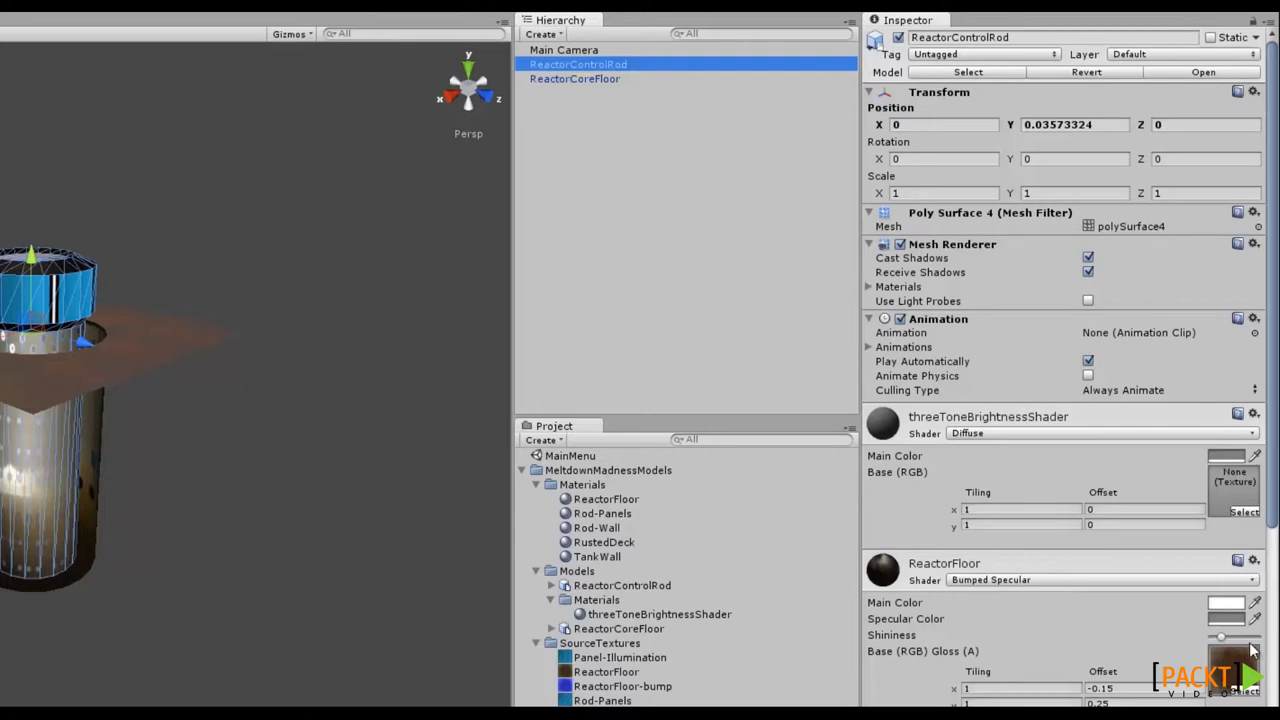
drag(593, 81, 593, 66)
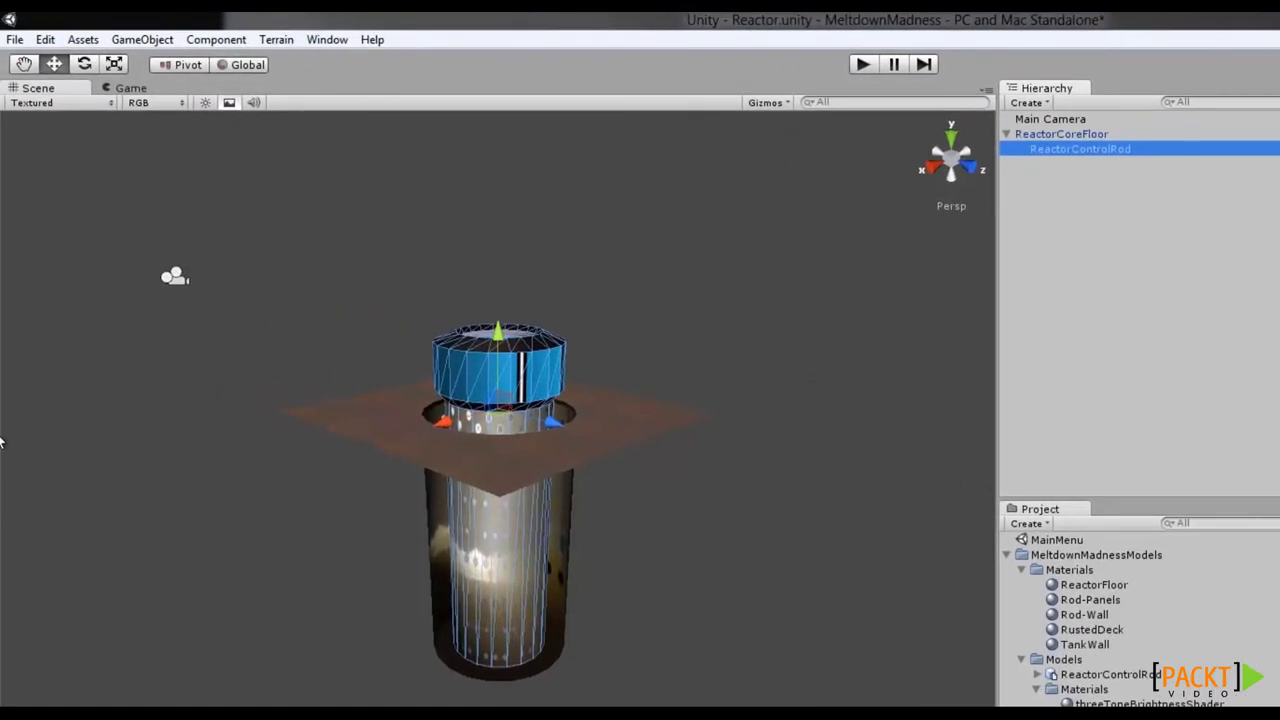
click(15, 39)
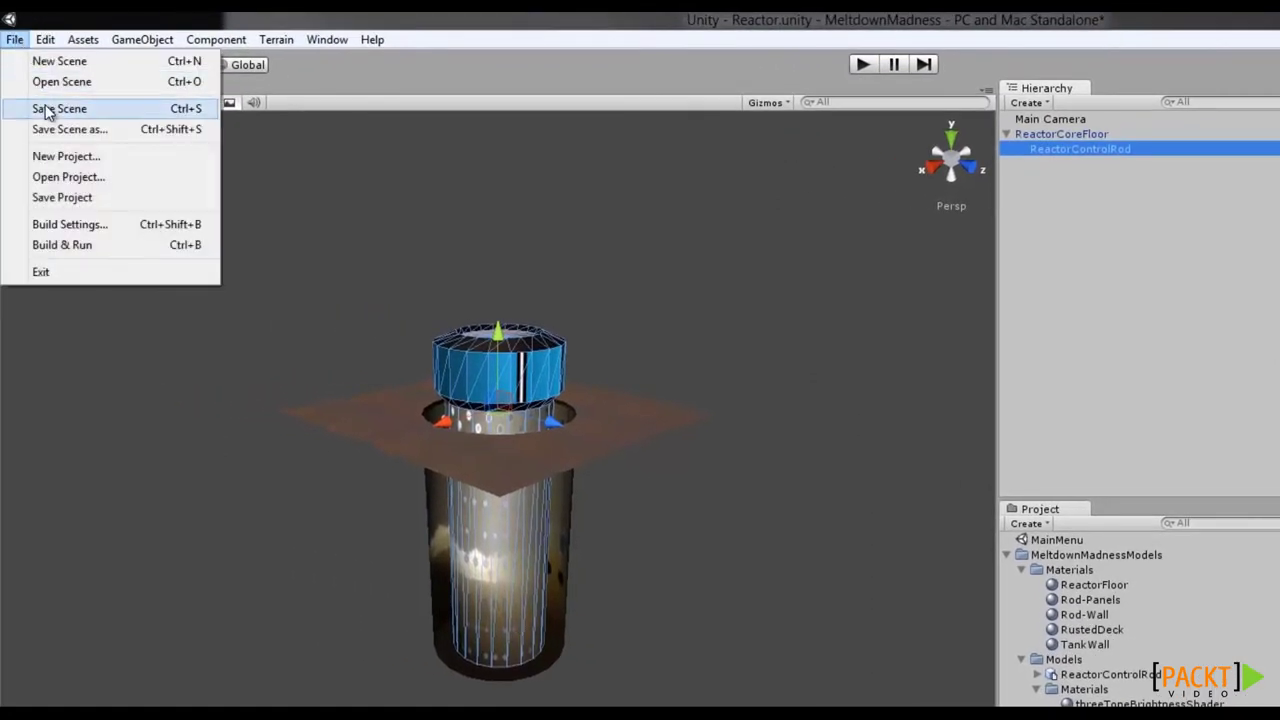
Save the scene as ReactorRoom.unity in the Assets folder.
click(45, 110)
click(15, 39)
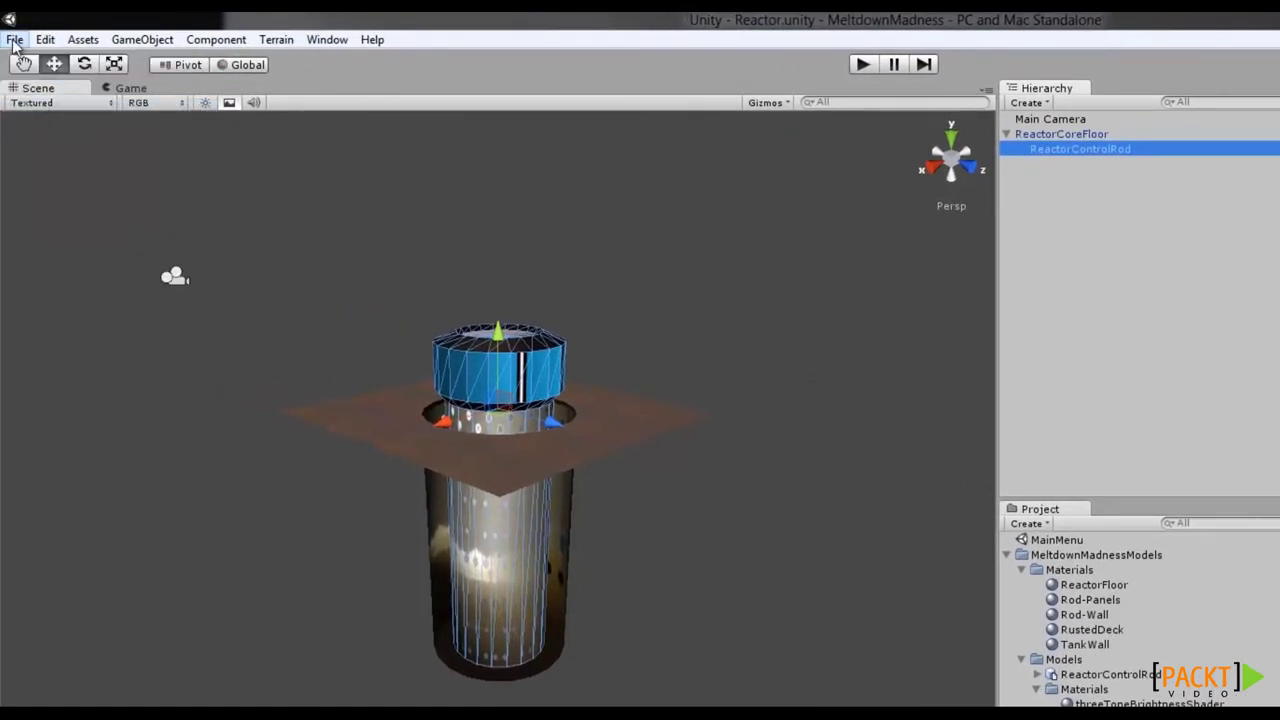
click(38, 130)
text(ReactorRoo)
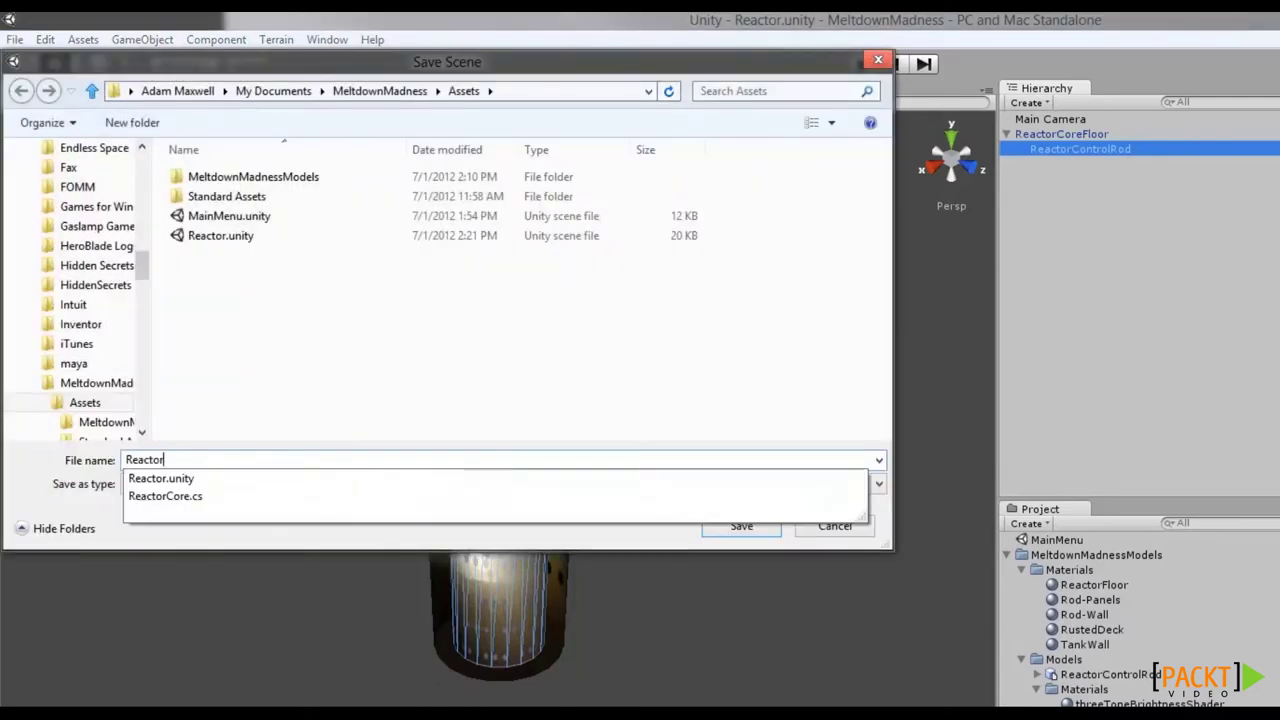
text(m)
key(Return)
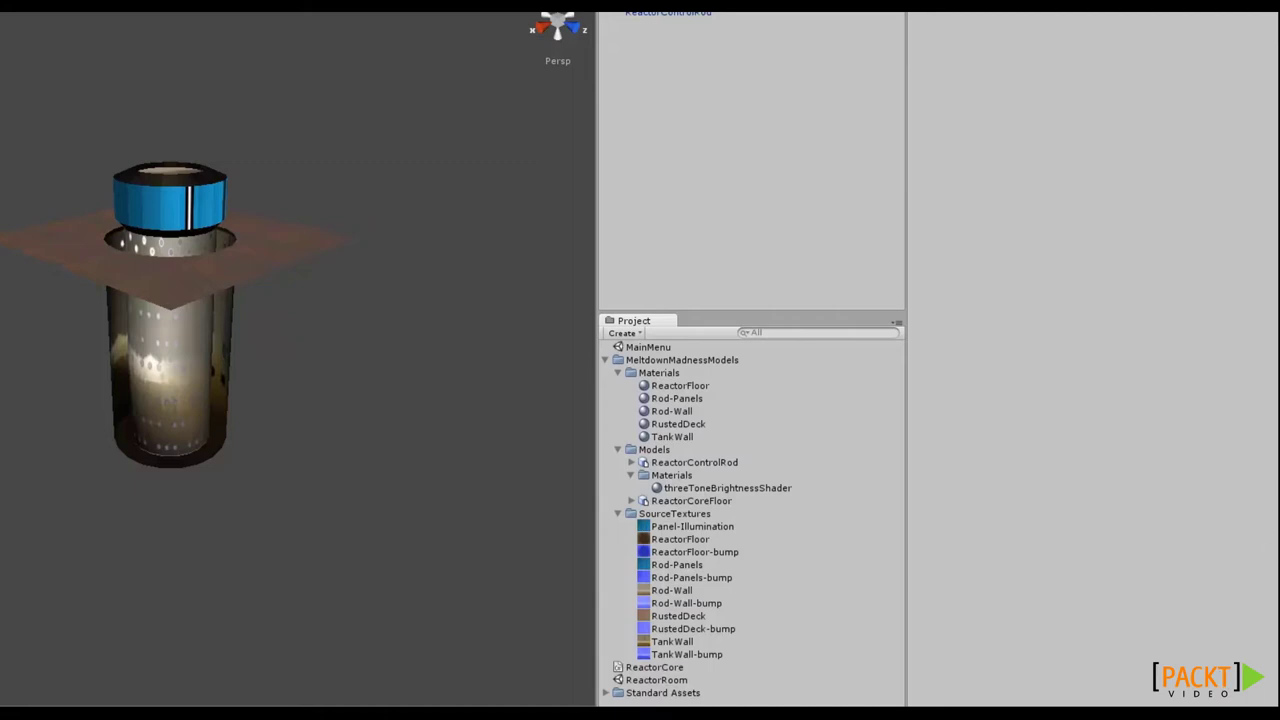
drag(654, 669, 655, 5)
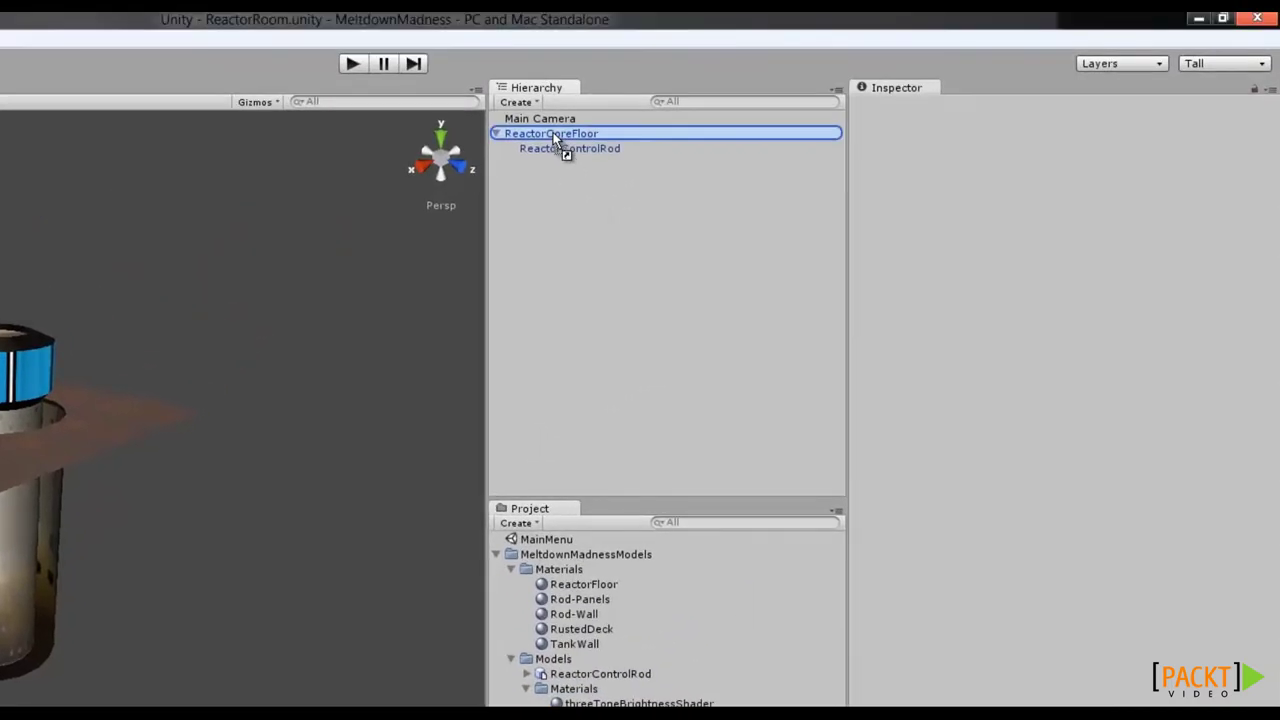
Attach the ReactorCore script to ReactorCoreFloor and set its Control Rod to ReactorControlRod.
drag(556, 140, 556, 140)
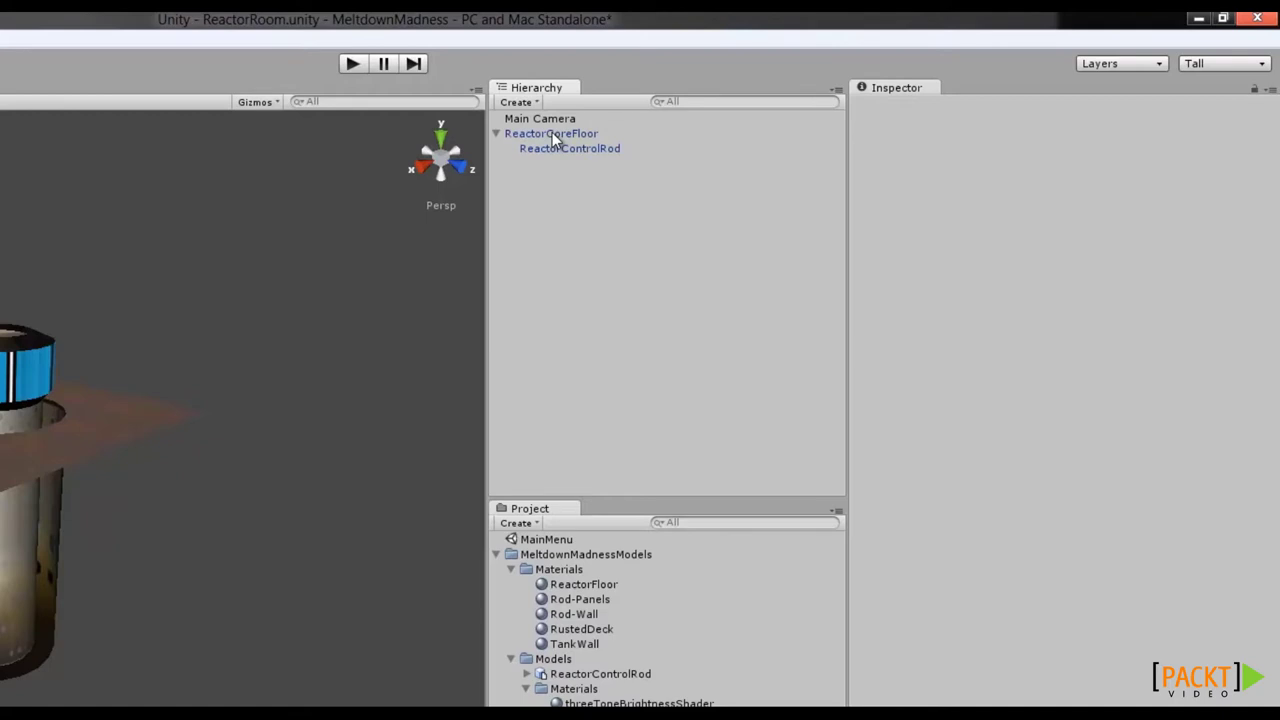
click(527, 134)
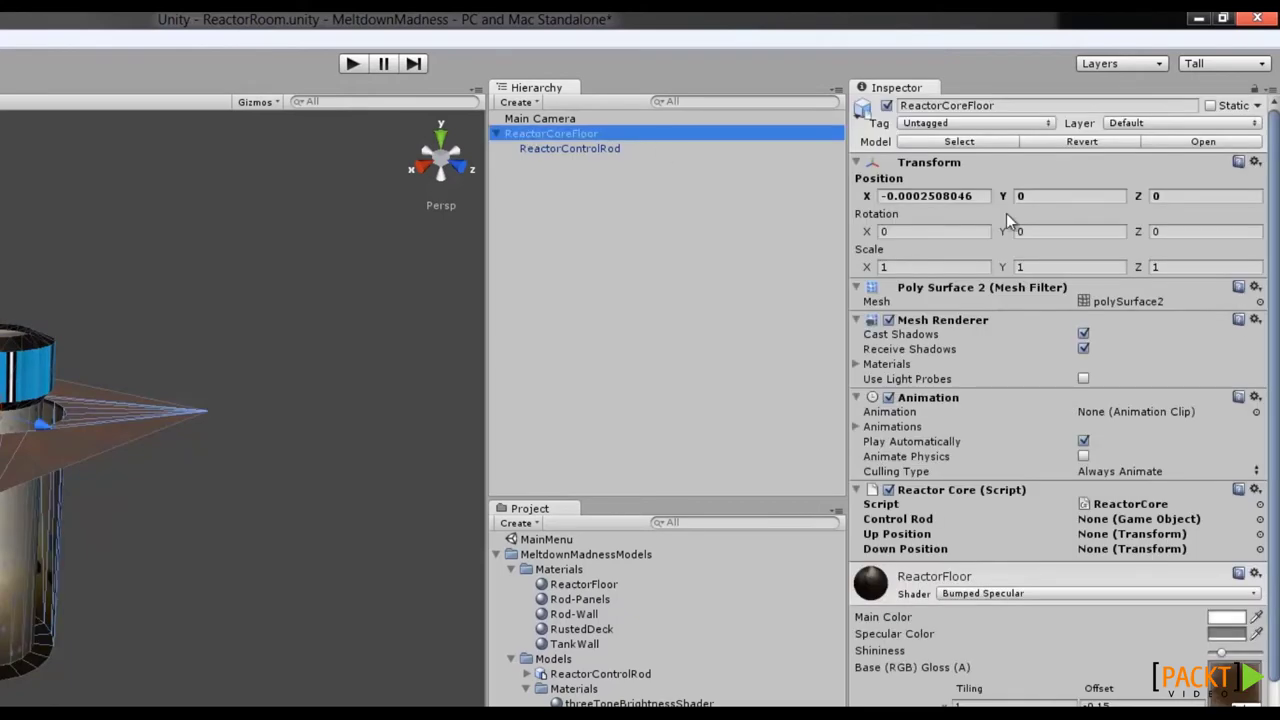
scroll(1006, 213, down, 8)
scroll(1014, 448, up, 6)
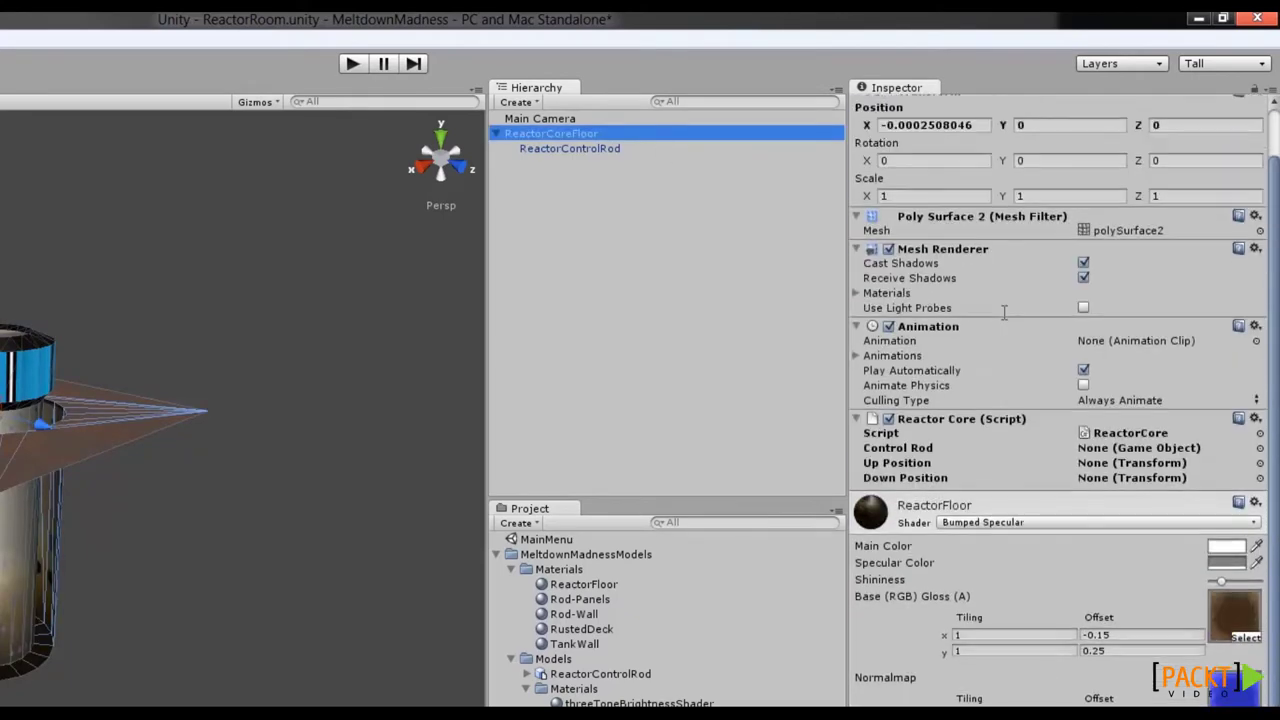
click(1012, 449)
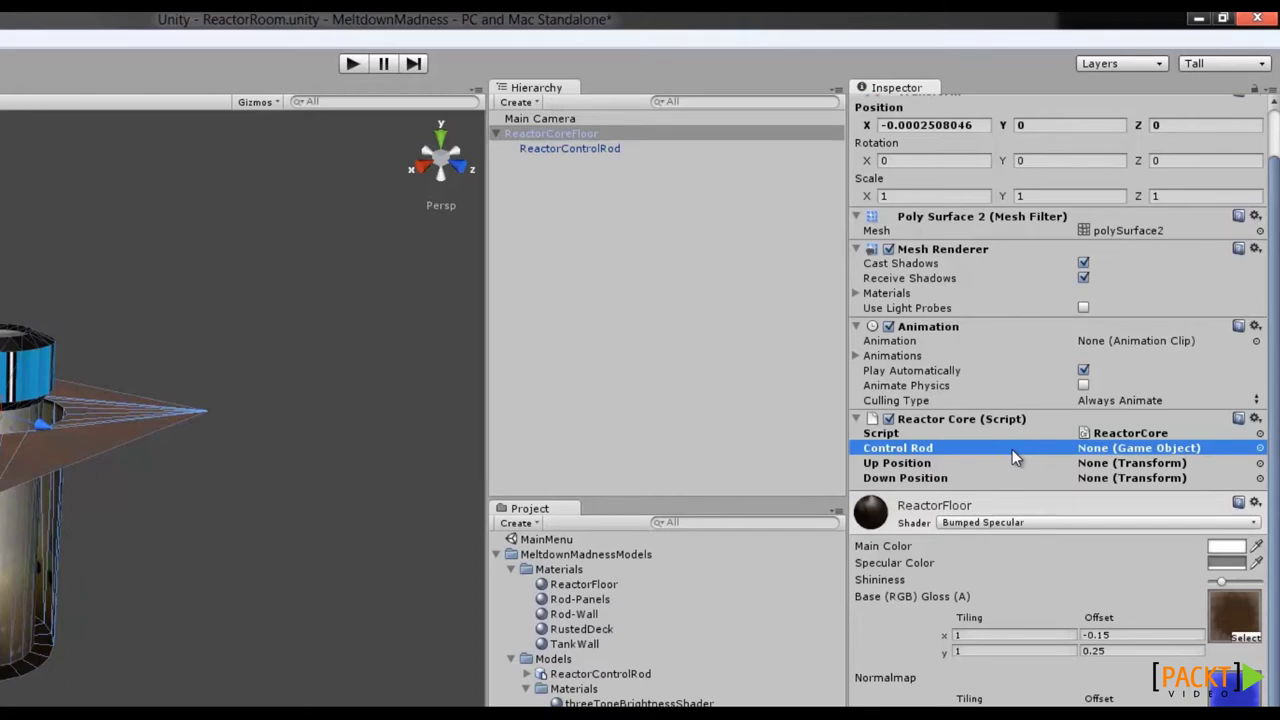
drag(552, 151, 1096, 452)
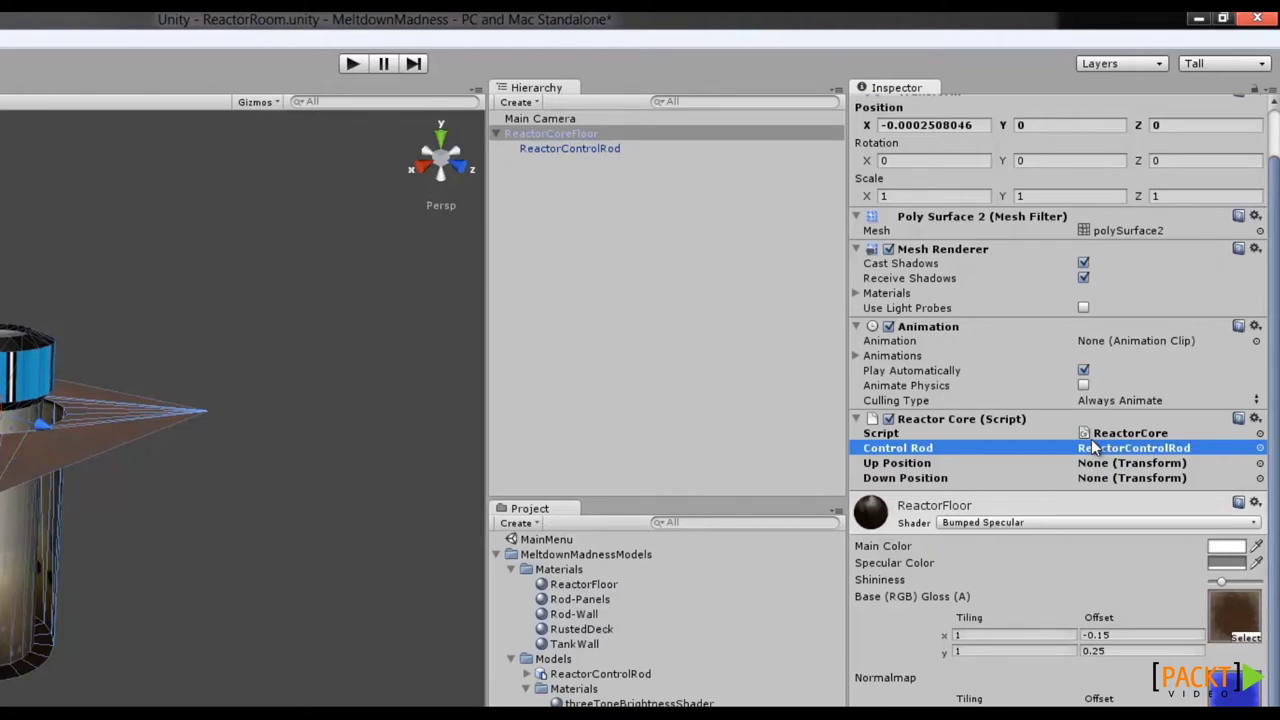
click(627, 352)
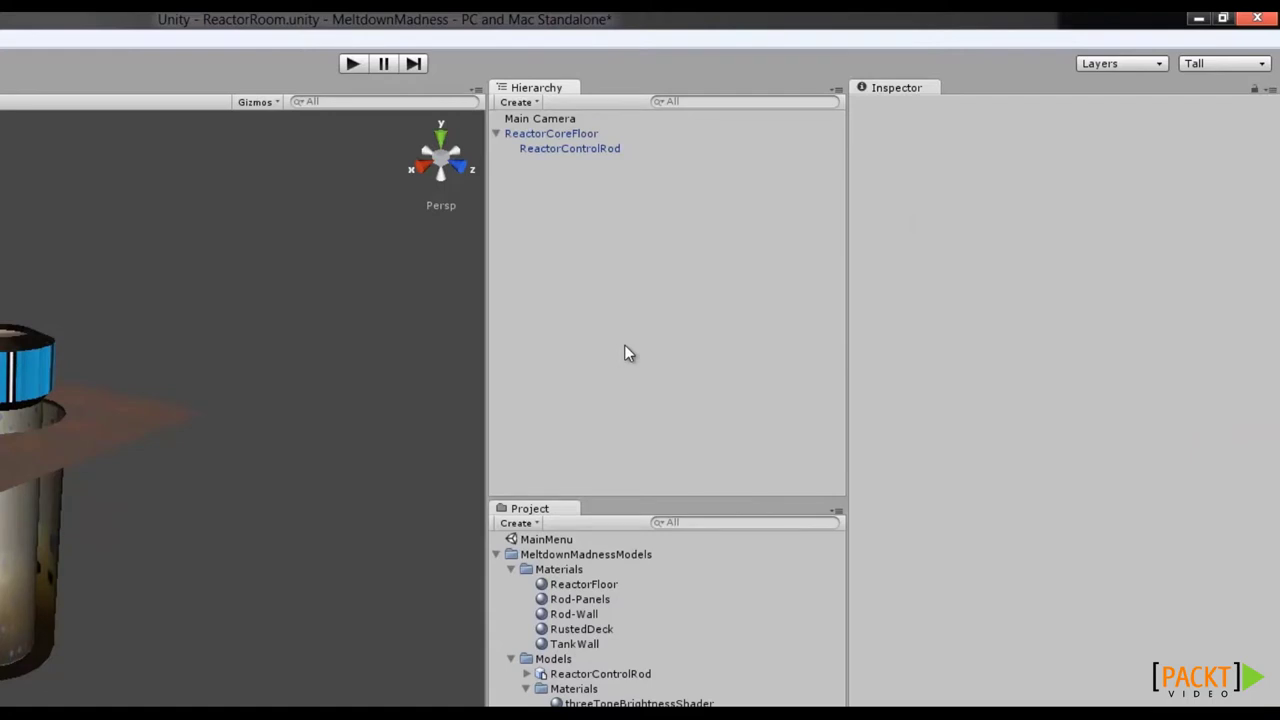
key(ctrl+shift+n)
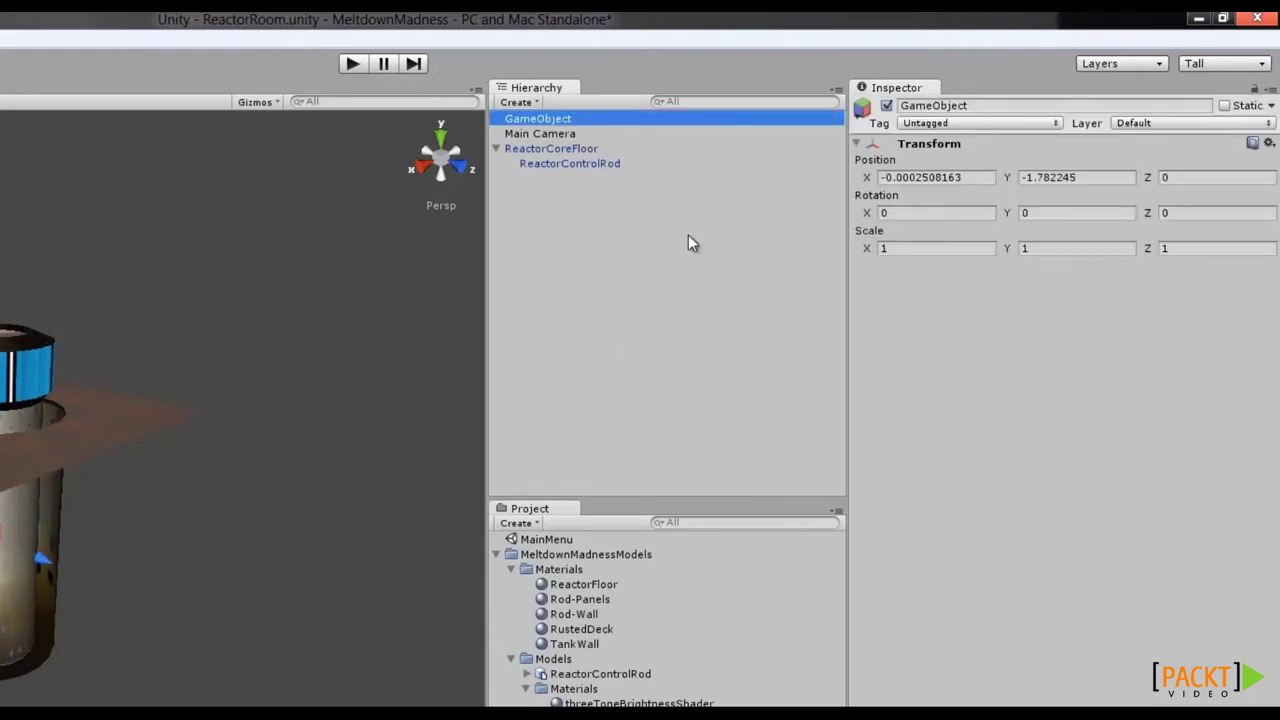
Name the new empty object UpPosition, parent it under ReactorCoreFloor, and set X and Y to 0.
click(556, 121)
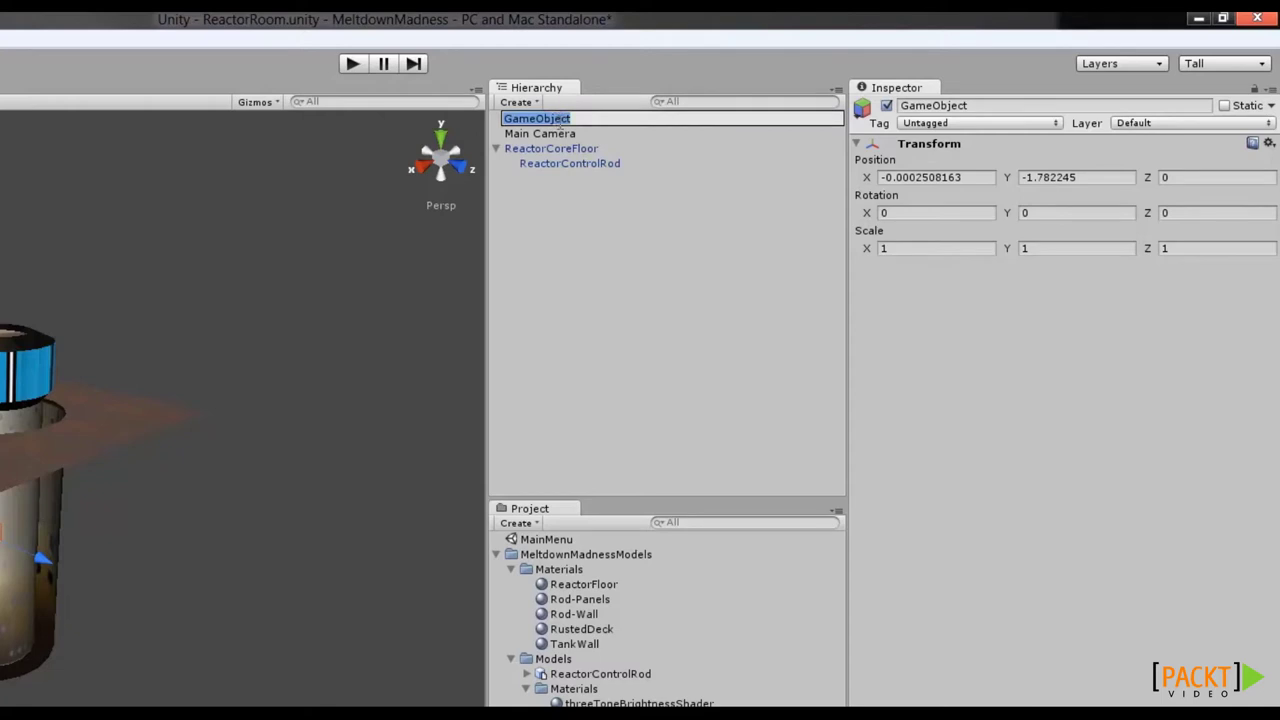
text(UpPosition)
key(Return)
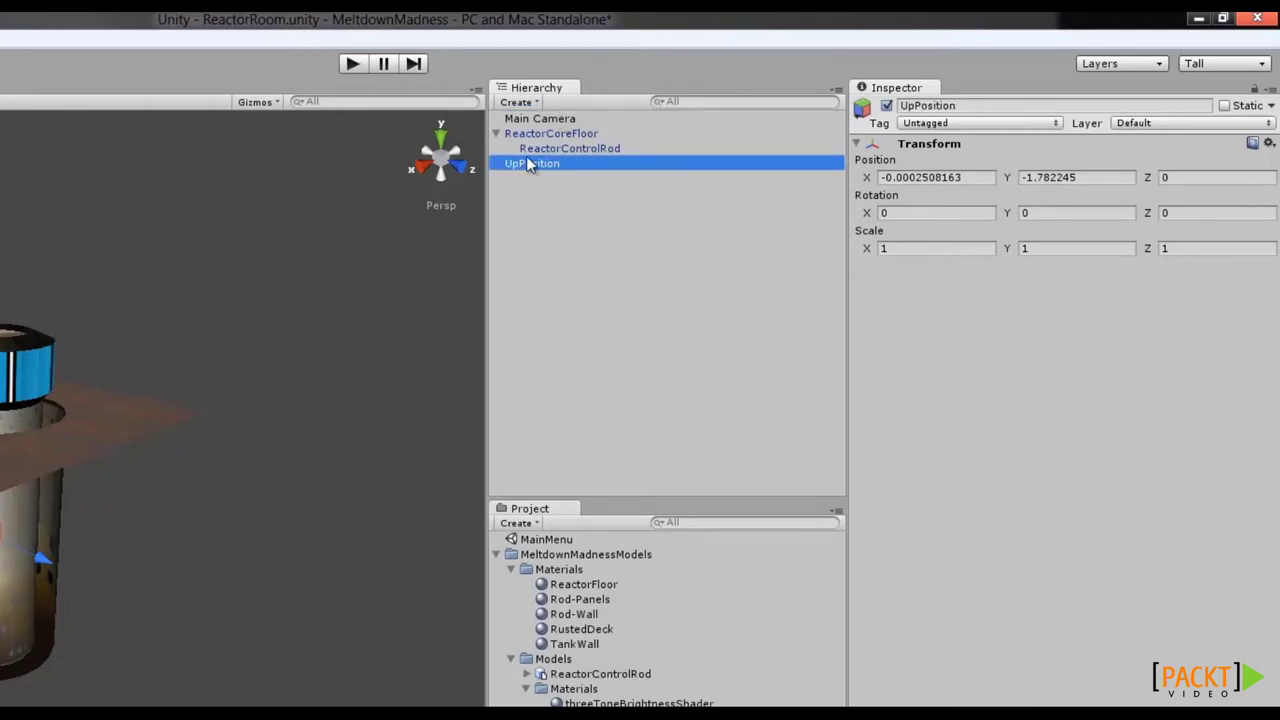
drag(529, 159, 537, 139)
click(970, 176)
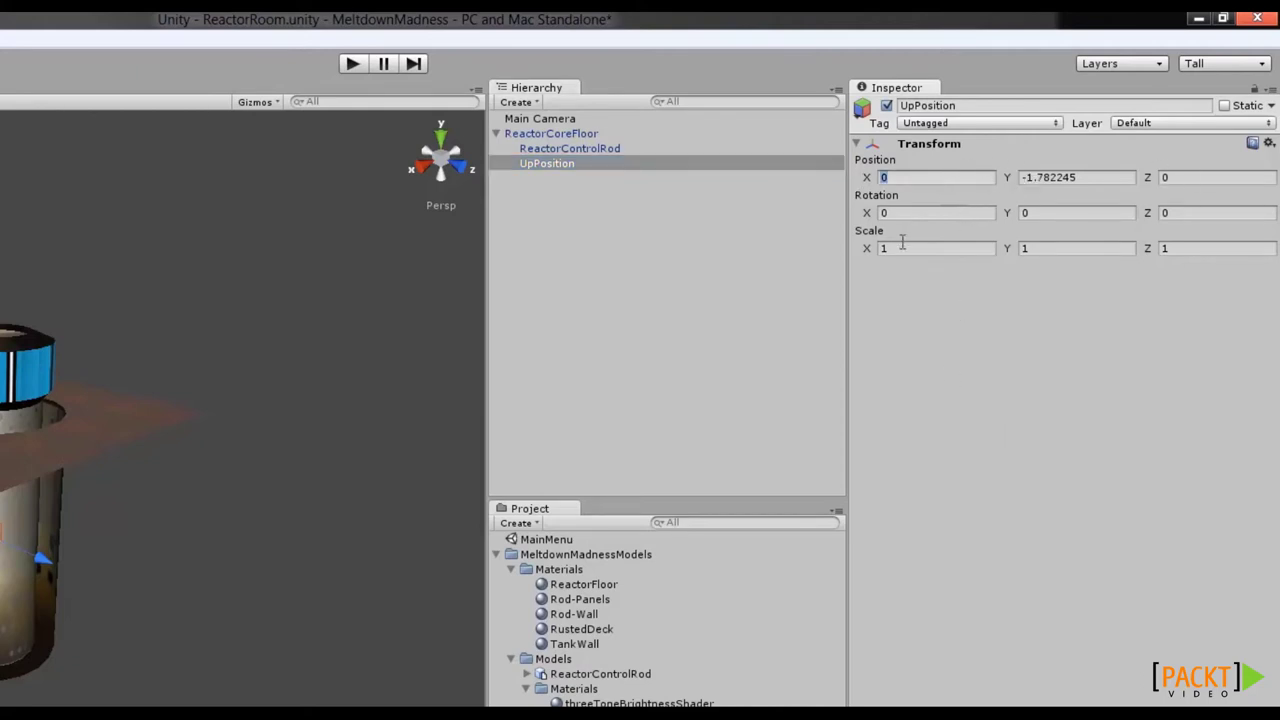
click(1112, 177)
text(0)
key(Return)
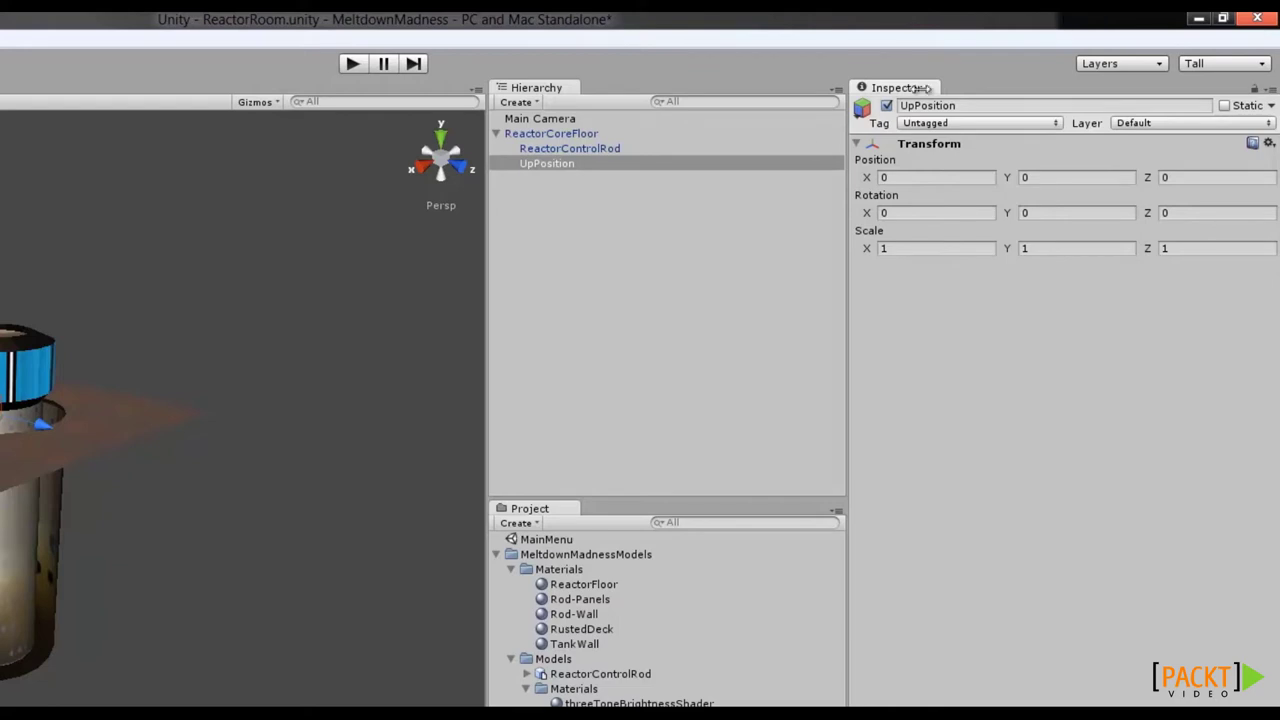
Assign UpPosition to the script's Up Position, then duplicate it as DownPosition.
click(550, 133)
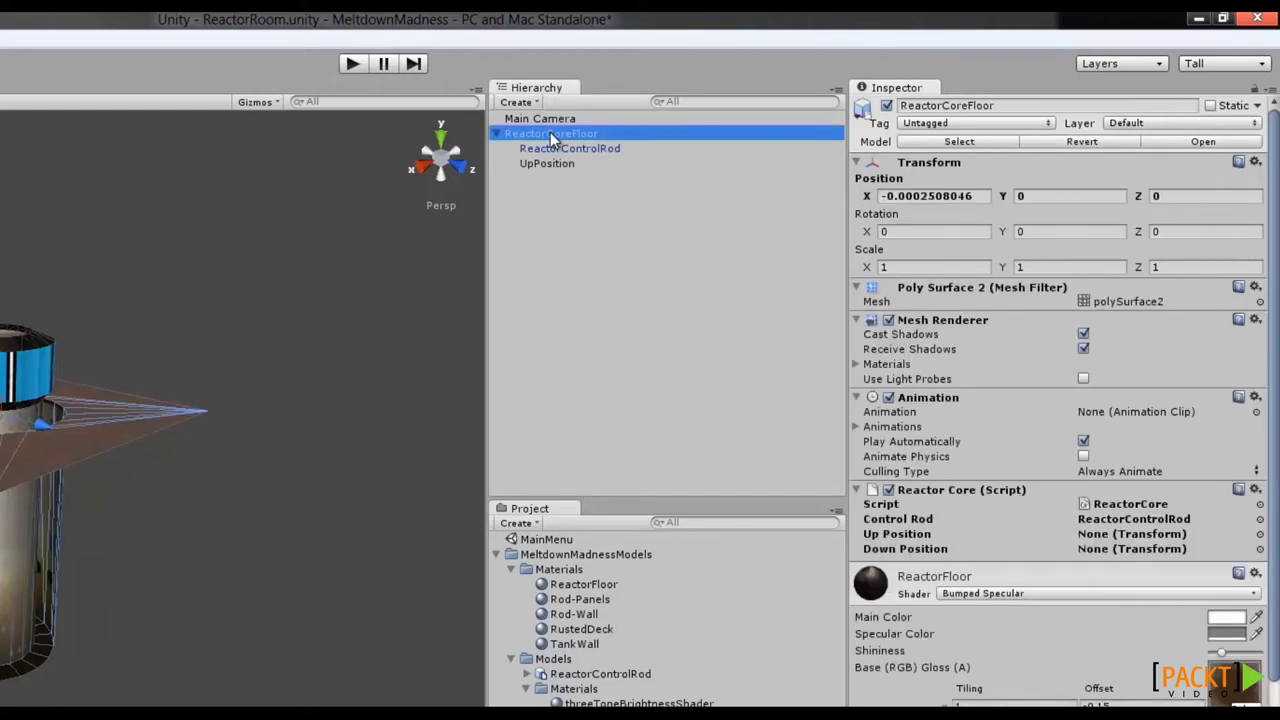
drag(546, 166, 1130, 541)
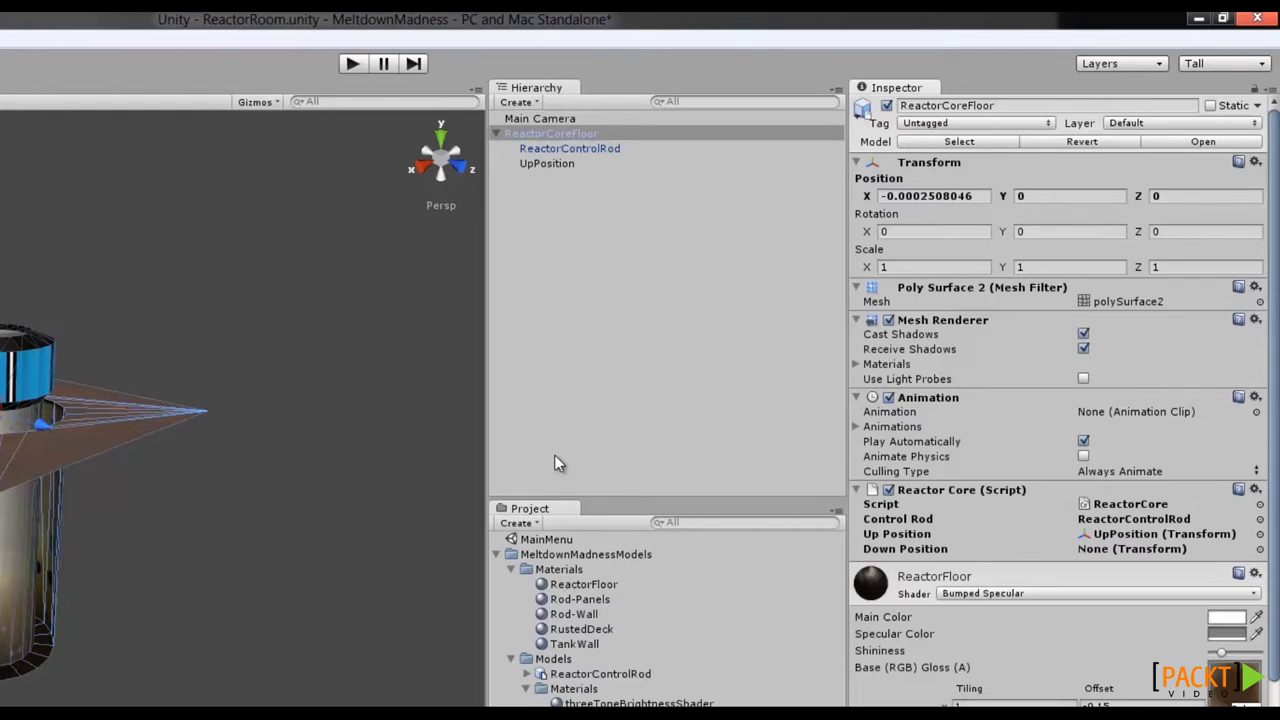
right_click(547, 163)
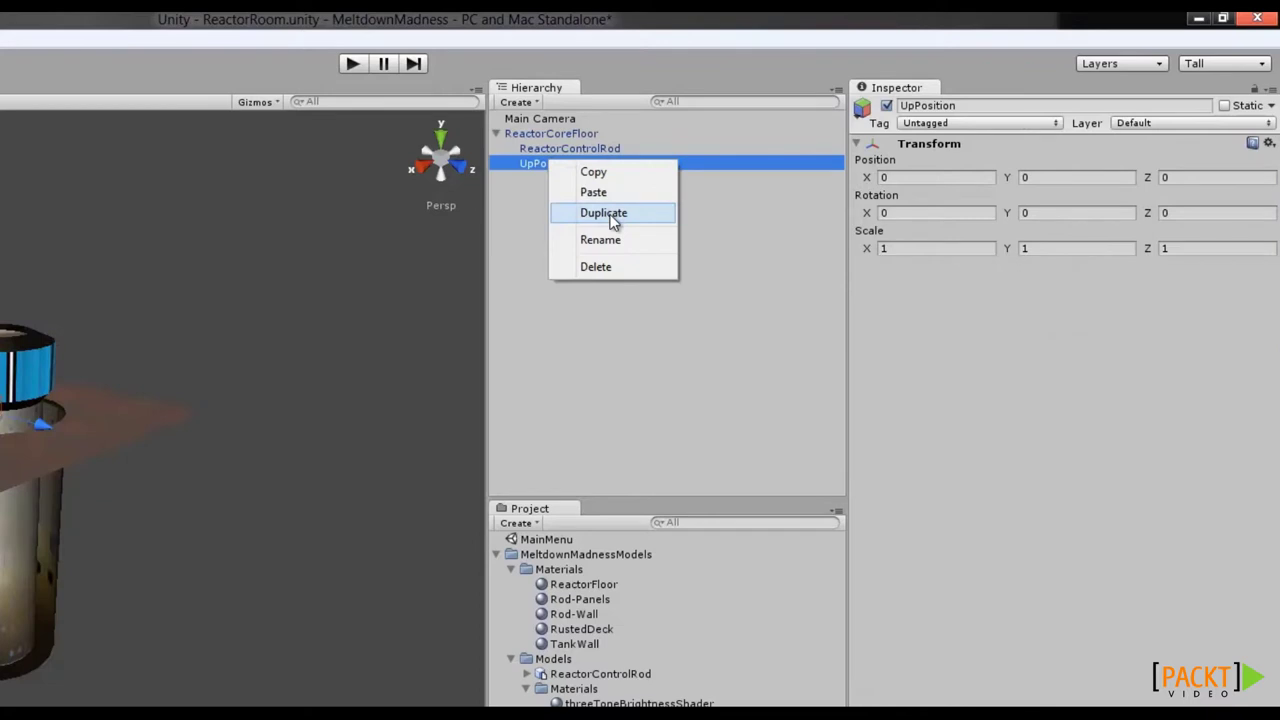
click(613, 222)
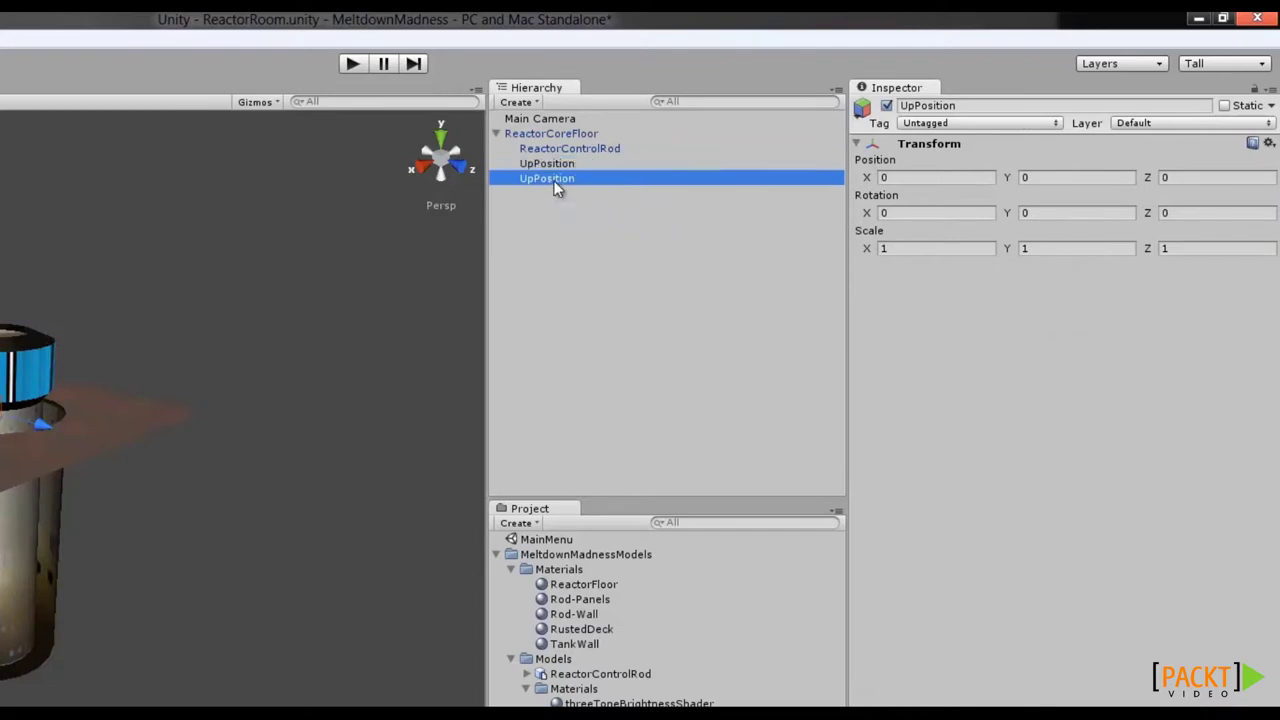
key(F2)
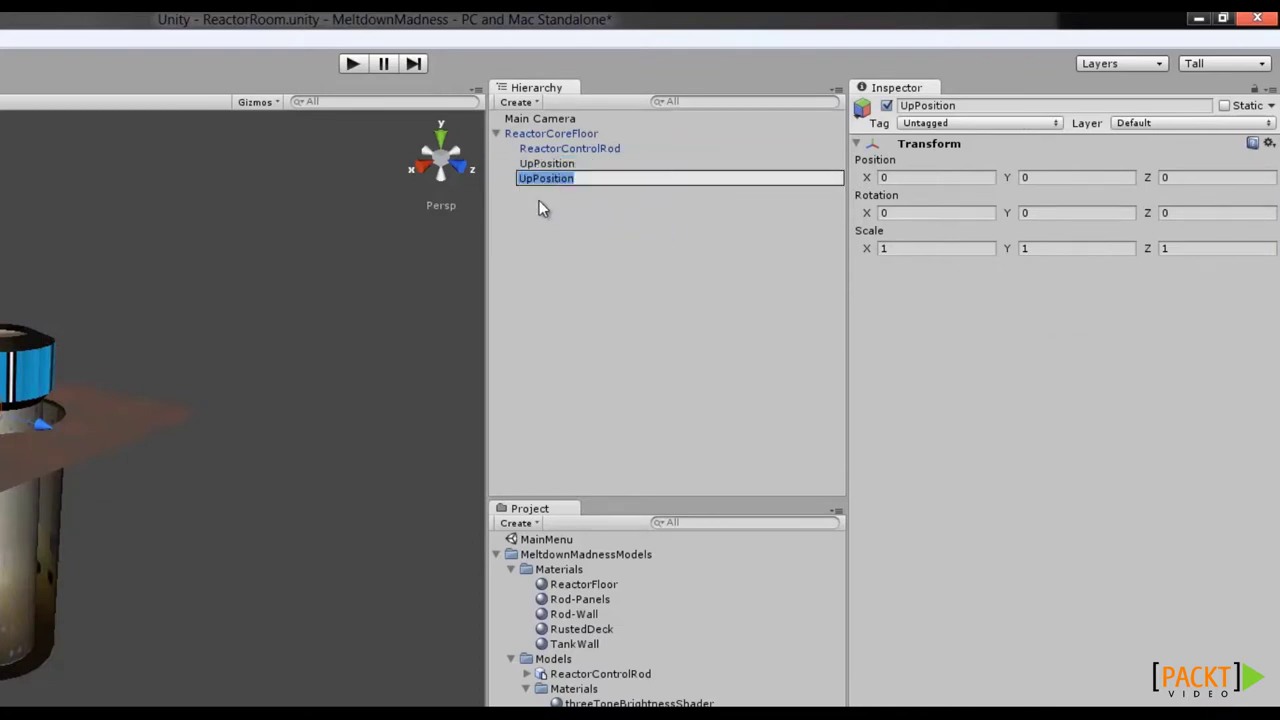
text(DownPosition)
key(Return)
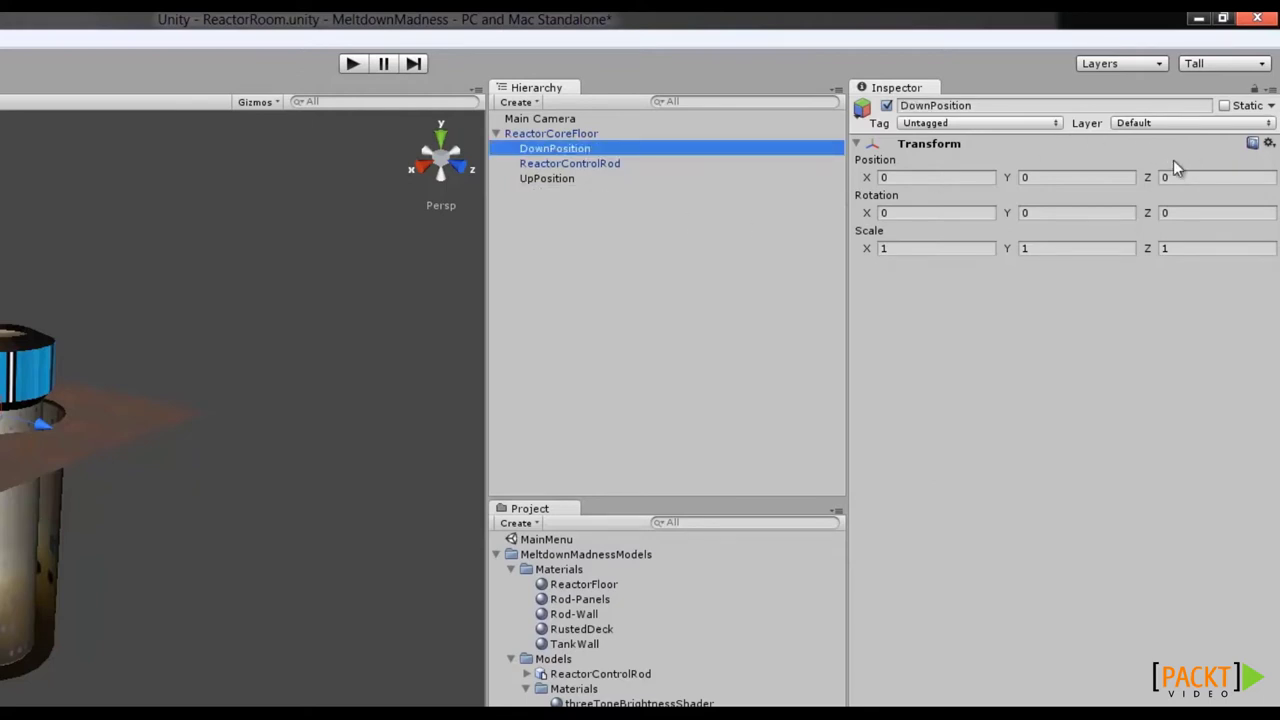
click(1065, 177)
Set DownPosition's Y to -3 and assign it to the Reactor Core script's Down Position.
text(-)
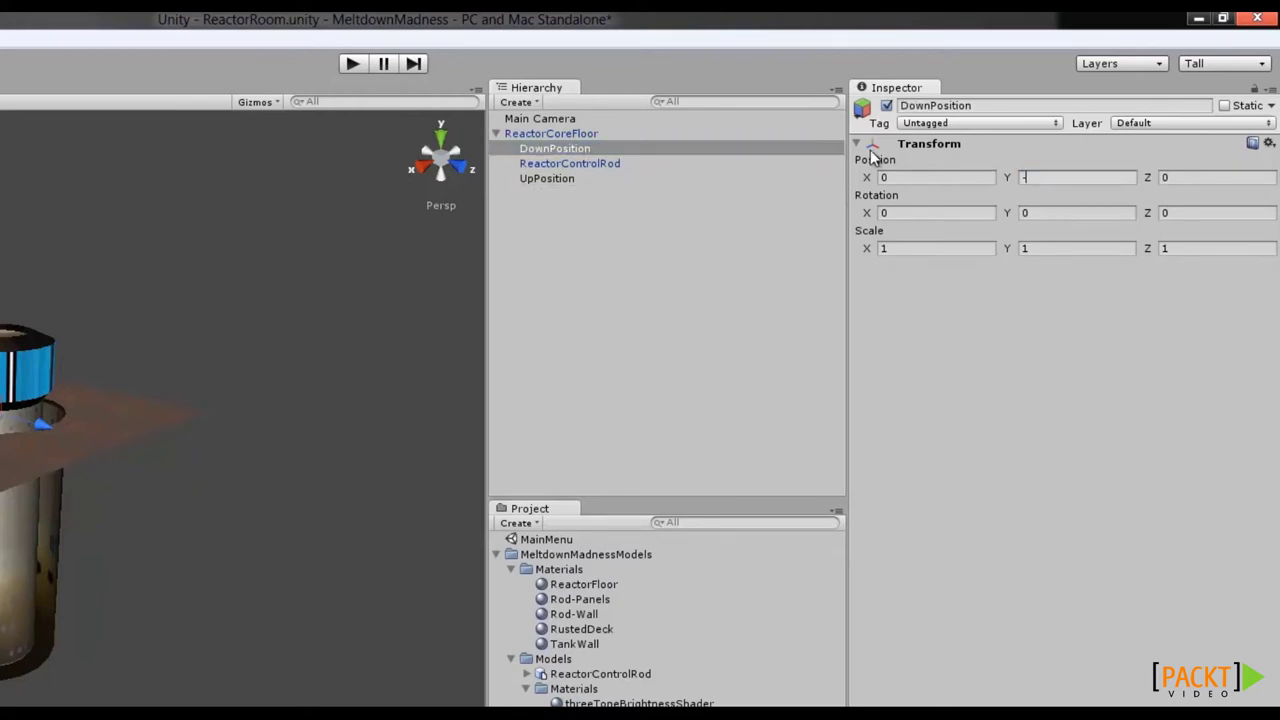
text(3)
click(555, 137)
drag(553, 150, 1137, 553)
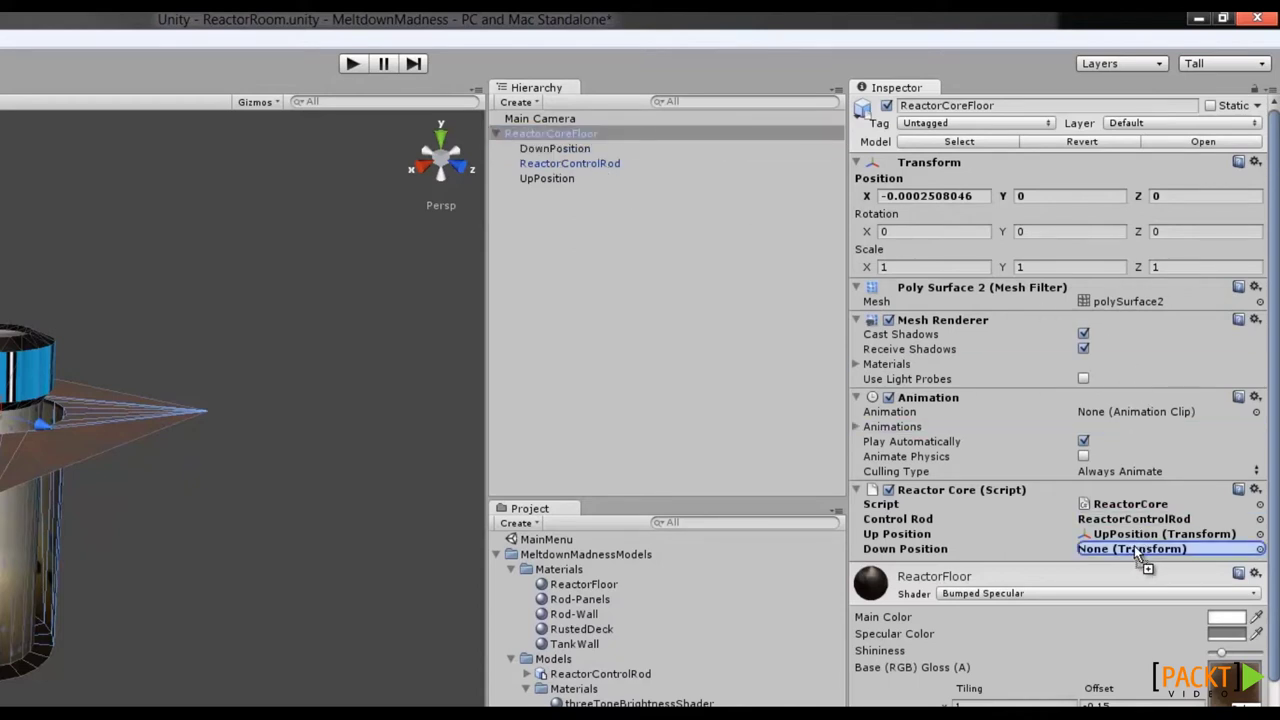
drag(1134, 545, 1134, 545)
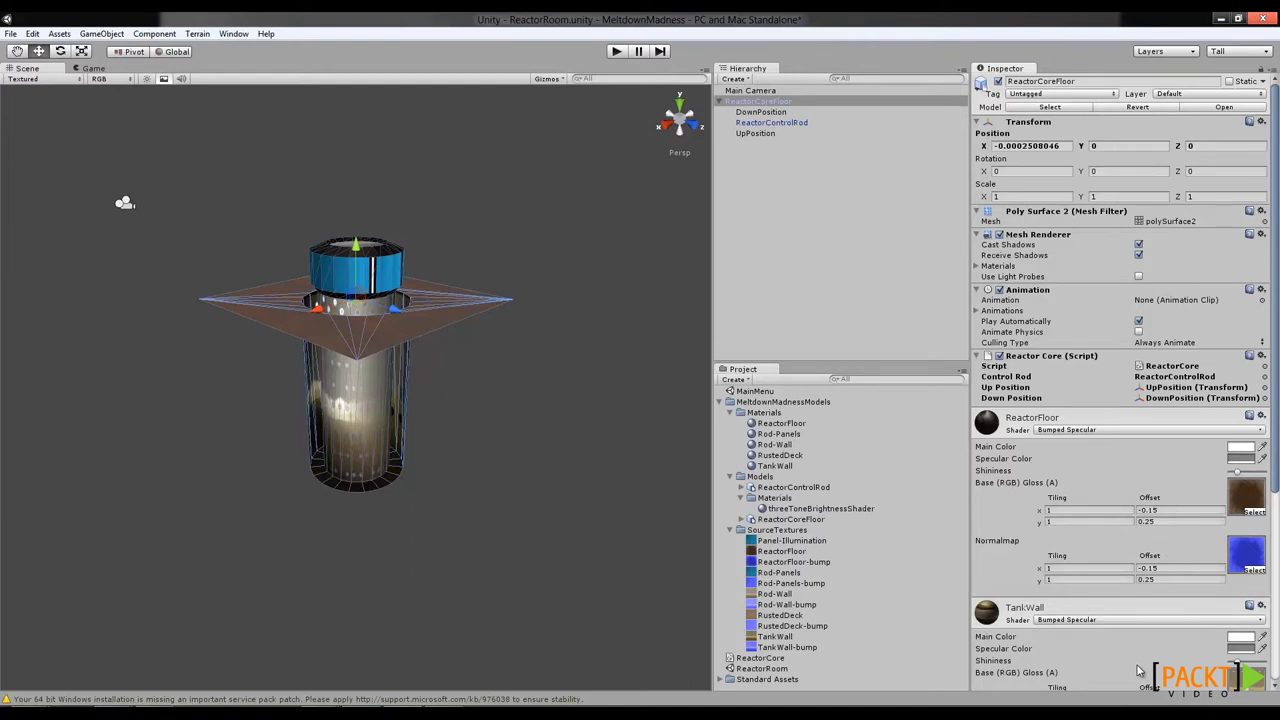
Create an empty prefab named ReactoreCore and fill it with the ReactorCoreFloor assembly.
click(838, 211)
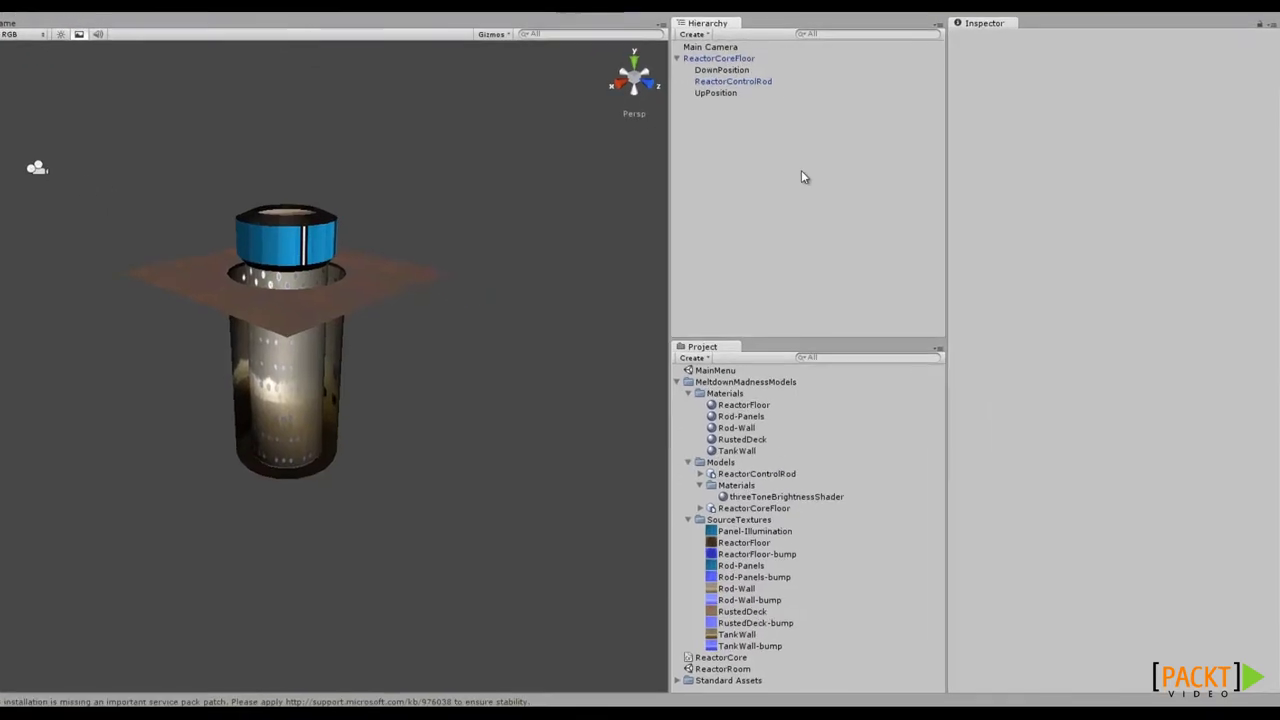
click(516, 265)
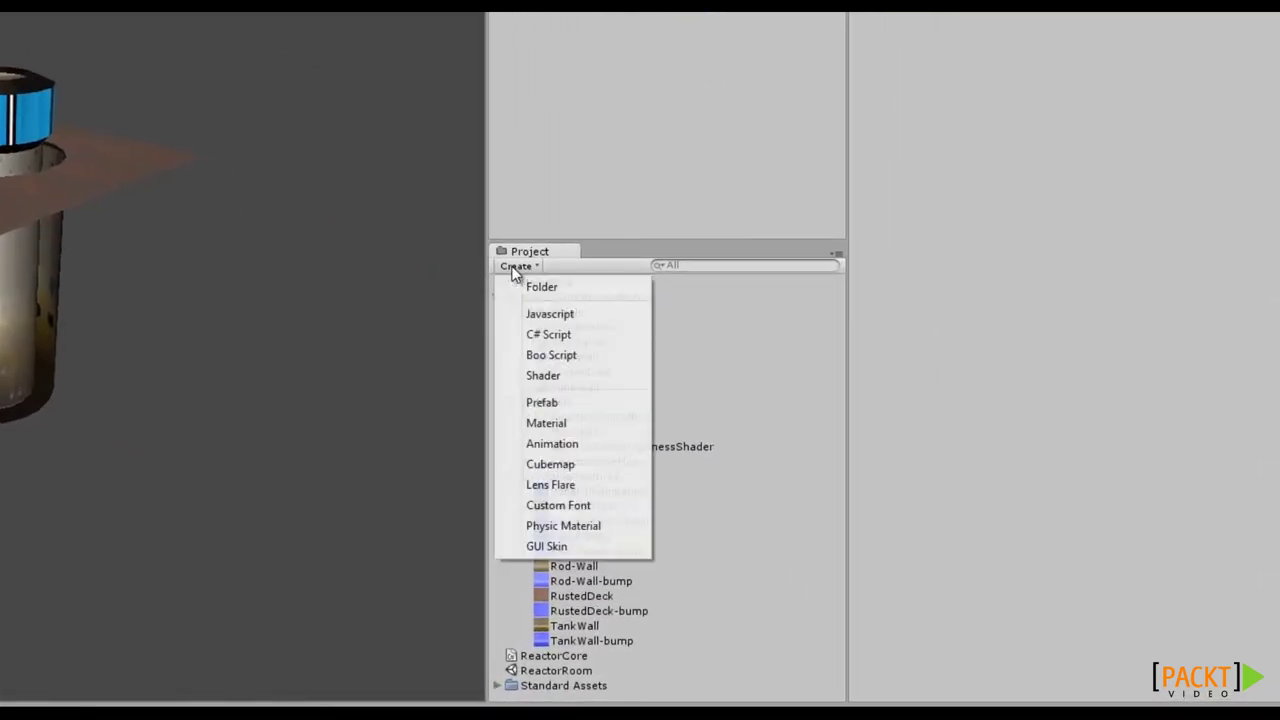
click(561, 403)
text(ReactoreCore)
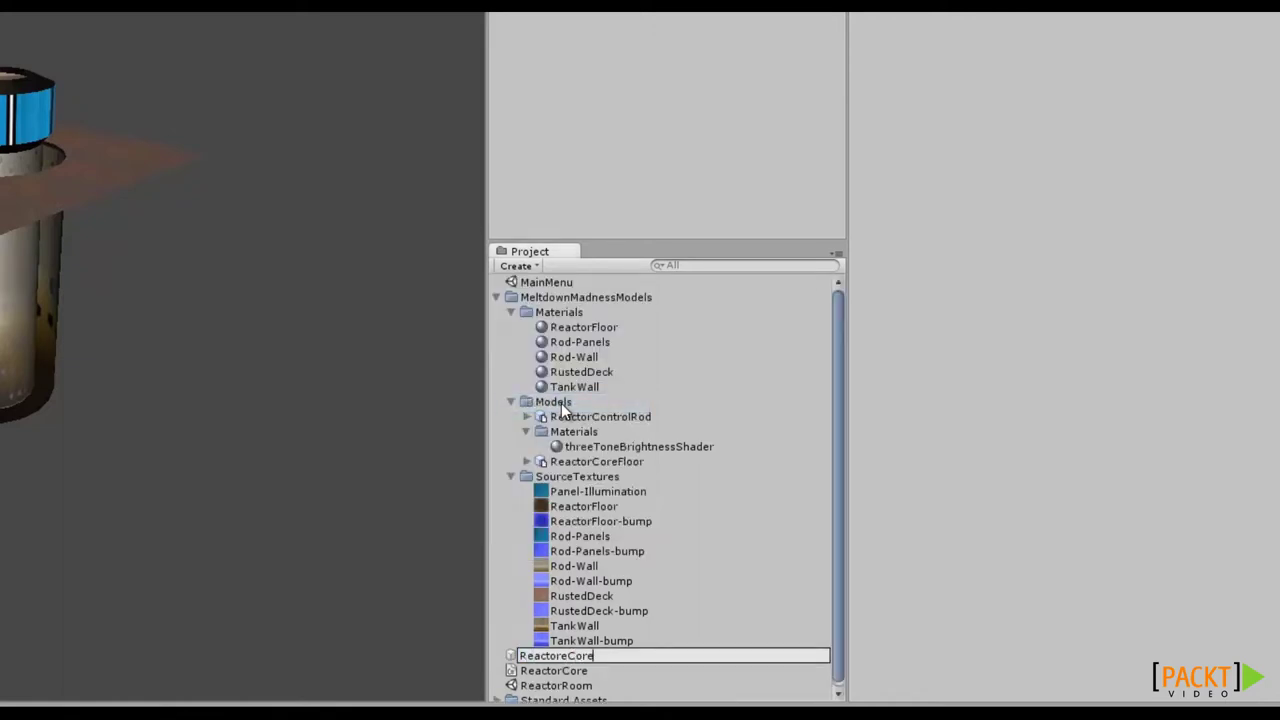
key(Return)
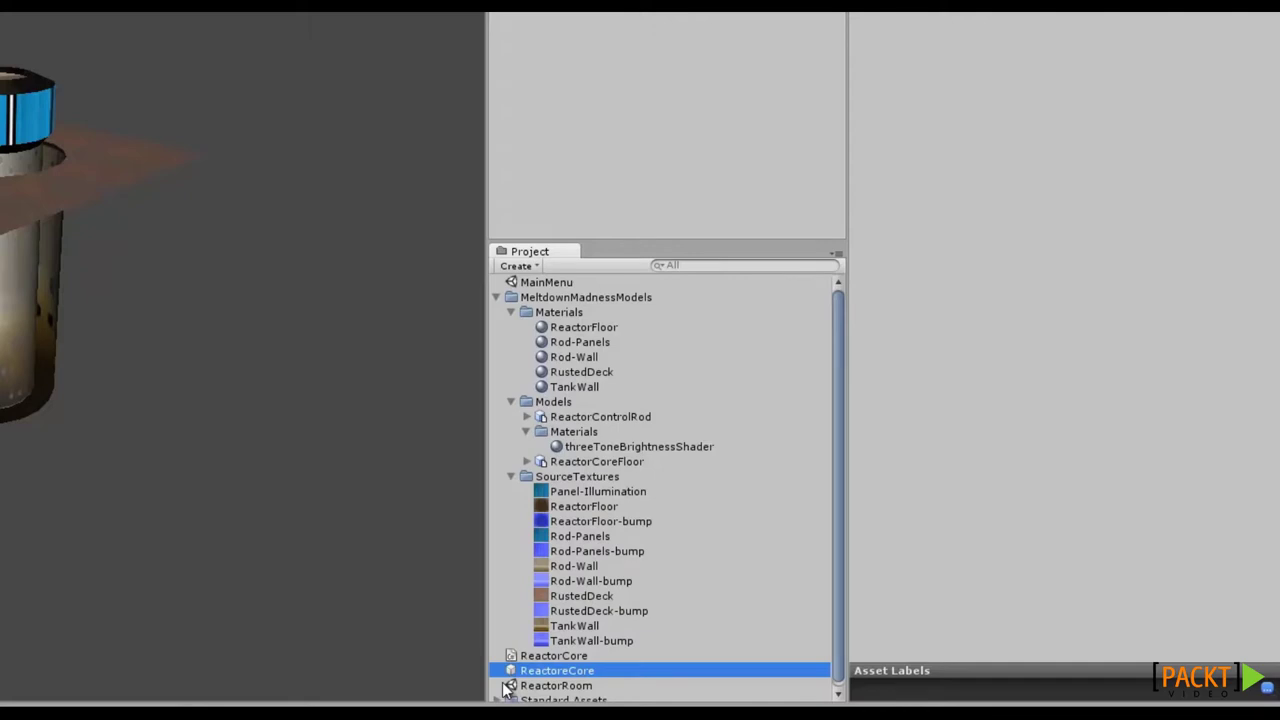
drag(505, 681, 556, 673)
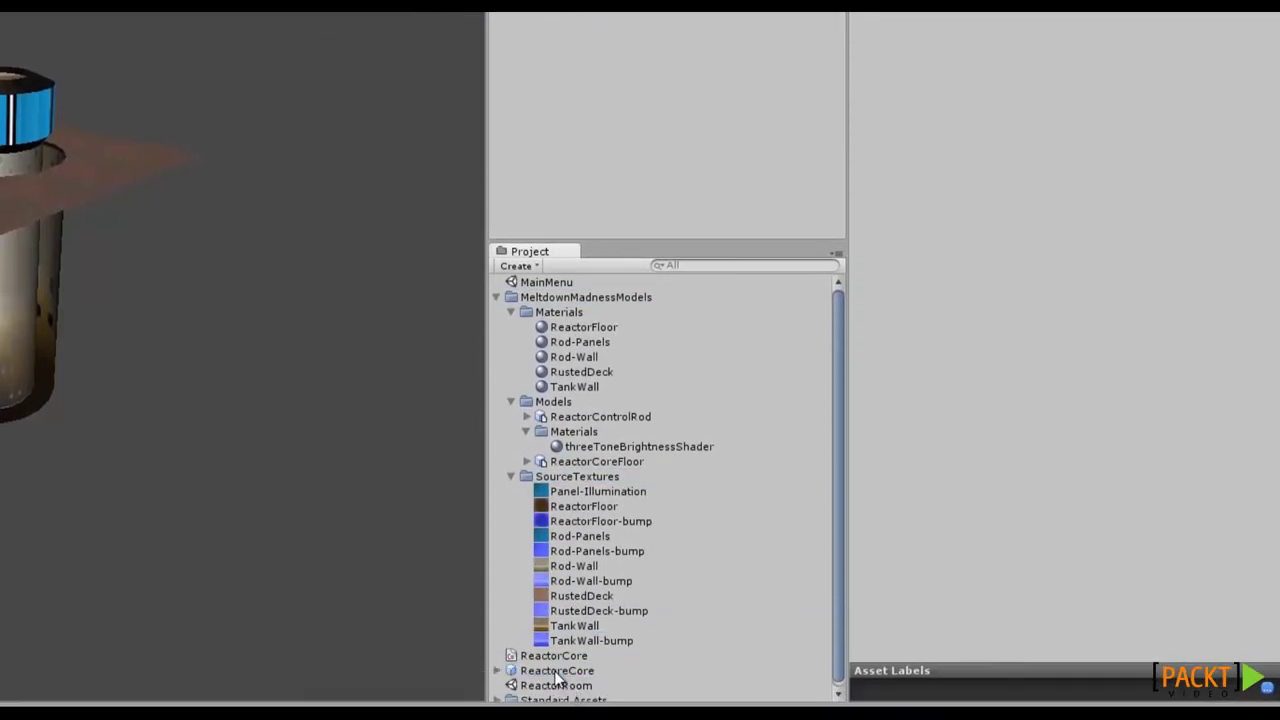
Expand the ReactoreCore prefab and place an instance of it in the scene.
click(497, 671)
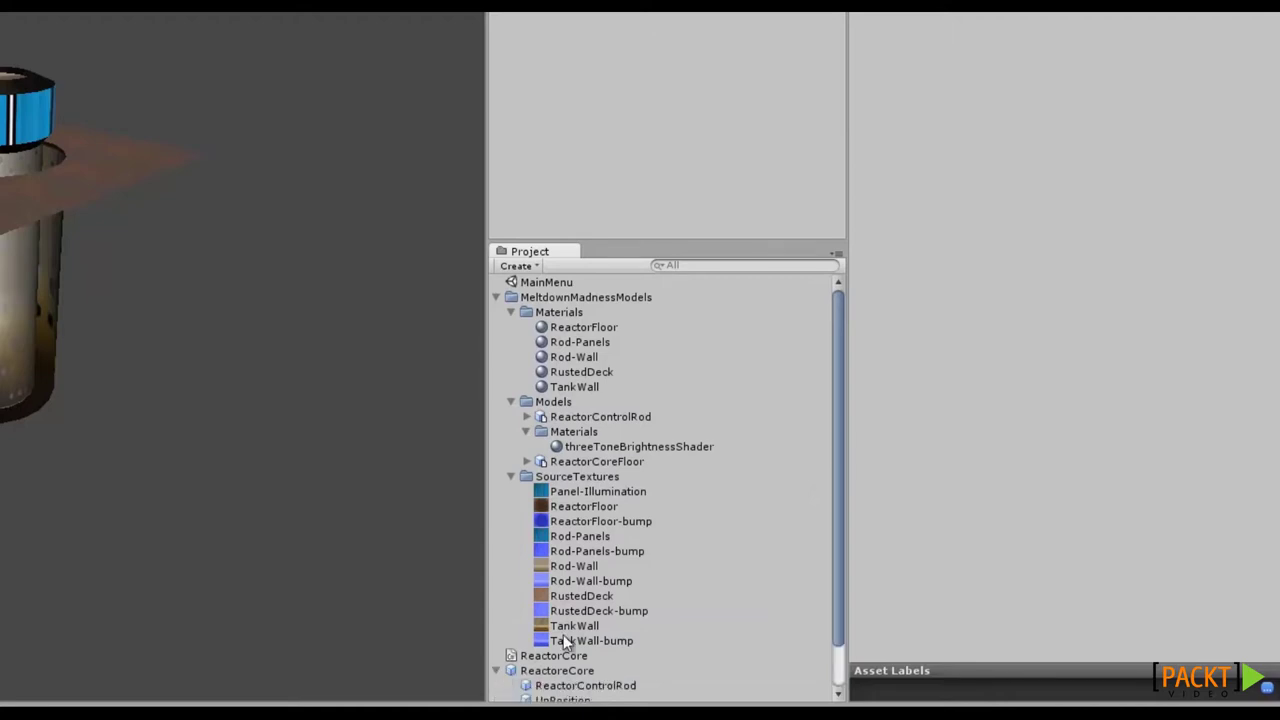
scroll(563, 642, down, 2)
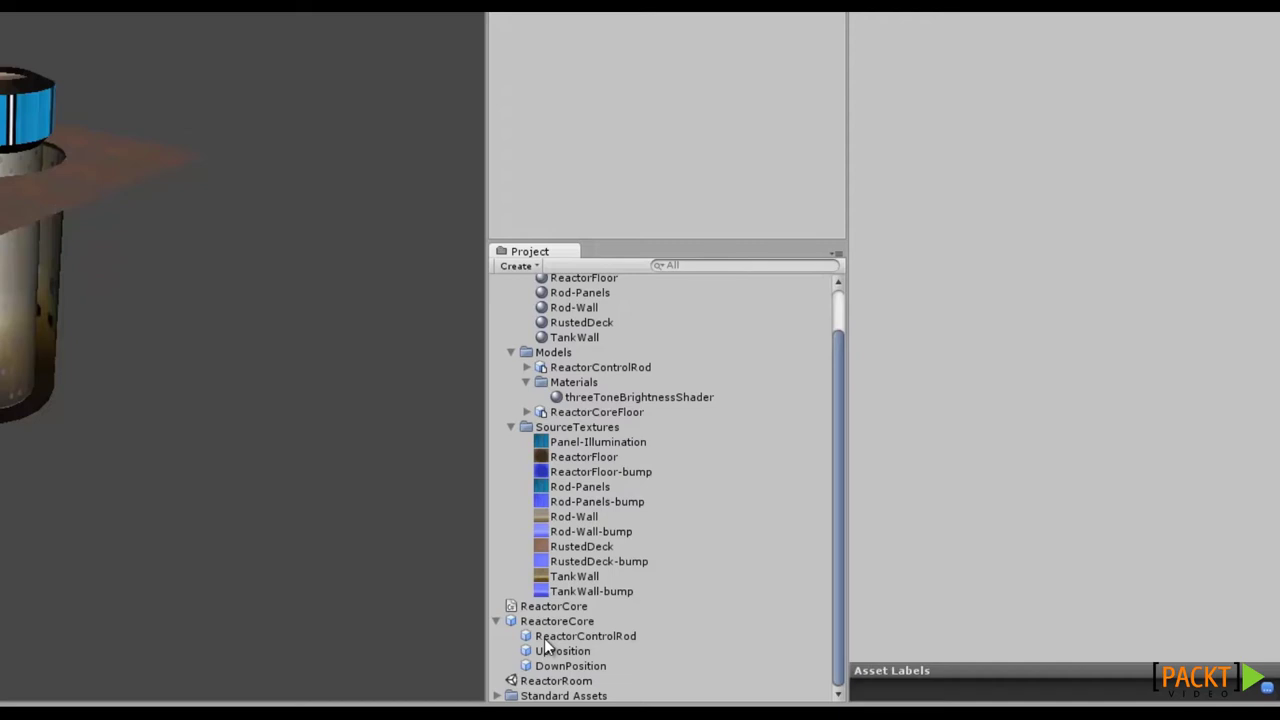
drag(564, 627, 600, 146)
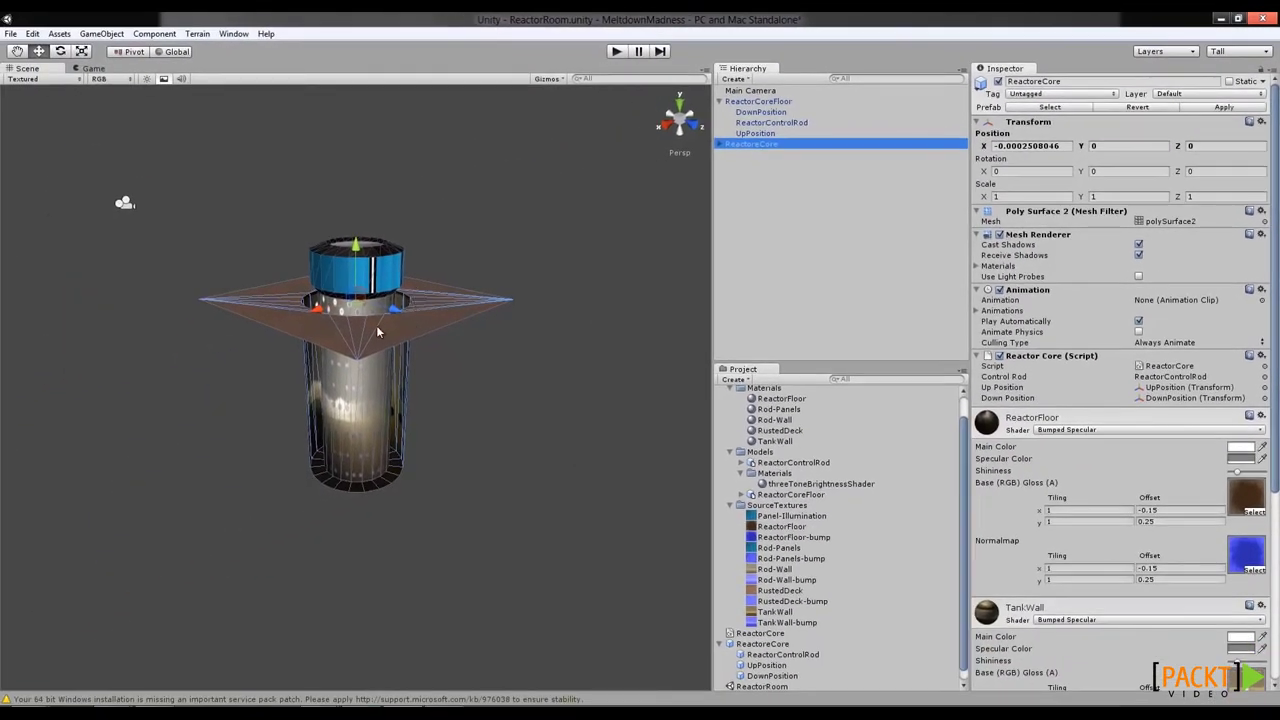
Add and duplicate ReactoreCore instances, moving them along X and Z into a square.
drag(402, 314, 517, 394)
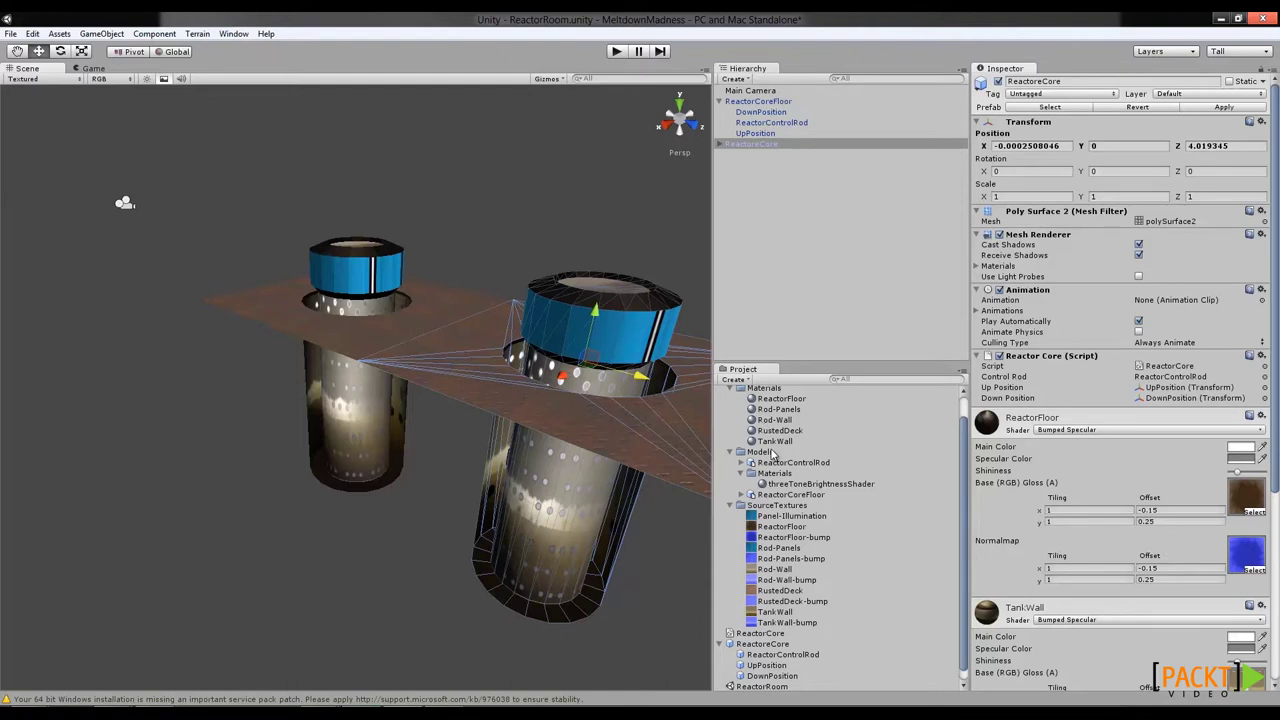
drag(763, 651, 797, 192)
drag(213, 351, 33, 391)
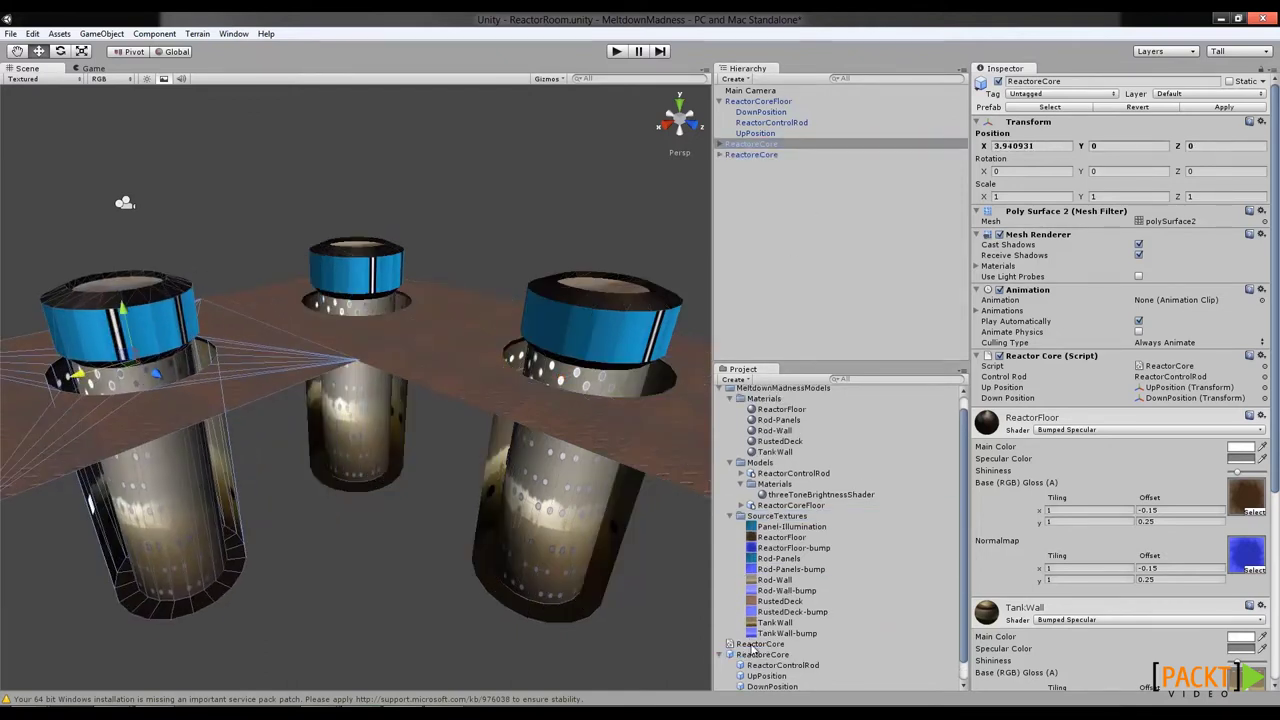
scroll(757, 650, up, 1)
click(810, 278)
key(ctrl+d)
drag(157, 373, 251, 487)
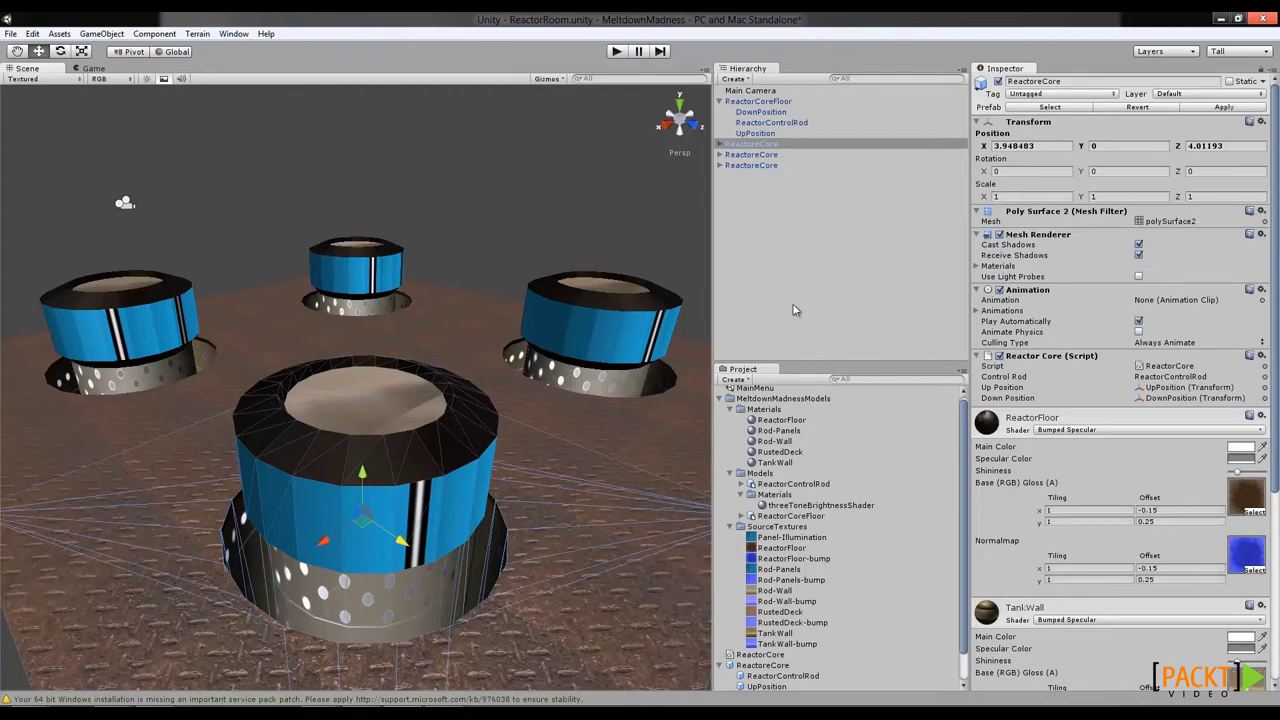
click(1012, 146)
Adjust the copied reactor core's Z position value.
click(1222, 147)
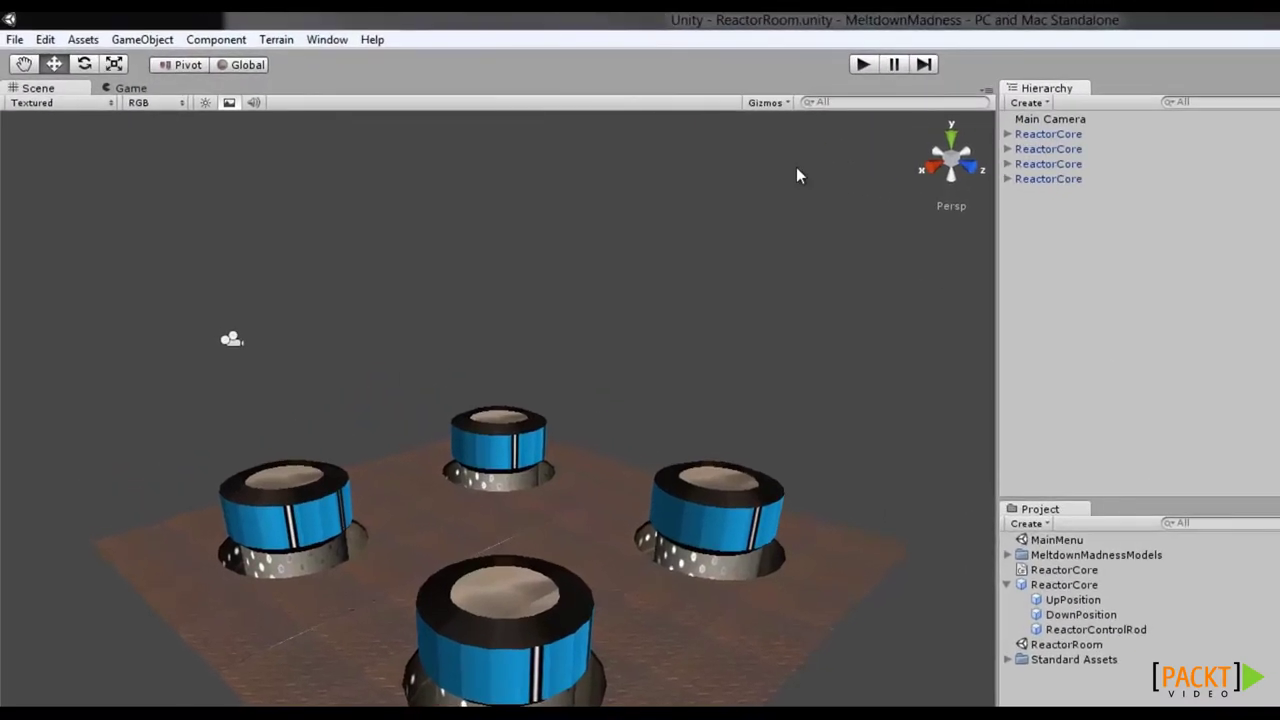
Switch the editor to the 2 by 3 layout and select the Main Camera.
click(336, 43)
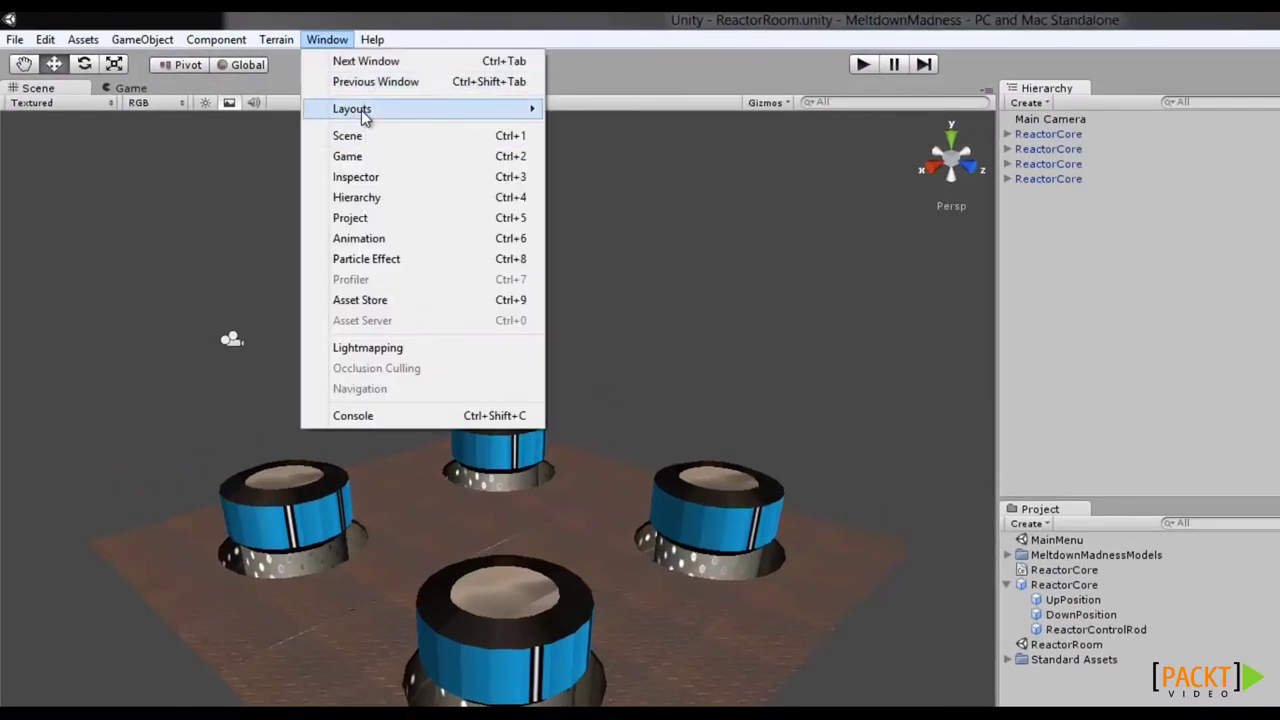
mouse_move(468, 114)
click(587, 108)
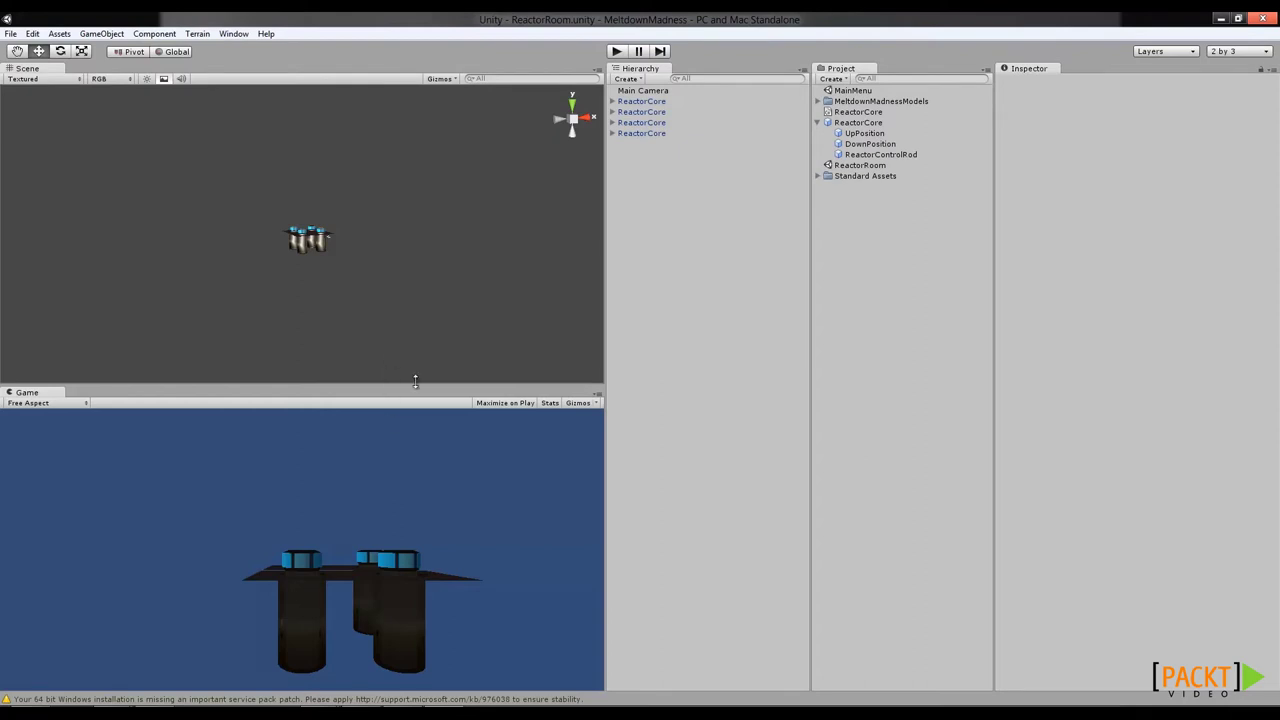
click(645, 91)
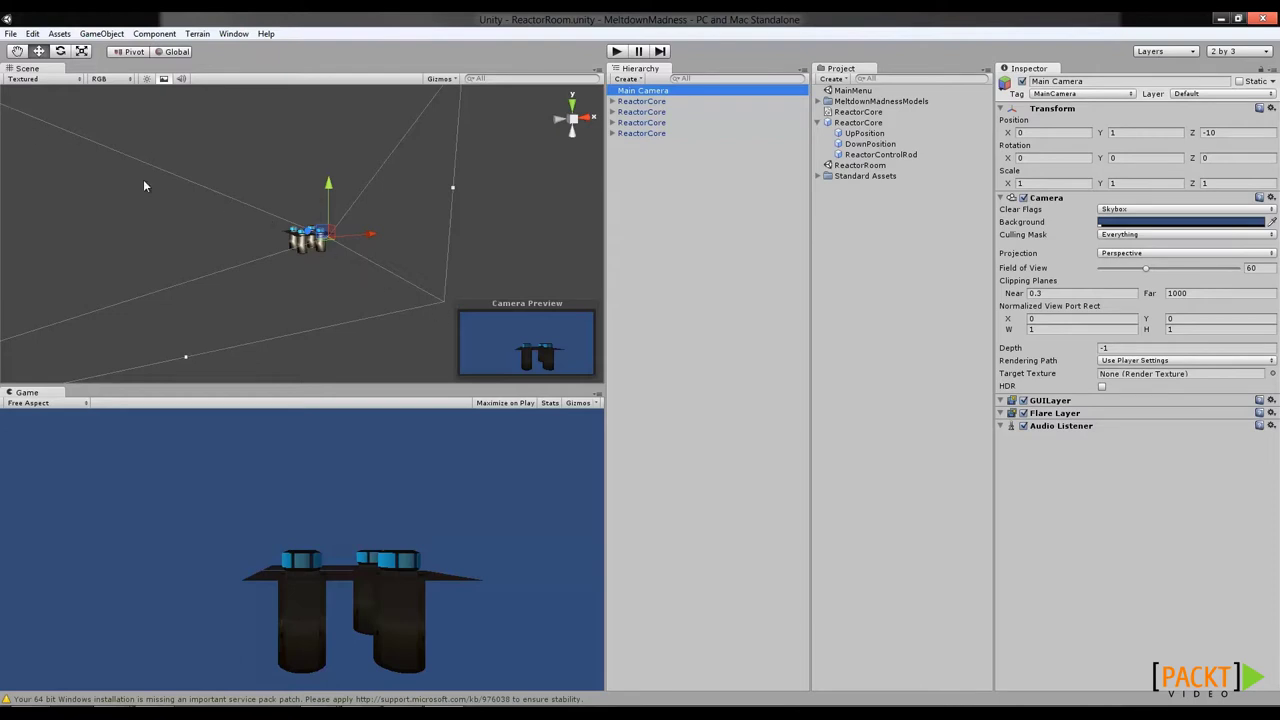
Set the Main Camera's Field of View to 45.
scroll(300, 215, down, 2)
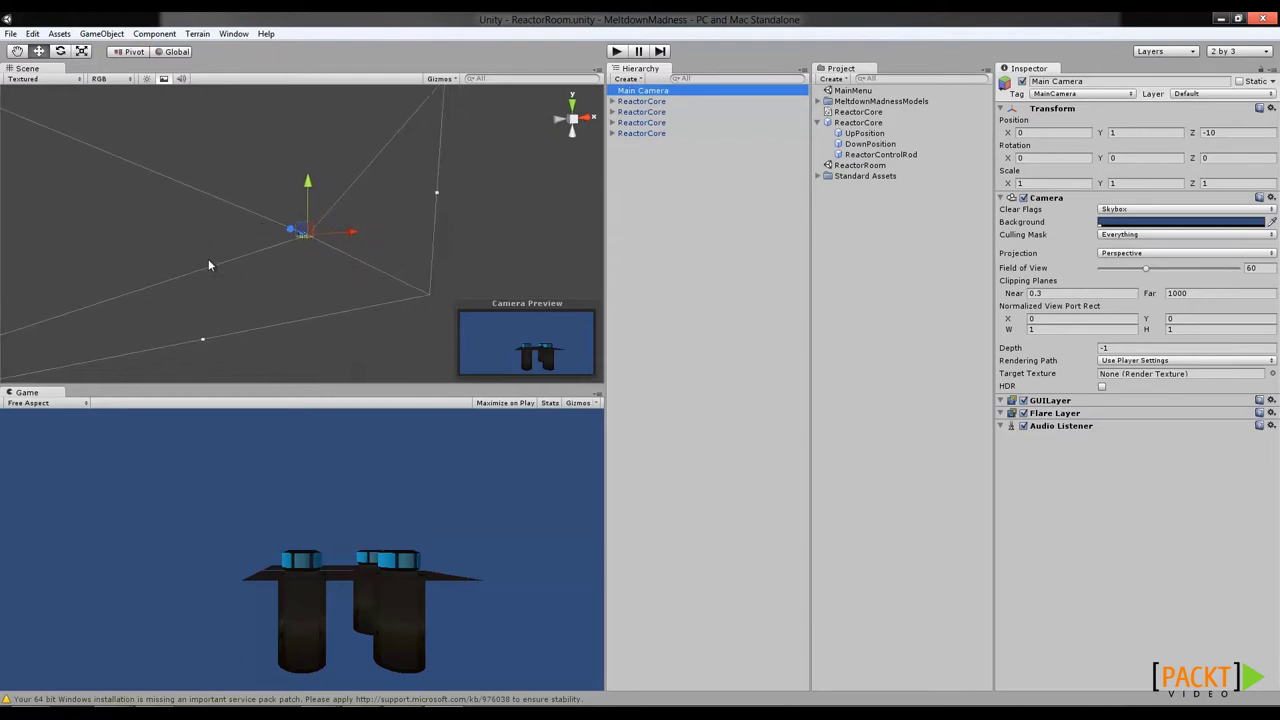
mouse_move(170, 277)
alt+mouse_down()
mouse_move(160, 283)
mouse_move(380, 205)
mouse_move(155, 277)
alt+mouse_up()
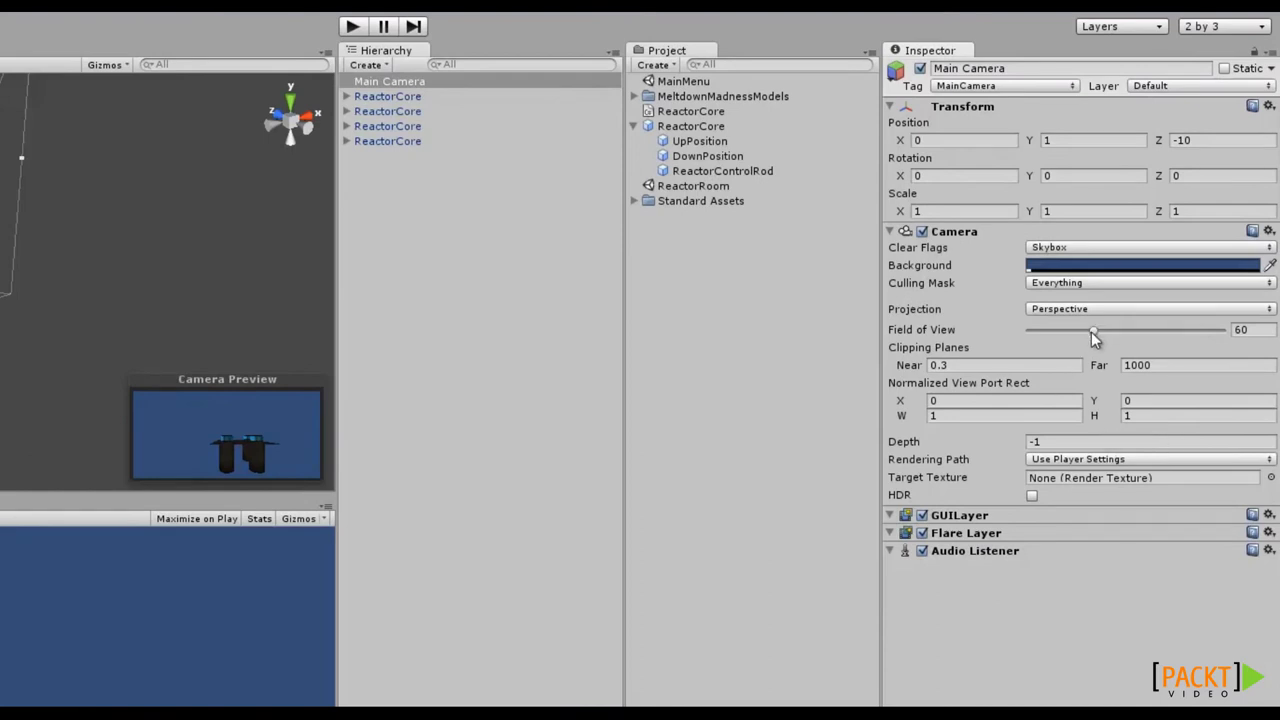
drag(1091, 332, 1074, 331)
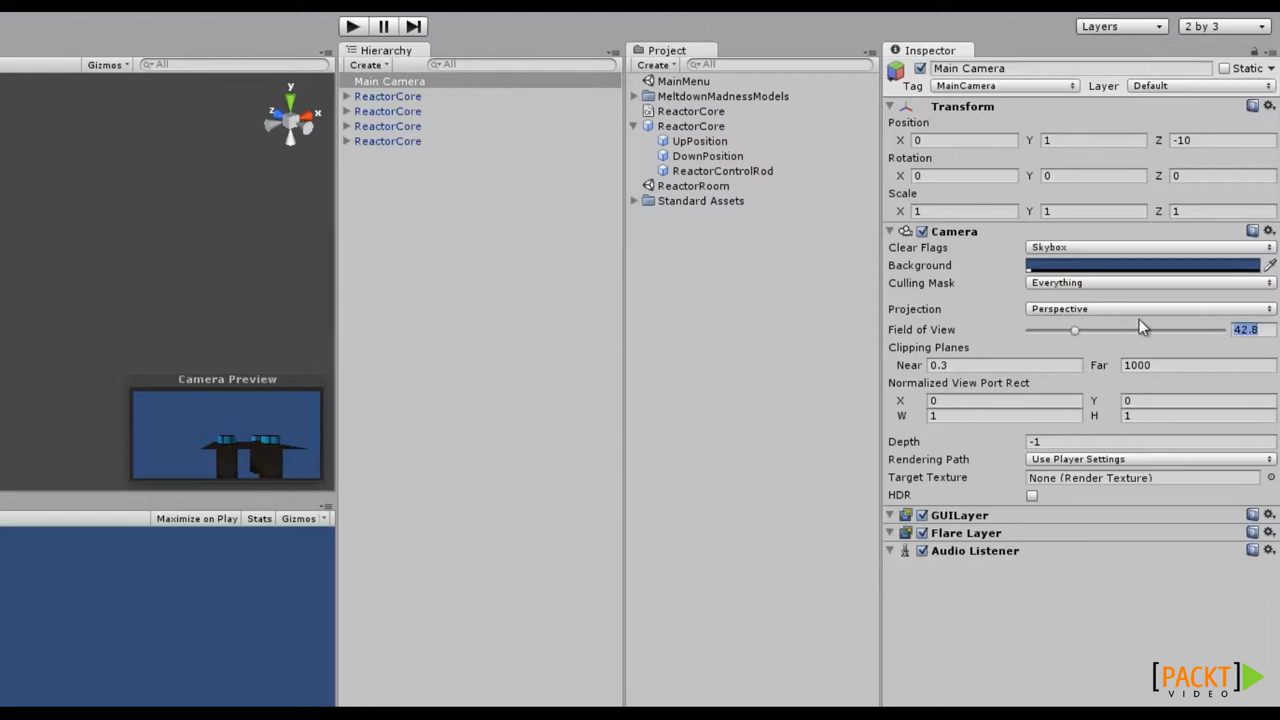
text(45)
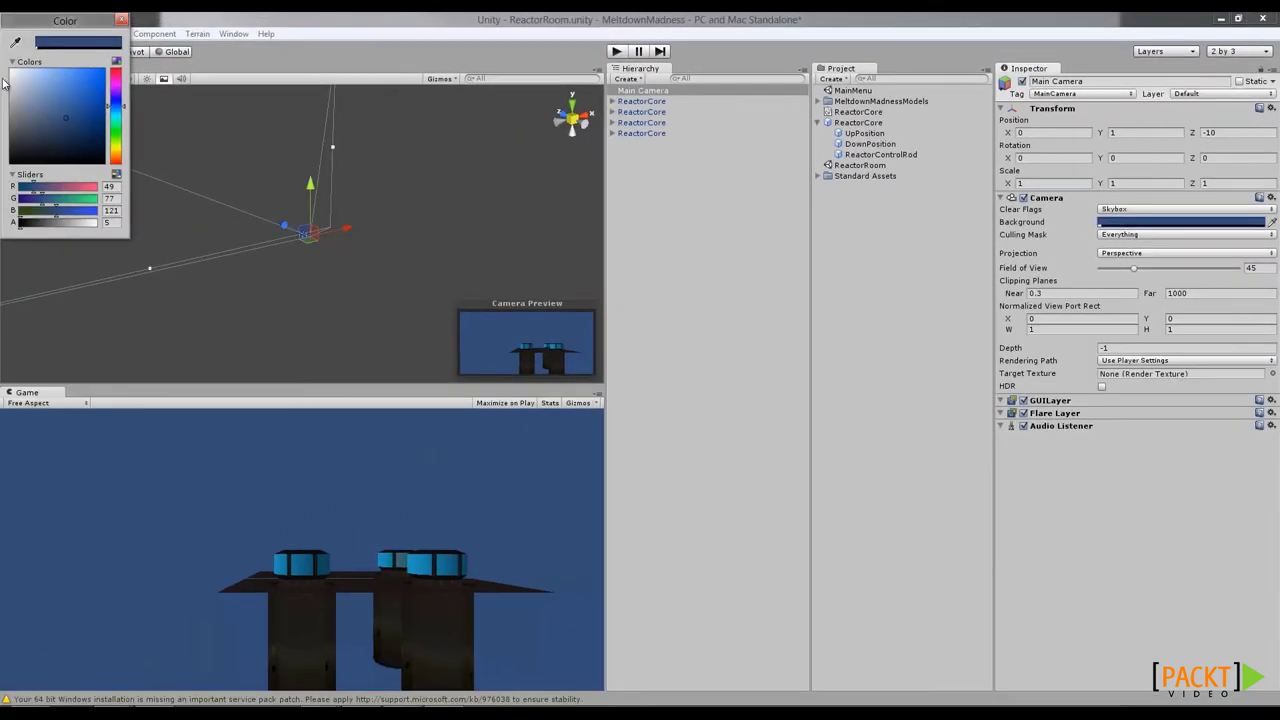
Make the Main Camera's Background Color black and close the colour picker.
drag(55, 97, 3, 183)
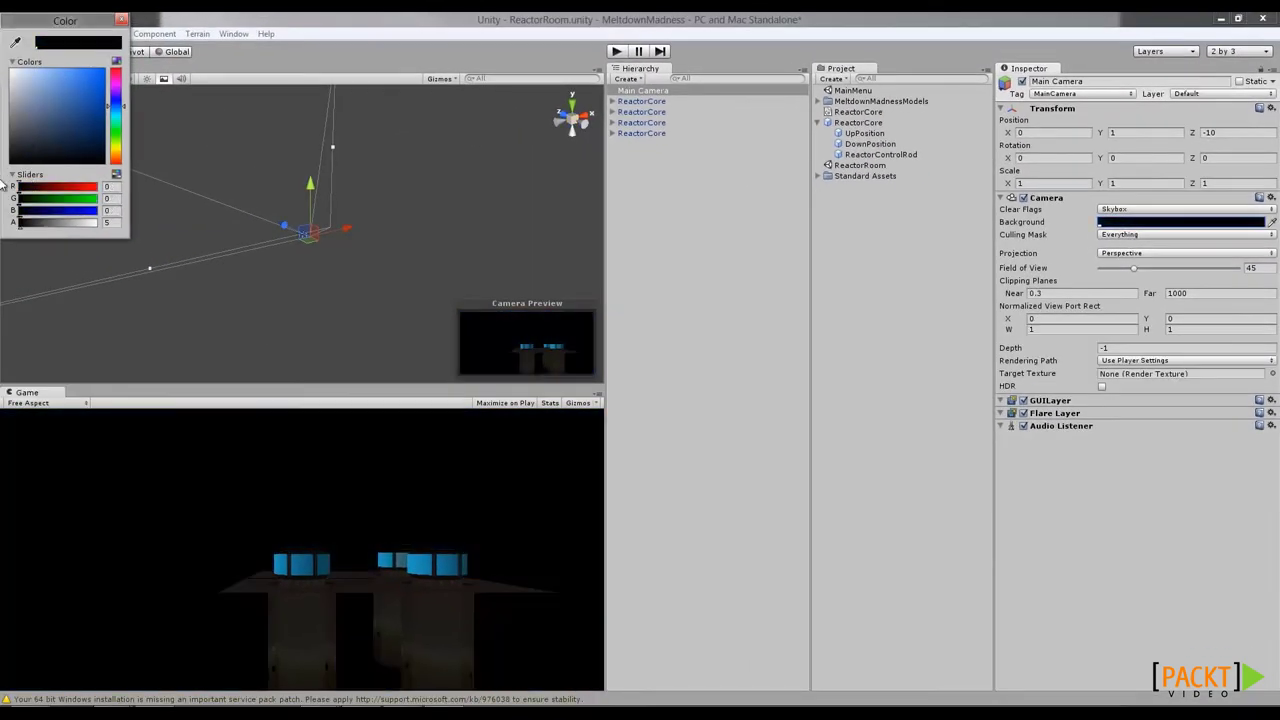
click(121, 19)
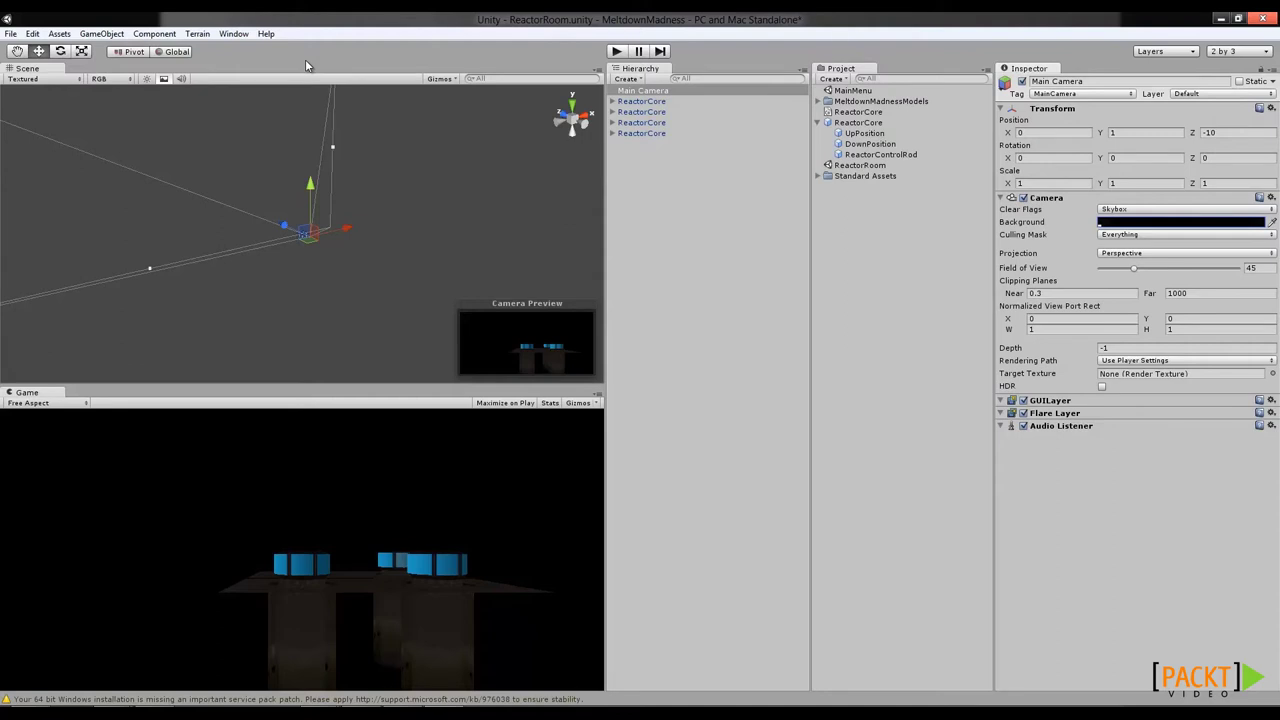
click(643, 111)
Raise the Main Camera, tilt it to X rotation 21.17, and move it forward to Z -5.79.
click(644, 91)
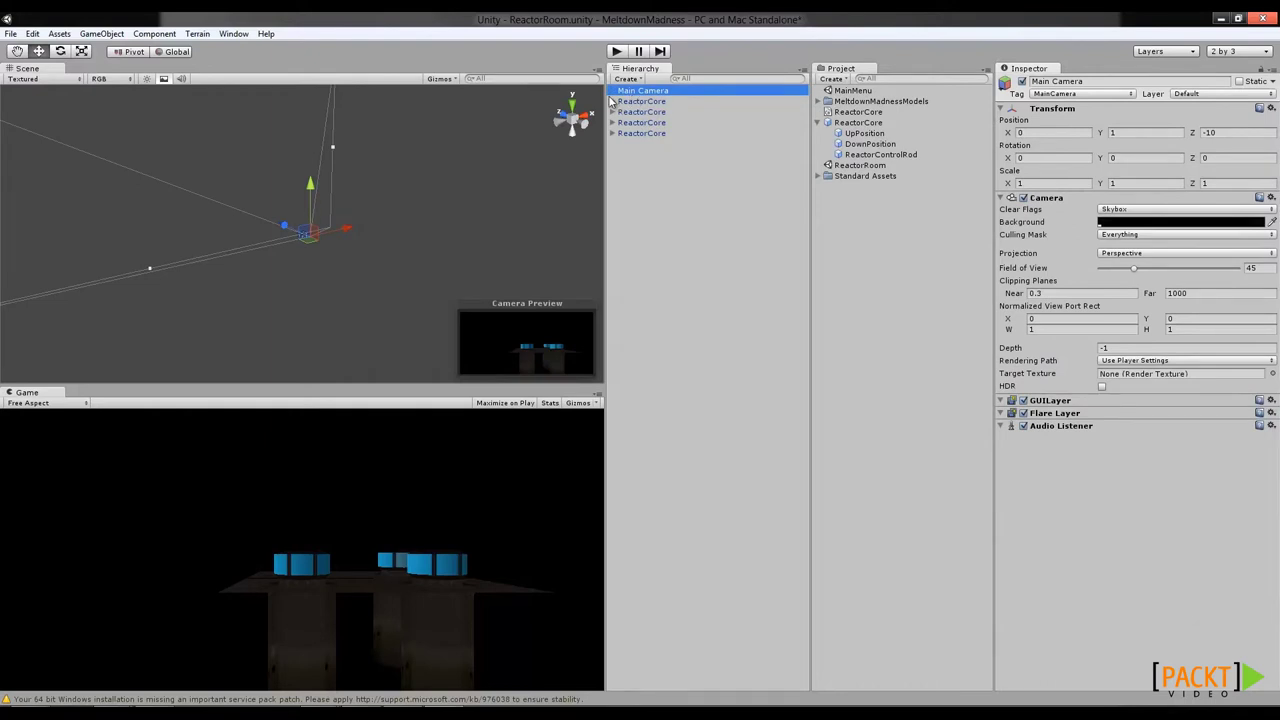
drag(341, 233, 312, 191)
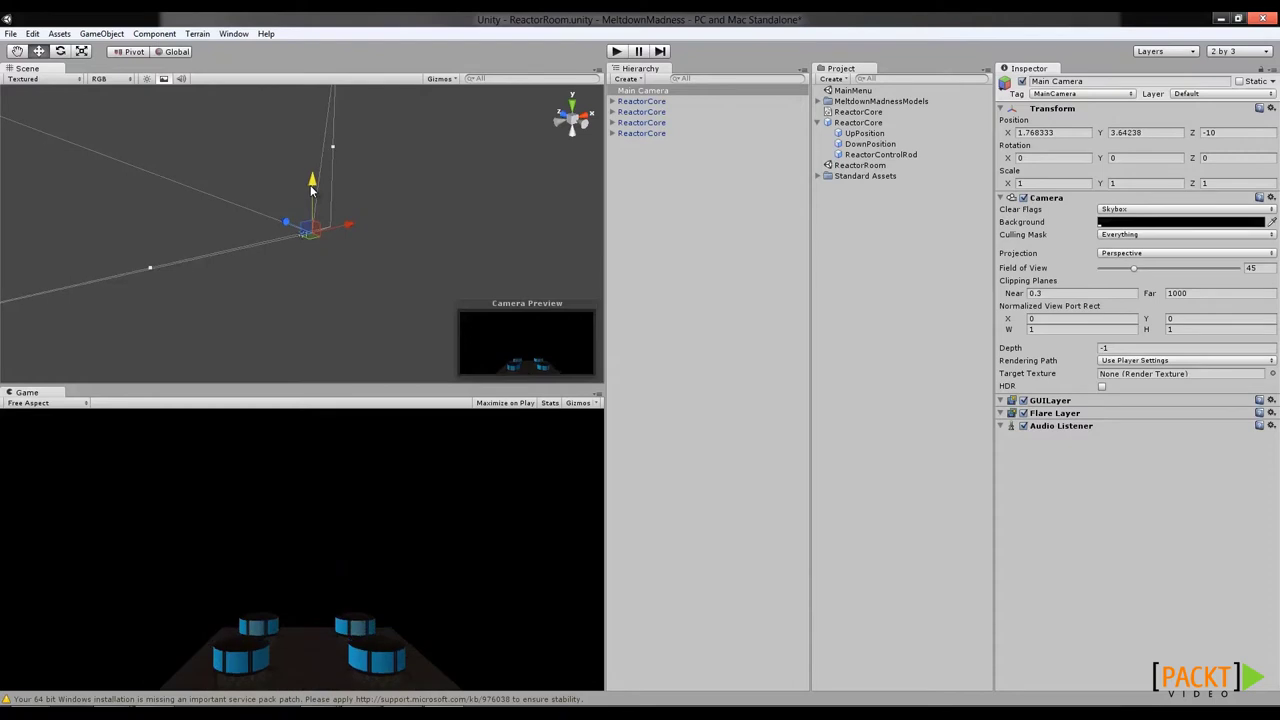
key(e)
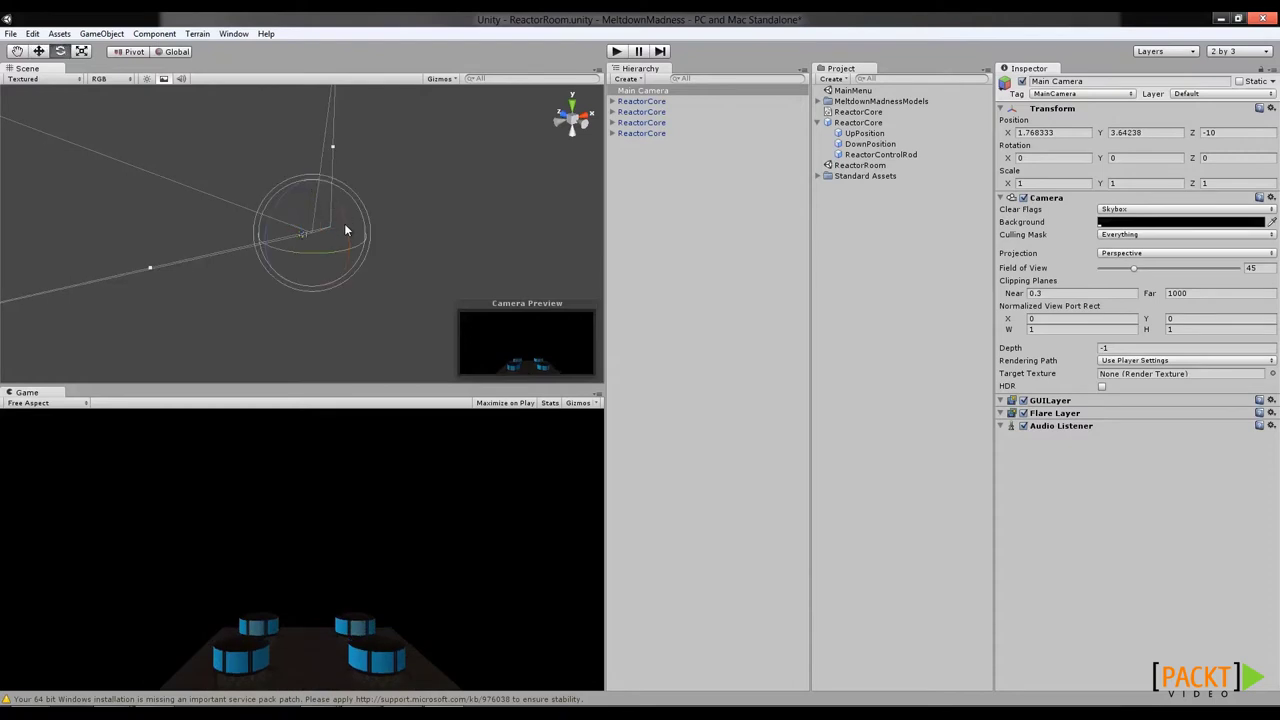
drag(346, 228, 318, 194)
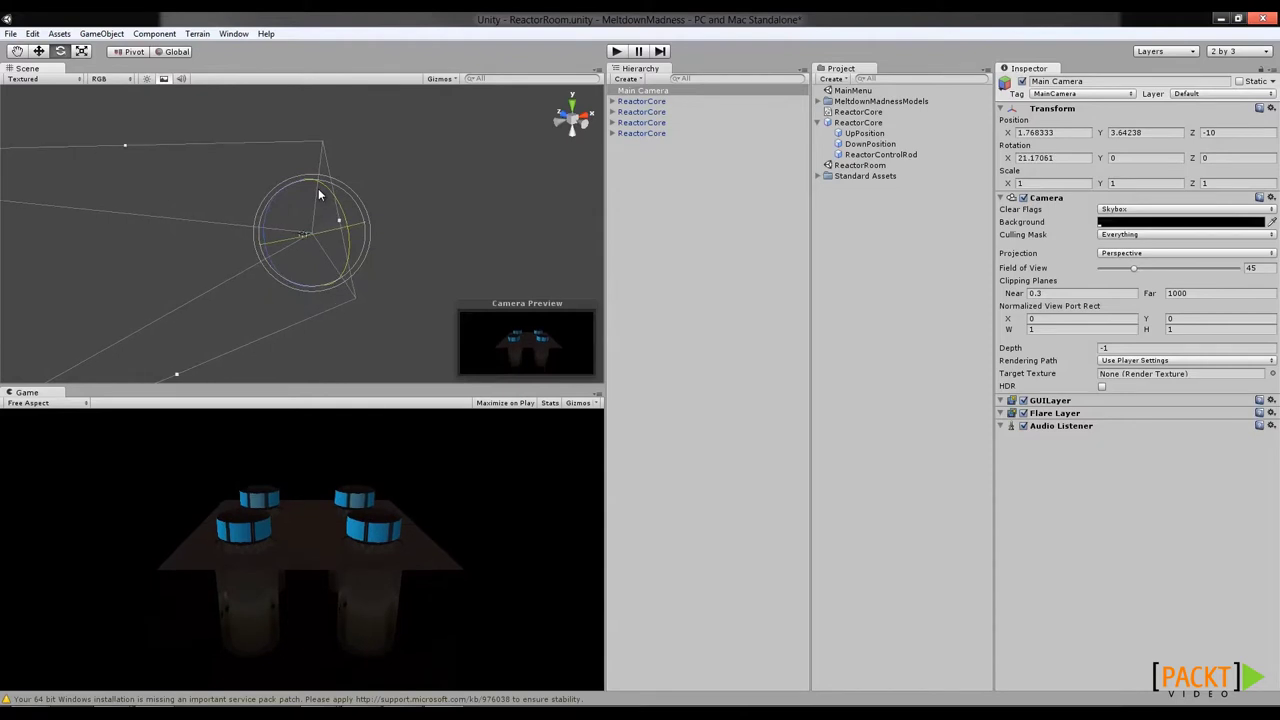
key(w)
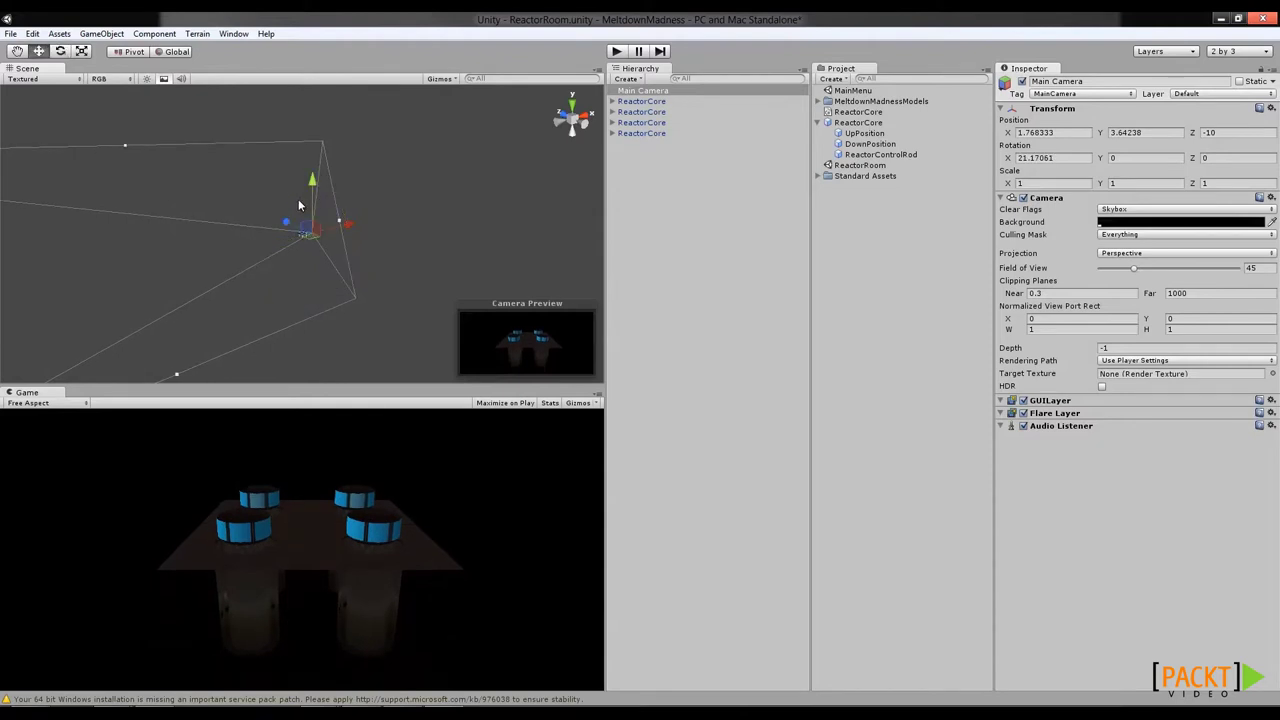
drag(285, 227, 281, 224)
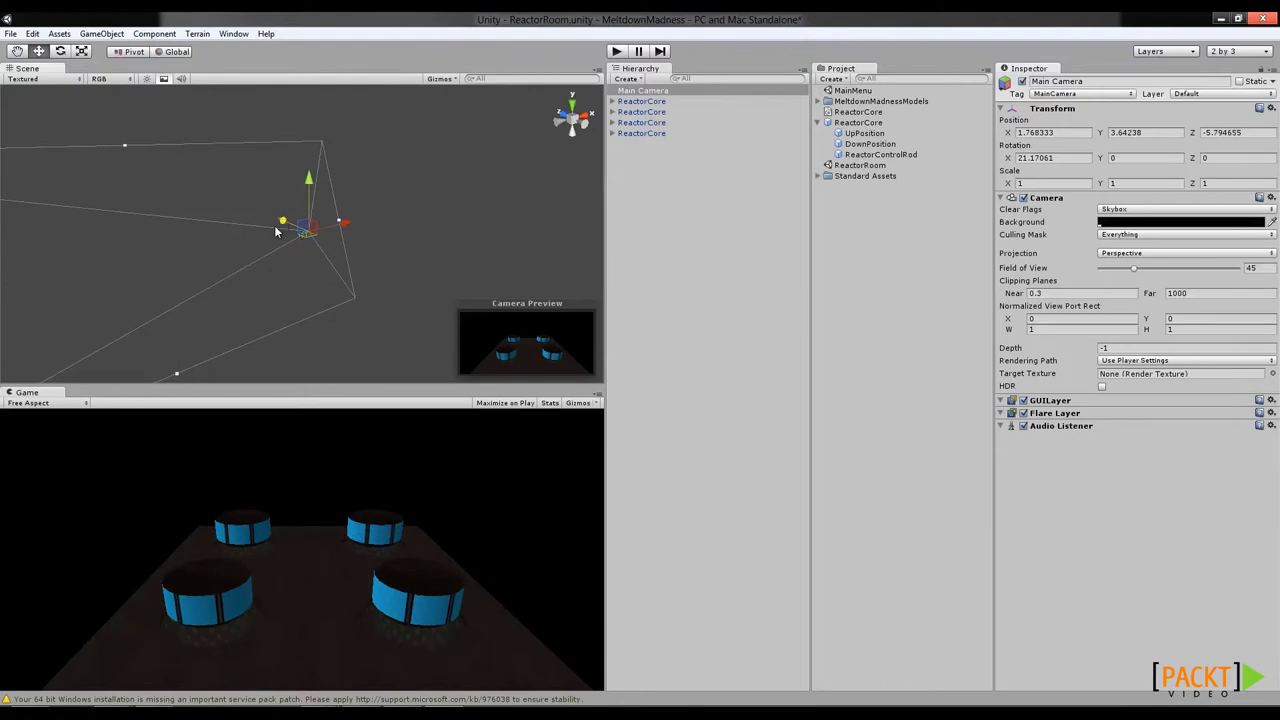
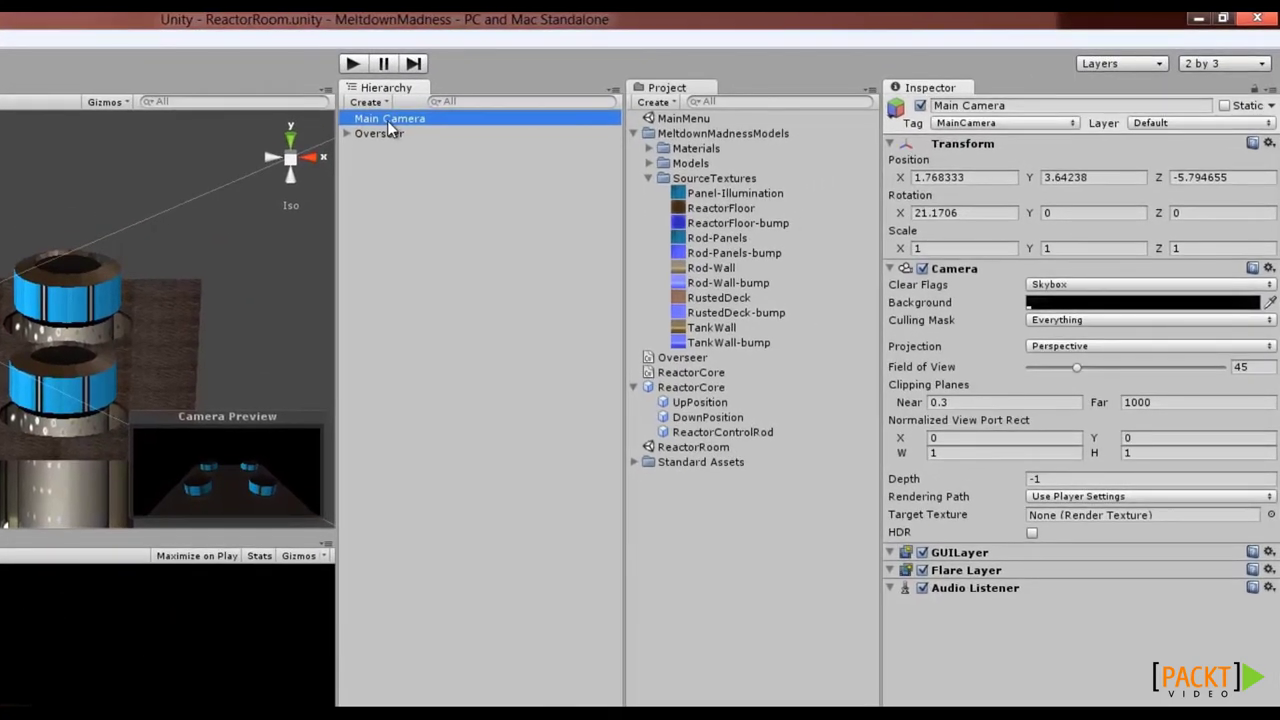
click(962, 590)
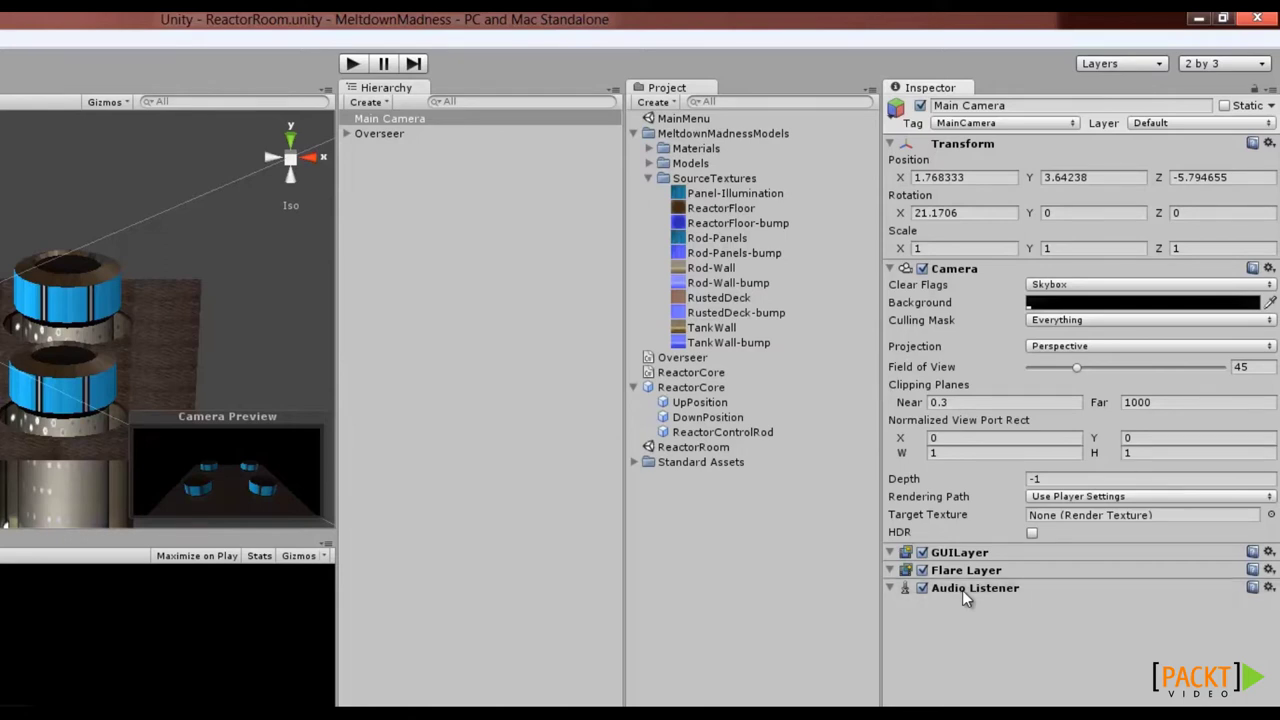
click(962, 590)
Create a new project folder named 'Audio Assets'.
click(655, 103)
click(683, 122)
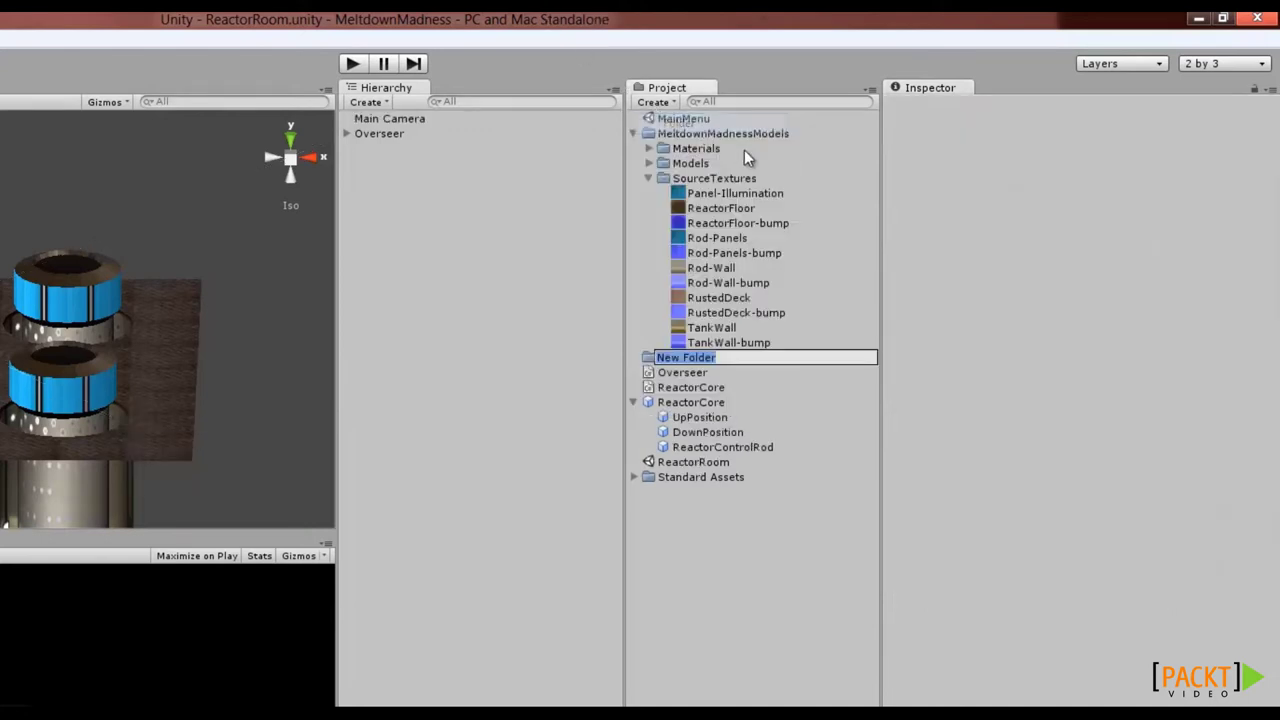
text(Audio Assets)
key(Return)
Reveal Audio Assets in Windows Explorer and snap Explorer to the right half.
right_click(698, 119)
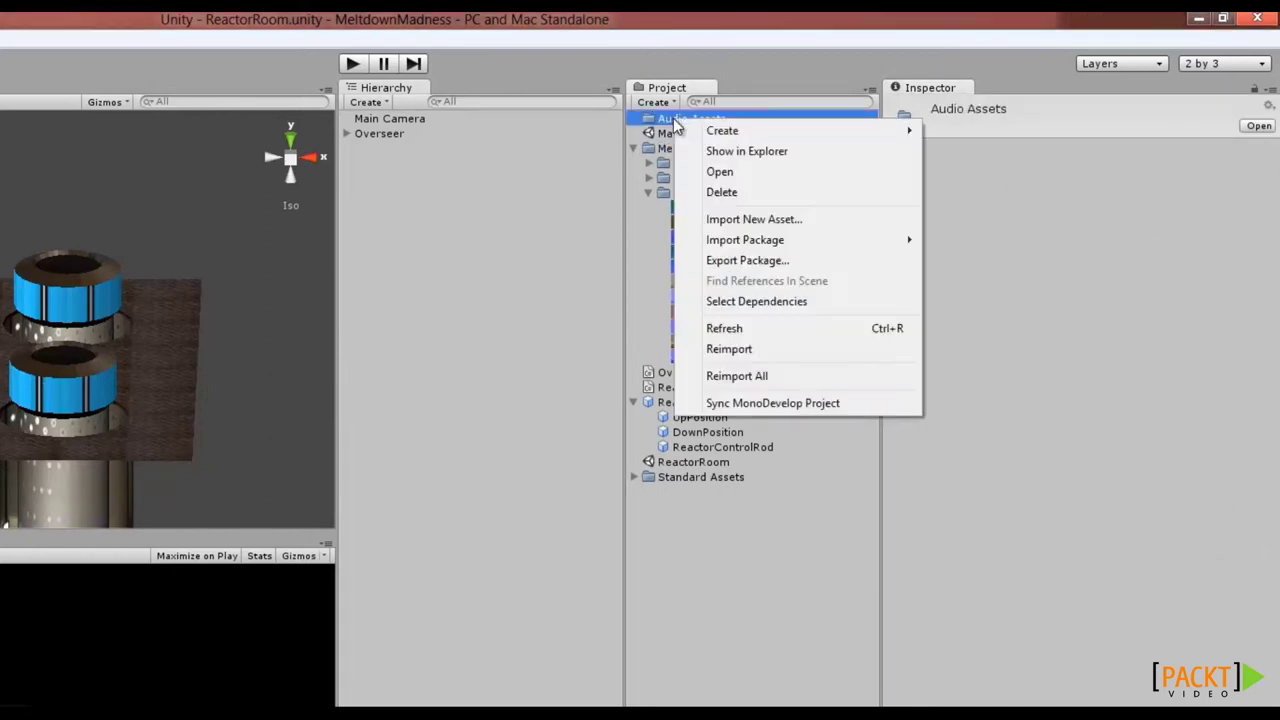
click(736, 152)
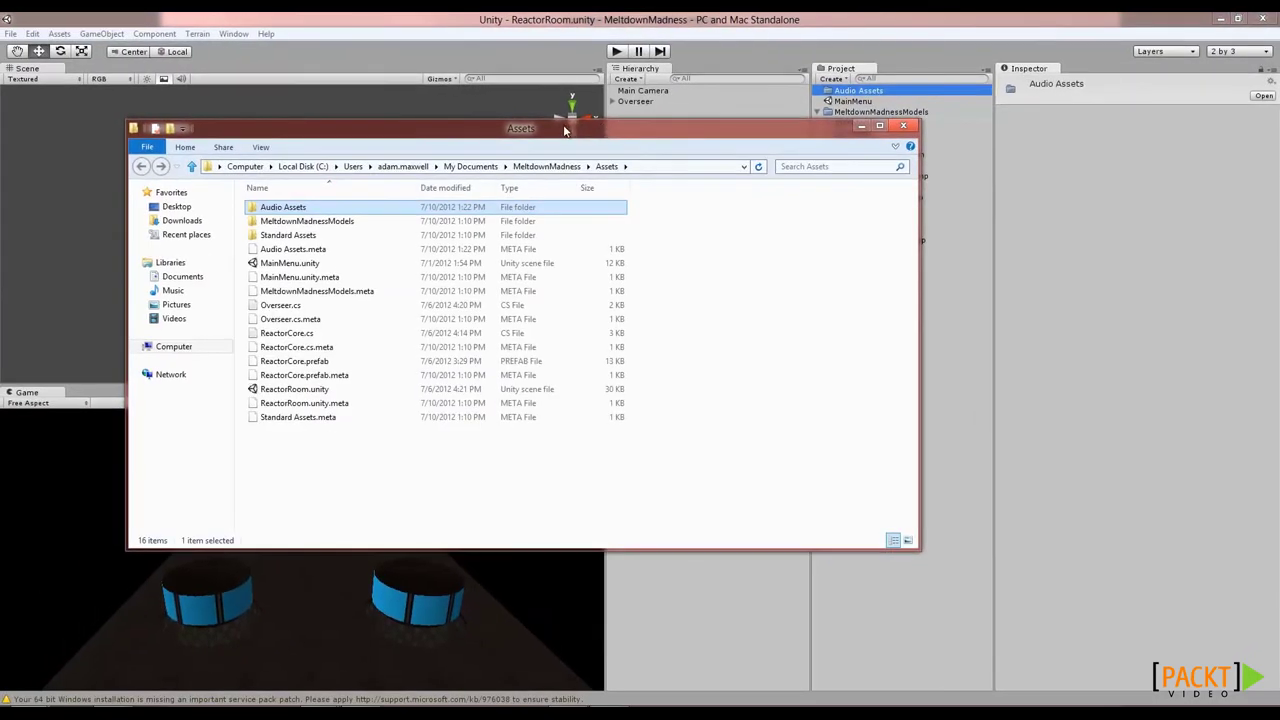
drag(565, 130, 1278, 200)
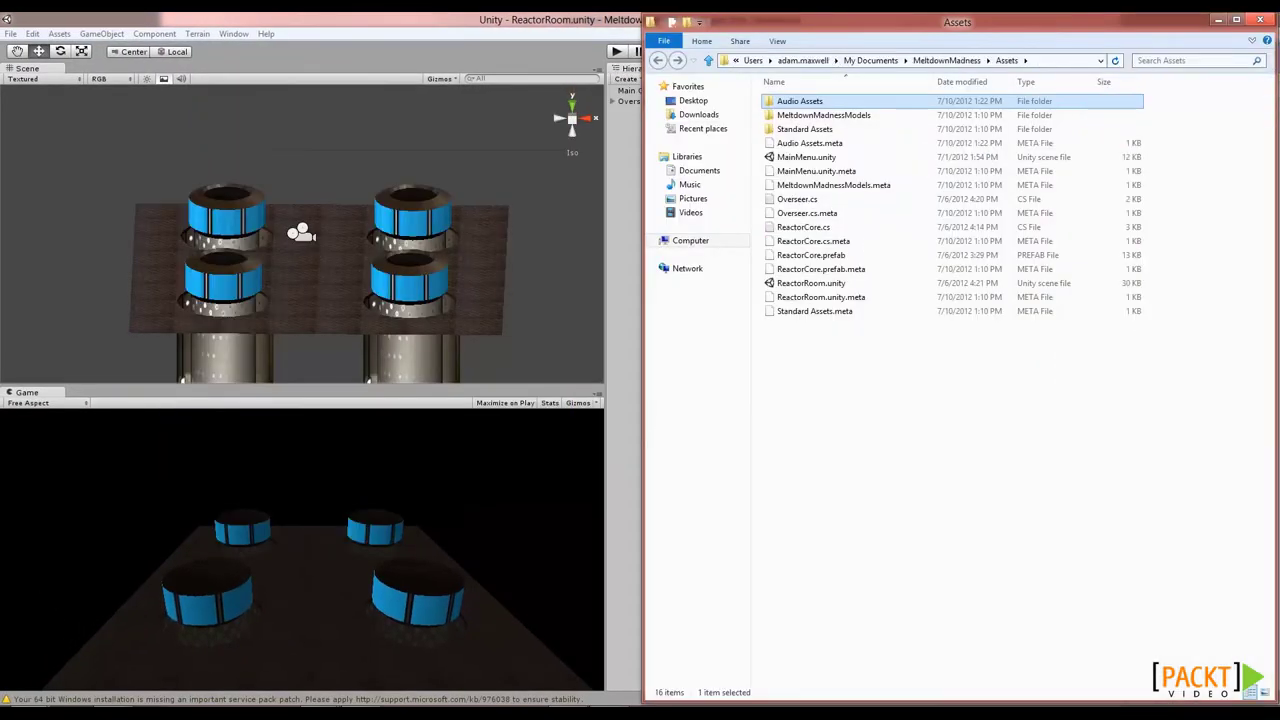
Drag both .ogg clips, the game music and Nuclear Plant - Button, into Audio Assets.
mouse_move(160, 712)
click(100, 640)
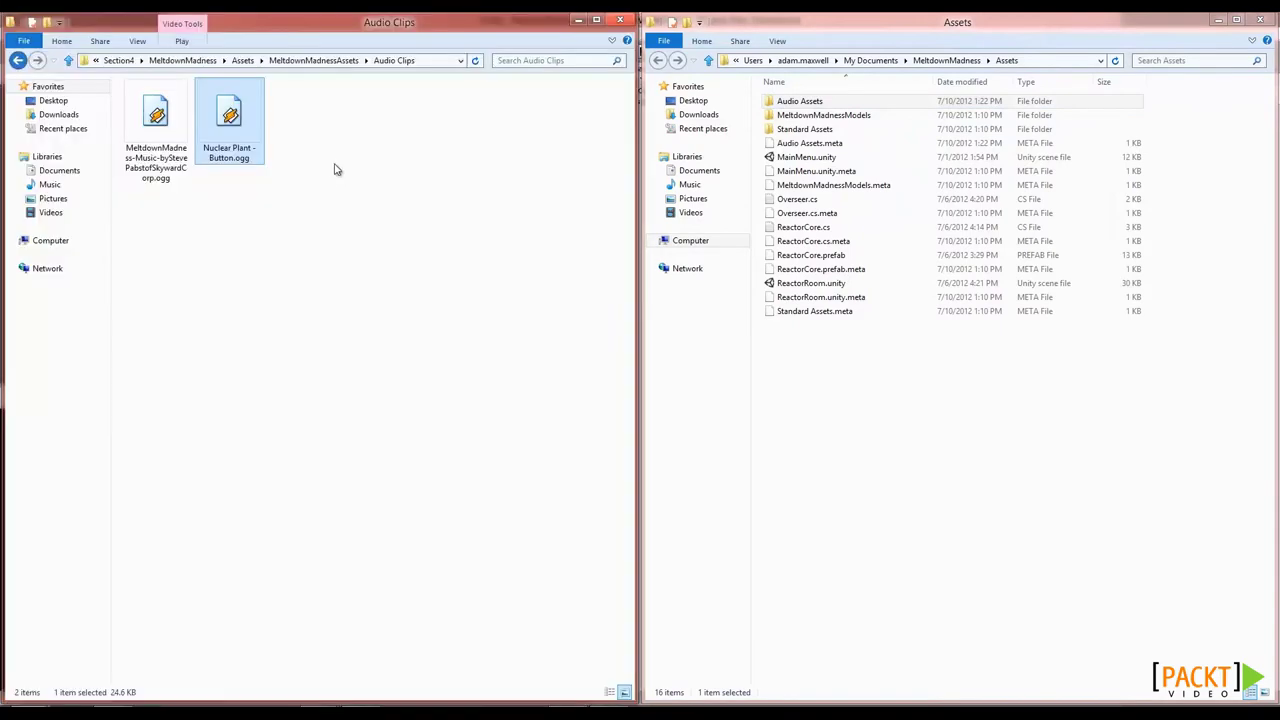
drag(289, 247, 152, 108)
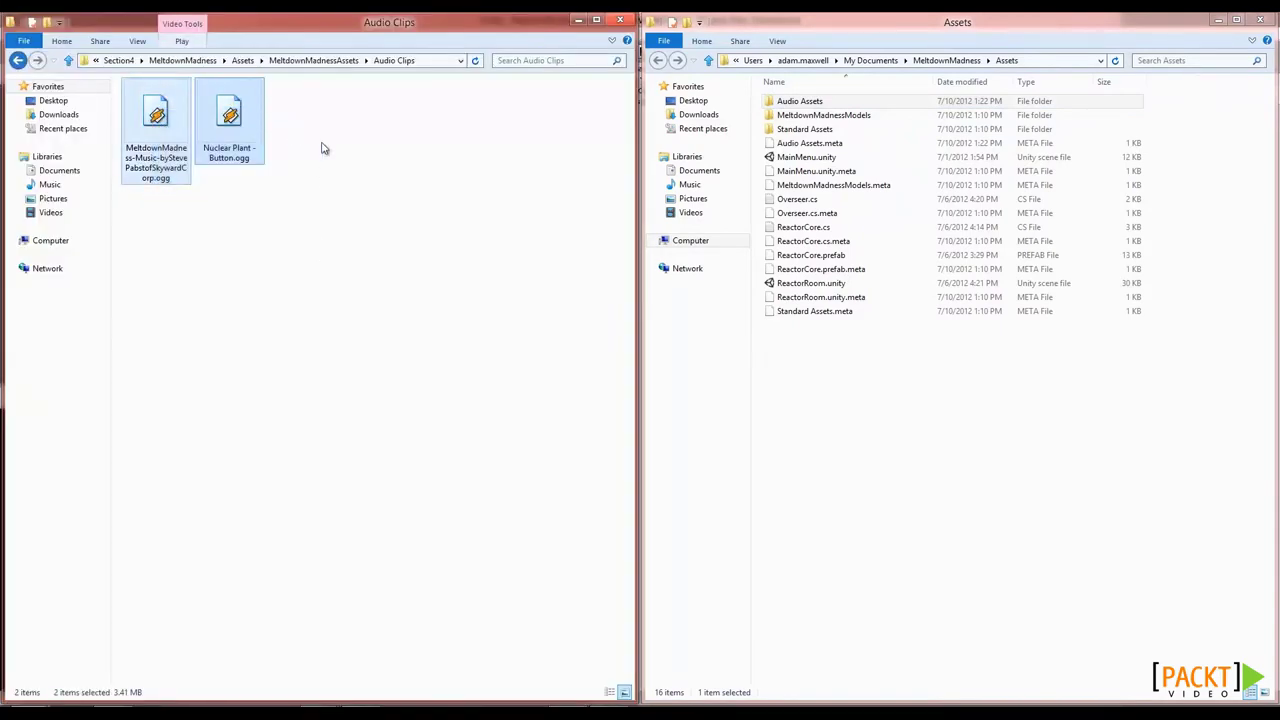
click(229, 120)
drag(250, 140, 783, 104)
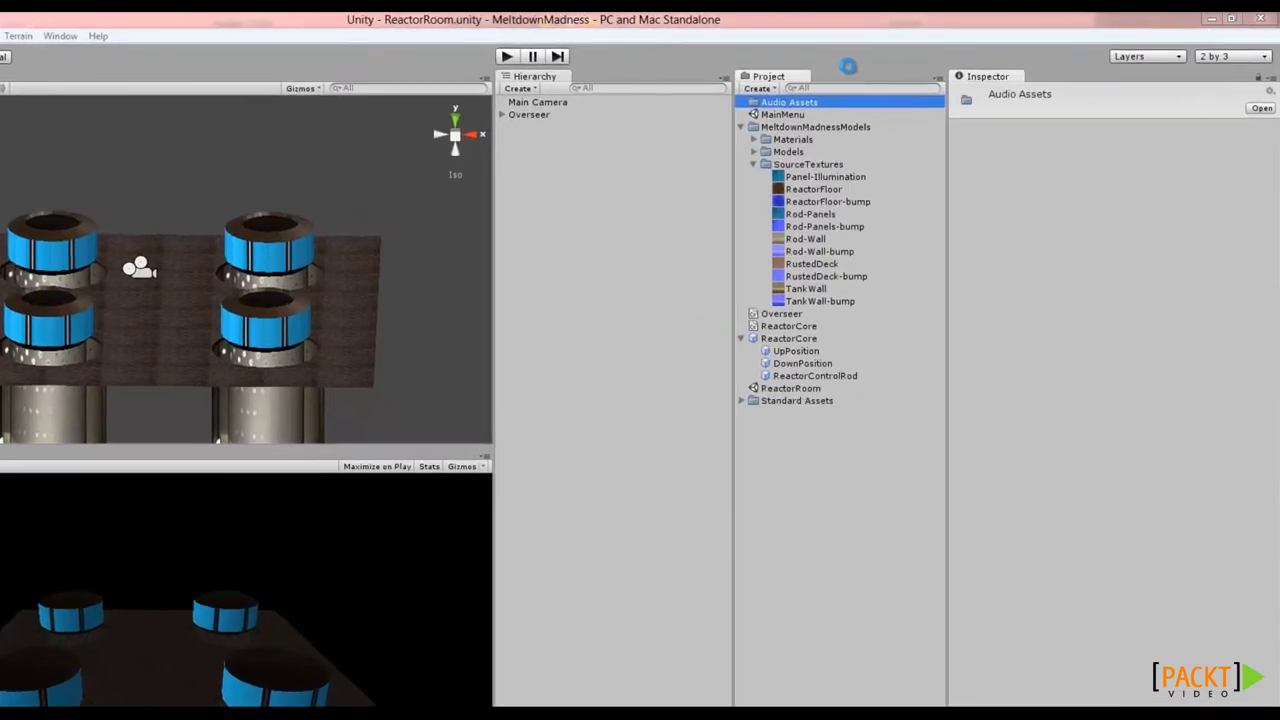
Expand Audio Assets and inspect the Nuclear Plant - Button and music clips.
click(690, 133)
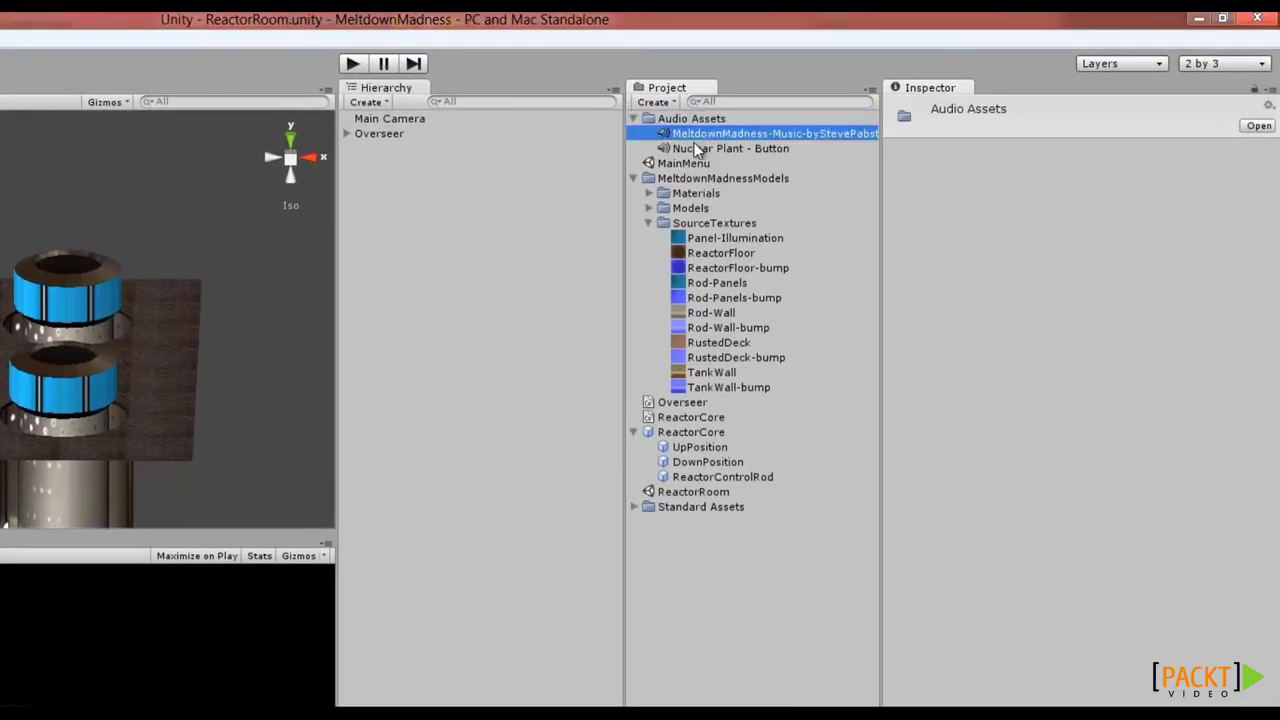
click(690, 148)
click(680, 133)
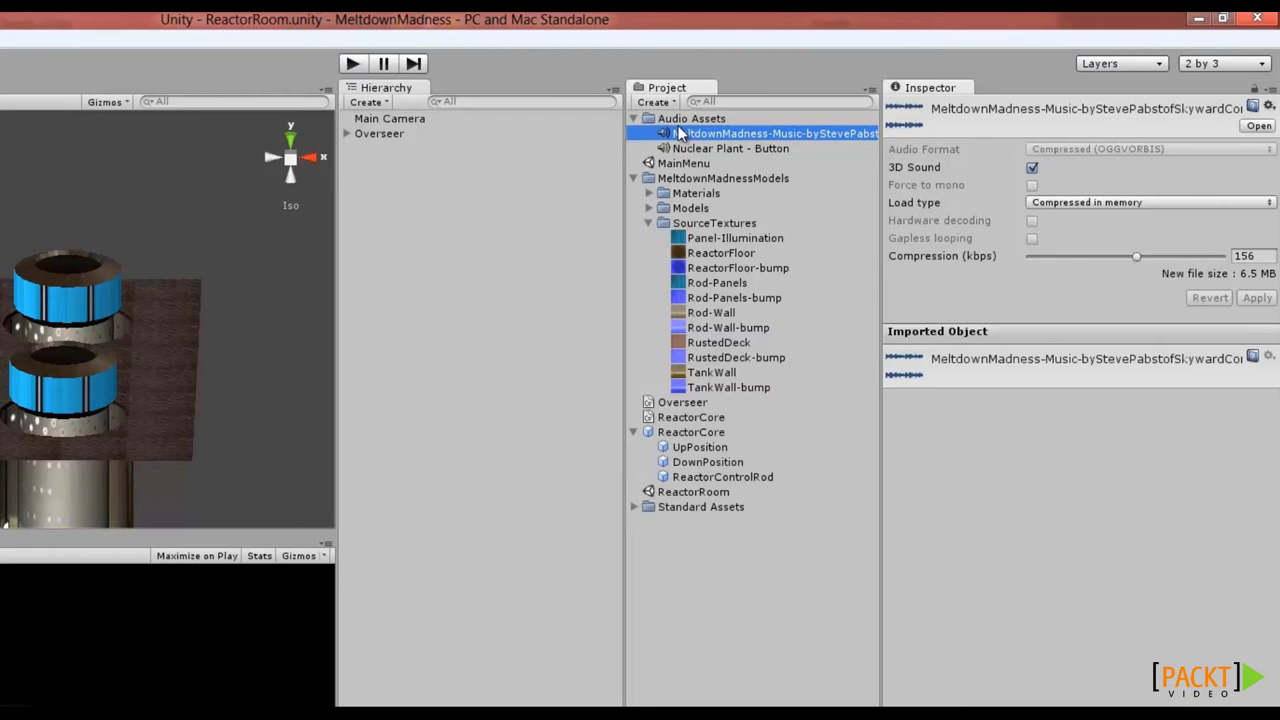
Expand Overseer in the Hierarchy and select its first ReactorCore to view its components.
click(346, 134)
click(361, 148)
click(400, 149)
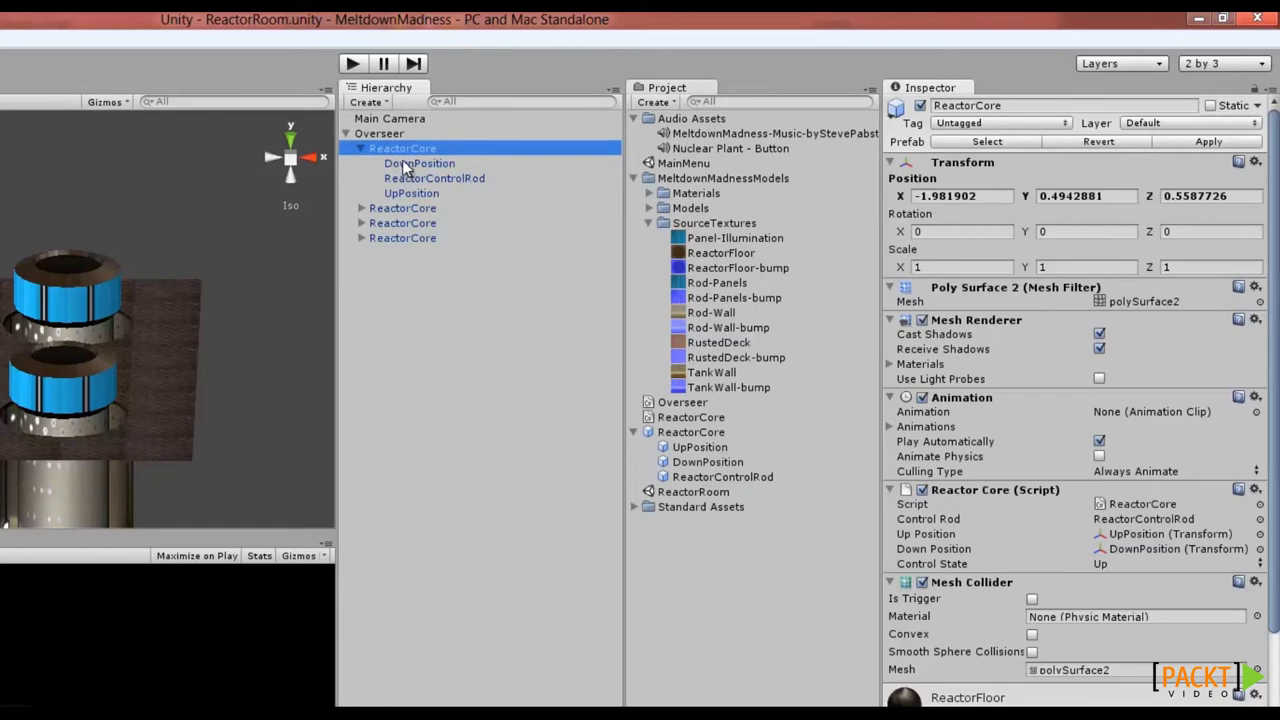
Select the ReactorCore prefab in the Project panel and bring up the Component > Audio menu.
click(384, 133)
click(389, 148)
click(380, 131)
click(389, 148)
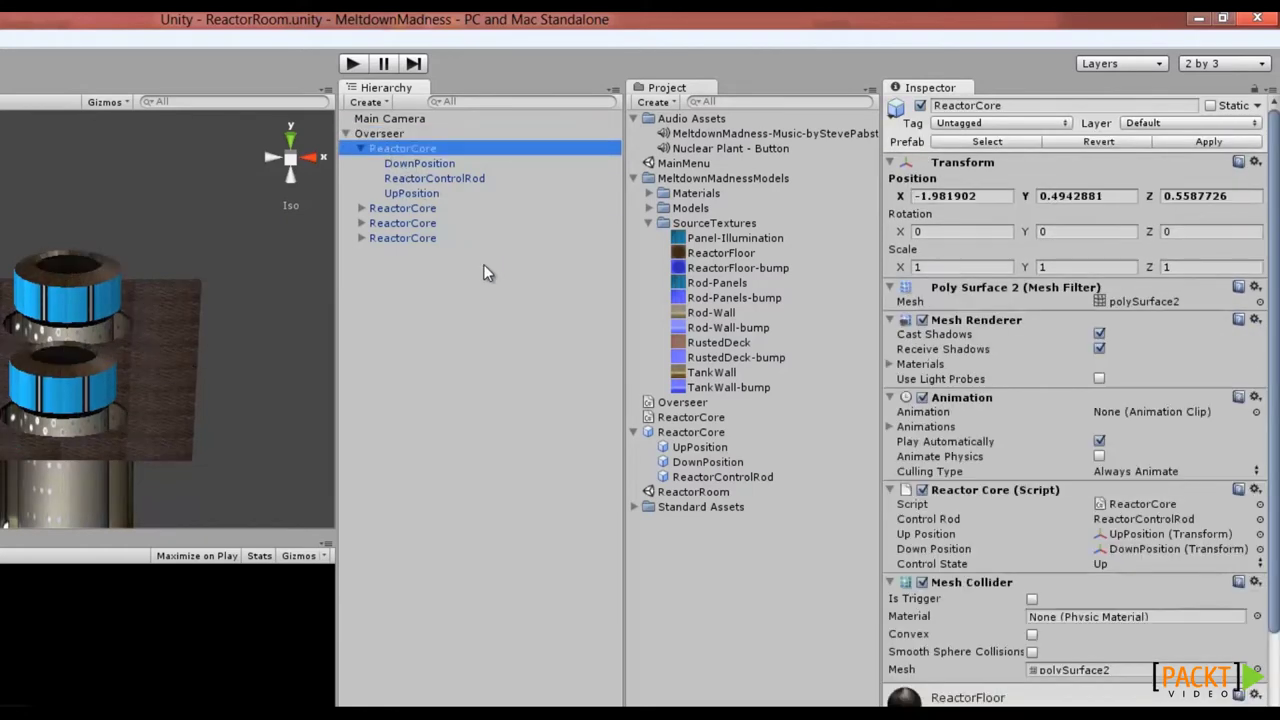
click(696, 432)
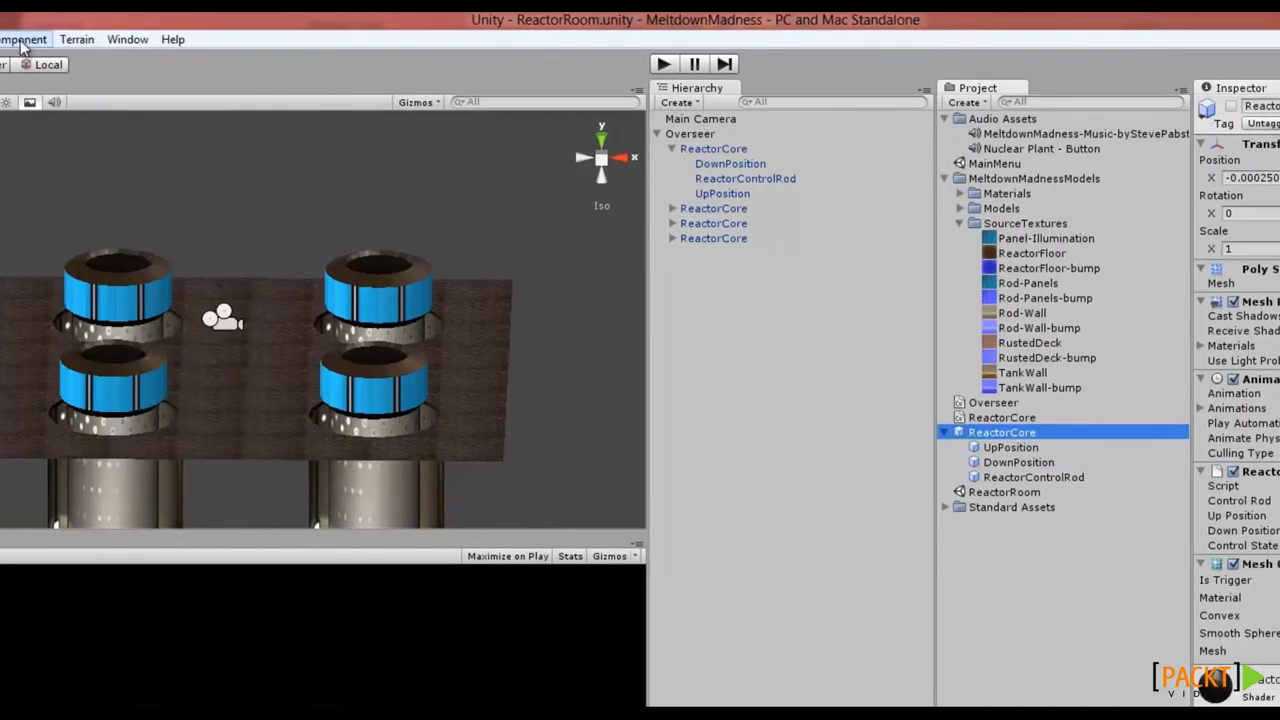
click(216, 39)
mouse_move(265, 143)
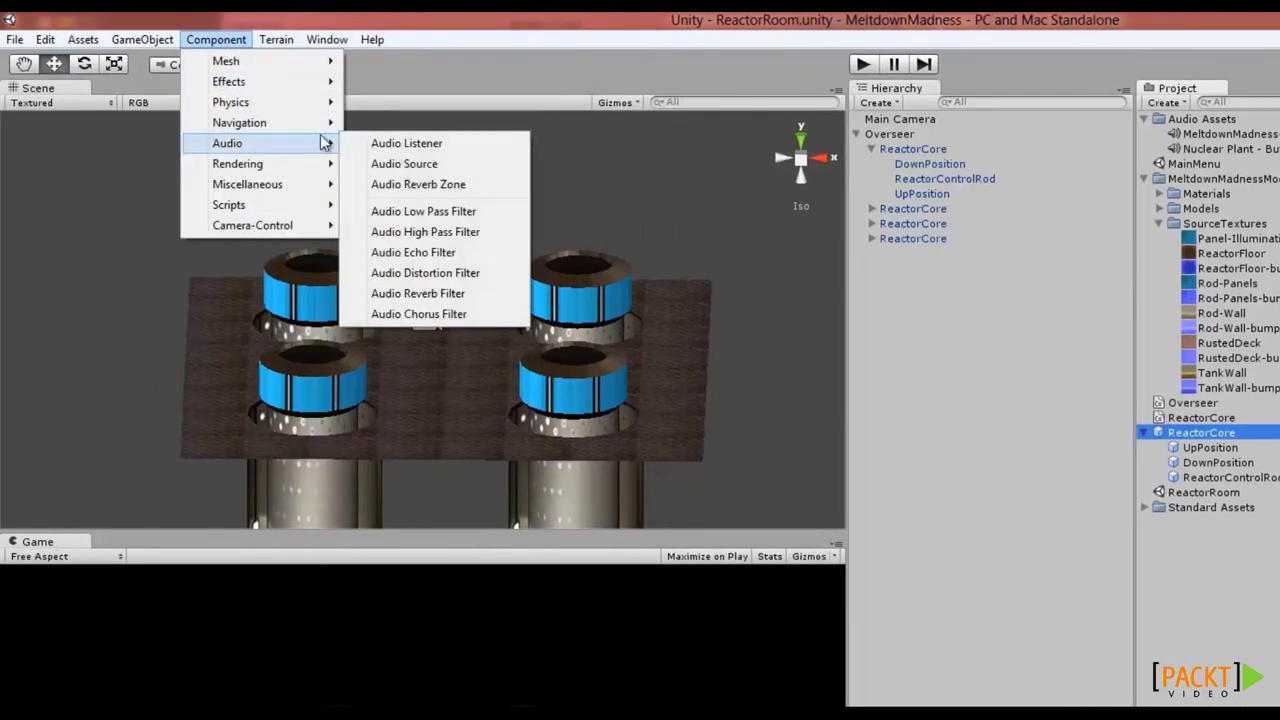
Add an Audio Source using the Nuclear Plant - Button clip, with Play On Awake off.
click(403, 164)
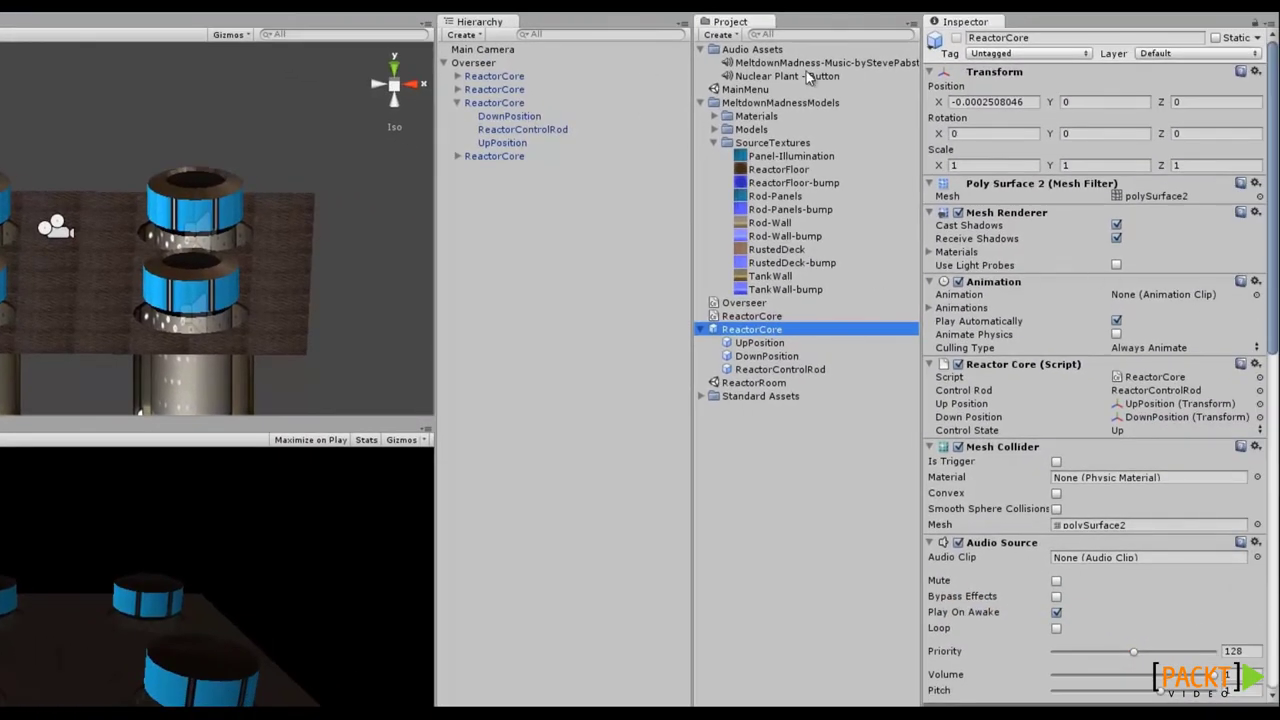
drag(769, 78, 1096, 557)
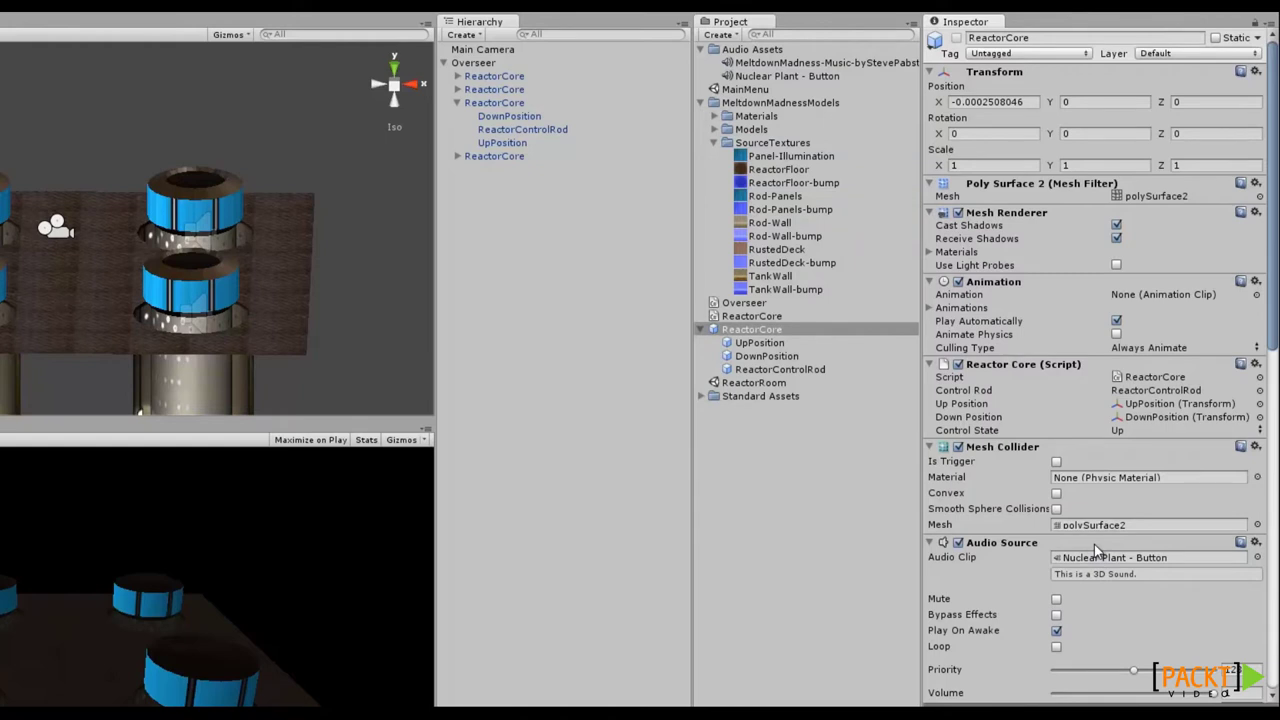
click(1057, 631)
Expand the Audio Source's 2D and 3D sound settings to review them.
scroll(1181, 444, down, 5)
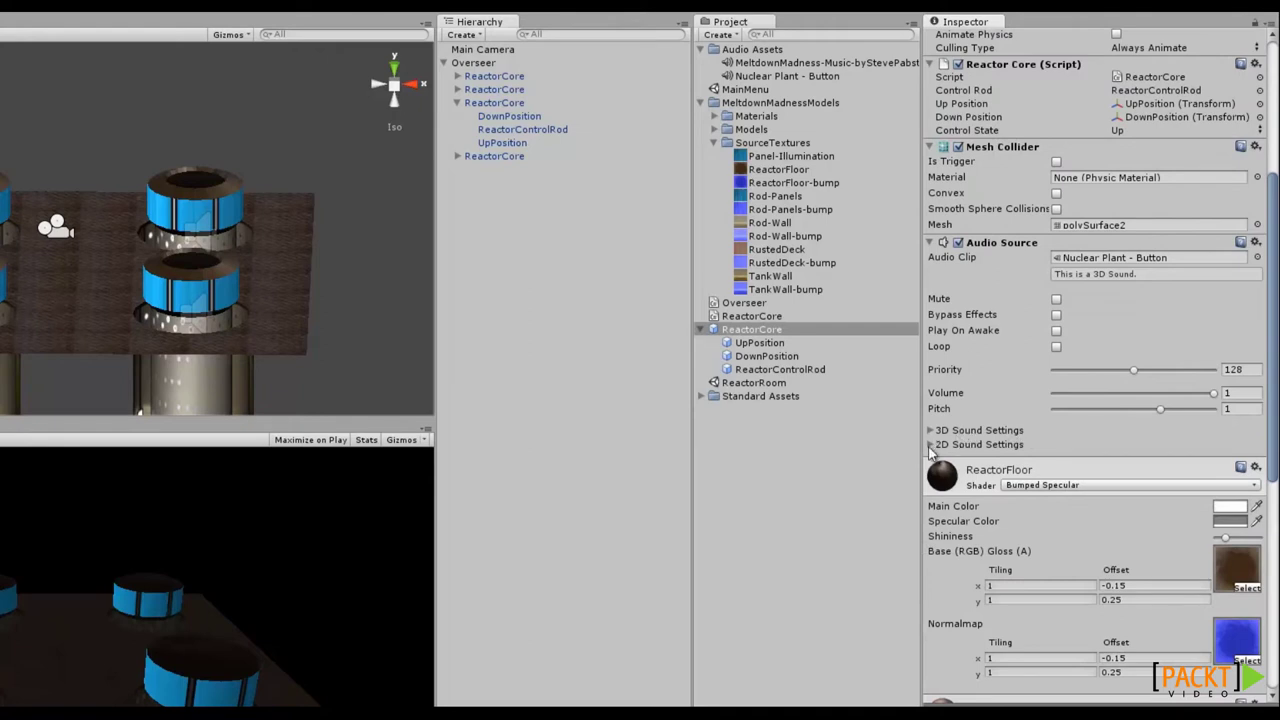
click(930, 446)
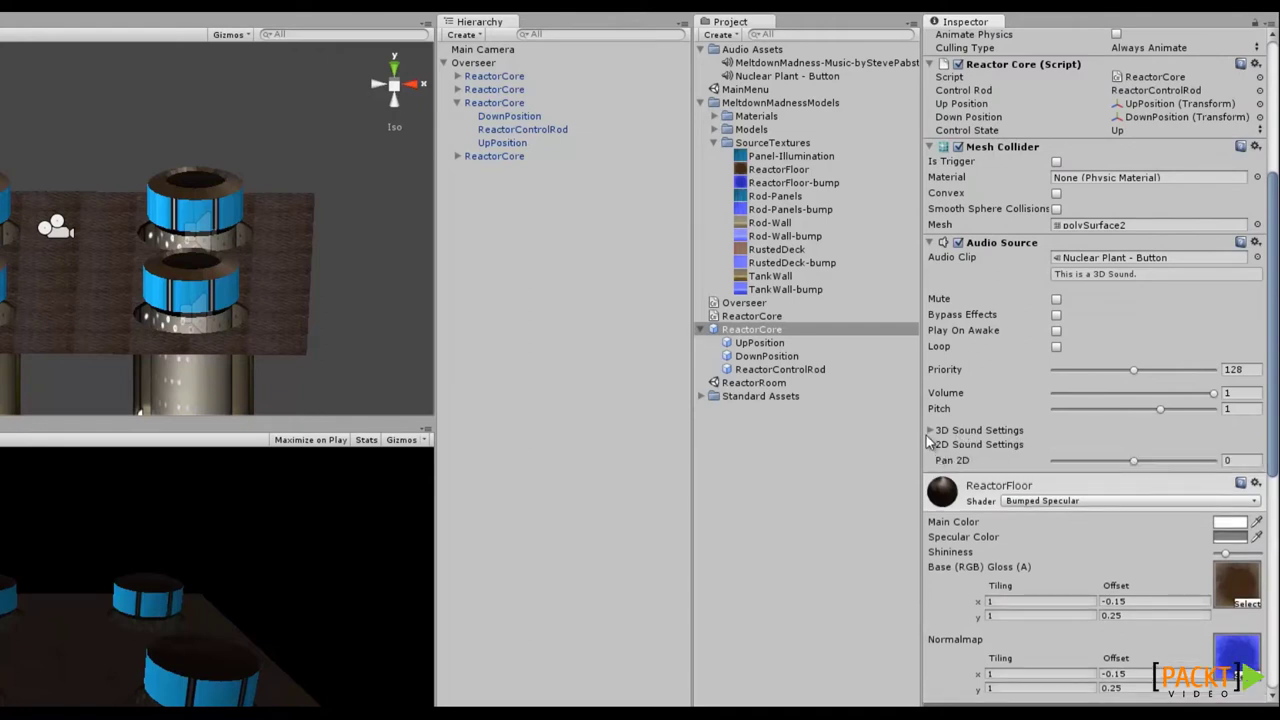
click(930, 430)
scroll(990, 476, down, 4)
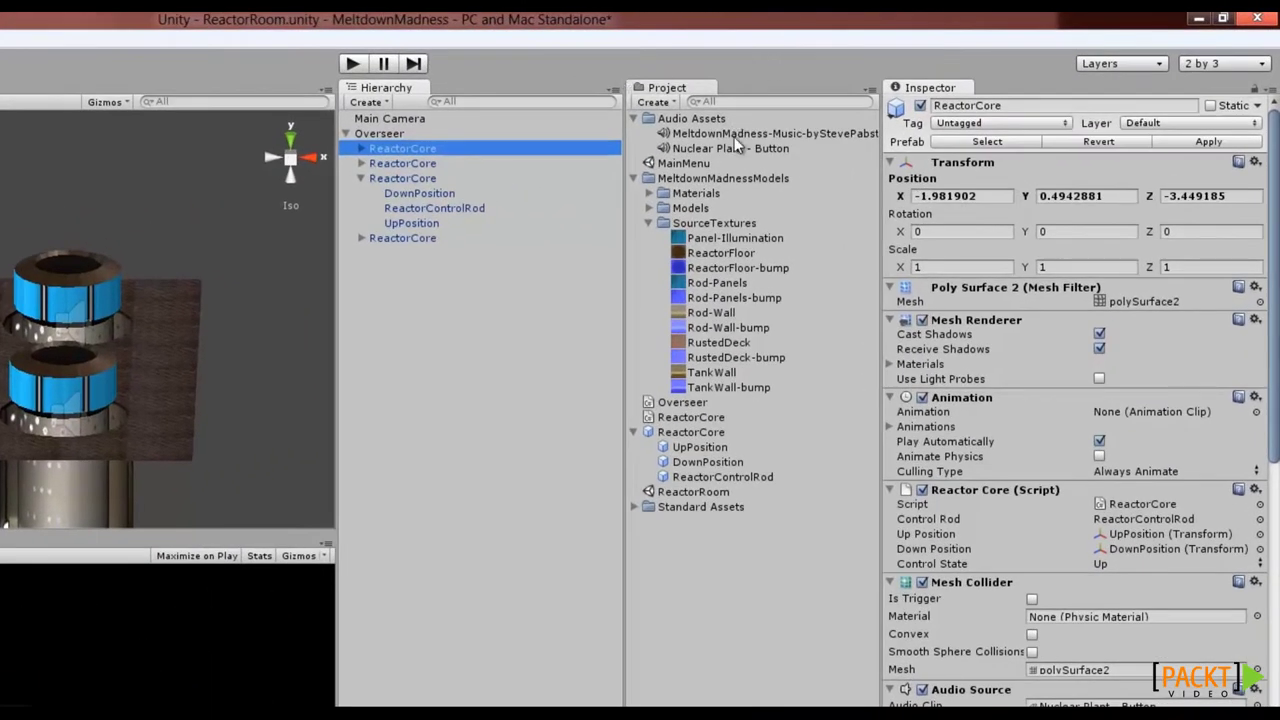
Turn off 3D Sound for the MeltdownMadness music clip and apply the import setting.
click(734, 138)
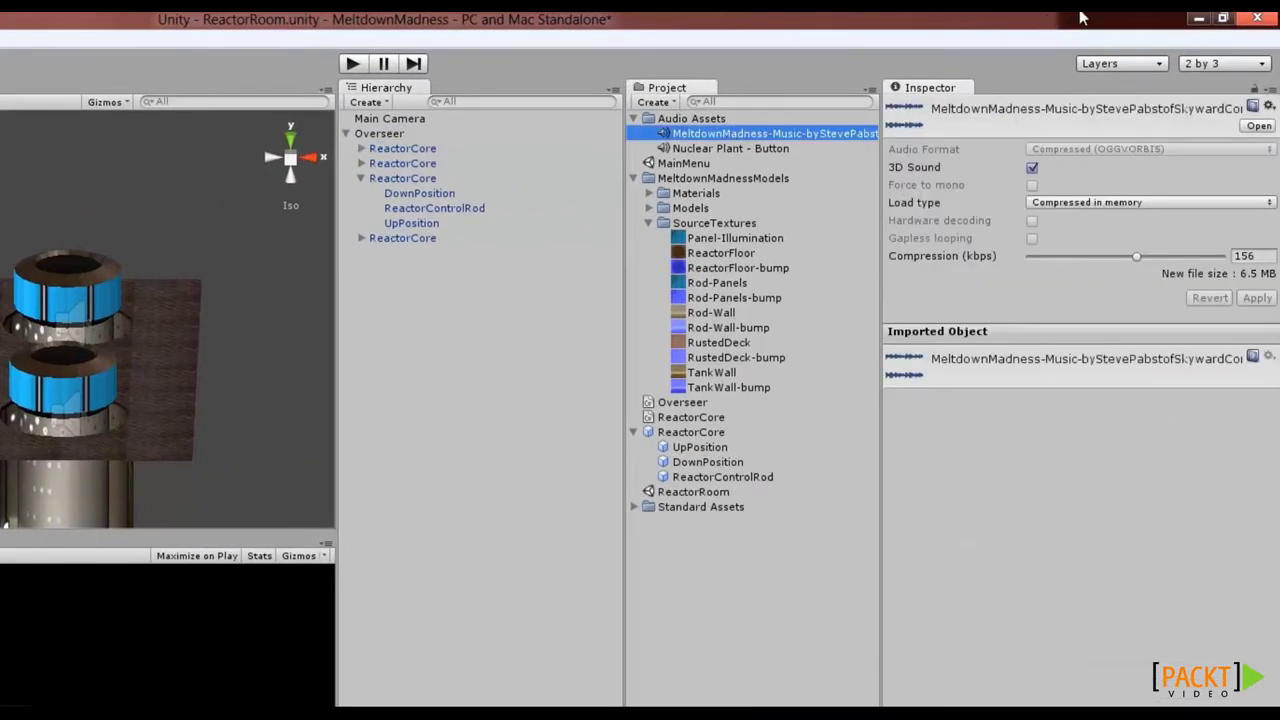
click(1032, 170)
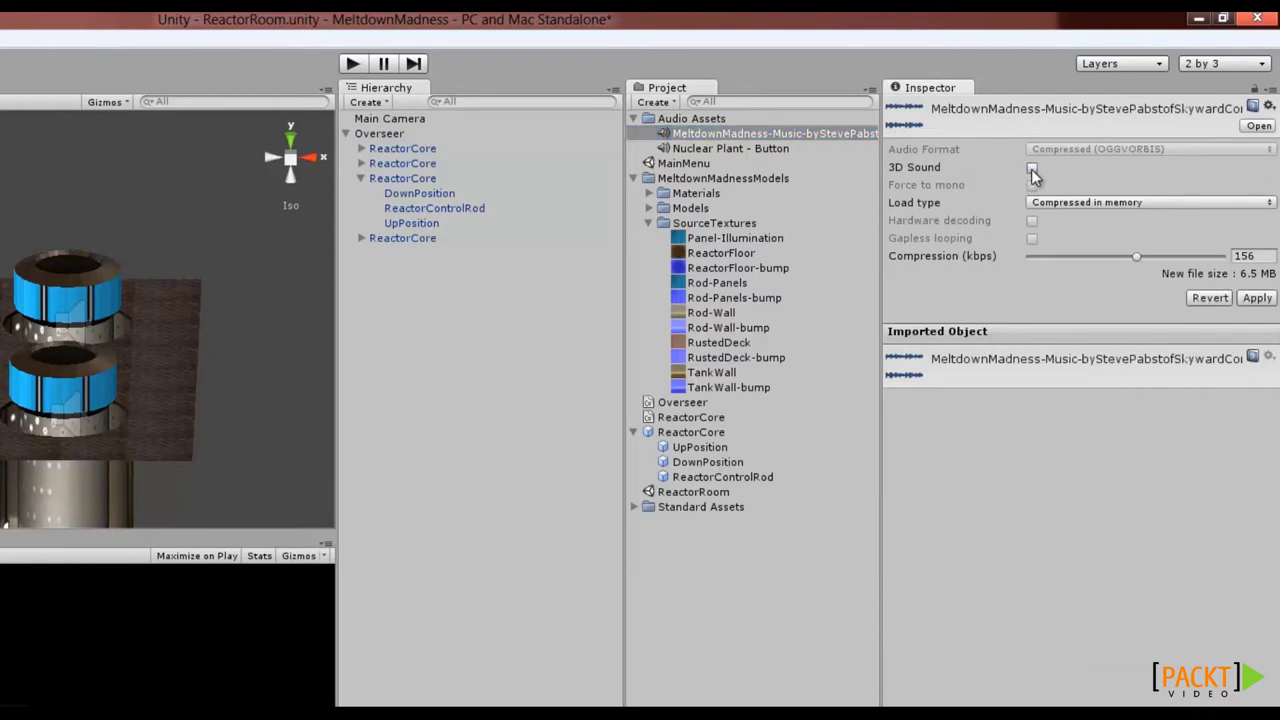
click(1257, 297)
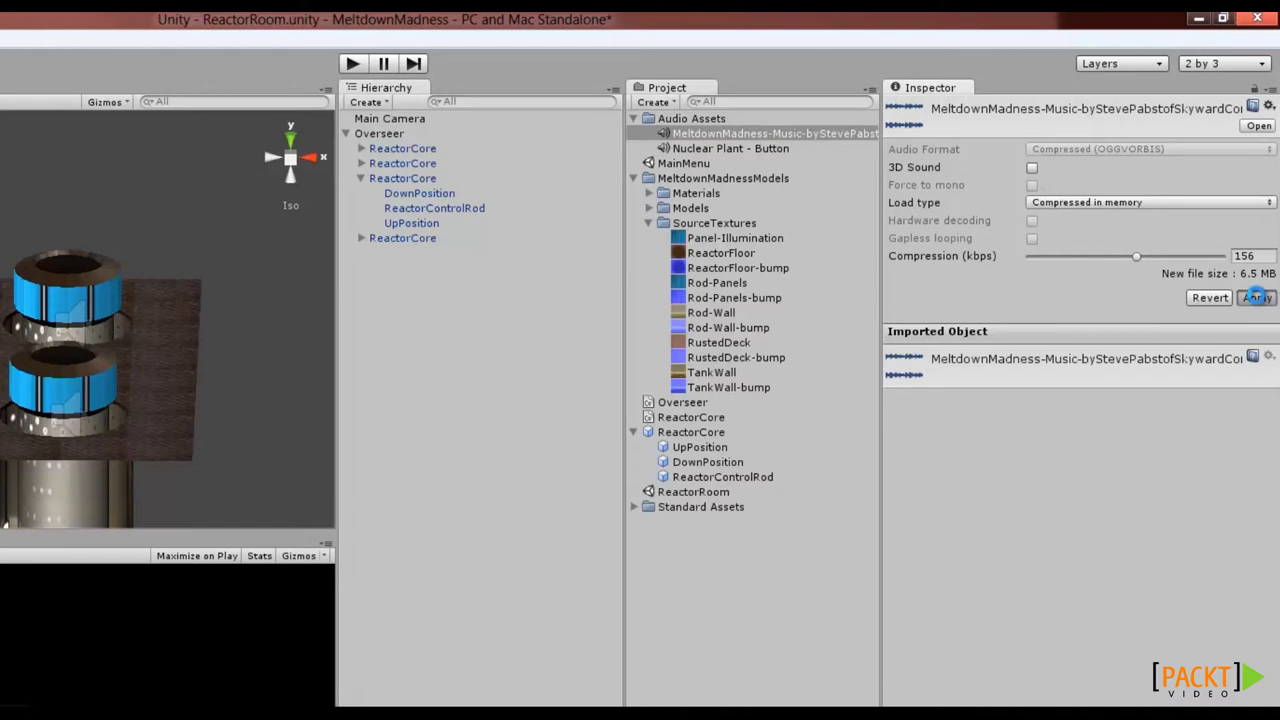
click(376, 322)
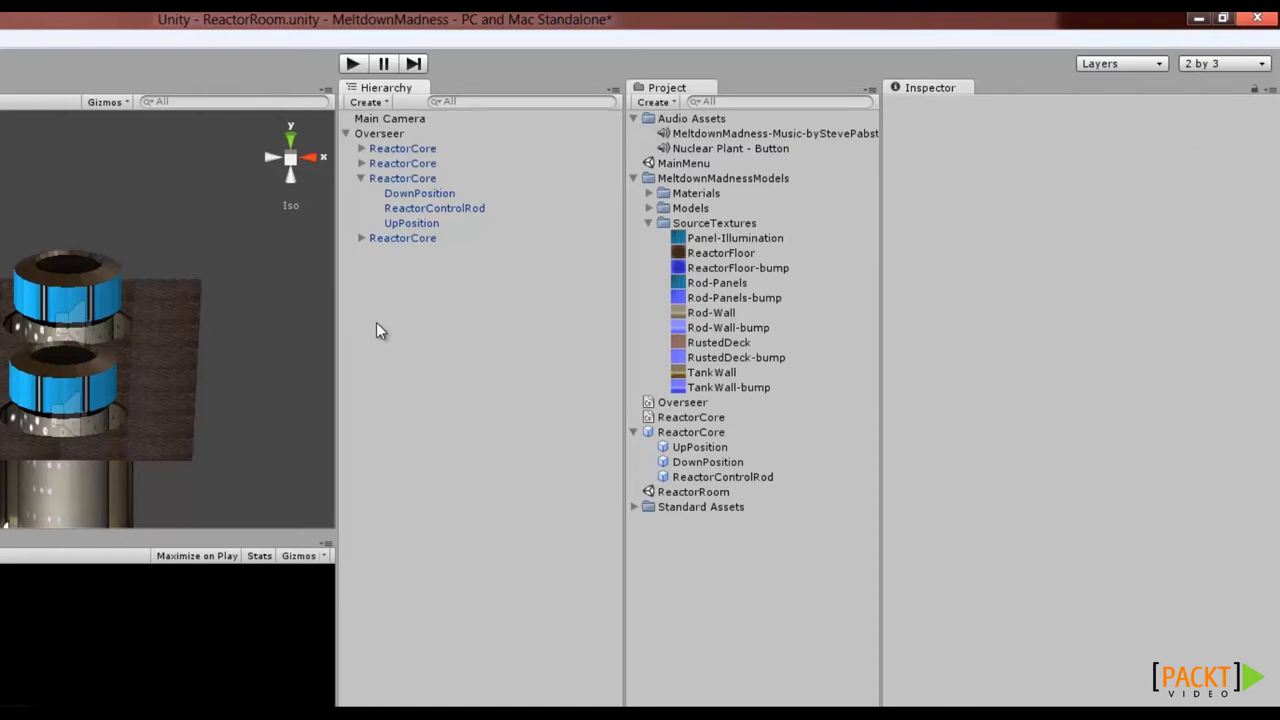
key(ctrl+shift+n)
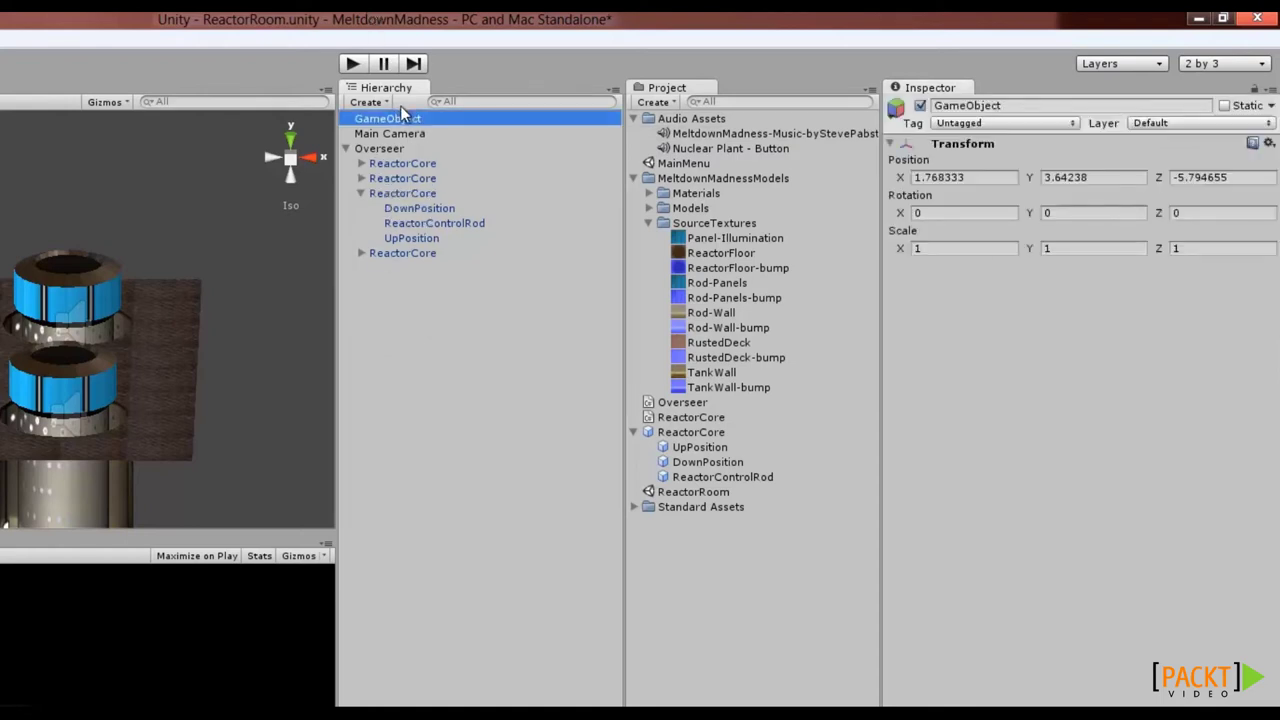
Name the new empty game object 'MusicPlayer'.
click(388, 118)
text(MusicPlayer)
key(Return)
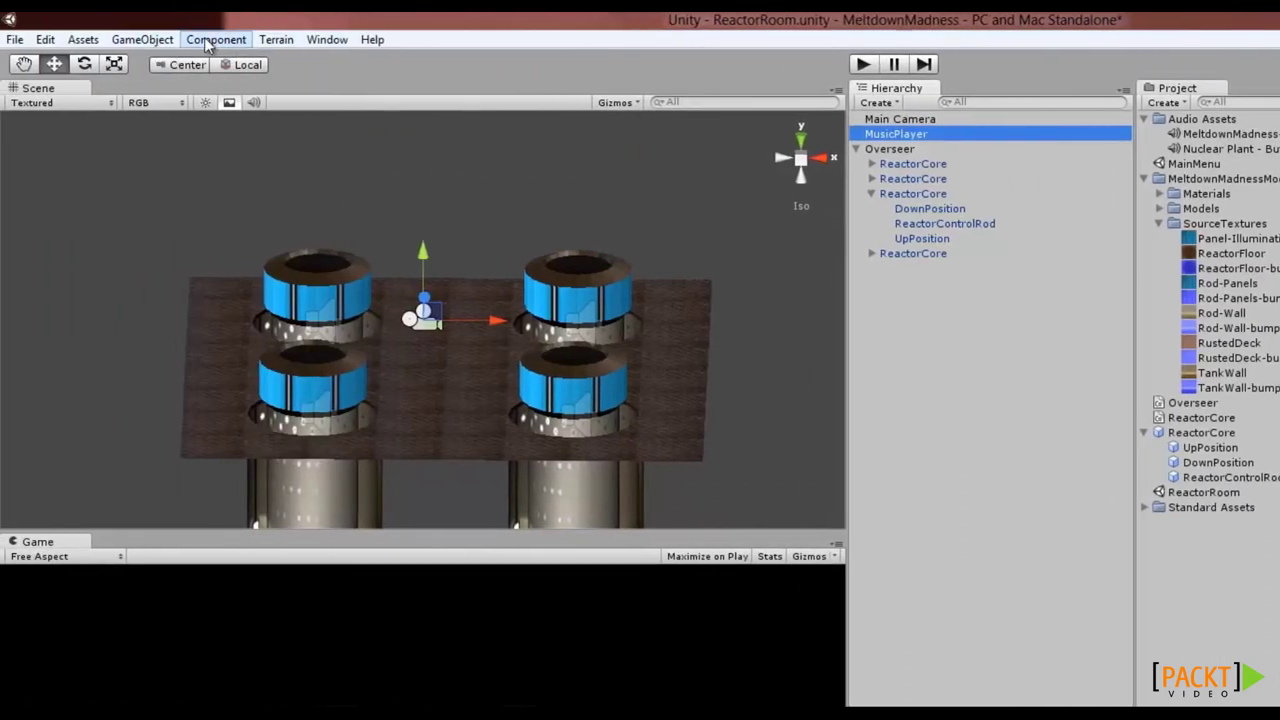
Give MusicPlayer an Audio Source with the MeltdownMadness music clip, save the scene, and start a play test.
click(216, 39)
mouse_move(230, 143)
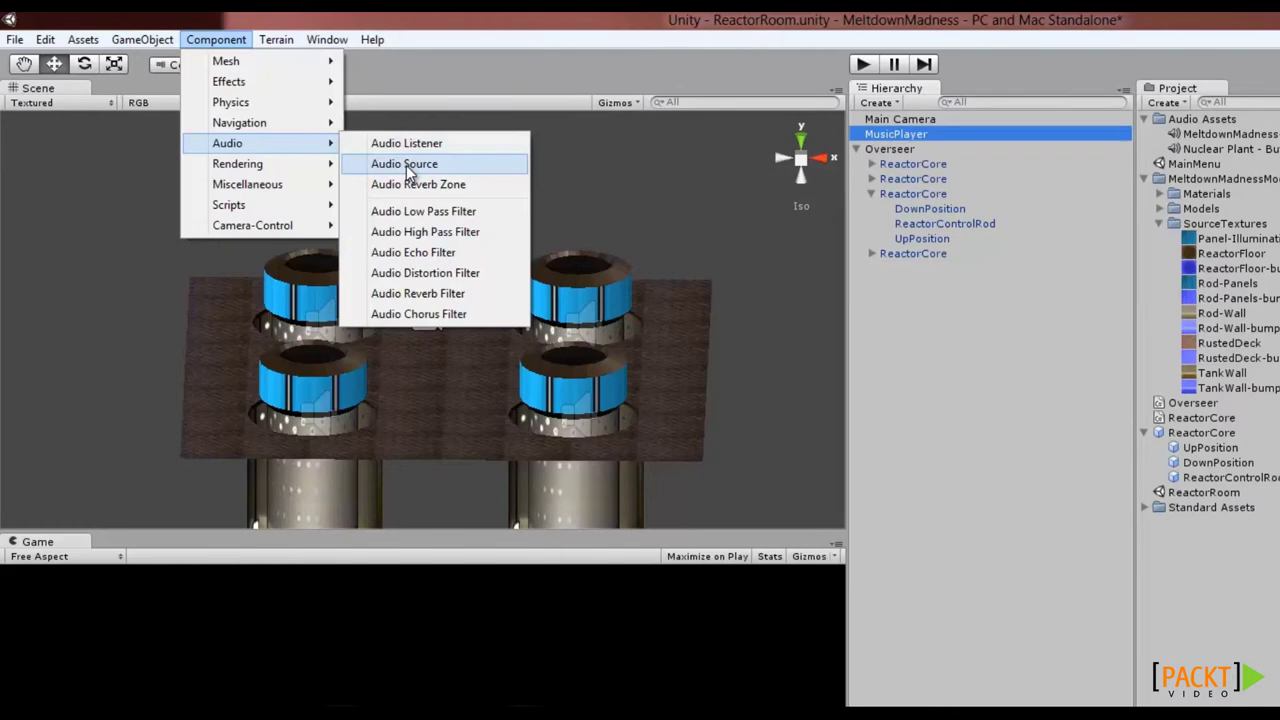
click(408, 170)
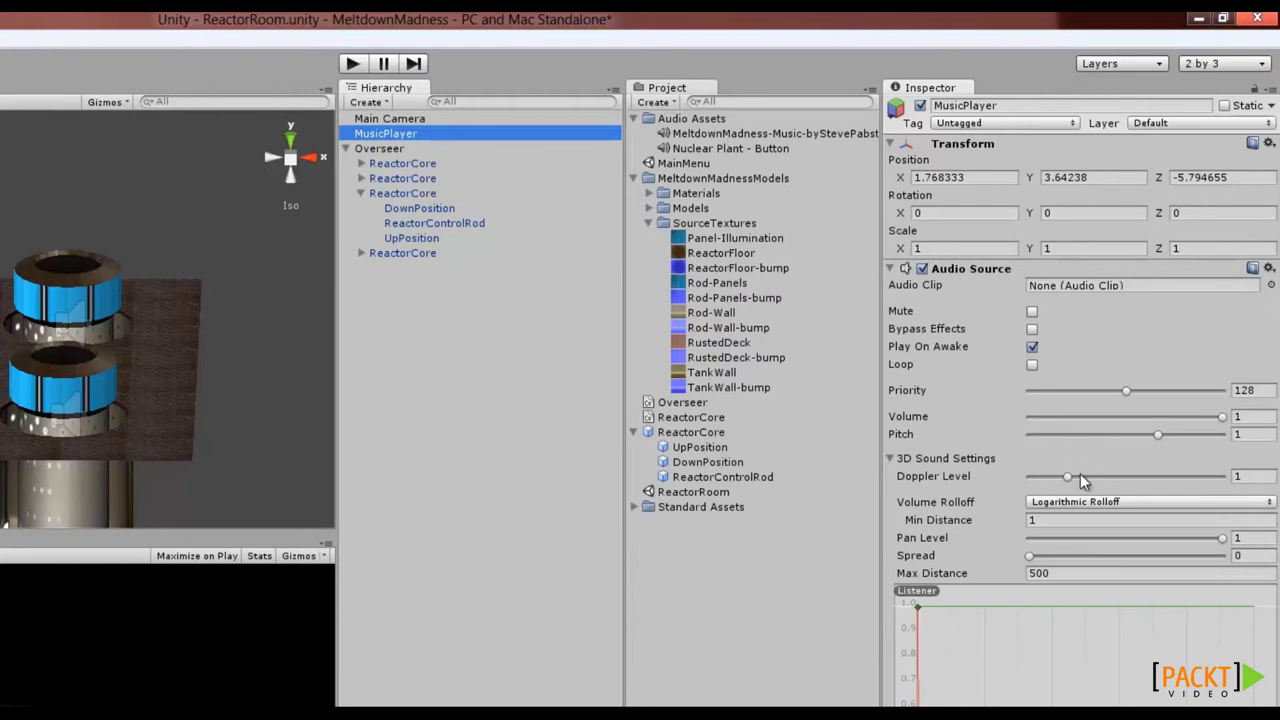
drag(770, 133, 1086, 292)
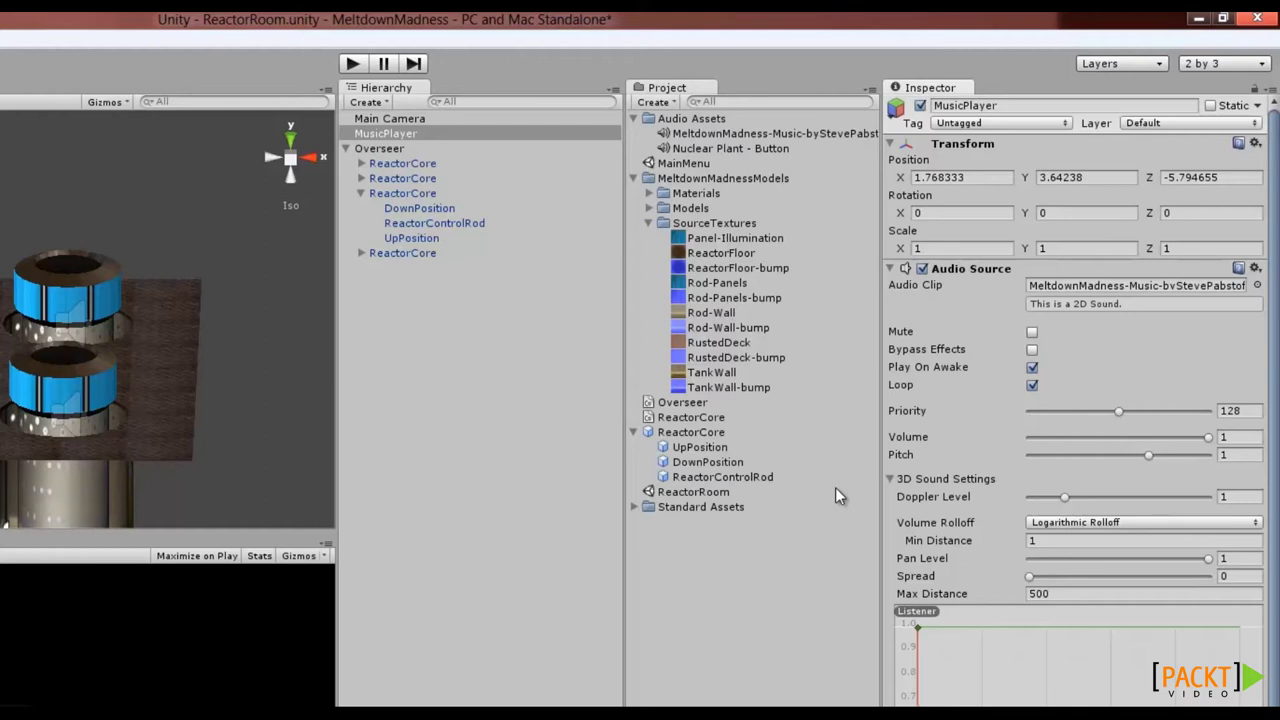
key(ctrl+s)
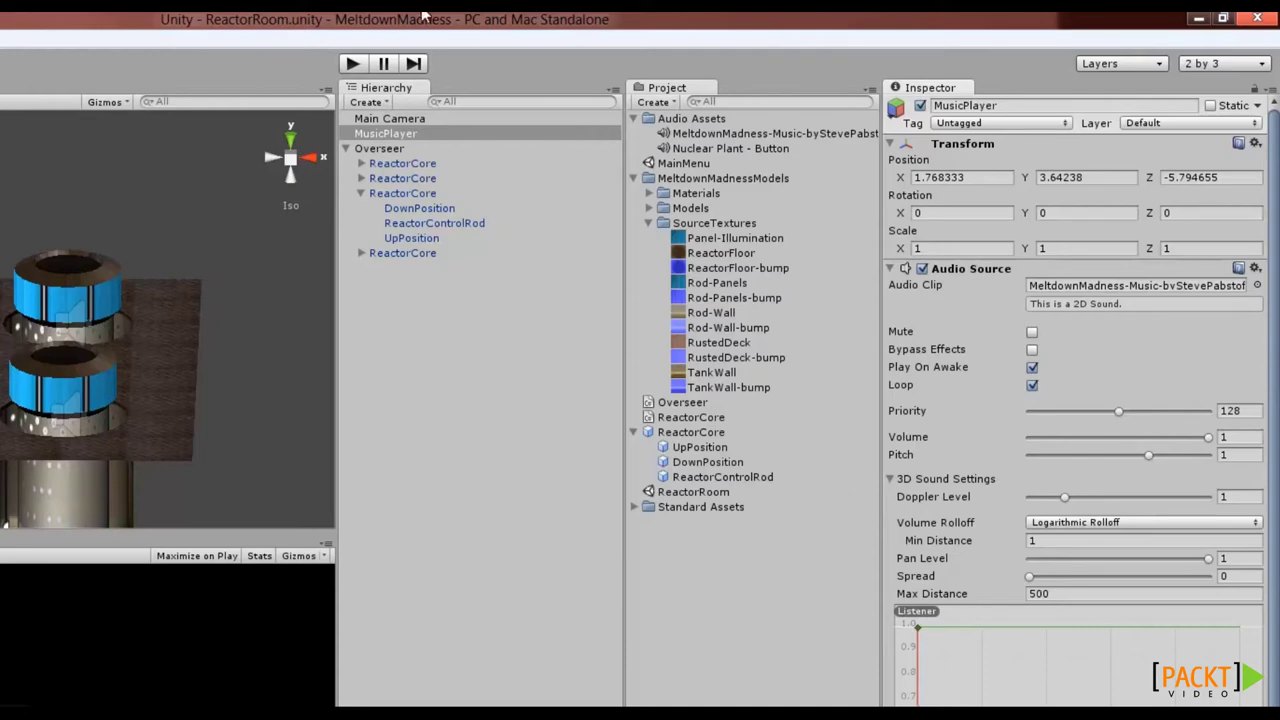
click(352, 63)
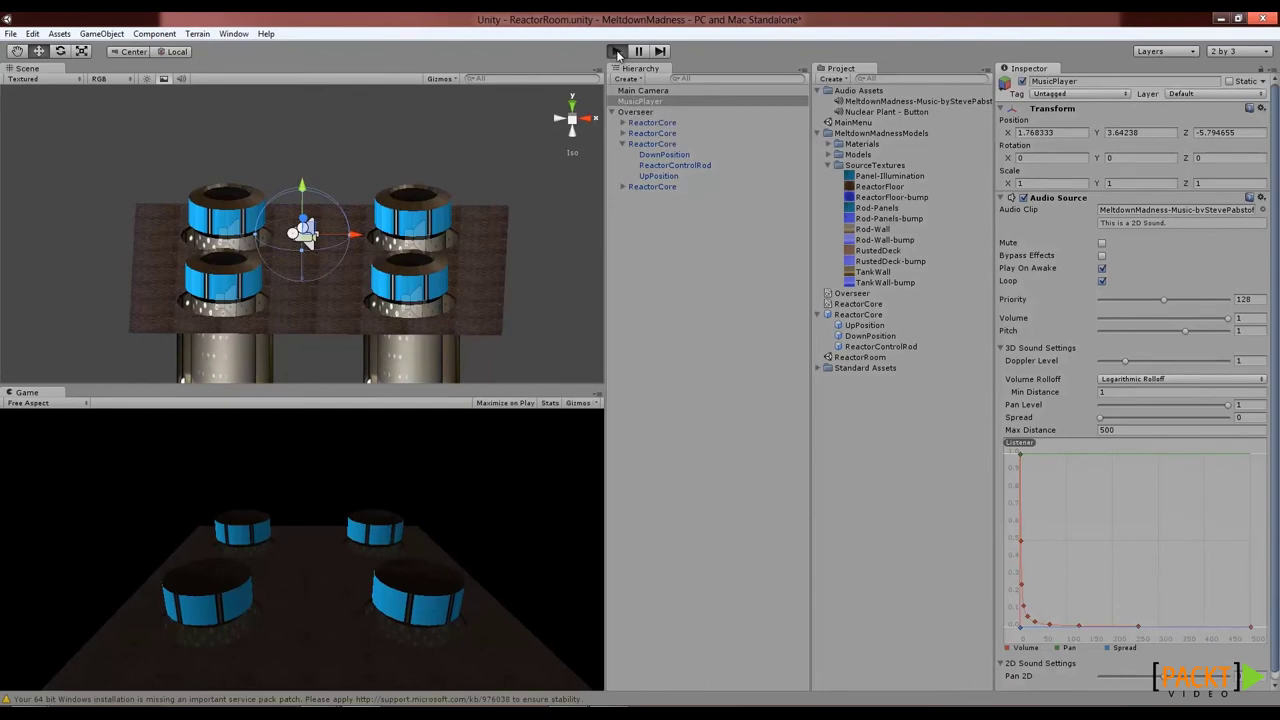
Stop the play test and open ReactorCore.cs in MonoDevelop.
click(617, 52)
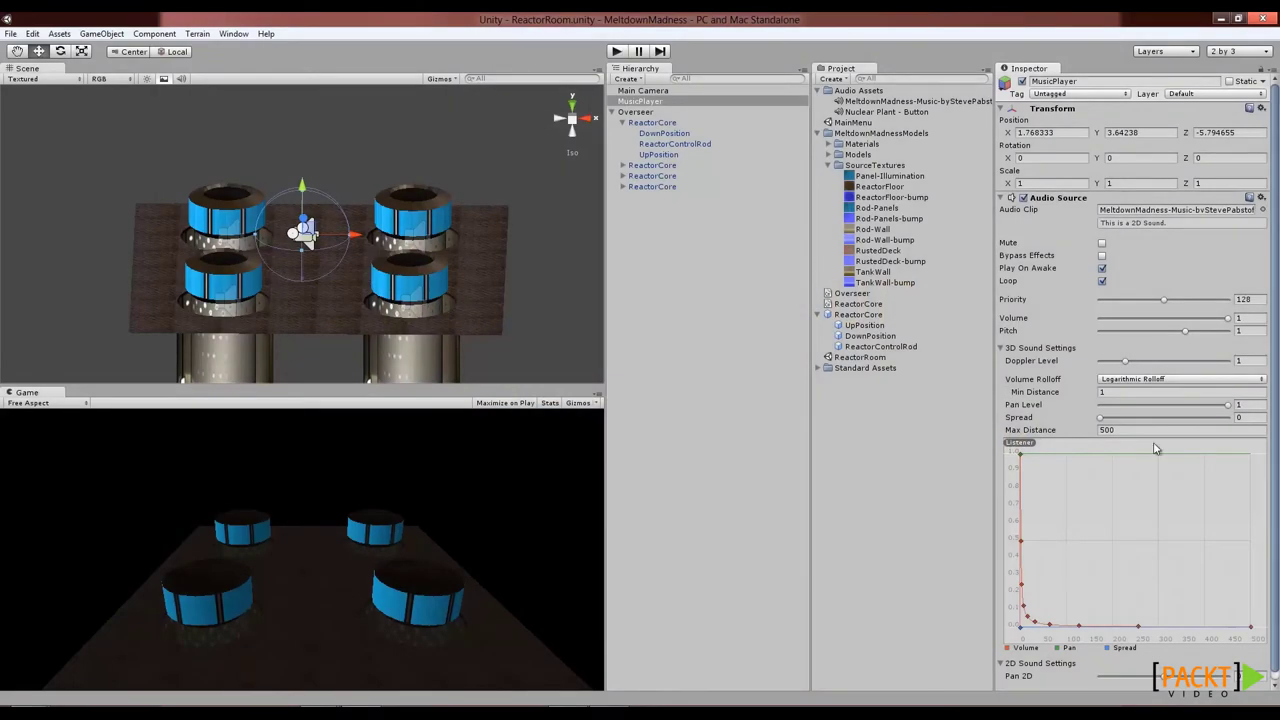
click(864, 304)
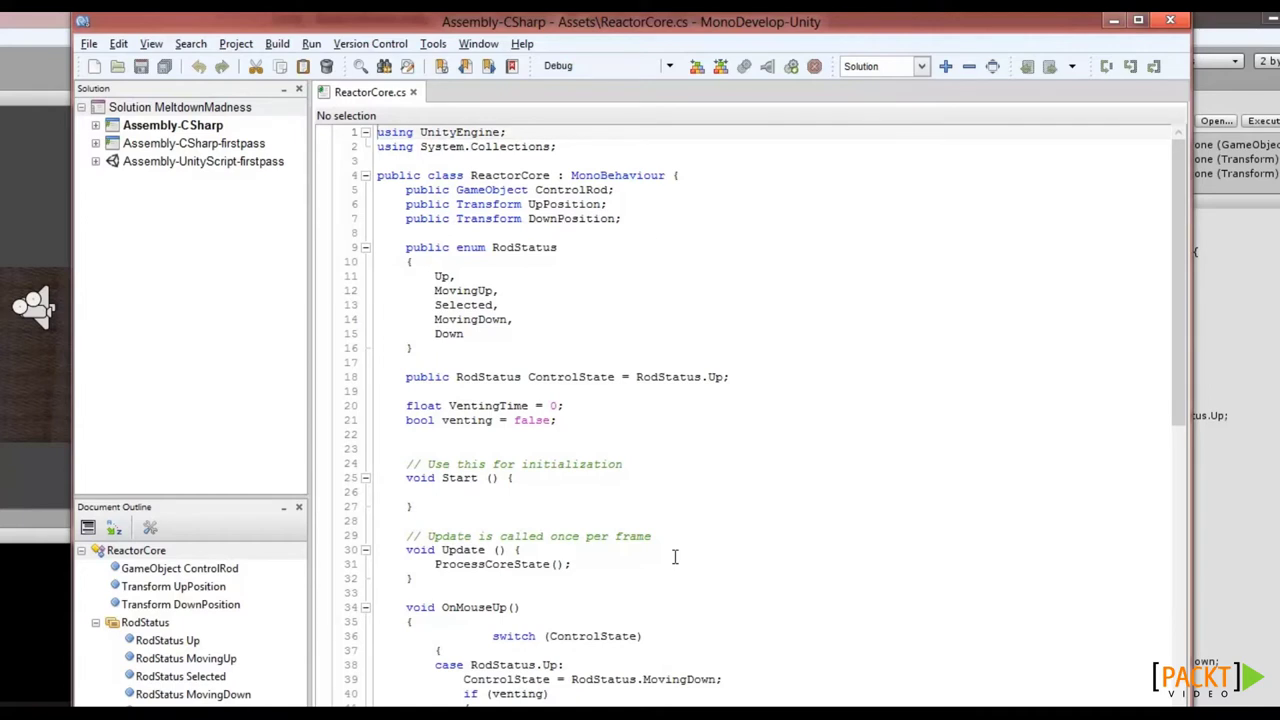
Declare 'public AudioSource SelectSound;' on a new line after the DownPosition field.
click(650, 219)
key(Return)
text(public)
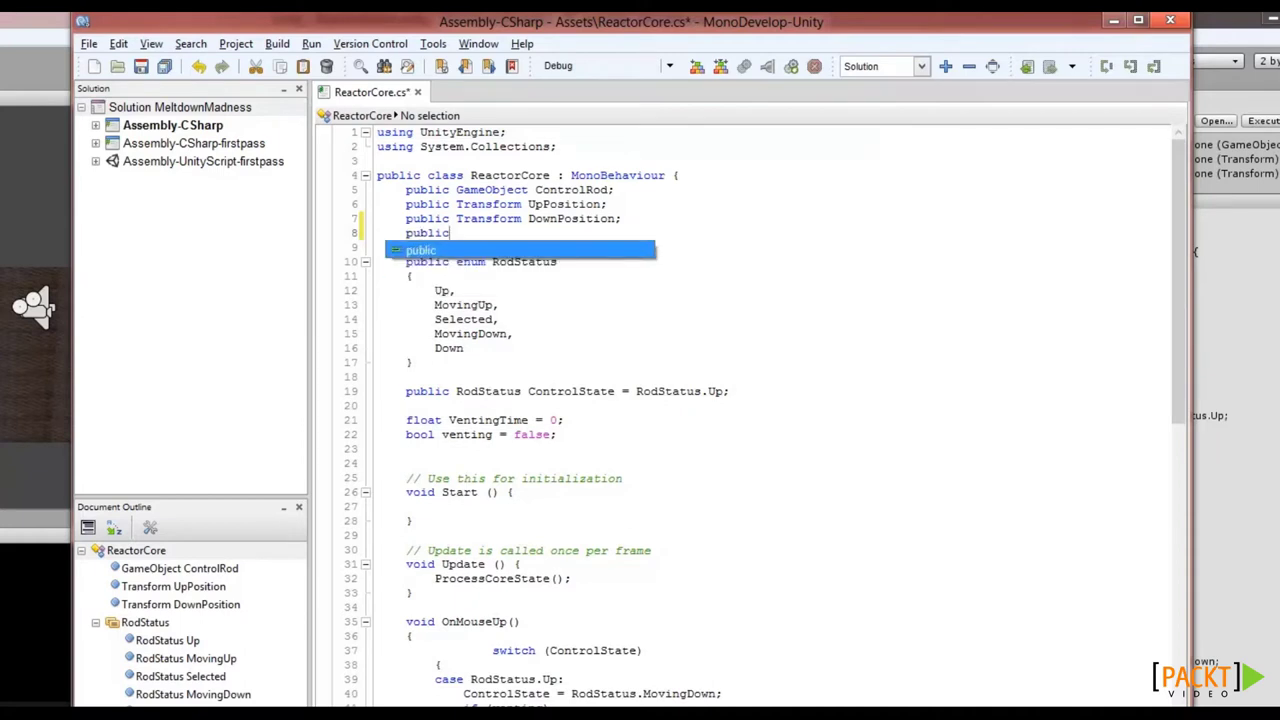
text( AudioSource SelectSound;)
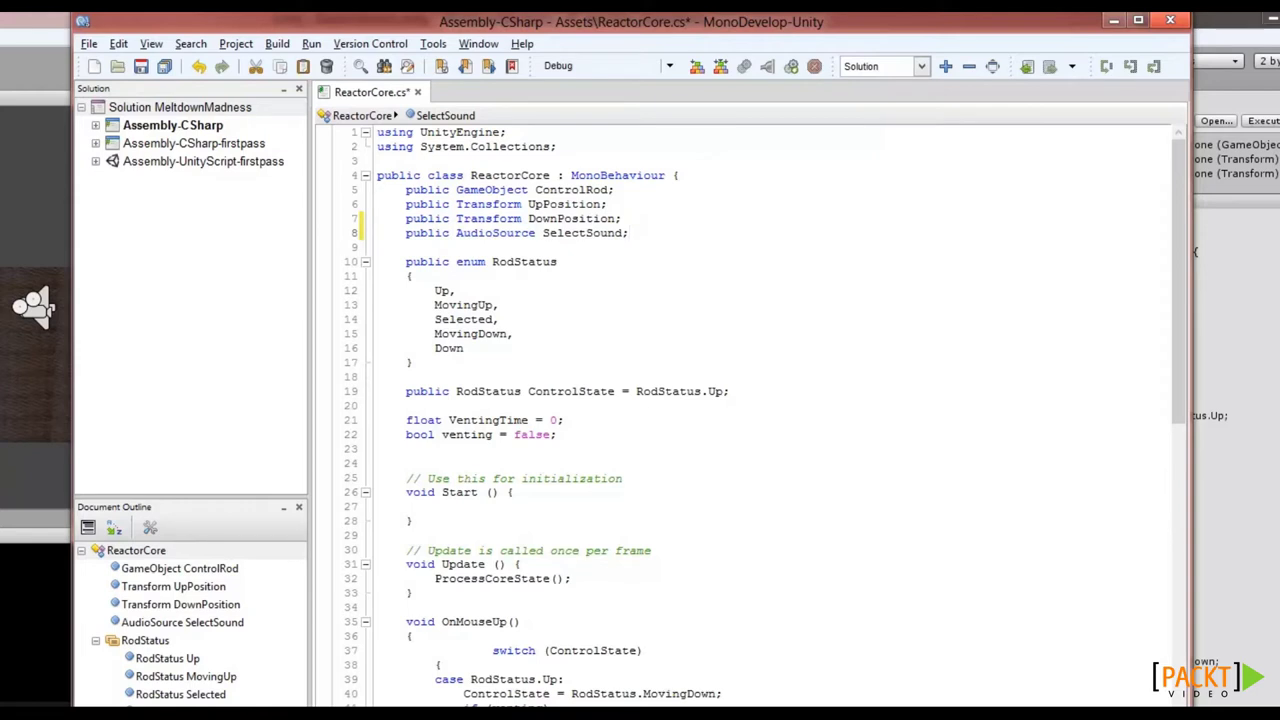
Add 'if (null != SelectSound)' at the top of OnMouseUp.
click(774, 485)
scroll(771, 486, down, 10)
click(566, 226)
key(Return)
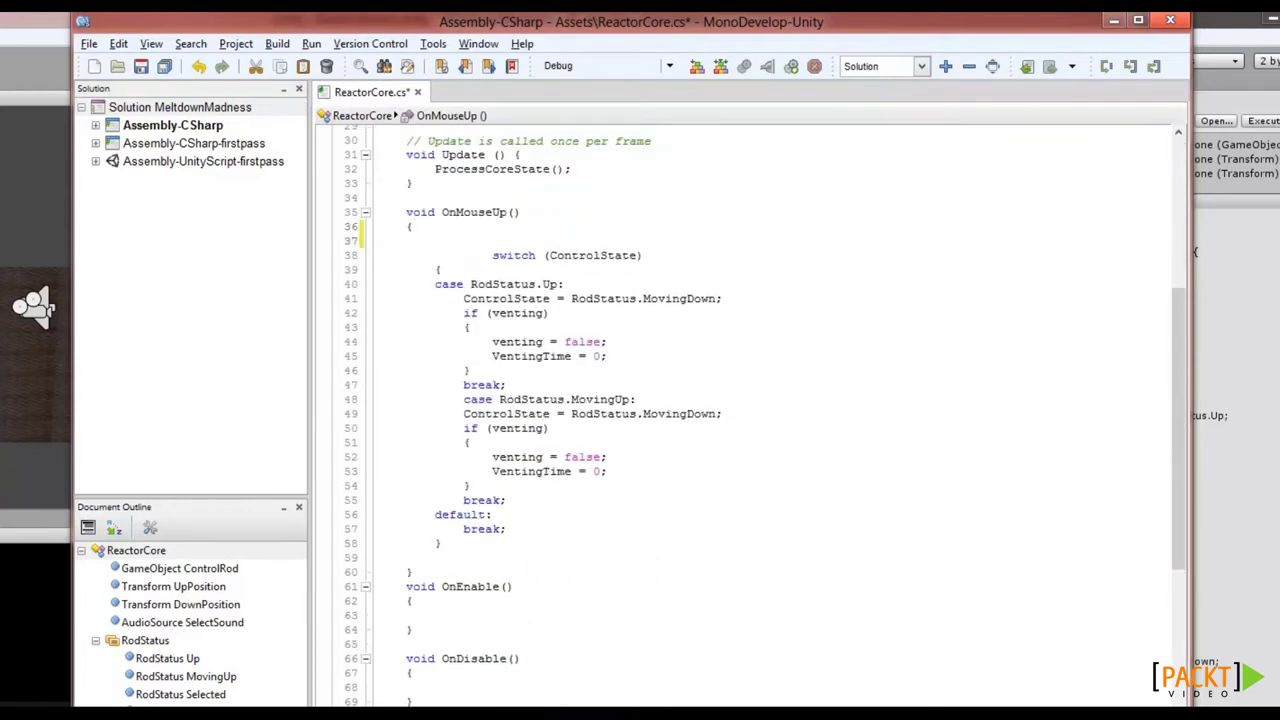
text(if (null != SelectSound))
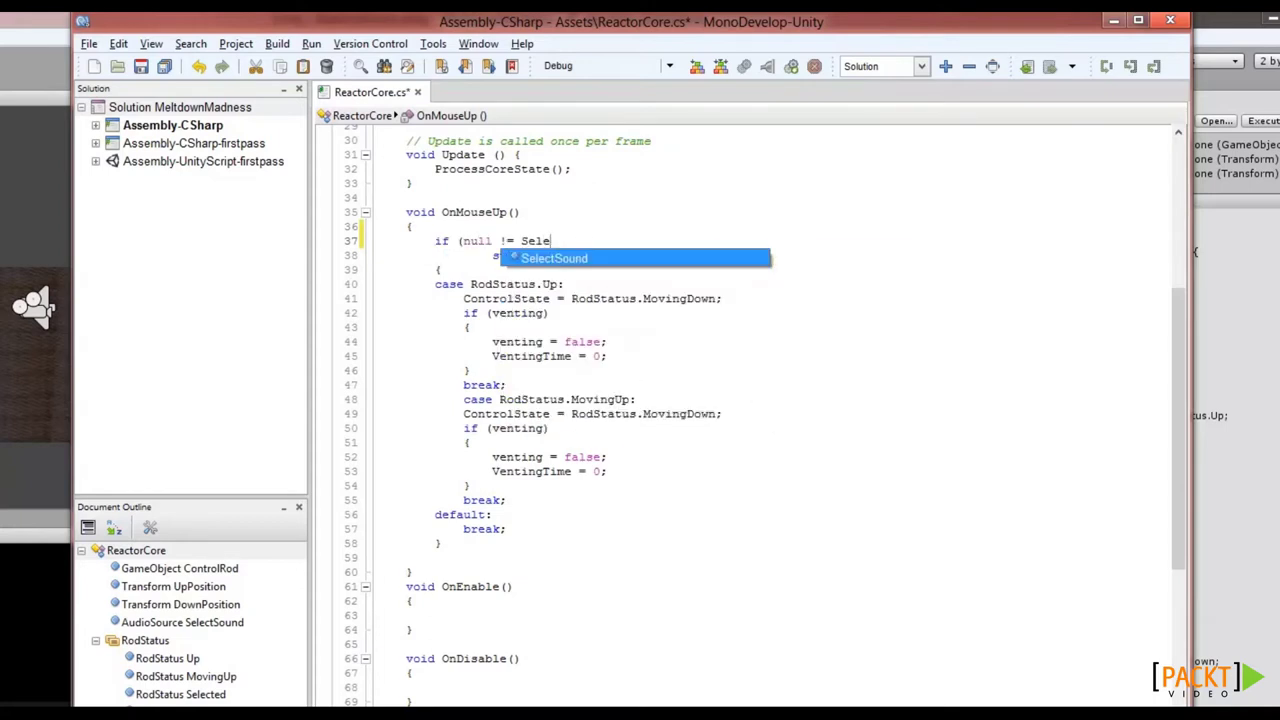
Inside the if block call SelectSound.PlayOneShot(SelectSound.clip), then save ReactorCore.cs.
key(Return)
text({)
key(Return)
text(Sele)
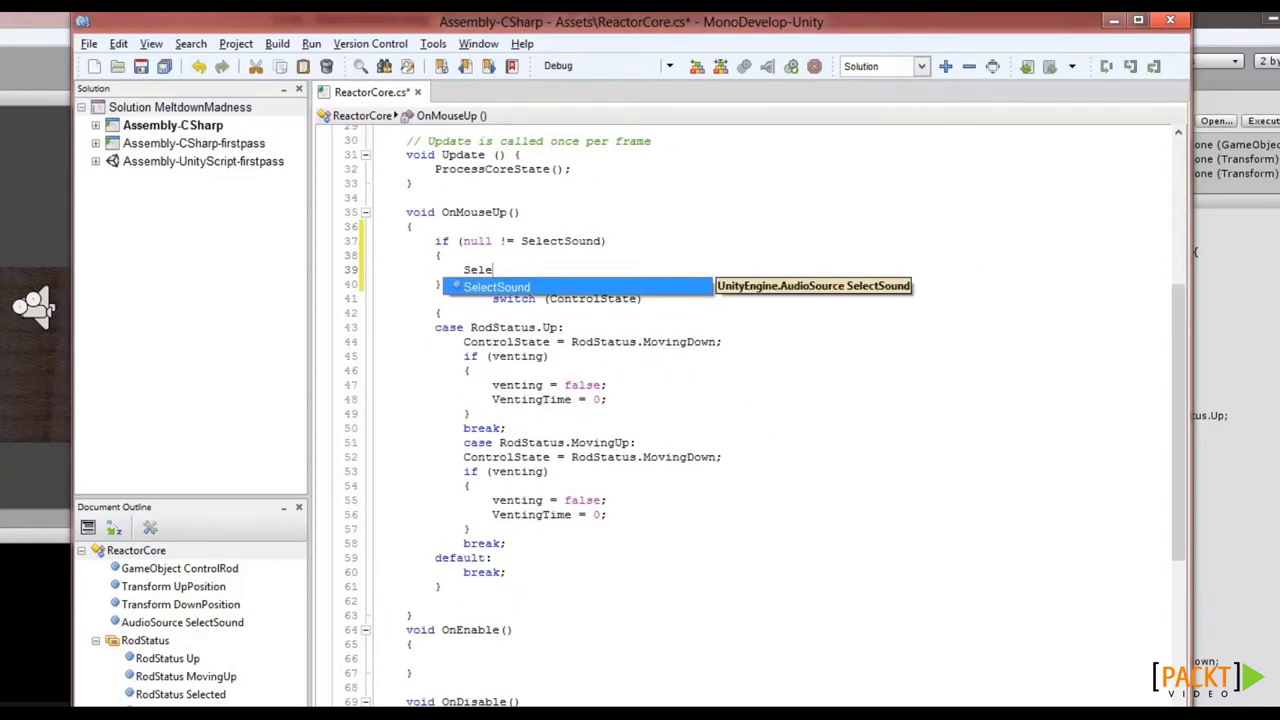
text(ctSound.PlayOneShot(SelectSound.)
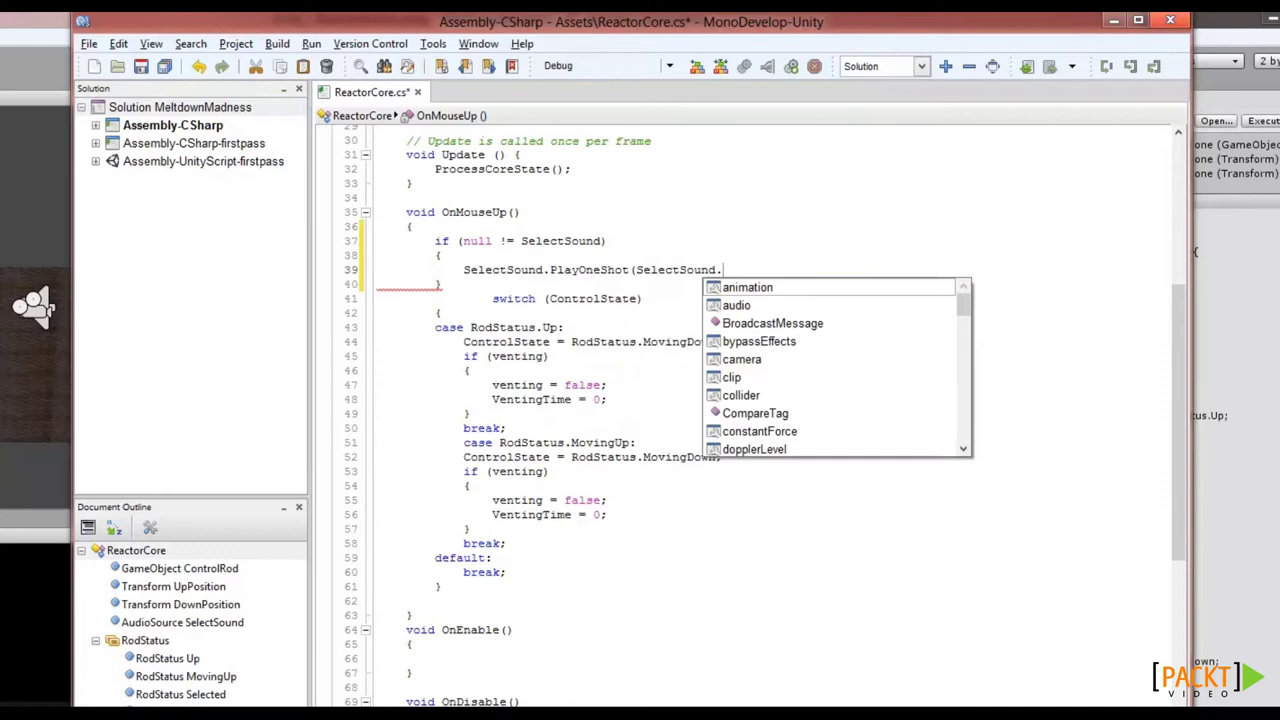
text(Cli);)
key(Down)
key(Return)
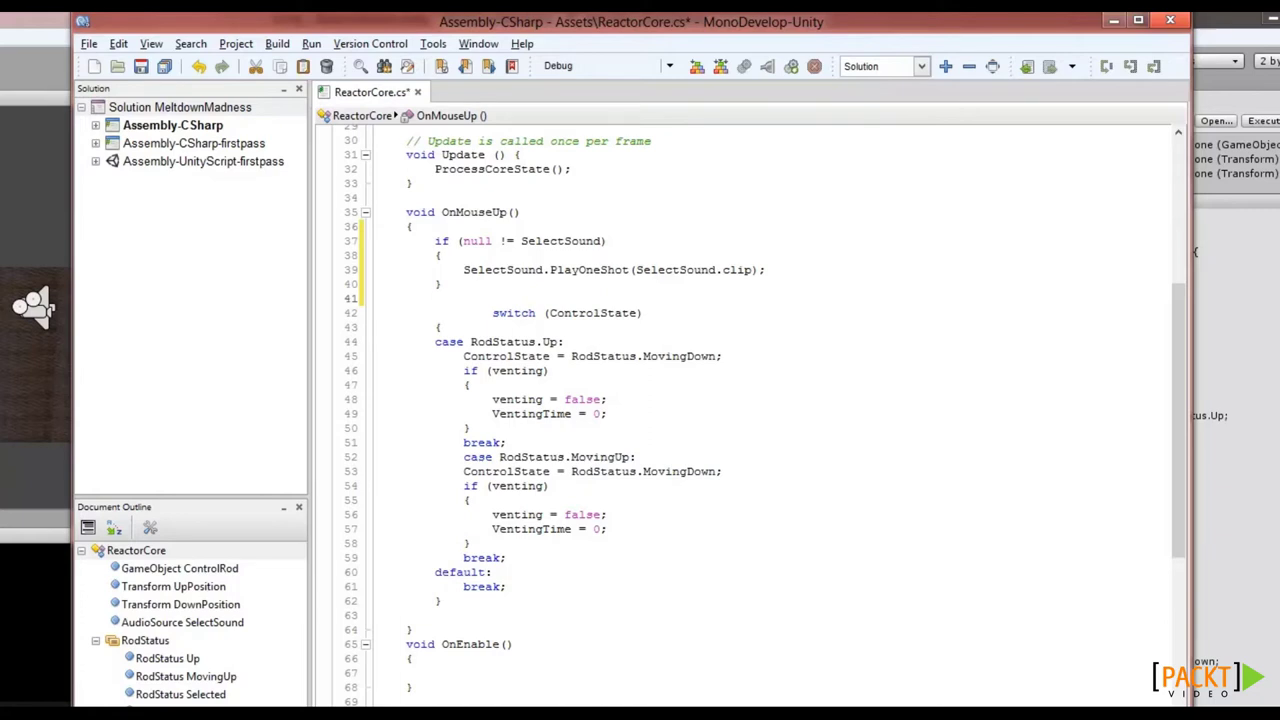
key(ctrl+s)
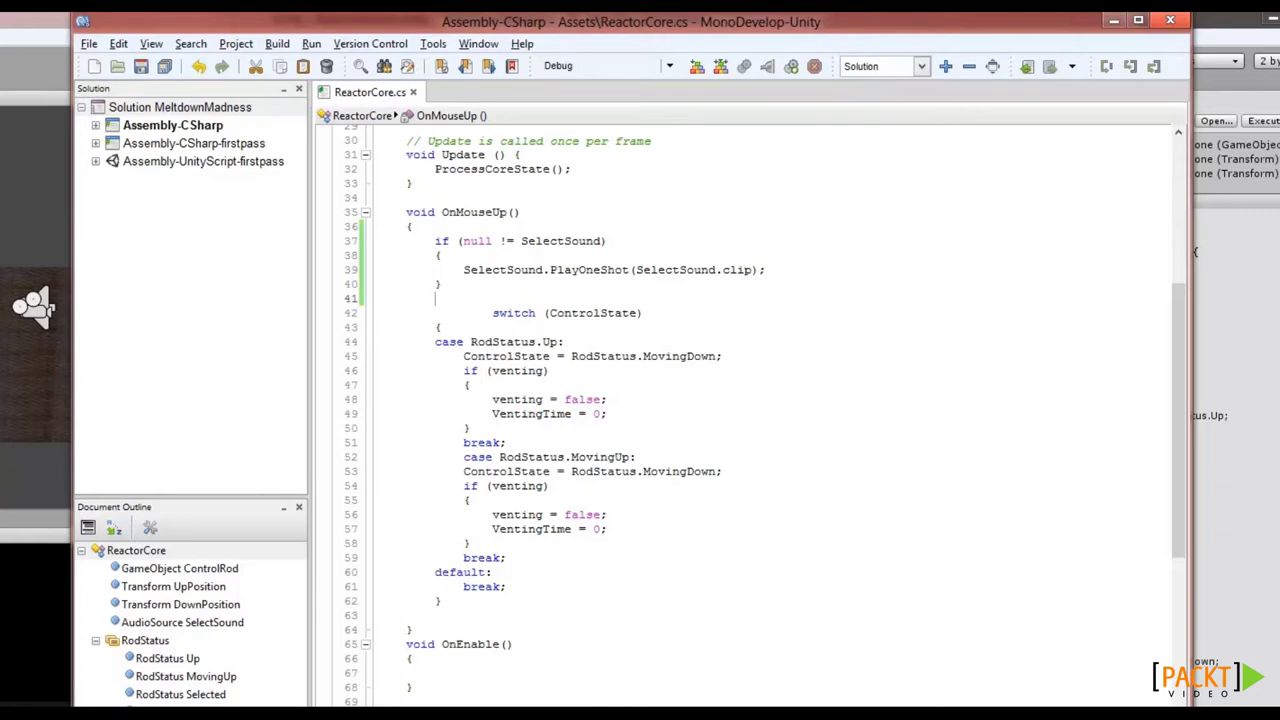
Drag the ReactorCore prefab's Audio Source component onto its own Select Sound field.
key(alt+Tab)
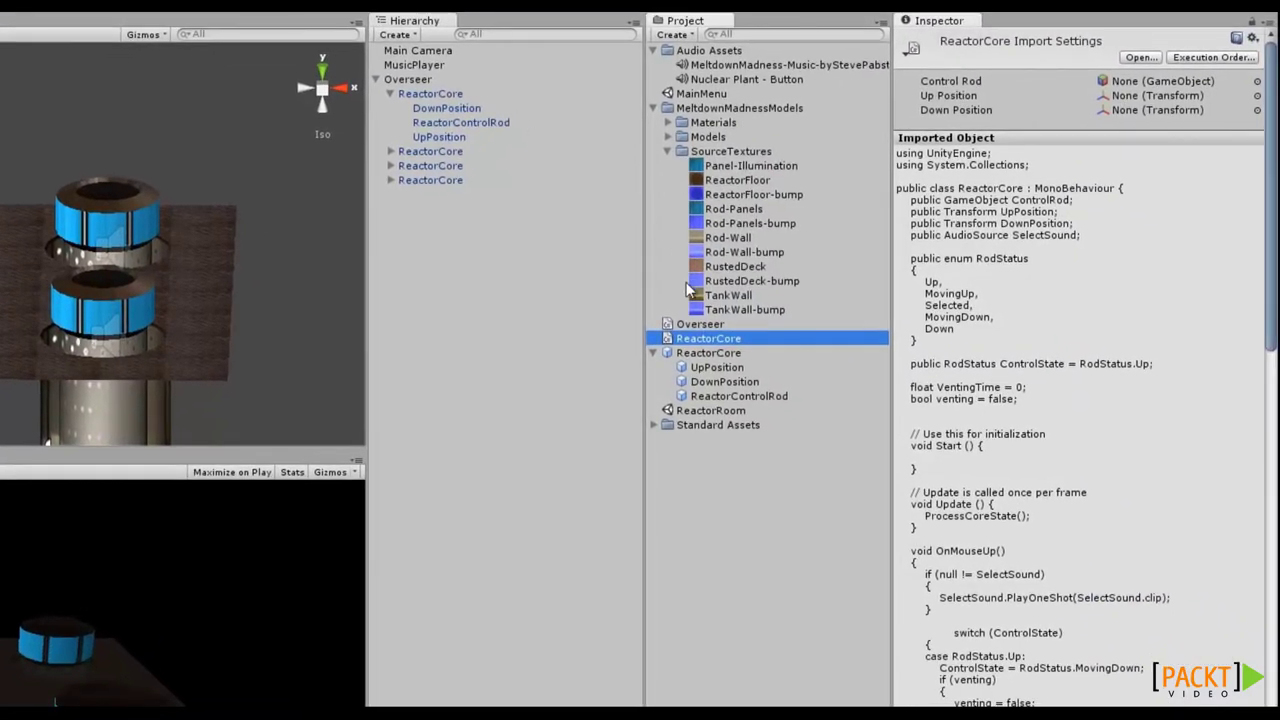
click(708, 353)
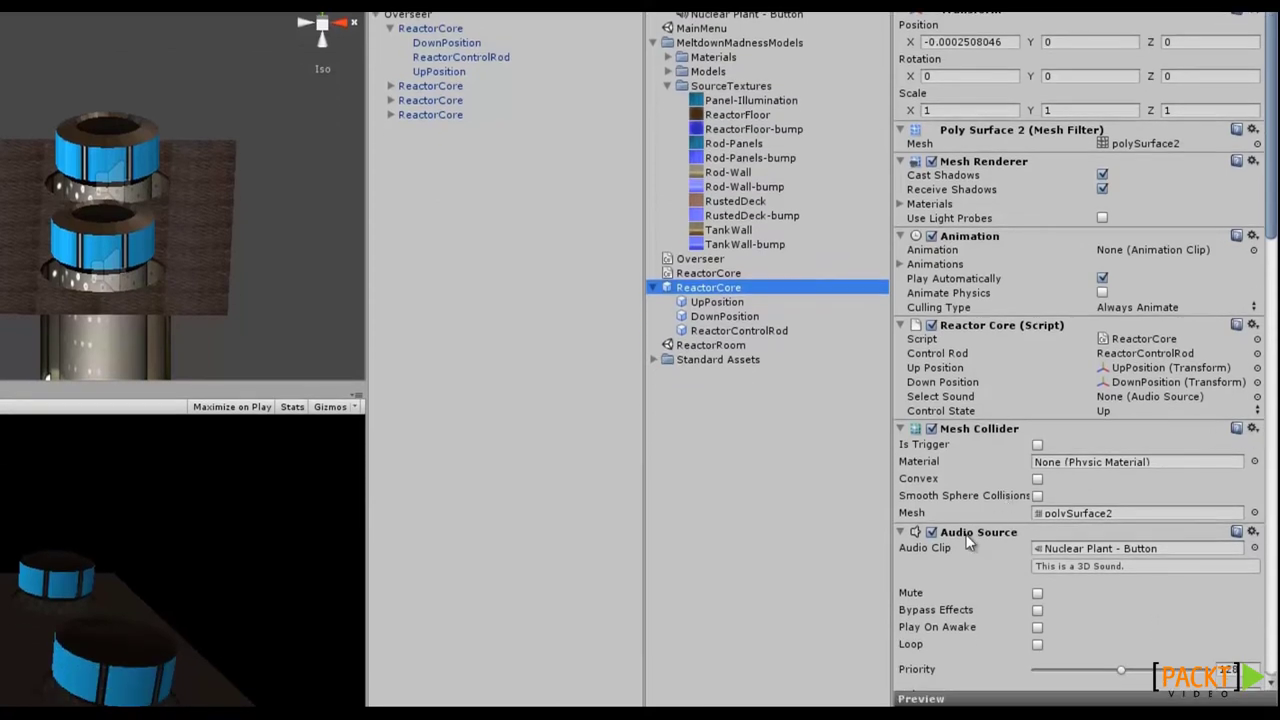
drag(968, 541, 1127, 396)
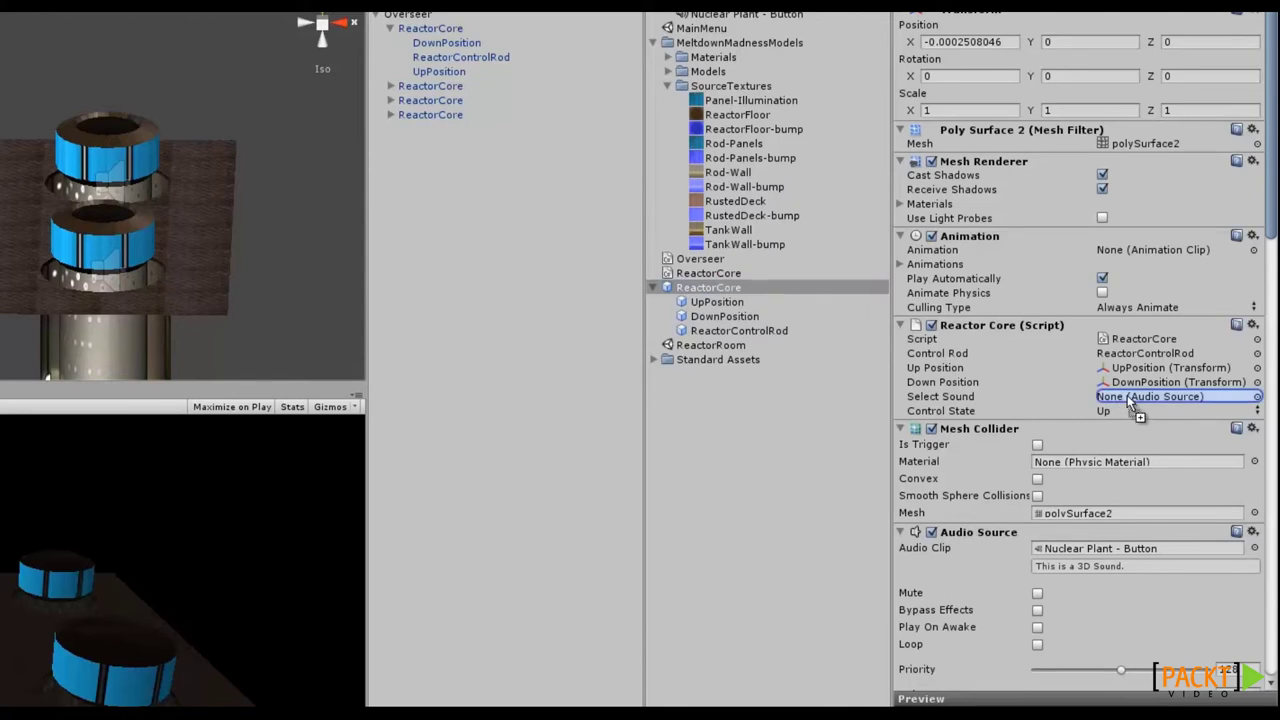
drag(1127, 395, 1126, 395)
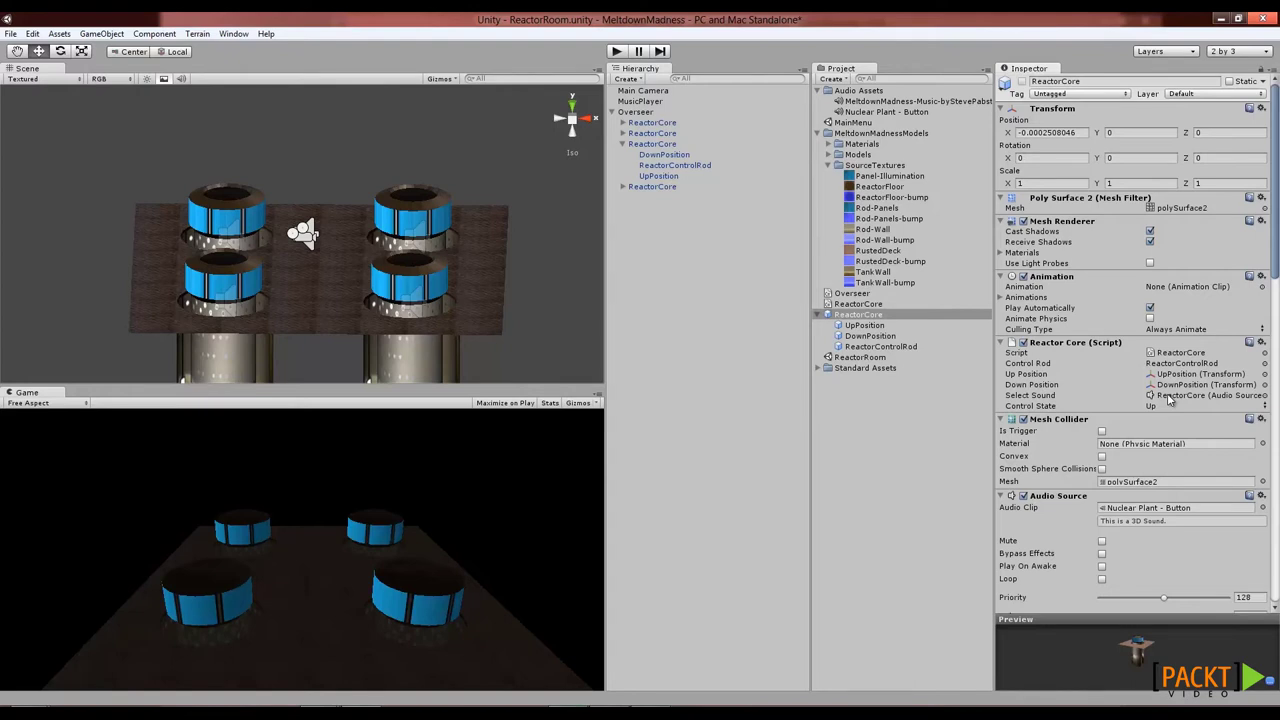
Save the scene, play-test by clicking four reactor cores for the select sound, then open Overseer.cs.
key(ctrl+s)
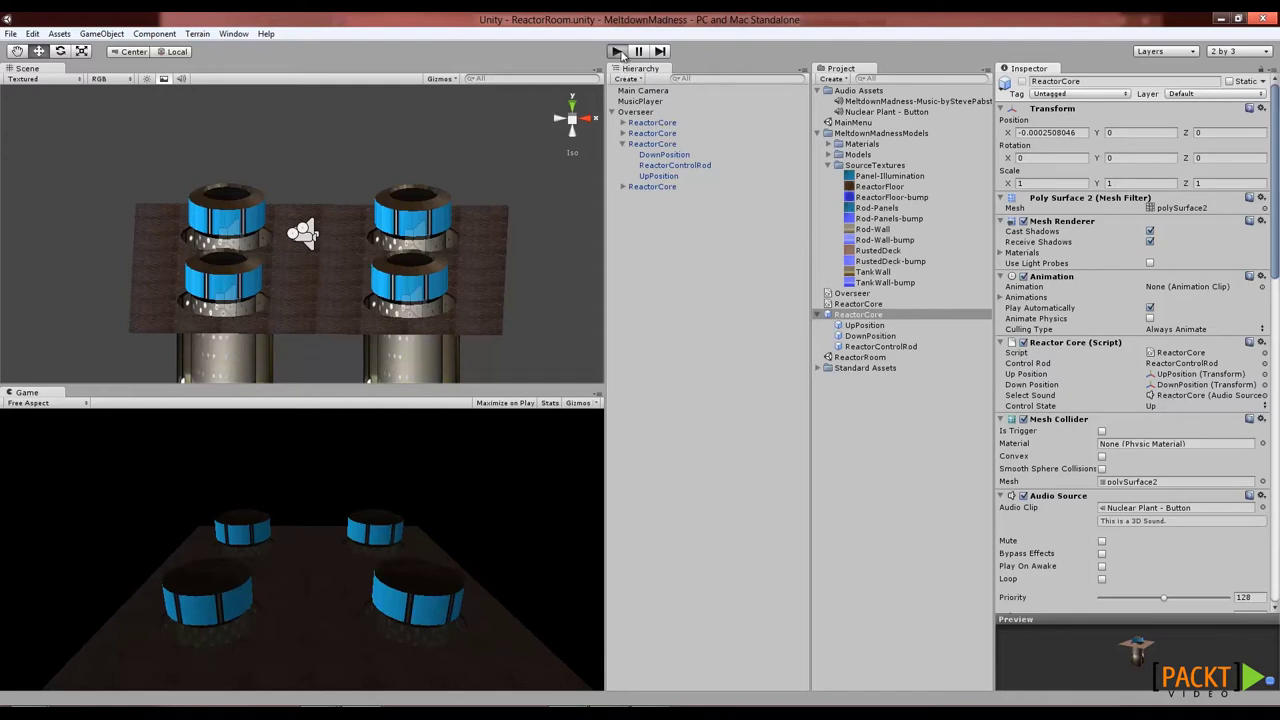
click(617, 51)
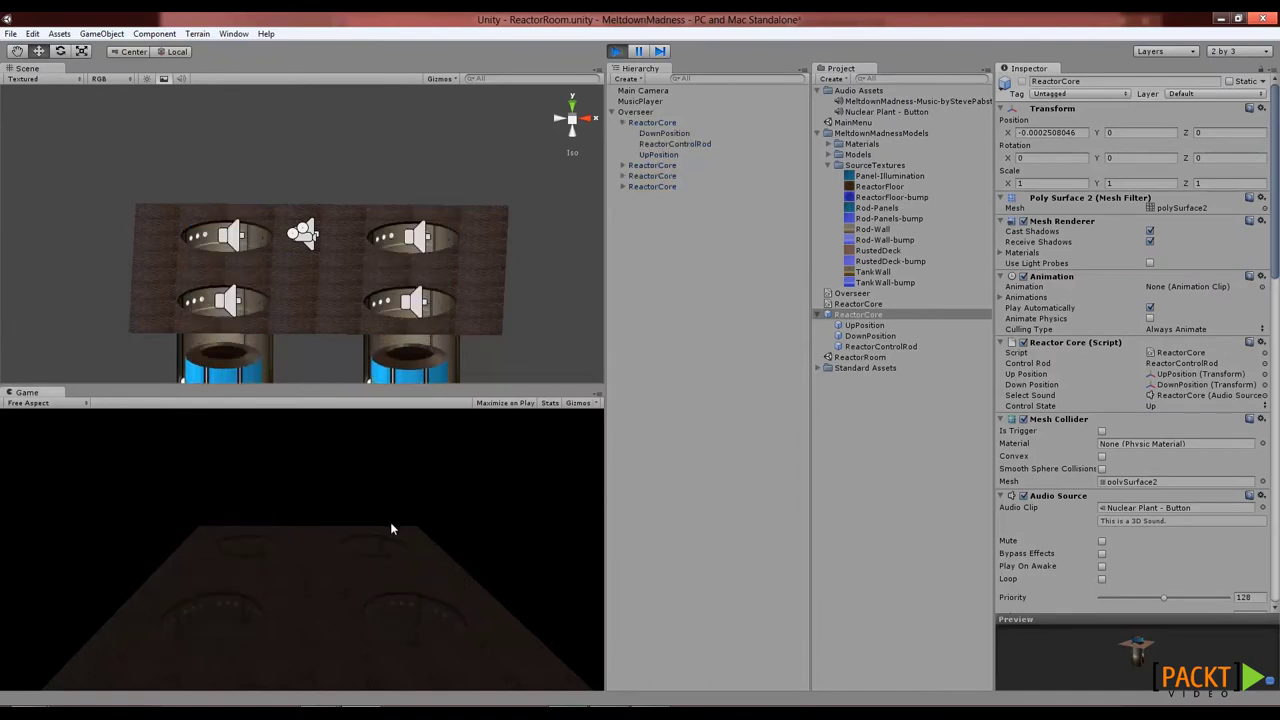
click(390, 590)
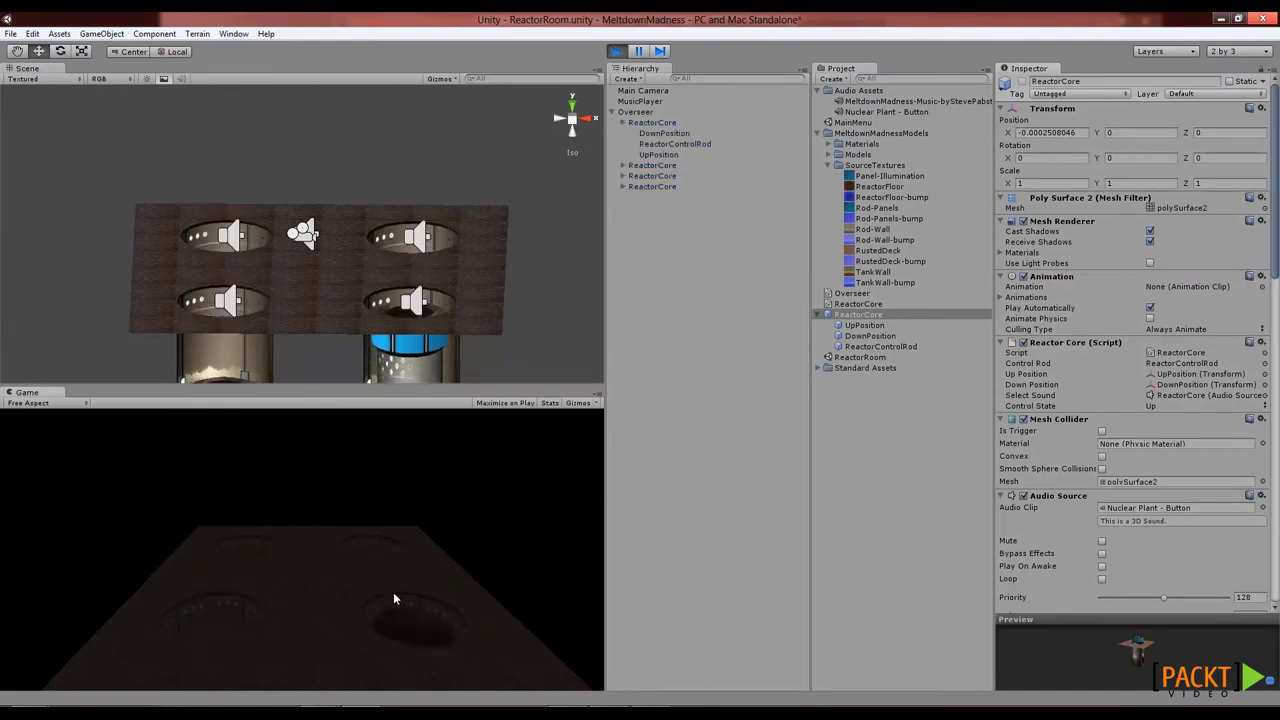
click(407, 612)
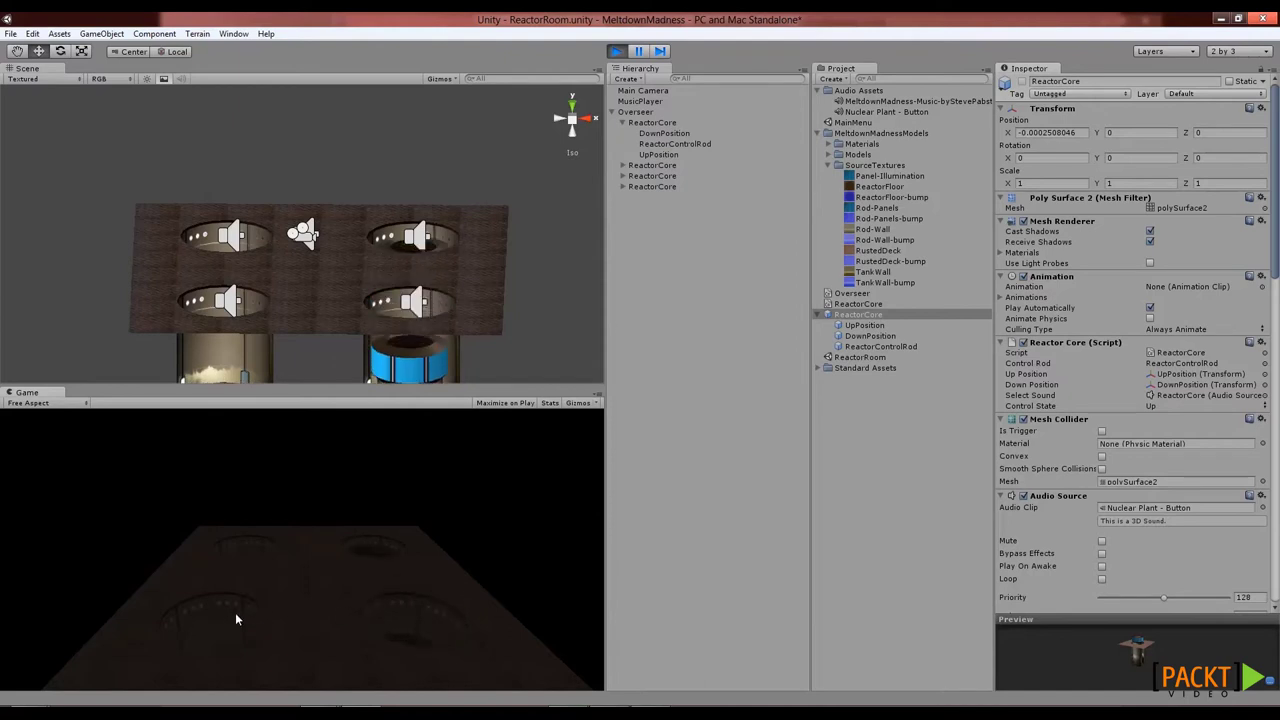
click(368, 548)
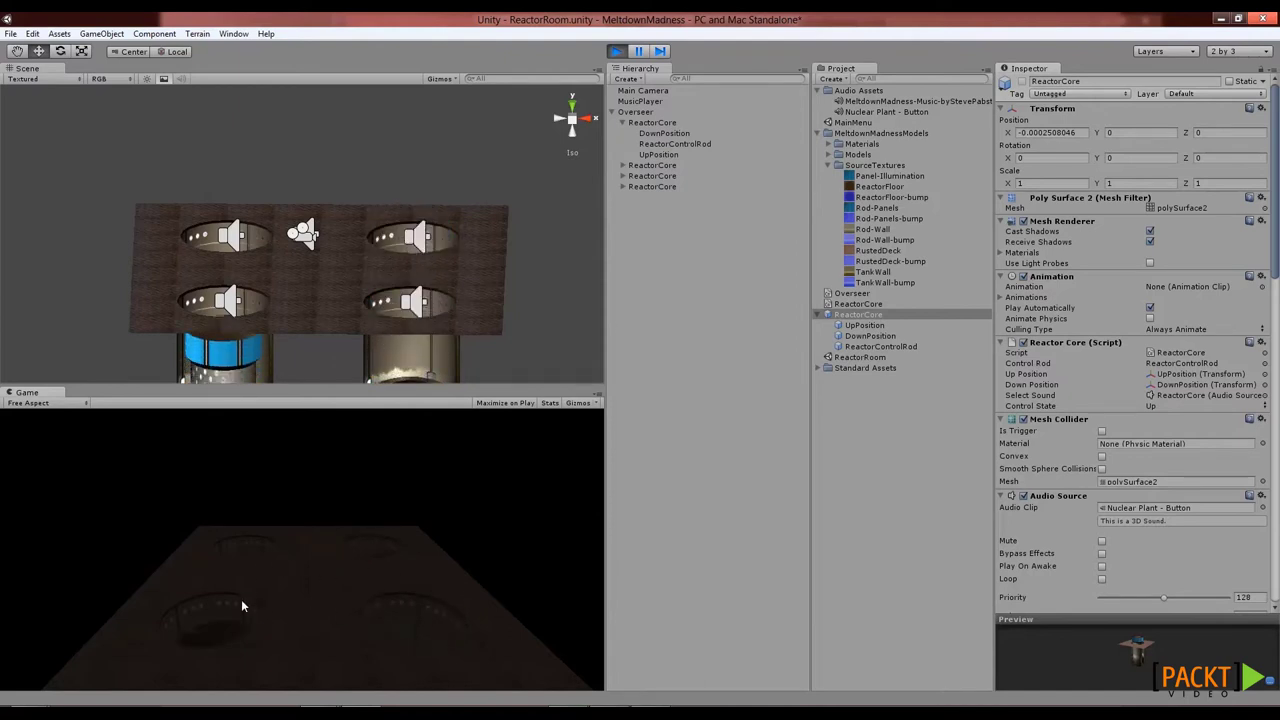
click(220, 632)
click(617, 51)
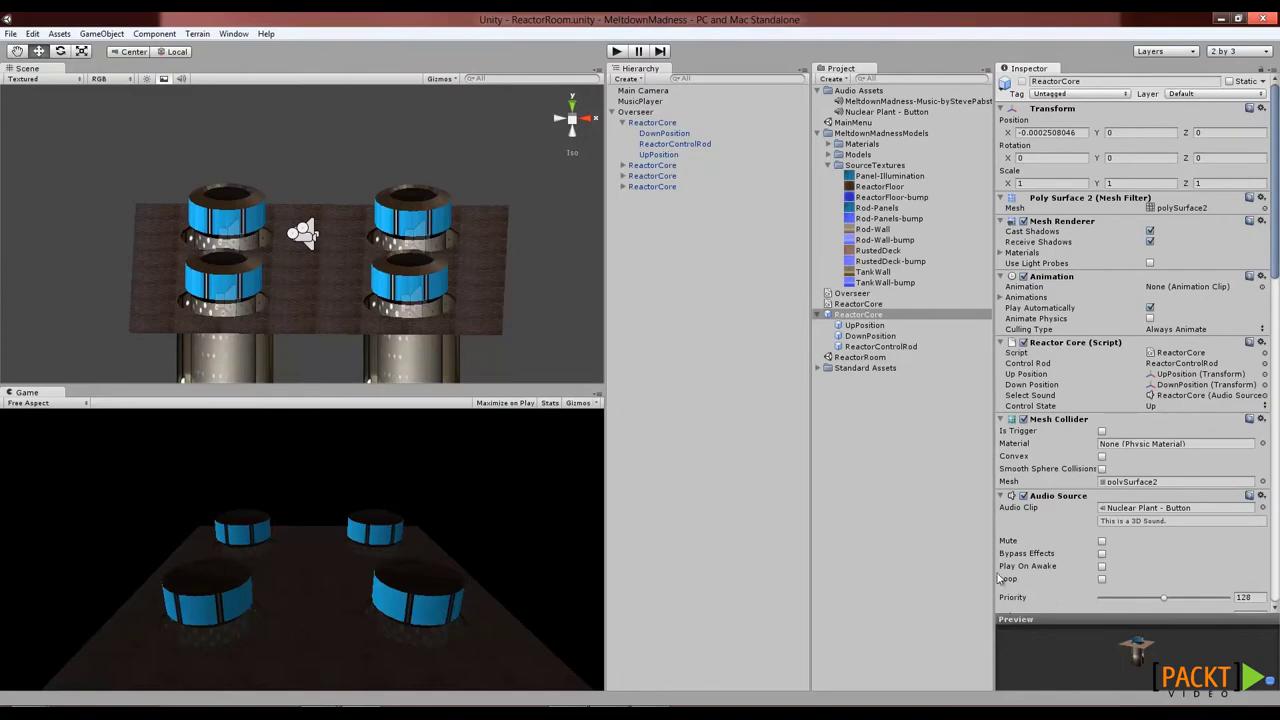
click(853, 293)
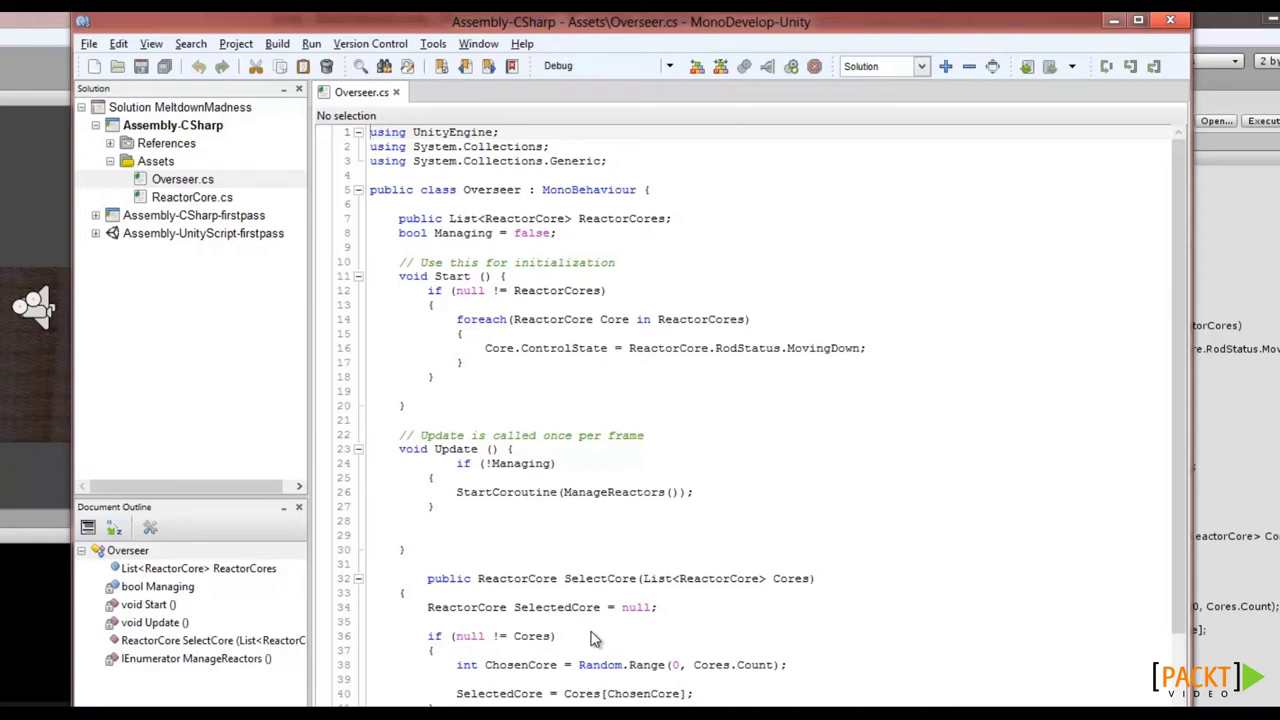
Paste a volume(bool up) method and a ProcessKeyInput() method above the Start comment in Overseer.cs.
click(454, 248)
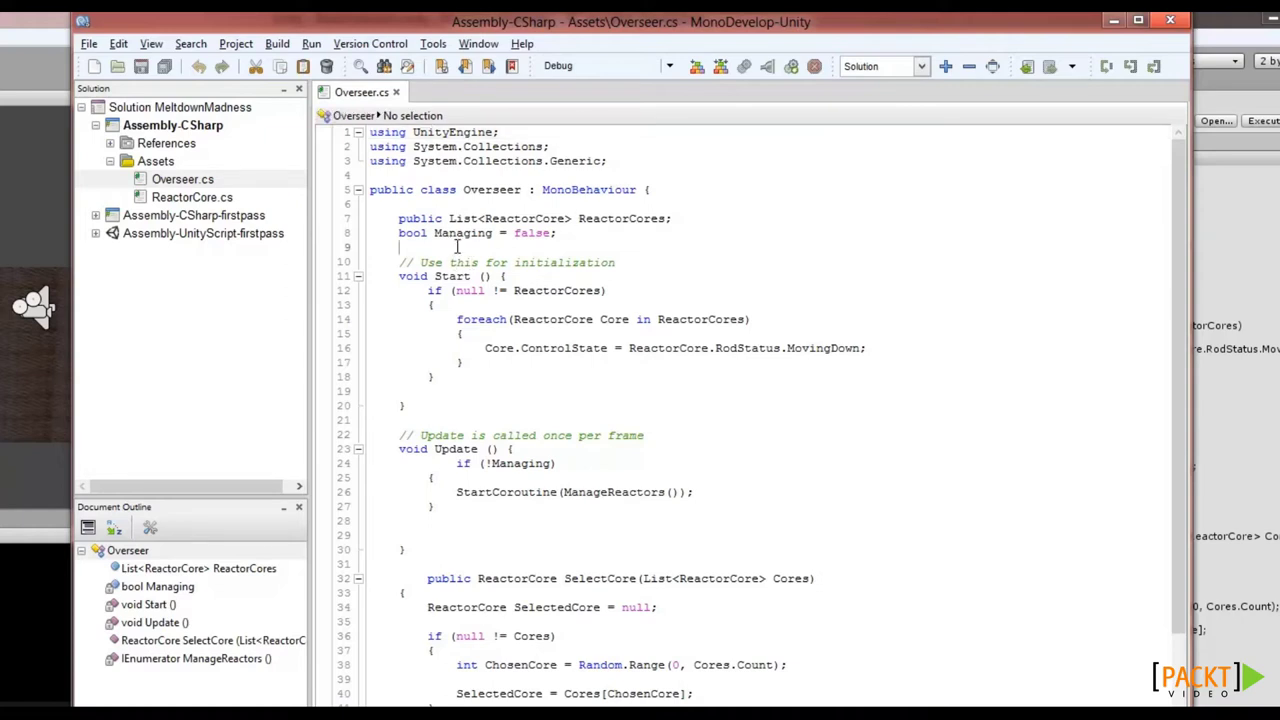
key(Return)
key(Return)
key(Up)
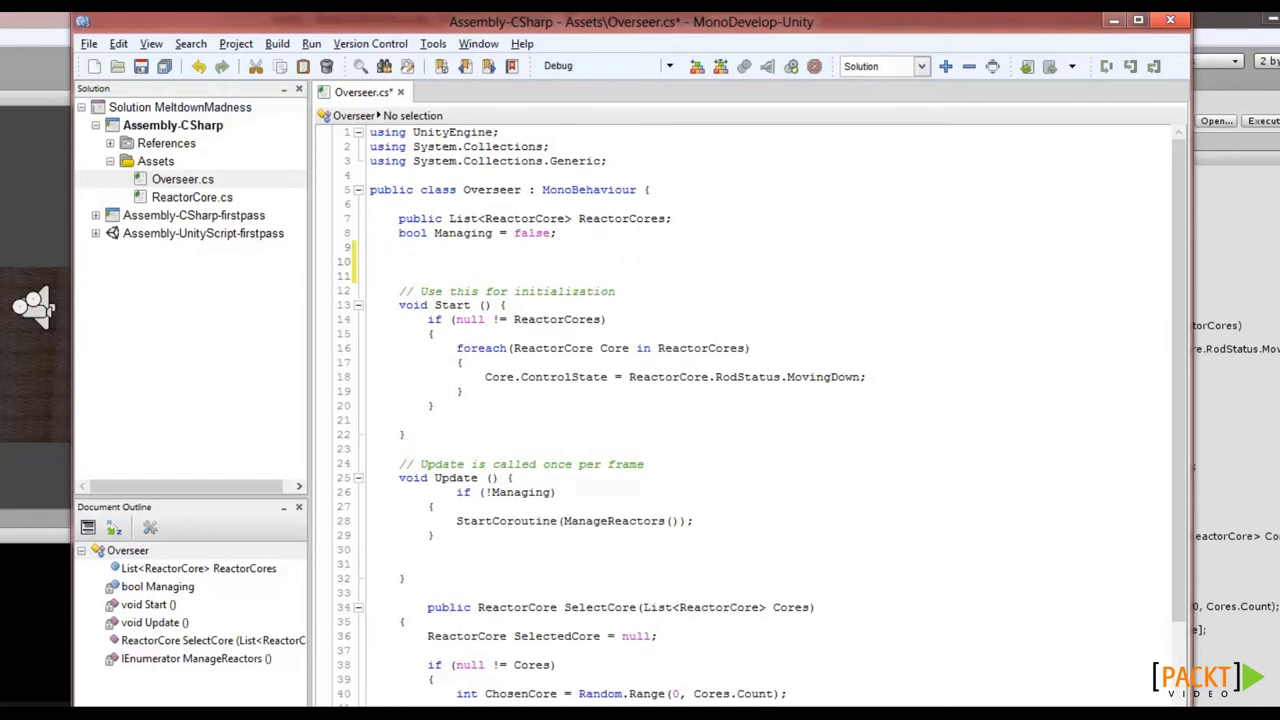
text(void volume(bool up) { 	float volume = AudioListener.volume; 	if (up) 	{ 		volume += 0.0f;  		if (volume > 1.0f) 			volume = 1.0f; 	} 	else 	{ 		volume =- 0.05f;  		if (volume < 0) 			volume = 0; 	}  	AudioListener.volume = volume; })
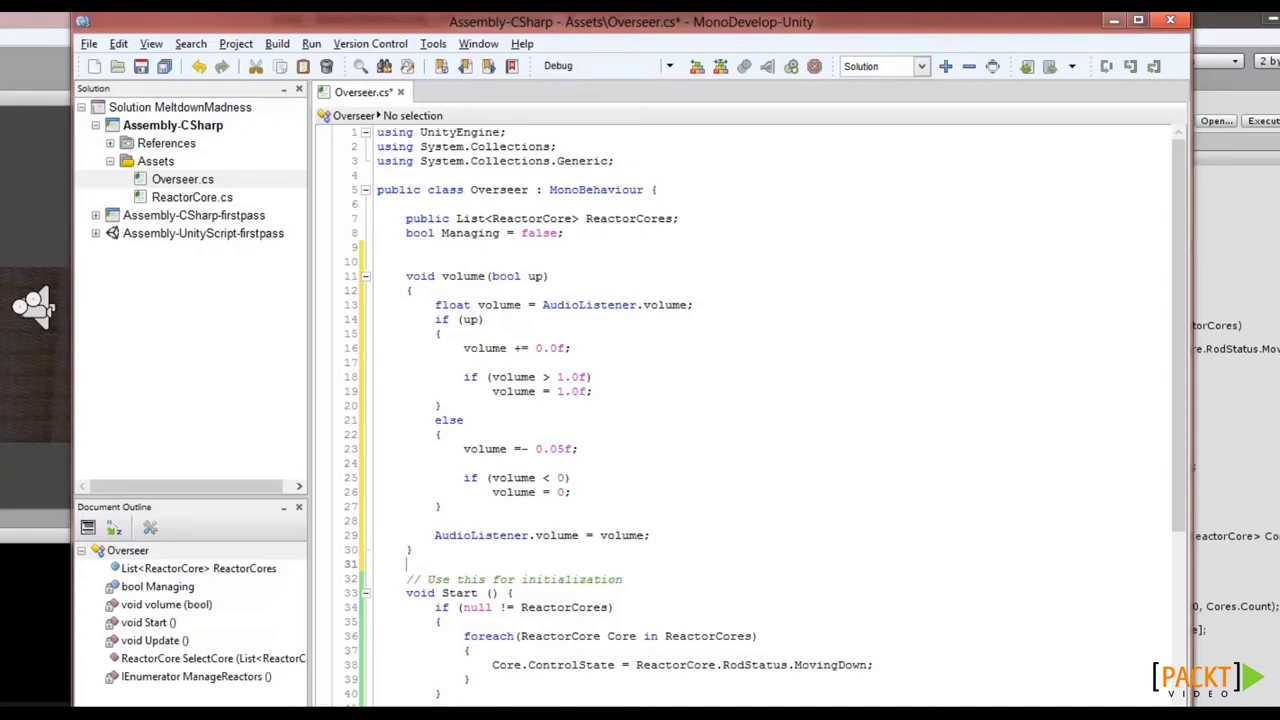
key(Return)
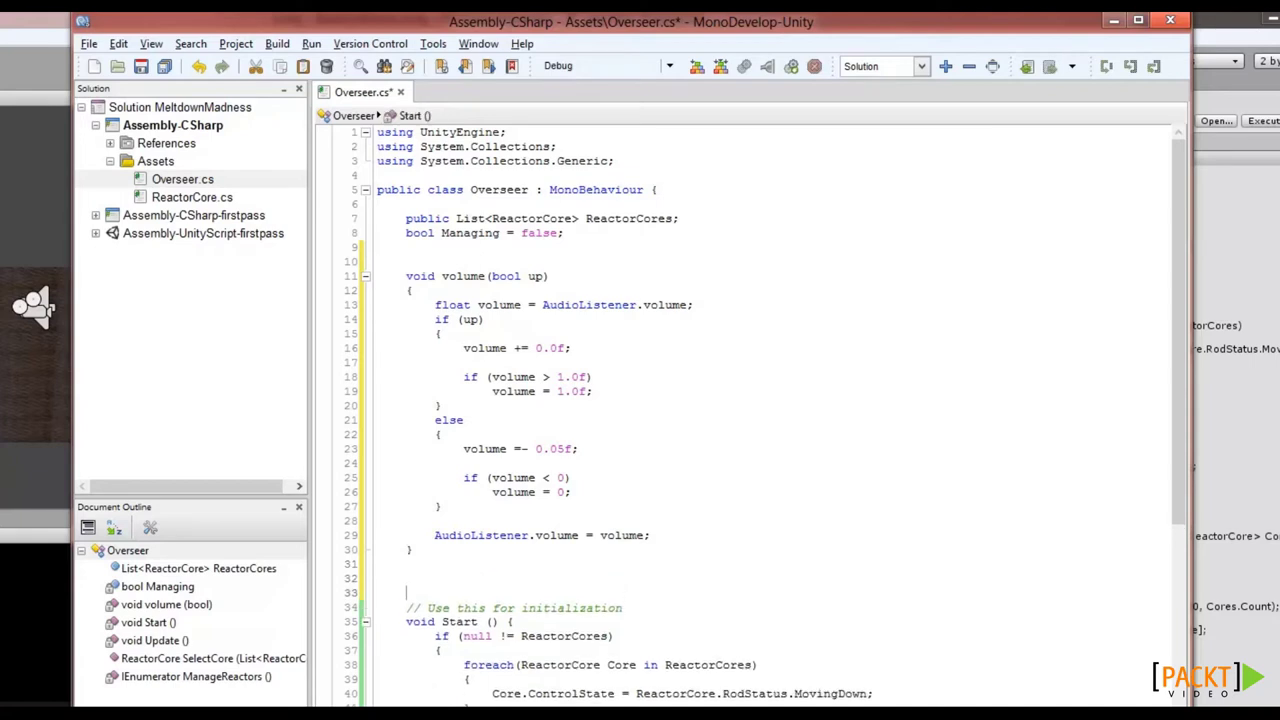
key(ctrl+v)
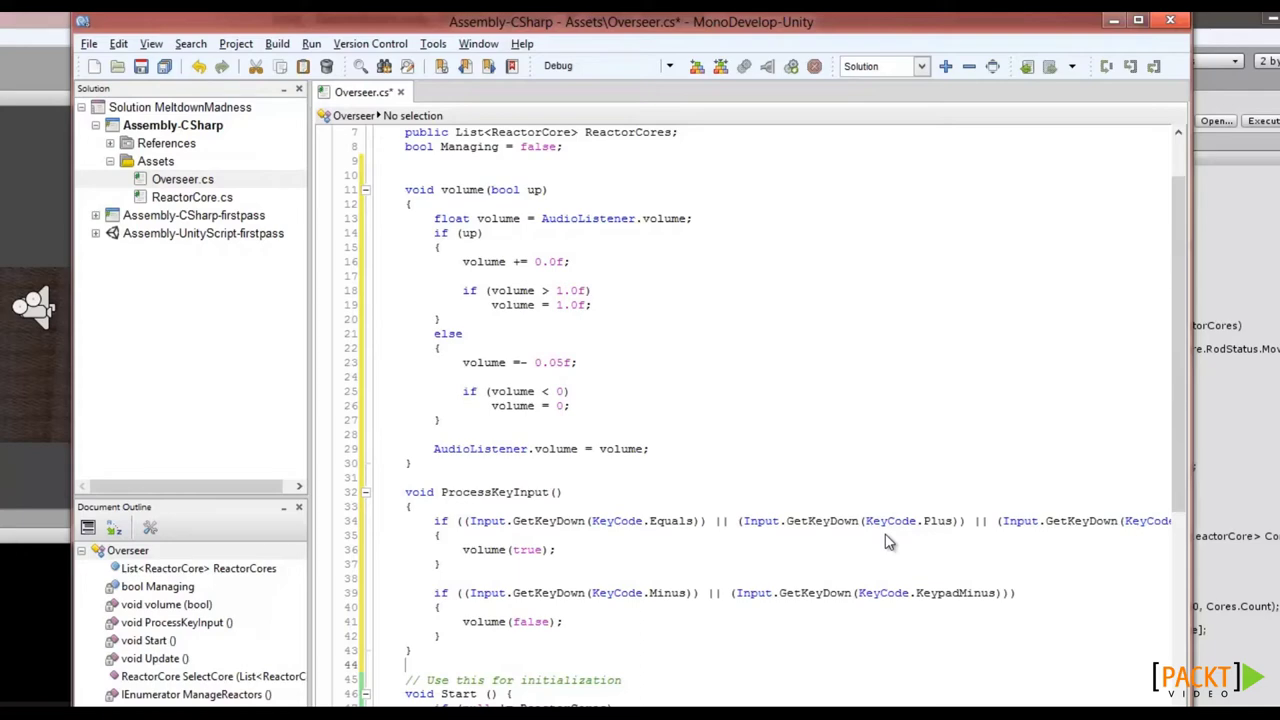
Add a ProcessKeyInput(); call on the empty line inside Update().
scroll(577, 314, down, 20)
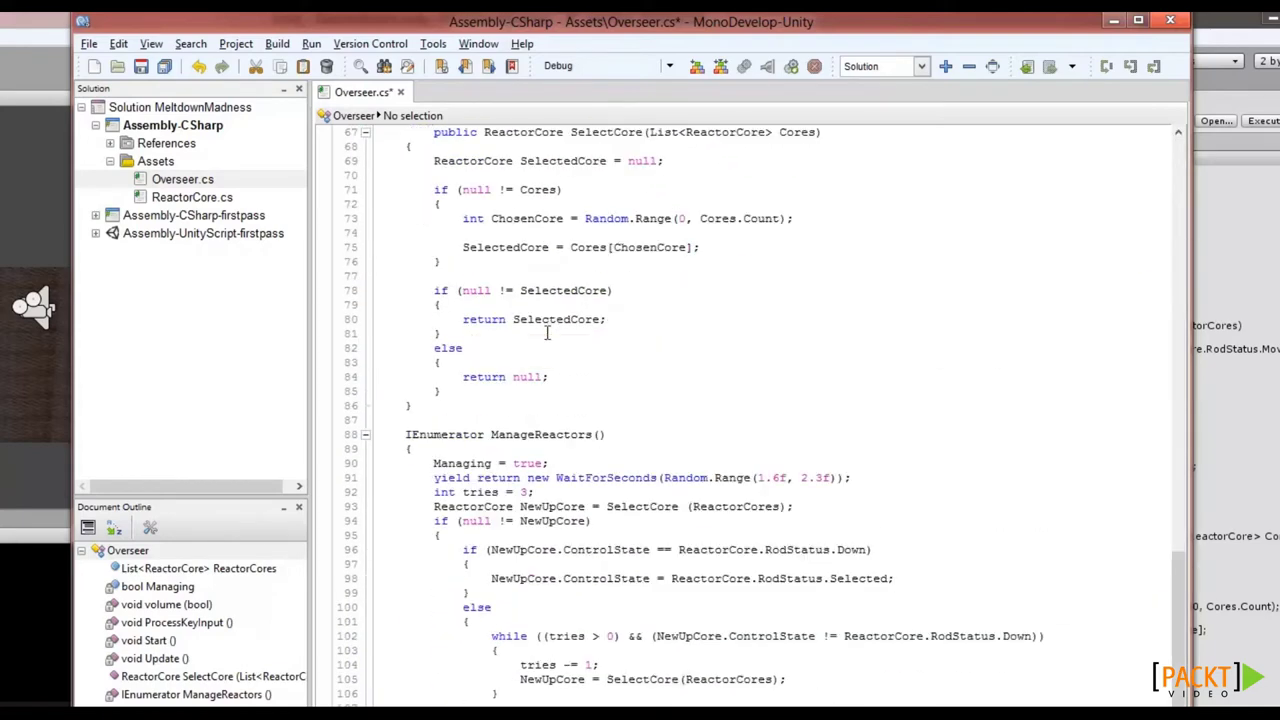
scroll(547, 338, up, 9)
click(622, 496)
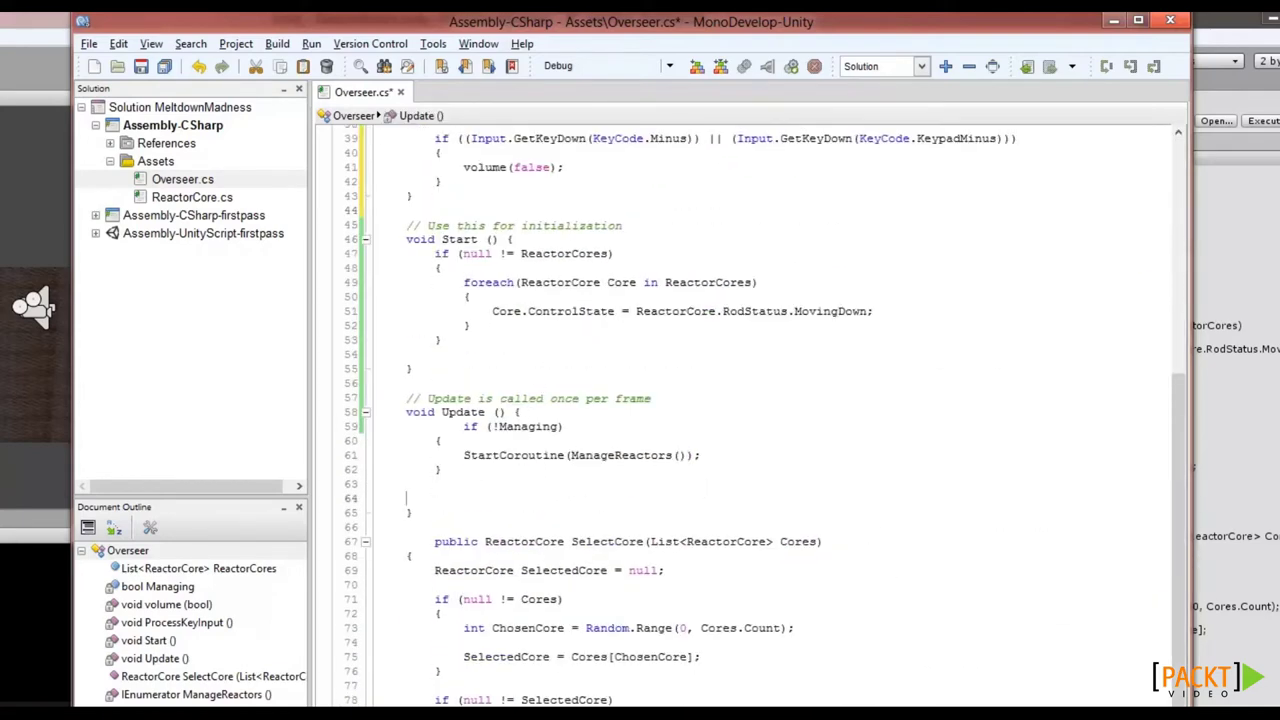
text(Process)
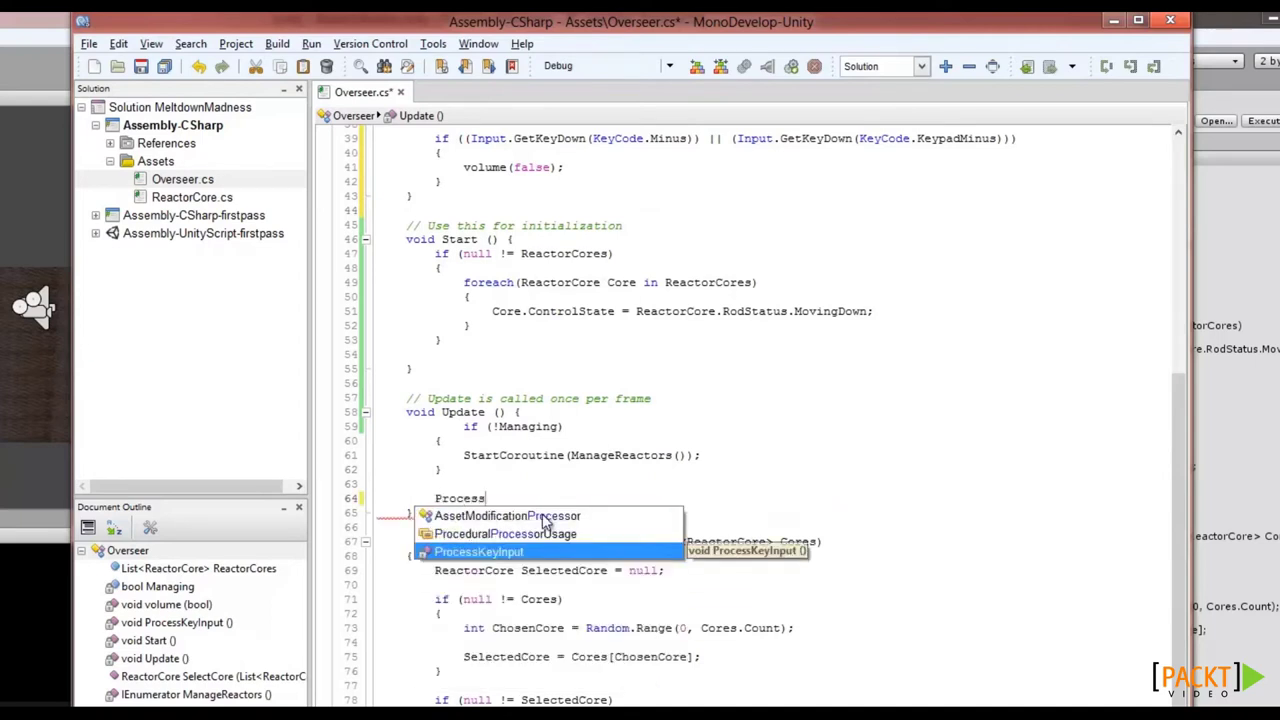
key(Return)
text(();)
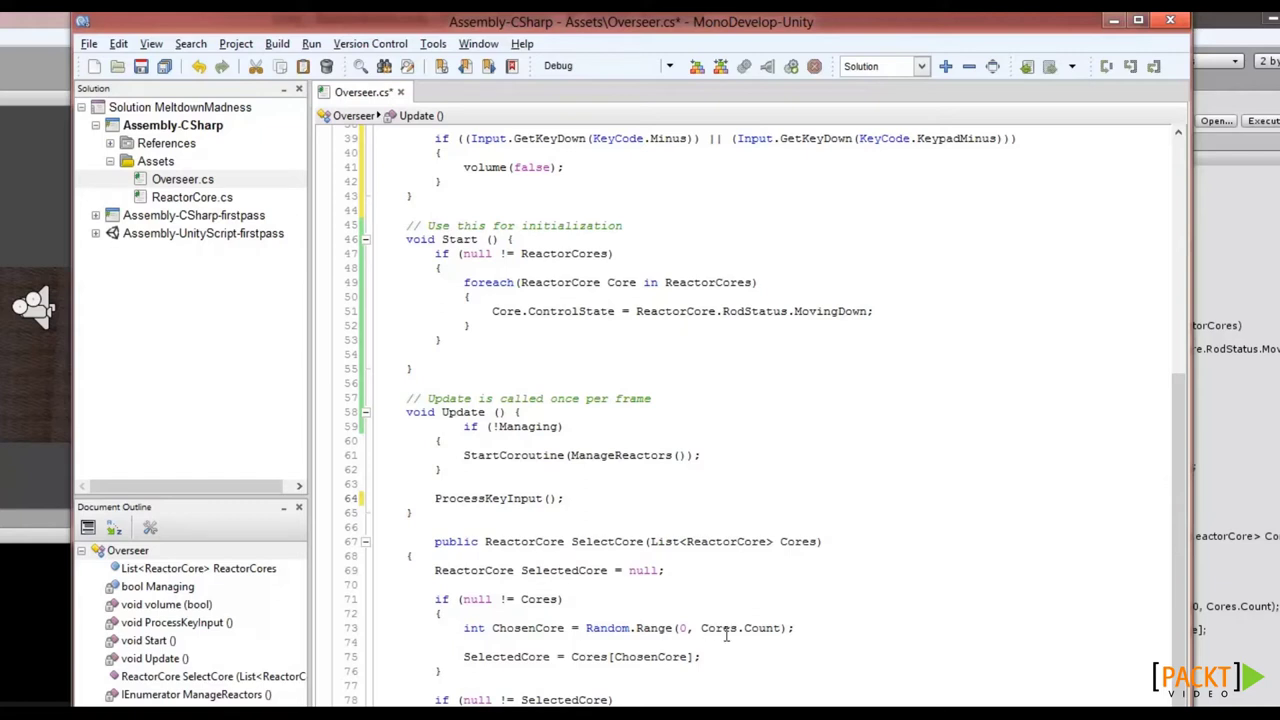
scroll(612, 625, up, 13)
click(422, 245)
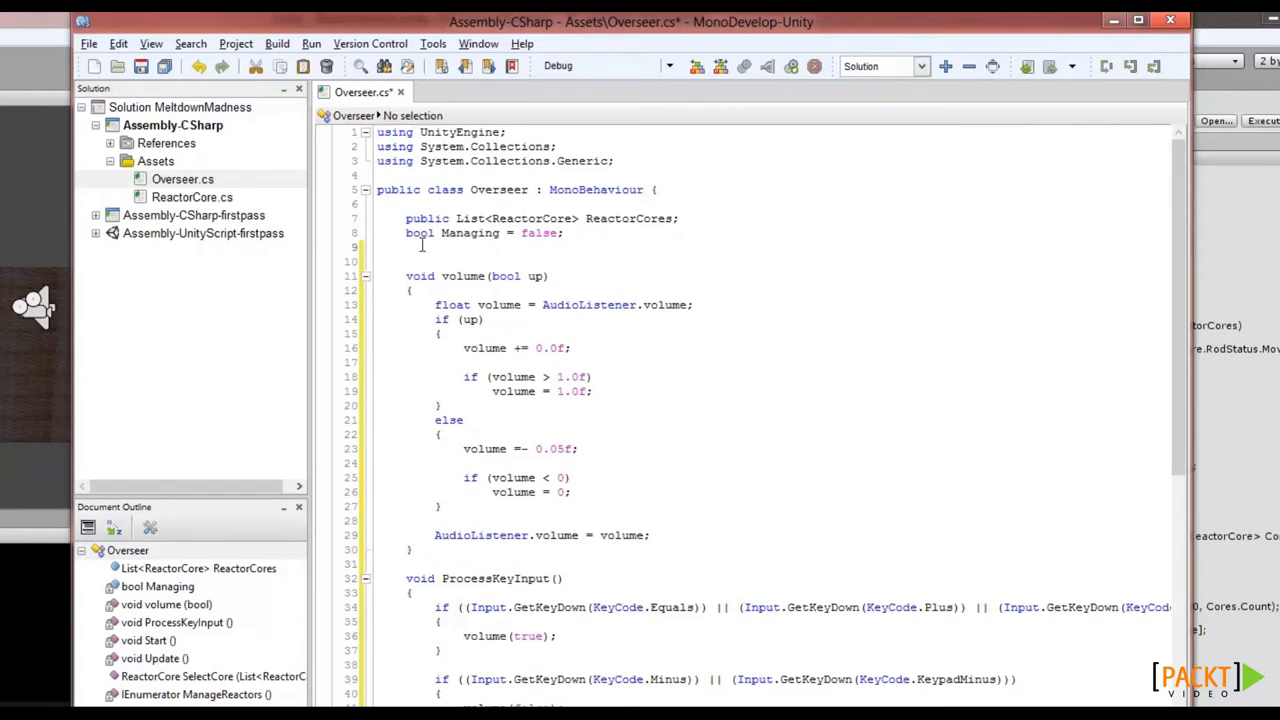
Add a public AudioSource MusicPlayer field and paste a MusicManager() method after ProcessKeyInput().
text(public AudioSource)
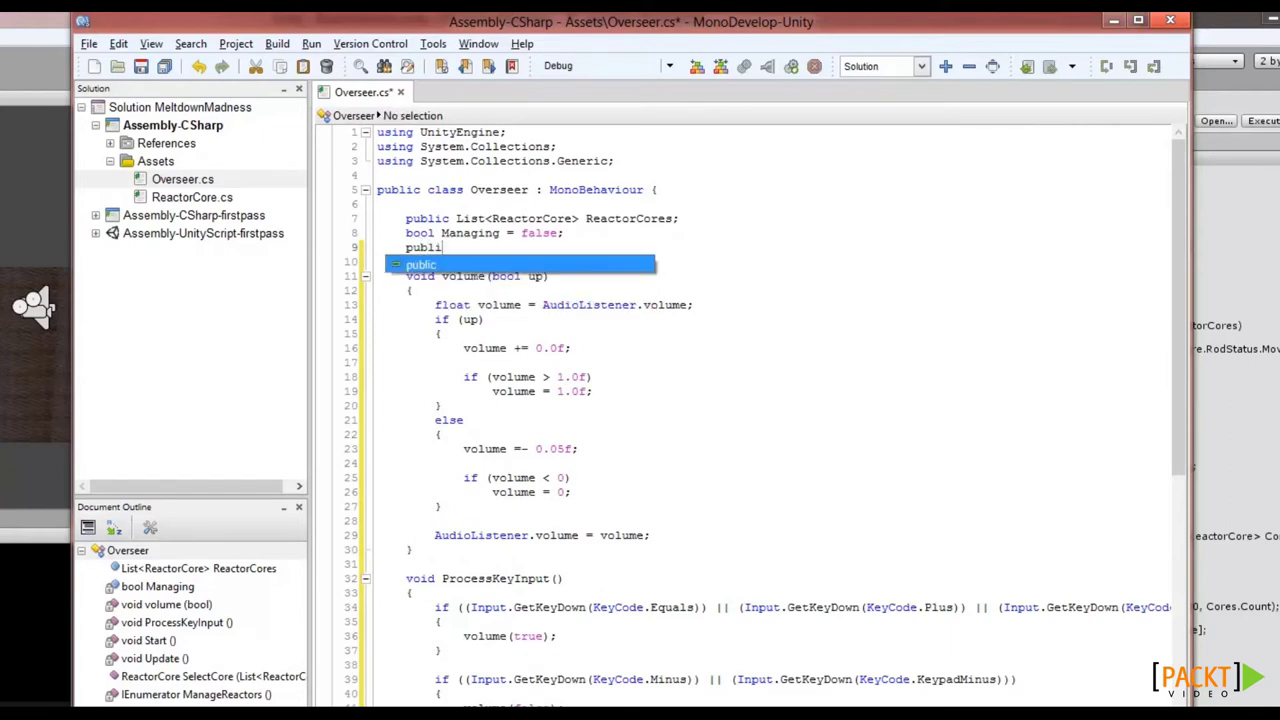
text( MusicPlayer;)
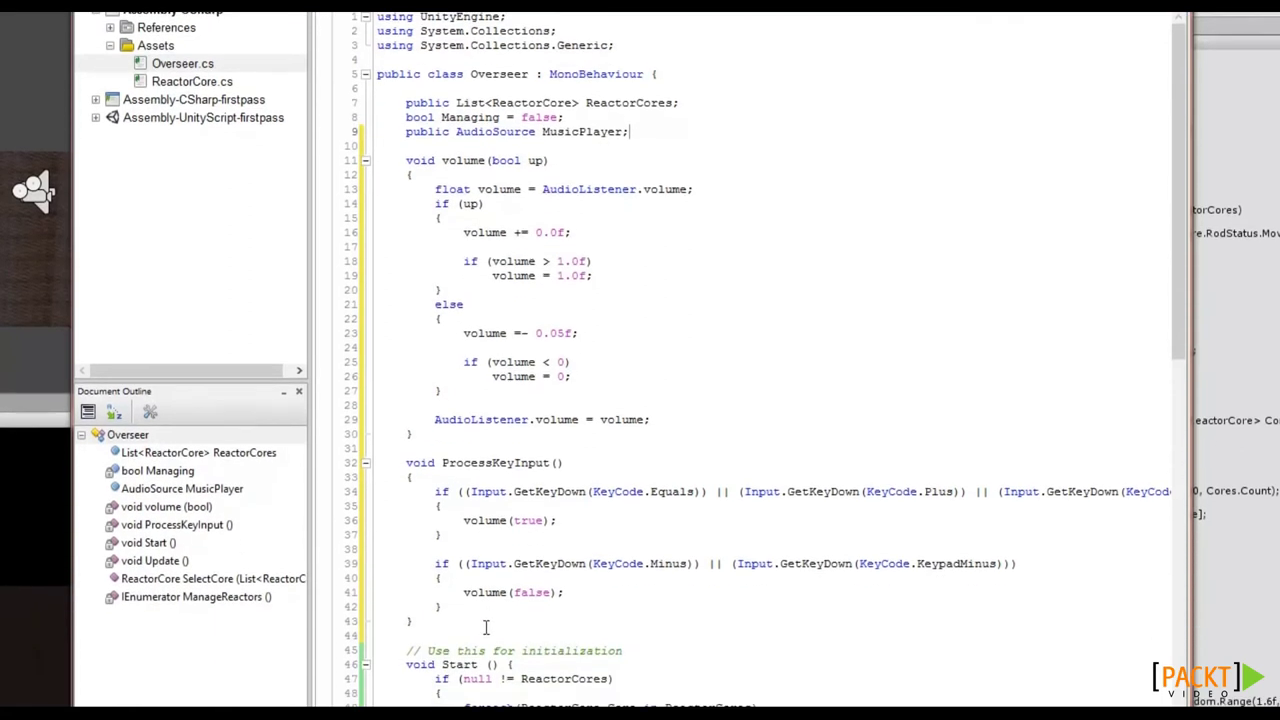
click(451, 637)
key(Return)
key(Return)
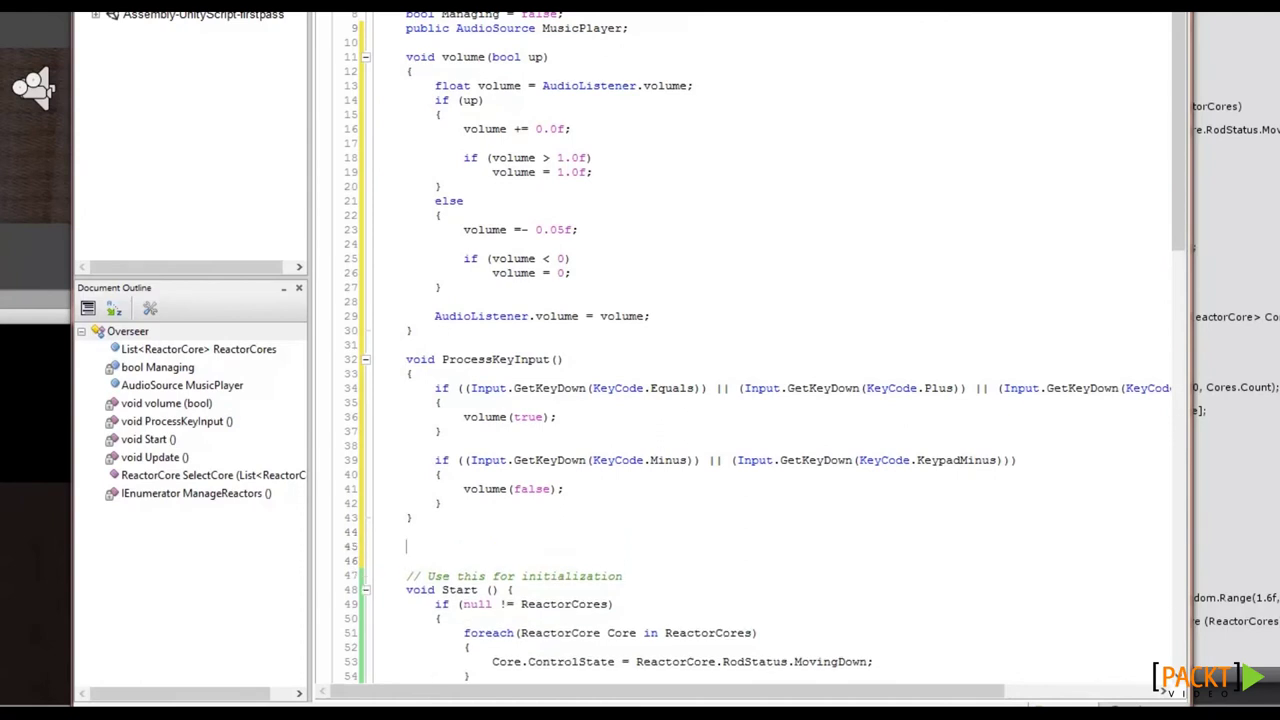
text(void MusicManager() {     if (null != MusicPlayer)     {         if (MusicPlayer.isPlaying)         {             MusicPlayer.Stop ();         }         else         {             MusicPlayer.Play ();         }     } })
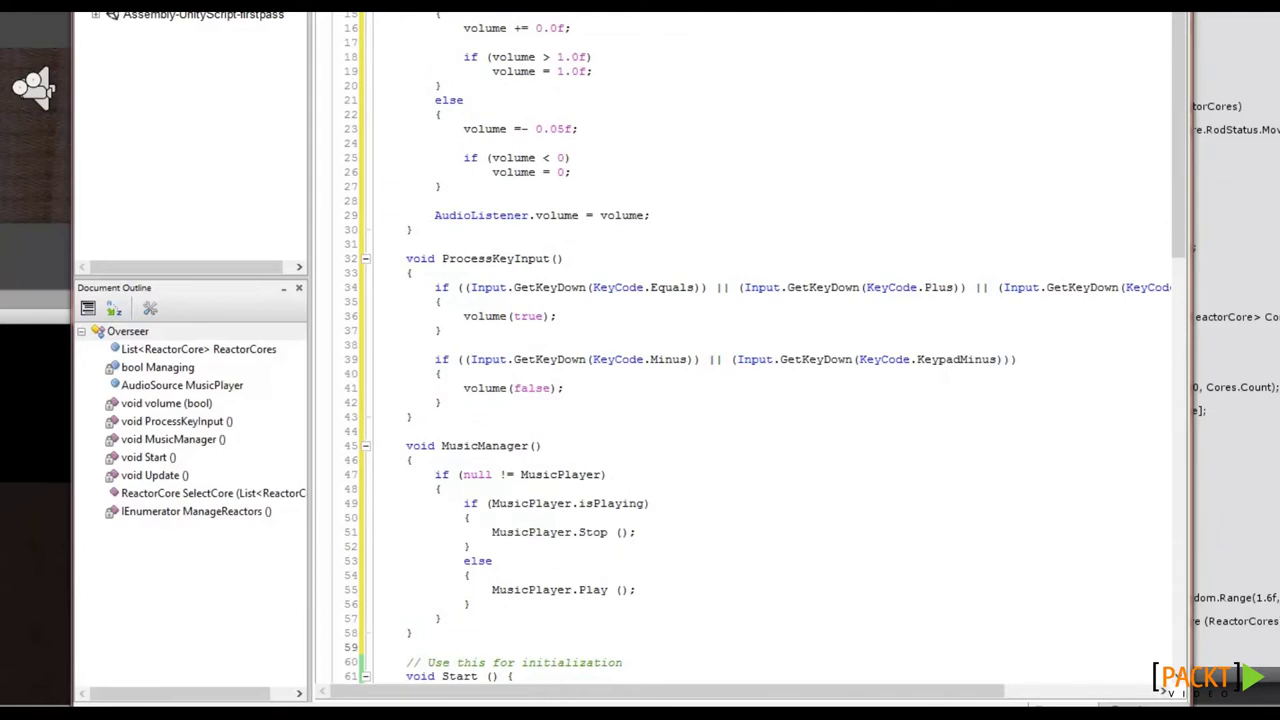
In ProcessKeyInput(), call MusicManager() when Input.GetKeyDown(KeyCode.Space) is true.
click(528, 390)
click(442, 402)
key(Return)
key(Return)
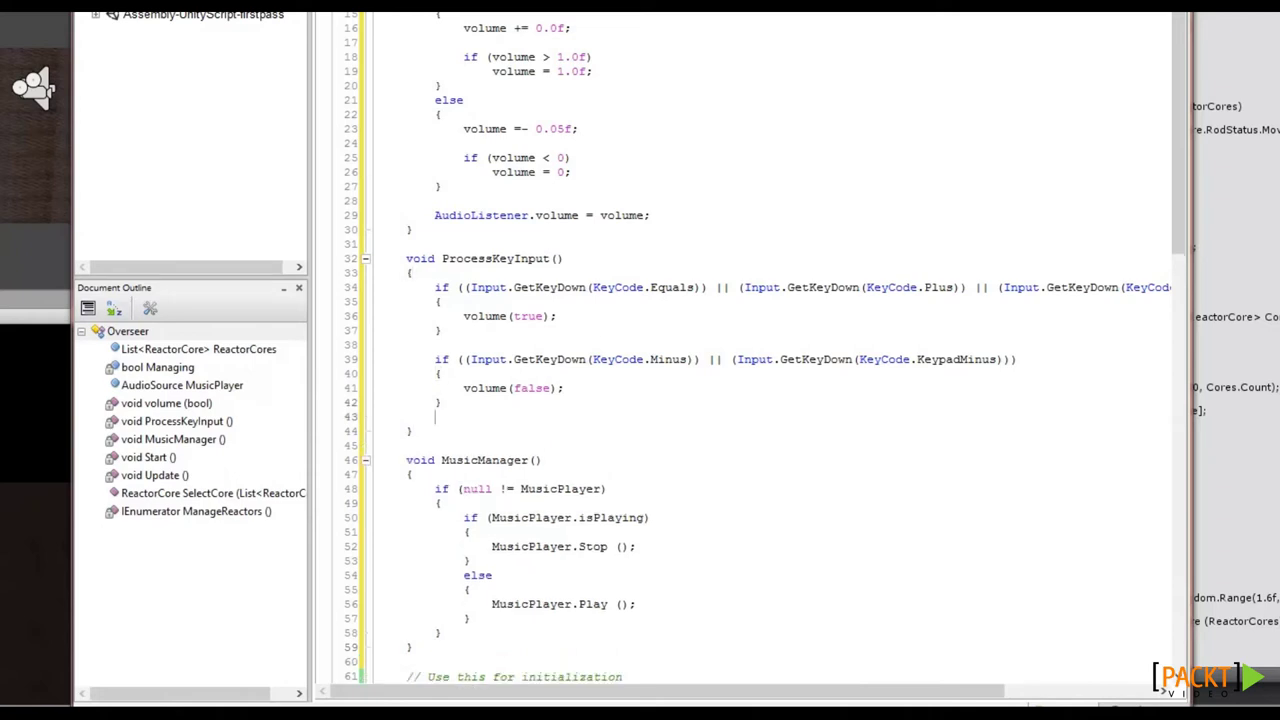
text(if (Input.GetKeyDown(key)
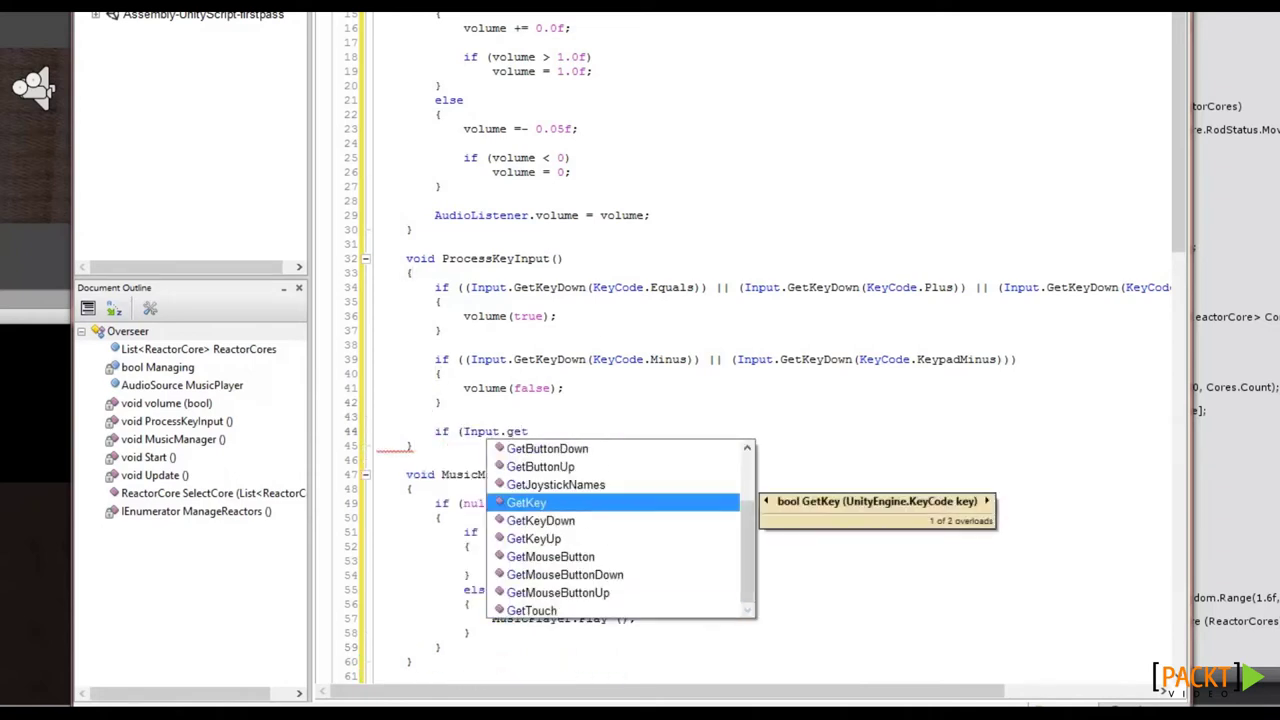
text(.Space))
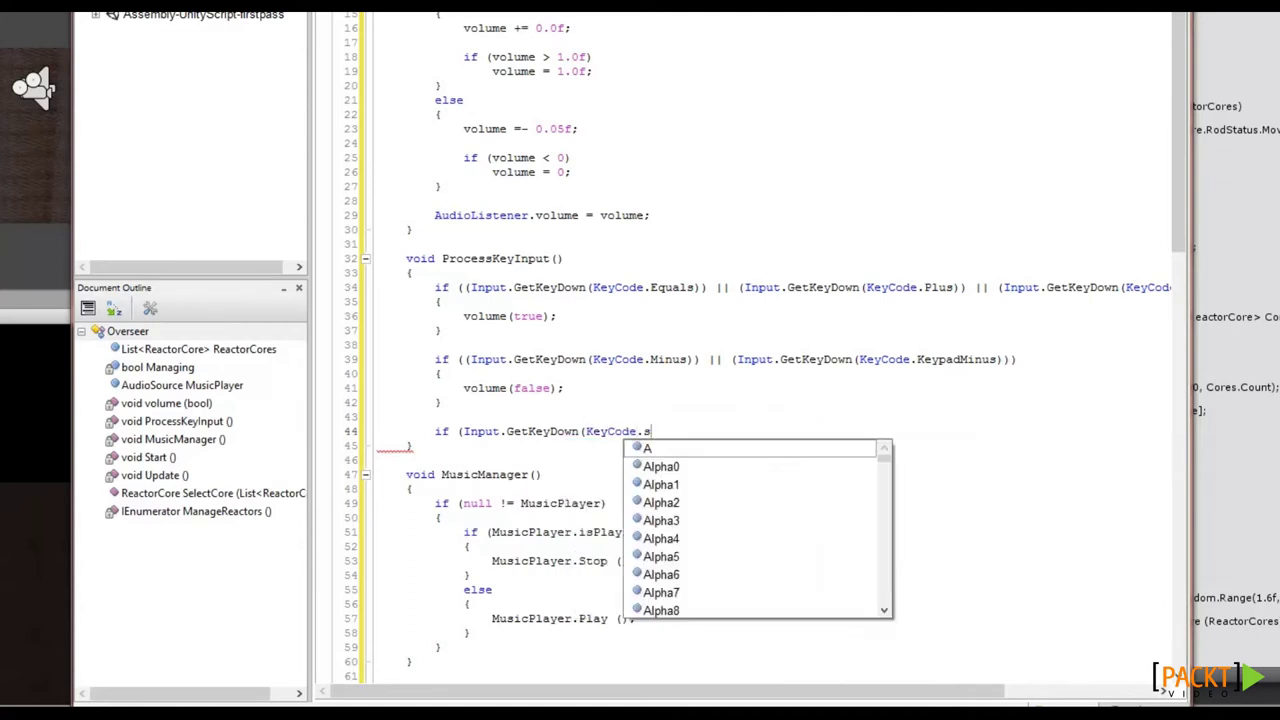
key(Return)
text({)
key(Return)
text(MusicManager();)
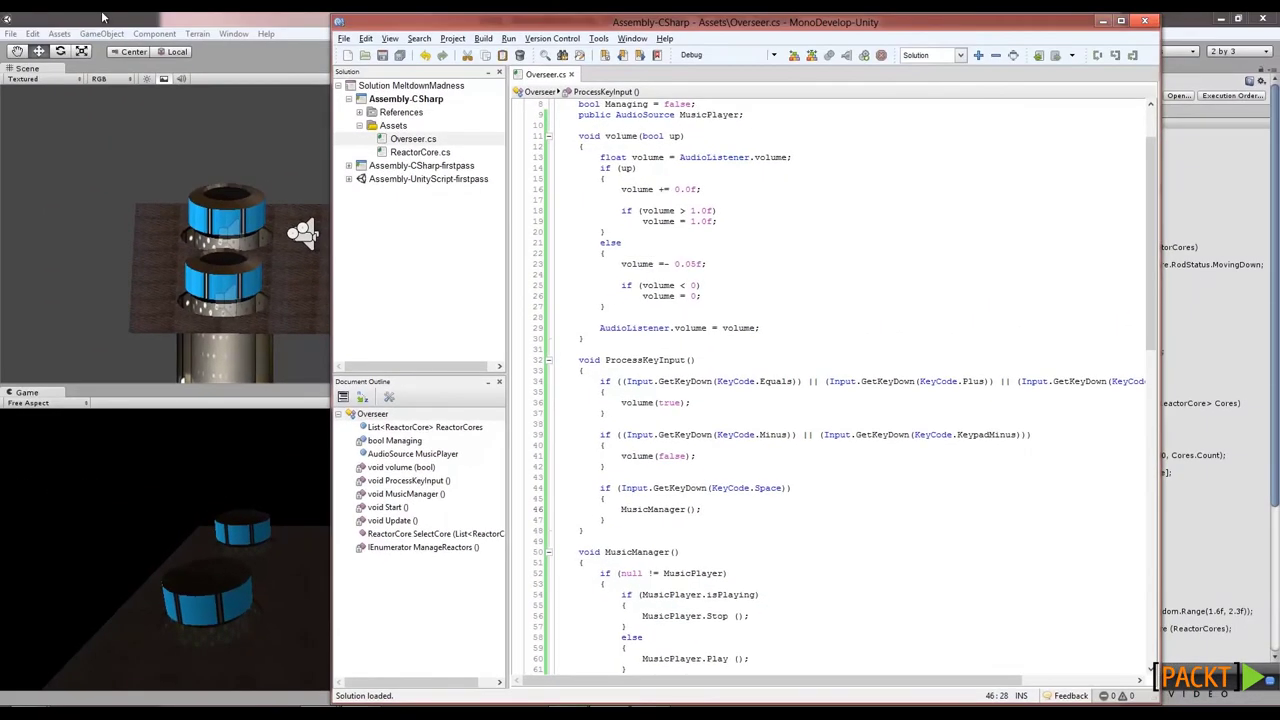
Drag the MusicPlayer object into the Overseer's Music Player slot and save the scene.
click(116, 22)
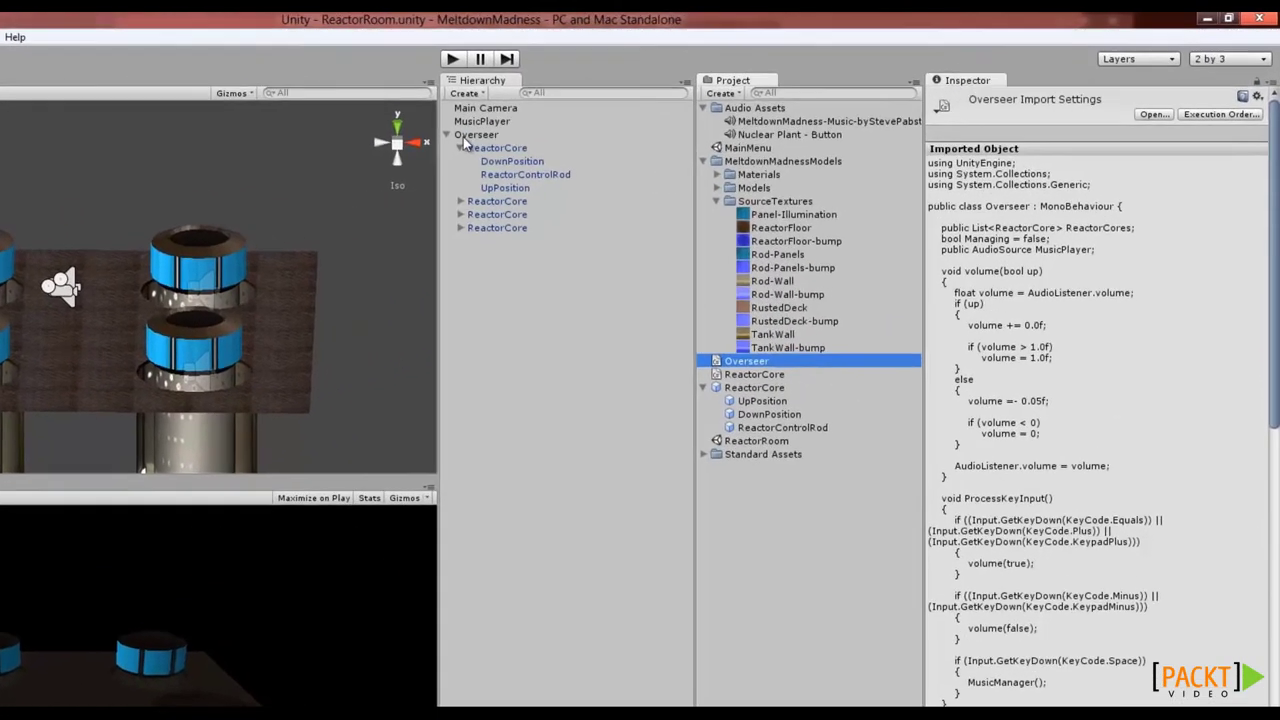
click(590, 117)
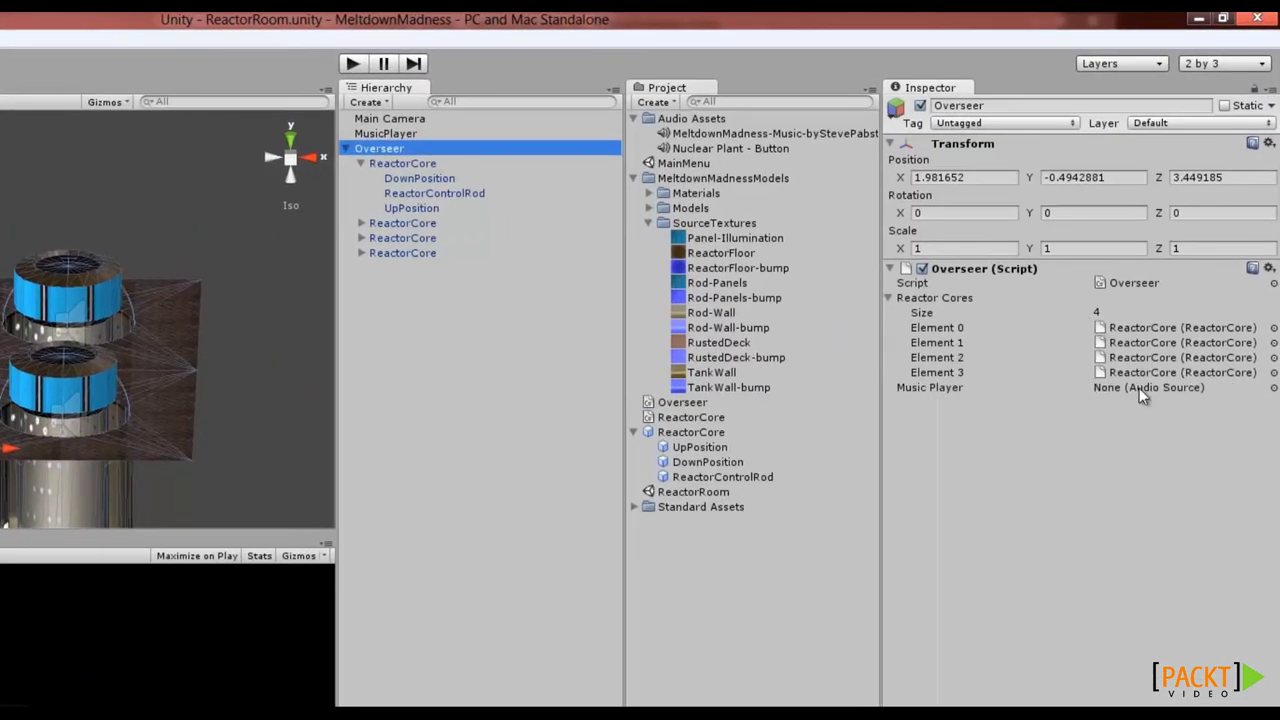
drag(385, 133, 1128, 393)
key(ctrl+s)
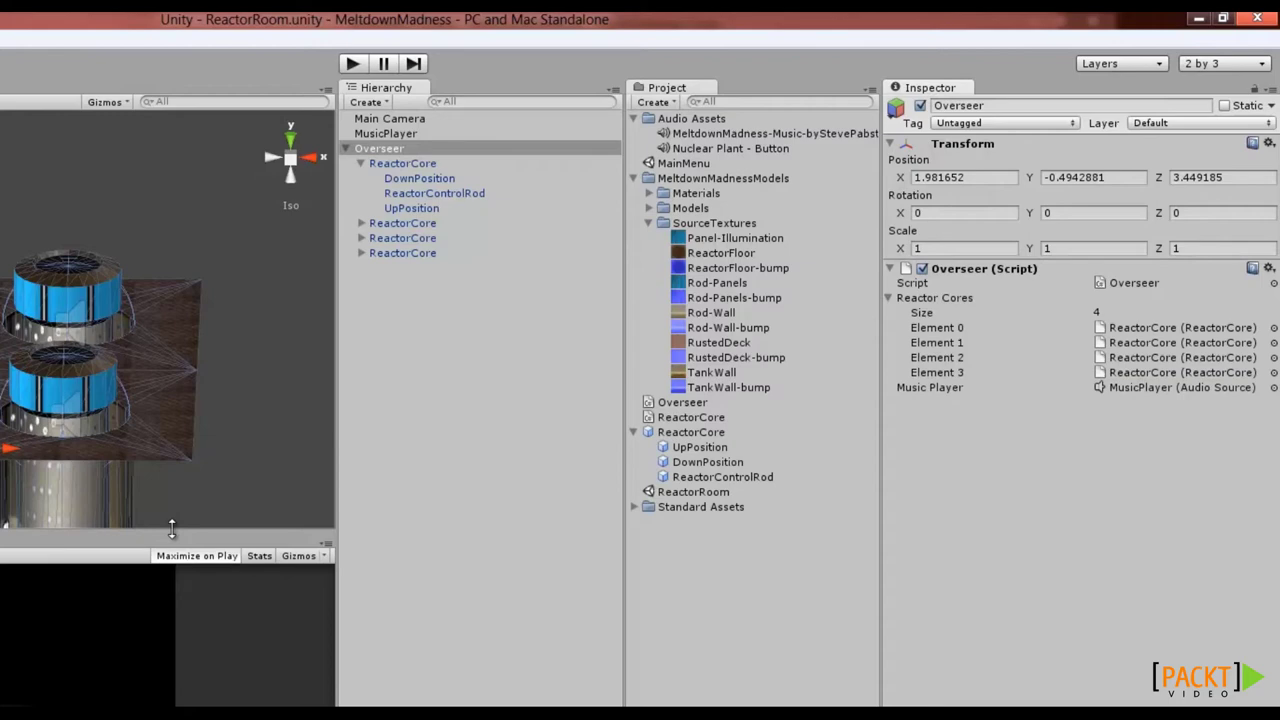
Start Play mode and click five raised reactor cylinders to sink them back into their pits.
click(353, 63)
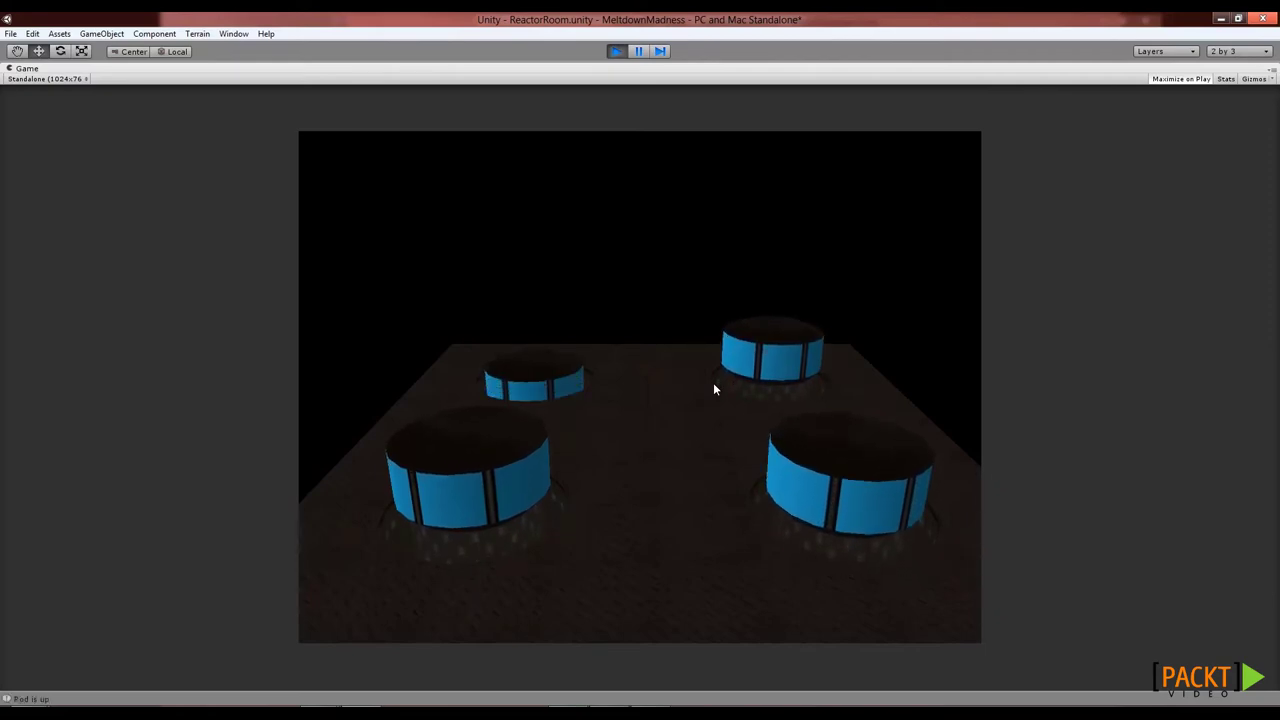
click(842, 492)
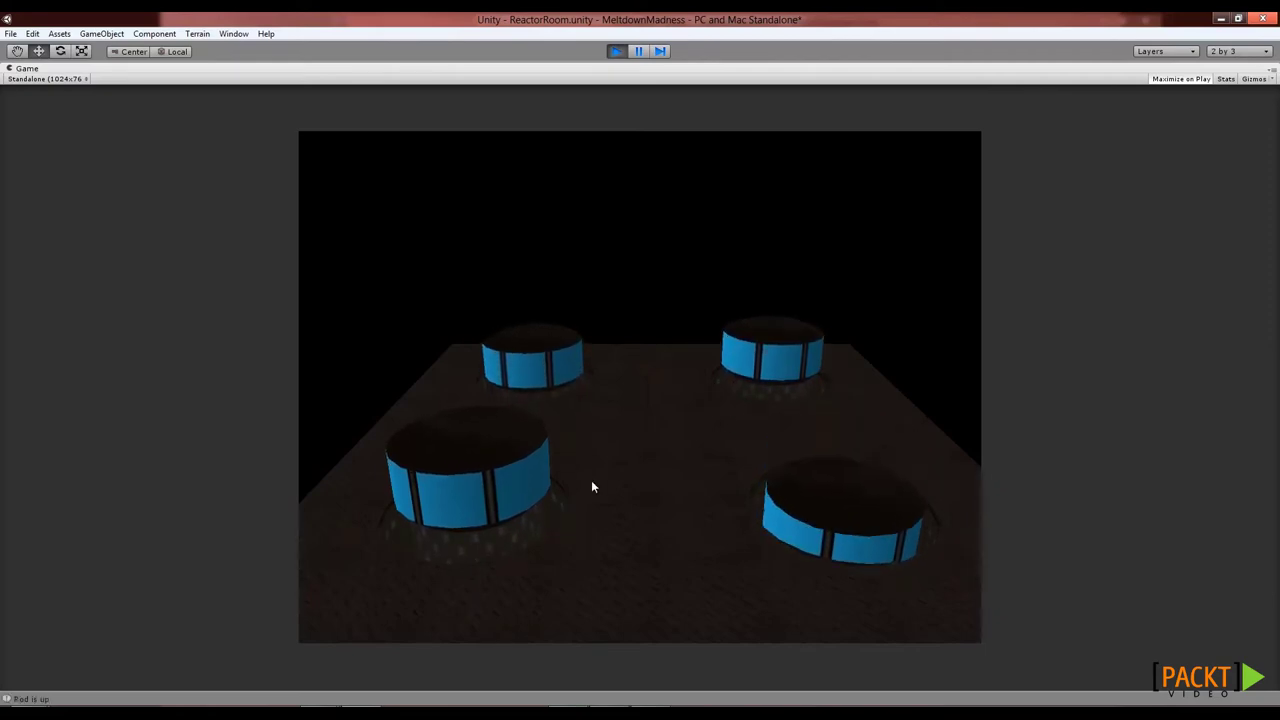
click(491, 490)
click(521, 380)
click(765, 357)
click(860, 494)
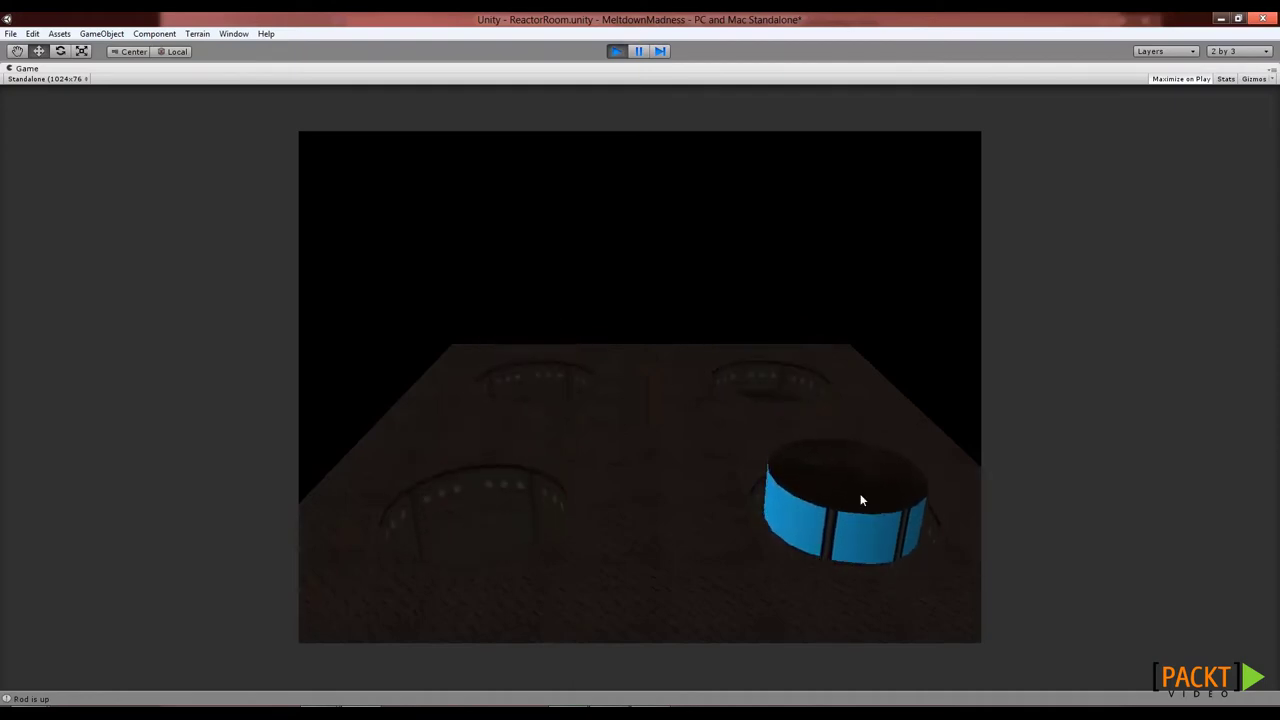
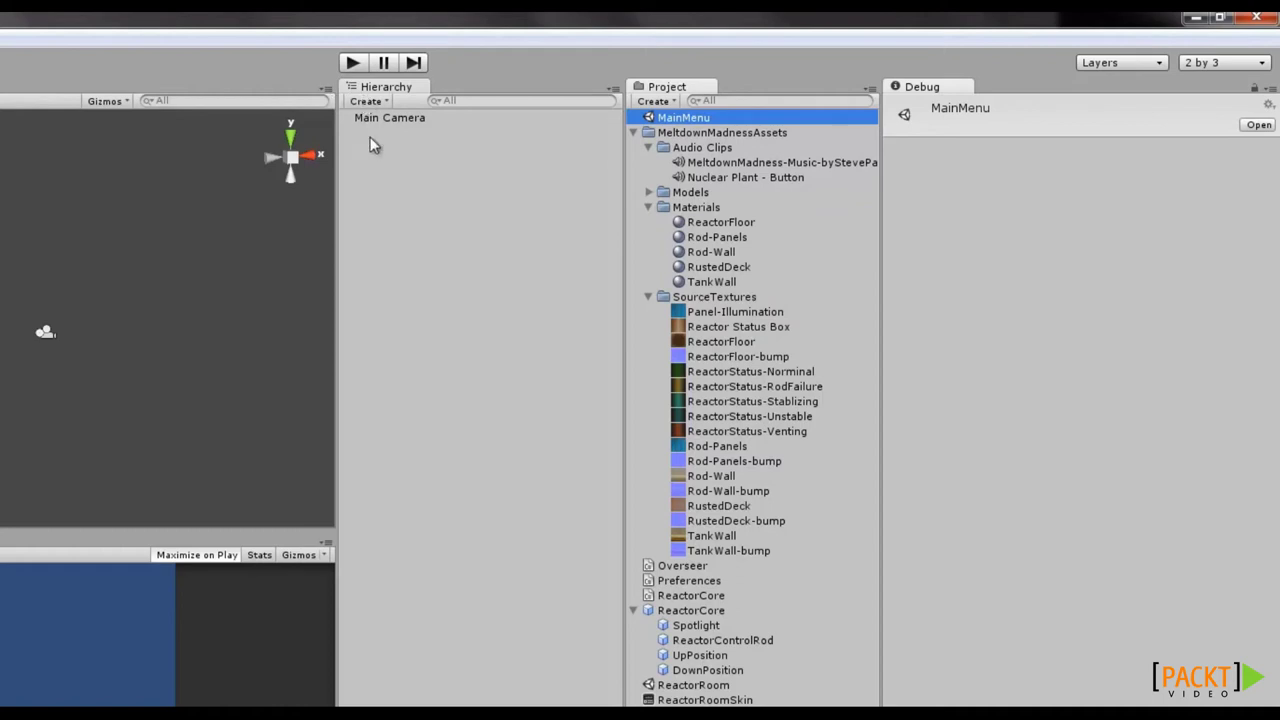
Add an empty GameObject named FrontEndManager to the MainMenu scene.
click(403, 114)
text(FrontEndManager)
key(Return)
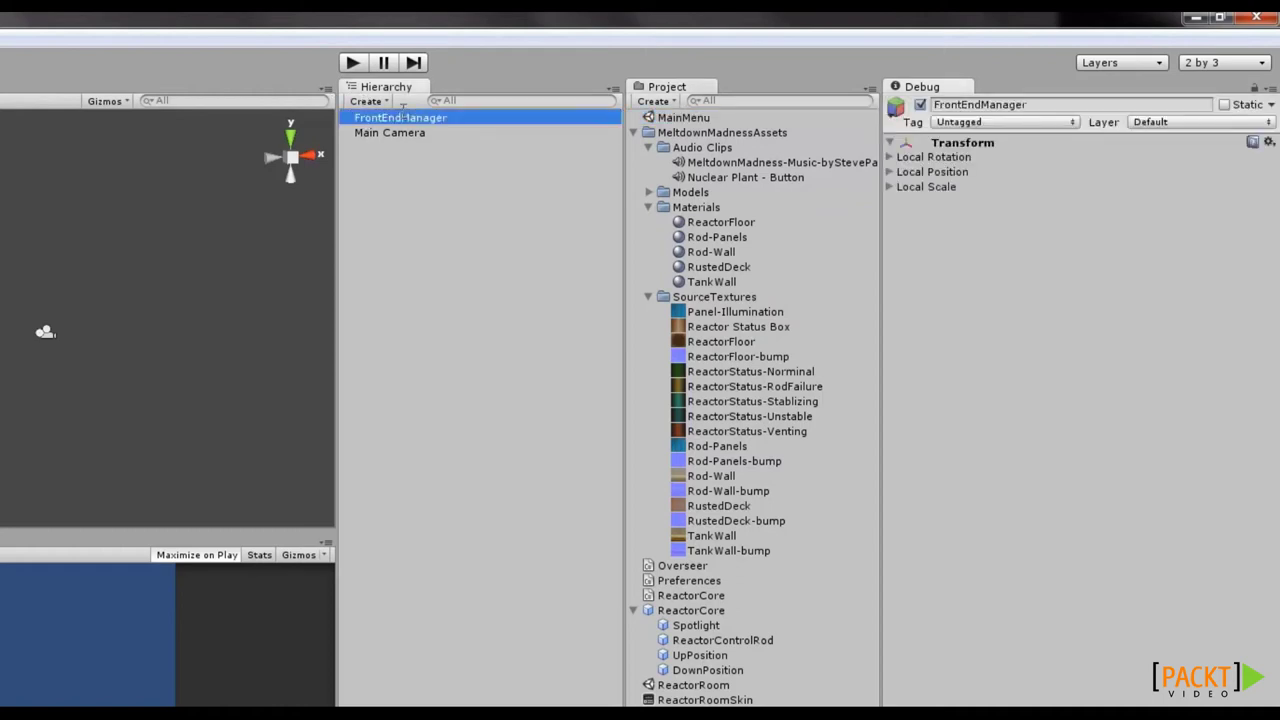
click(478, 277)
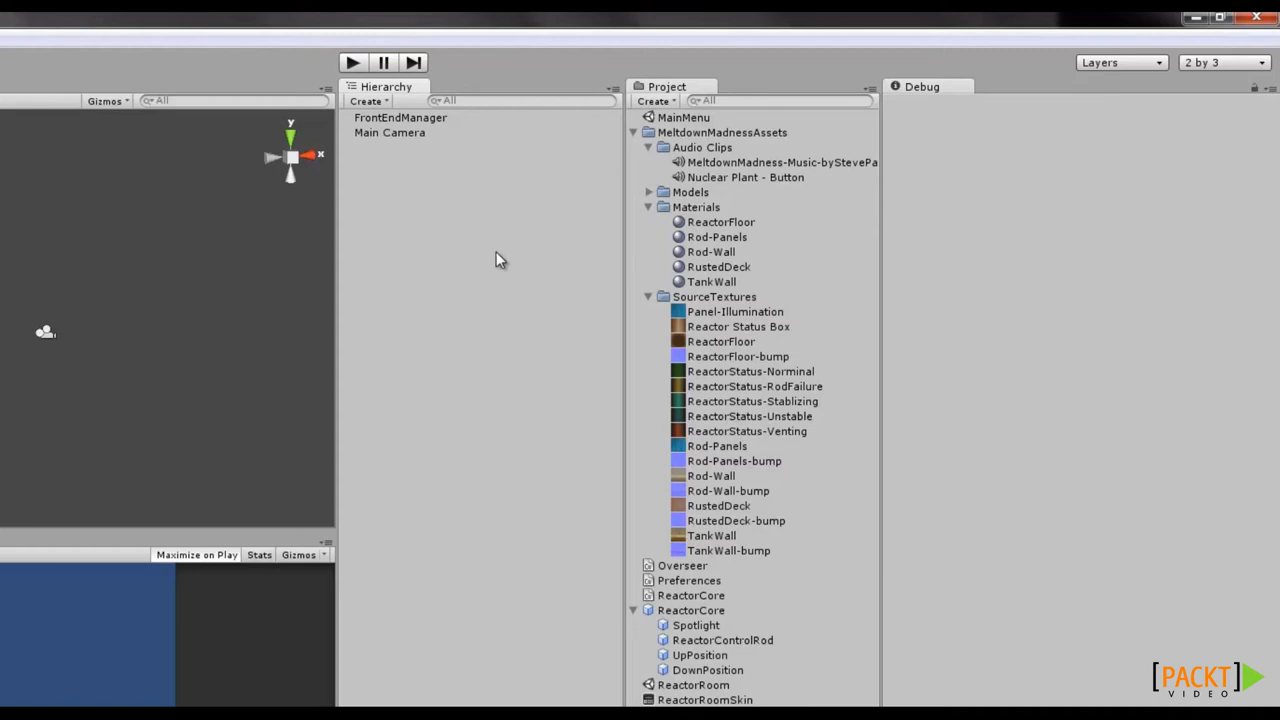
Create a new C# script asset named FrontEndManager in the Project panel.
click(655, 101)
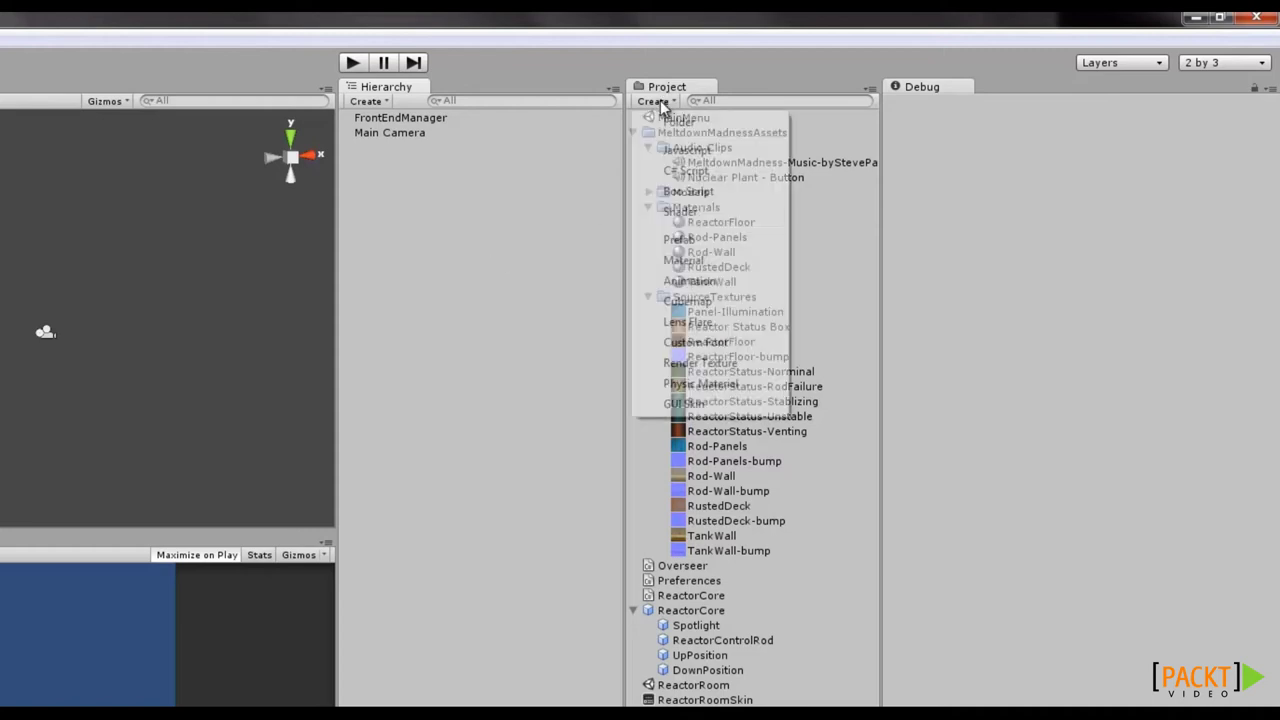
click(680, 171)
text(FrontEndManager)
key(Return)
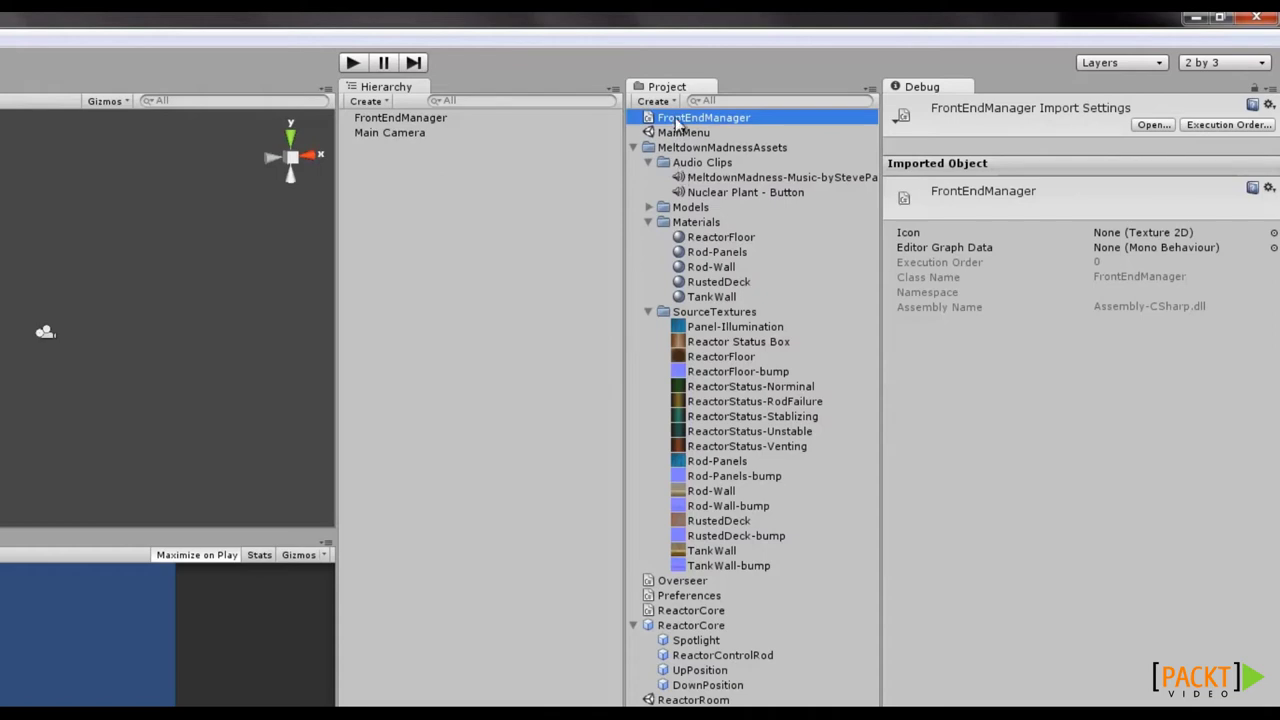
Open FrontEndManager in MonoDevelop and paste in the skin field, menu flags and MenuDelay coroutine.
double_click(678, 121)
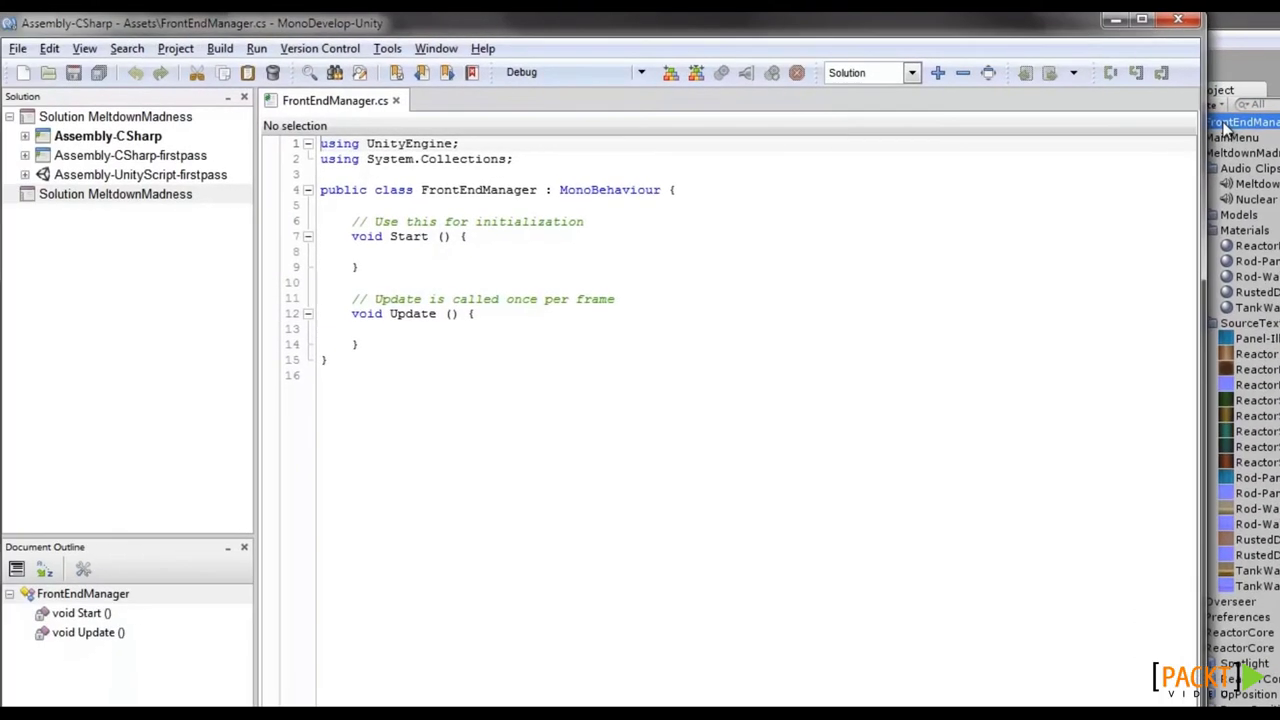
text(public GUISkin mySkin; bool ShowMenu = false; bool waiting = false;)
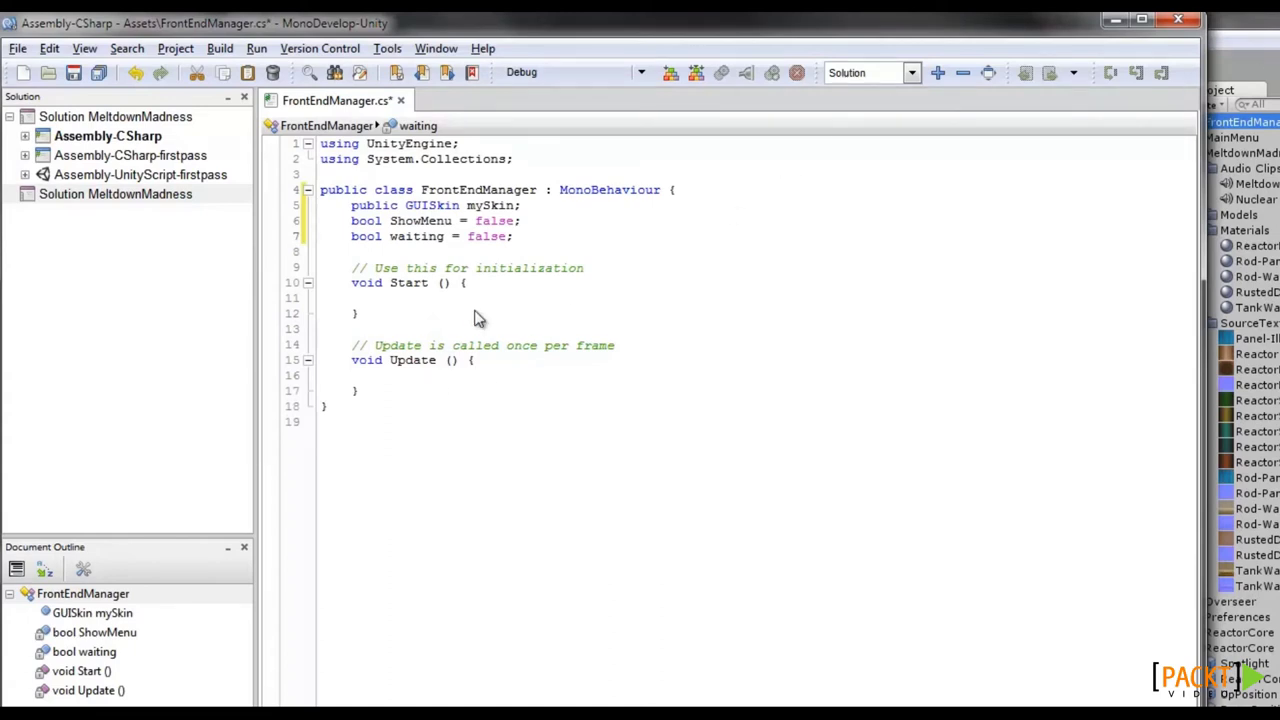
click(367, 460)
text(IEnumerator MenuDelay(float seconds) { 	waiting = true; 	yield return new WaitForSeconds(seconds); 	ShowMenu = true; 	waiting = false; })
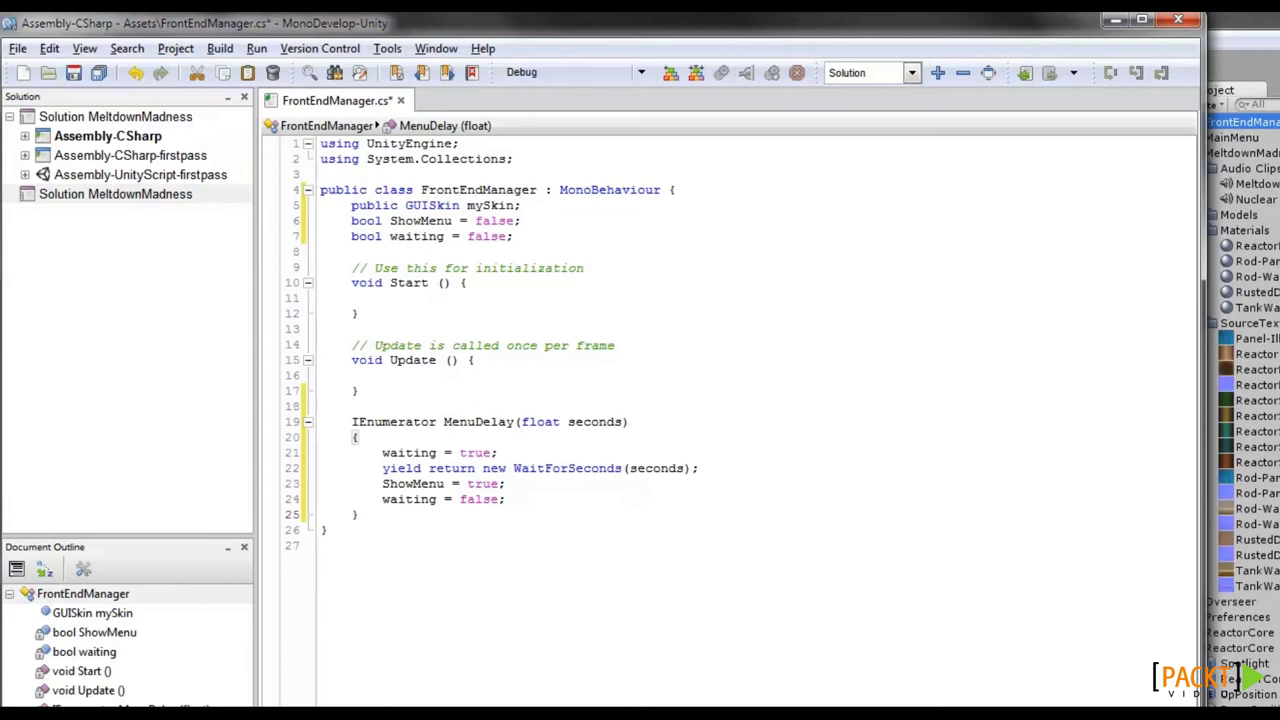
Insert the OnGUI splash-box method above the coroutine, then close MonoDevelop.
click(451, 406)
key(Return)
key(Return)
key(Up)
text(void OnGUI() { 	if (null != mySkin) 	{ 		GUI.skin = mySkin; 		if (!ShowMenu) 		{ 			GUI.Box (new Rect(0, 0, Screen.width, Screen.height), "", "SplashPage"); 			if (!waiting) 			{ 				StartCoroutine(MenuDelay(2.0f)); 			} 		} 		if (ShowMenu) 		{ 			// This is where the GUI for the menu would be drawn. 		} 	} })
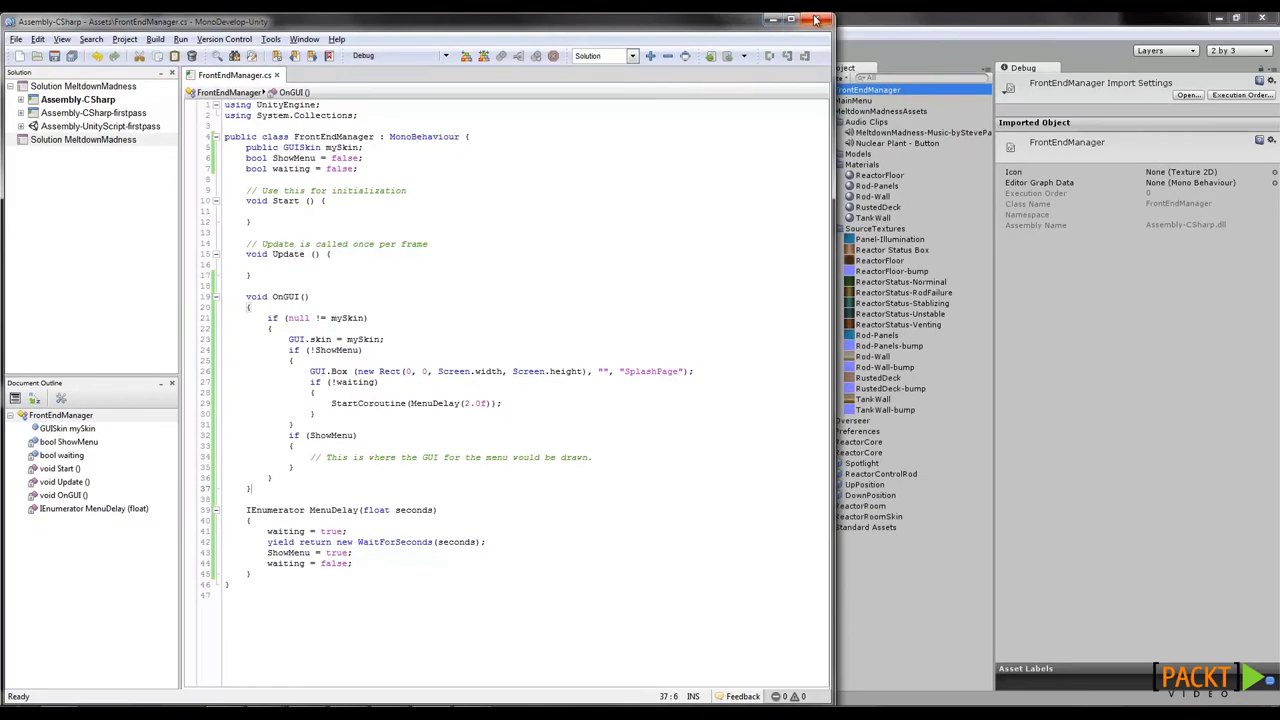
click(816, 19)
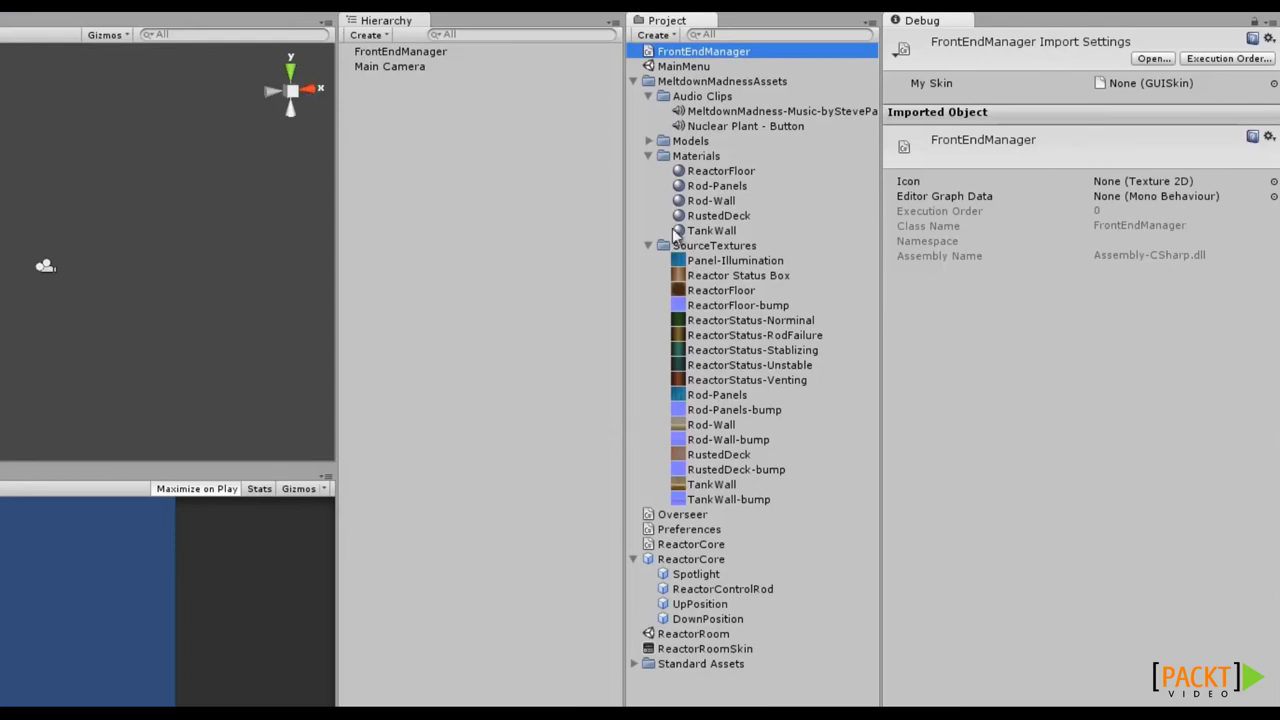
Attach the FrontEndManager script to its object and put ReactorRoomSkin in the My Skin slot.
drag(712, 55, 420, 64)
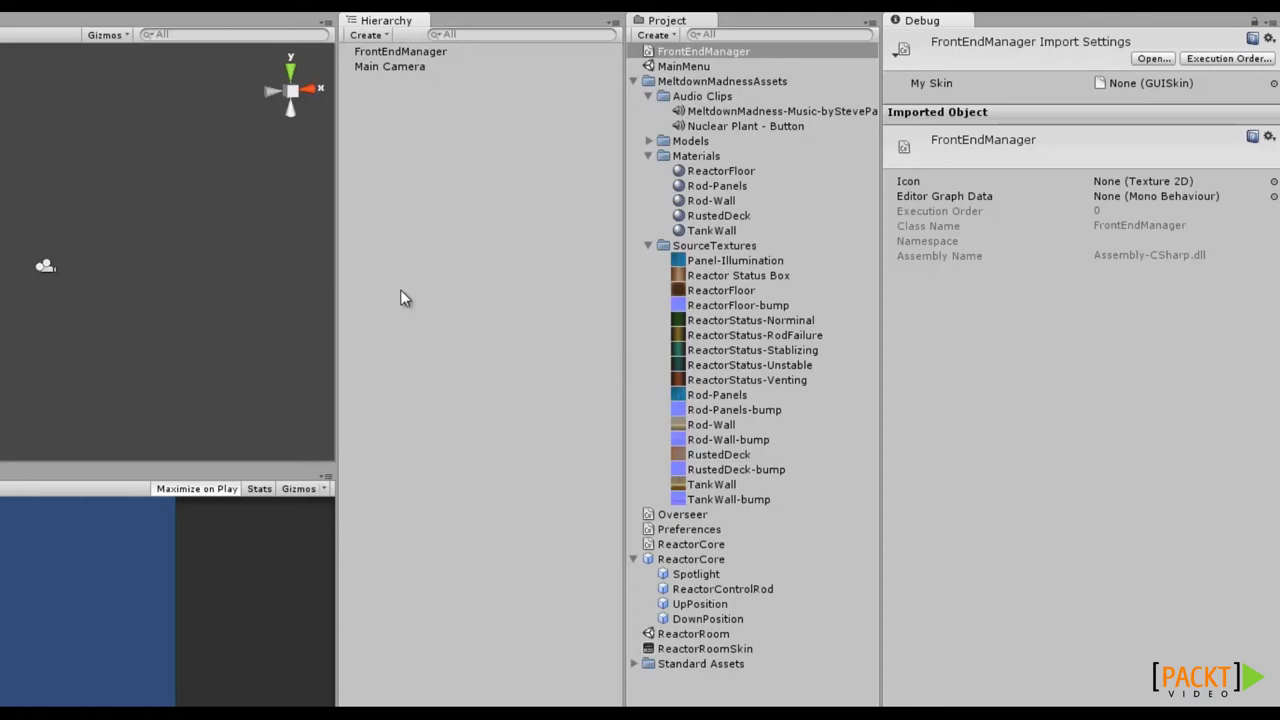
click(416, 56)
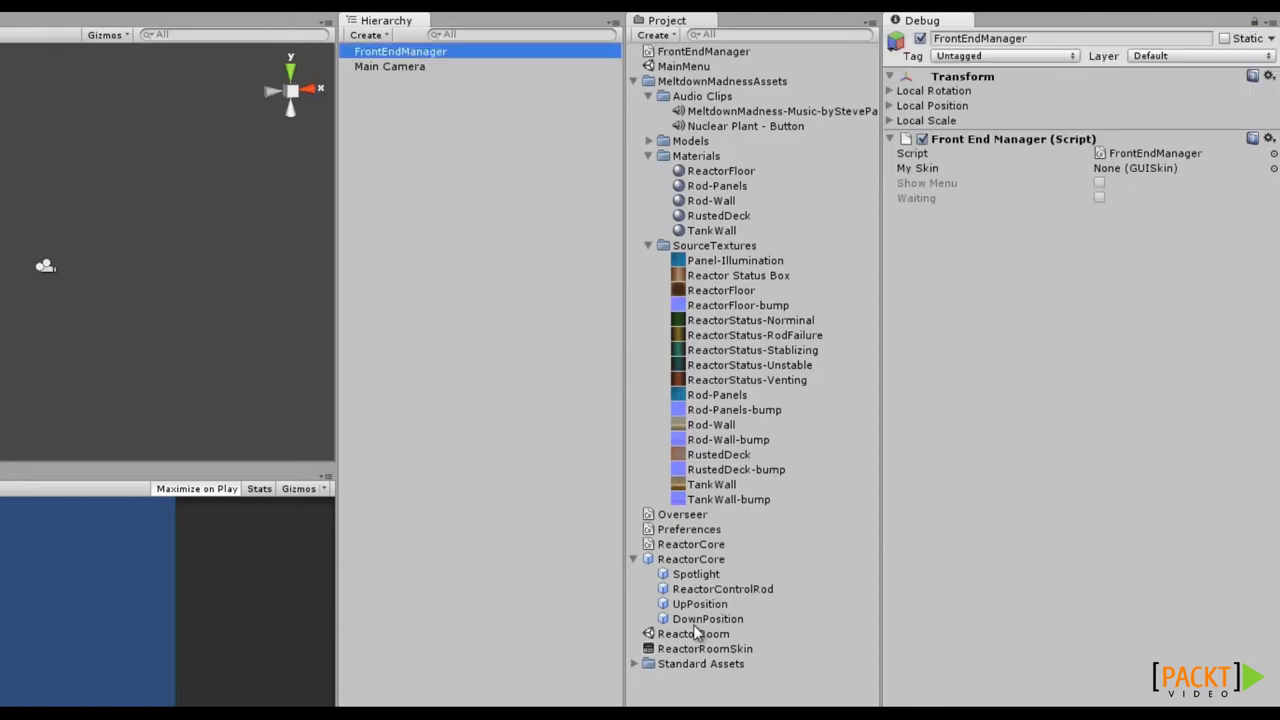
drag(694, 646, 1143, 172)
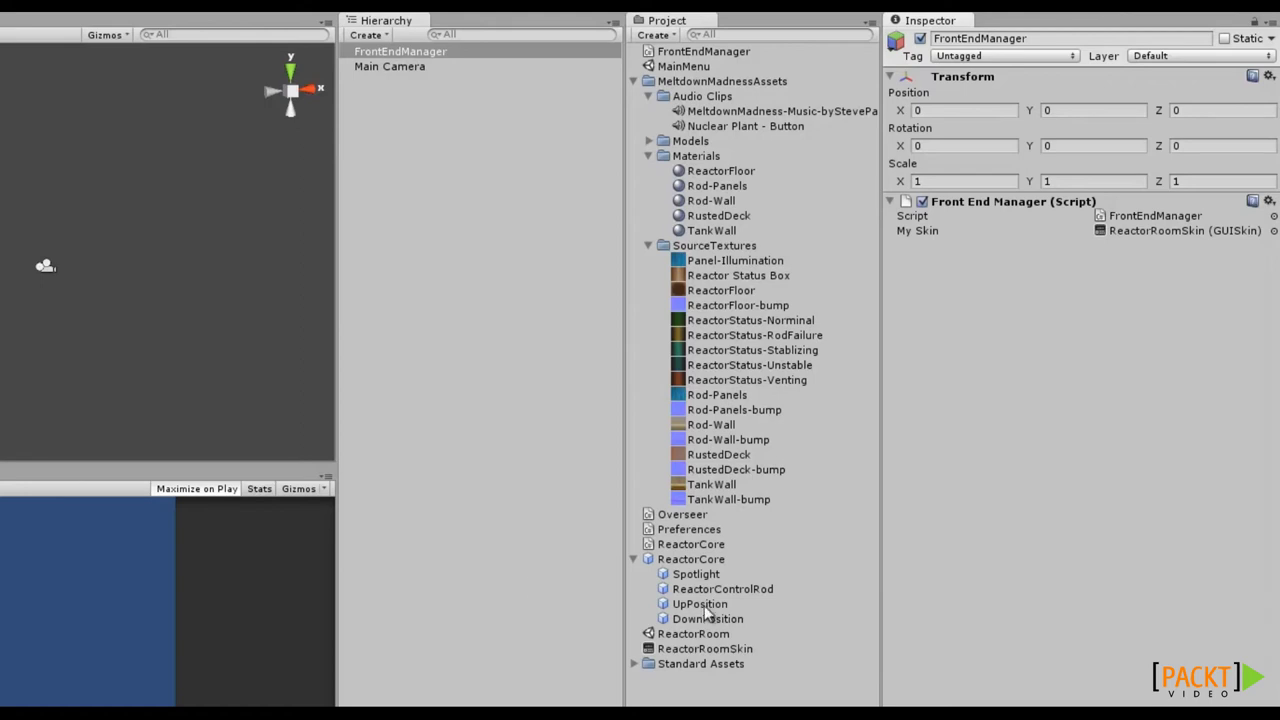
click(700, 650)
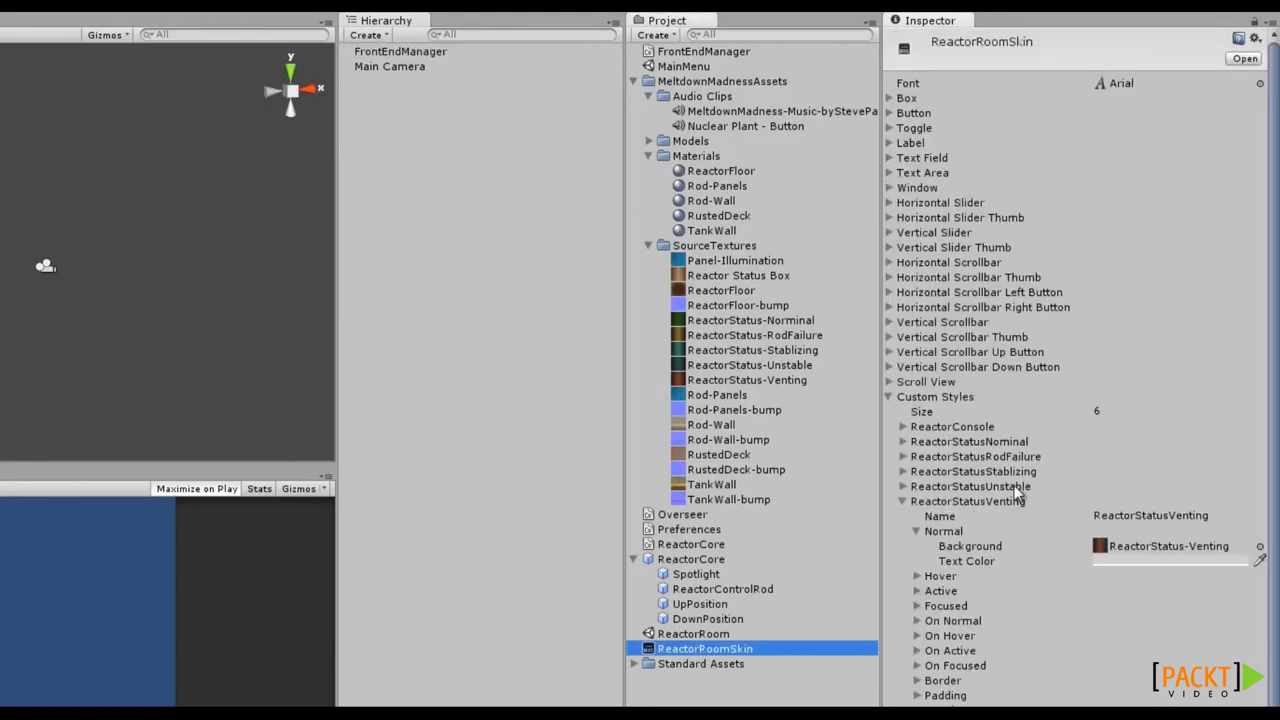
Raise ReactorRoomSkin's custom styles count to 7 and name the new style SplashPage.
click(1113, 411)
text(7)
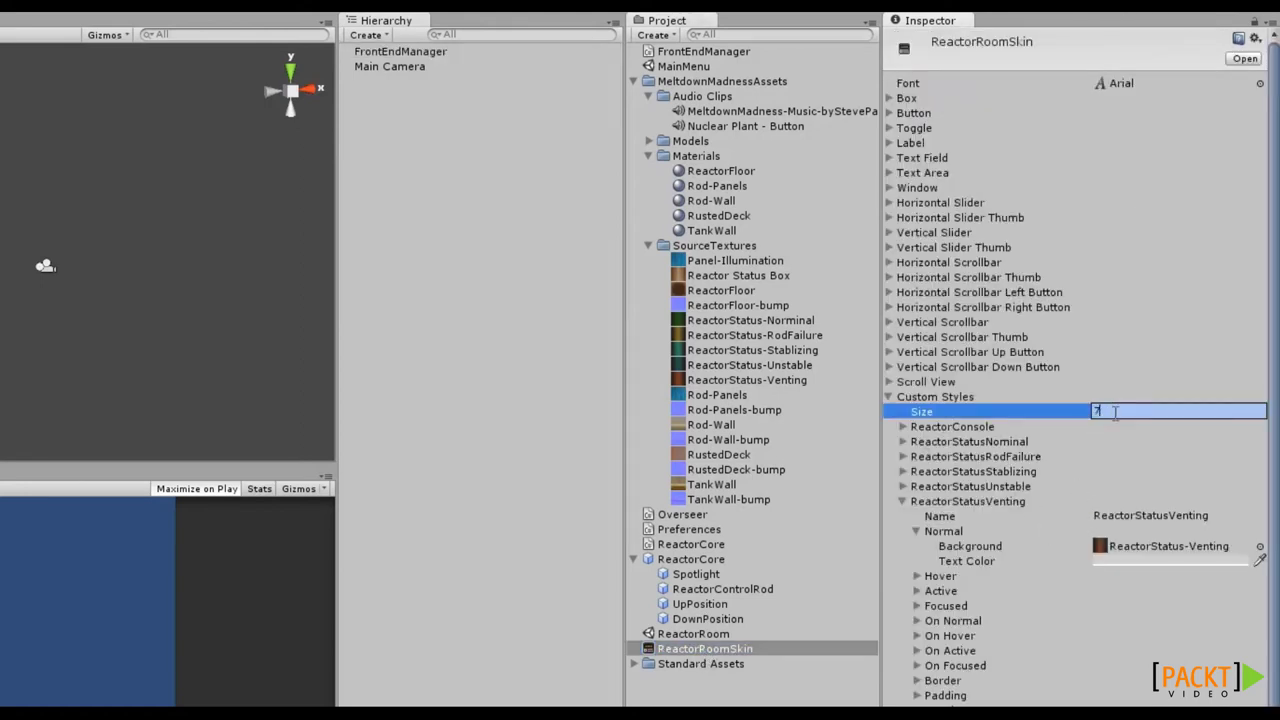
key(Return)
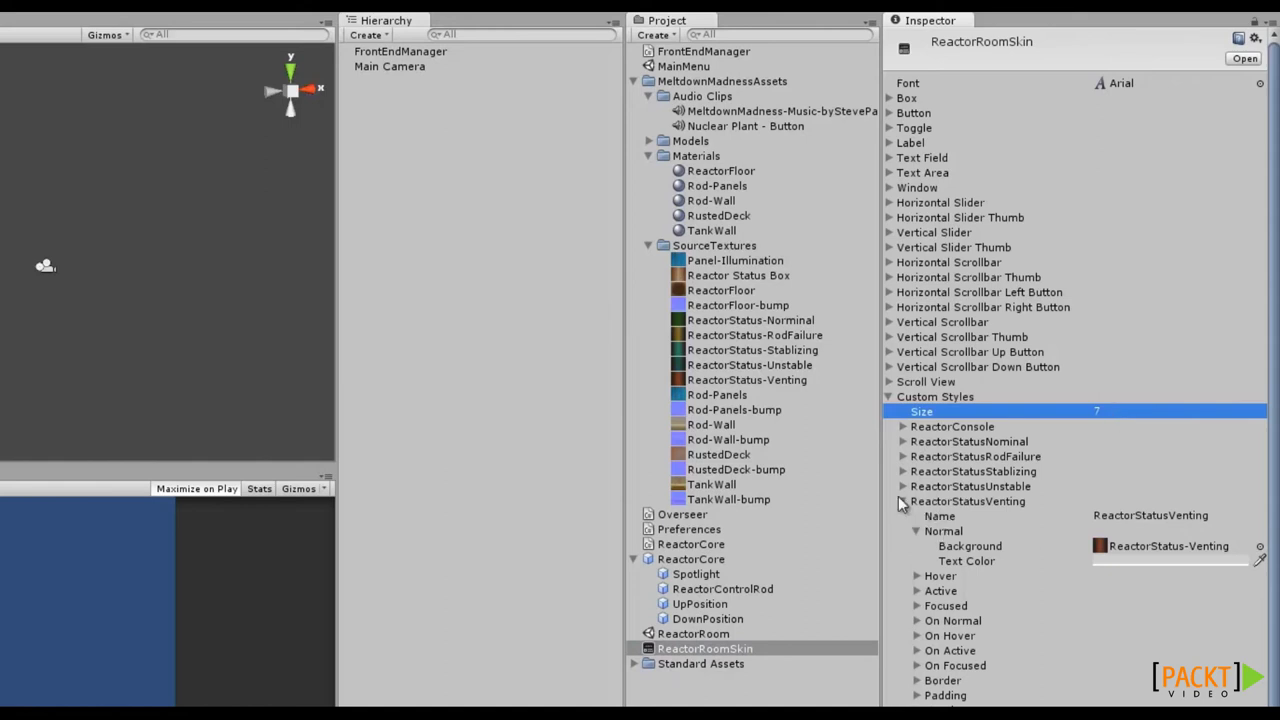
click(902, 501)
click(903, 516)
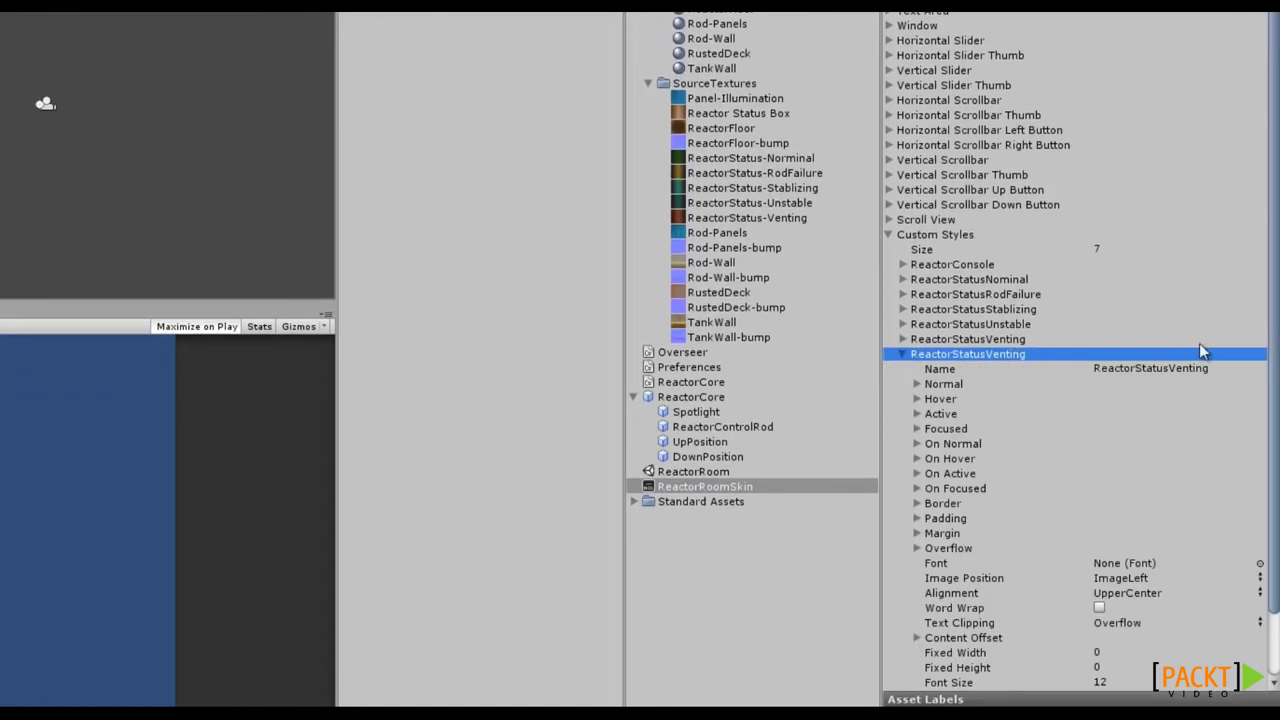
click(1220, 368)
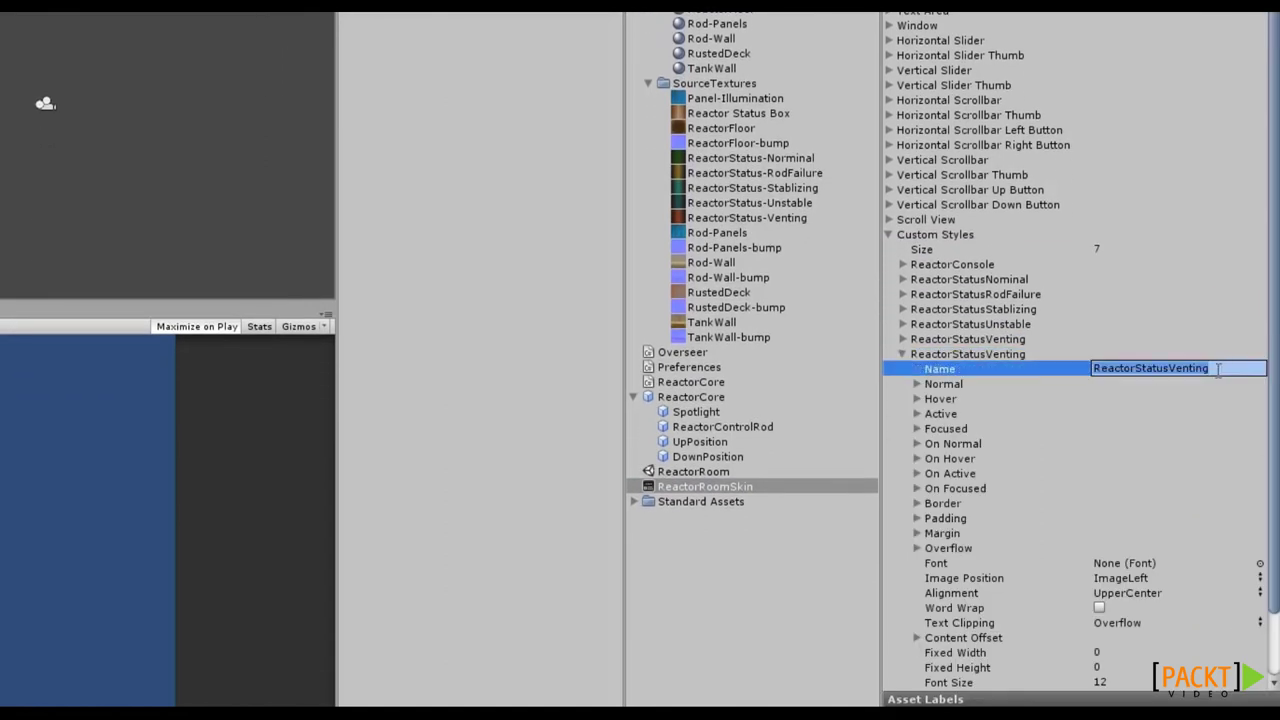
text(SplashPage)
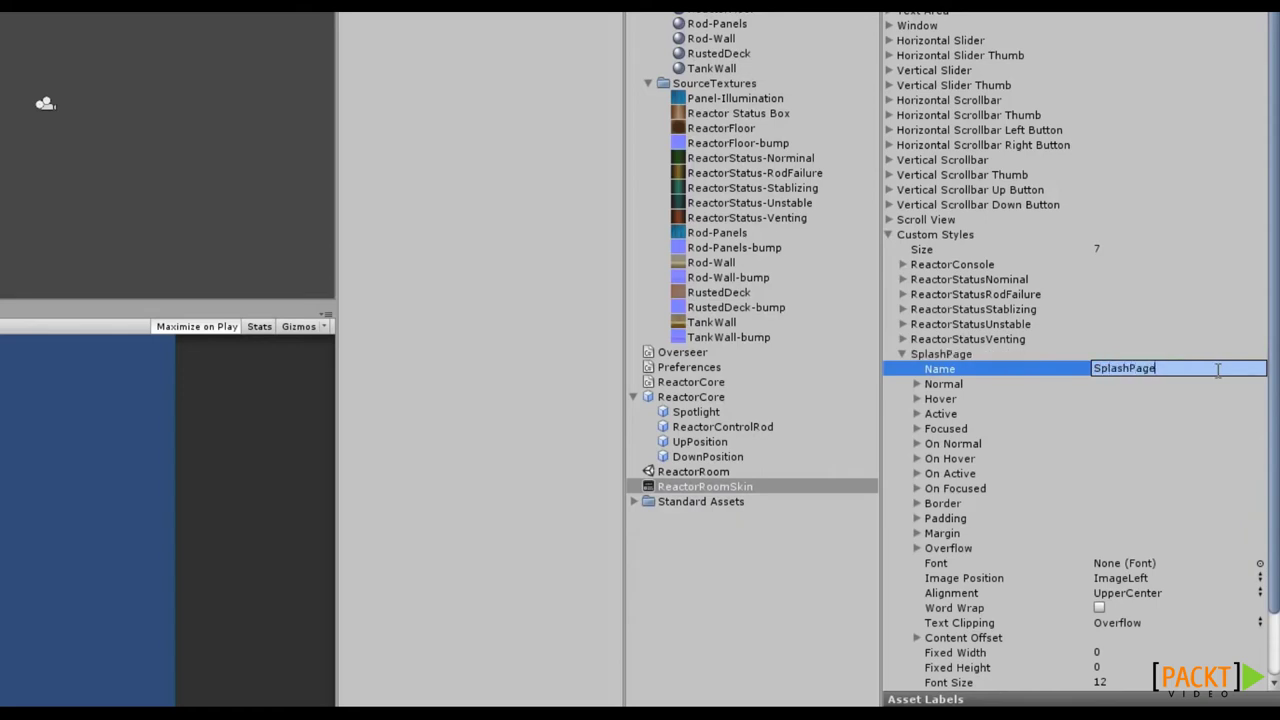
key(Return)
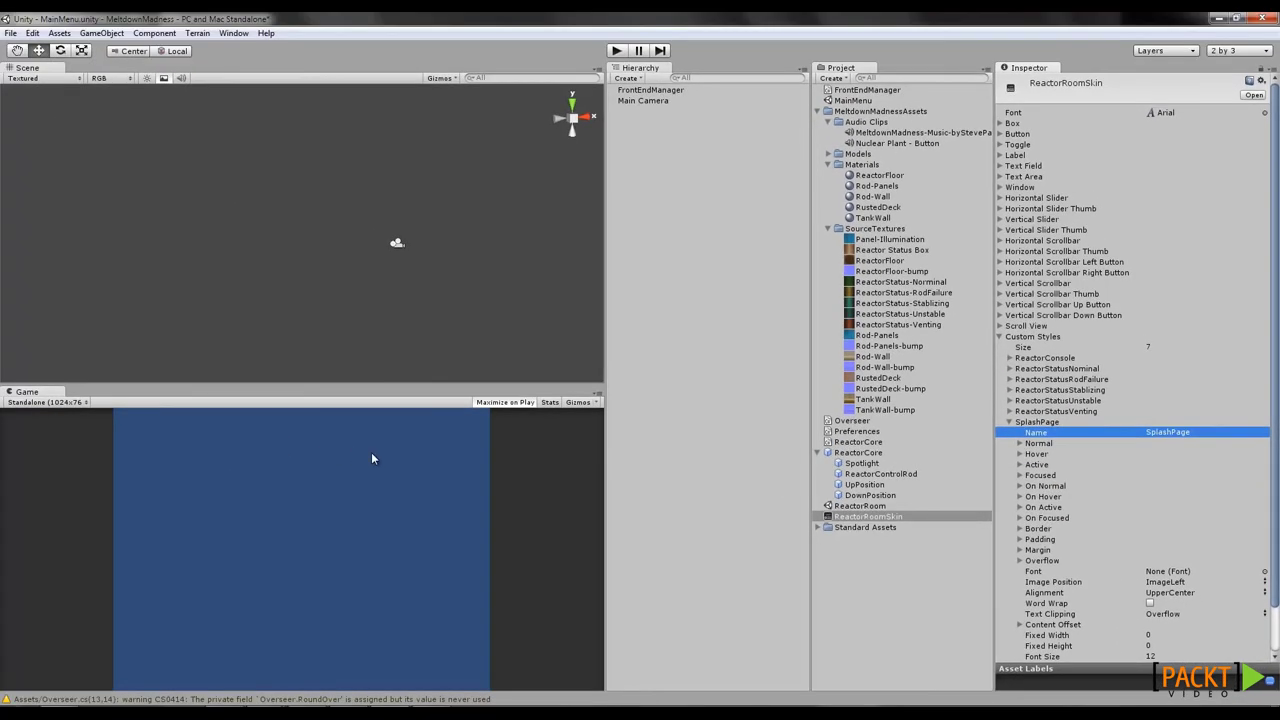
Drag SkywardBanner1024x768.png from Explorer's GUI folder into Unity's SourceTextures.
key(alt+Tab)
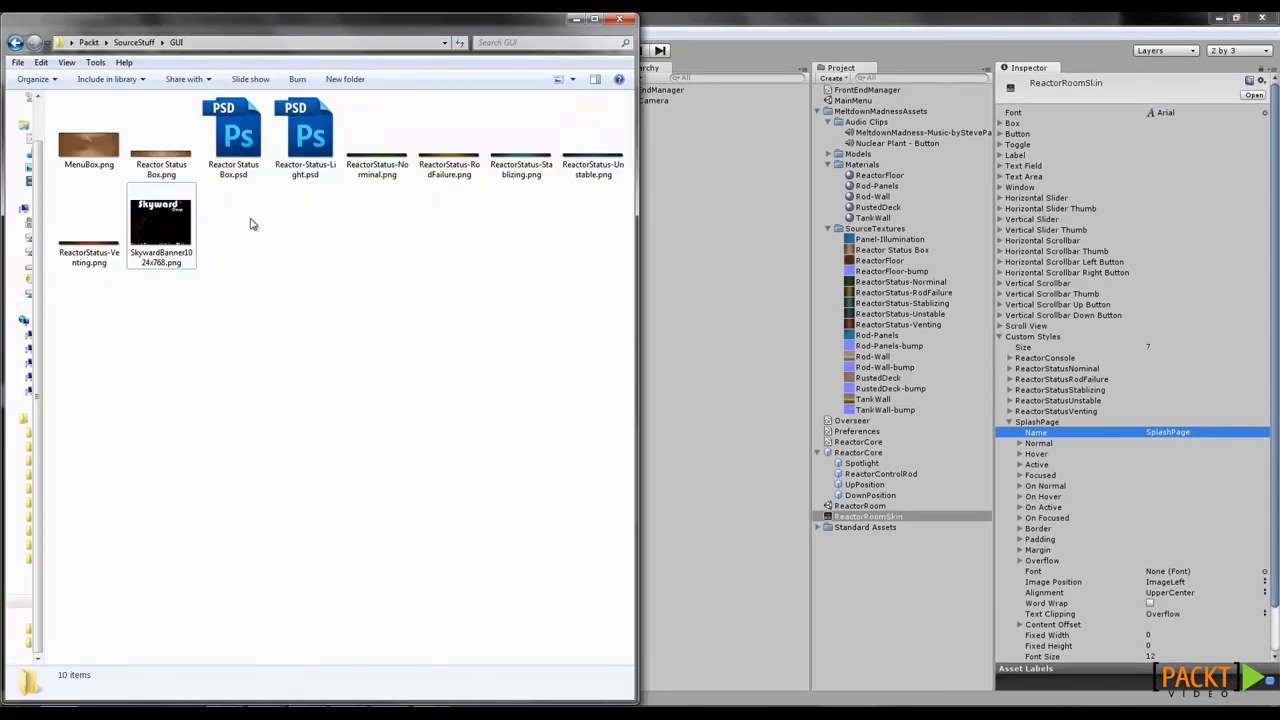
drag(150, 225, 880, 233)
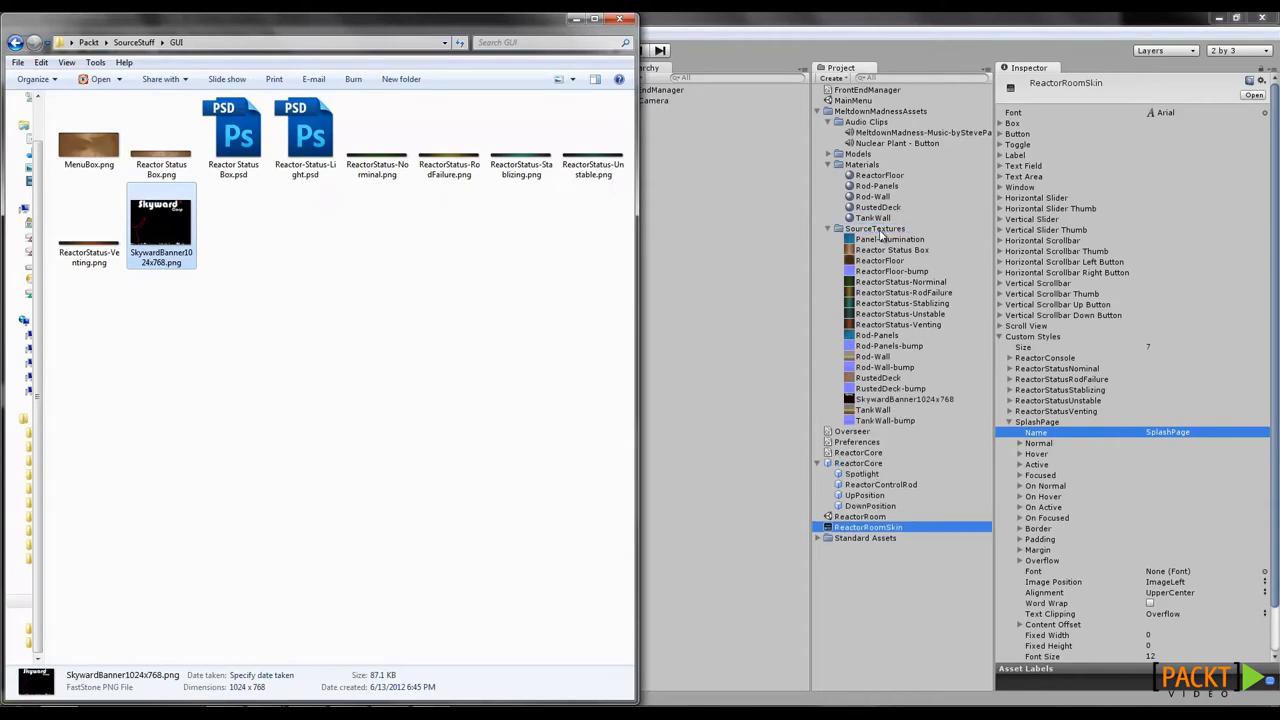
click(880, 235)
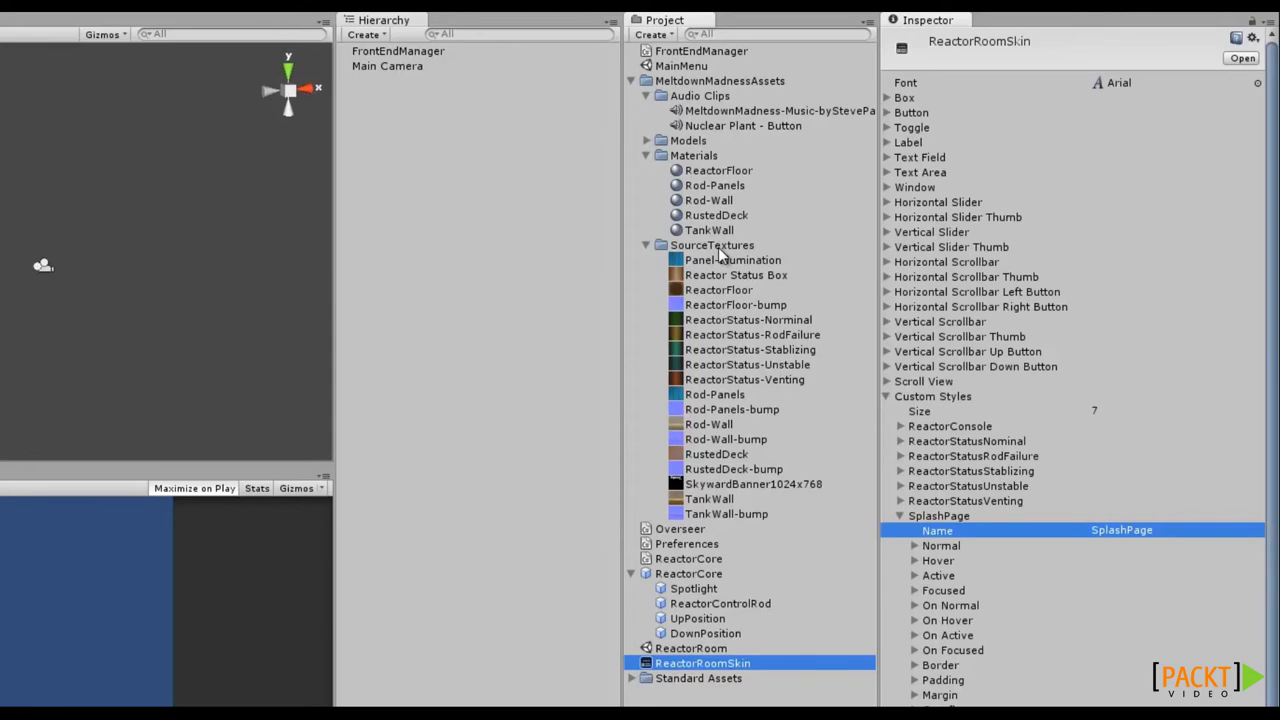
Set SkywardBanner1024x768 as SplashPage's normal background and attach FrontEndManager to its object.
click(914, 546)
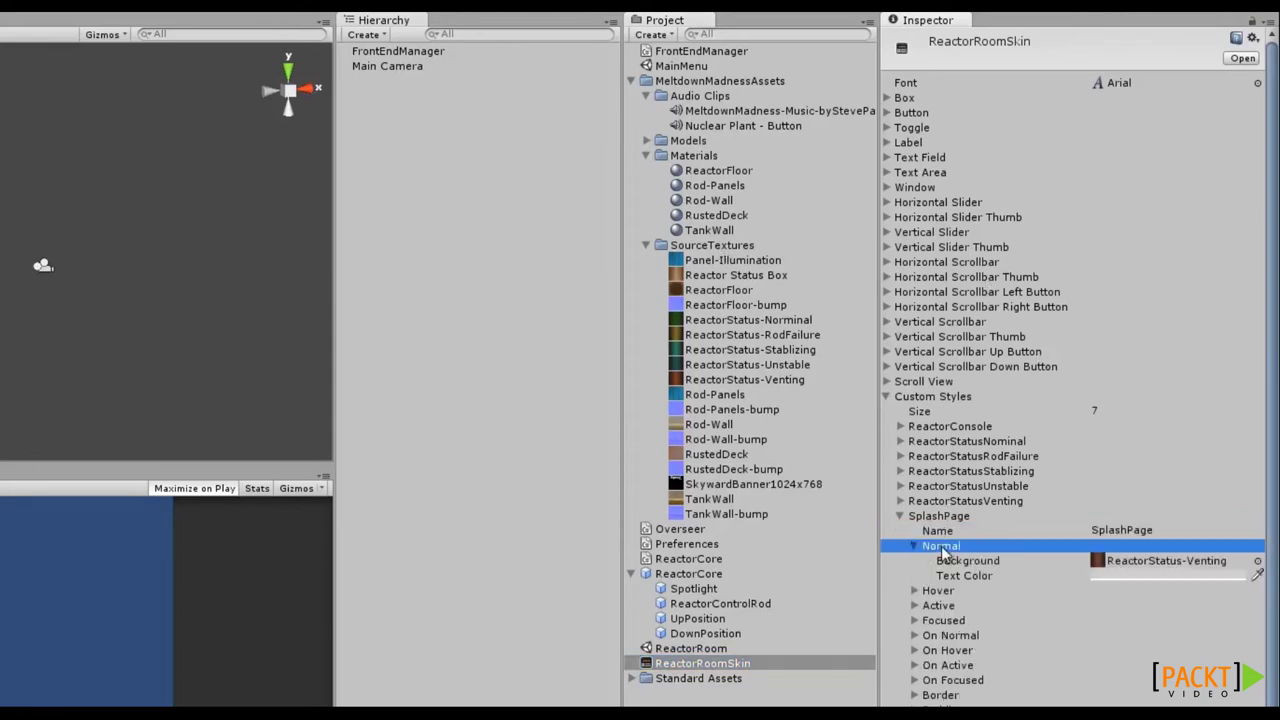
drag(749, 487, 1146, 562)
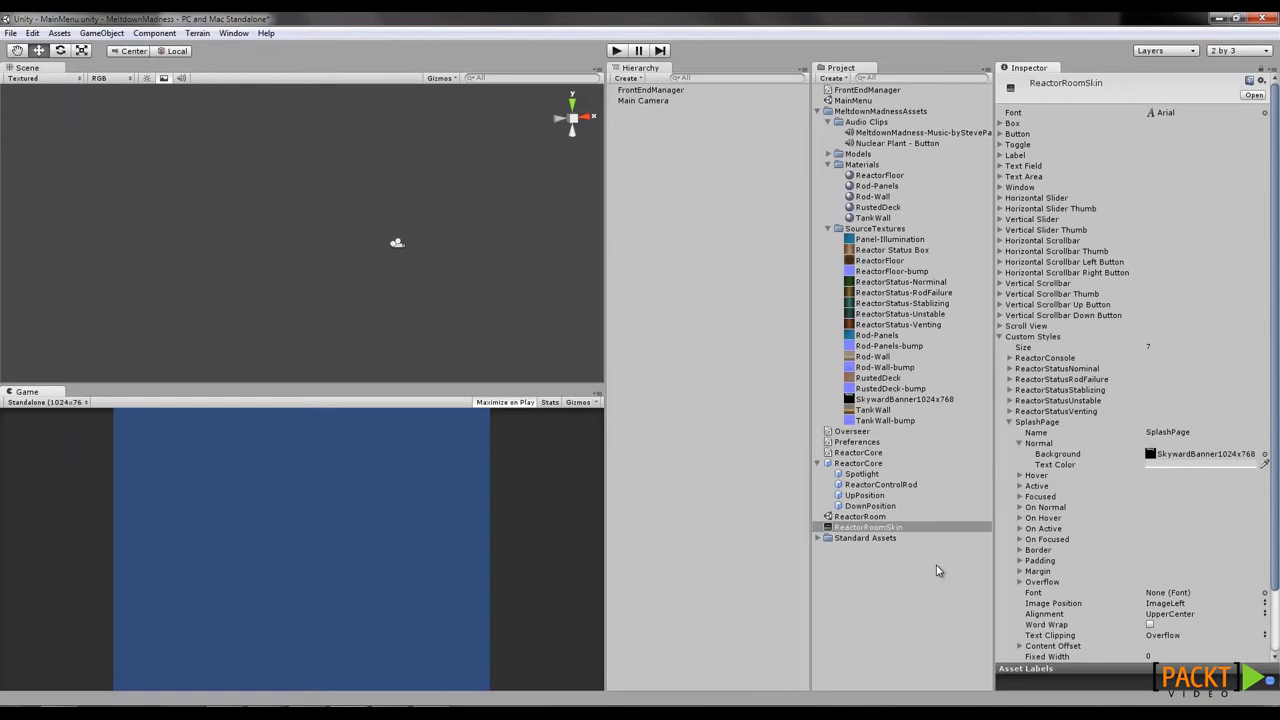
drag(886, 91, 703, 236)
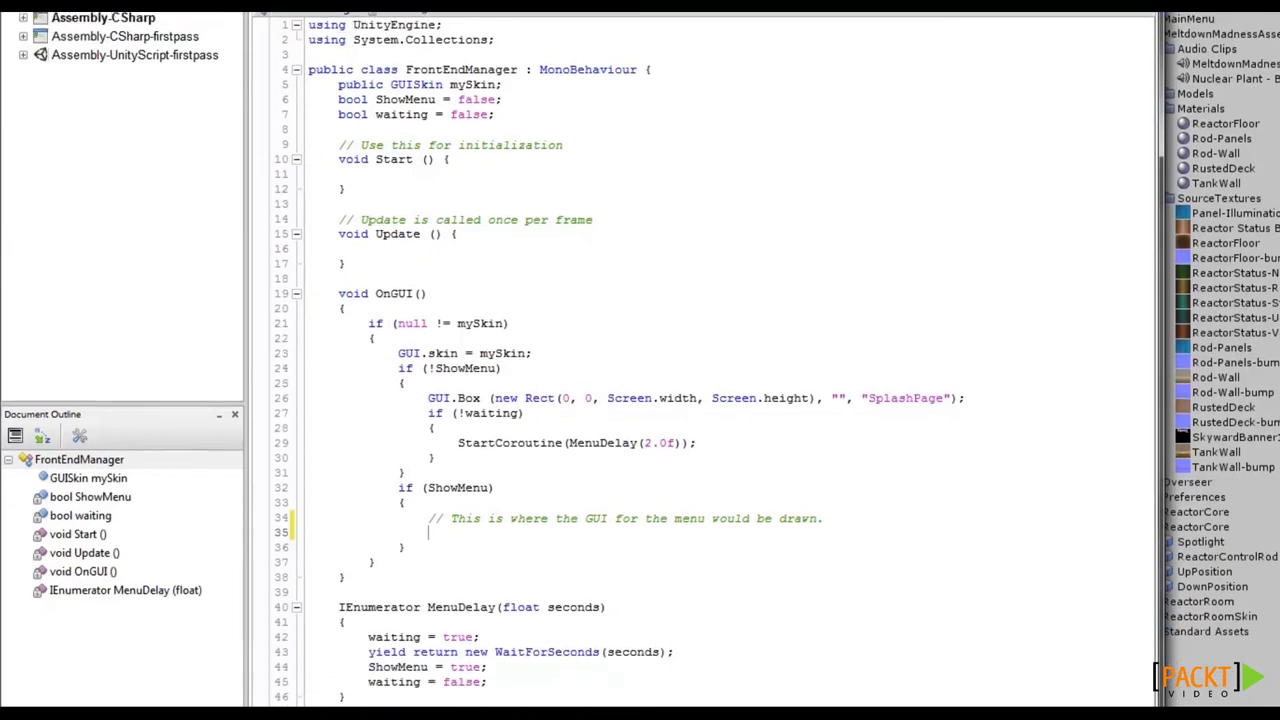
Paste a 'Meltdown Madness!' MenuBox box plus Play (load ReactorRoom) and Quit buttons under the ShowMenu branch.
text(GUI.Box (new Rect(0, 0, 1024, 410), "Meltdown Madness!", "MenuBox");)
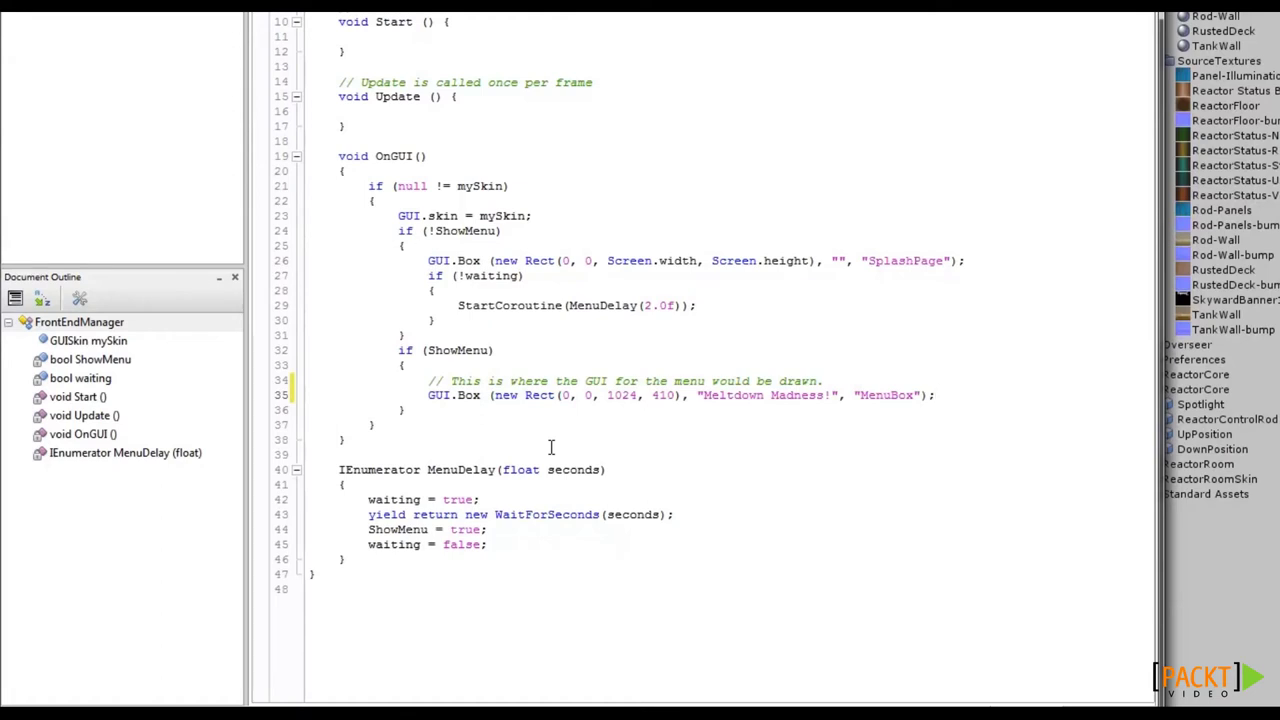
key(Return)
key(ctrl+v)
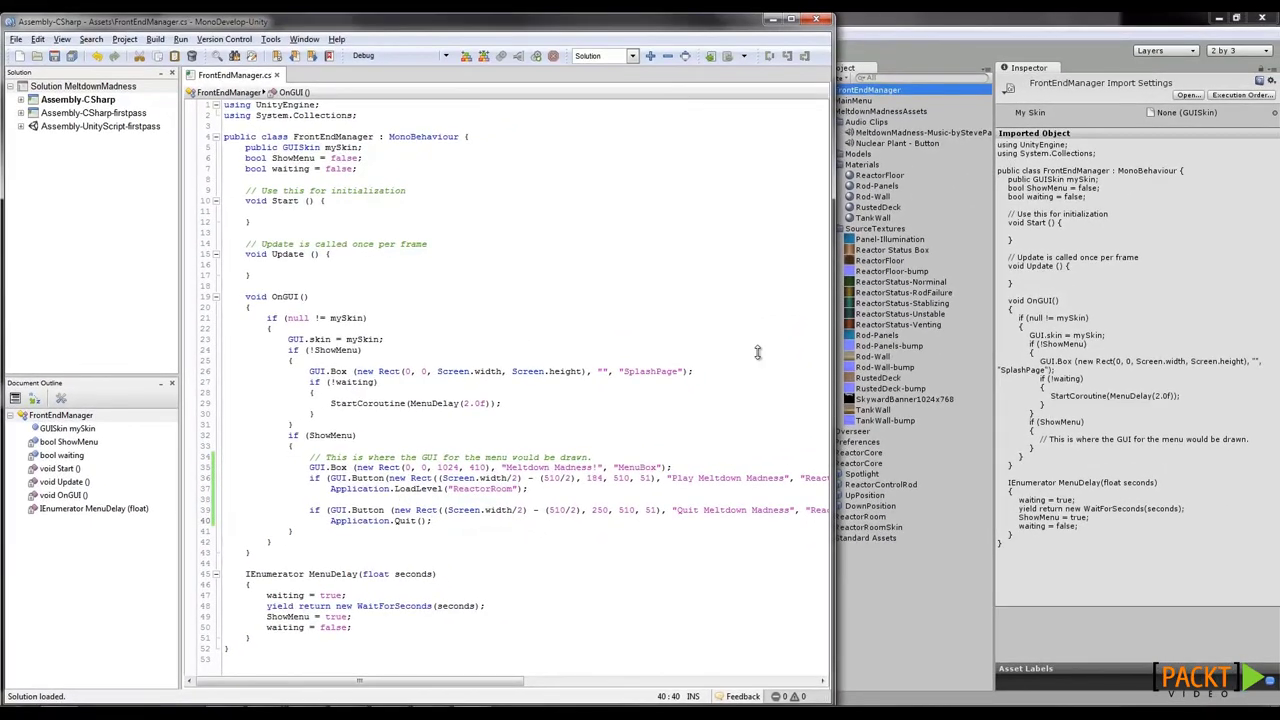
key(alt+Tab)
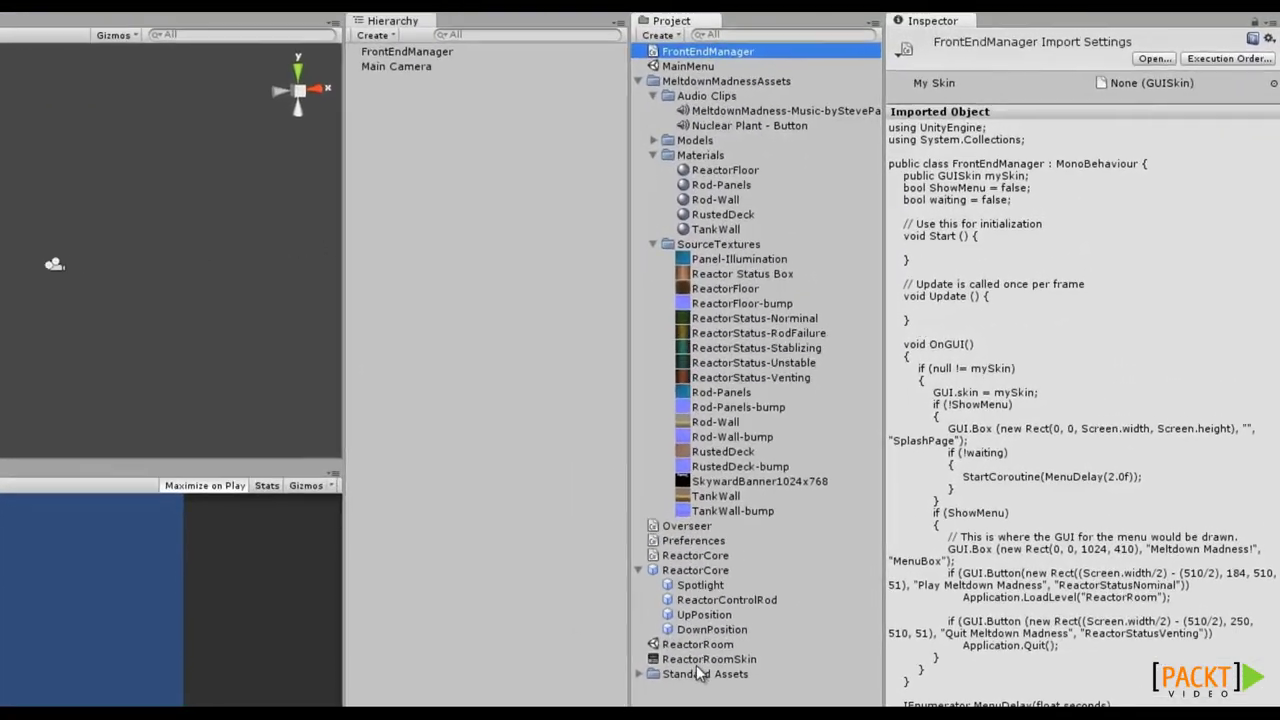
Raise ReactorRoomSkin's custom styles count to 8 and rename the duplicated eighth style MenuBox.
click(872, 527)
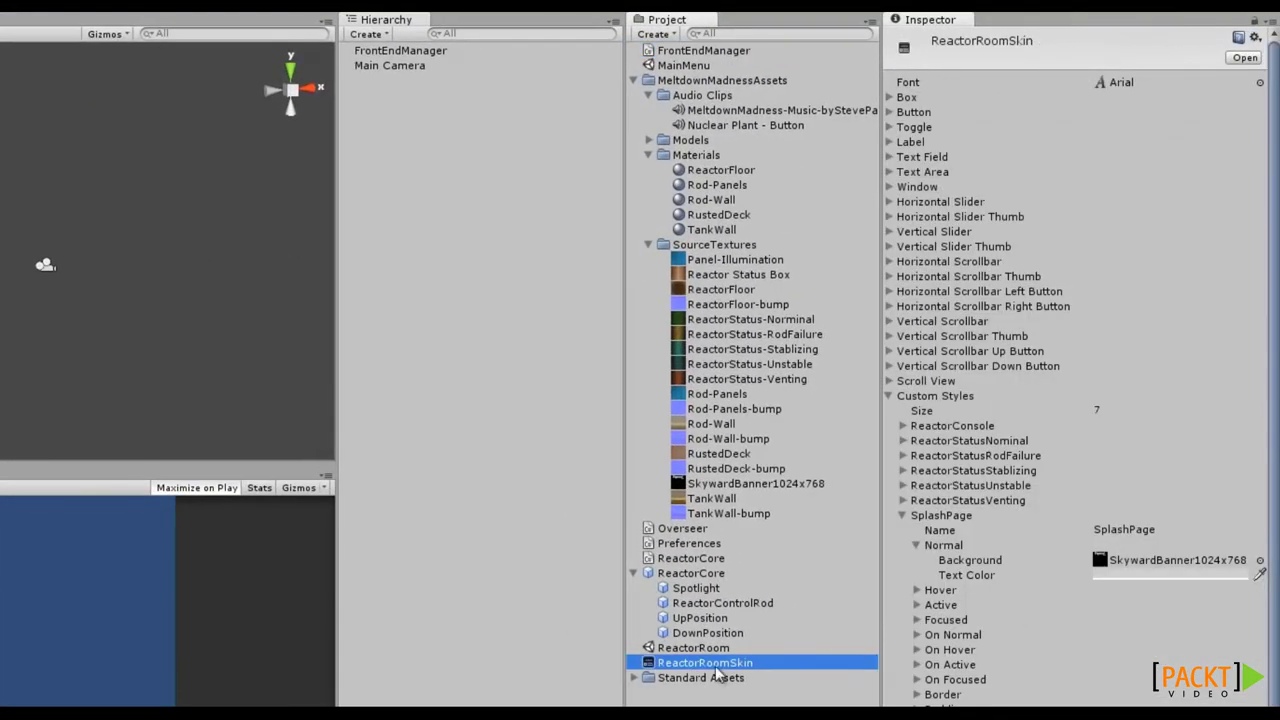
click(1117, 411)
text(8)
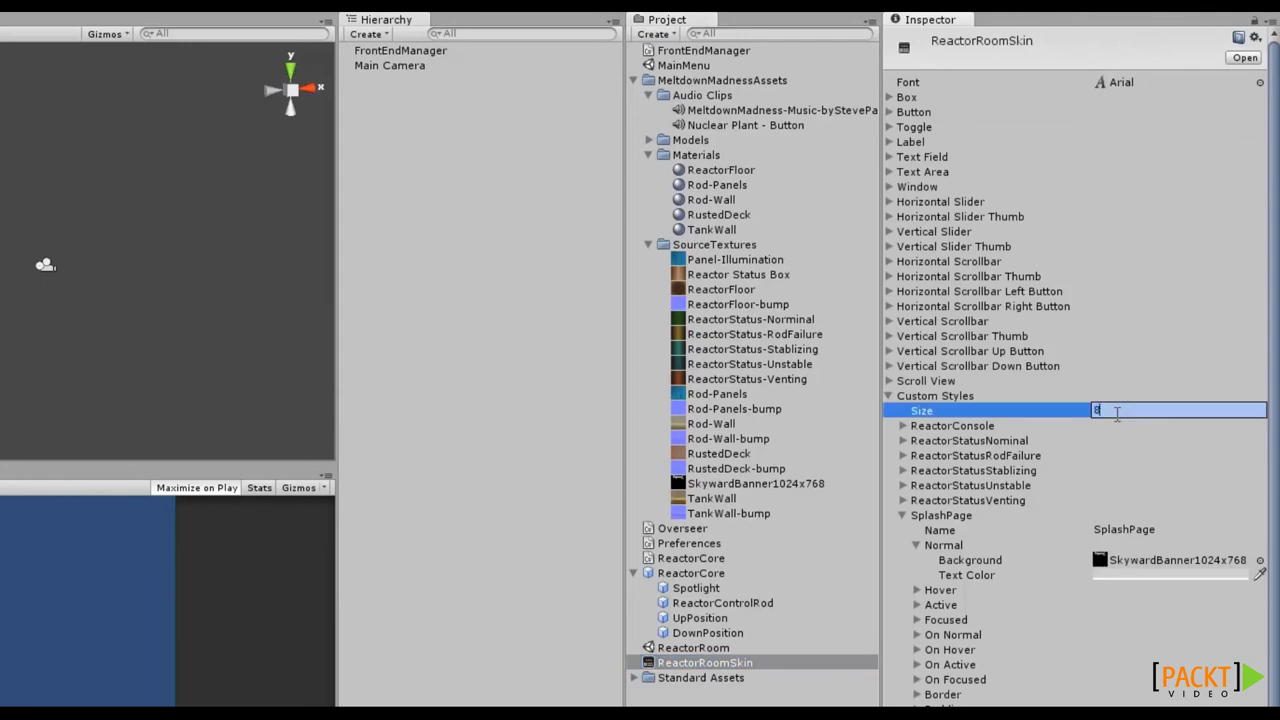
key(Return)
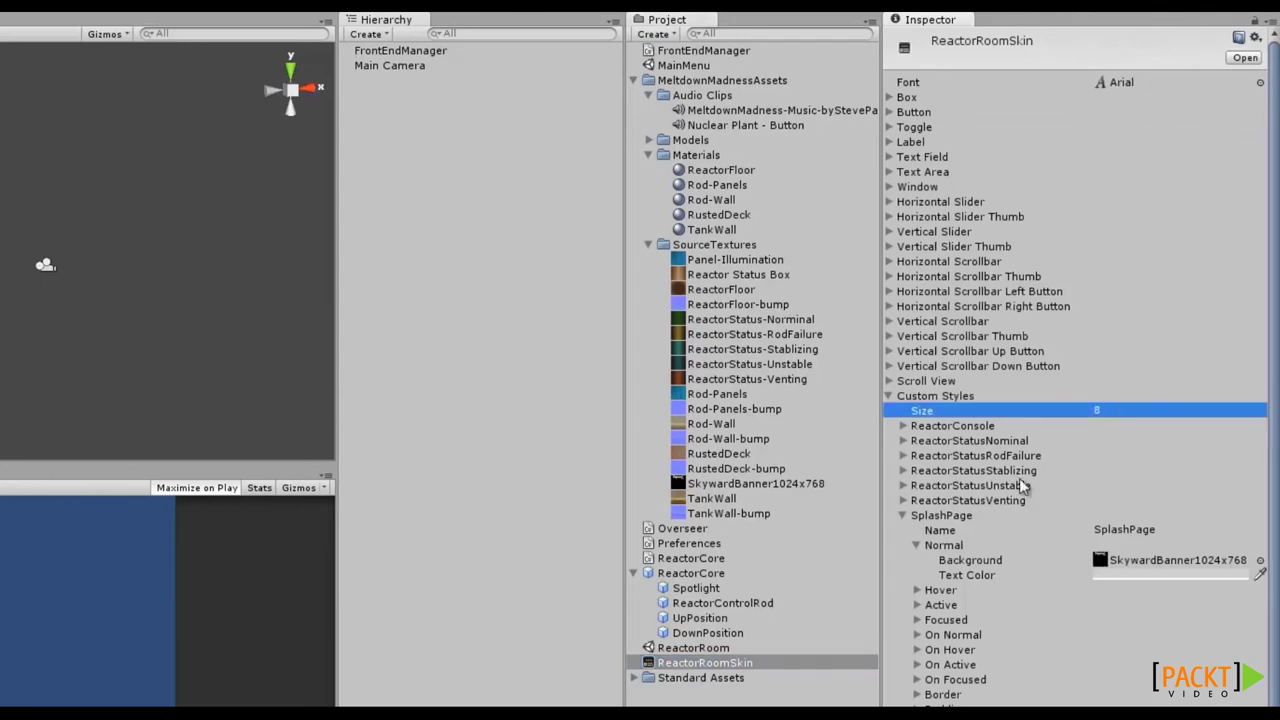
click(903, 515)
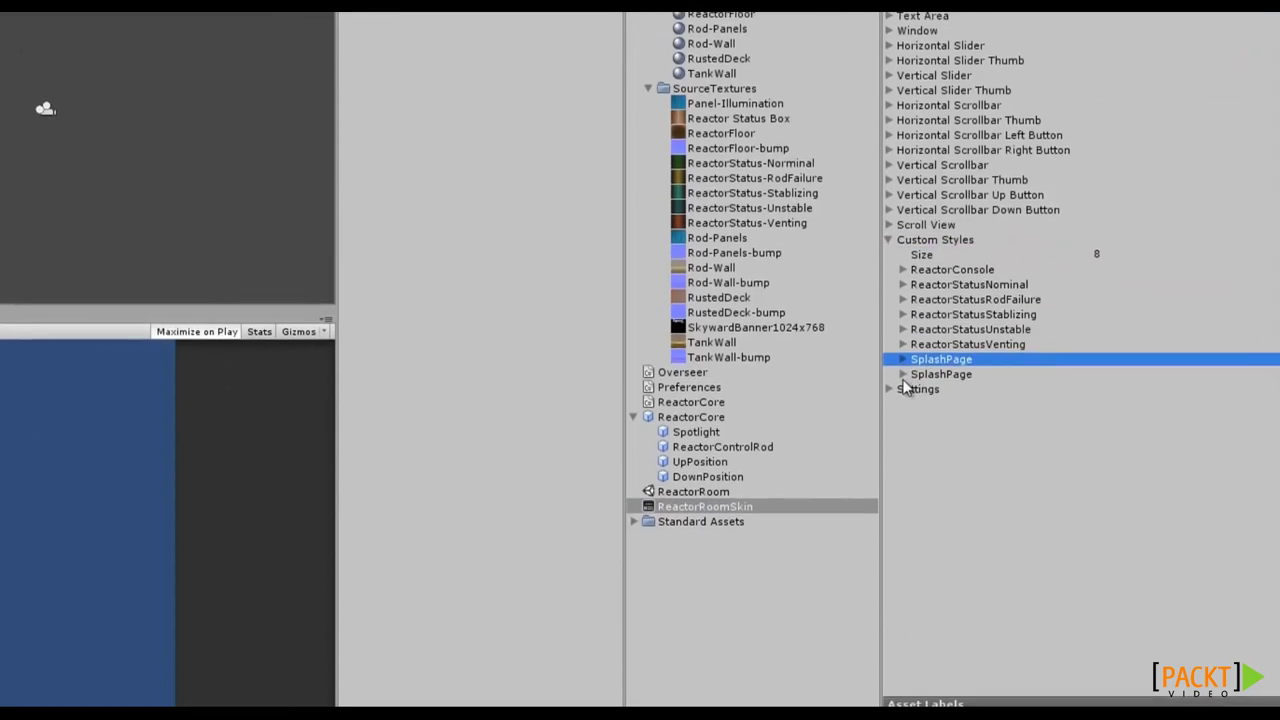
click(903, 376)
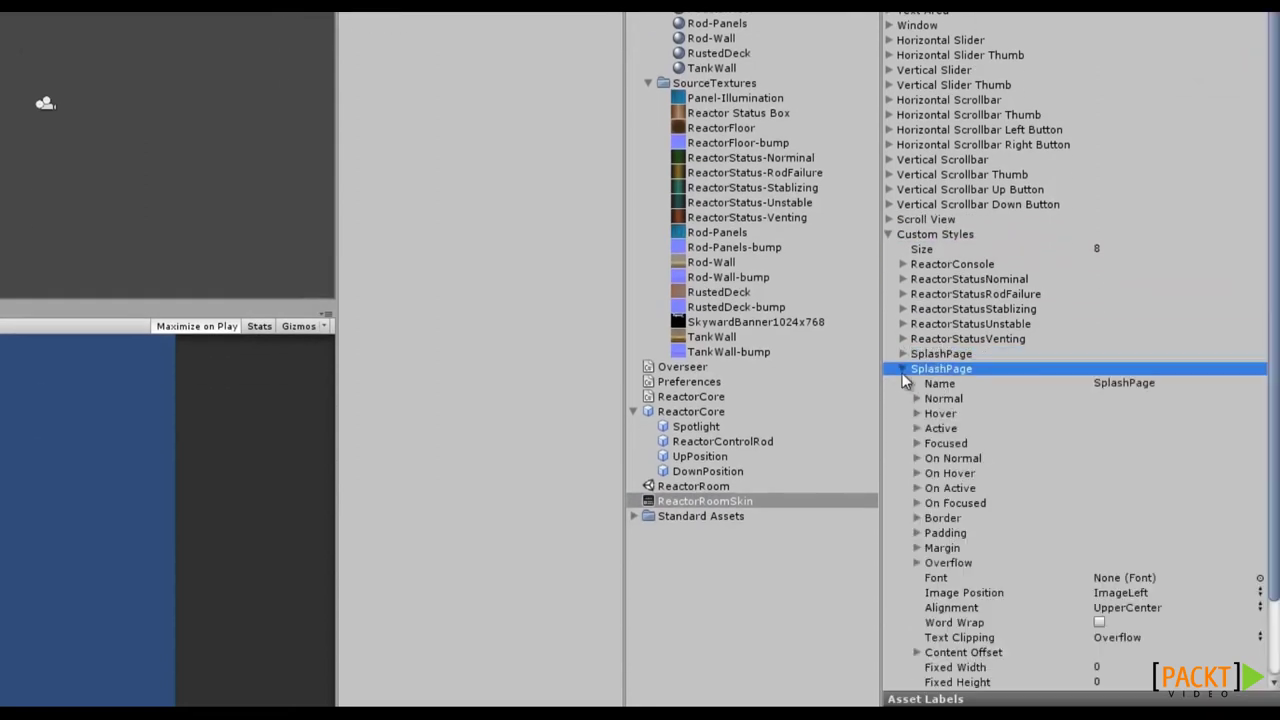
click(1182, 389)
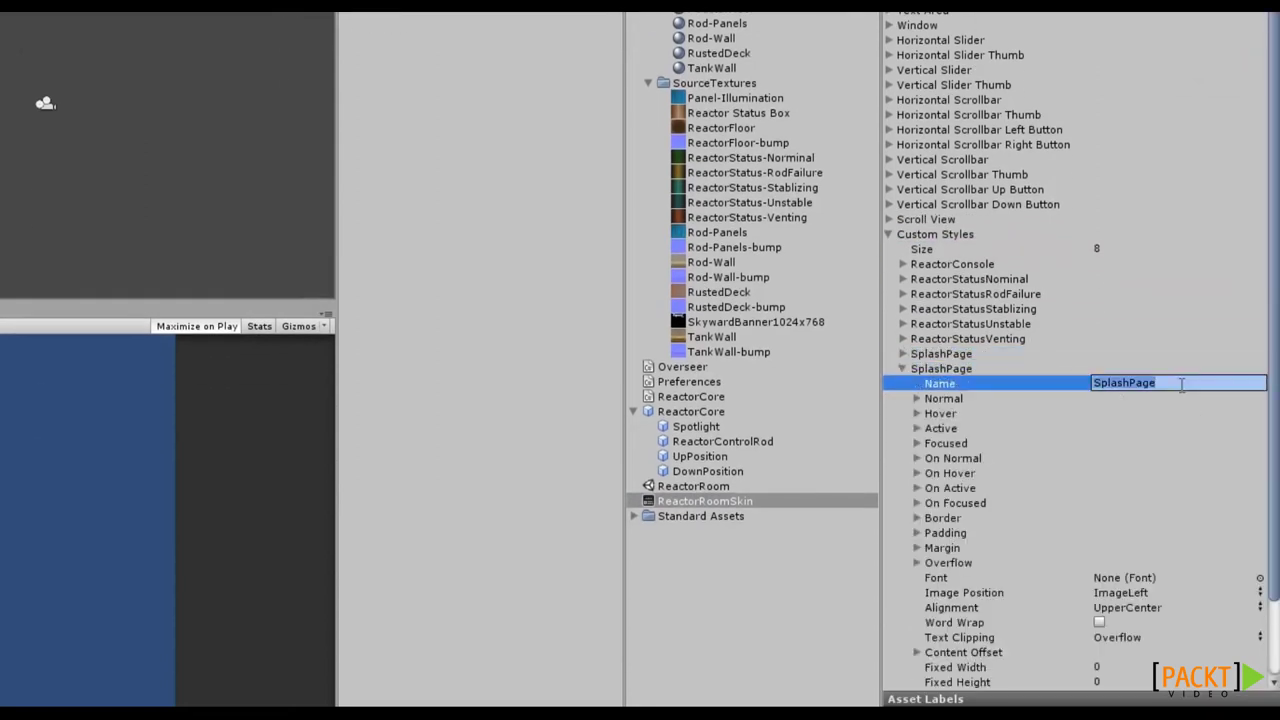
text(MenuBox)
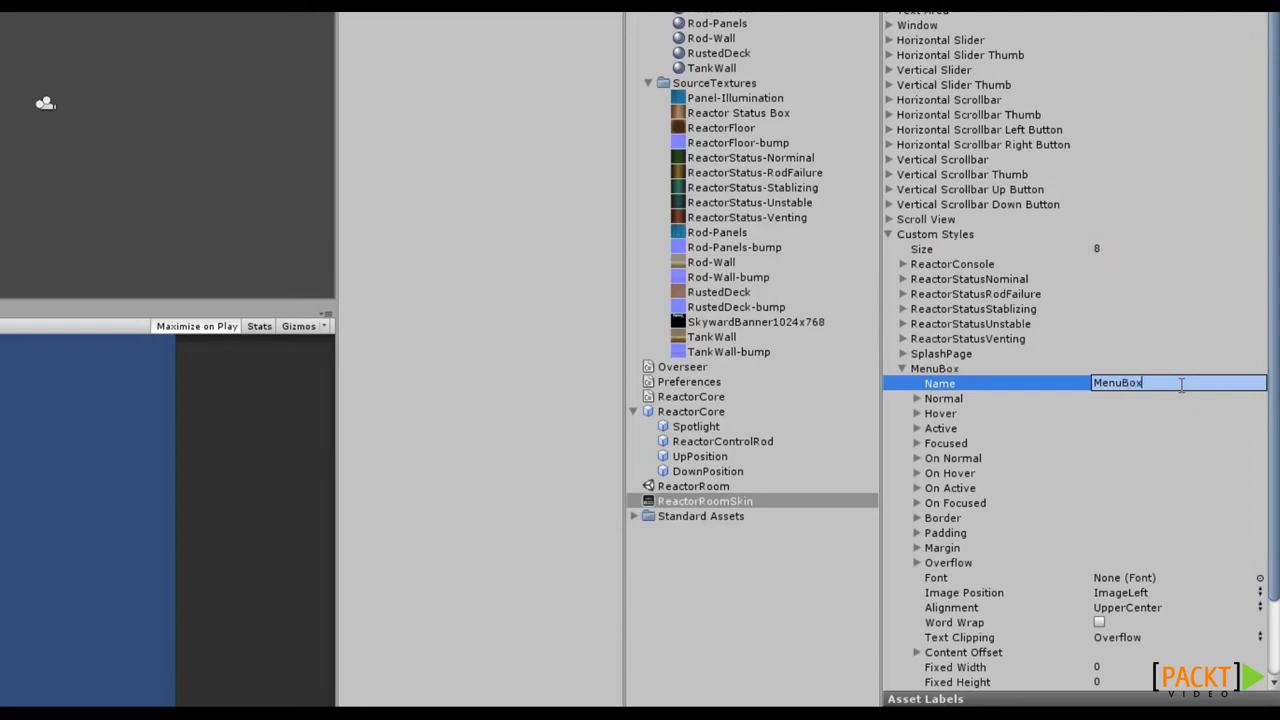
key(Return)
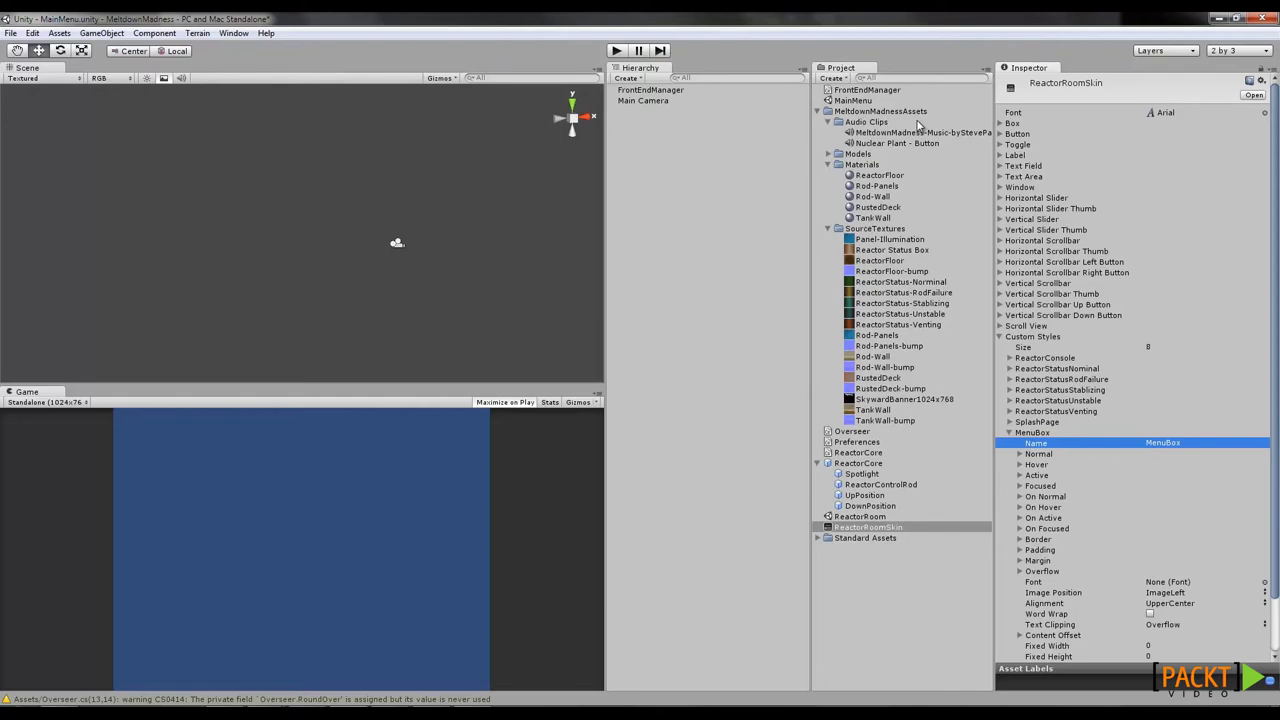
key(alt+Tab)
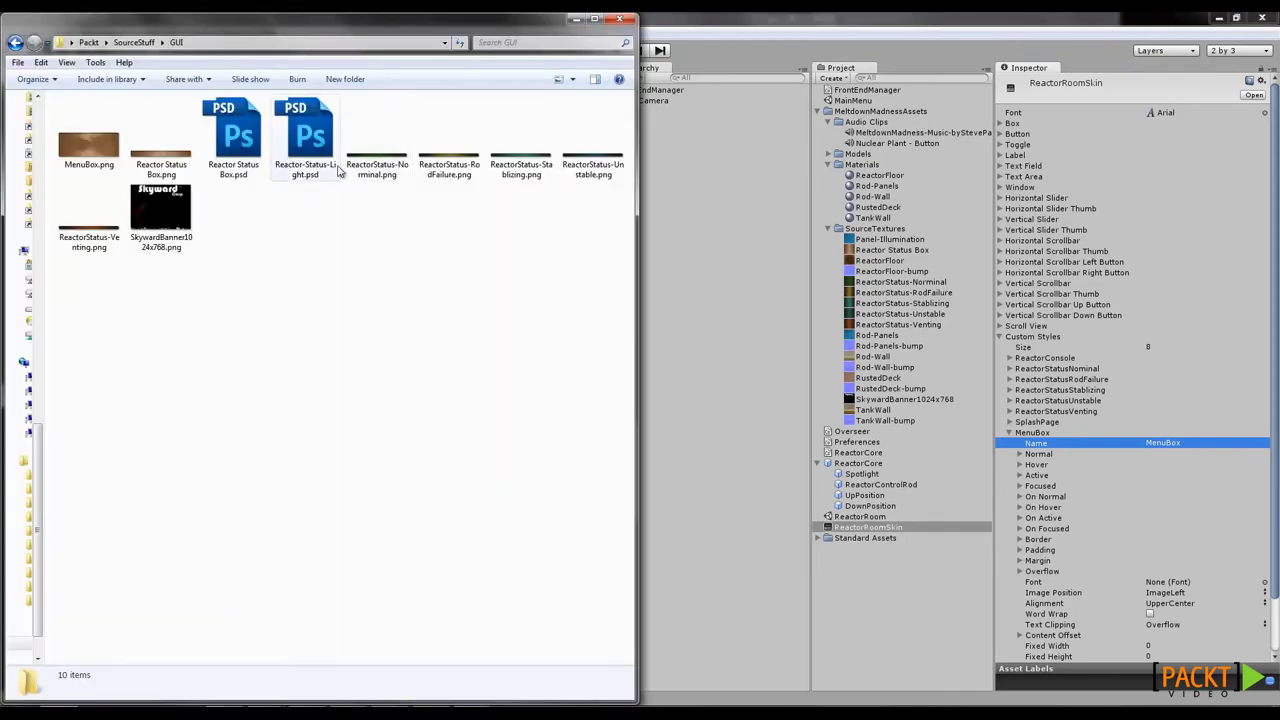
Import MenuBox.png into SourceTextures and set it as the MenuBox style's normal background.
drag(75, 147, 870, 232)
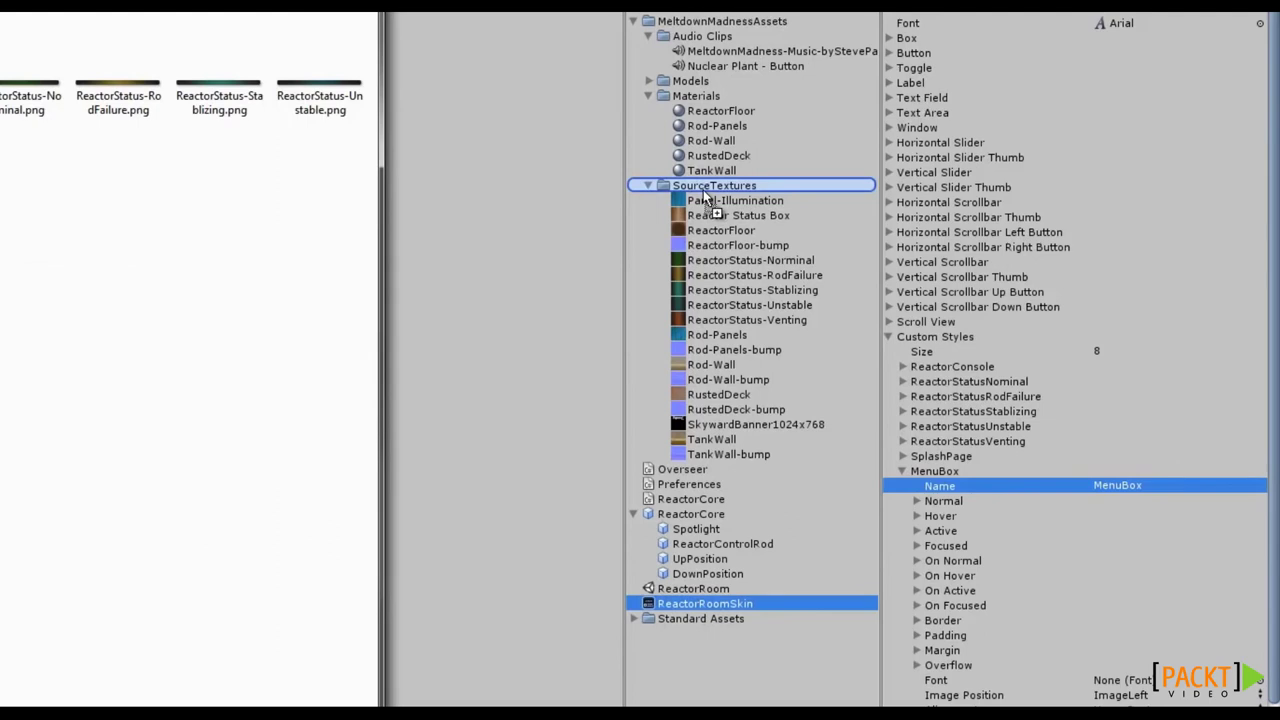
drag(708, 190, 710, 192)
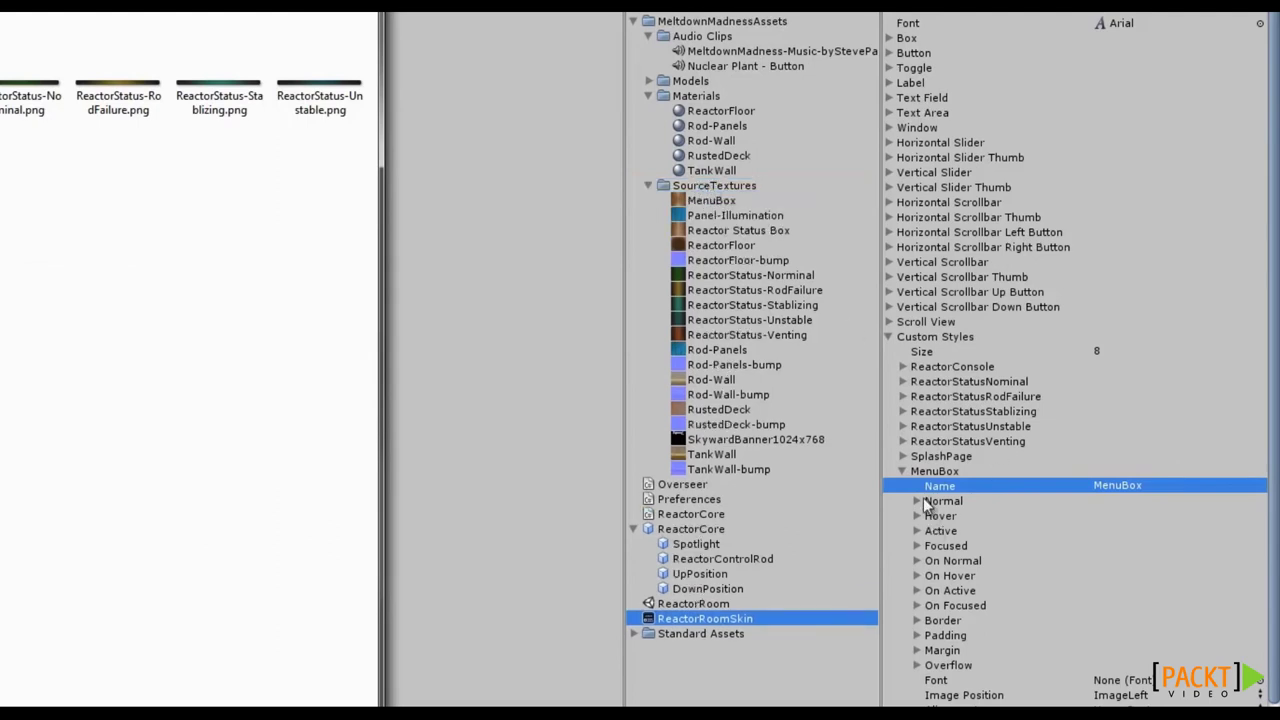
click(917, 501)
drag(716, 203, 1157, 516)
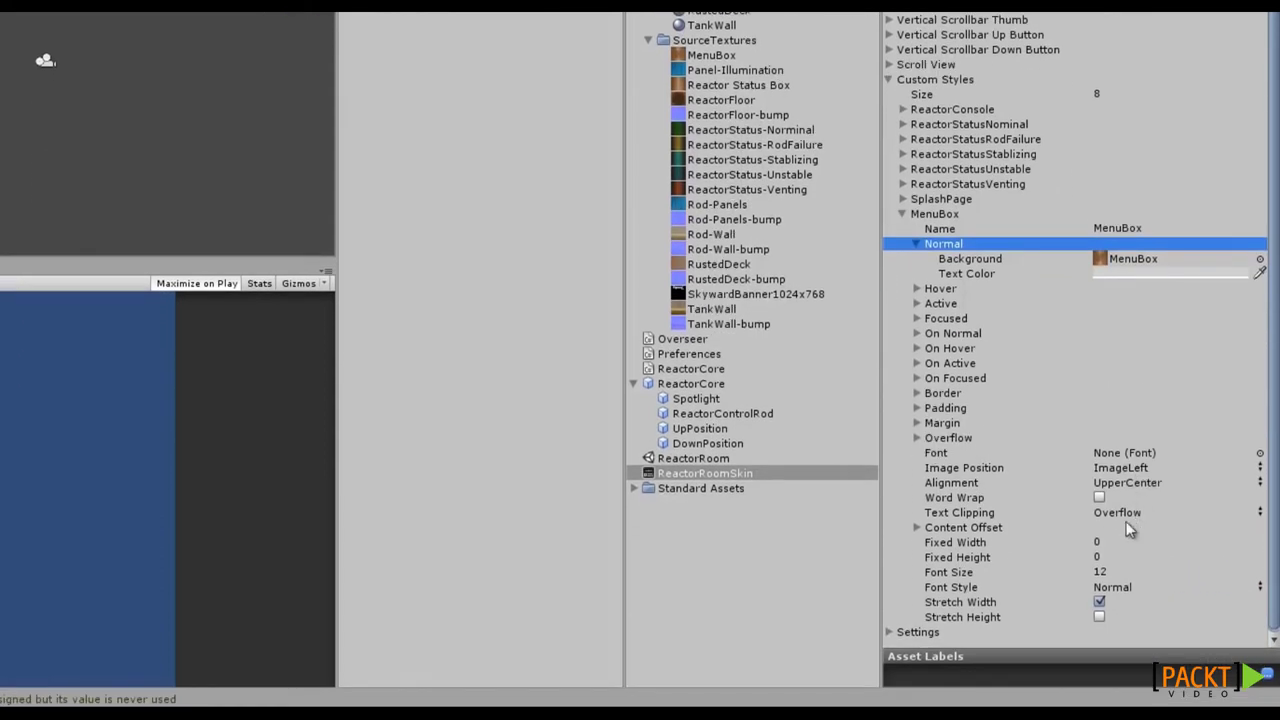
Give the MenuBox style font size 48 in BoldAndItalic.
scroll(1070, 541, down, 1)
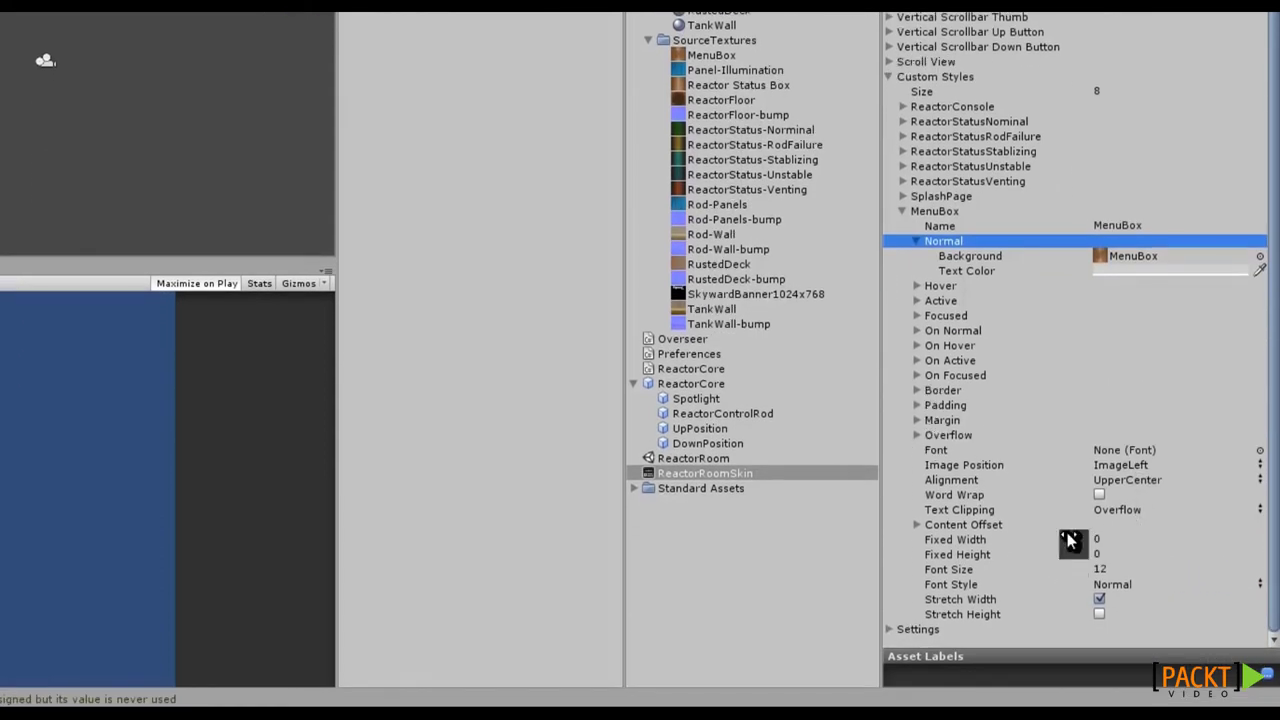
click(1117, 570)
text(48)
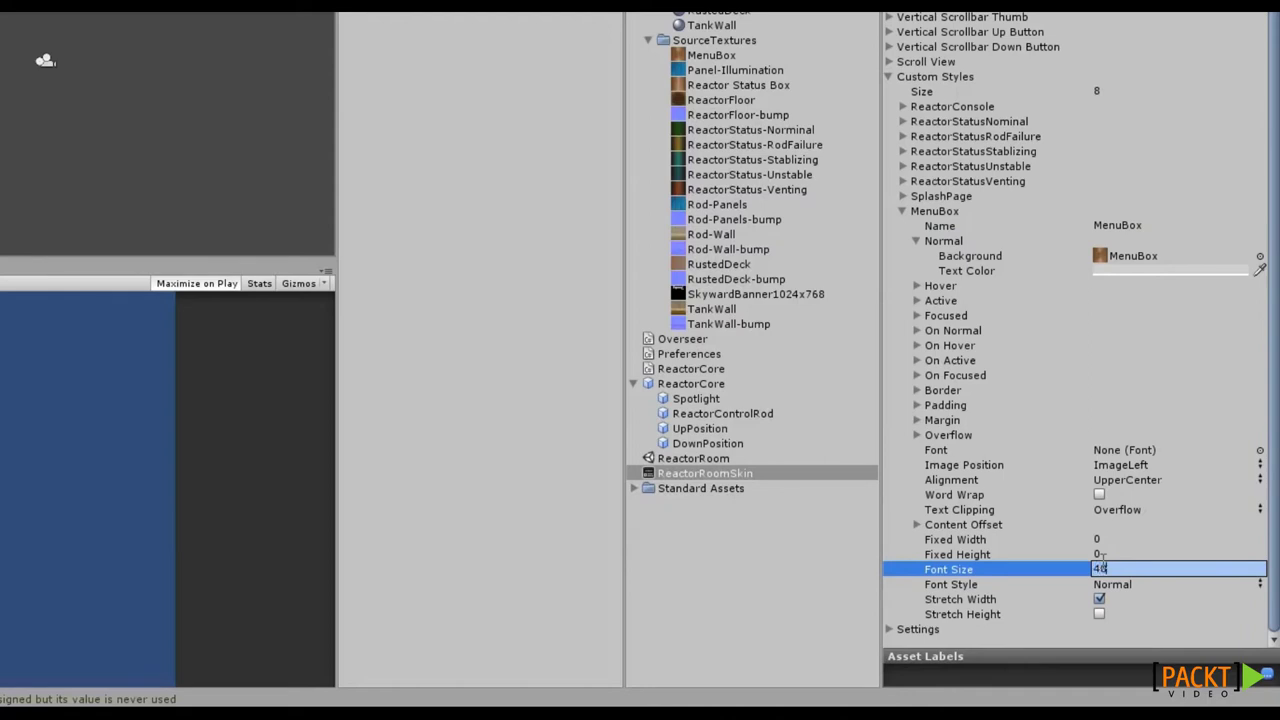
key(Return)
click(1118, 585)
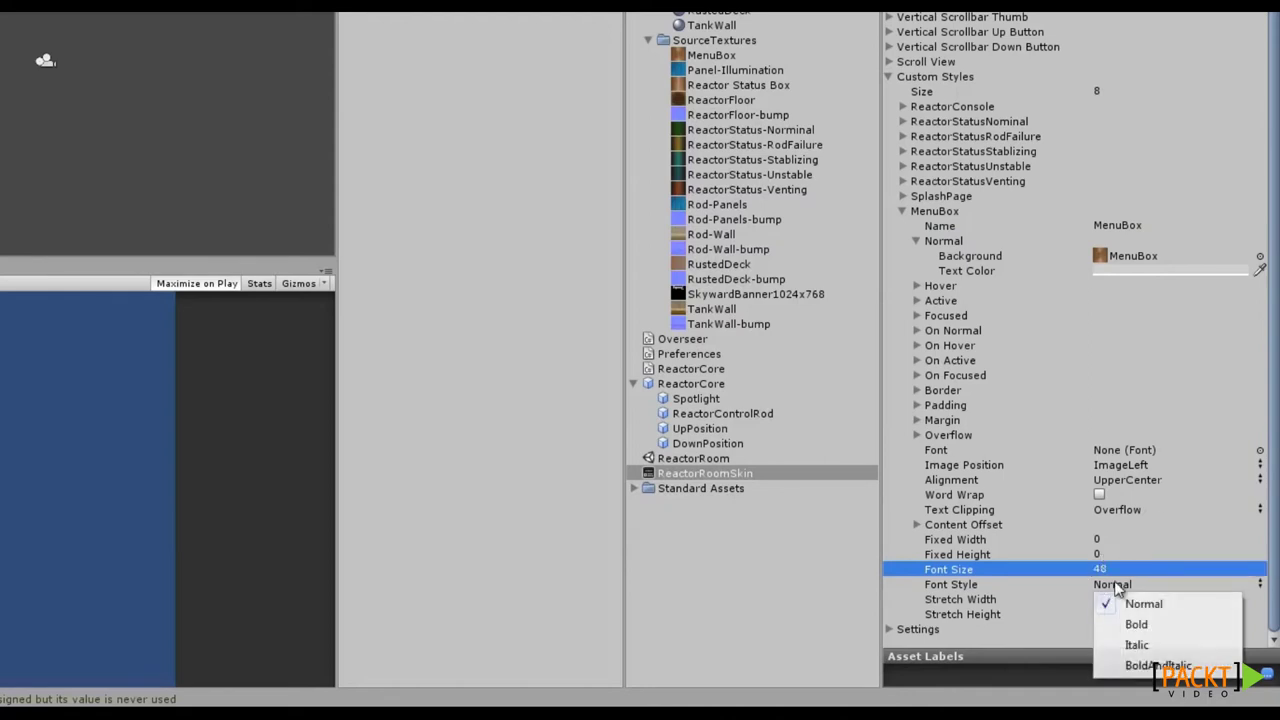
click(1135, 663)
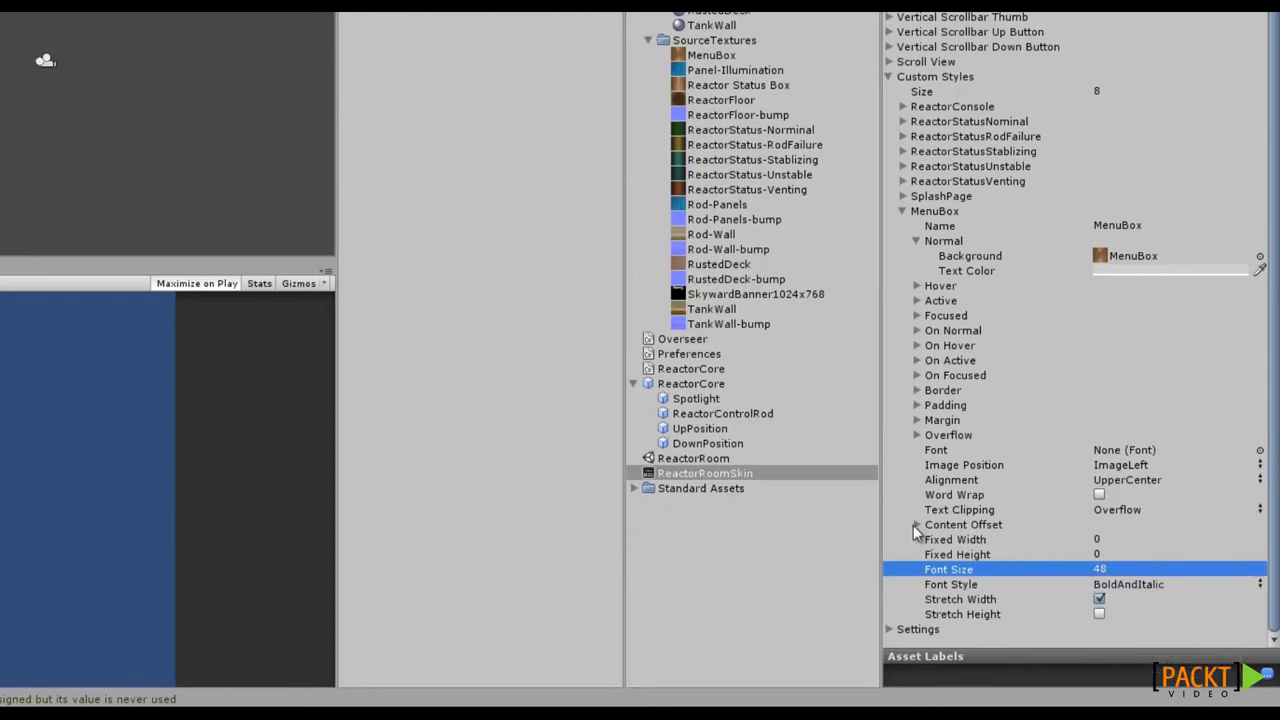
Set MenuBox's content offset Y to 15 and open Build Settings with Ctrl+Shift+B.
click(918, 525)
click(1129, 555)
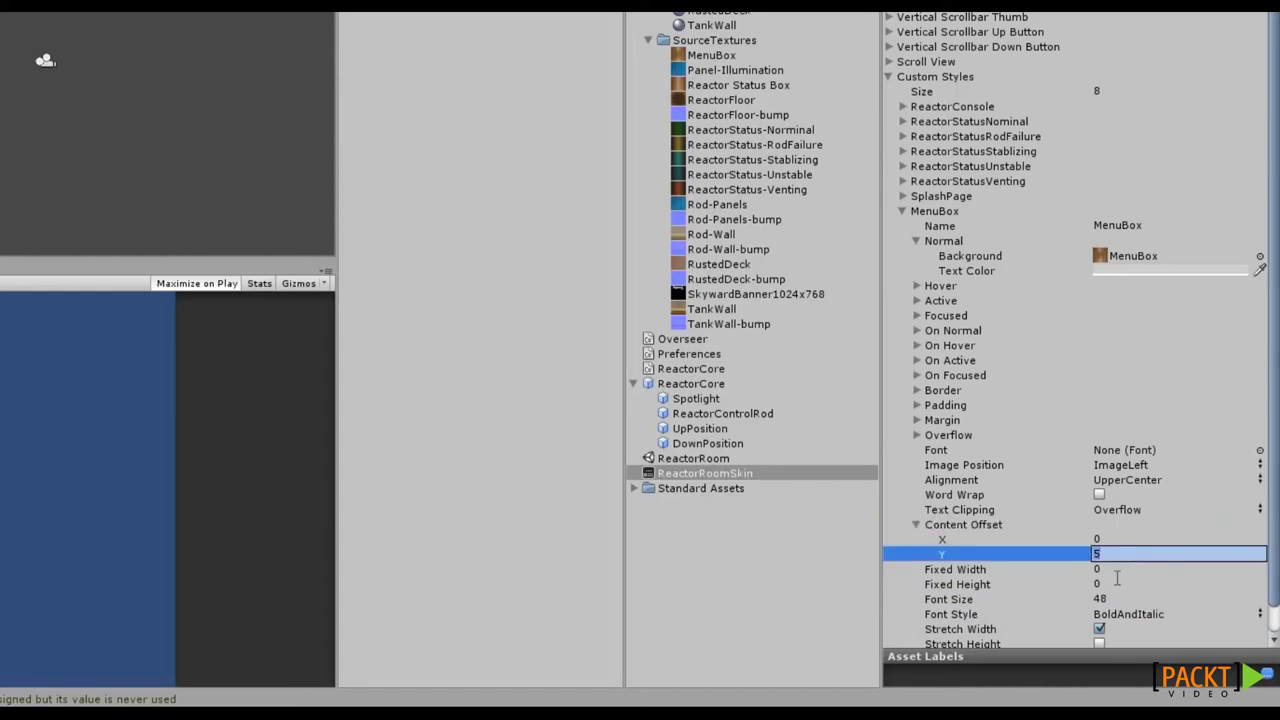
text(15)
key(Return)
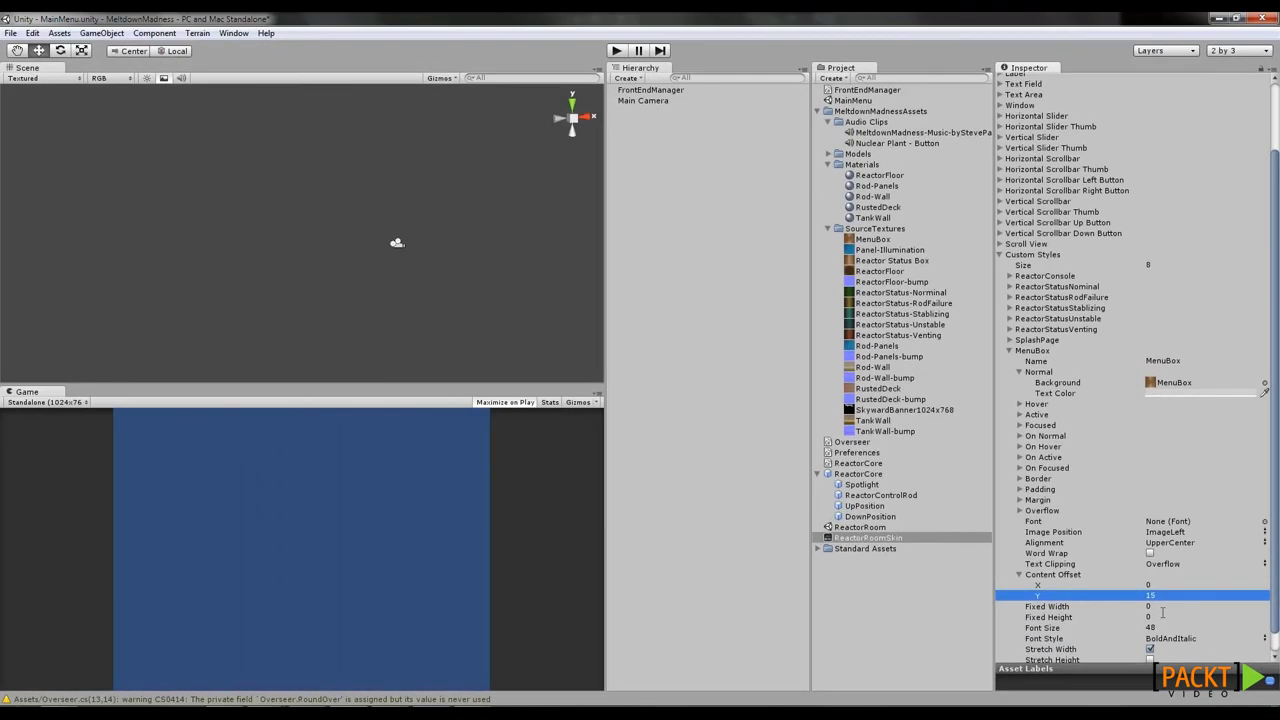
key(ctrl+shift+b)
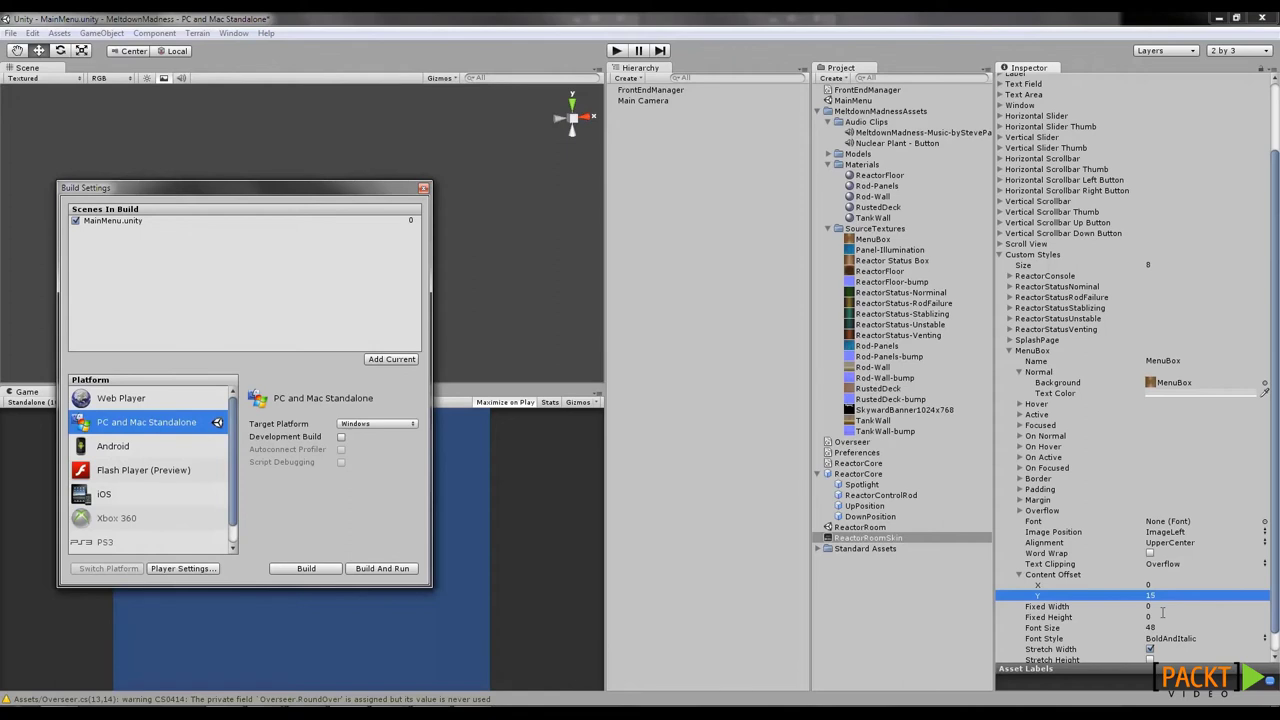
Add ReactorRoom.unity to the build, test the main menu in Play mode, and open Overseer.cs.
click(857, 527)
drag(857, 527, 128, 300)
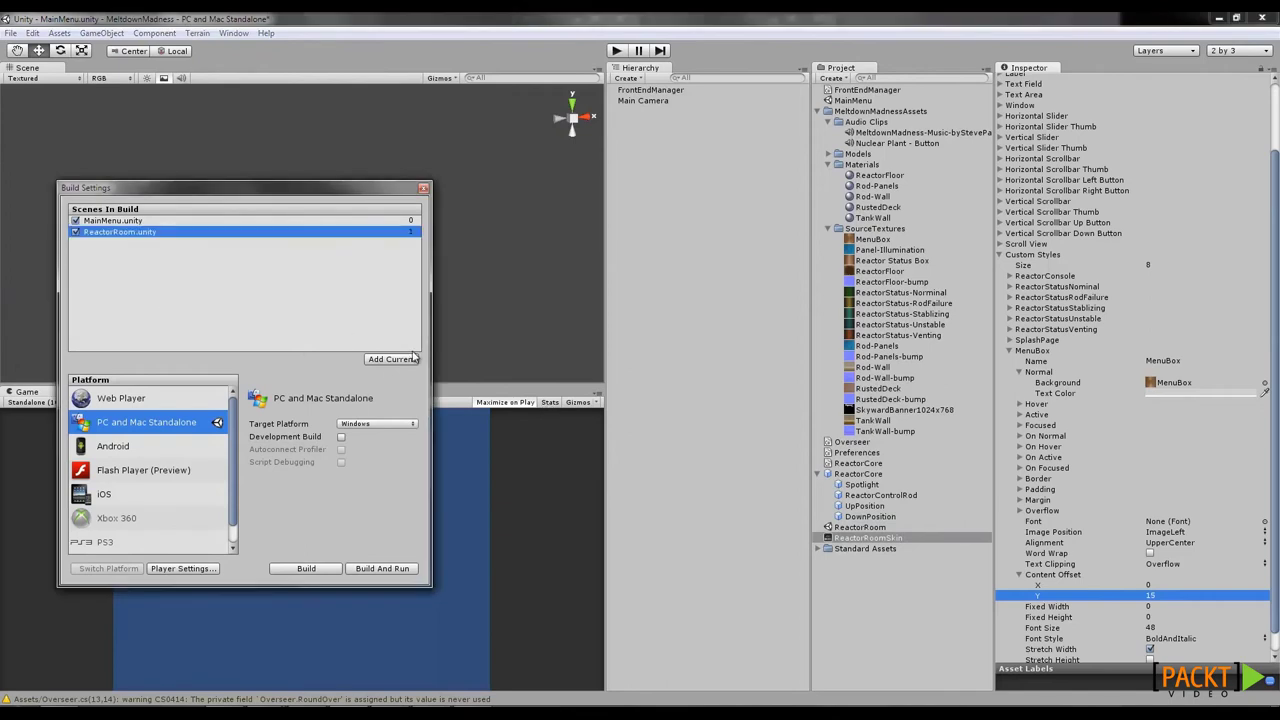
click(610, 52)
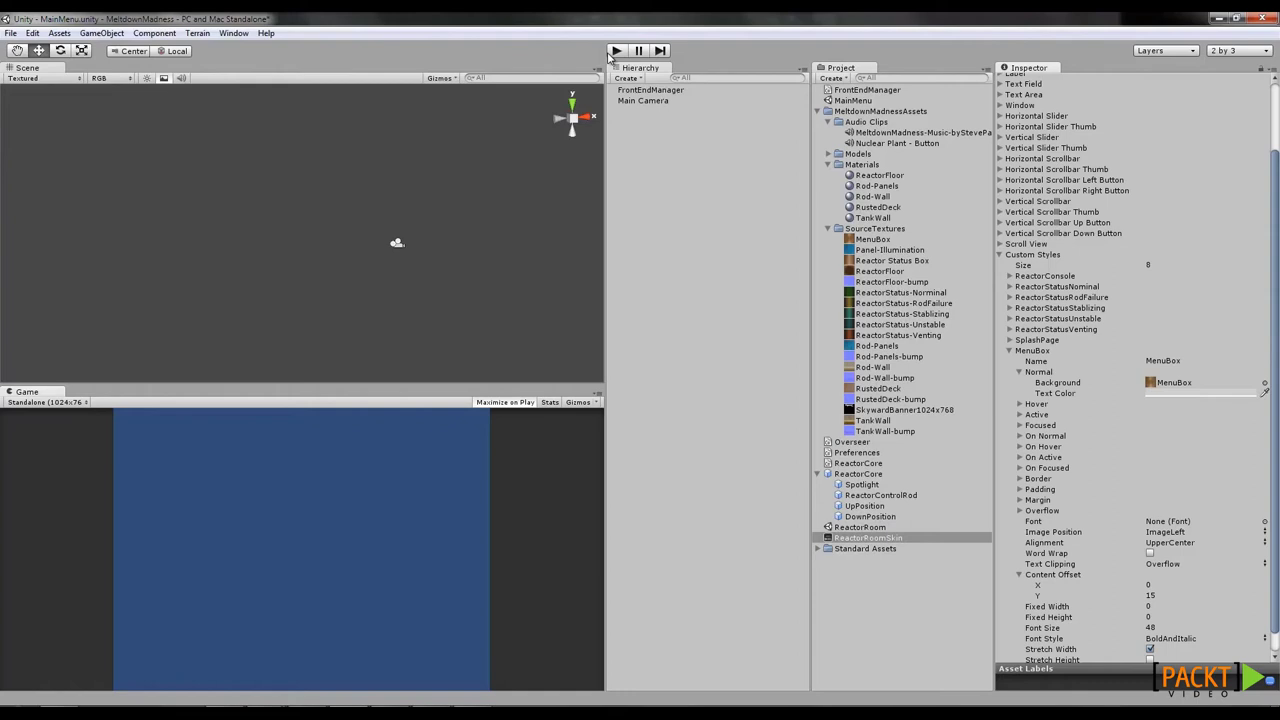
click(616, 51)
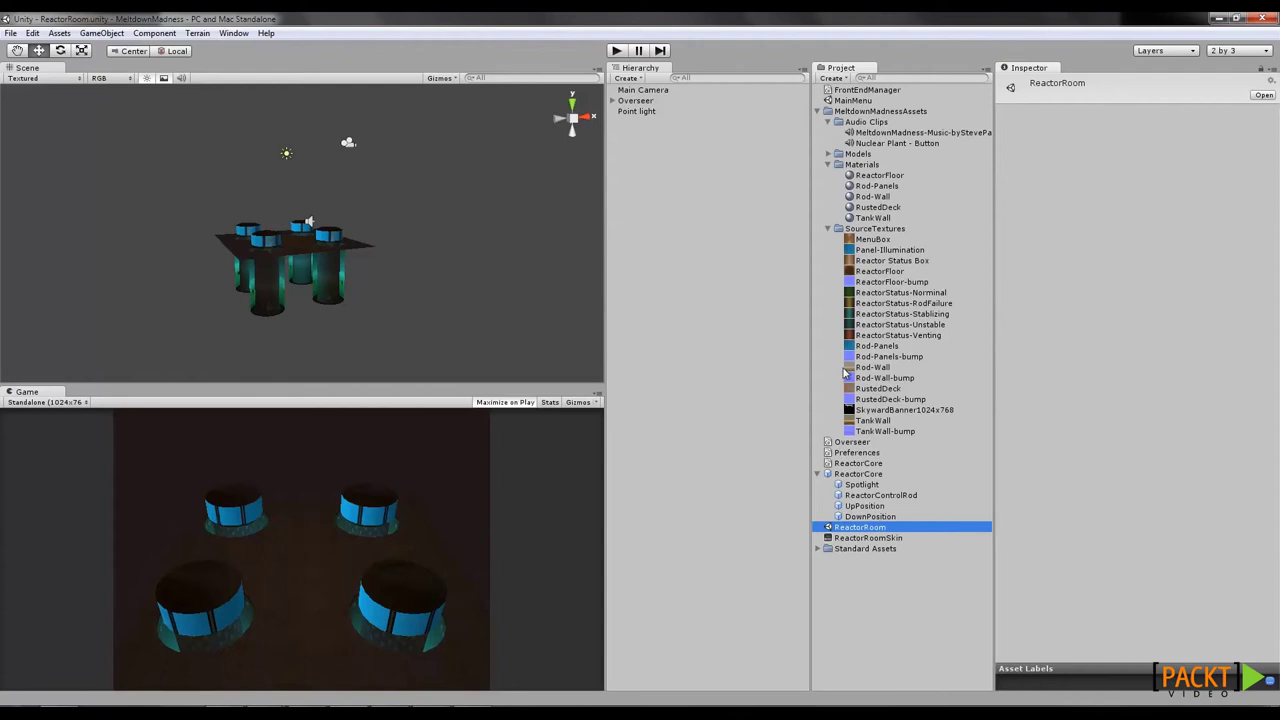
click(849, 443)
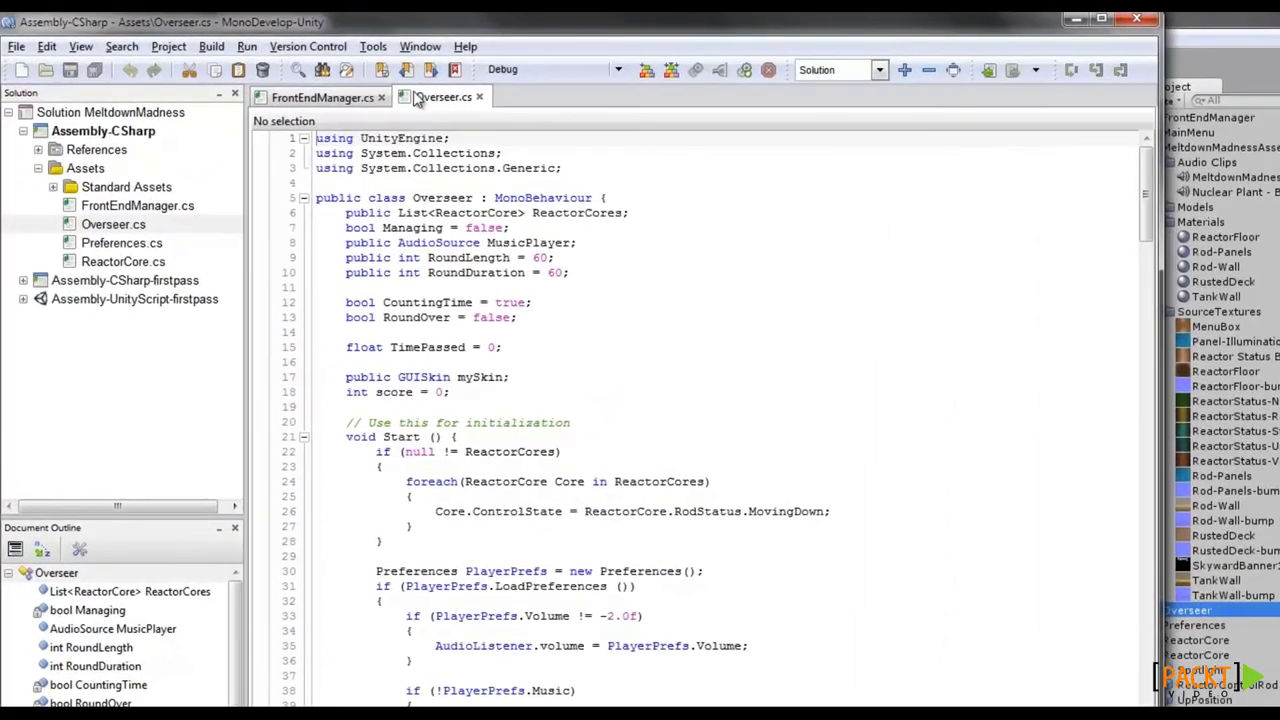
Add the field 'bool paused = false;' after the score declaration.
click(503, 399)
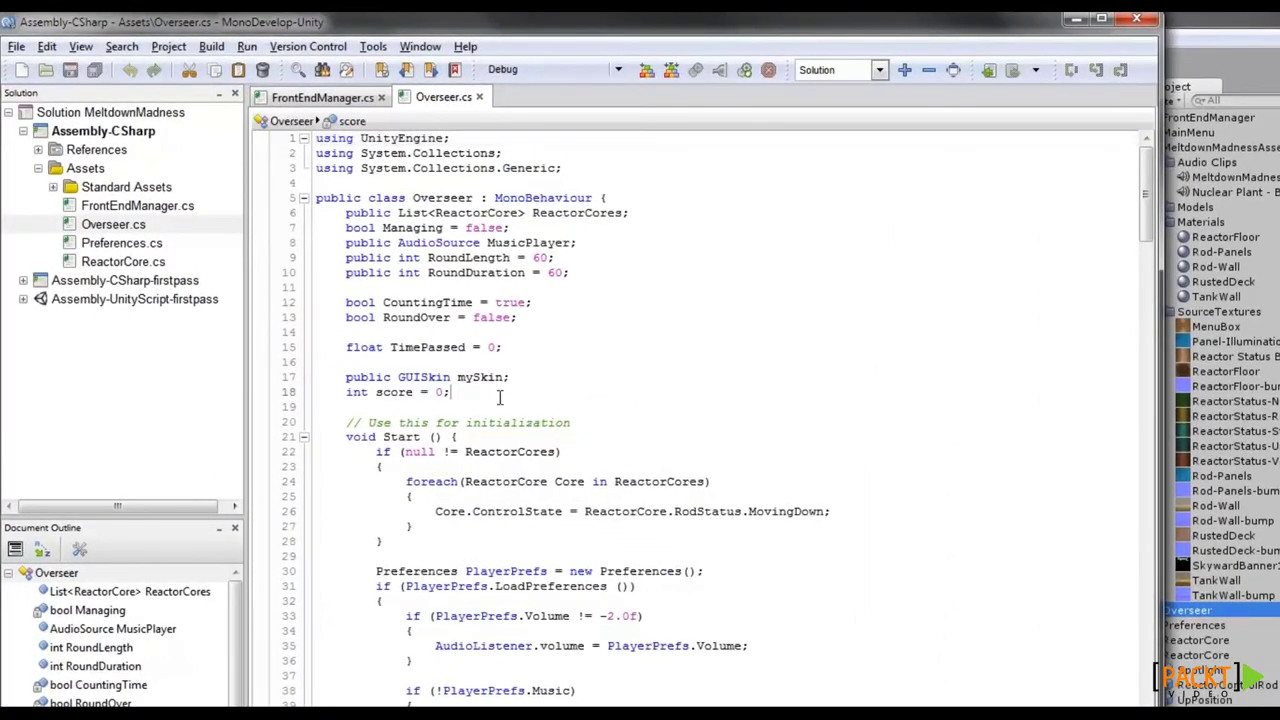
key(Return)
key(Return)
text(bool paused = )
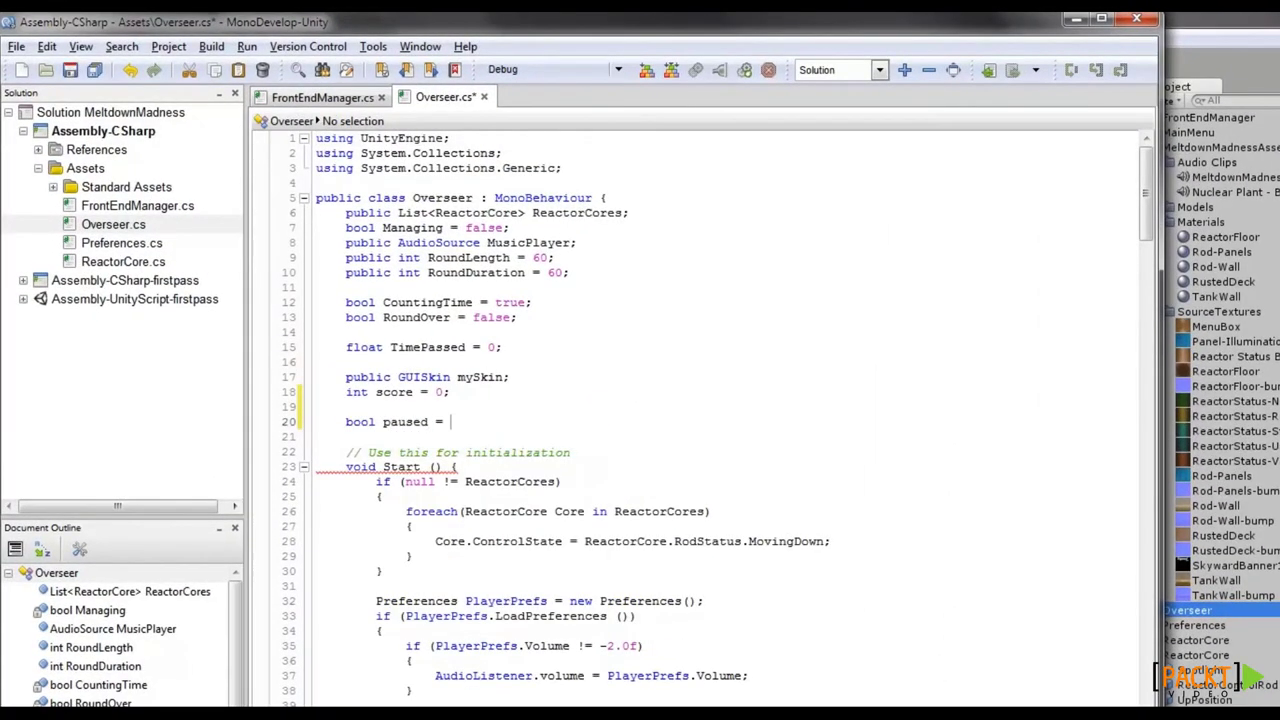
text(false)
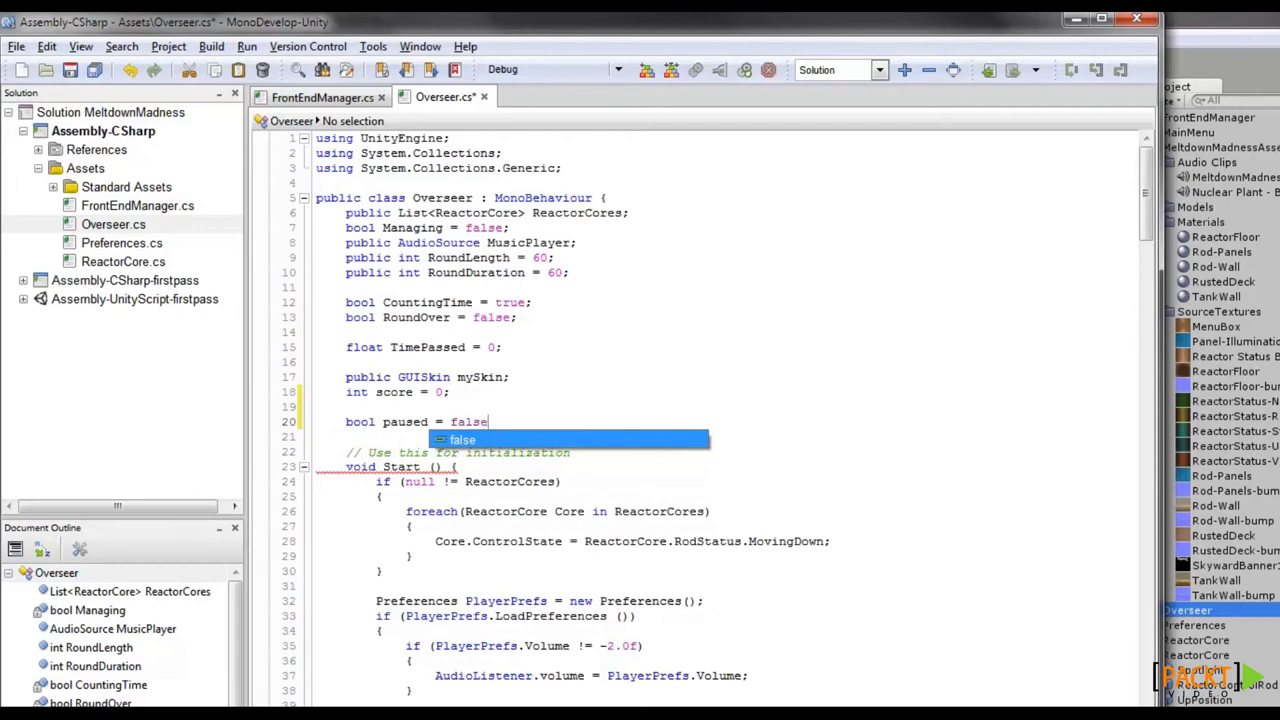
text(;)
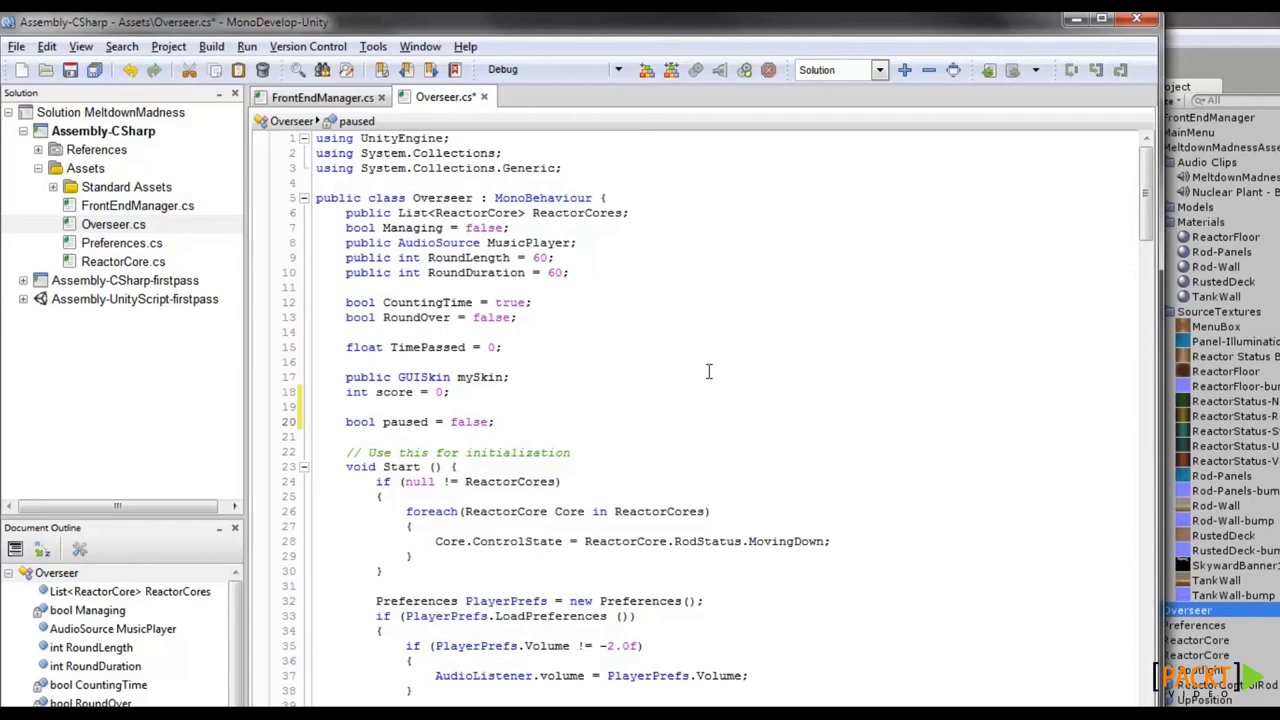
Paste the paused toggling into ProcessKeyInput's KeyCode.P block.
scroll(708, 372, down, 4)
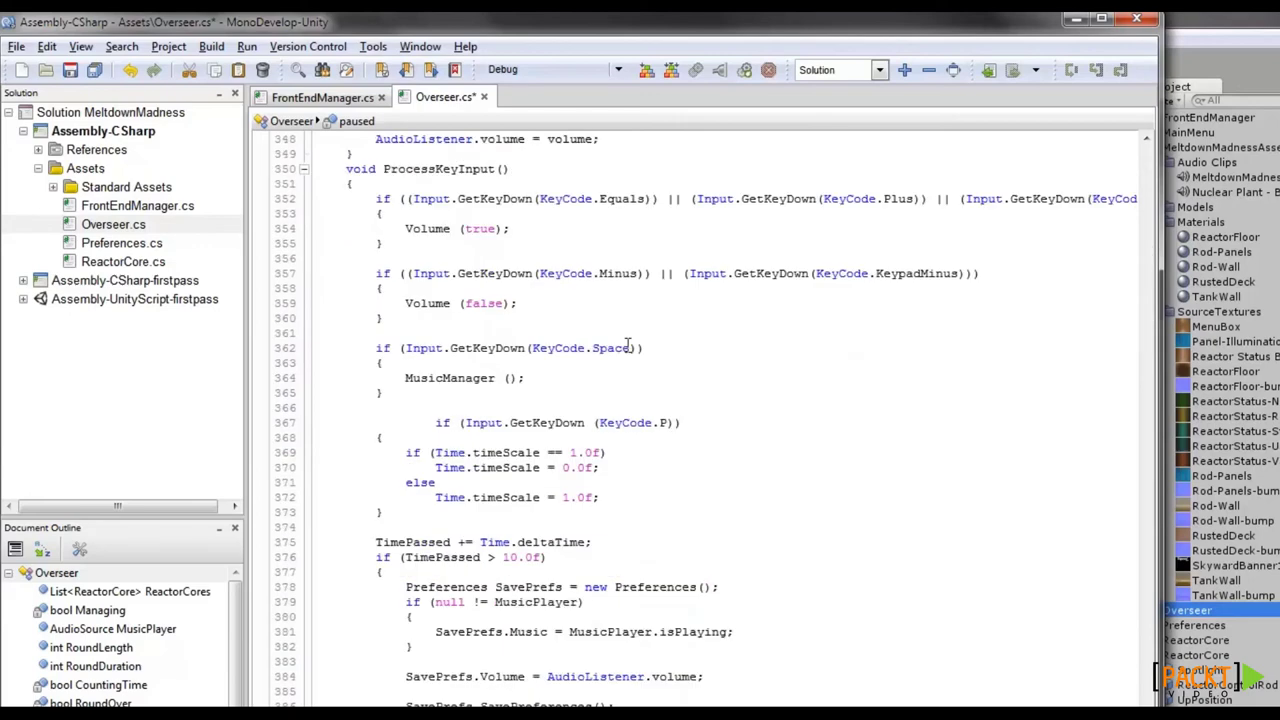
click(613, 497)
text(if (!paused) 	paused = true; else 	paused = false;)
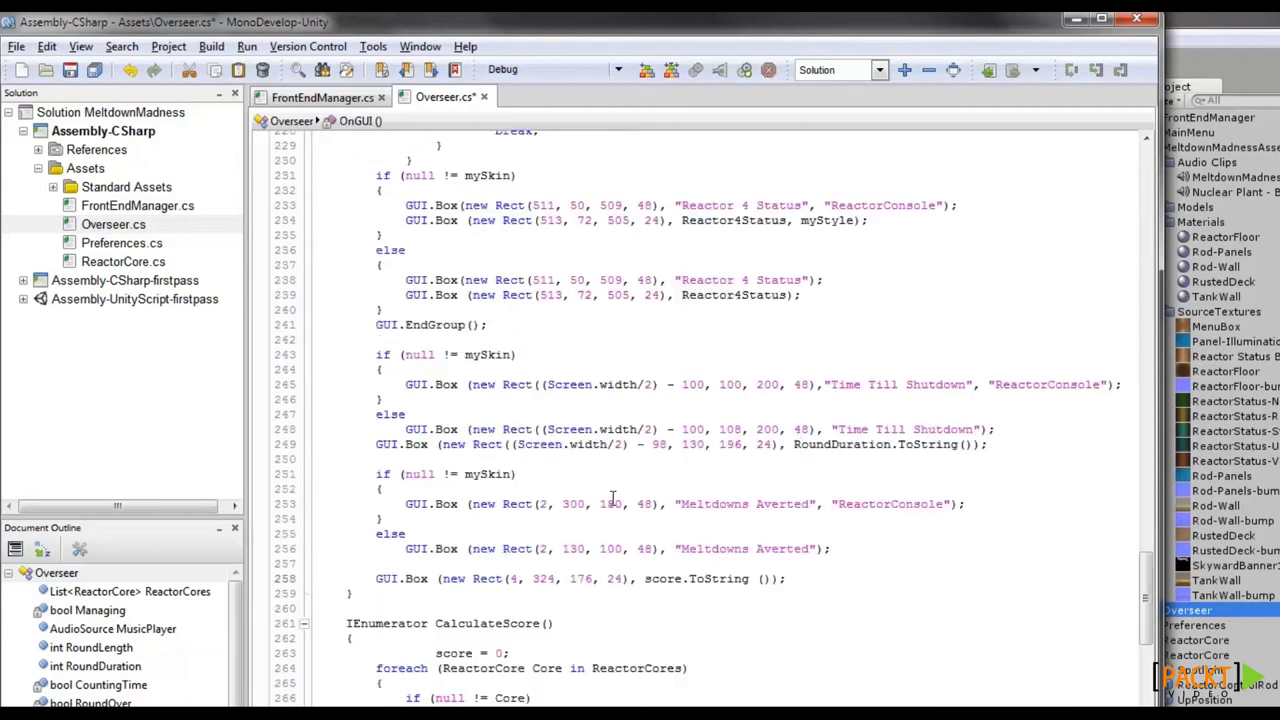
key(Return)
key(Return)
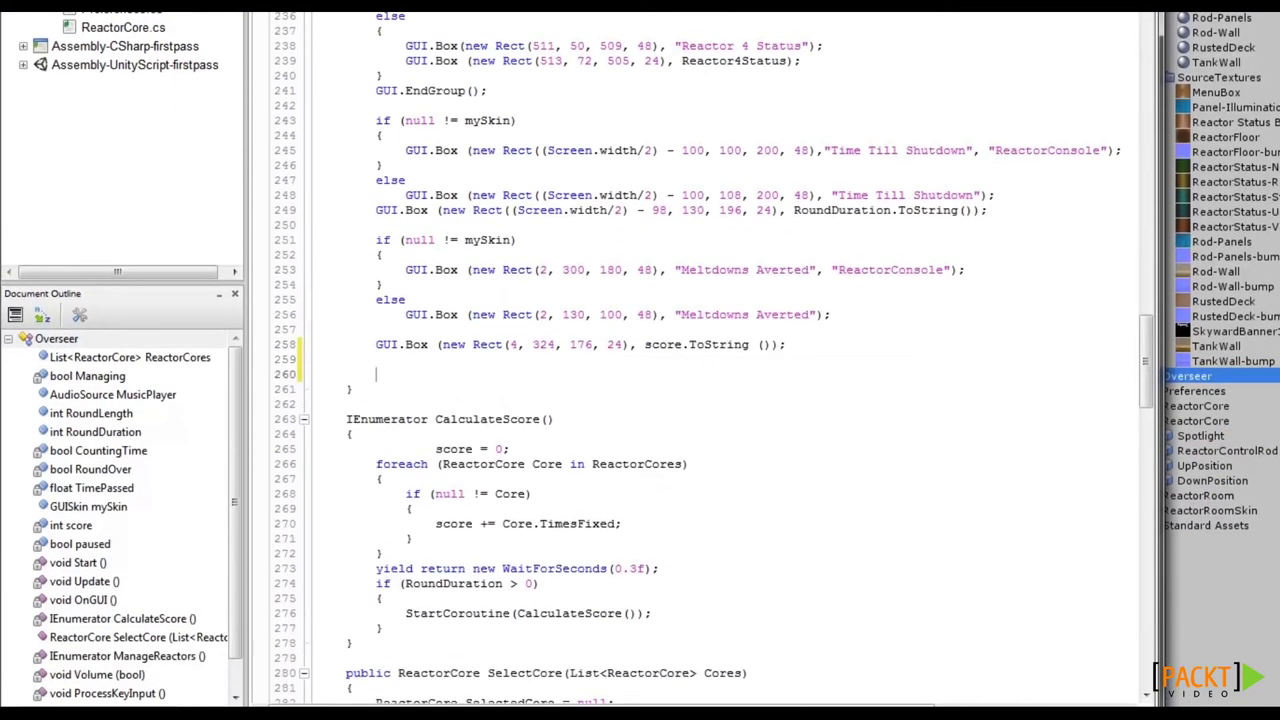
Paste the if (paused) block with the Game Paused box and Resume Game button into OnGUI.
key(ctrl+v)
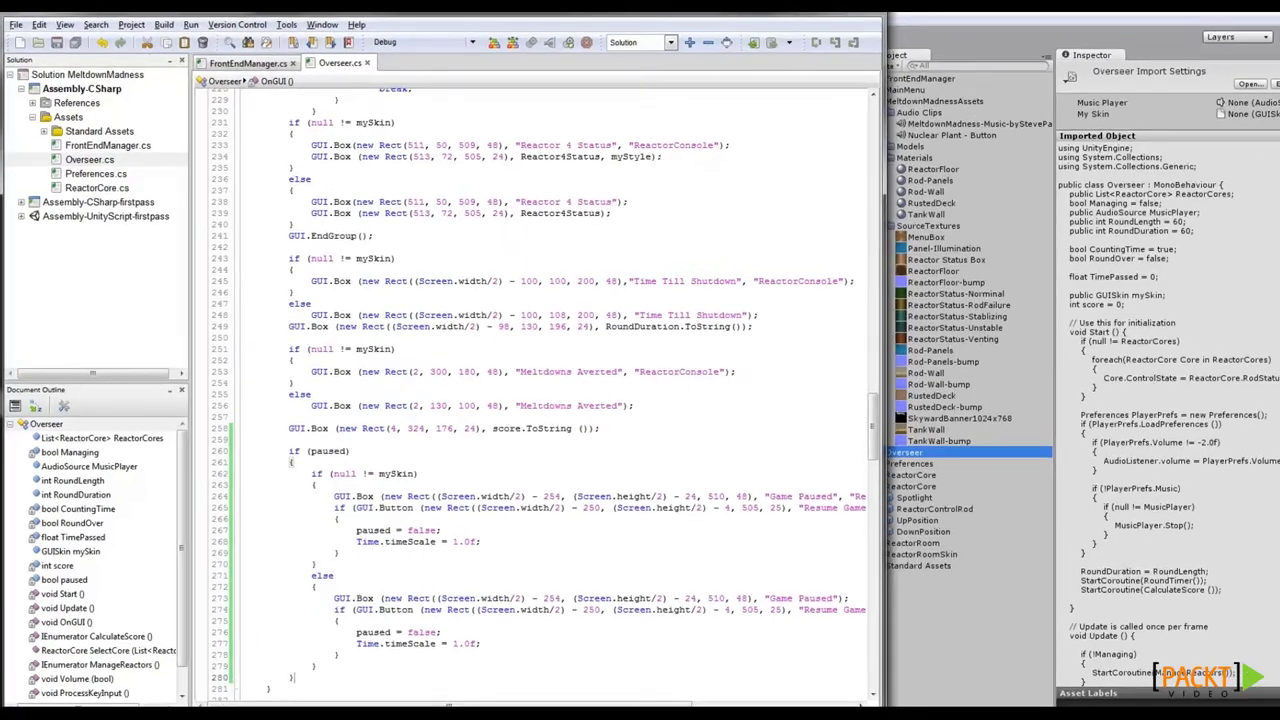
scroll(595, 426, down, 5)
scroll(820, 484, down, 15)
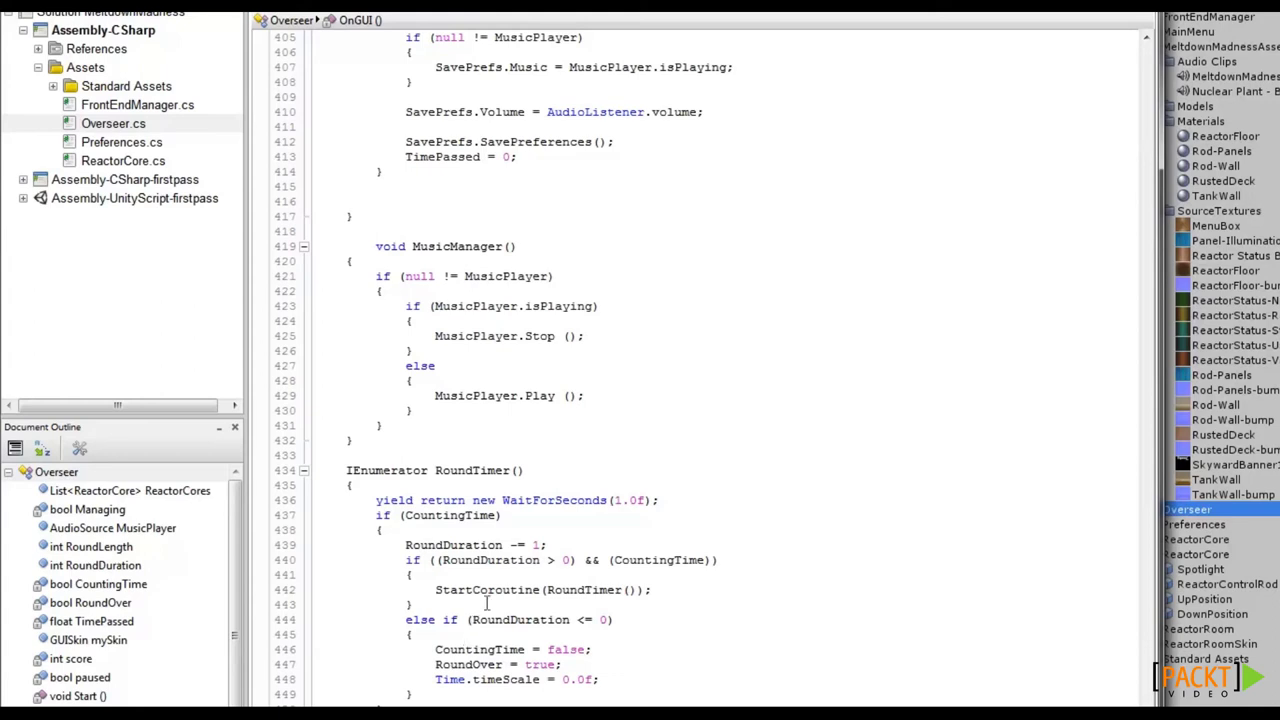
Replace Time.timeScale = 0.0f in RoundTimer with Application.LoadLevel("MainMenu").
double_click(458, 679)
drag(468, 551, 613, 549)
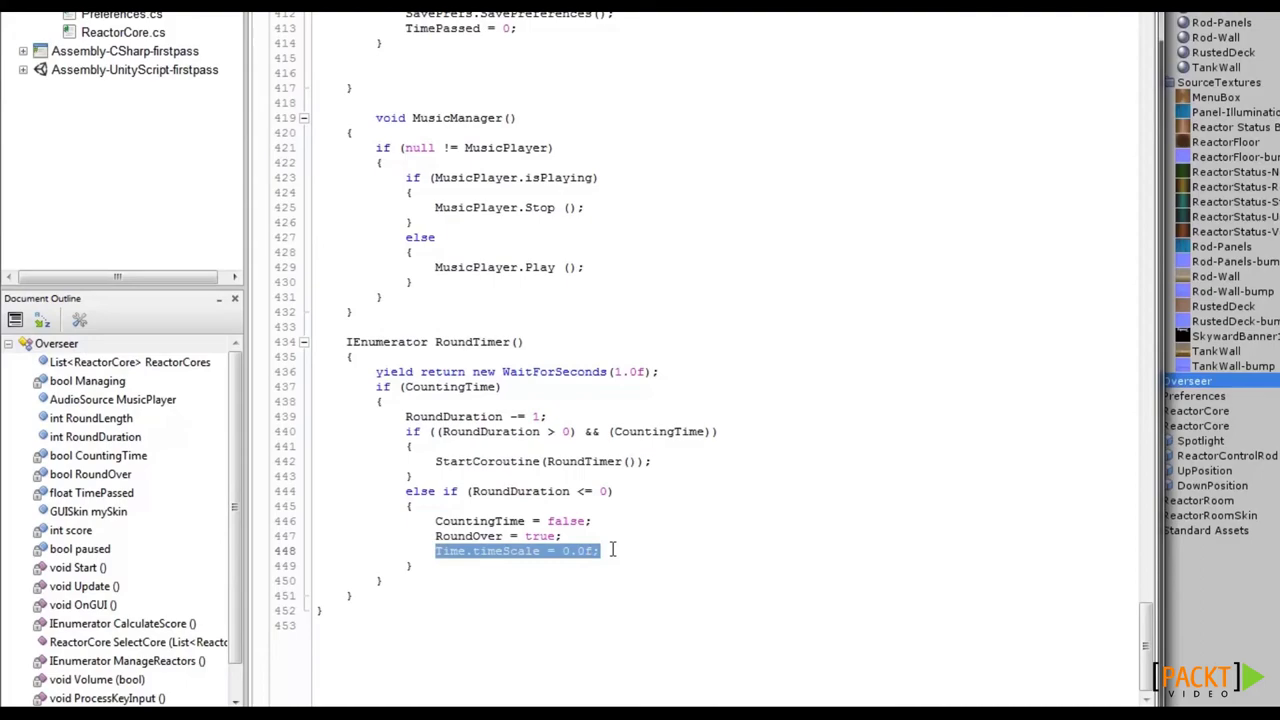
text(Application.LoadLevel("MainMenu");)
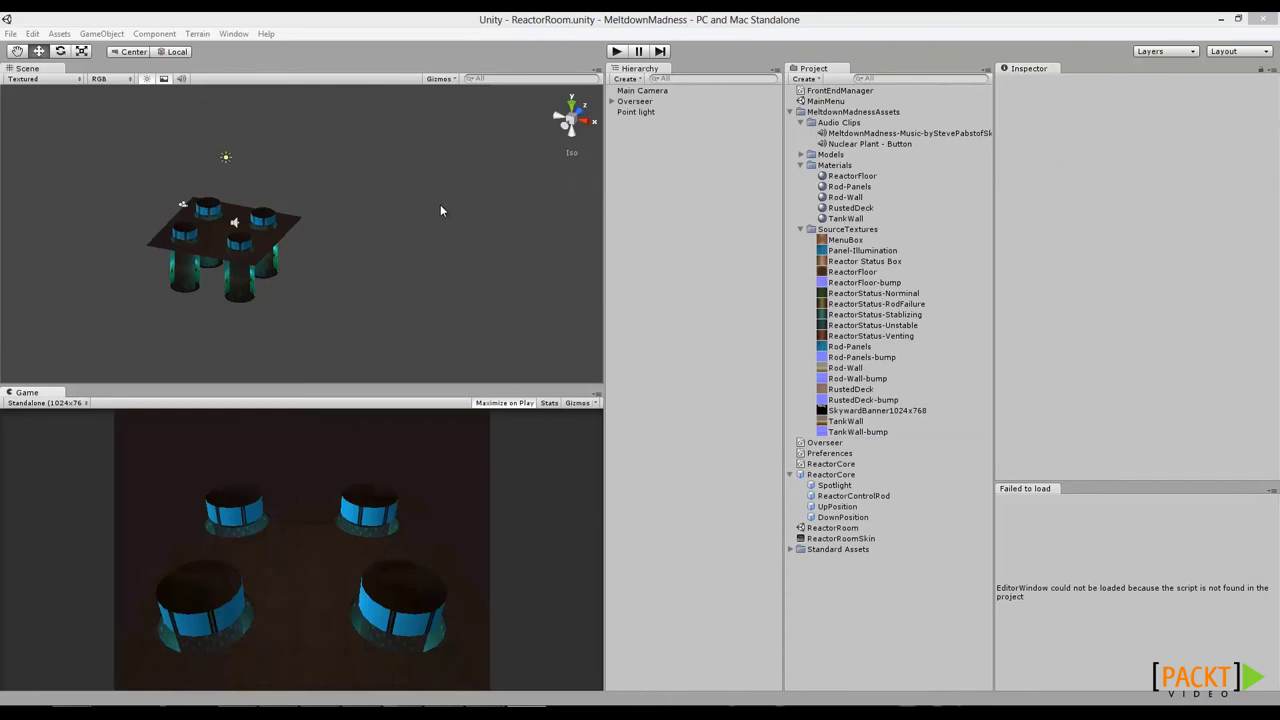
click(618, 52)
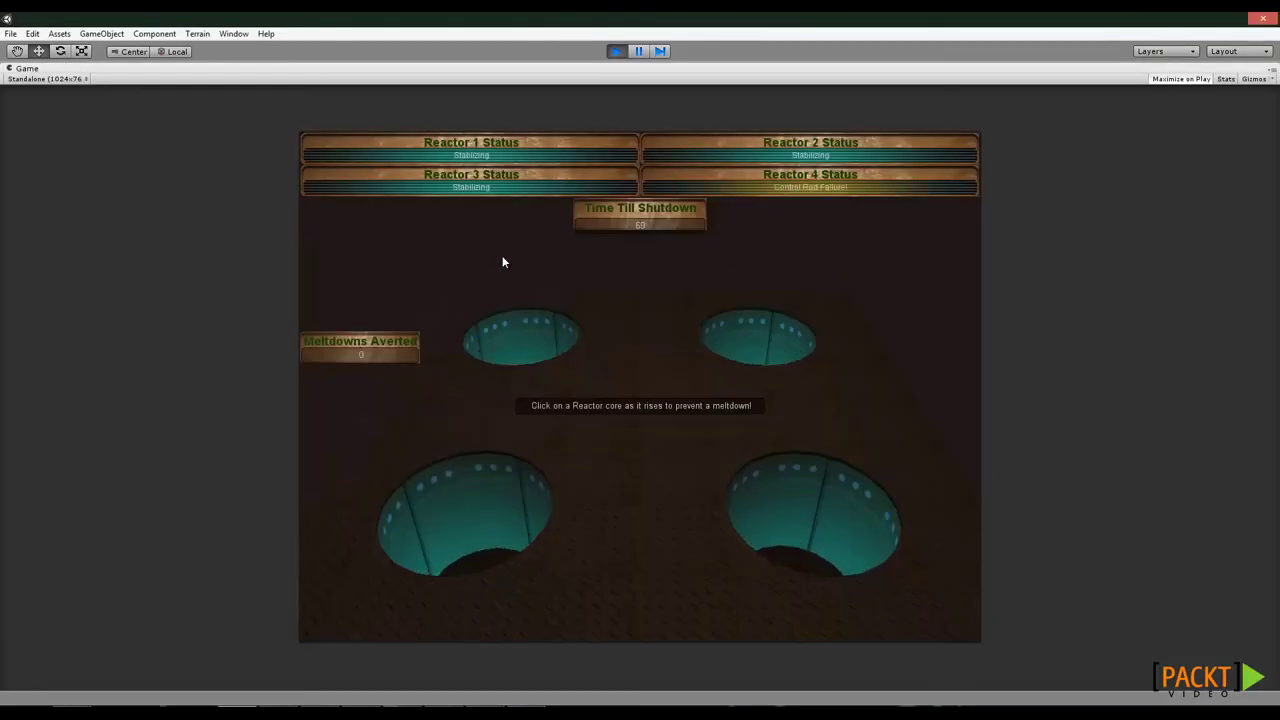
key(Escape)
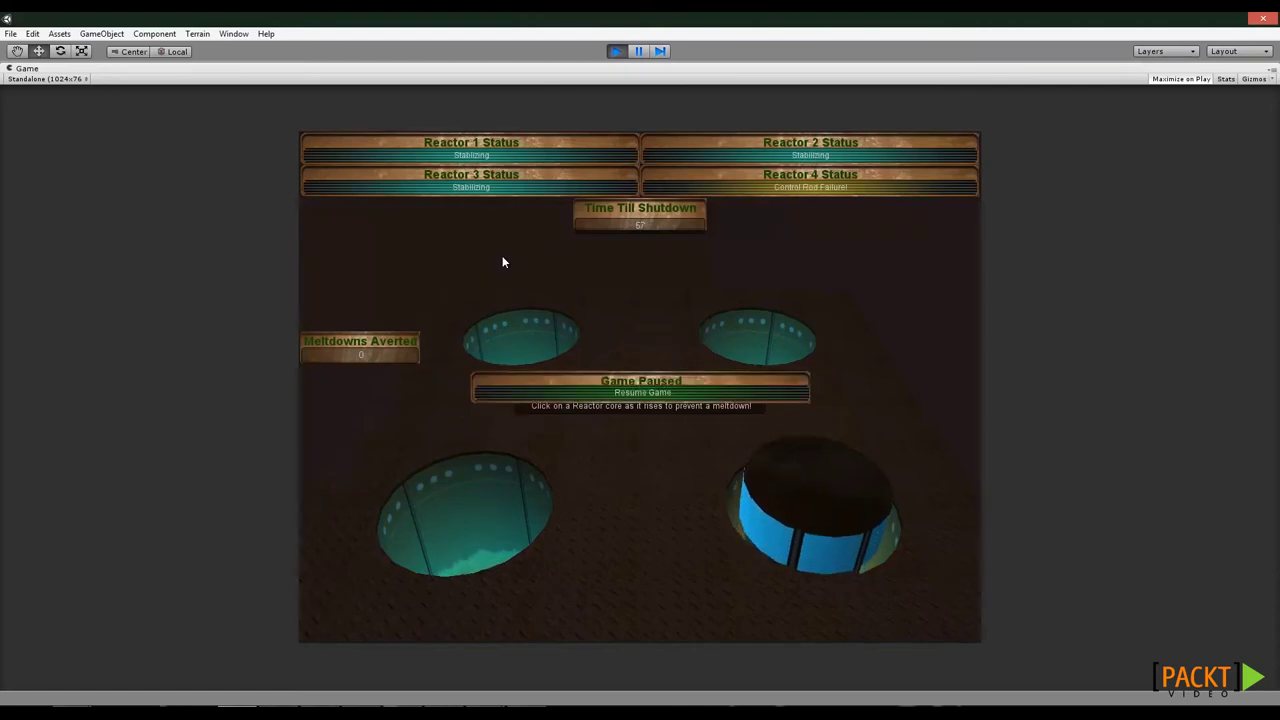
click(631, 392)
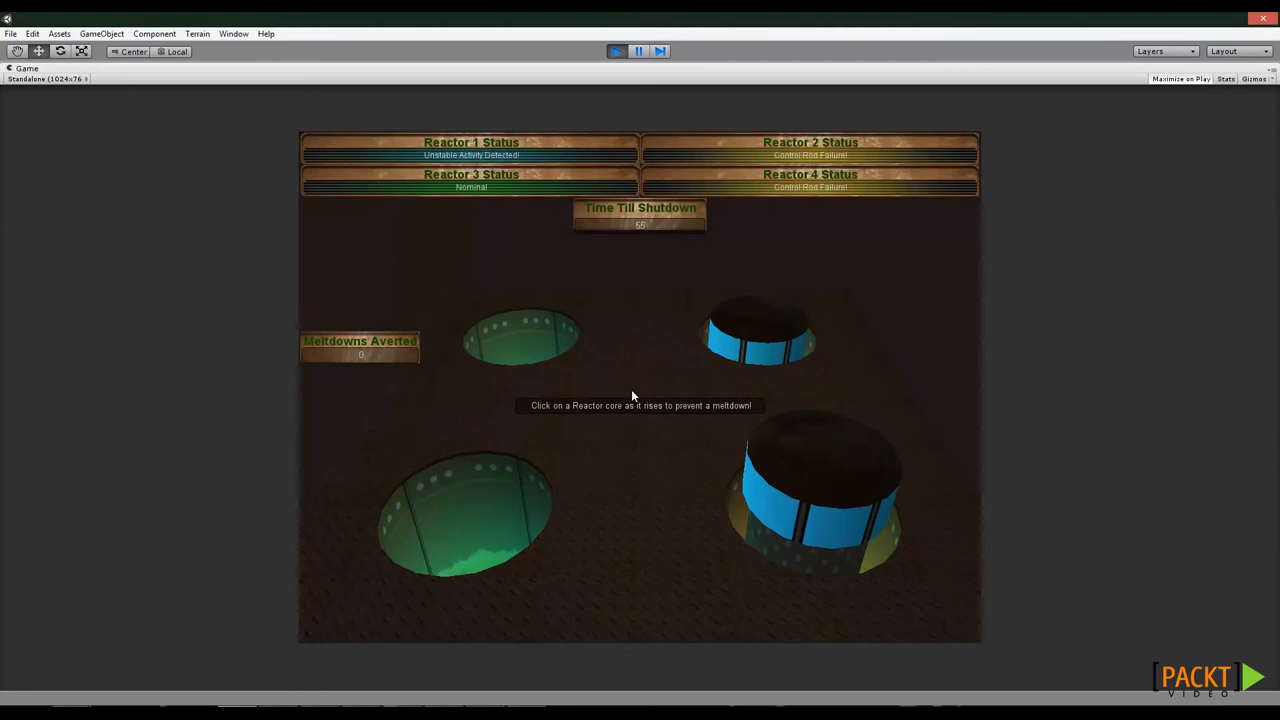
click(616, 51)
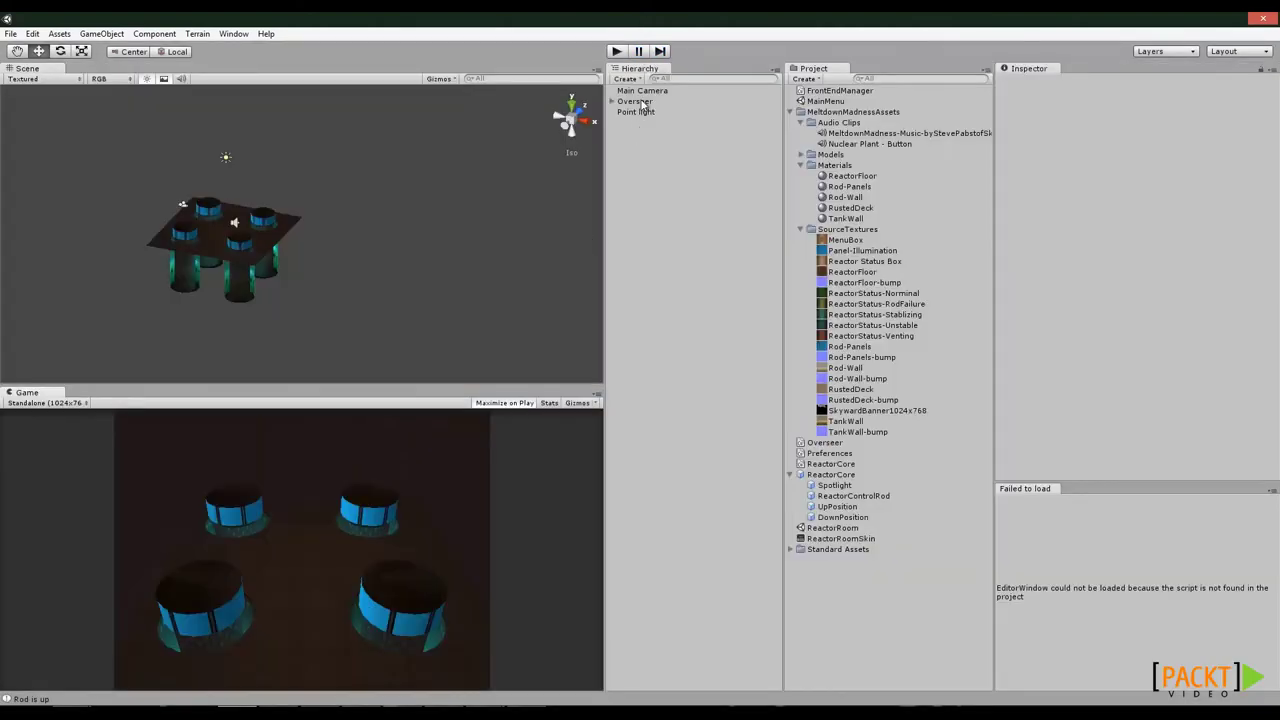
Set Round Length and Round Duration to 5 on the Overseer, then run a test round to the Meltdown Madness! menu.
click(640, 102)
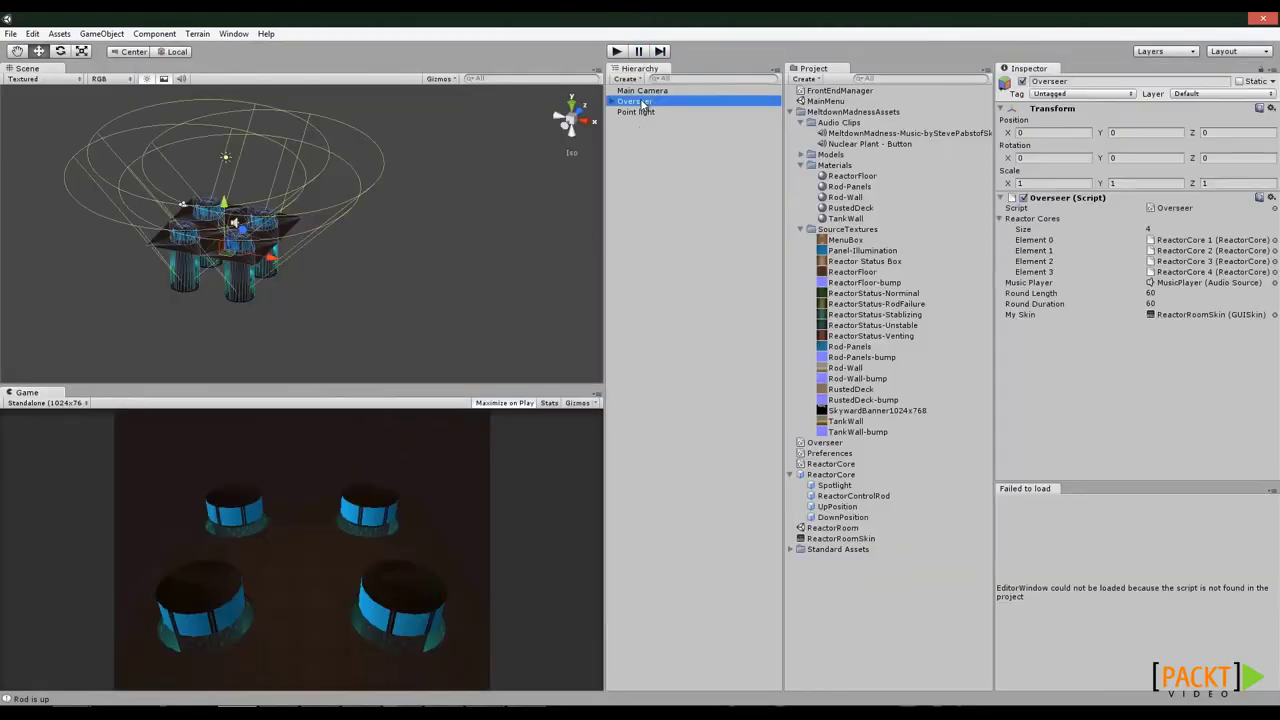
click(1150, 293)
text(9)
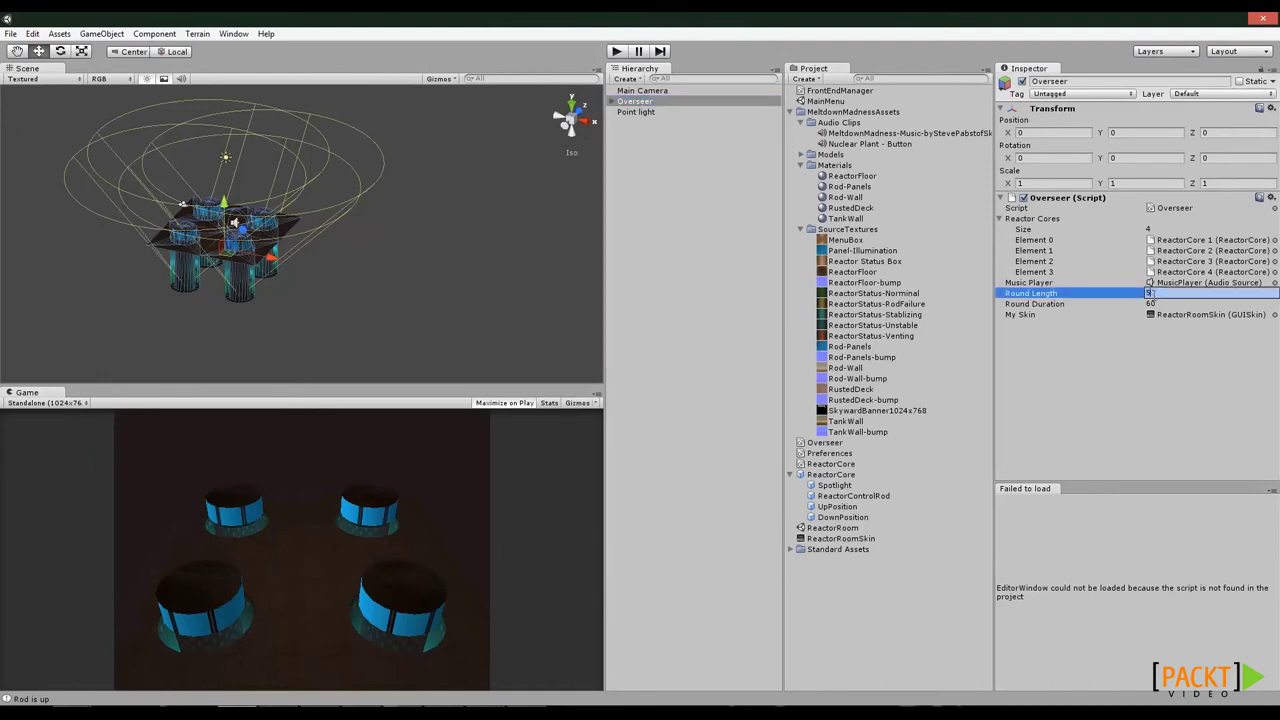
key(Tab)
text(5)
key(Return)
click(616, 51)
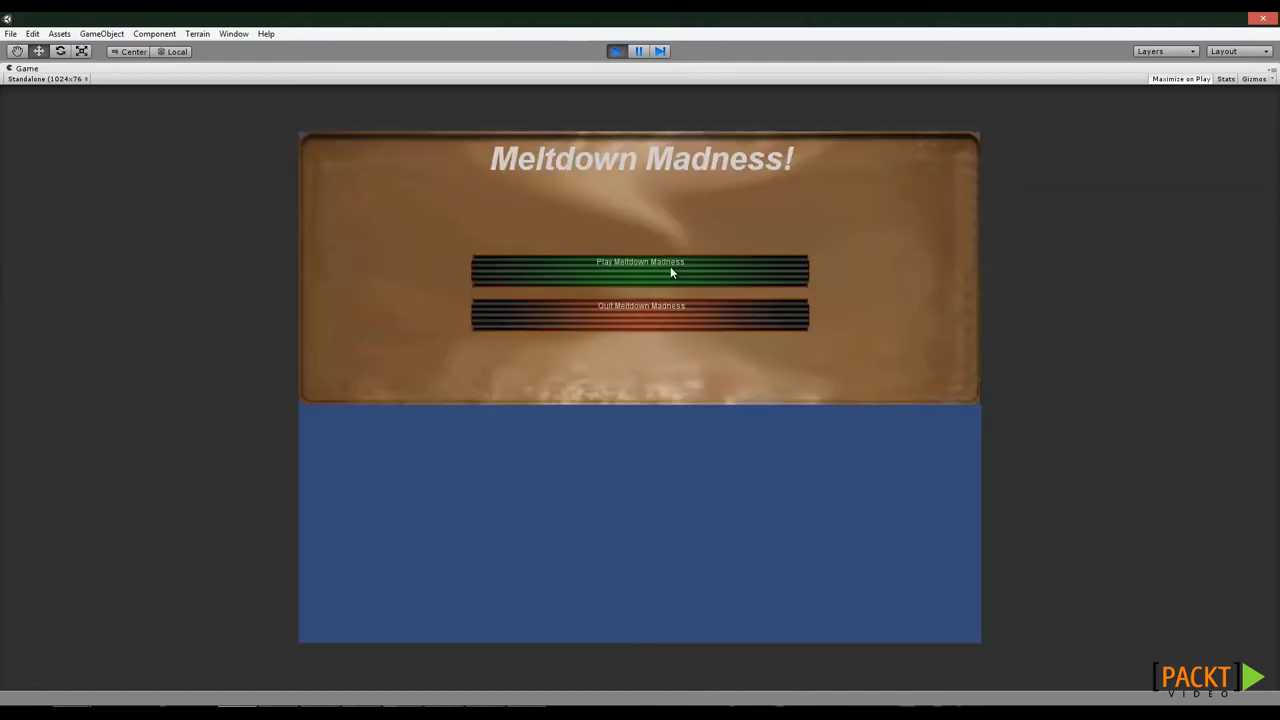
click(616, 50)
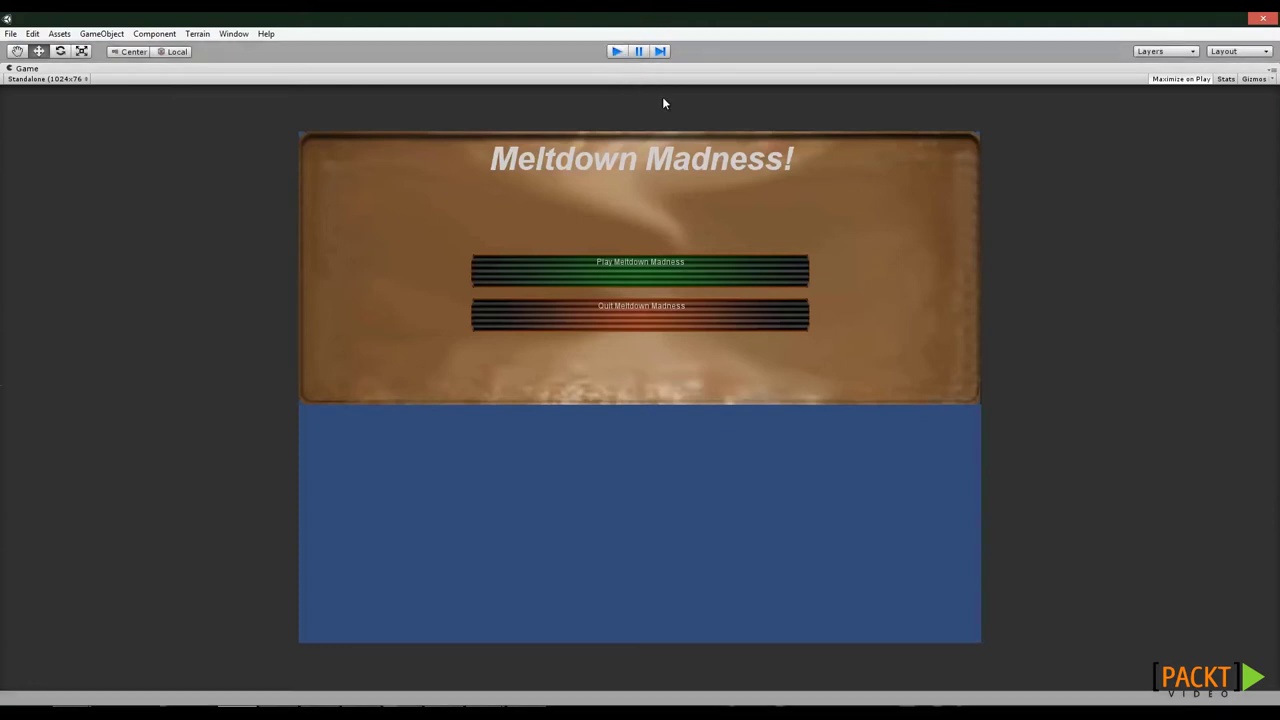
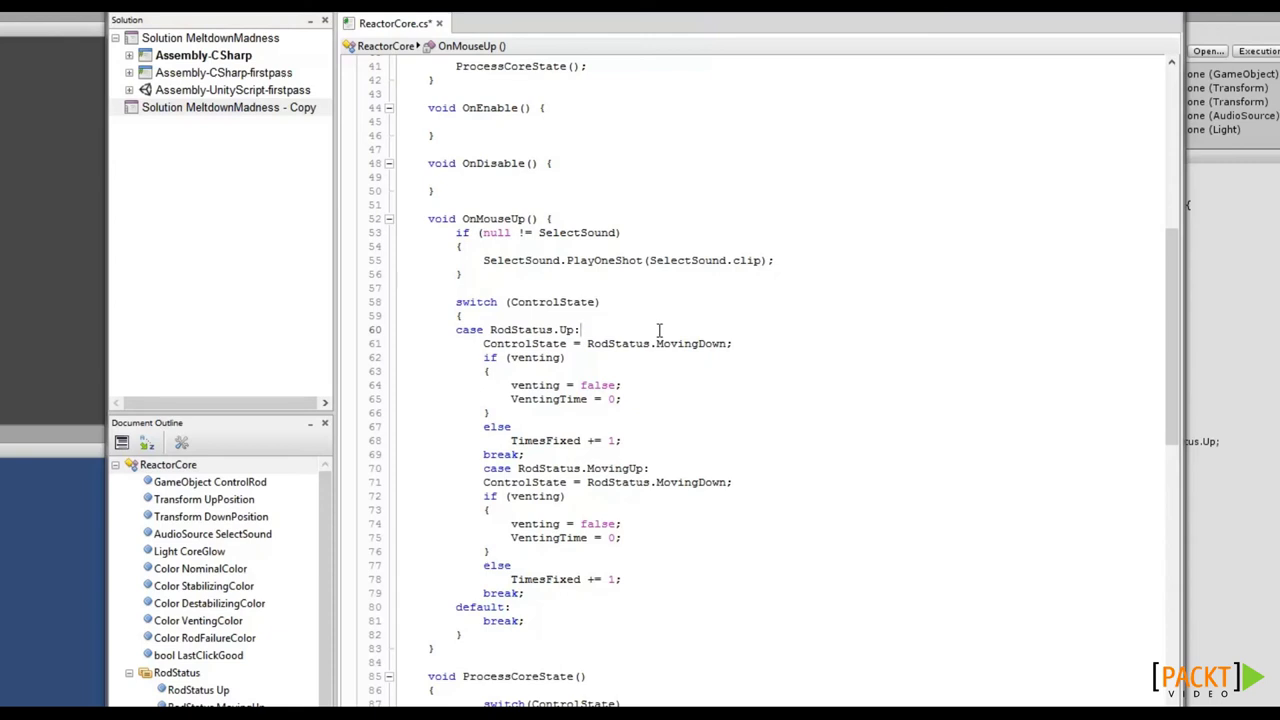
In the first branch, set LastClickGood false after the venting reset and true in a braced else block.
key(Return)
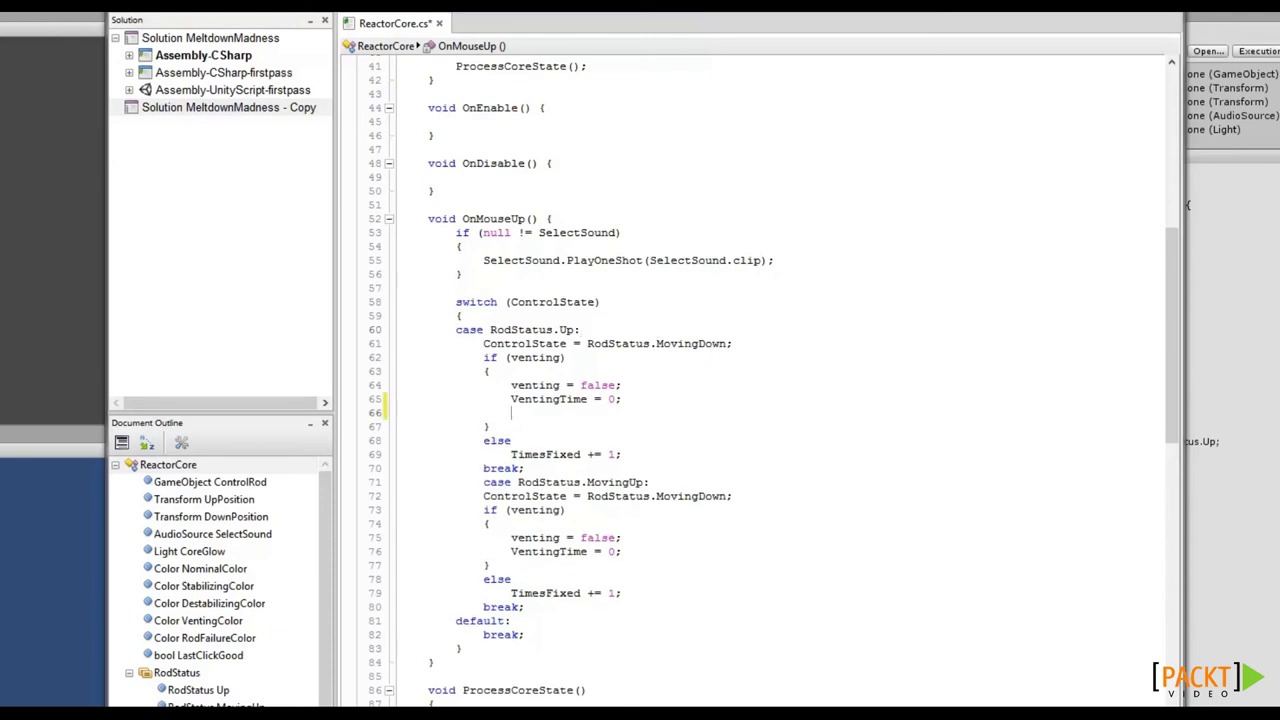
text(LastClickGood = false;)
click(511, 440)
key(Return)
text({)
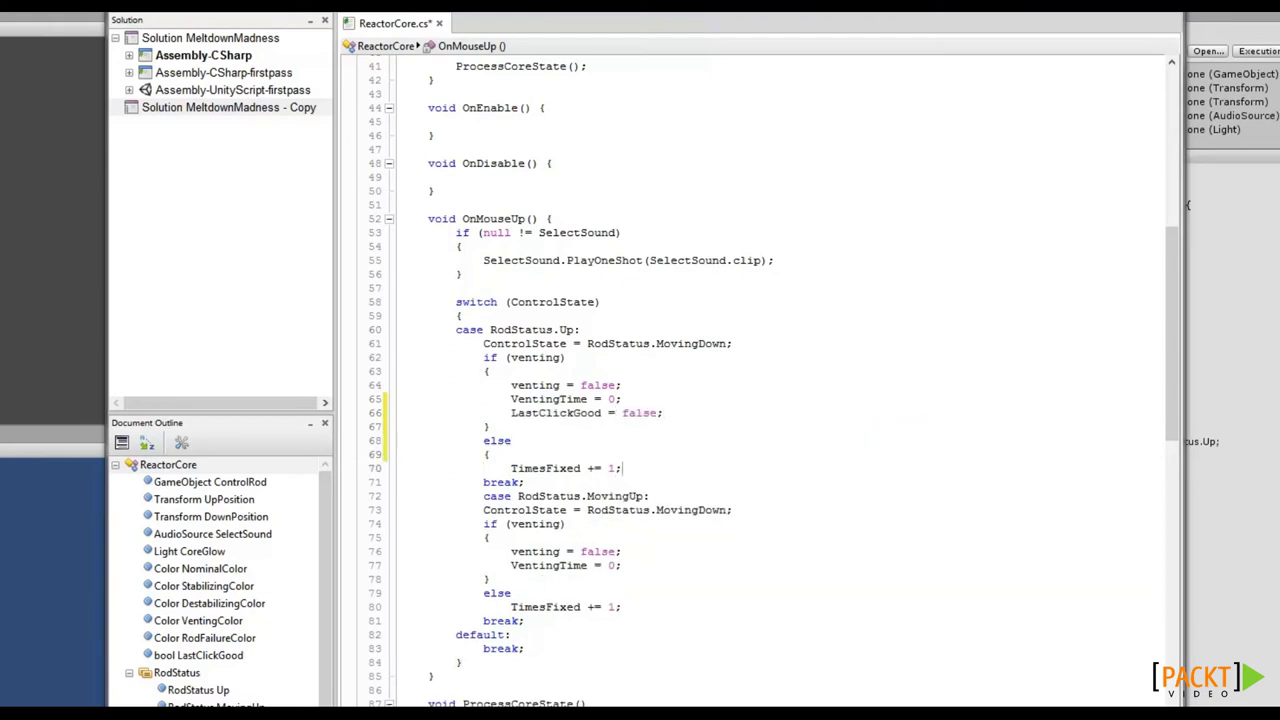
key(Return)
text(LastClickGood = true;)
key(Return)
text(})
Add the same LastClickGood false/true assignments to the second venting and else branches.
click(622, 593)
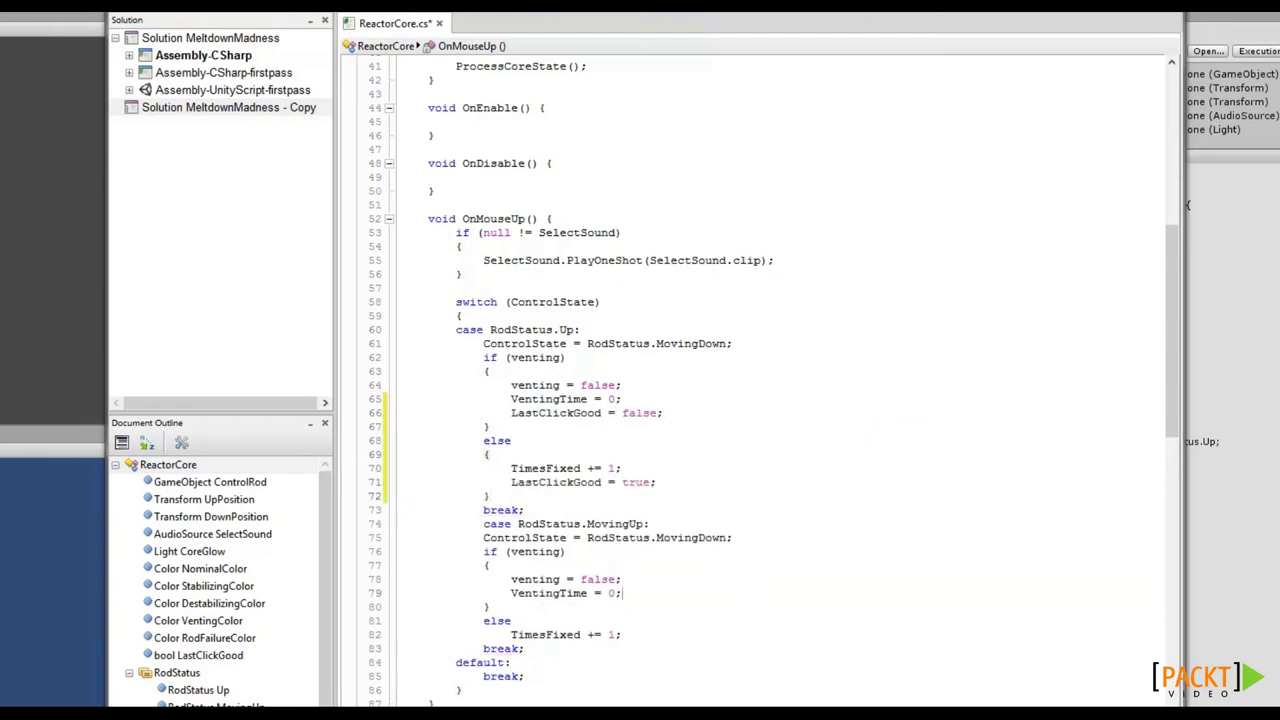
key(Return)
text(LastClickGood = false;)
key(Down)
key(Down)
key(Return)
text({)
key(Down)
key(End)
key(Return)
text(LastClickGood = true;)
key(Return)
text(})
Set LastClickGood = false under default: and save ReactorCore.cs.
click(511, 606)
key(Return)
text(LastClickGood = false;)
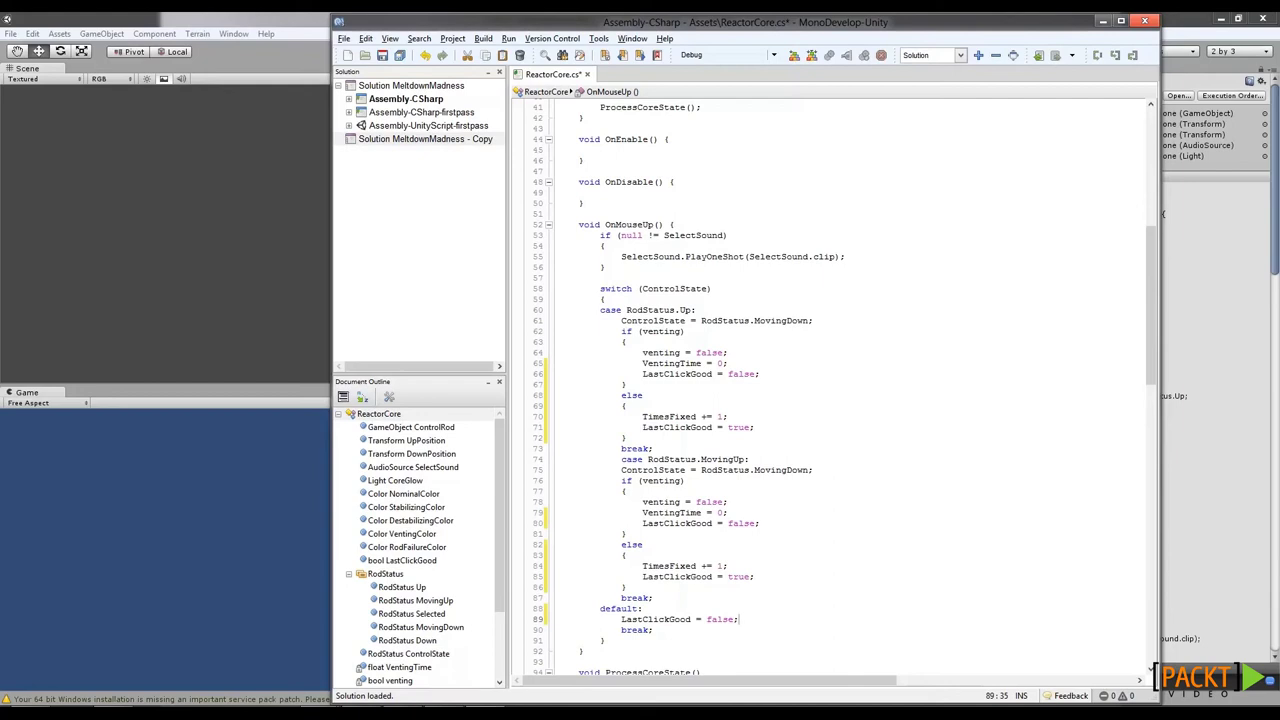
key(ctrl+s)
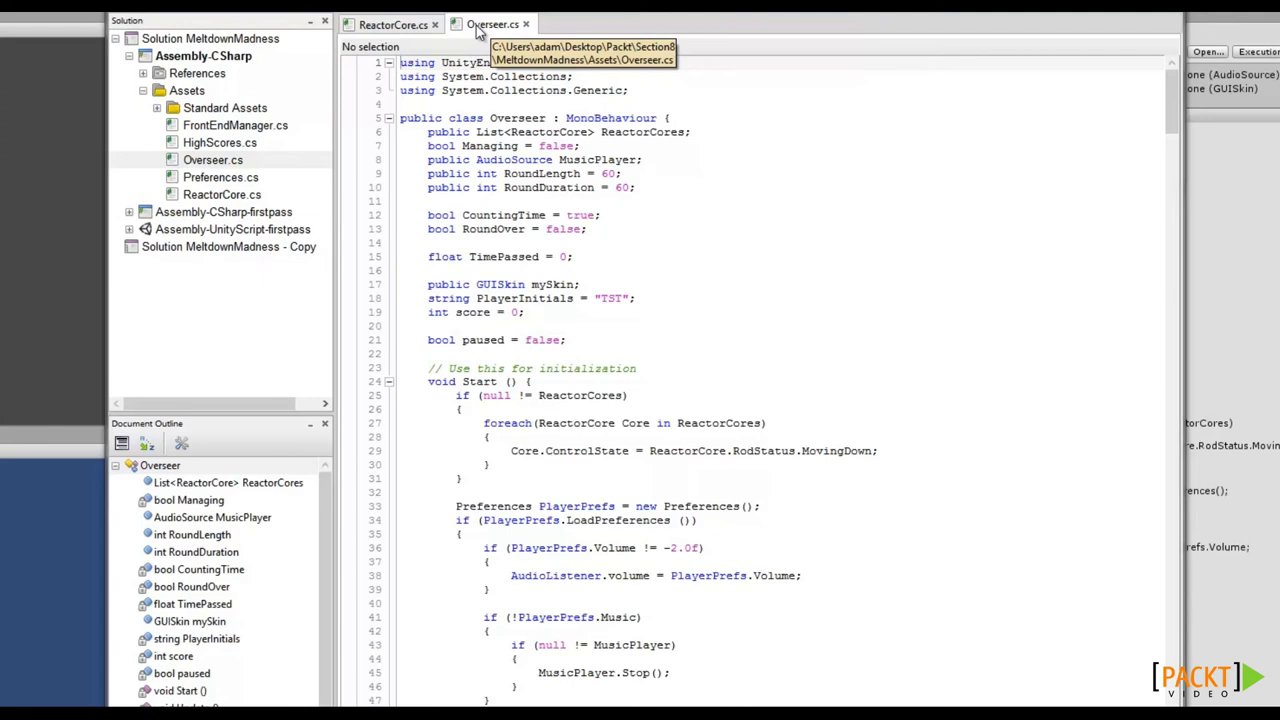
Add 'int tempScore = 0;' and 'int bonusMultipler = 0;' below the score field, then go to CalculateScore.
click(524, 312)
key(Return)
text(int tempScore = 0;)
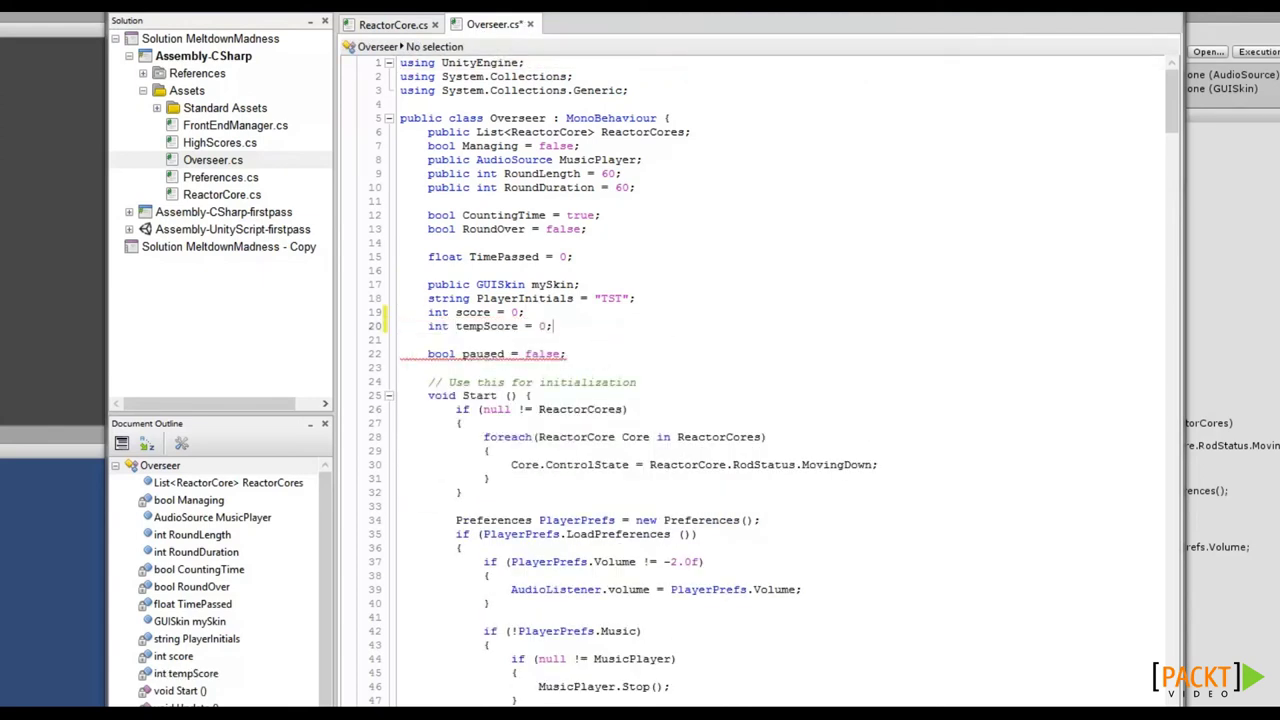
key(Return)
text(int bonusMultipler = 0;)
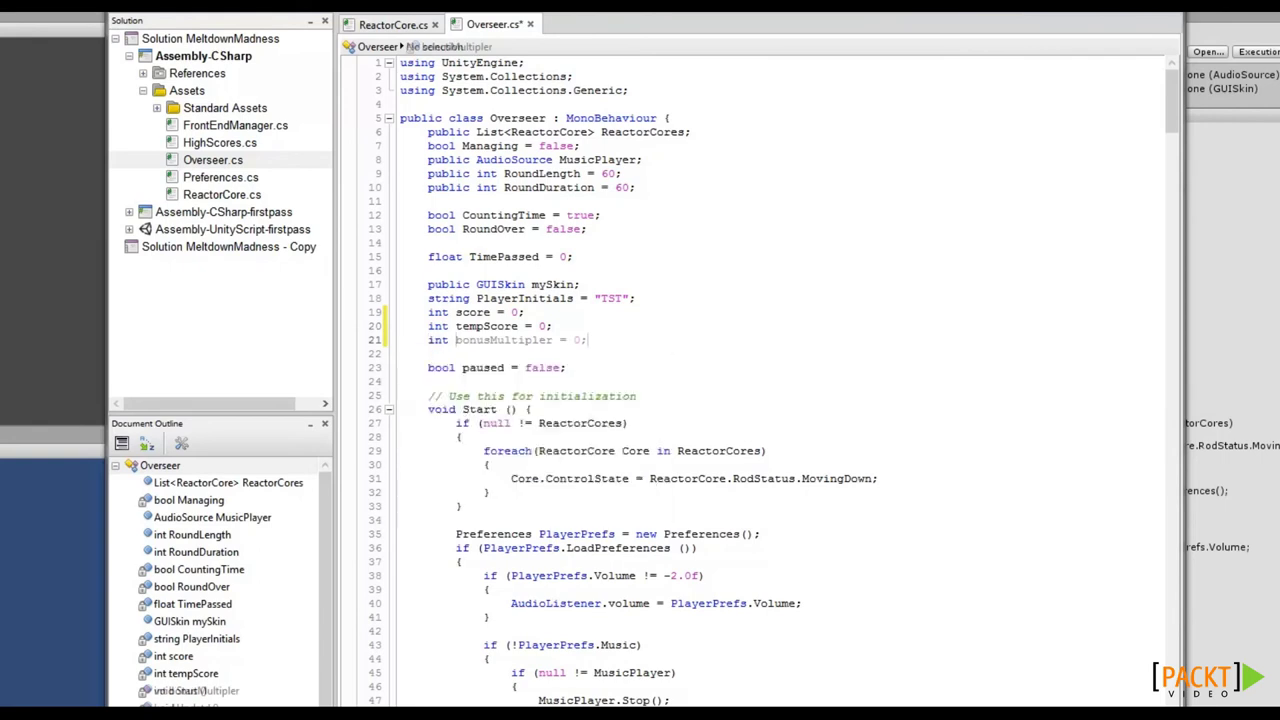
key(Return)
click(618, 339)
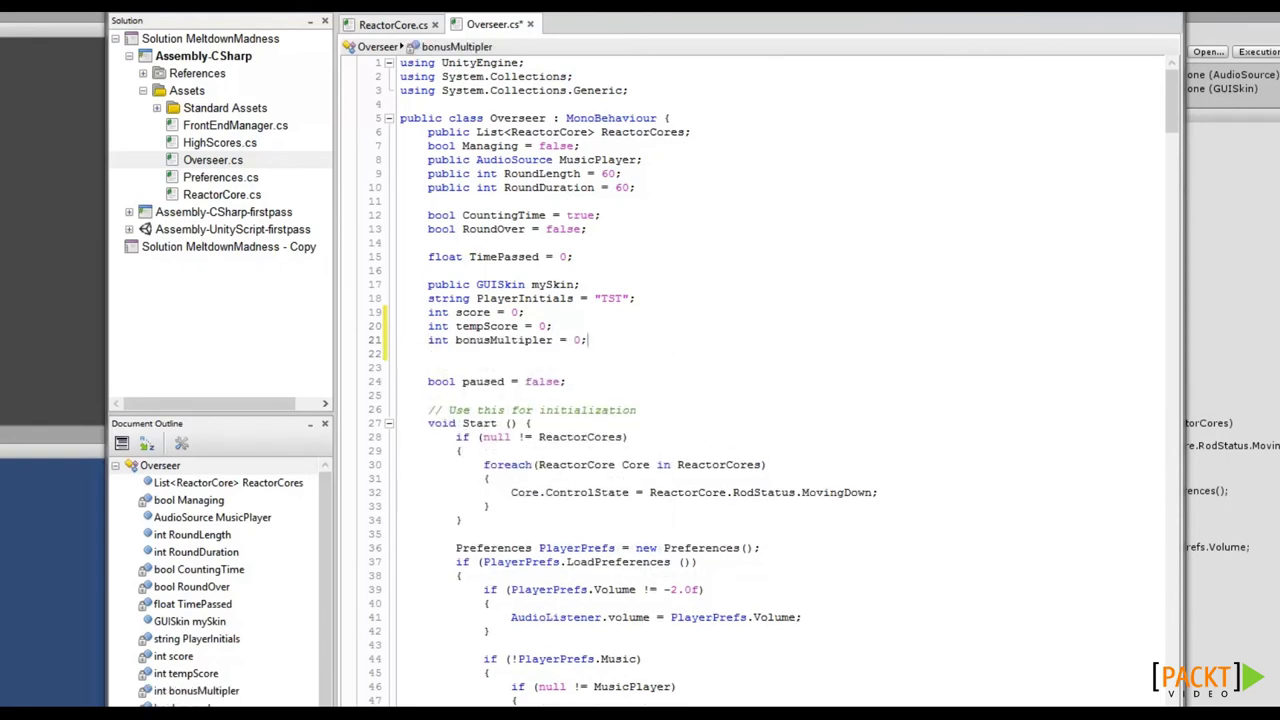
click(456, 47)
click(460, 80)
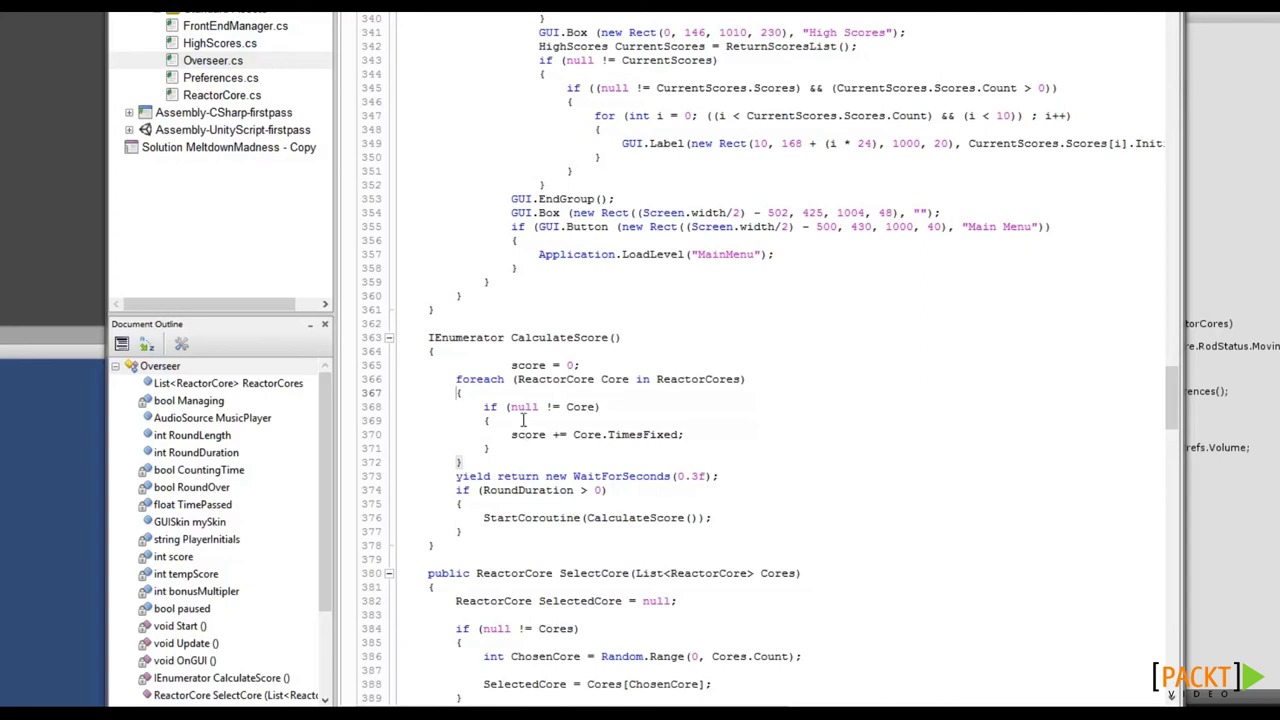
Replace the foreach body with a null check that raises or lowers bonusMultipler by Core.LastClickGood.
click(459, 458)
drag(459, 458, 456, 392)
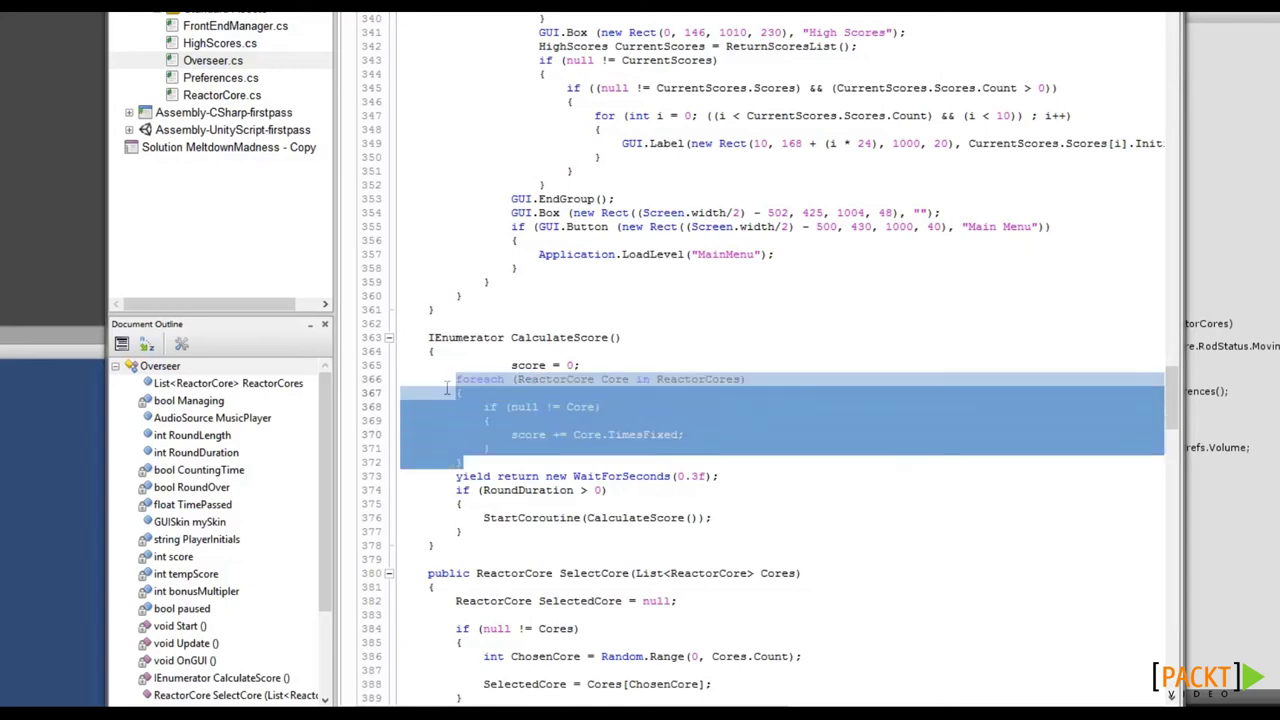
key(Delete)
key(Return)
text({)
key(Return)
text(if (null != Core))
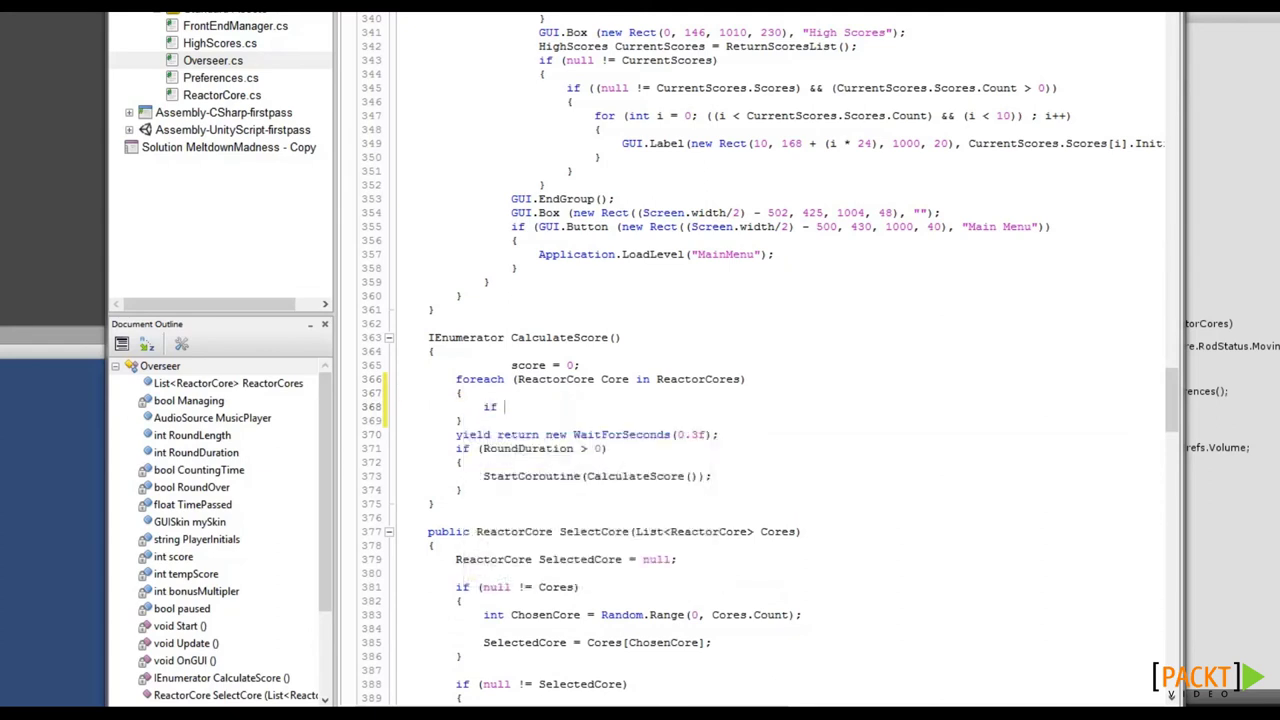
key(Return)
text({)
key(Return)
text(})
key(Return)
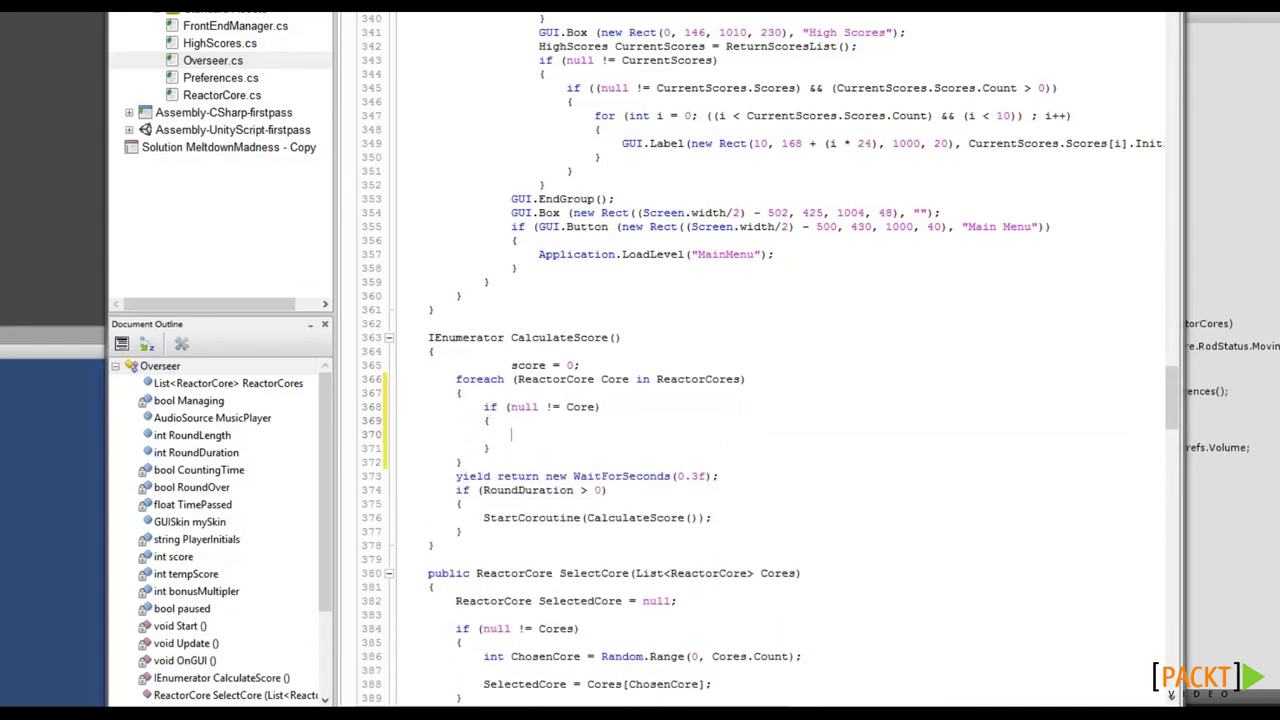
text(if (Core.LastClickGood))
key(Return)
text(bonusMultipler += 1;)
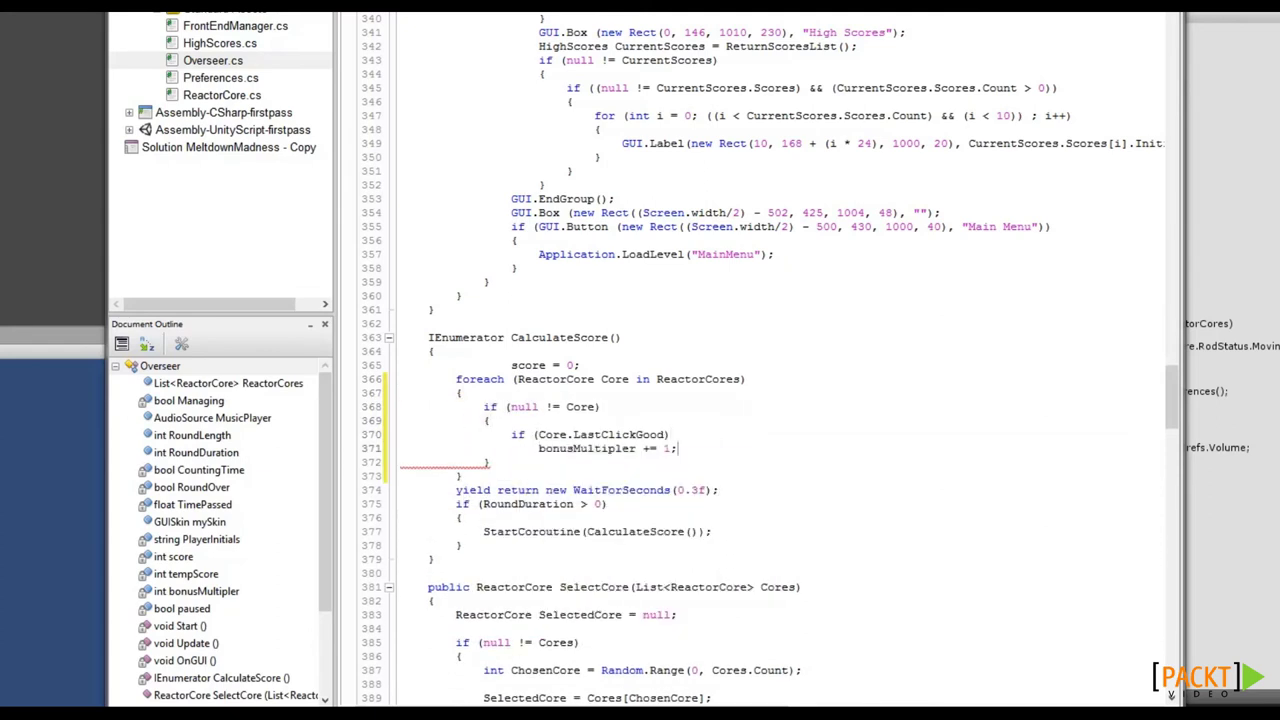
key(Return)
text(else)
key(Return)
text(bonusMultipler -= 1;)
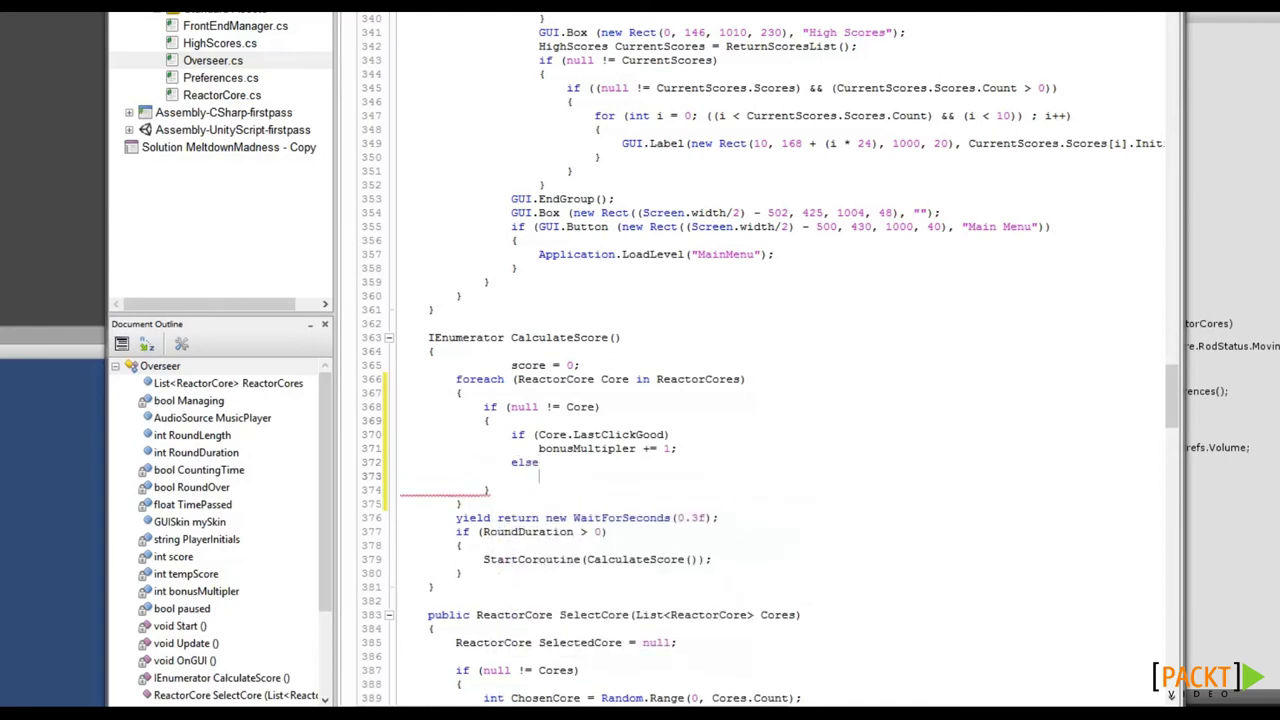
Clamp bonusMultipler between 1 and 4, add Core.TimesFixed to tempScore, and reset TimesFixed to 0.
key(Return)
key(Return)
text(if (bonusMultipler > 4))
key(Return)
text(bonusMultipler = 4;)
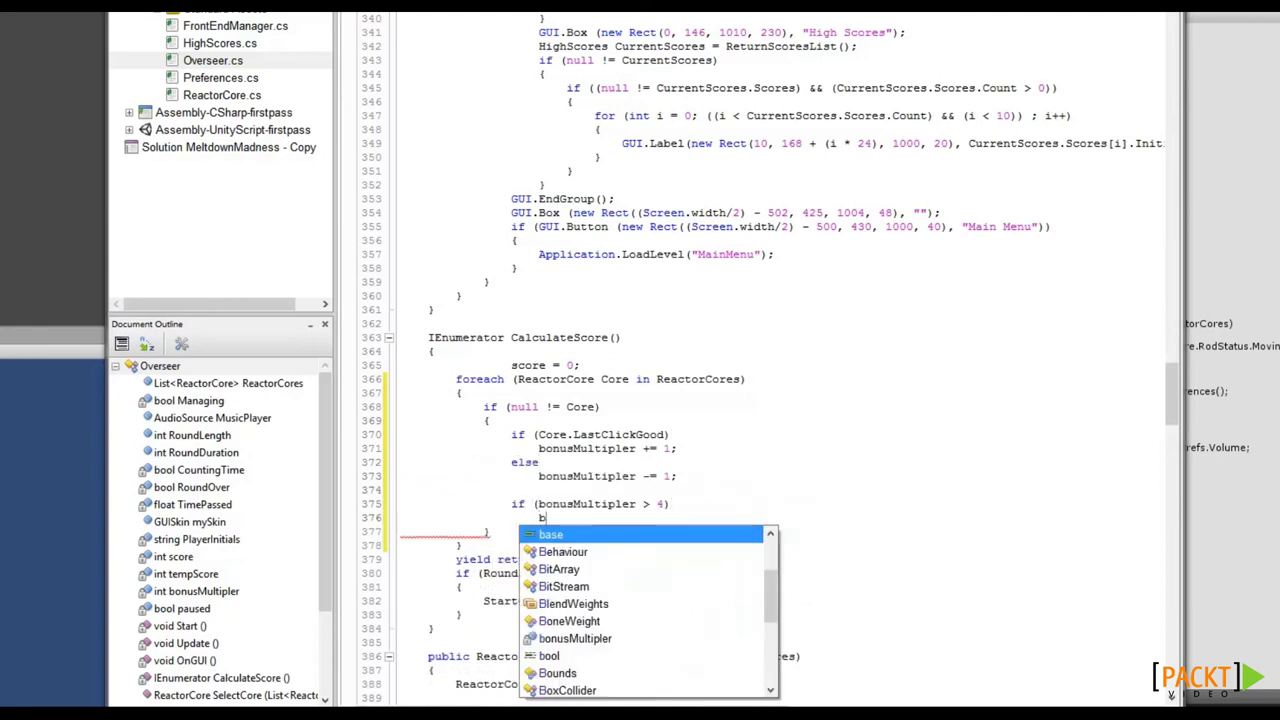
key(Return)
text(else if (bonusMultipler <= 1))
key(Return)
text(bonusMultipler = 1;)
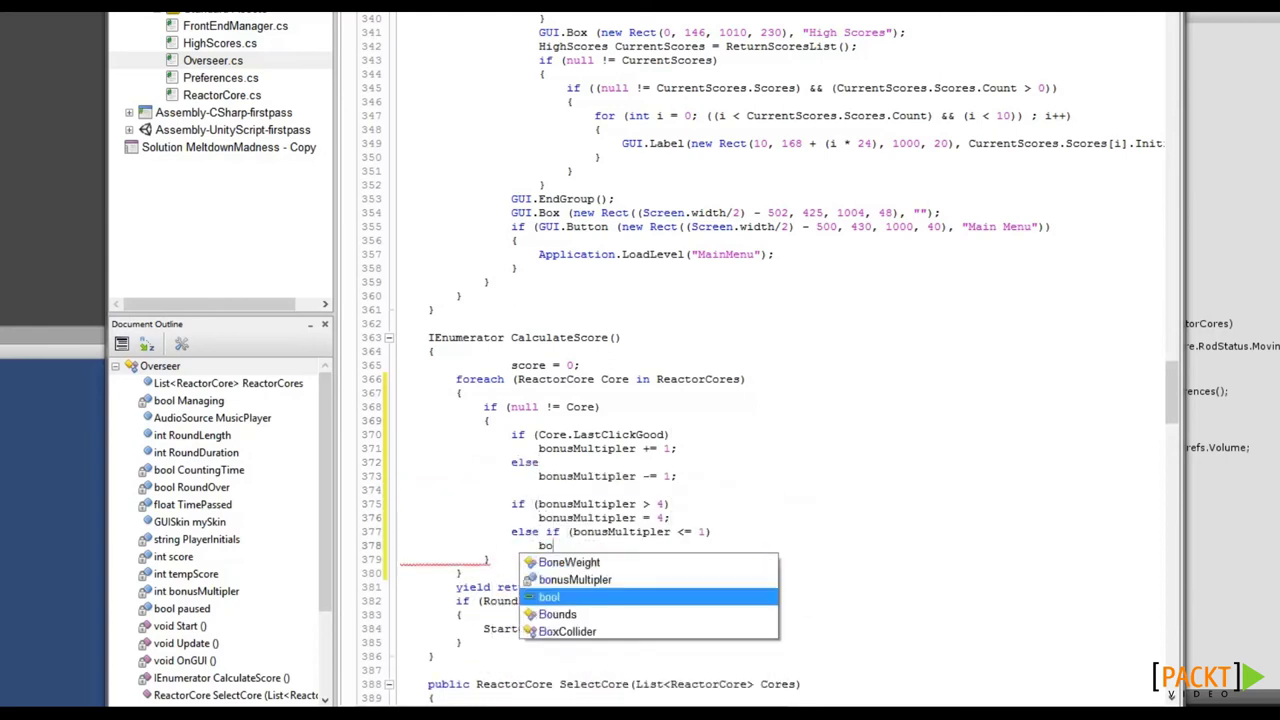
key(Return)
key(Return)
text(tempScore += Core.TimesFixed;)
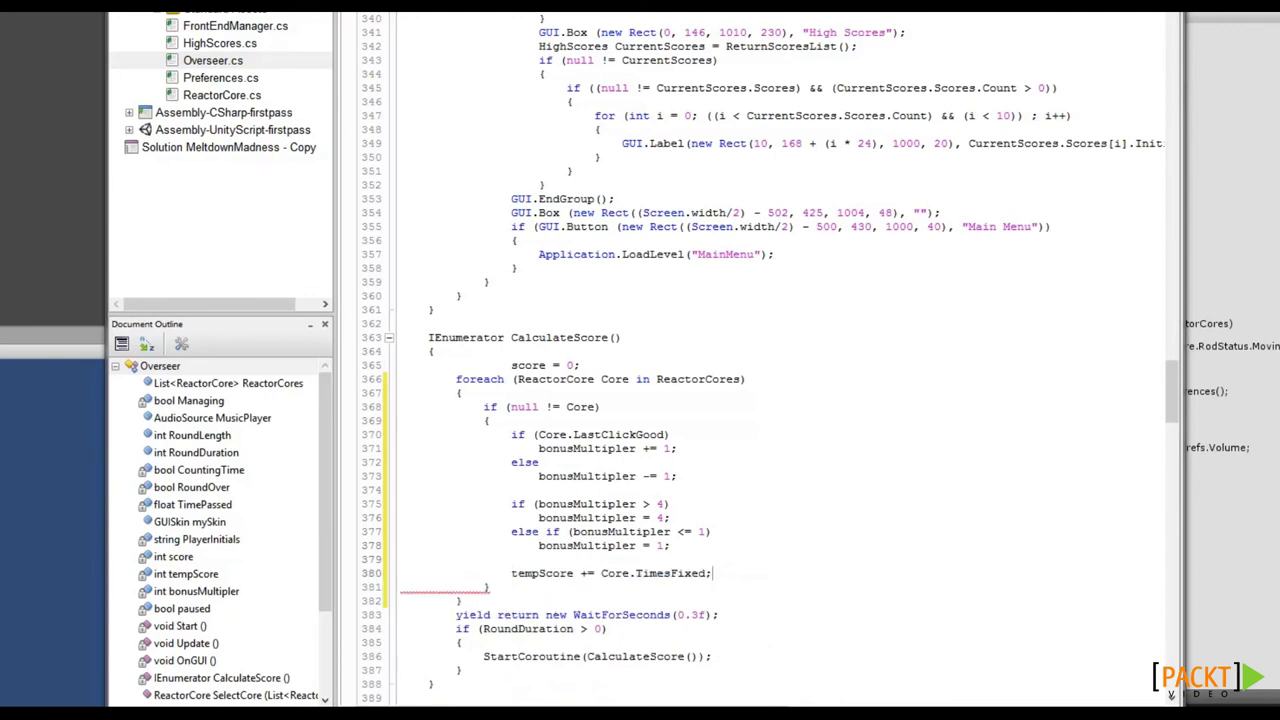
key(Return)
text(Core.TimesFixed = 0;)
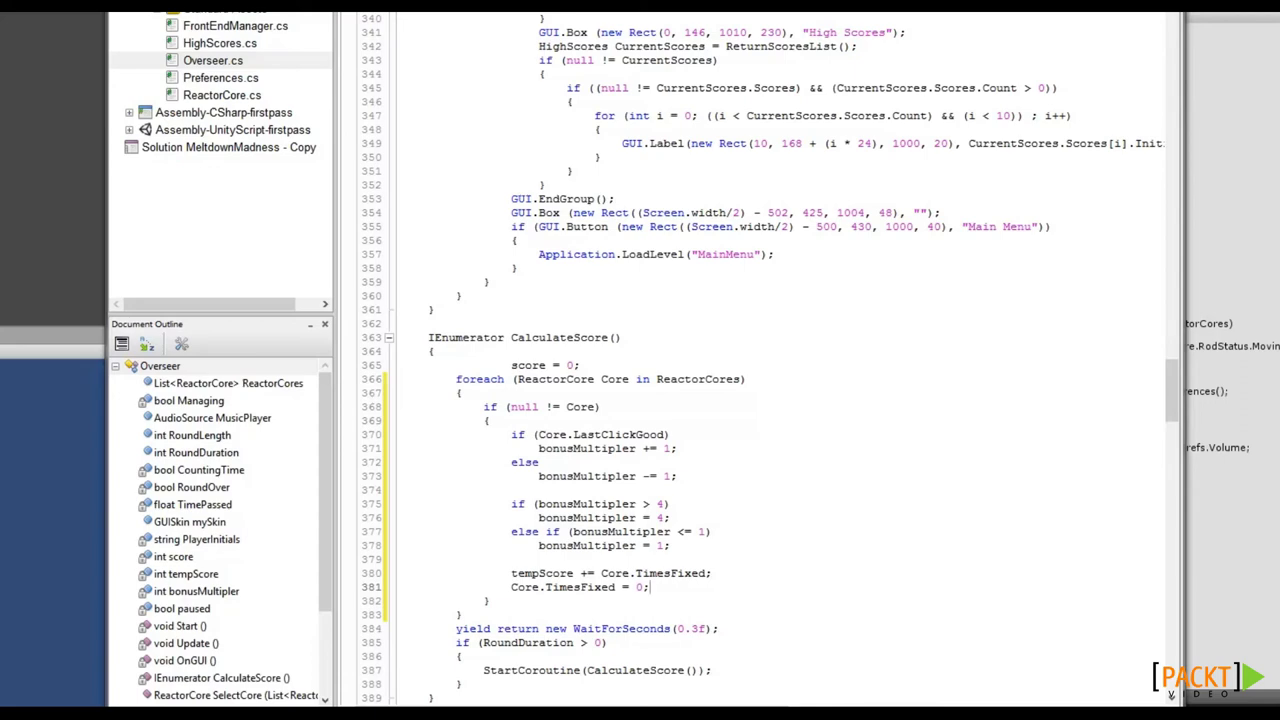
Before the yield, set Combo when bonusMultipler > 1, multiply tempScore by bonusMultipler, and add it to score.
scroll(760, 360, down, 4)
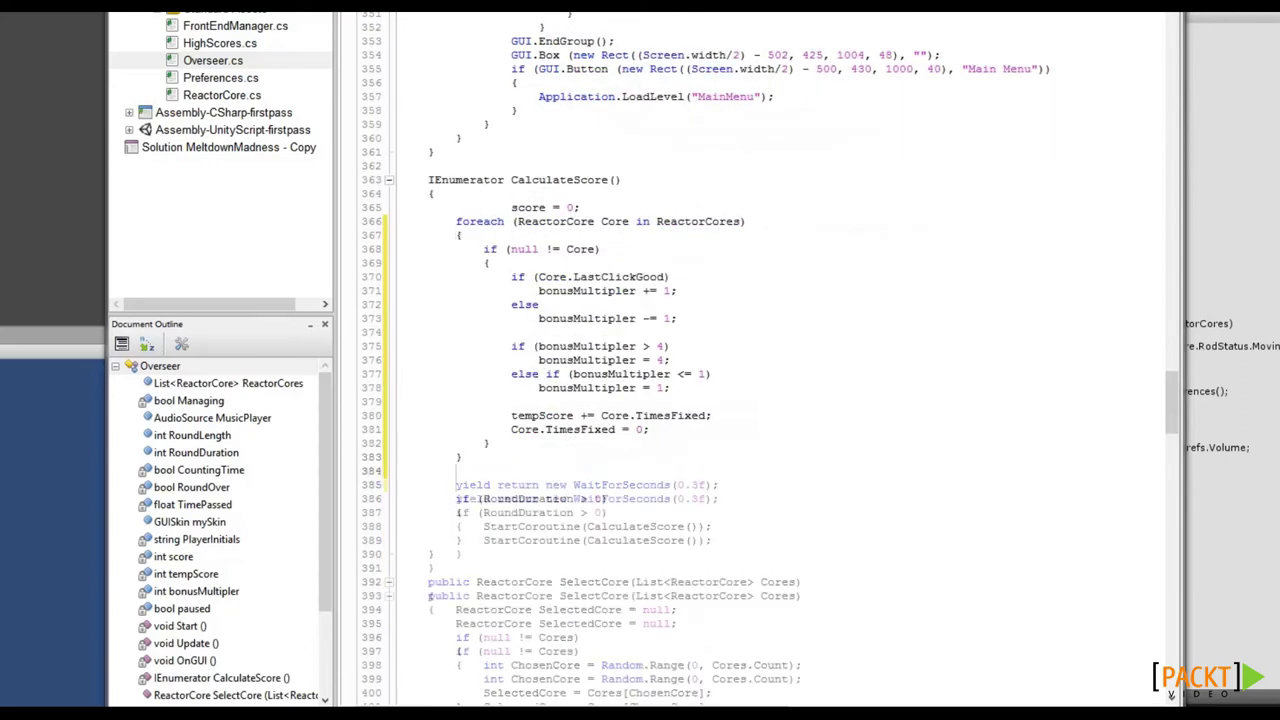
key(Return)
key(Up)
key(Up)
text(if (bonusMultipler > 1))
key(Return)
text(Combo = true;)
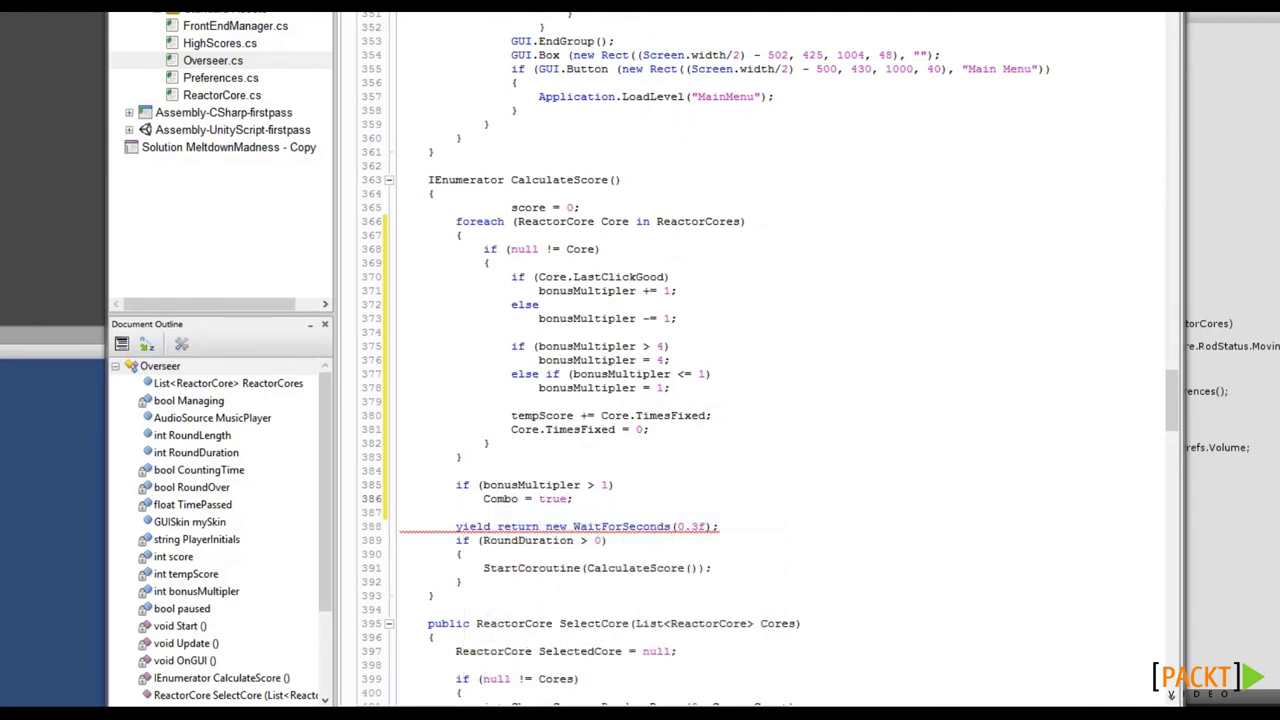
key(Return)
text(else)
key(Return)
text(Combo = false;)
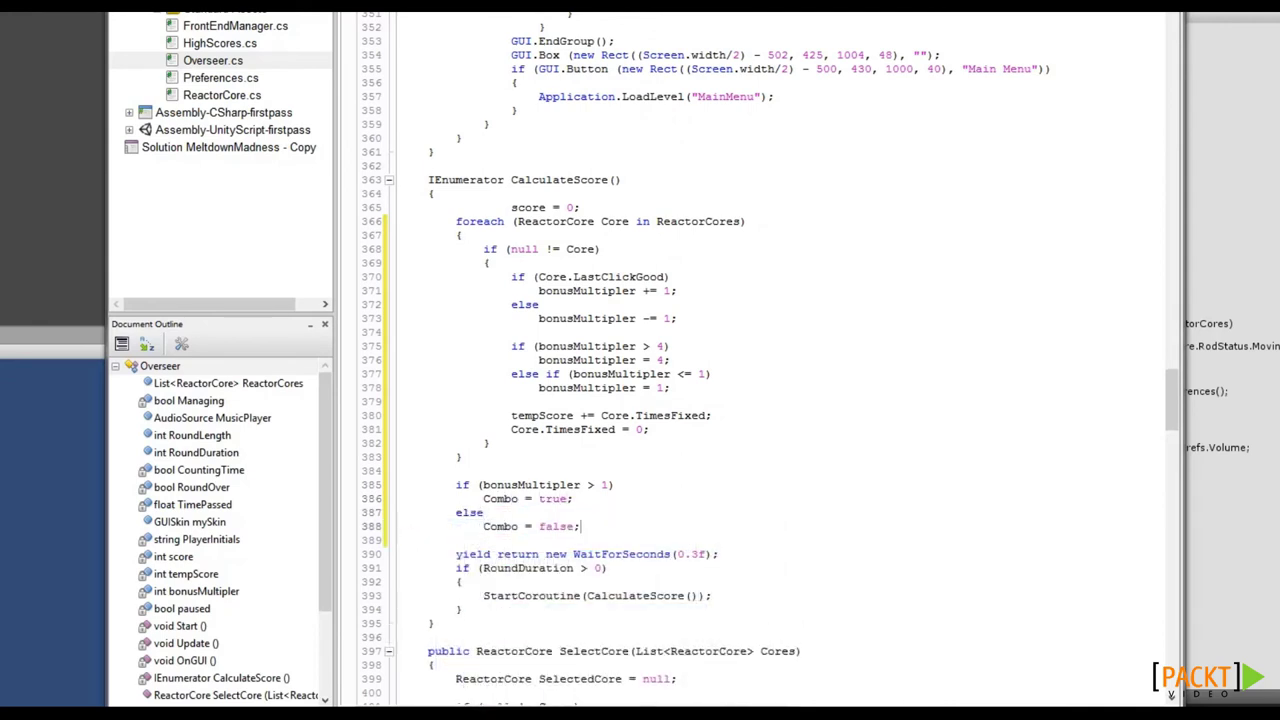
key(Return)
text(tempScore *= bonusMultipler;)
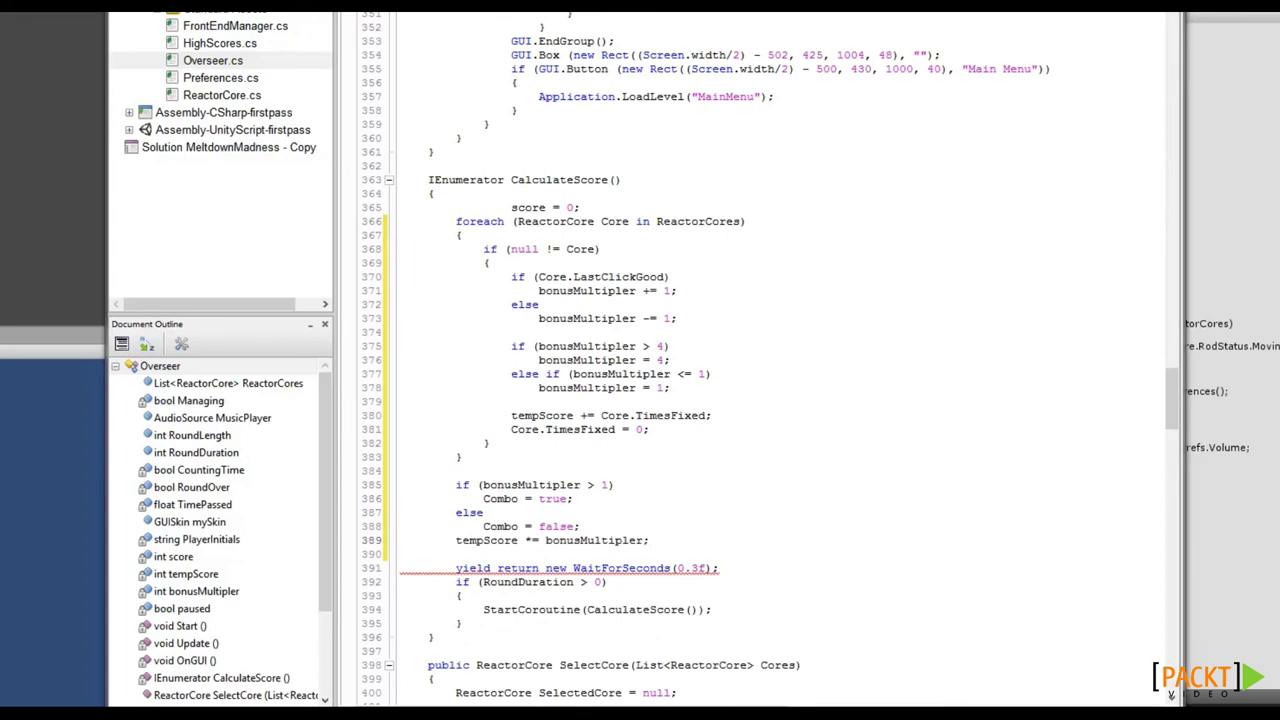
key(Return)
text(score += tempScore;)
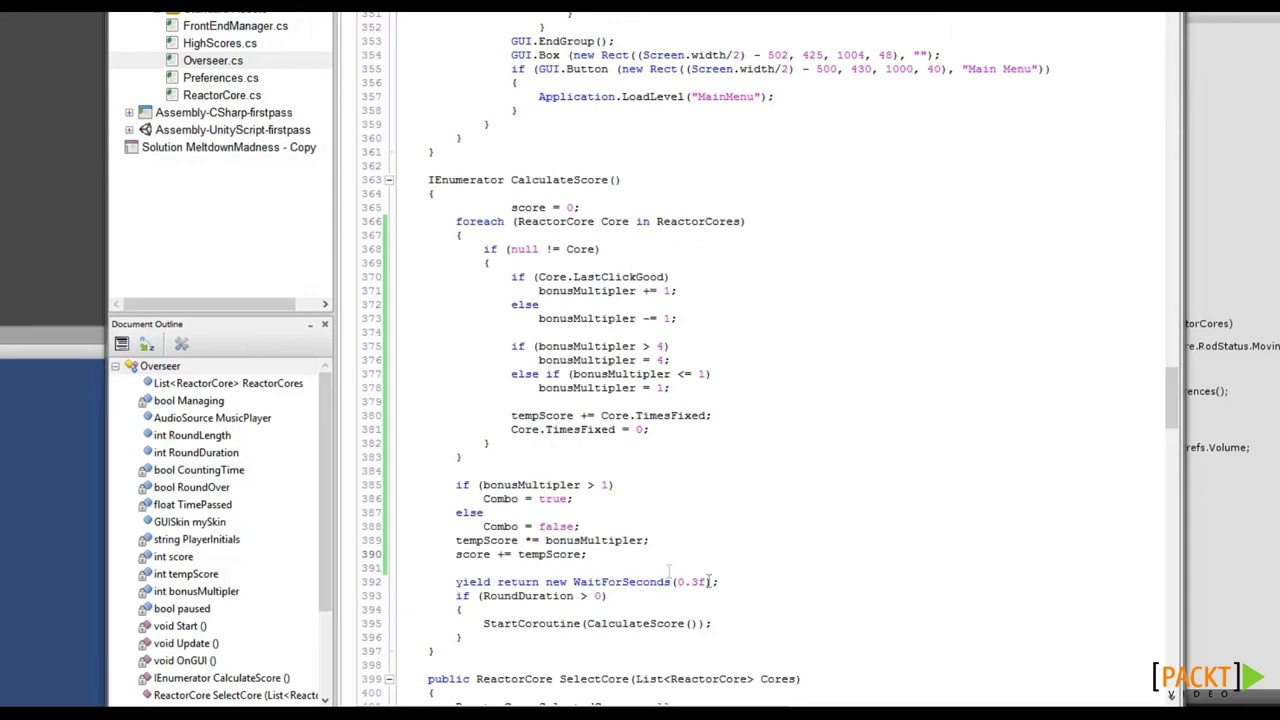
scroll(950, 665, up, 20)
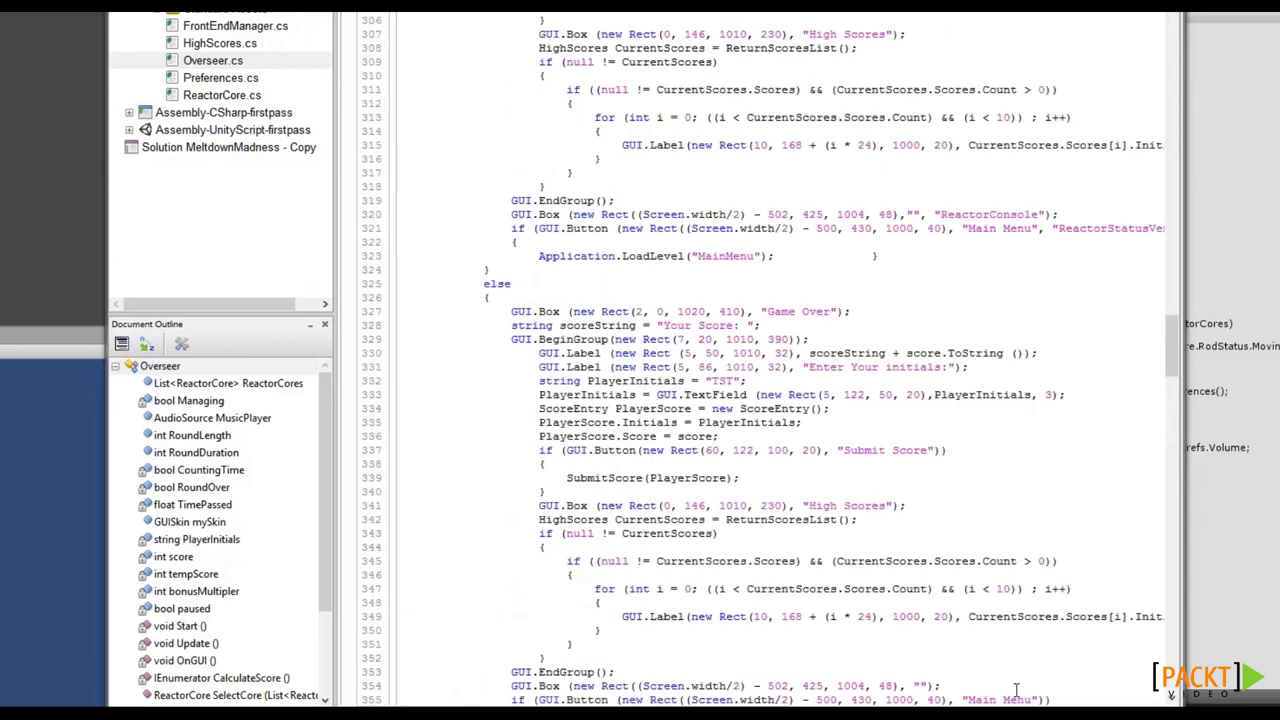
Add 'bool Combo = false;' after the paused field and jump to the OnGUI method.
click(594, 283)
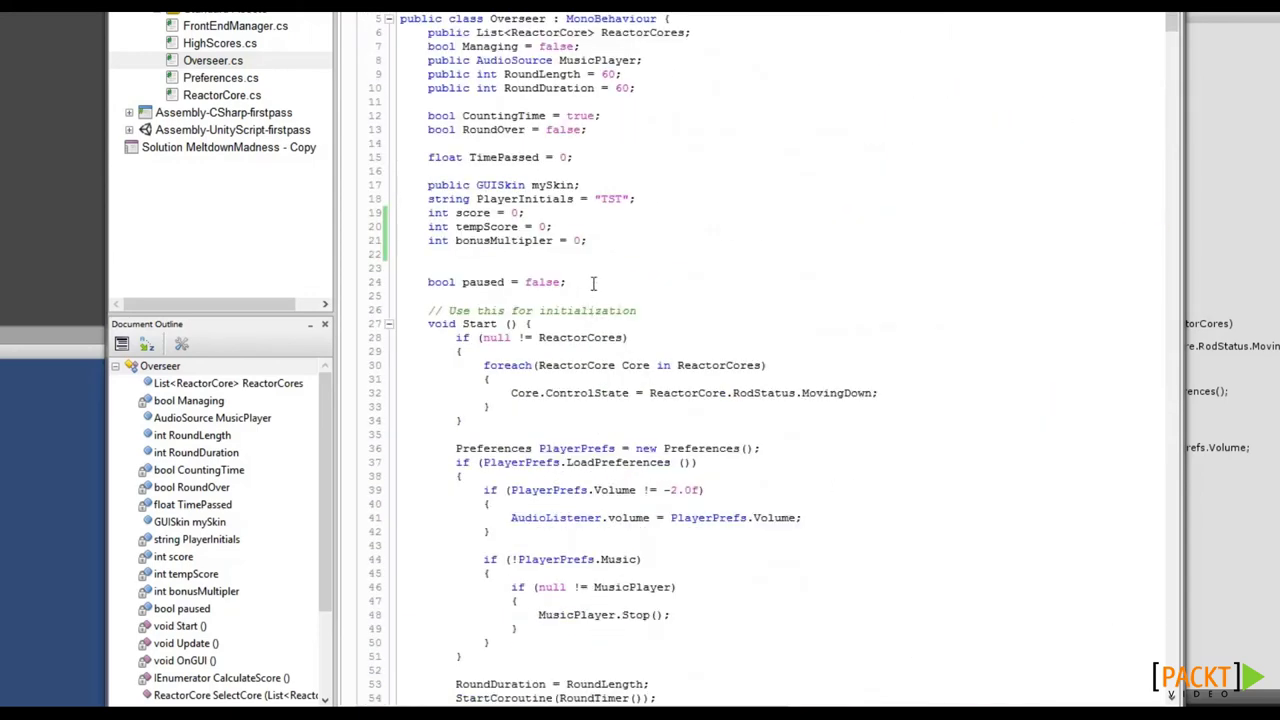
key(Return)
text(bool Combo )
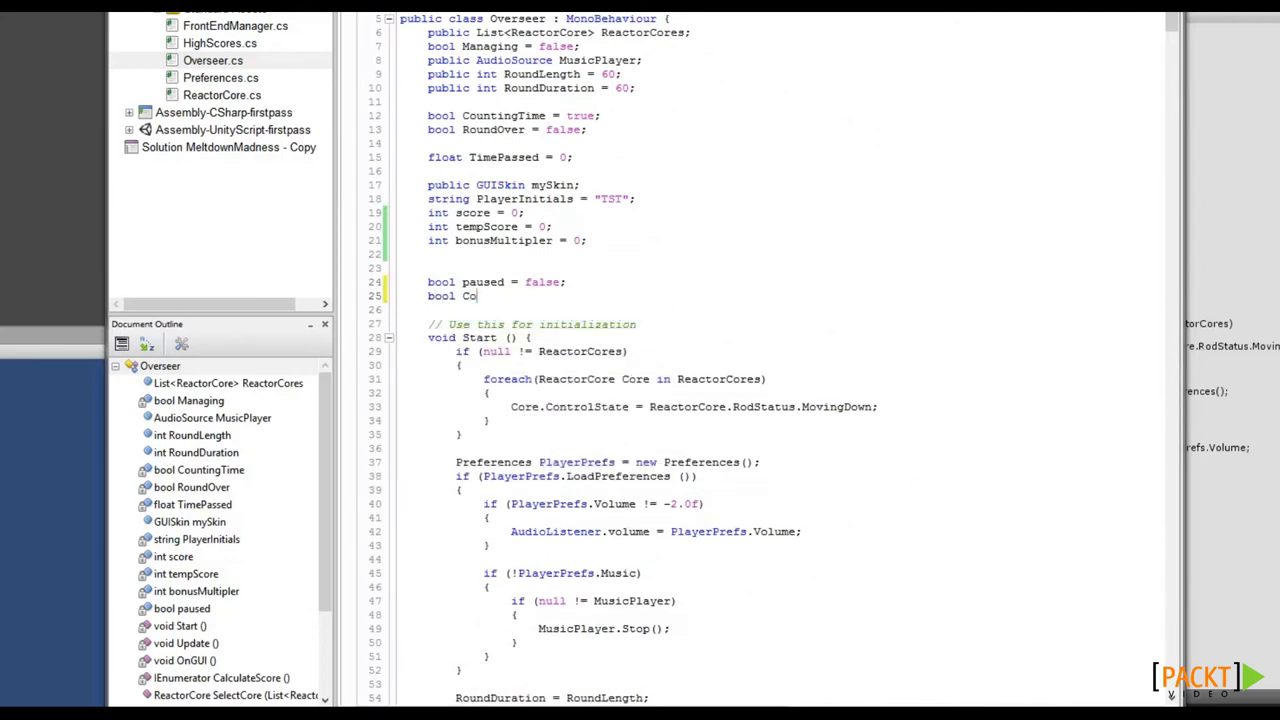
text(= false;)
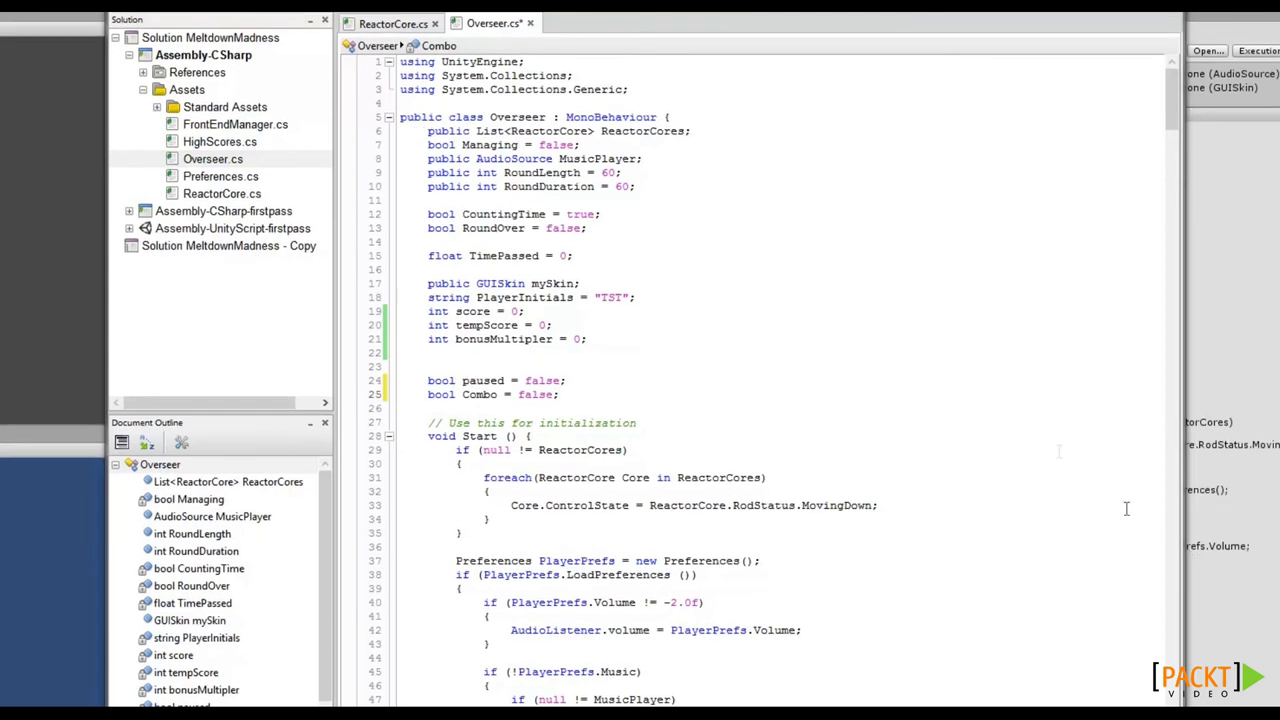
click(440, 46)
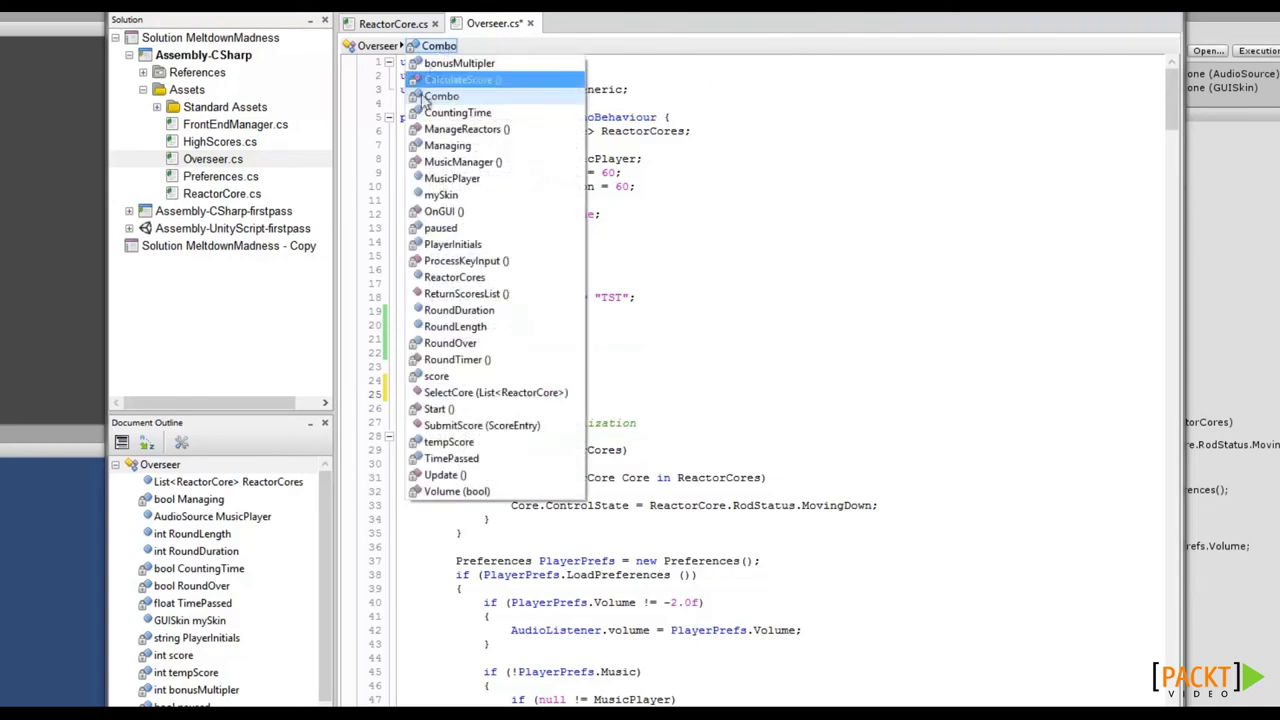
click(443, 211)
scroll(590, 273, down, 10)
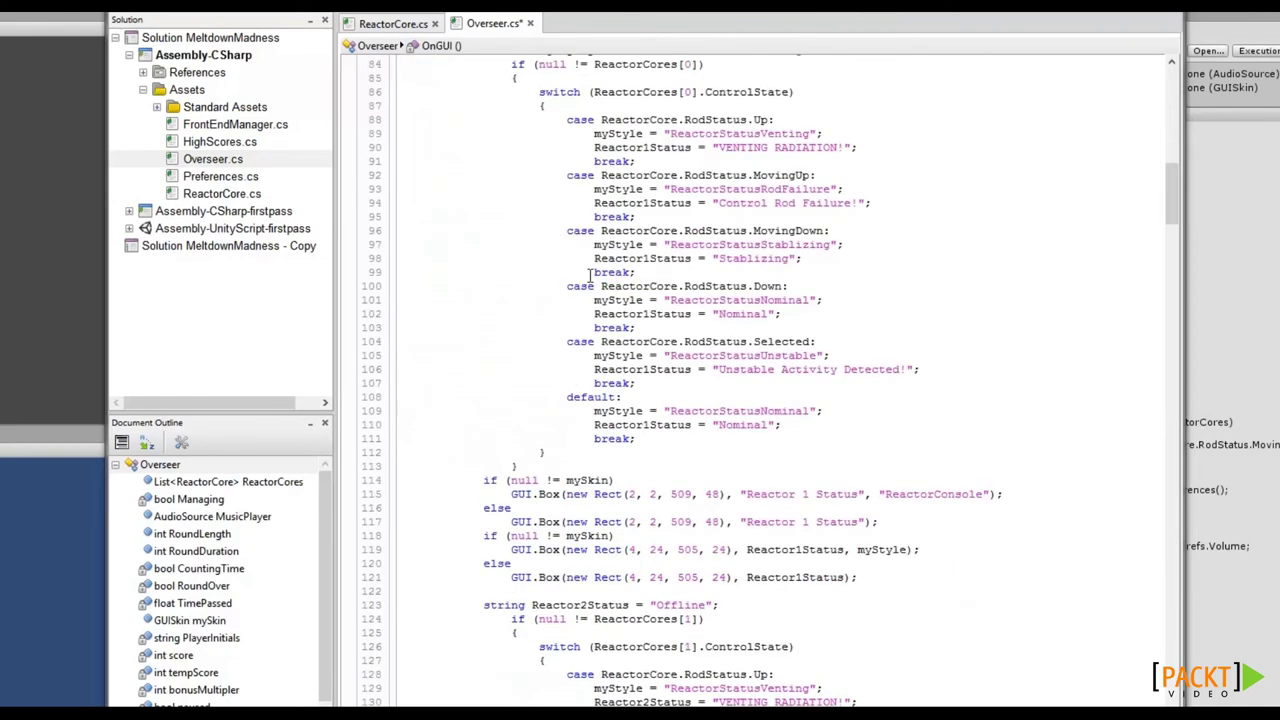
Below the score display in OnGUI, start an if (Combo) block containing an if (null != mySkin) check.
scroll(590, 273, down, 20)
click(583, 375)
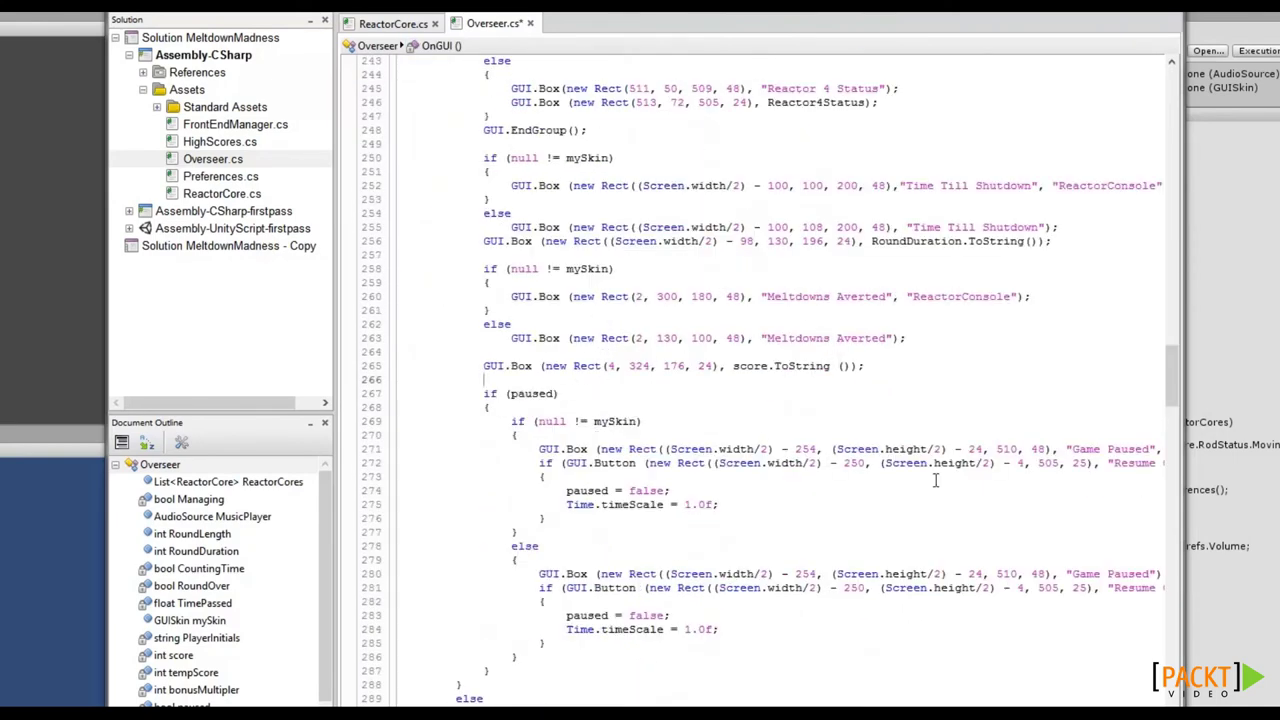
key(Return)
key(Return)
key(Up)
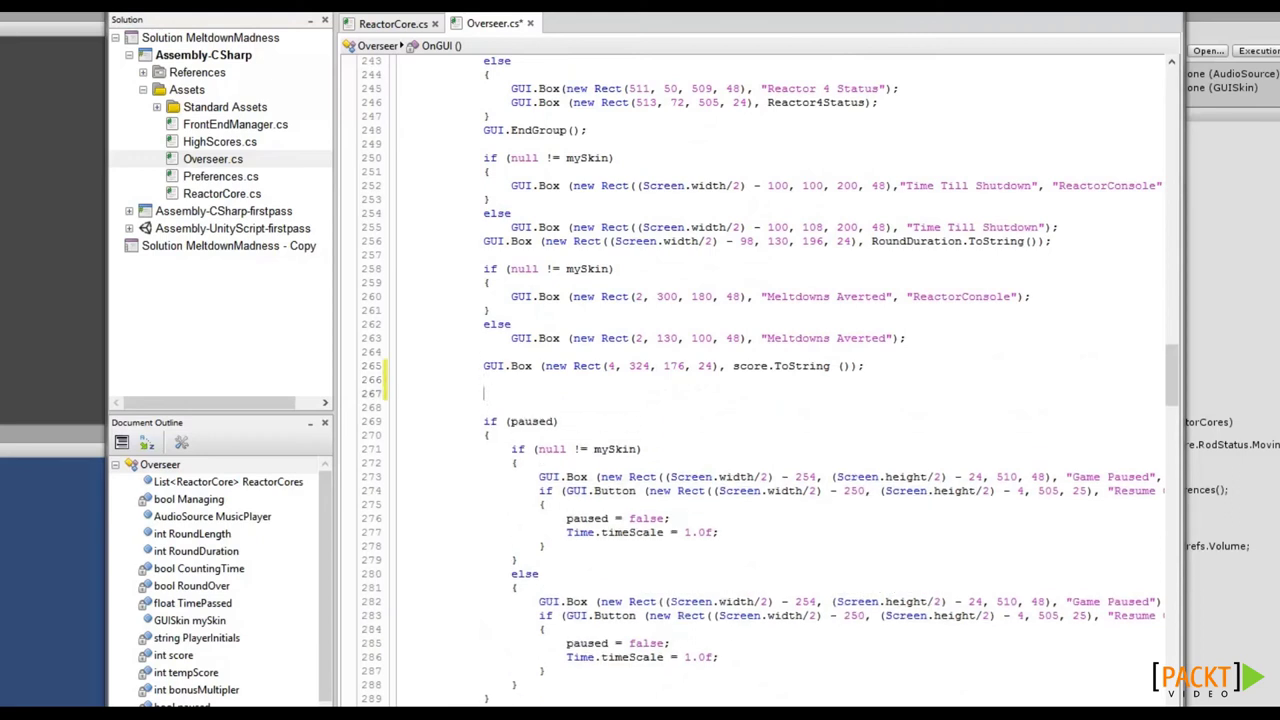
text(if (Combo))
key(Return)
text({)
key(Return)
text(if (null != mySkin))
Draw a 'Bonus Multiplier' GUI.Box and a second box showing "x" + bonusMultipler, then close the blocks.
key(Return)
text({)
key(Return)
text(GUI.Box (new Rect(Screen.width -182, 300, 180, 48), "Bonus Multiplier", "ReactorConsole");)
key(Return)
text(})
key(Return)
text(GUI.Box (new Rect(Screen.width - 180, 324, 176, 24), "x" + bonusMultipler.ToString());)
key(Return)
text(})
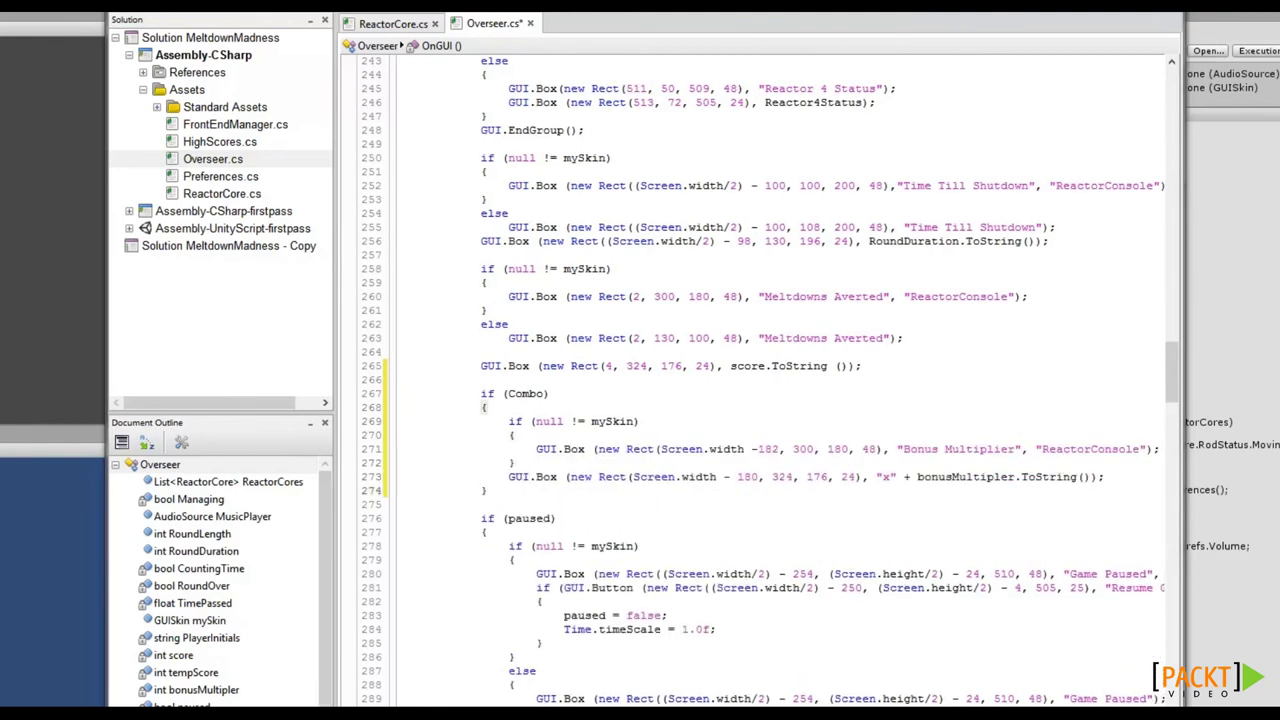
key(Return)
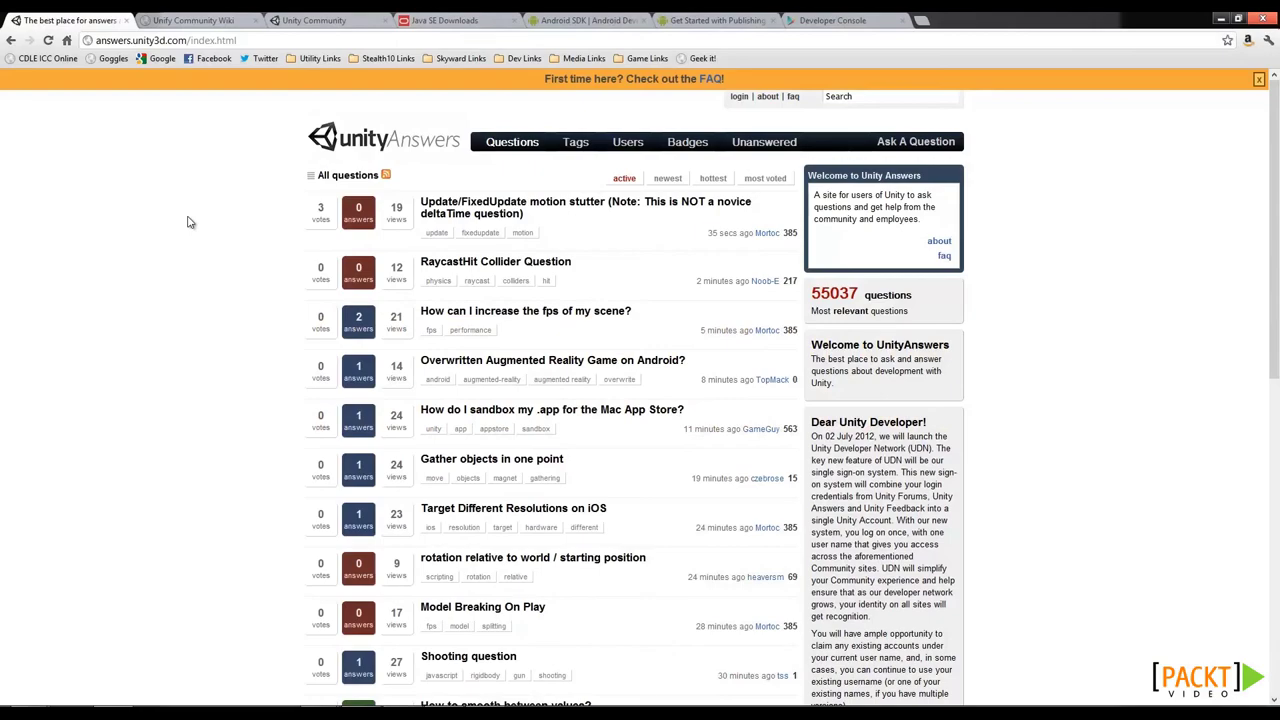
Read the 'How to smooth between values?' question and its answers, then close its tab.
scroll(226, 287, down, 4)
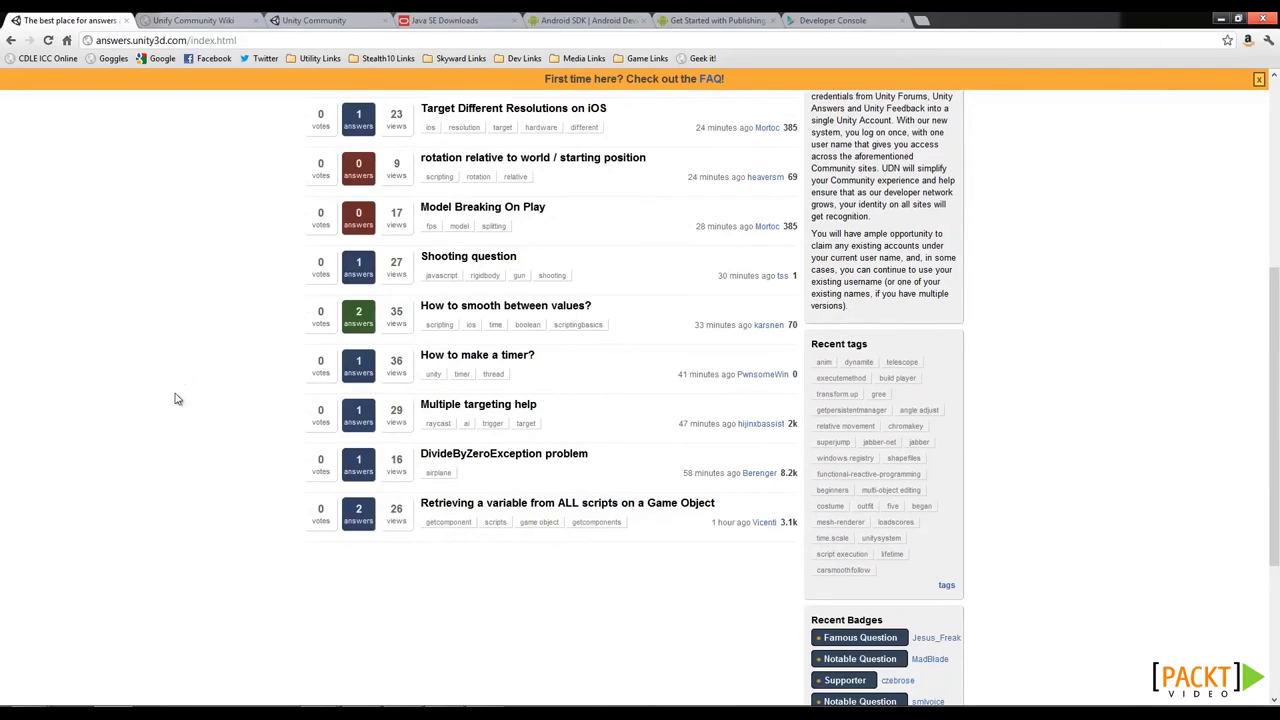
scroll(175, 399, up, 4)
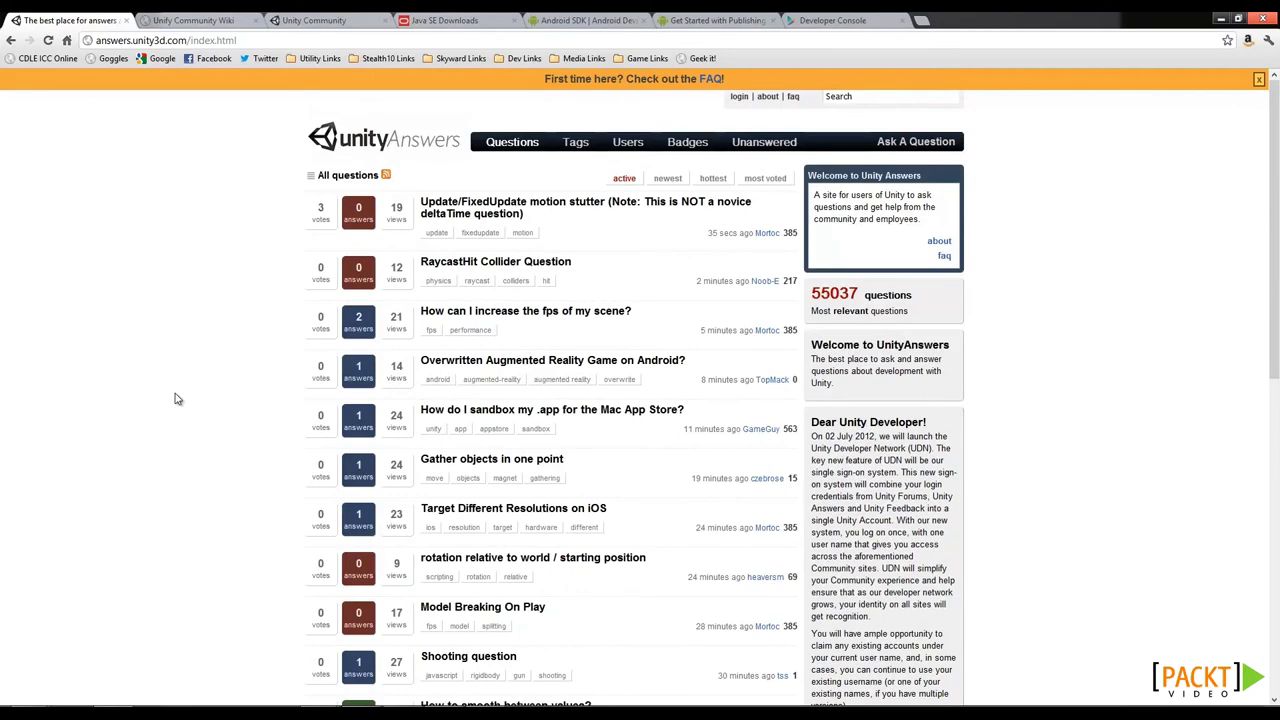
scroll(175, 399, down, 1)
click(480, 569)
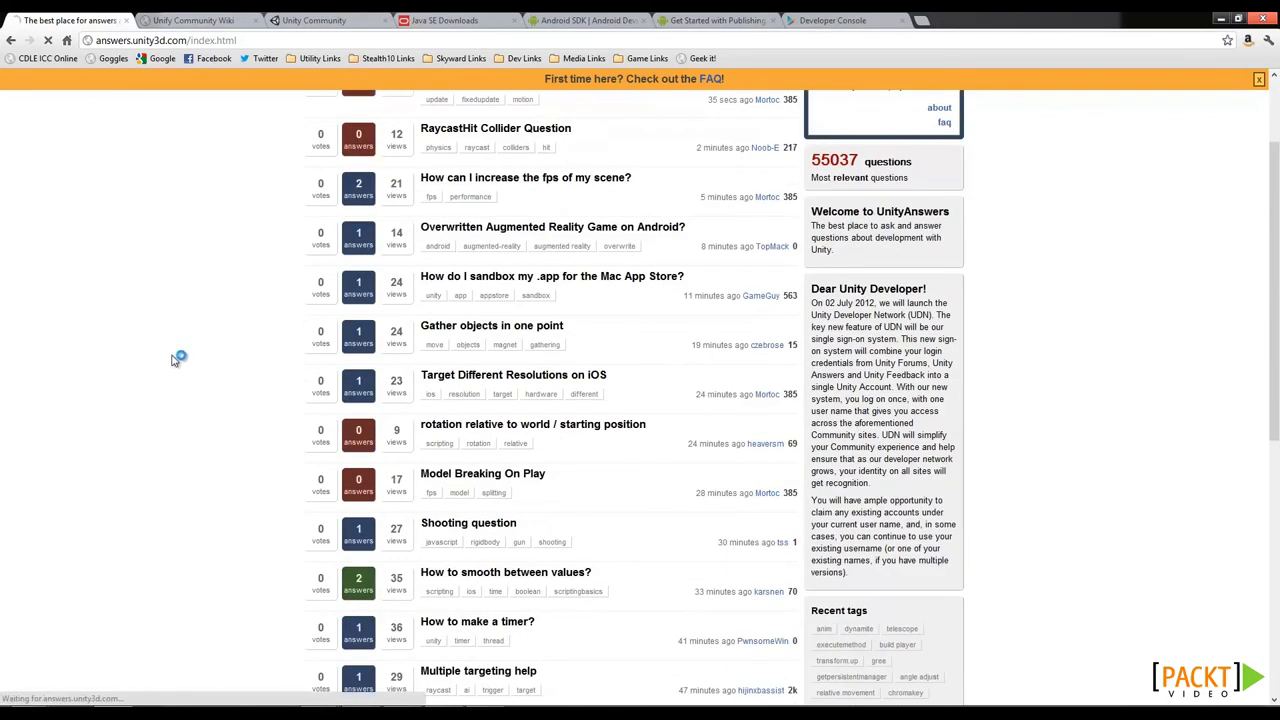
scroll(191, 307, down, 1)
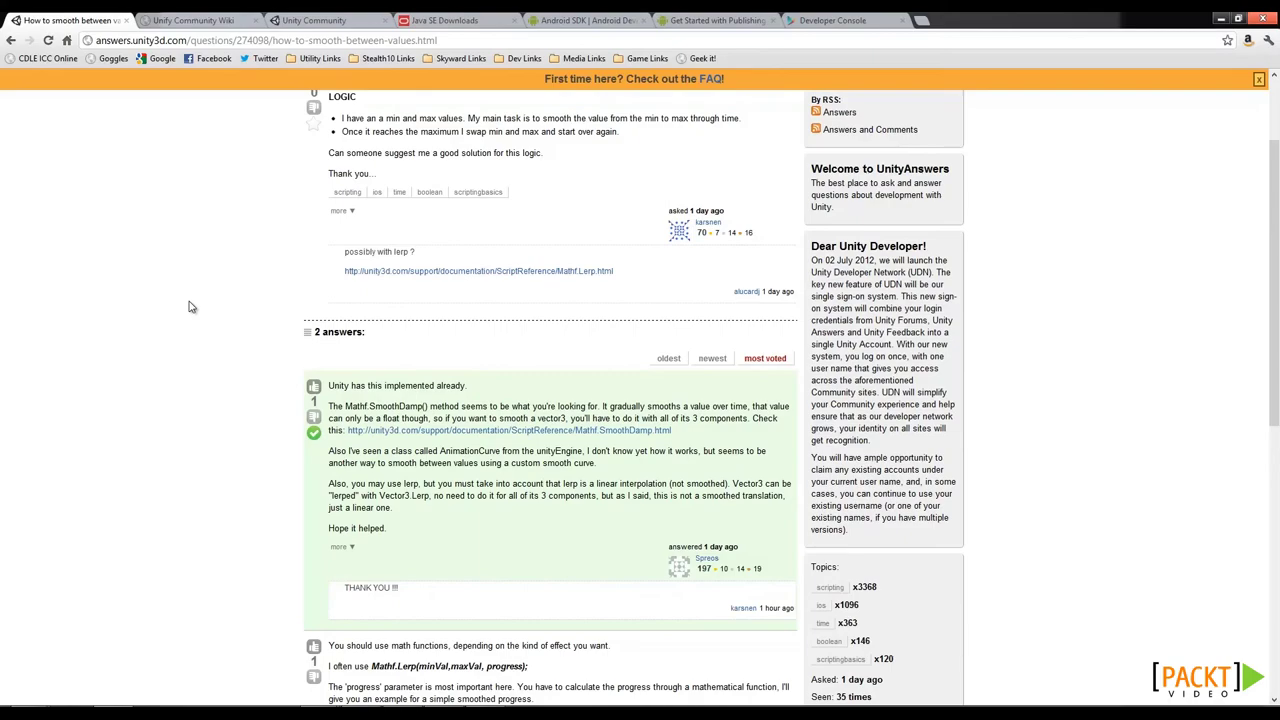
scroll(257, 394, down, 3)
scroll(1029, 470, down, 1)
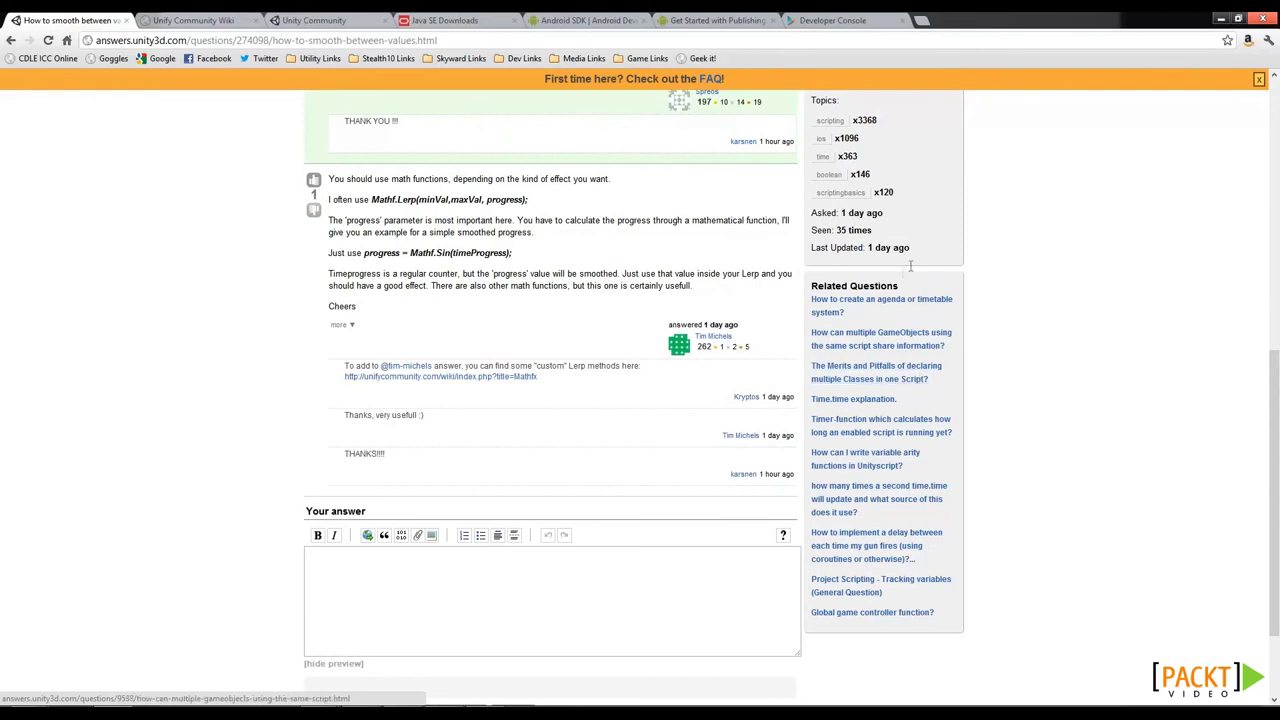
drag(812, 282, 890, 472)
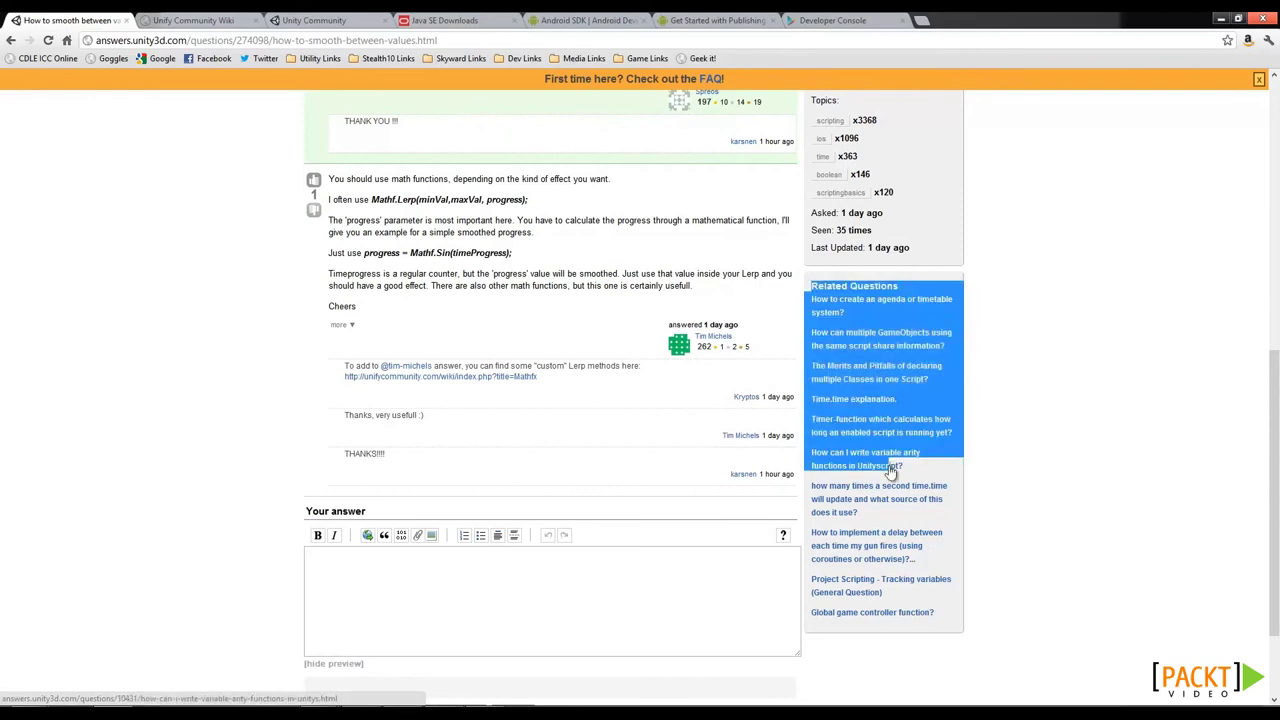
click(1062, 448)
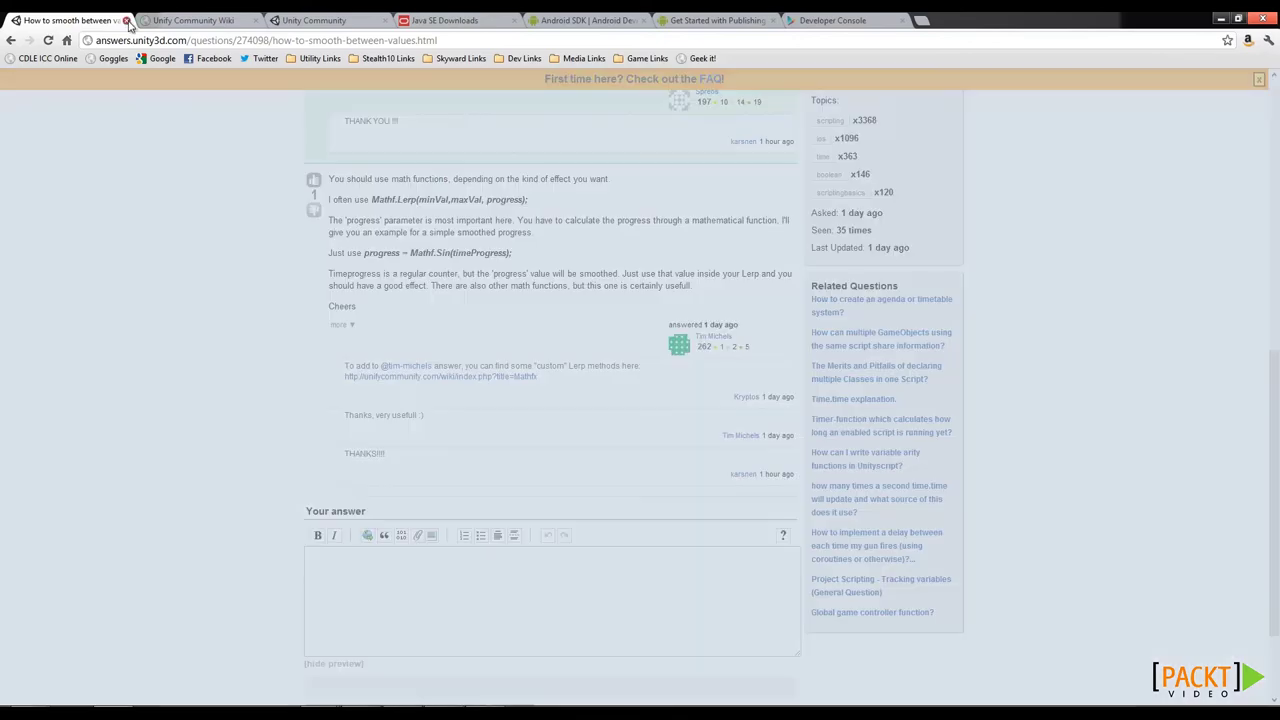
click(126, 20)
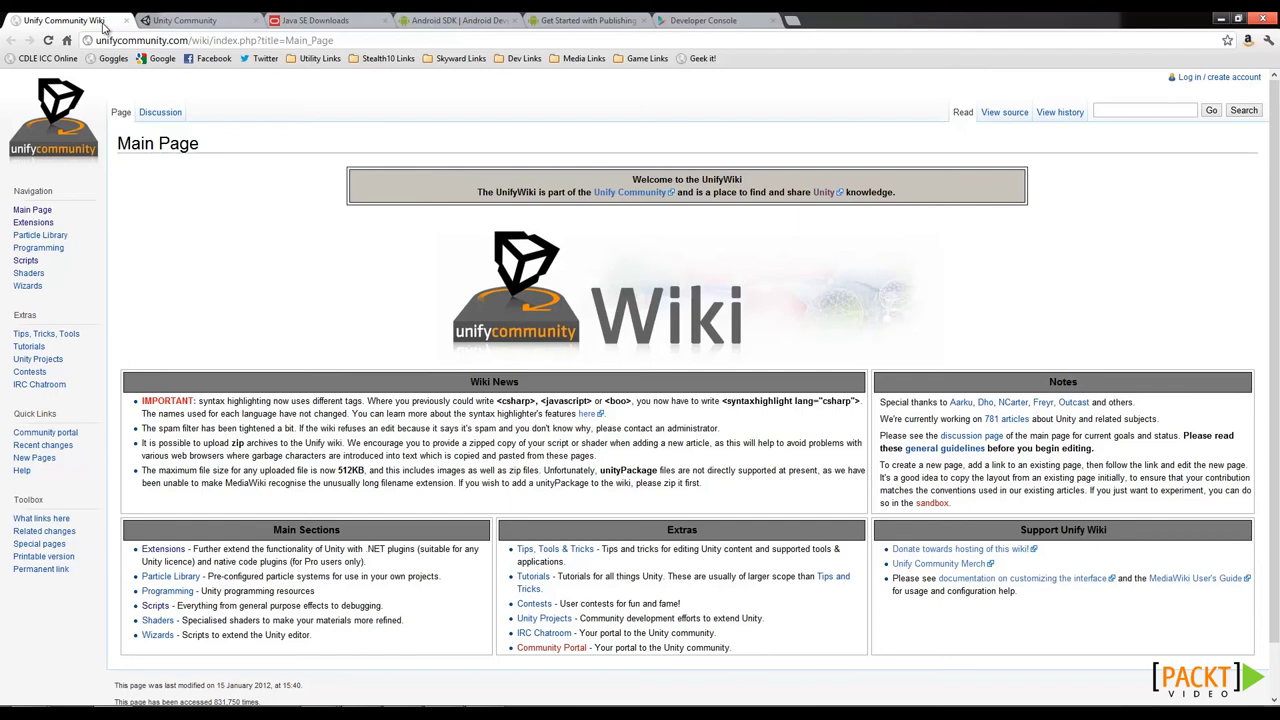
scroll(300, 270, down, 1)
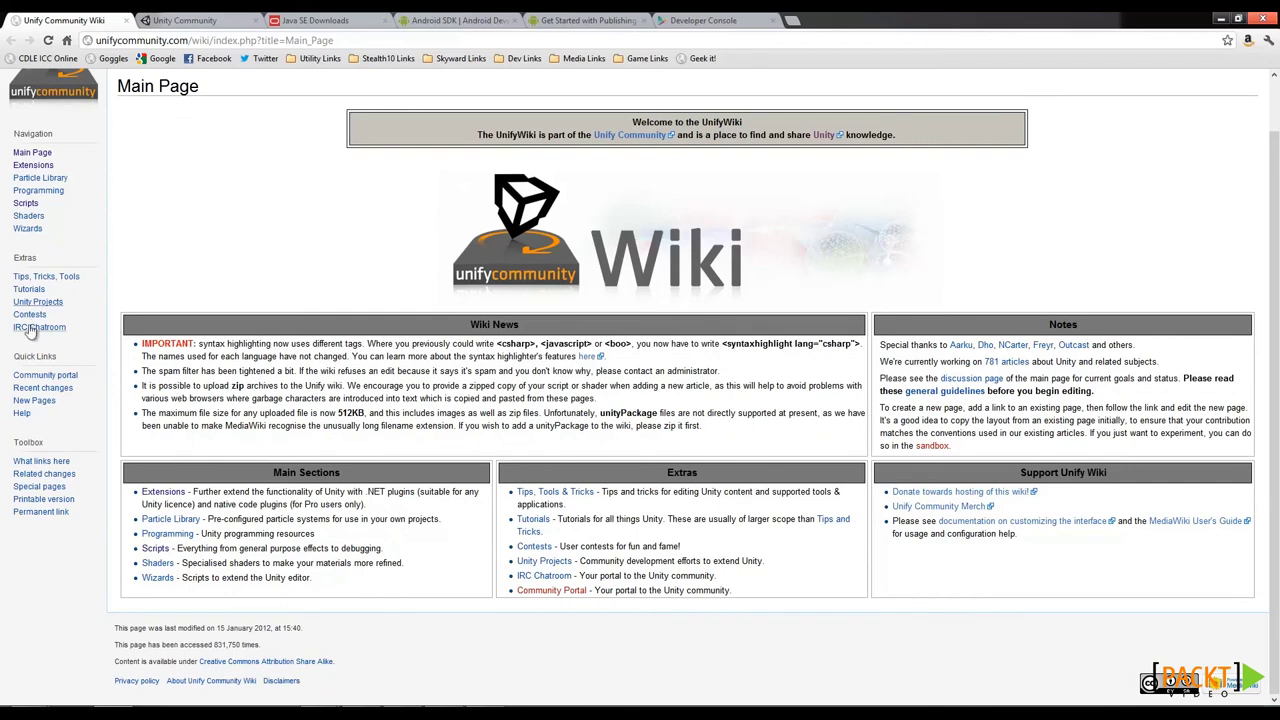
Browse the wiki's Scripts page and its General category, then close that tab.
click(155, 550)
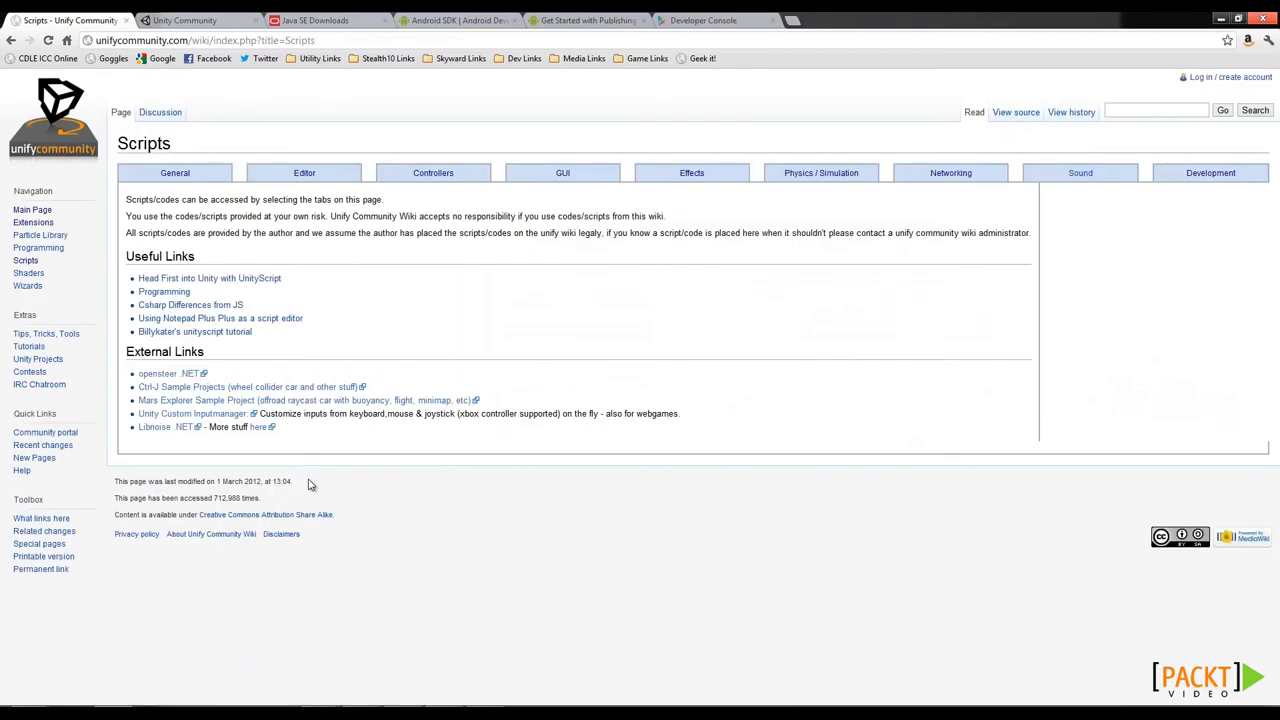
drag(140, 176, 212, 178)
click(213, 180)
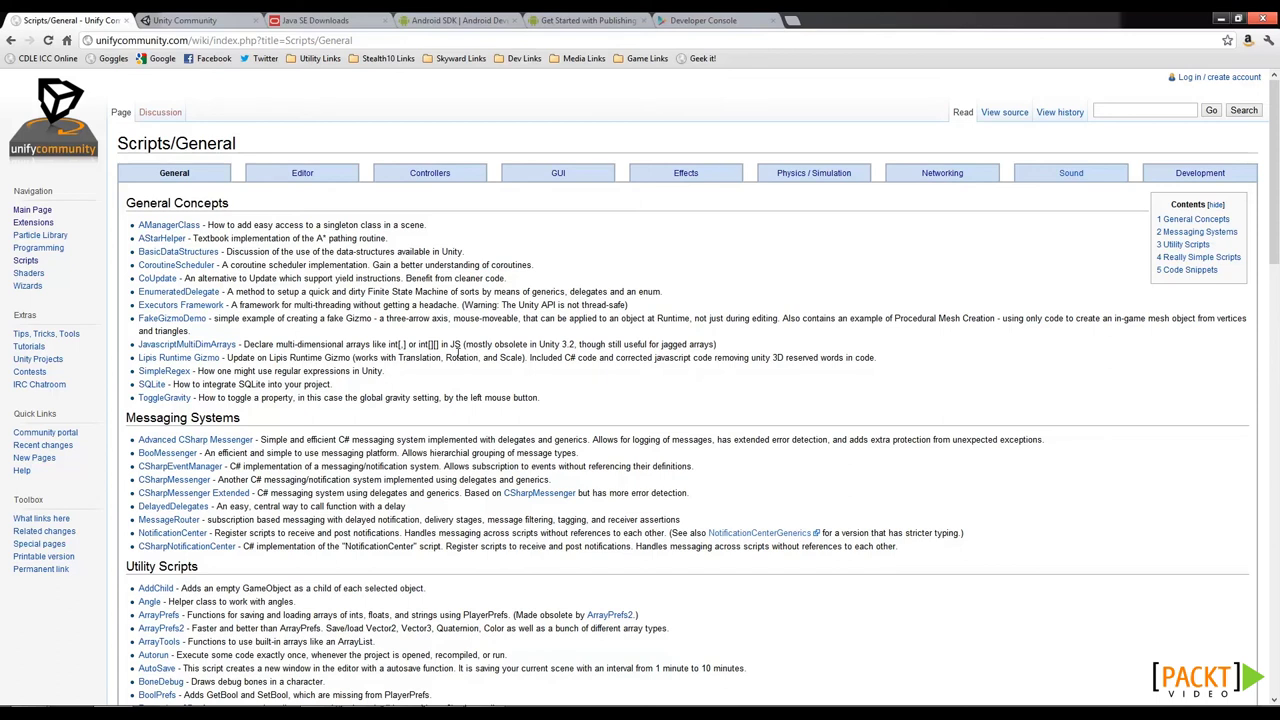
click(126, 20)
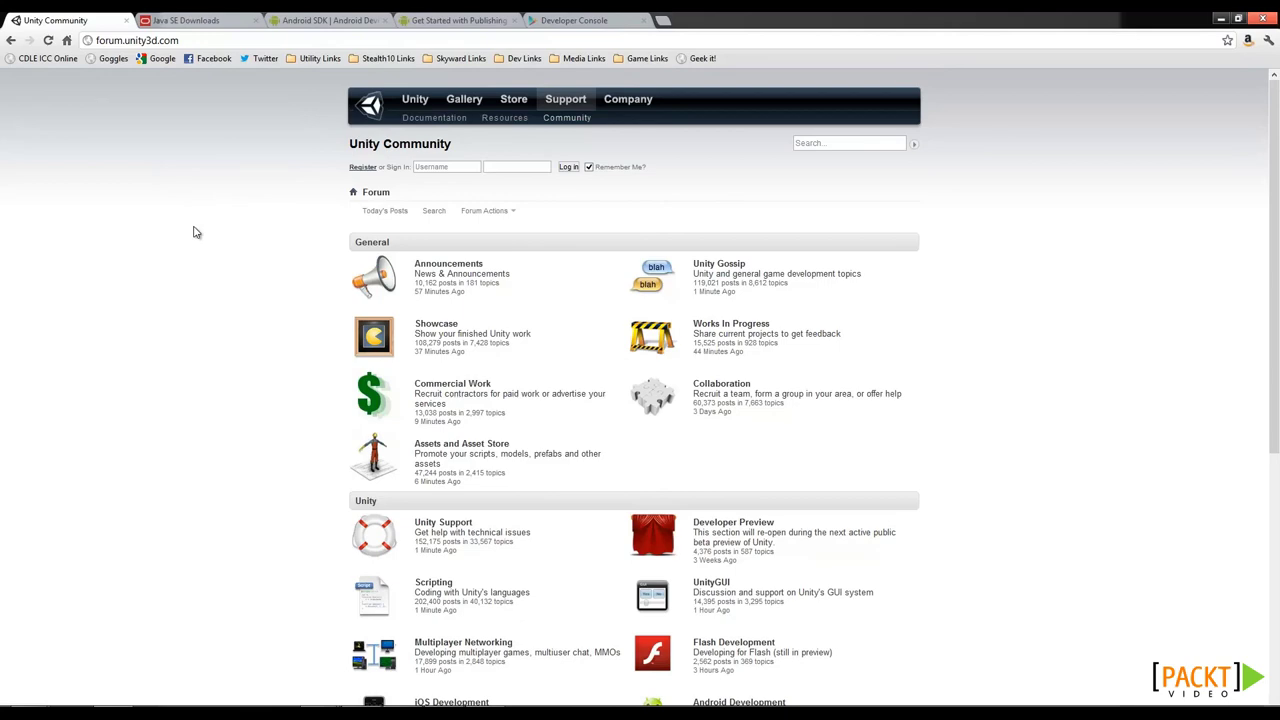
Open the Scripting forum from the Unity Community index and scroll through its topics.
scroll(235, 470, down, 3)
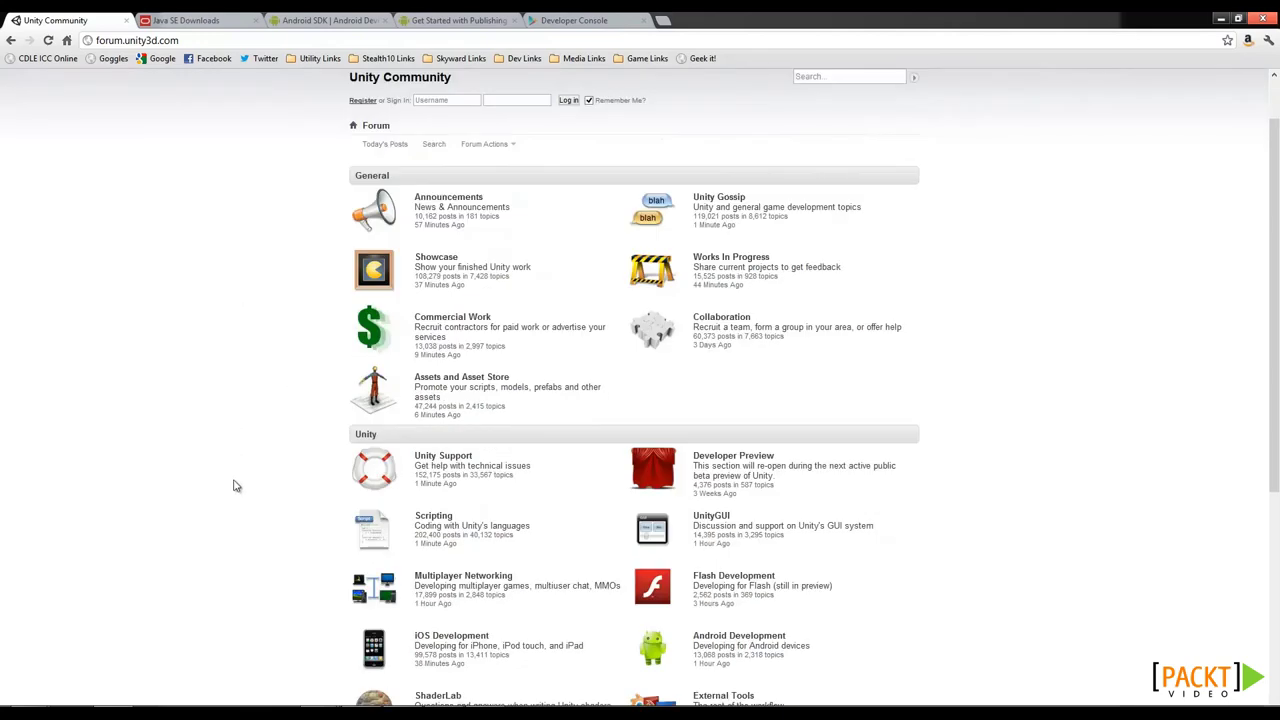
click(437, 455)
scroll(325, 404, down, 7)
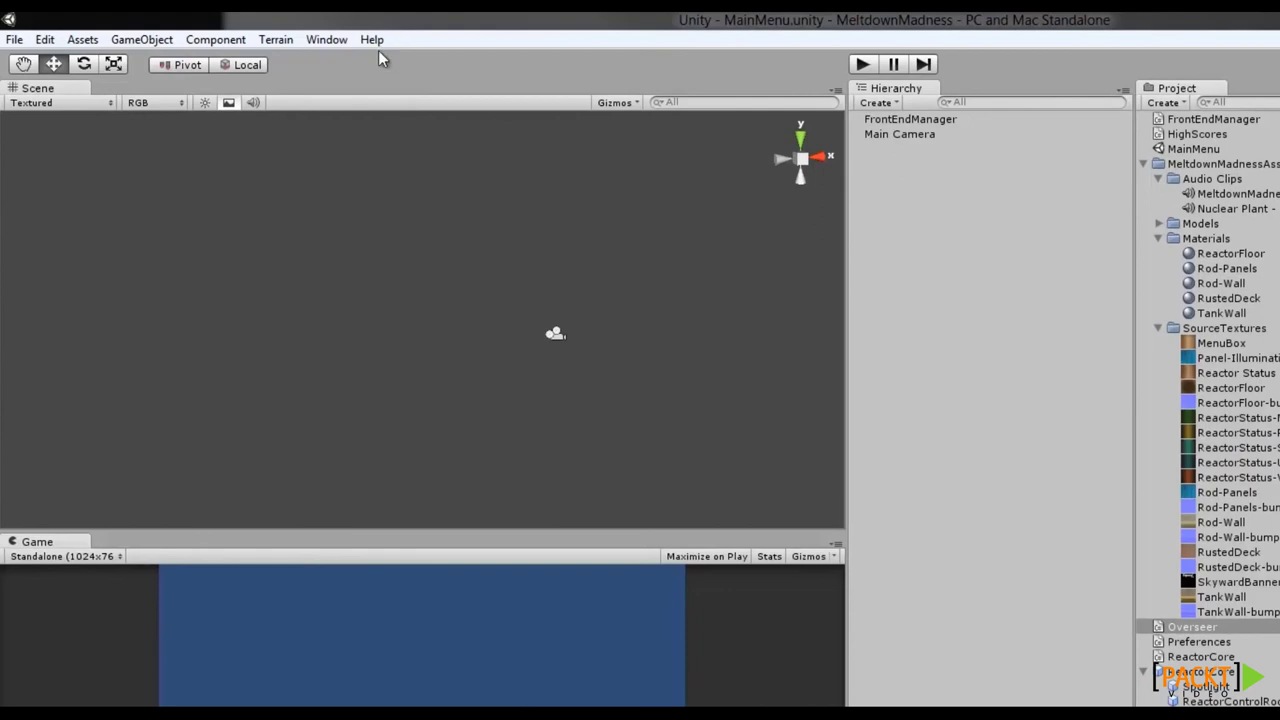
Switch the editor skin from Light to Dark in Edit > Preferences and close the dialog.
click(371, 40)
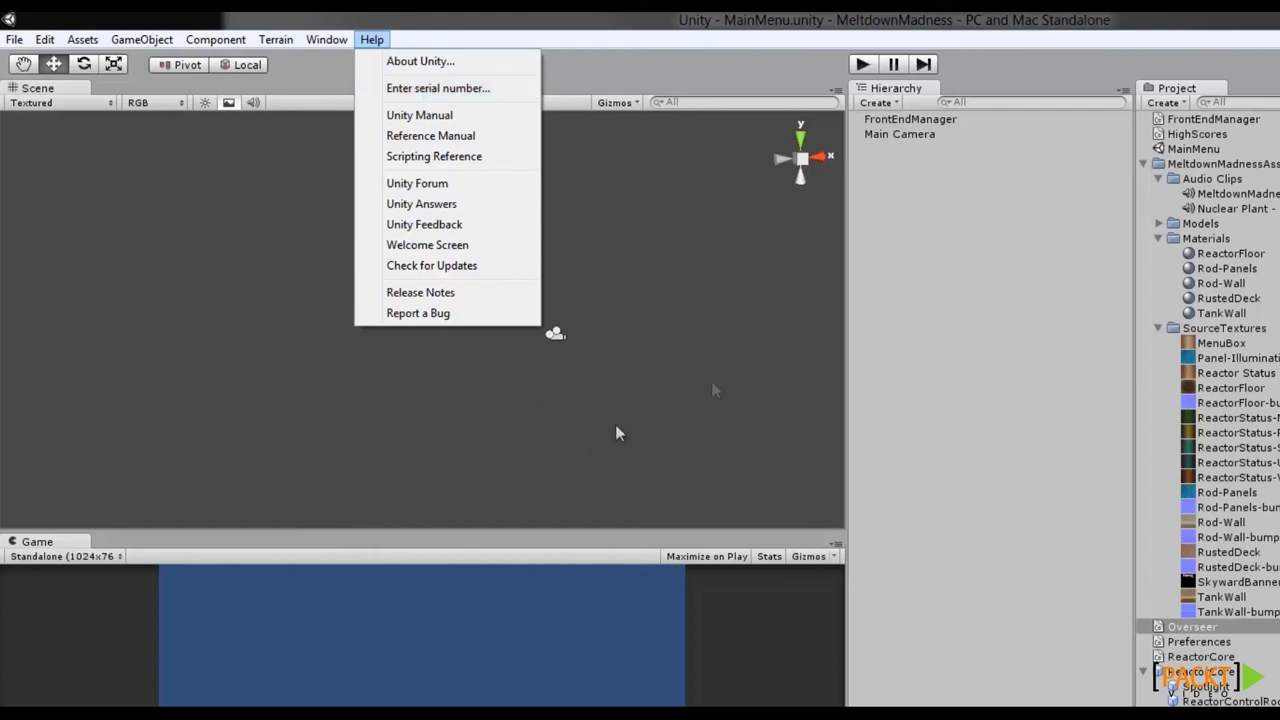
click(793, 403)
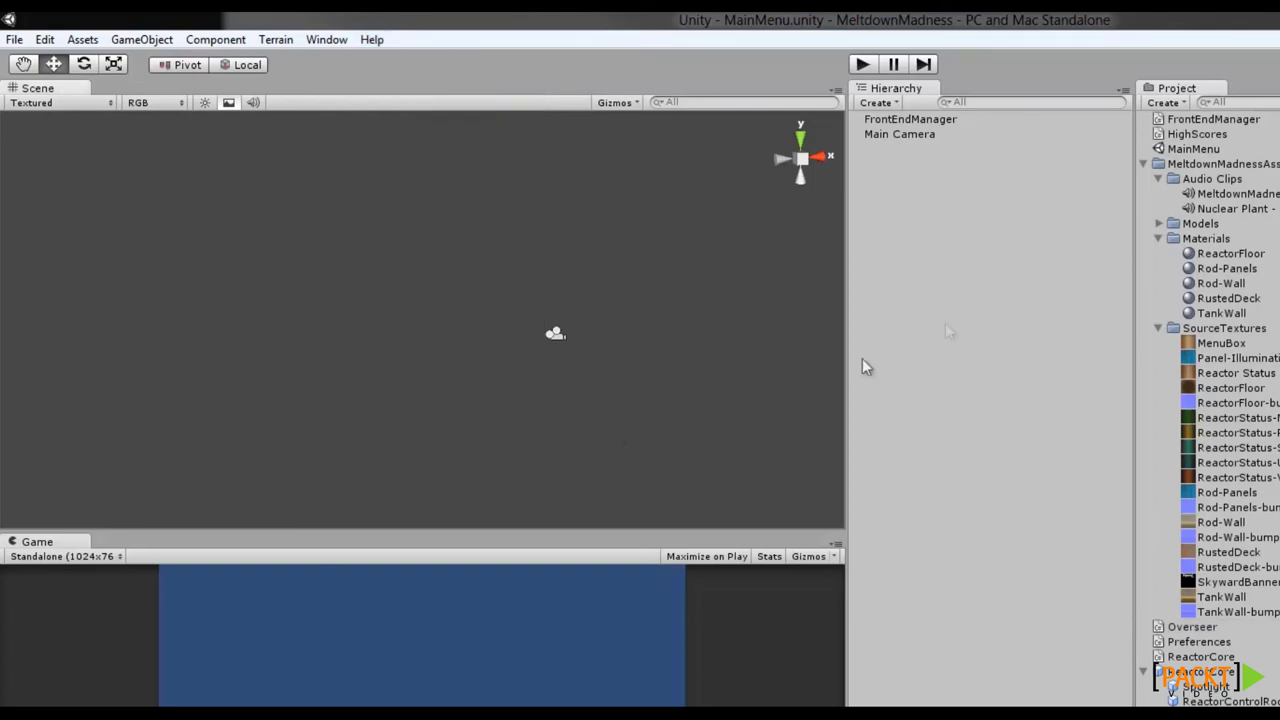
click(44, 40)
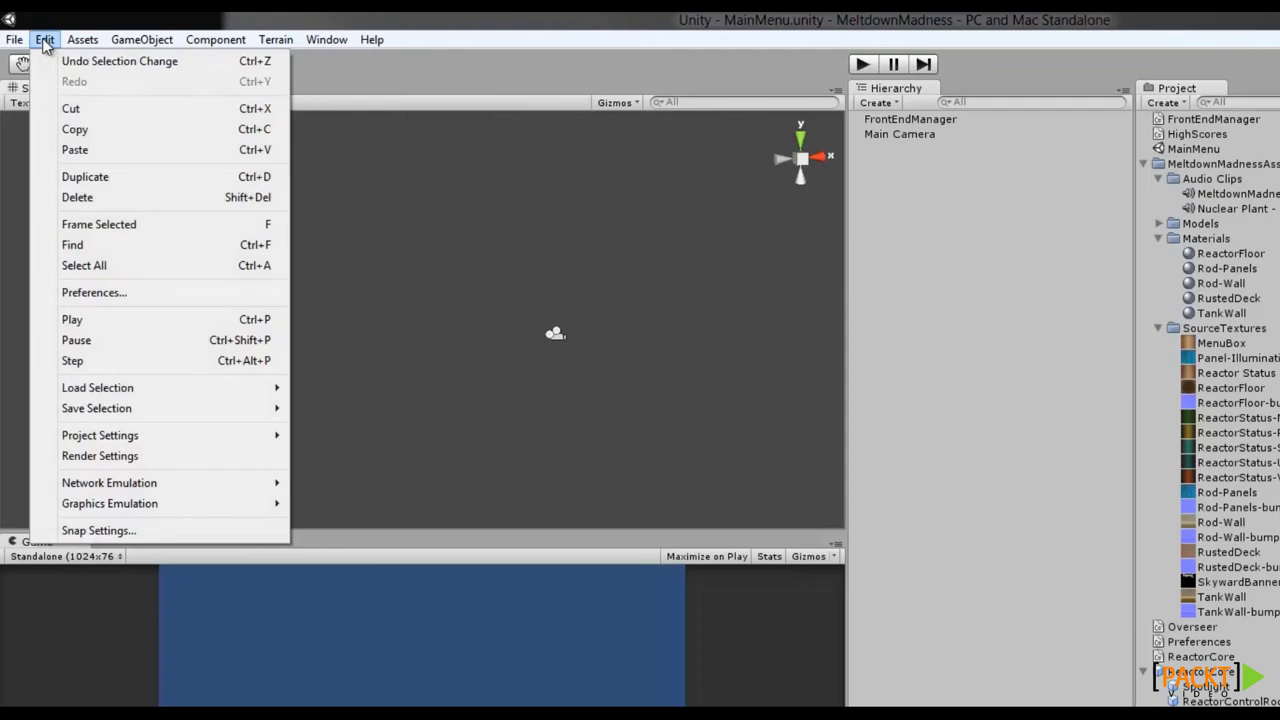
click(90, 292)
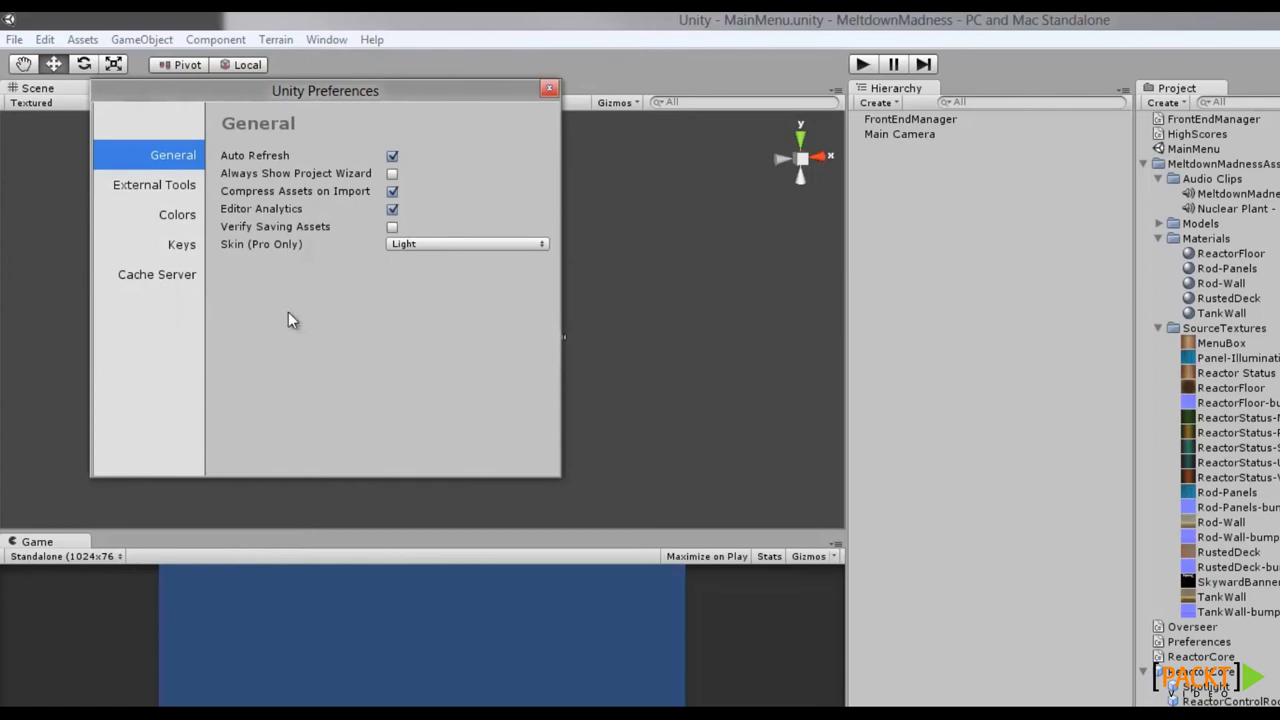
click(451, 244)
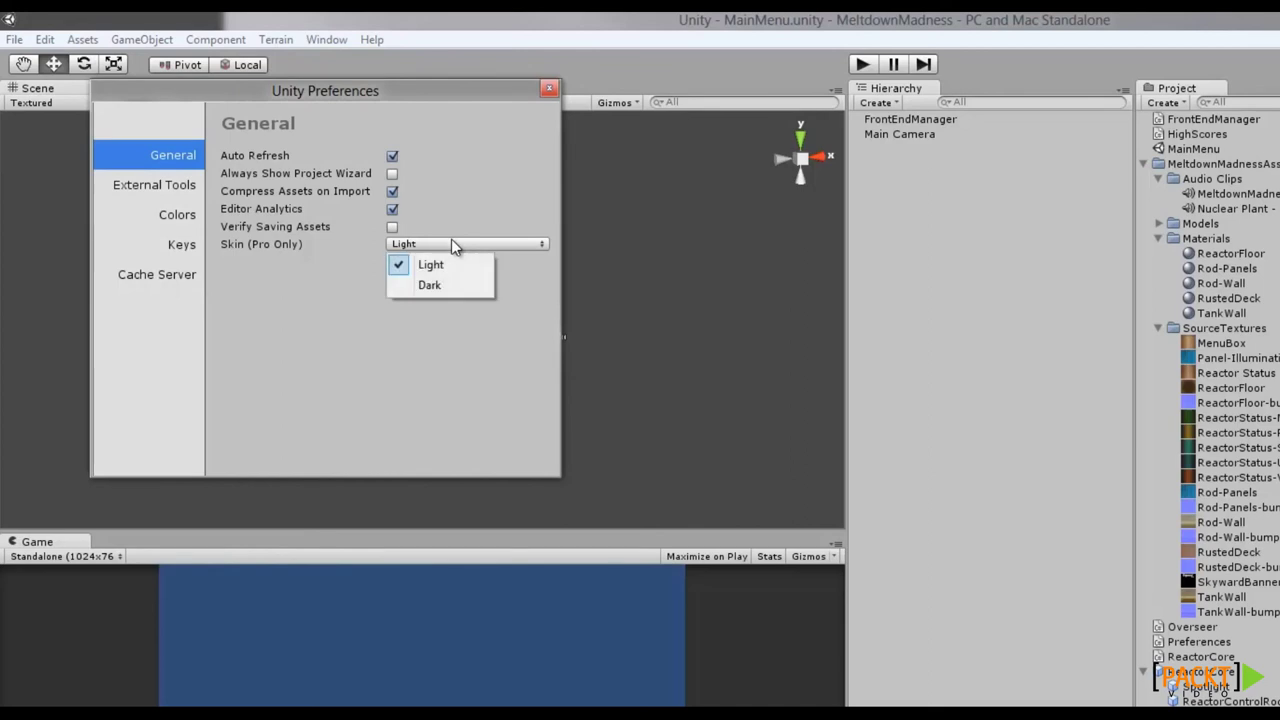
click(450, 286)
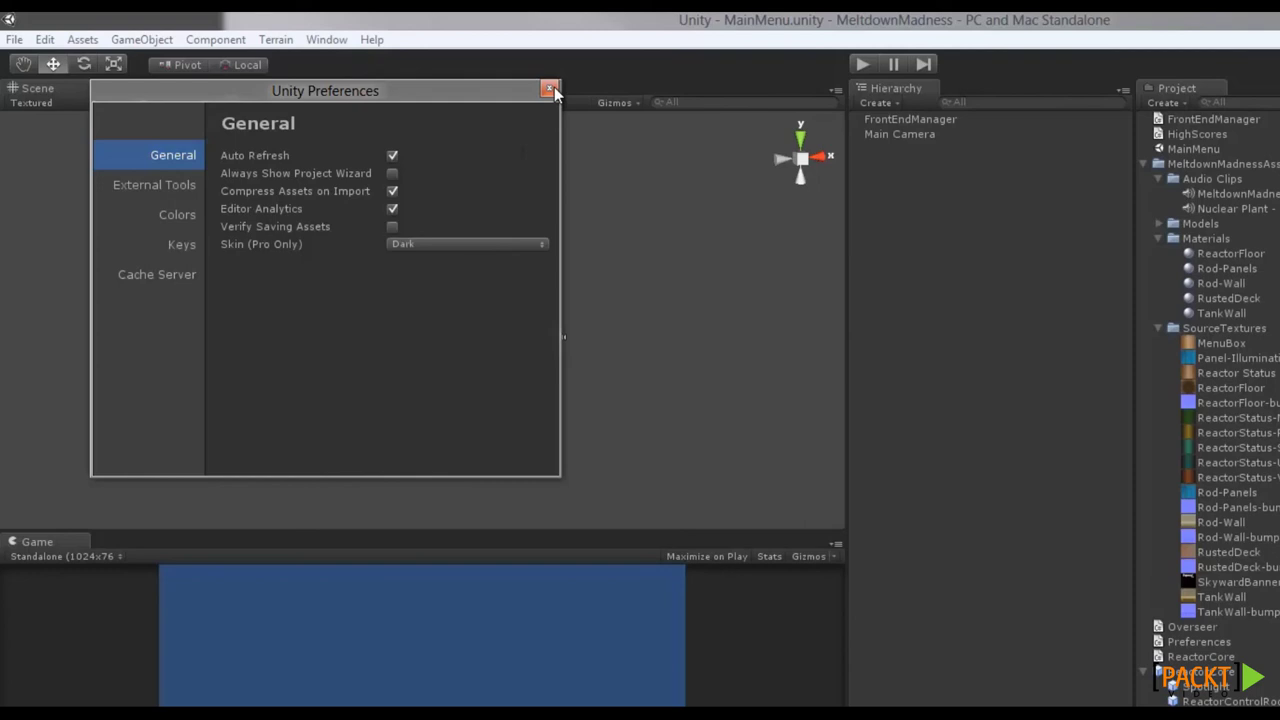
click(533, 88)
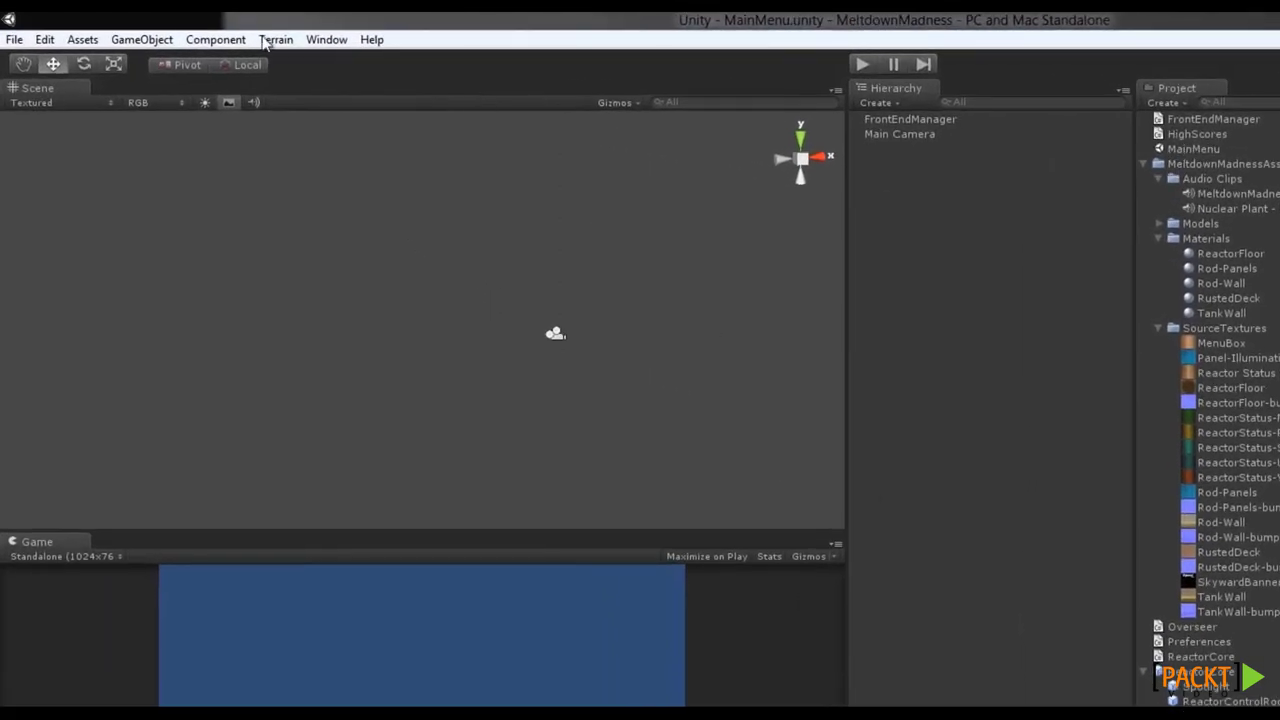
Open the Profiler window, enter Play mode, and dock the Profiler at the lower left.
click(325, 40)
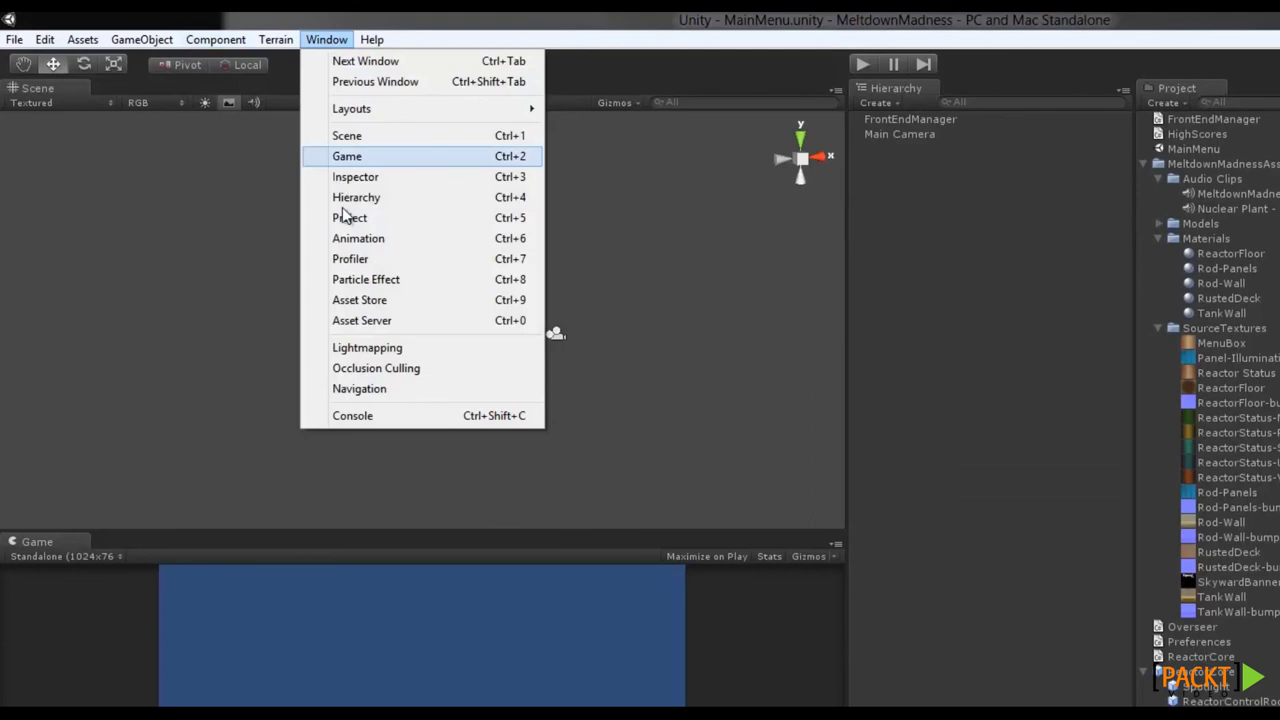
click(352, 262)
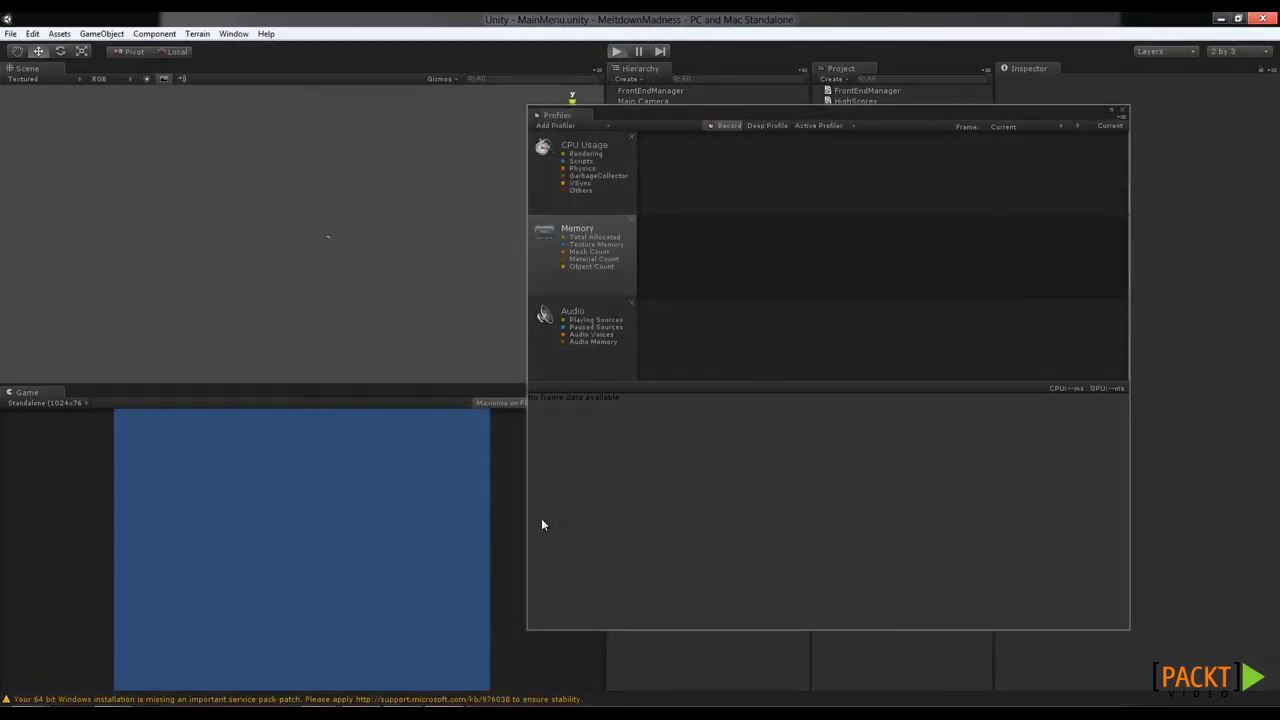
key(ctrl+p)
drag(963, 122, 340, 358)
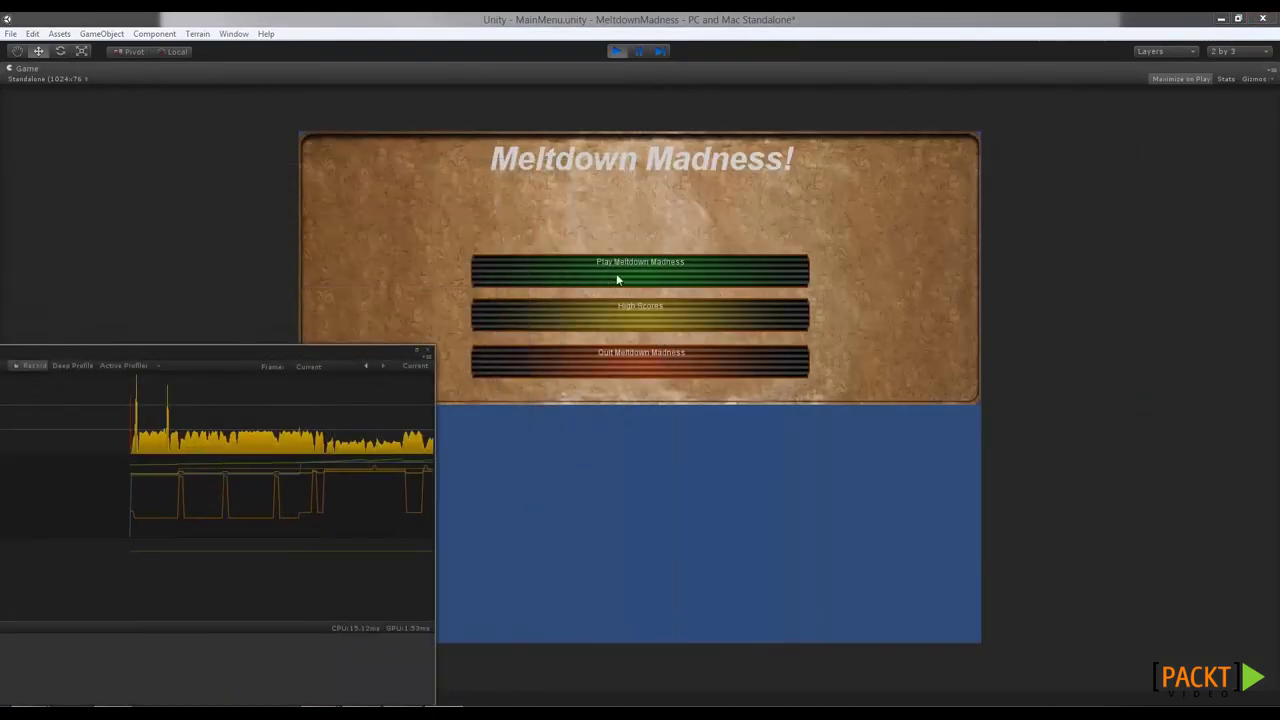
Start the game from the main menu and stabilize Reactor cores 3, 2, 1 and 4.
click(706, 403)
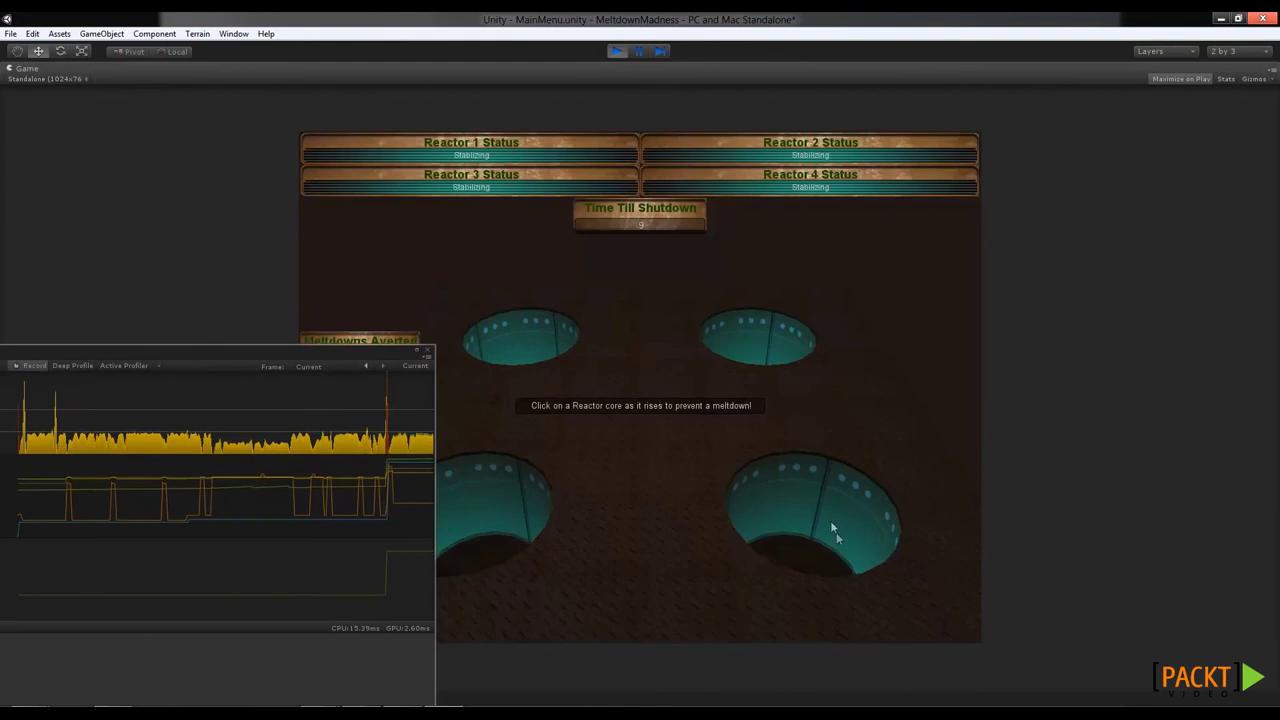
click(491, 510)
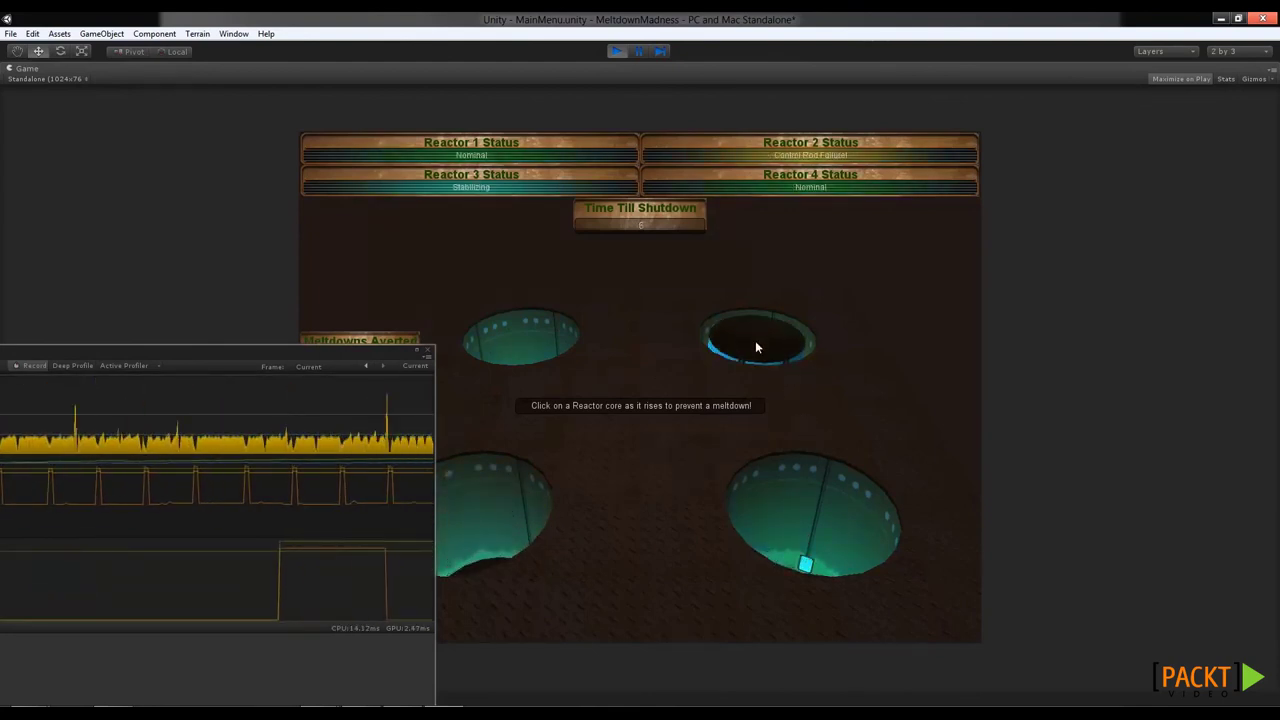
click(756, 346)
click(520, 330)
click(817, 517)
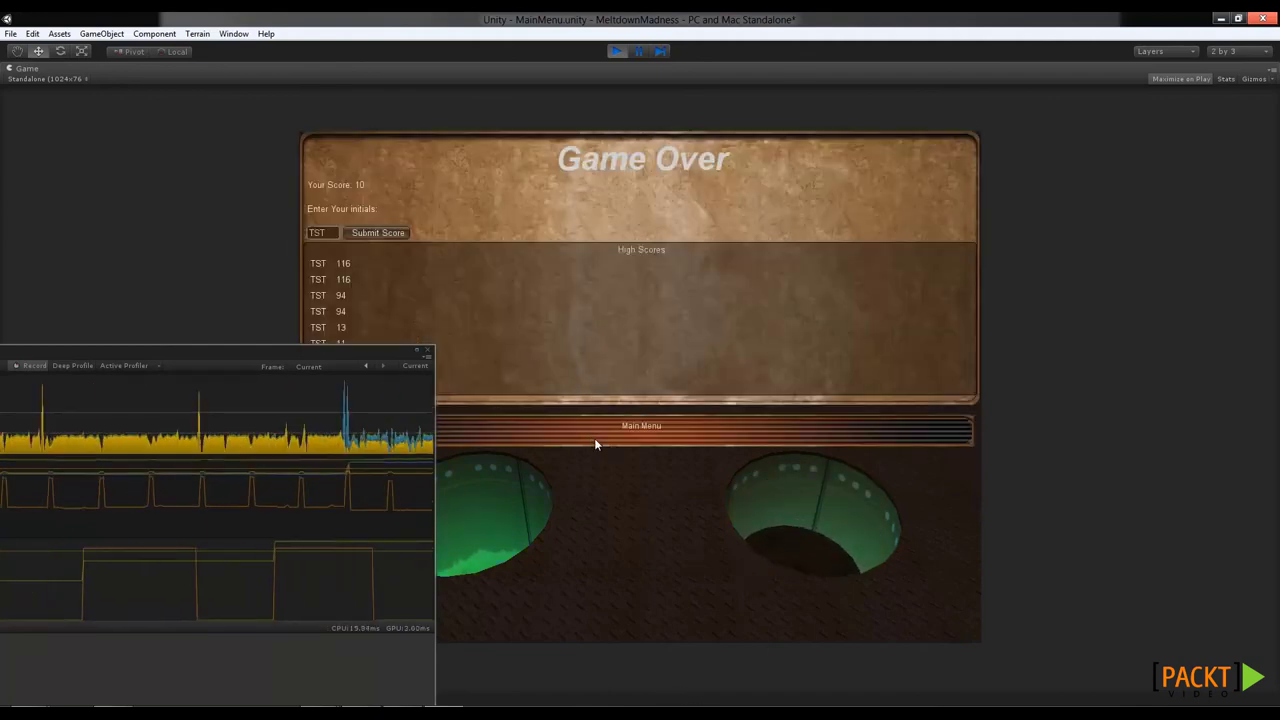
Stop Play mode, pull the Profiler out into a floating window, and close it.
click(616, 52)
drag(178, 355, 678, 204)
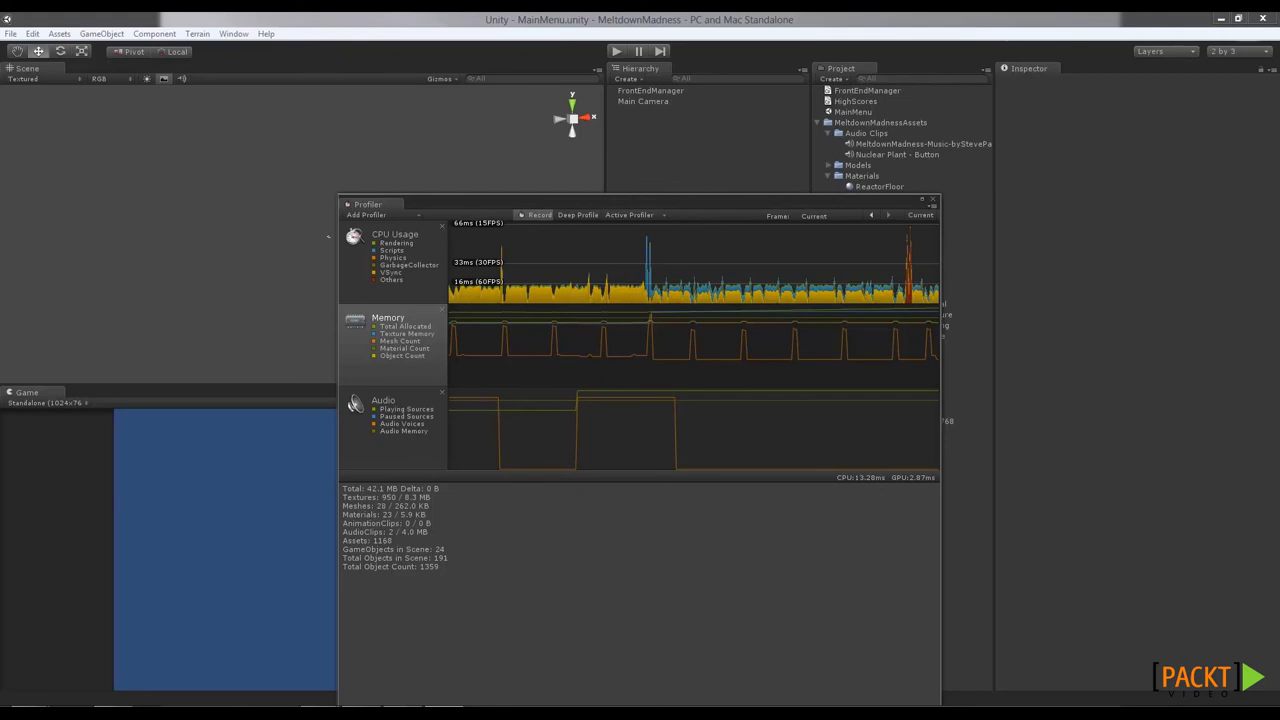
click(933, 199)
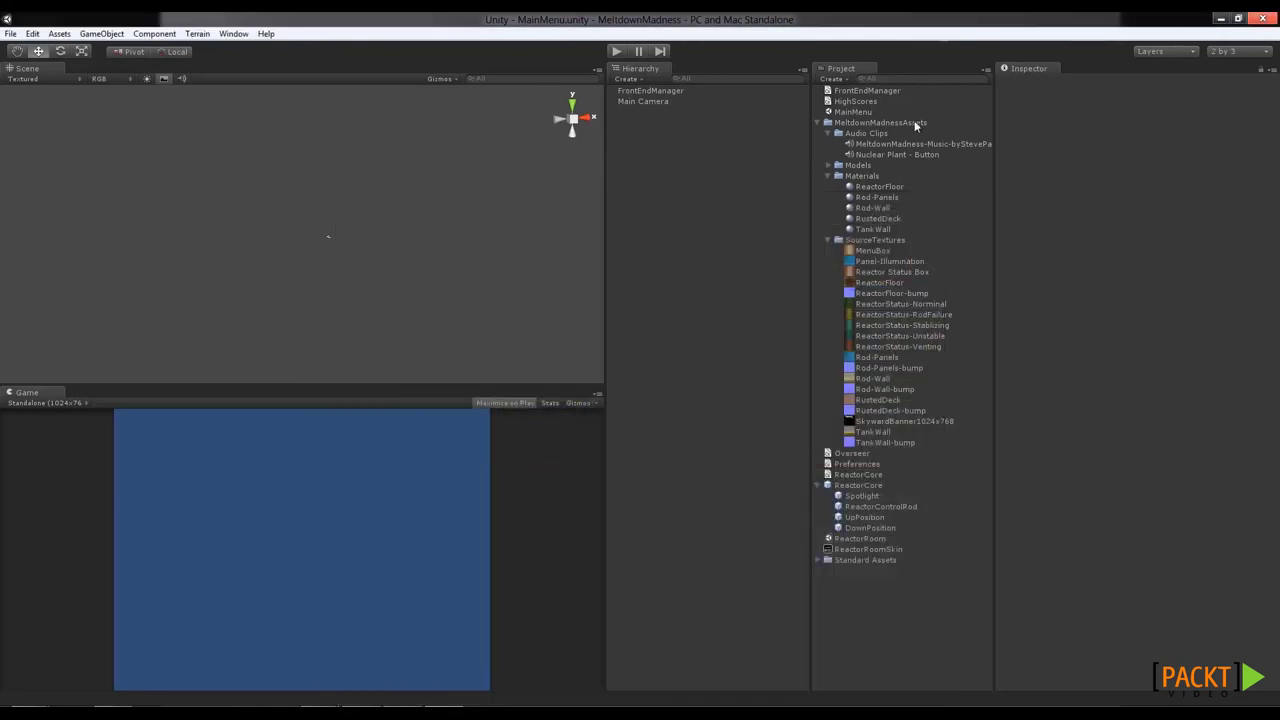
In Overseer.cs, add void OnDestroy() after Update, paste the cleanup block inside, and save.
click(852, 455)
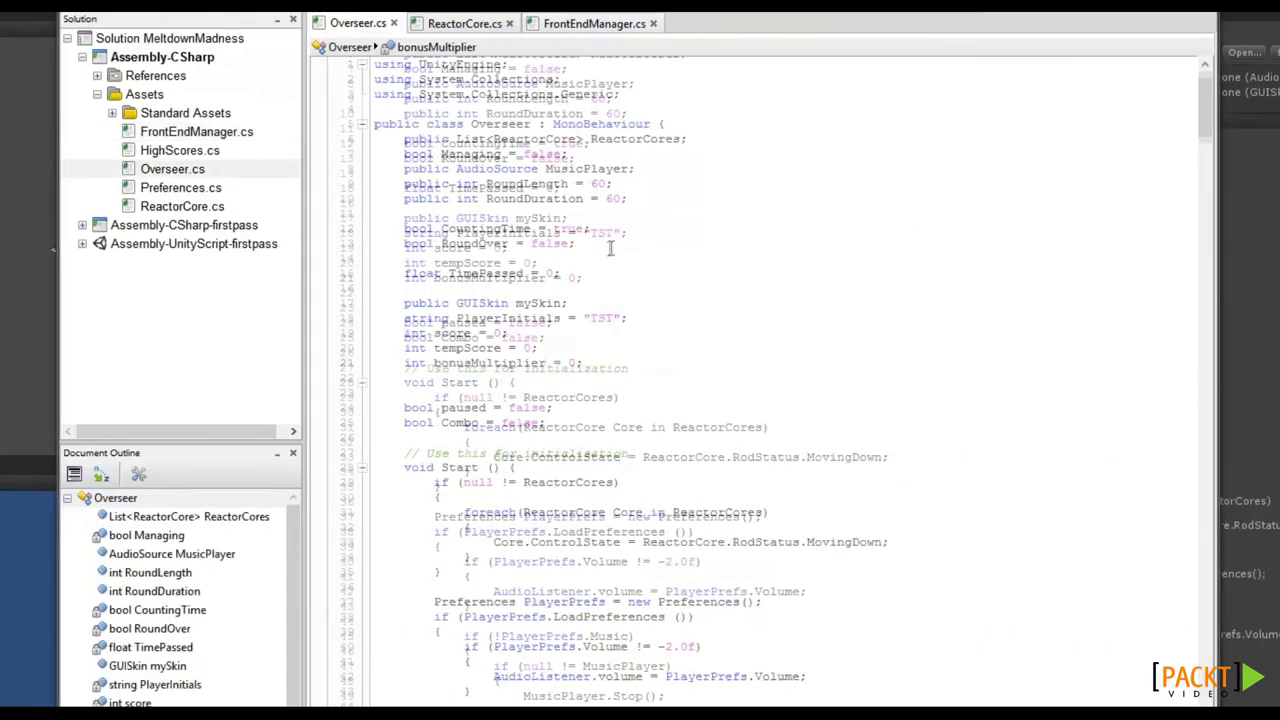
scroll(610, 248, down, 15)
click(440, 333)
key(Return)
key(Return)
key(Up)
text(void OnDestroy())
key(Return)
text({)
key(Return)
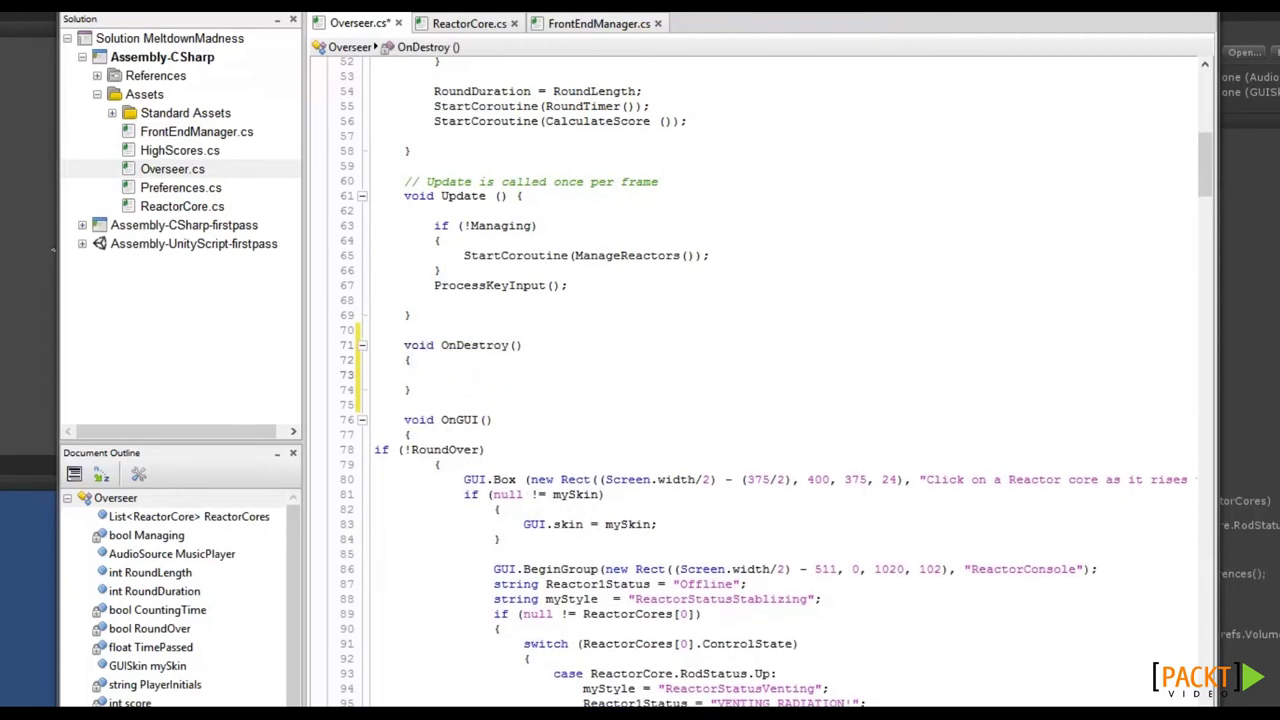
text(if (null != ReactorCores) { for(int i = ReactorCores.Count - 1; i >= 0; i--) { ReactorCores.TrimExcess(); if (null != ReactorCores[i]) { Destroy(ReactorCores[i].gameObject); } } })
key(ctrl+s)
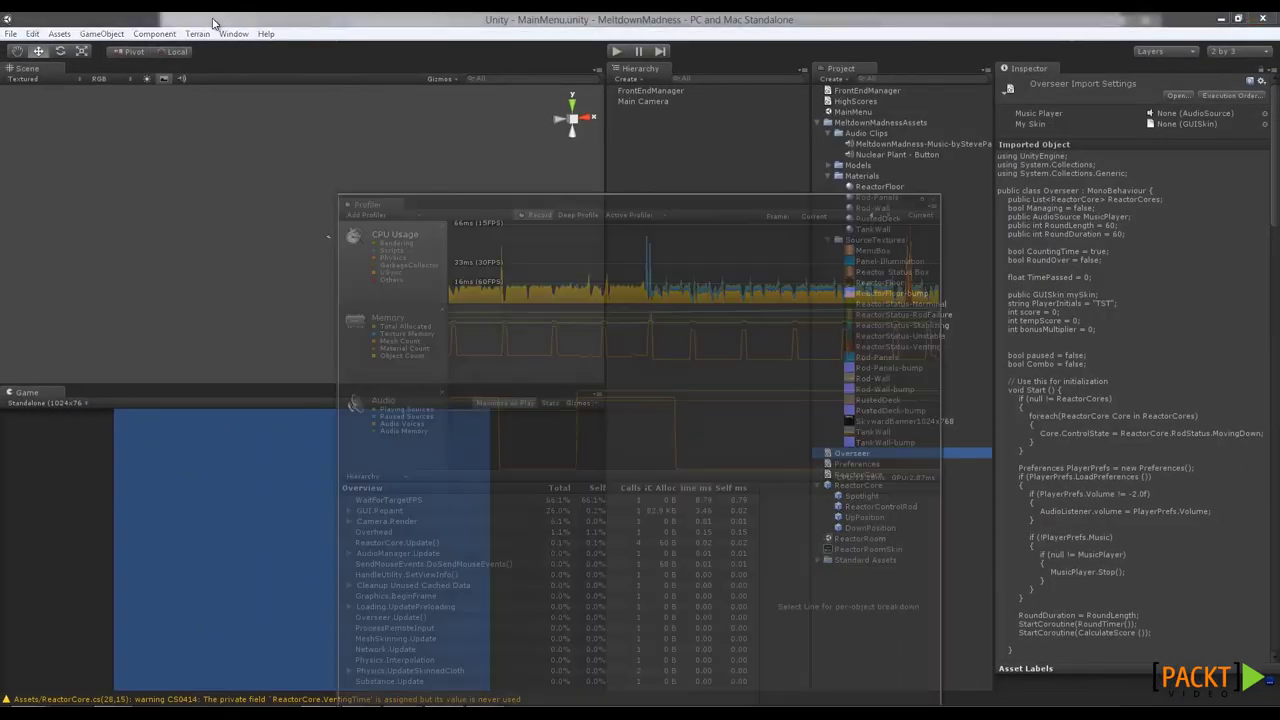
Dock the Profiler on the right, start Play mode, and show the Memory module.
drag(742, 197, 966, 186)
click(617, 51)
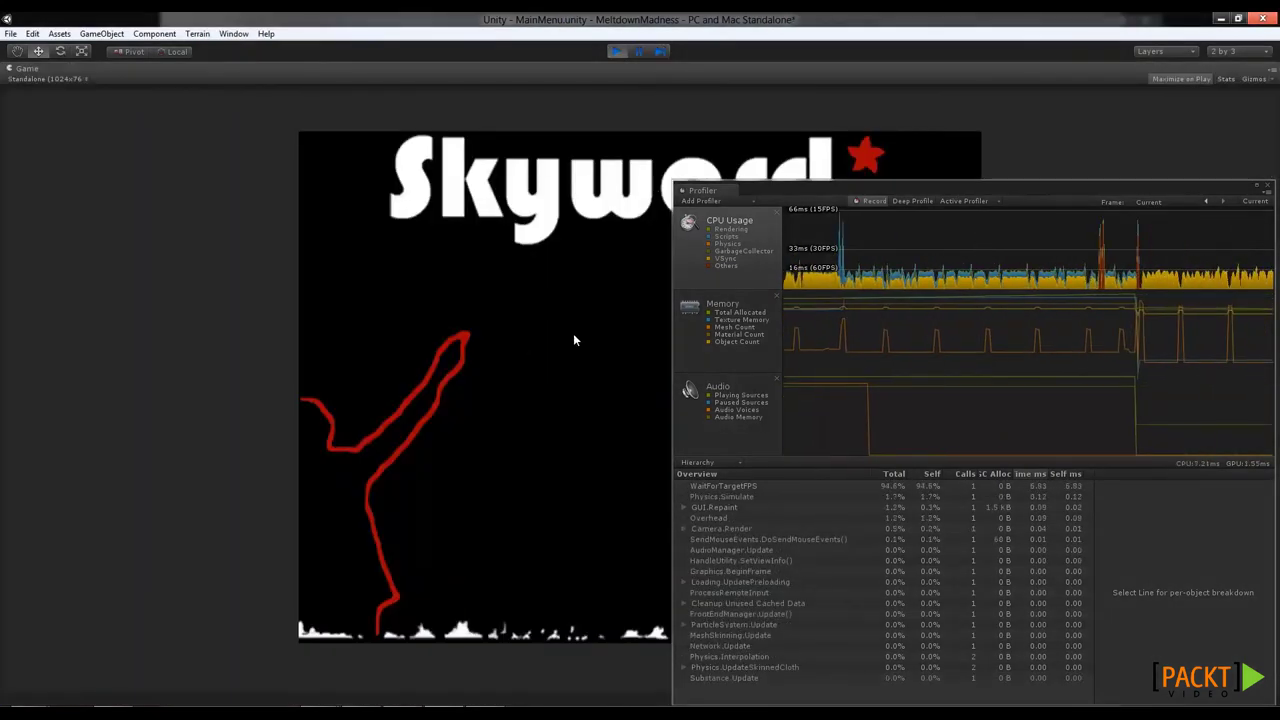
click(725, 333)
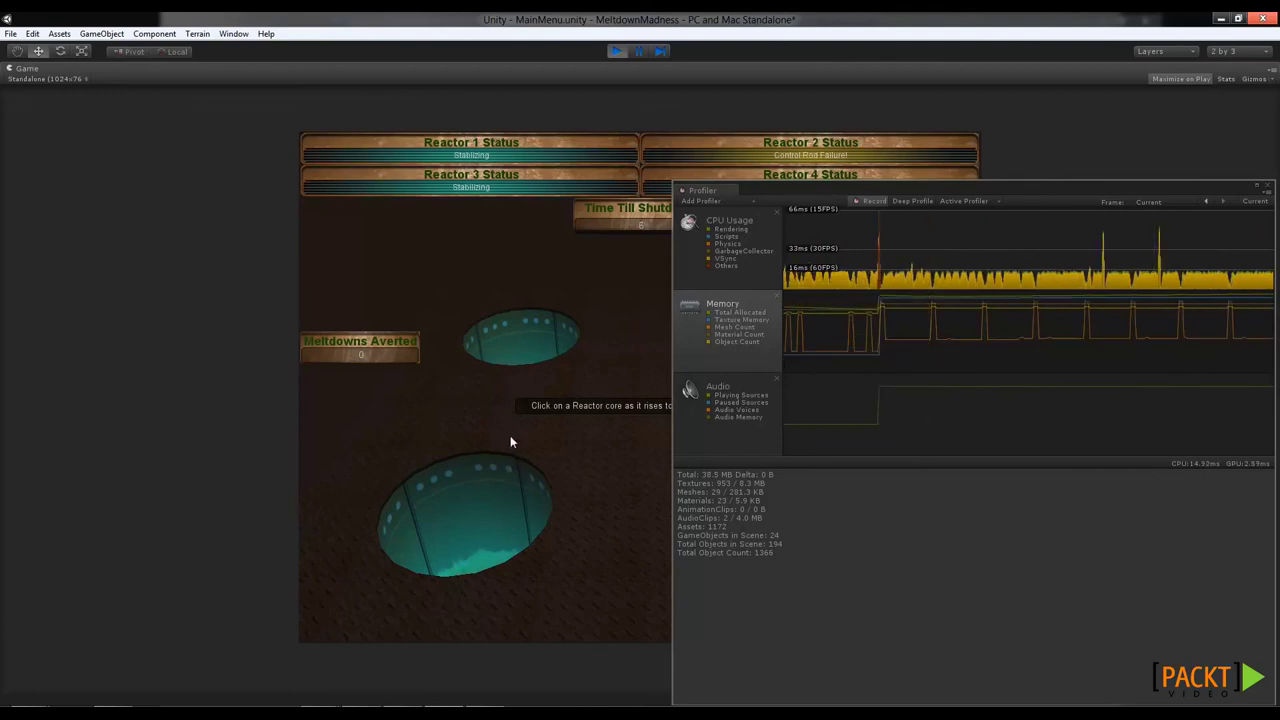
Stabilize the lower and upper reactor cores, then stop Play mode.
click(500, 526)
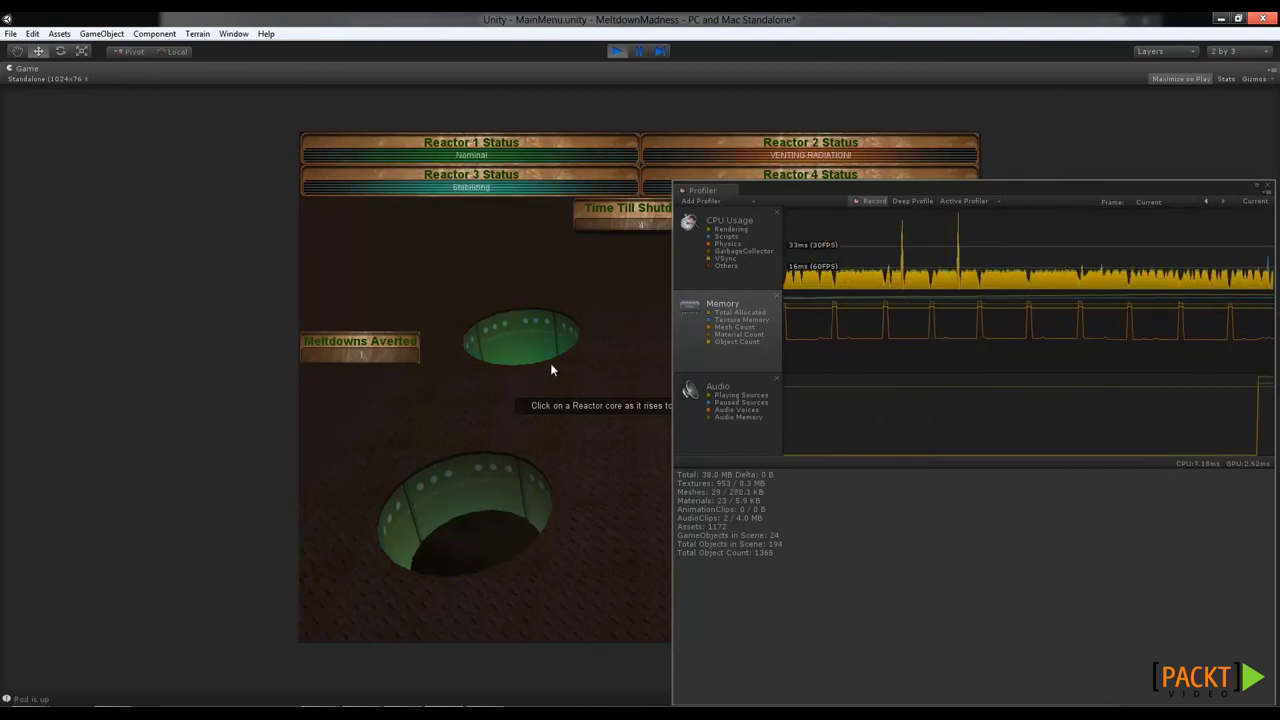
click(550, 368)
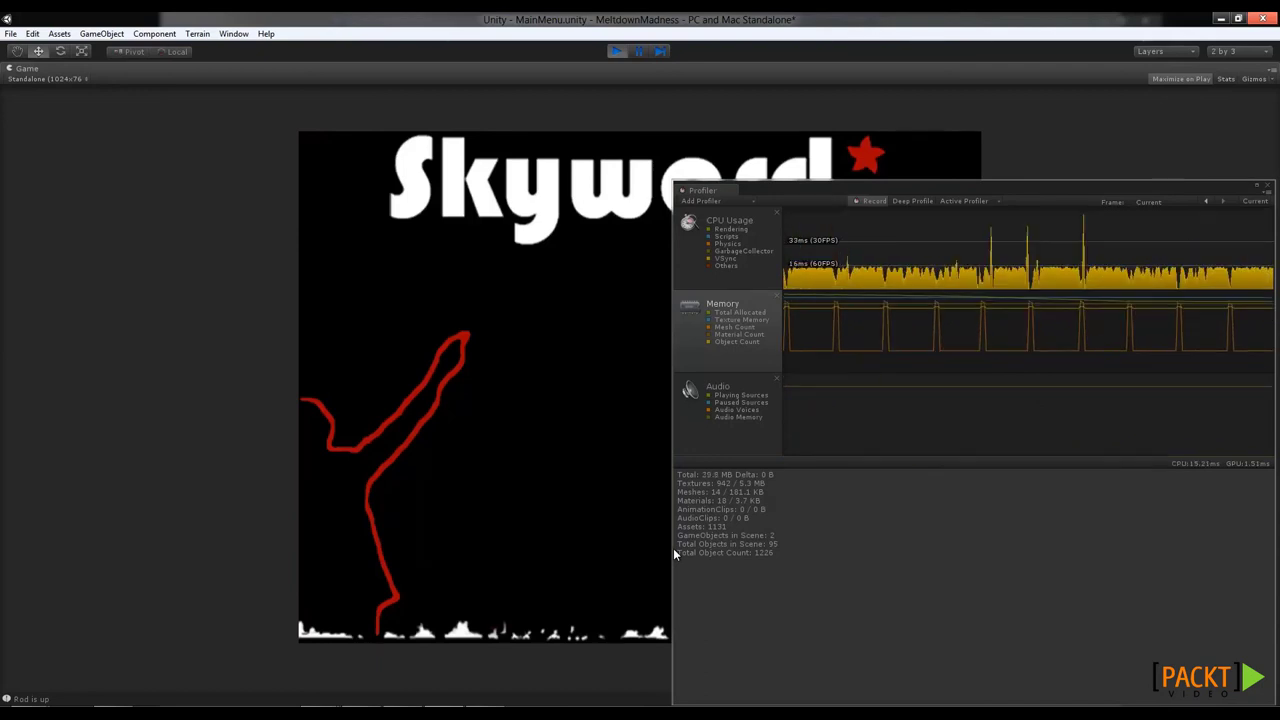
click(615, 52)
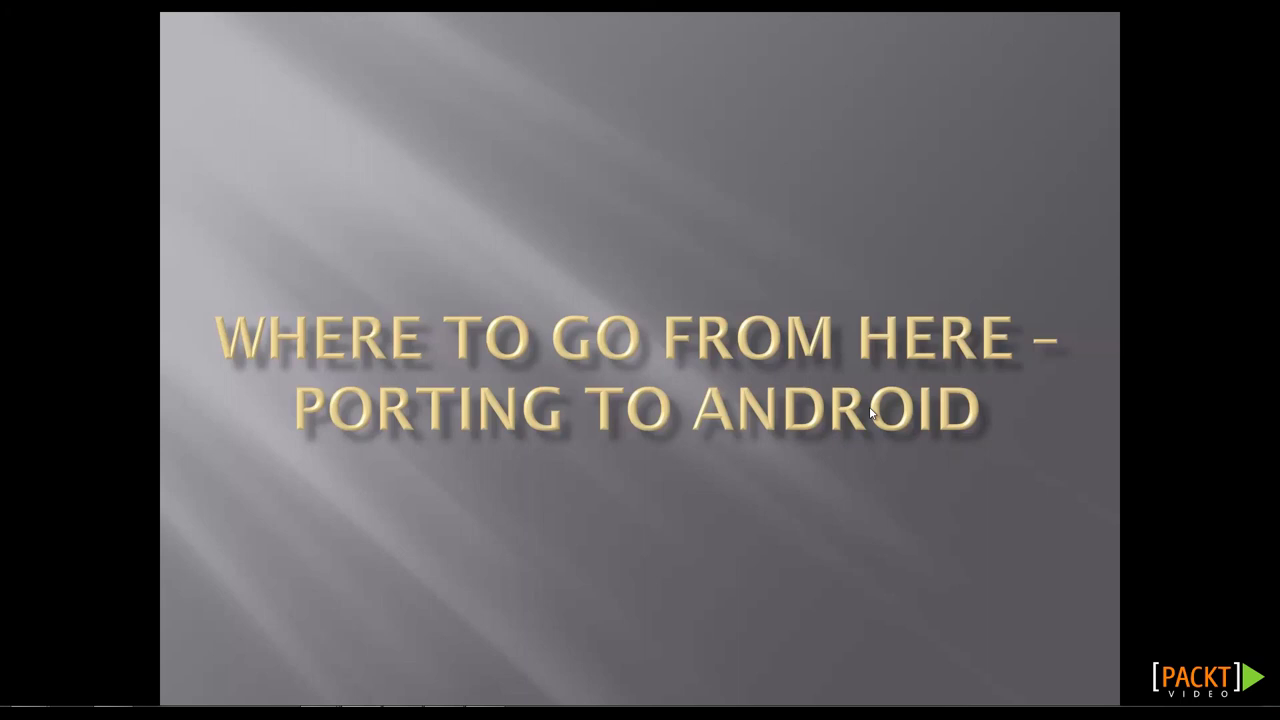
Switch from the PowerPoint slide to the Chrome browser.
click(110, 645)
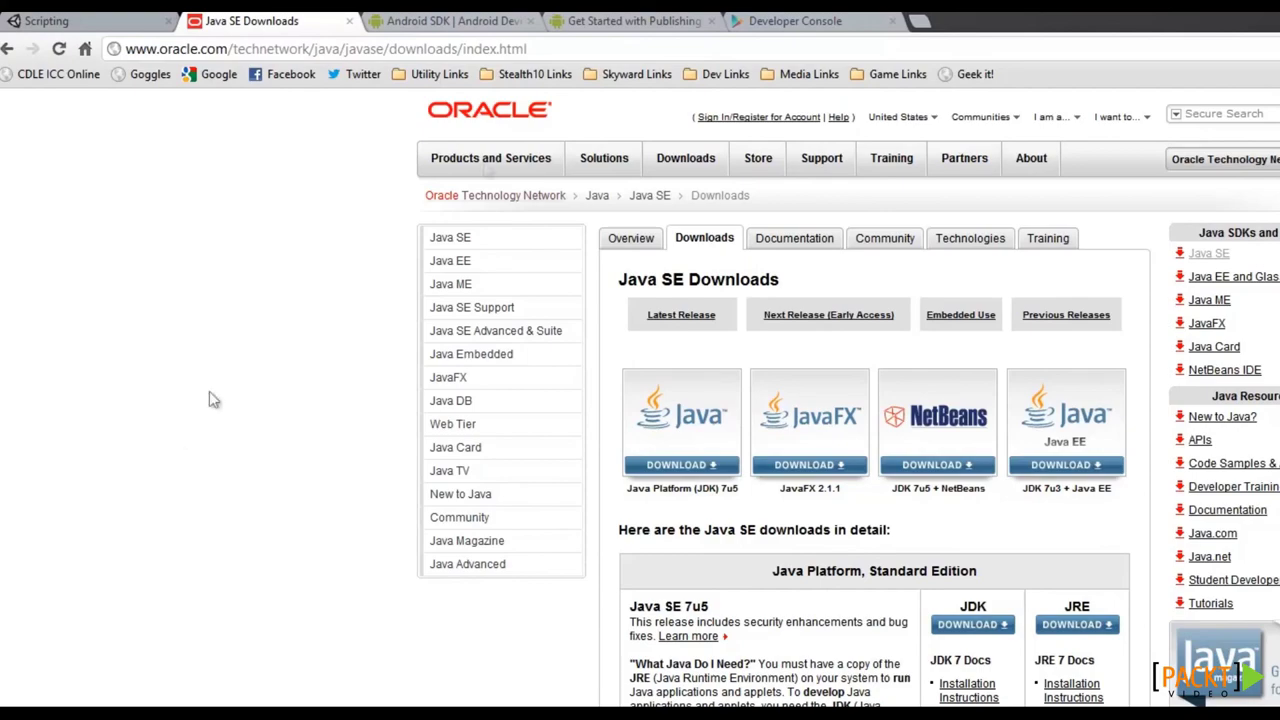
Highlight the Java SE Downloads page URL, deselect it, and switch to the Android SDK tab.
drag(551, 48, 108, 48)
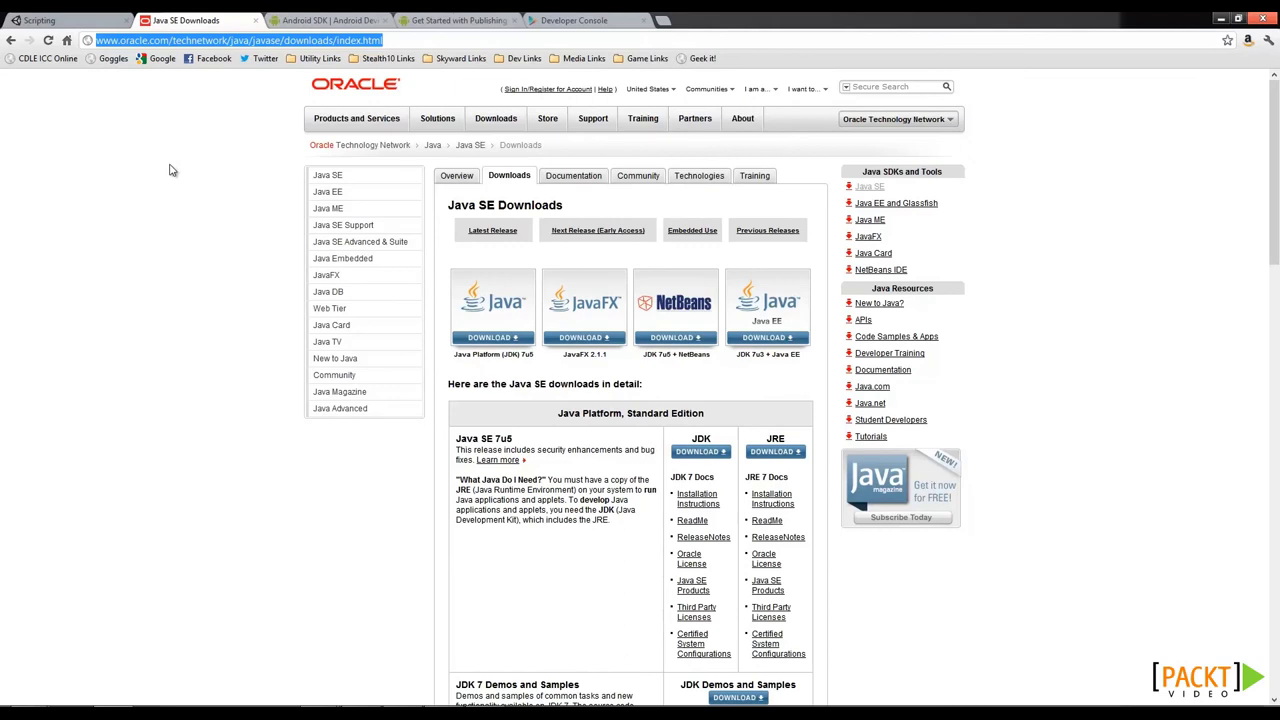
click(171, 168)
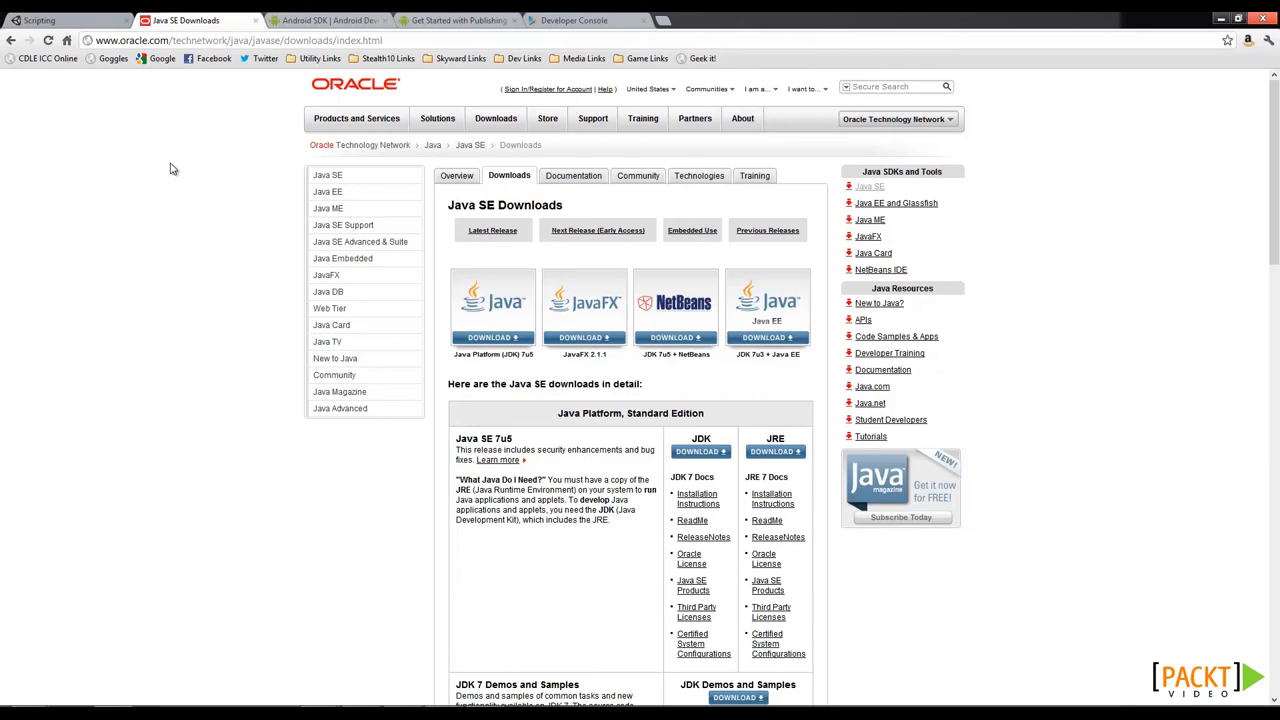
click(305, 20)
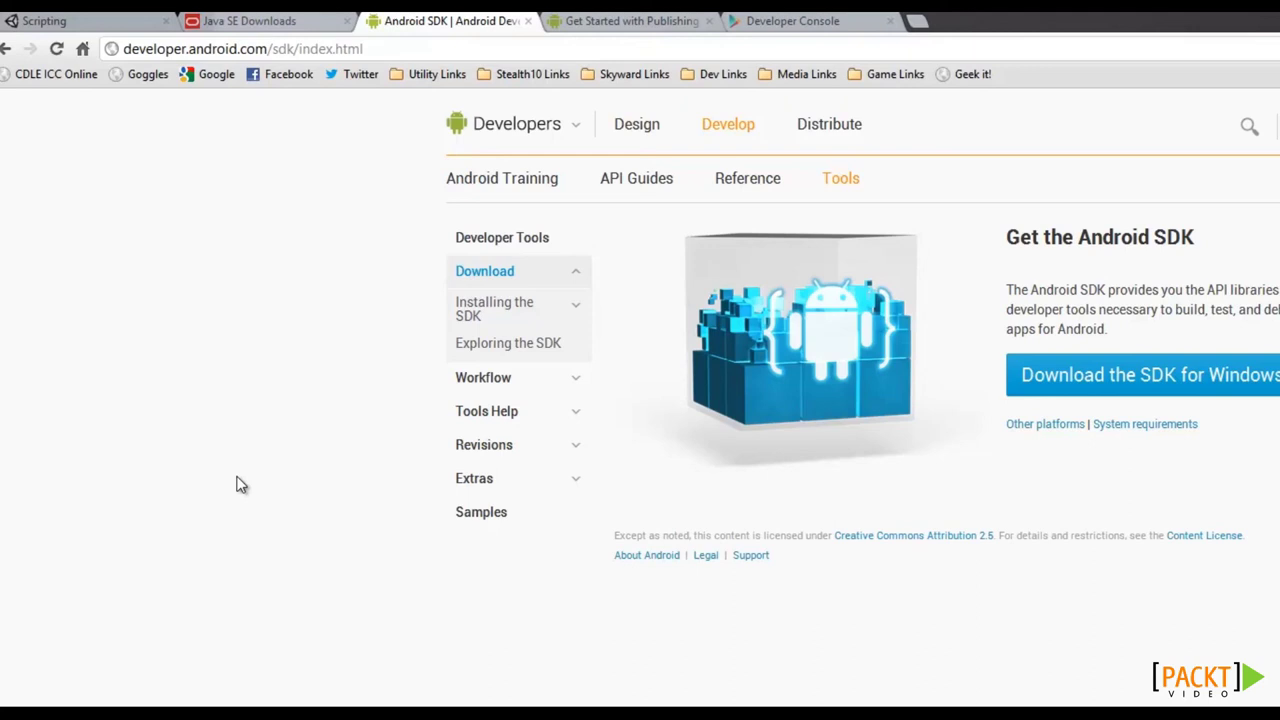
Highlight the developer.android.com/sdk address of the Get the Android SDK page.
drag(391, 48, 97, 33)
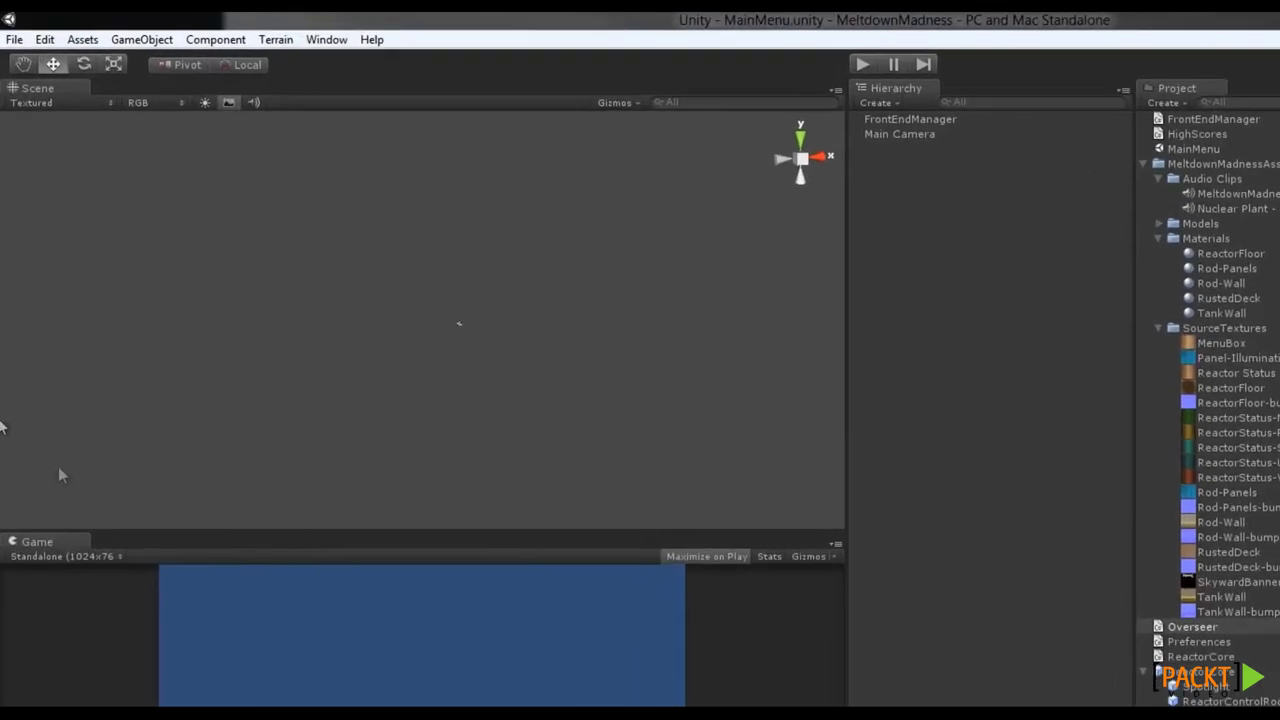
Open Edit > Preferences on its External Tools page.
click(45, 39)
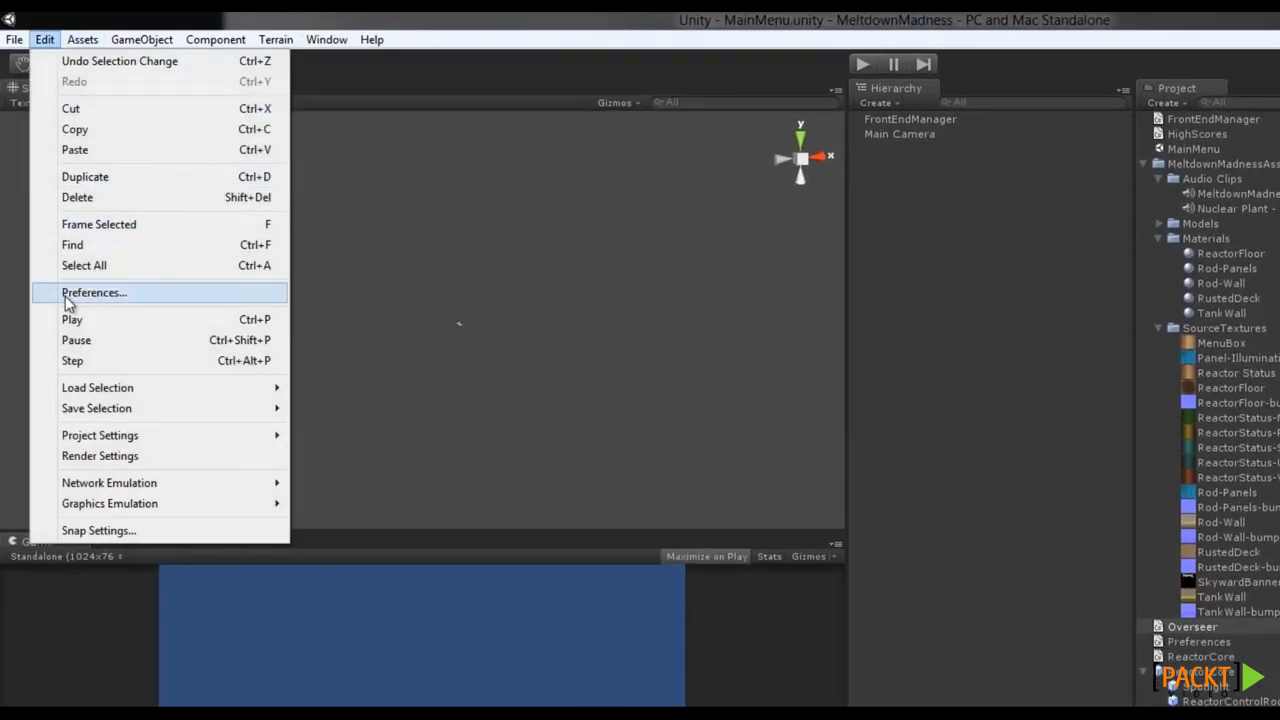
click(80, 291)
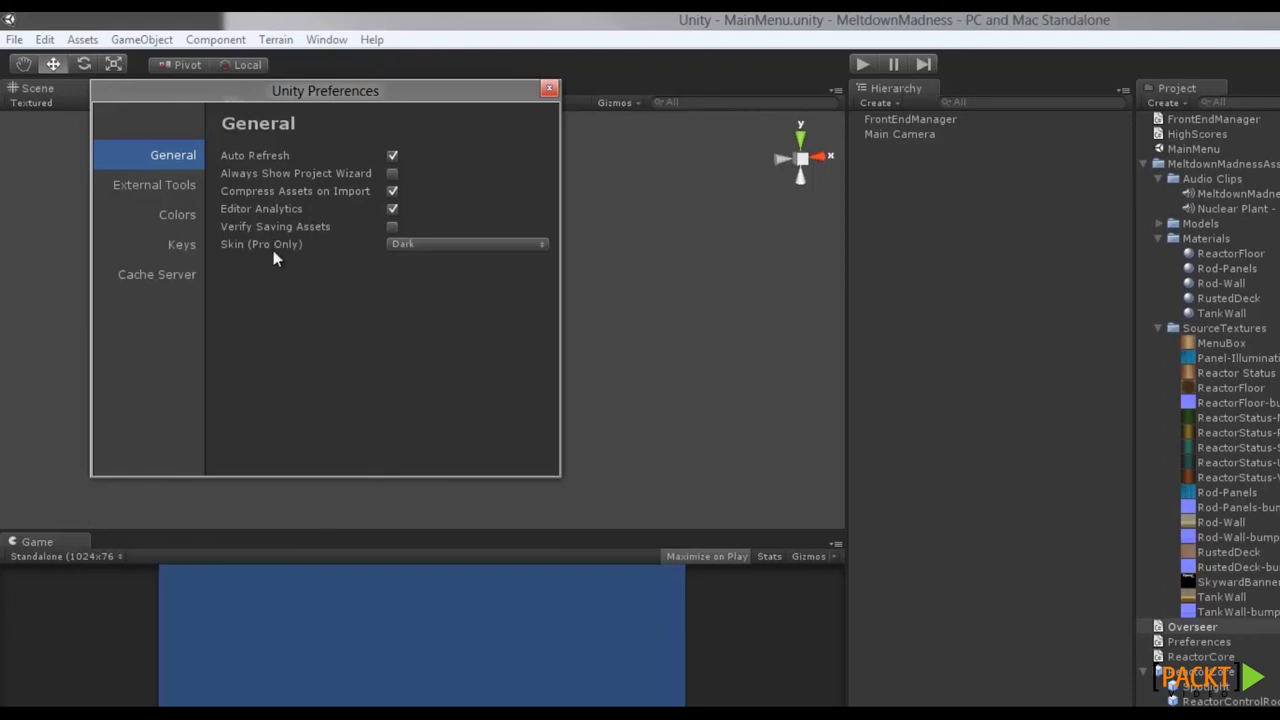
click(155, 185)
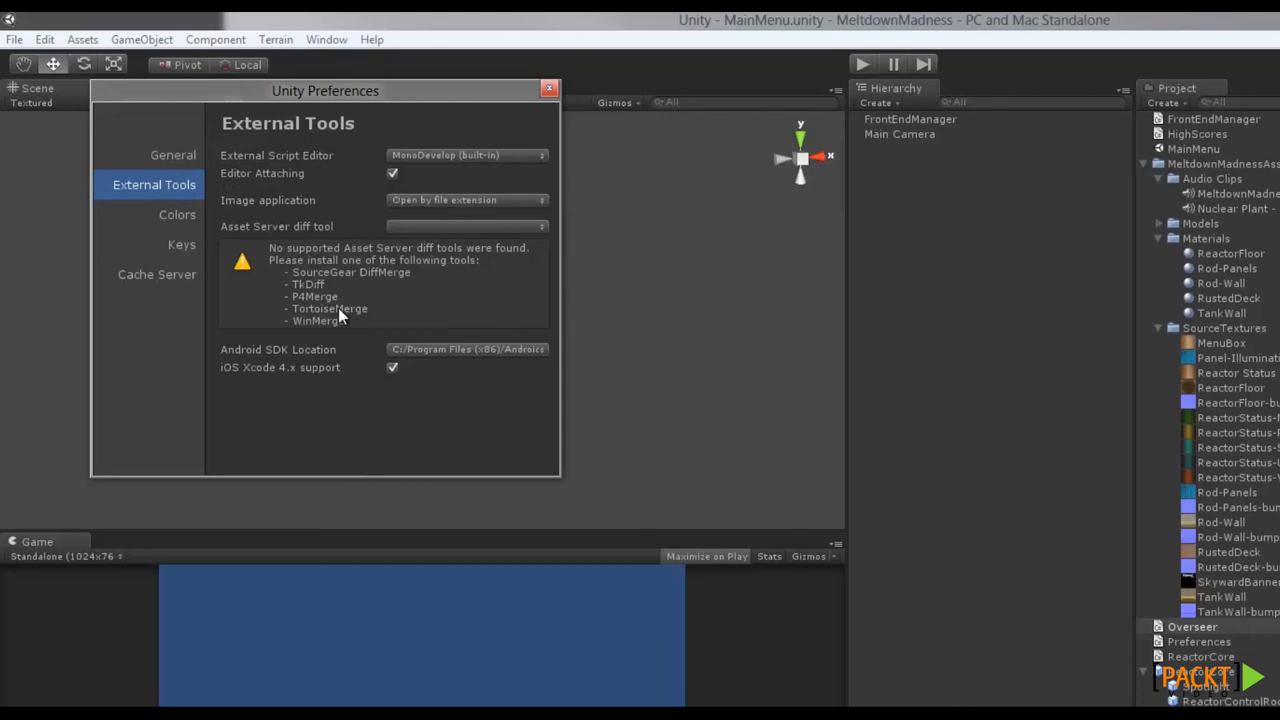
Set the Android SDK Location to C:\Program Files (x86)\Android\android-sdk.
click(482, 352)
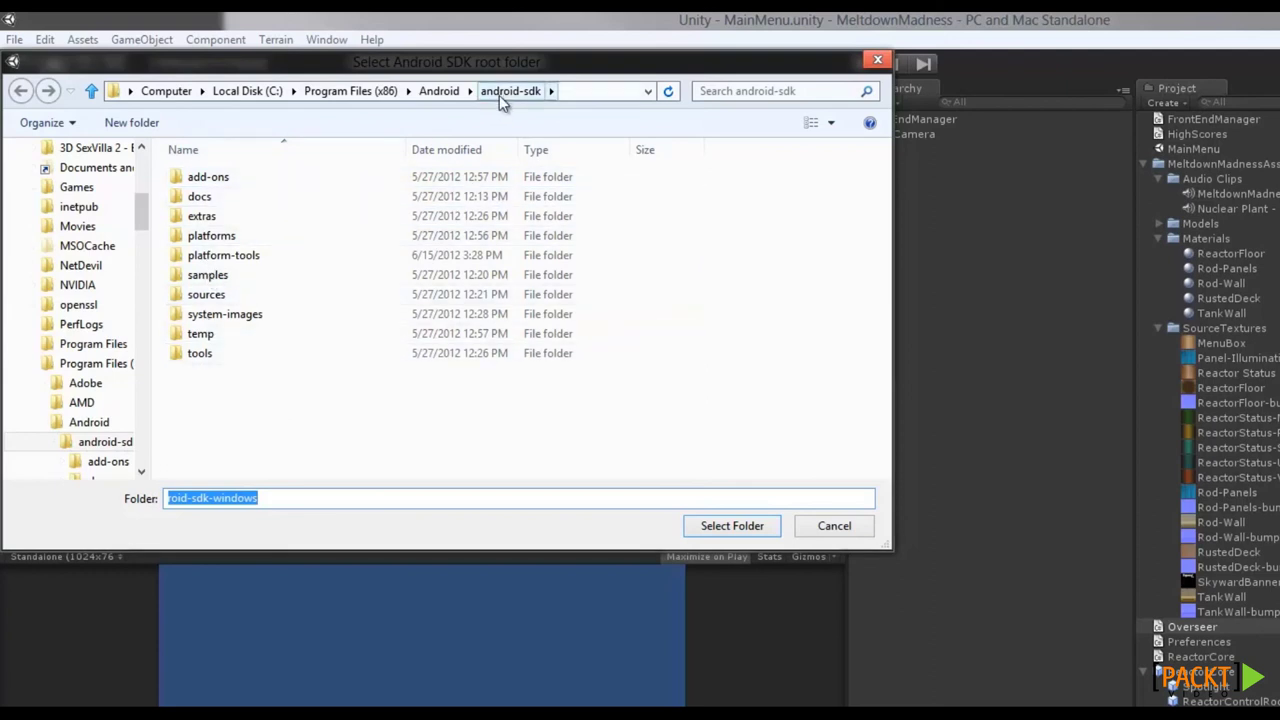
click(269, 498)
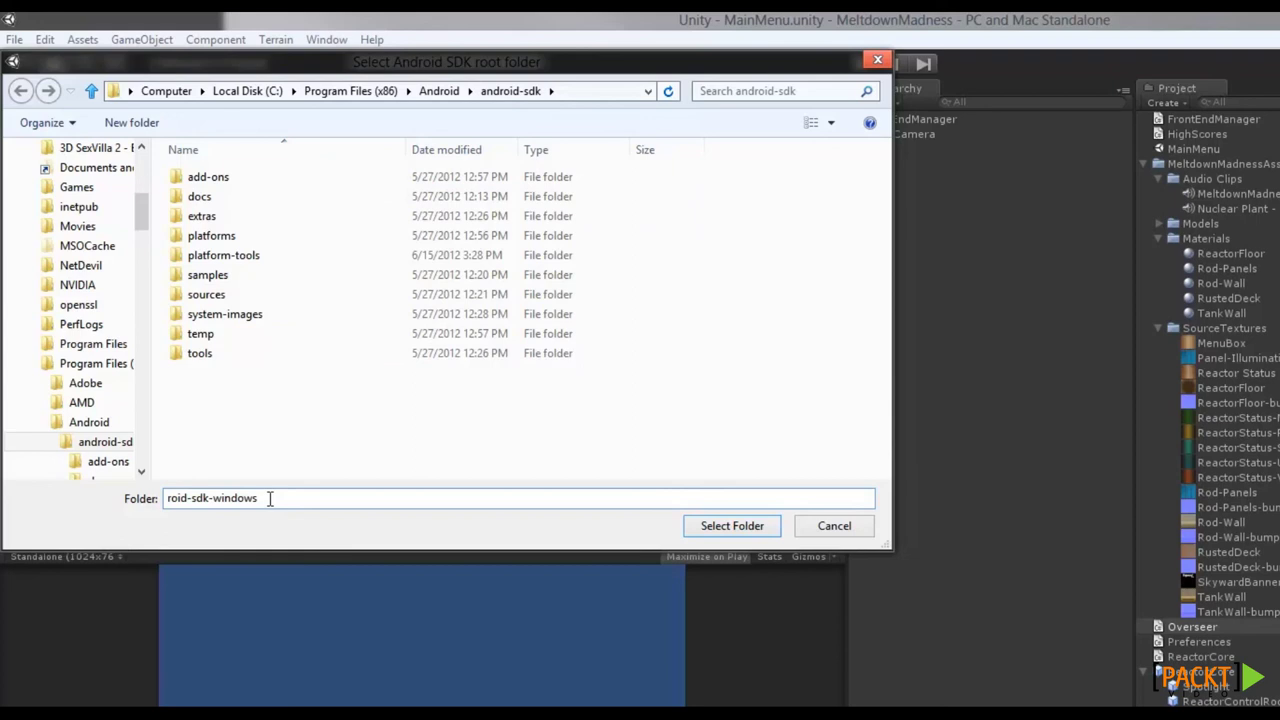
click(503, 95)
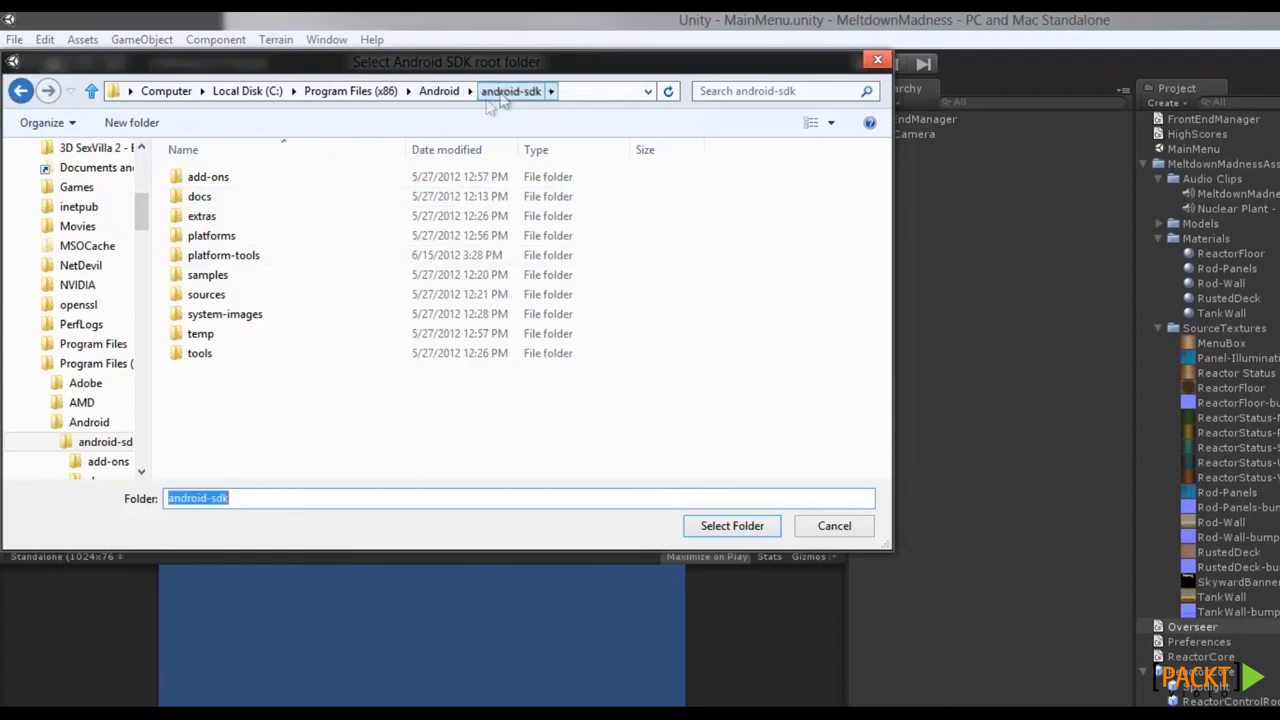
click(428, 93)
click(212, 180)
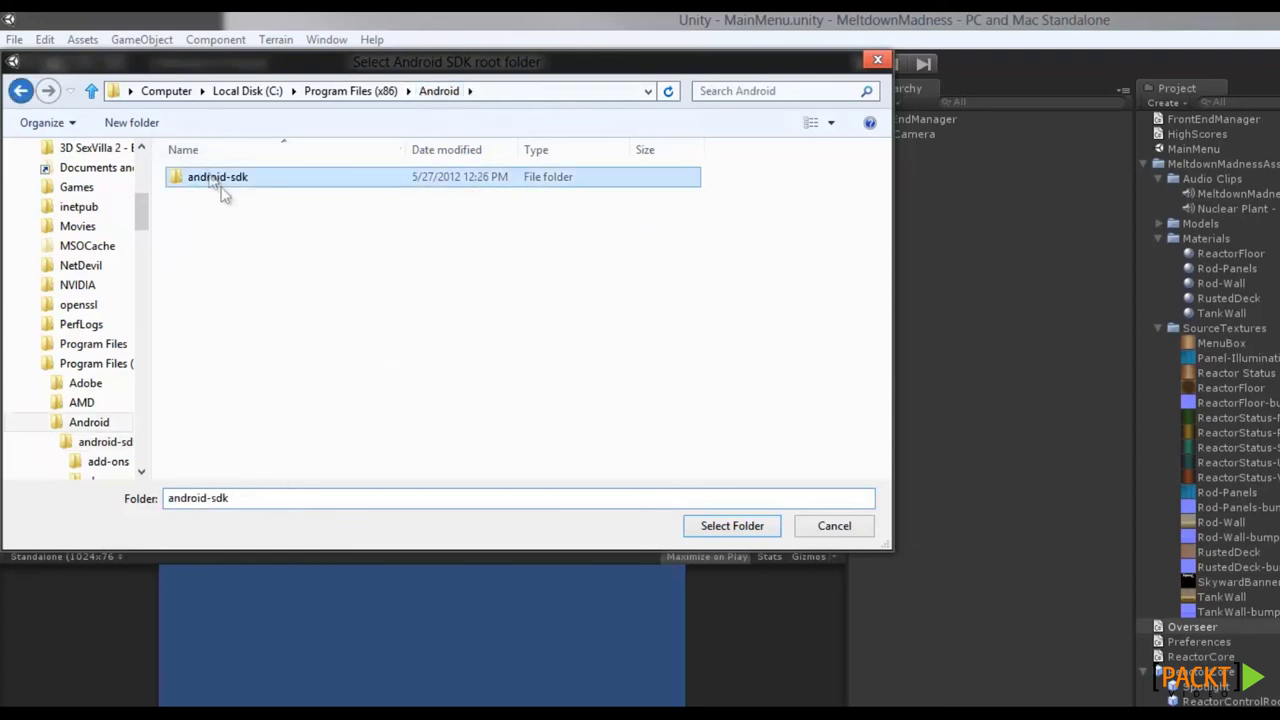
click(757, 536)
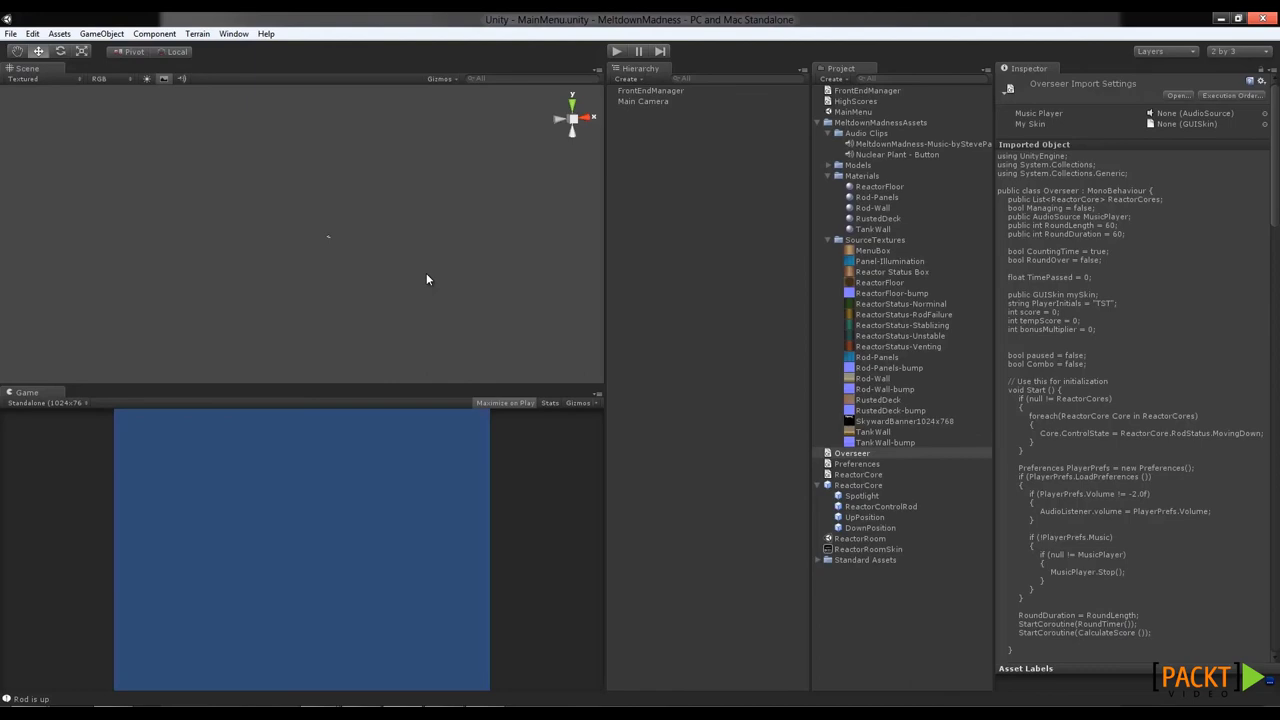
In Build Settings, switch the build platform to Android.
key(ctrl+shift+b)
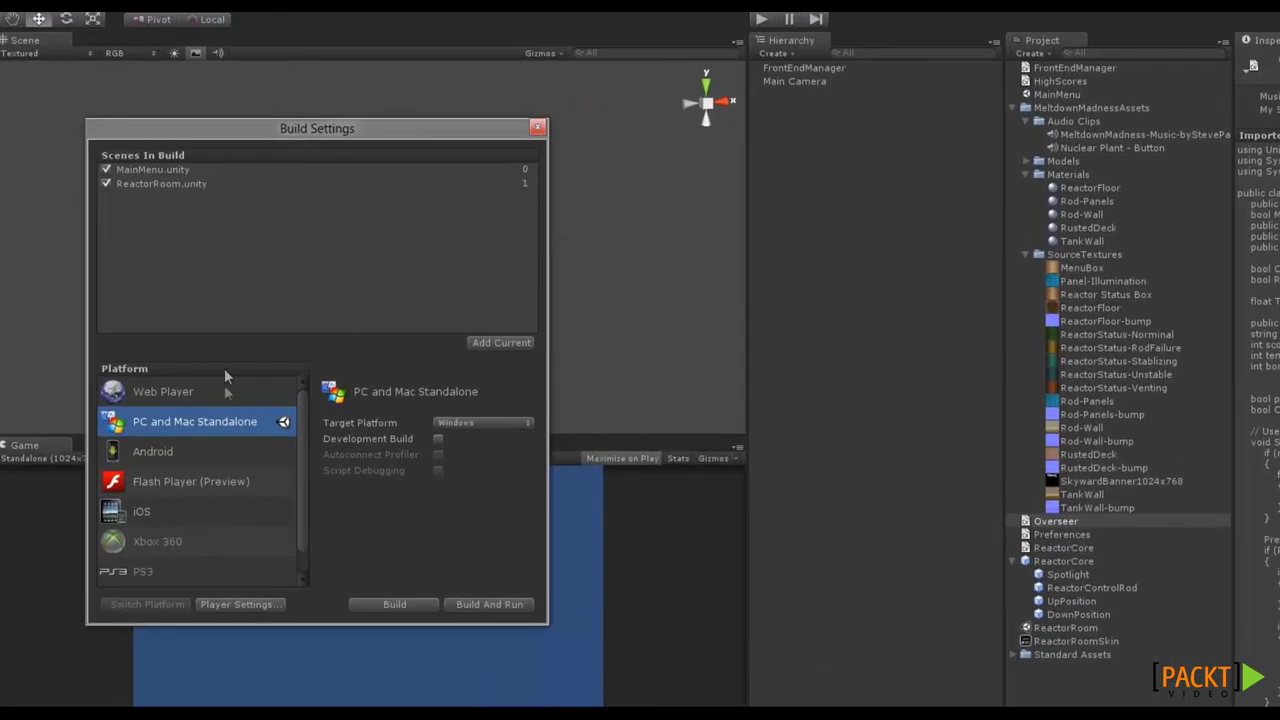
click(213, 455)
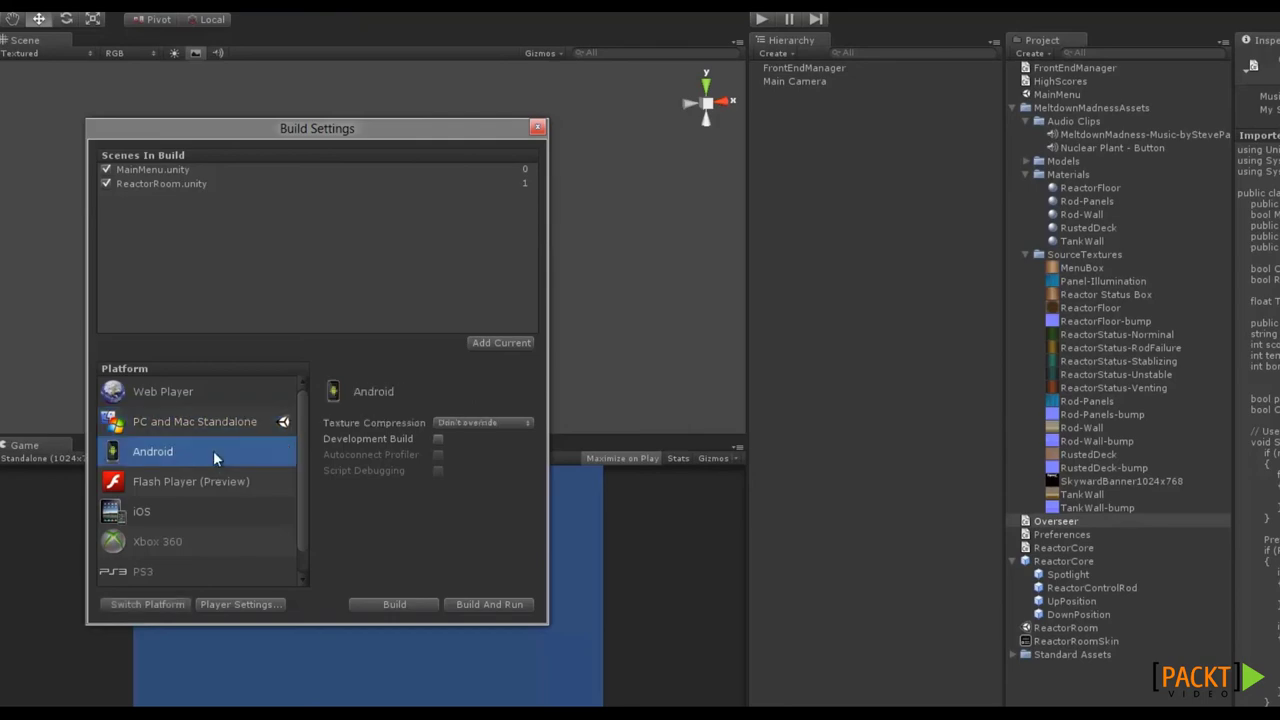
click(135, 604)
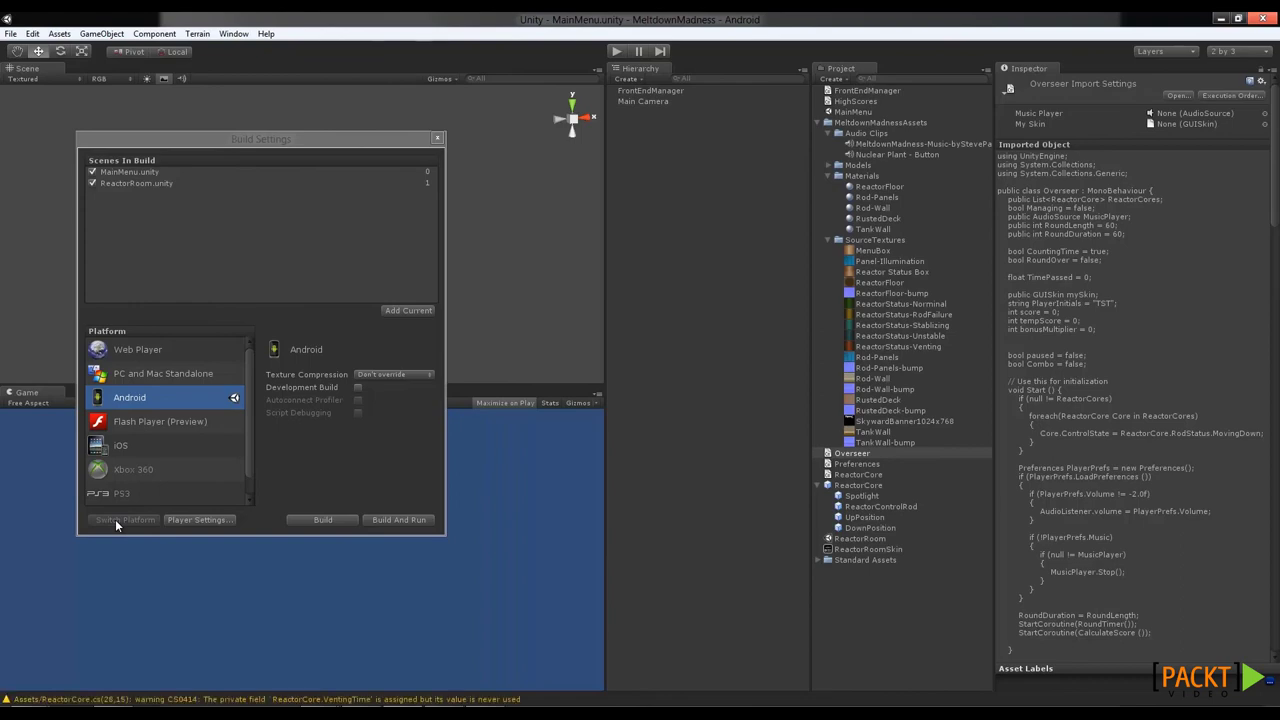
Set Android Default Orientation to Landscape Left and the loading indicator to Large, then expand Other Settings.
click(205, 519)
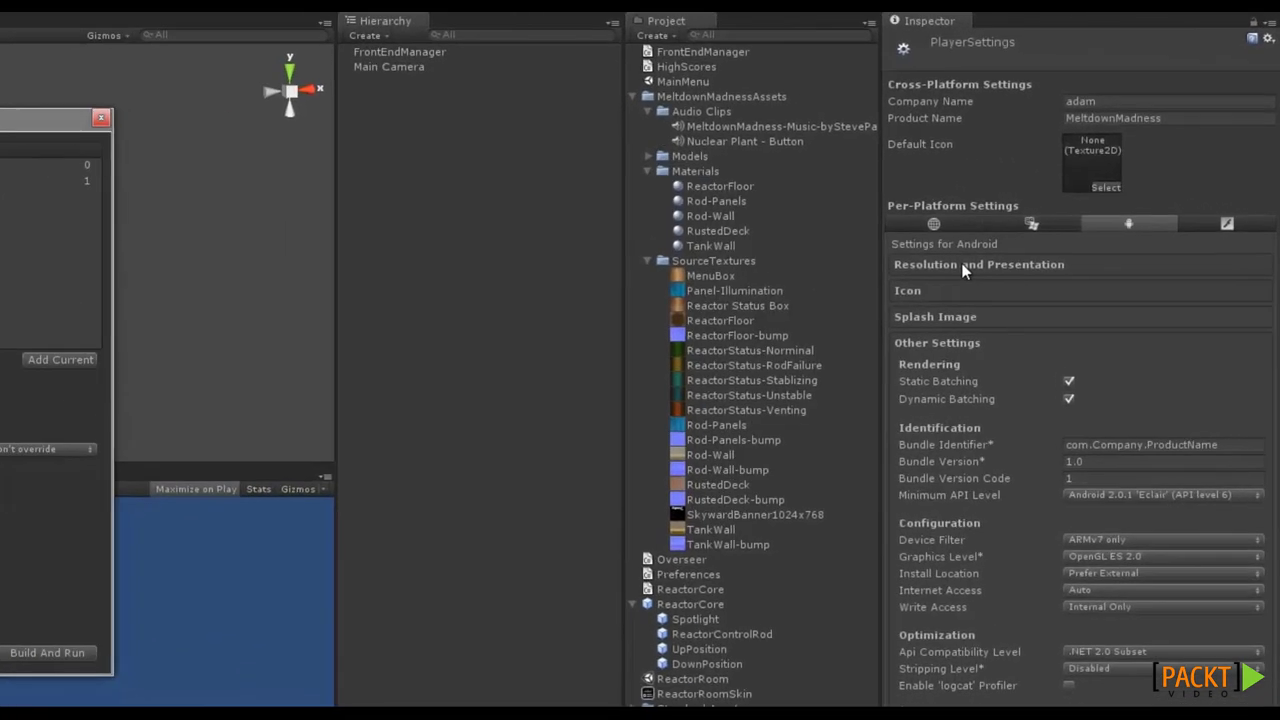
click(1015, 252)
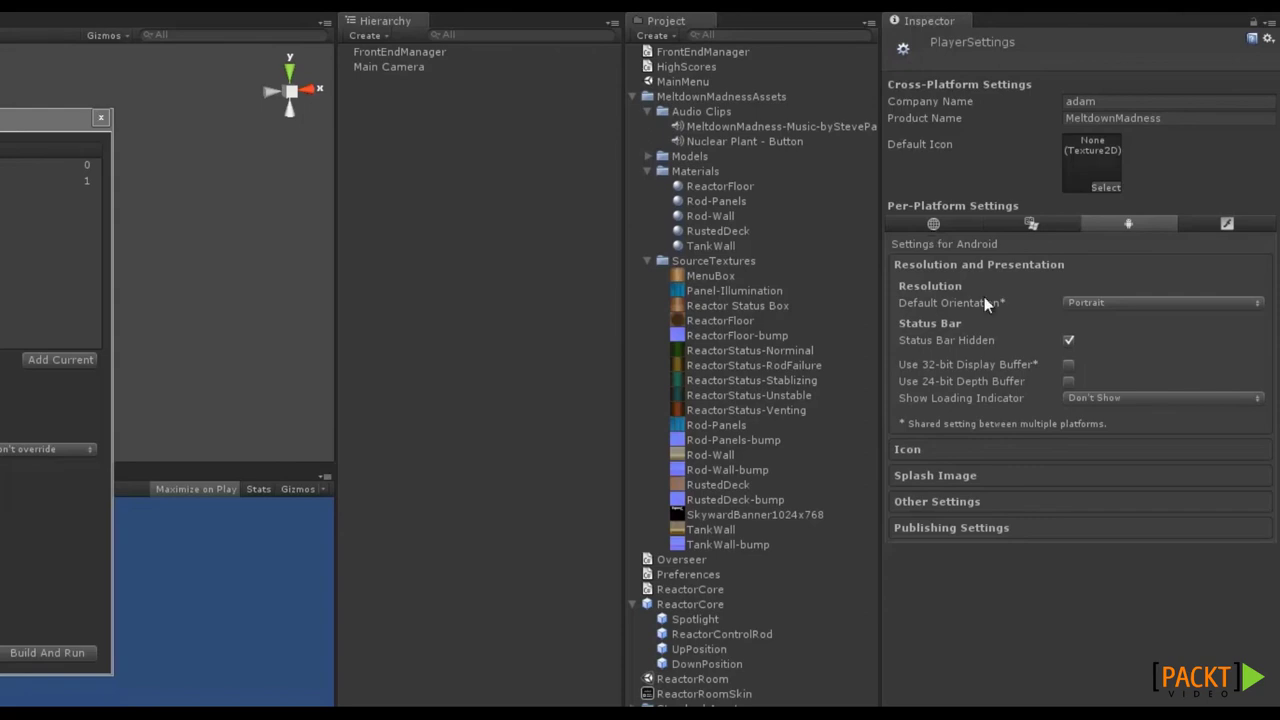
click(1210, 298)
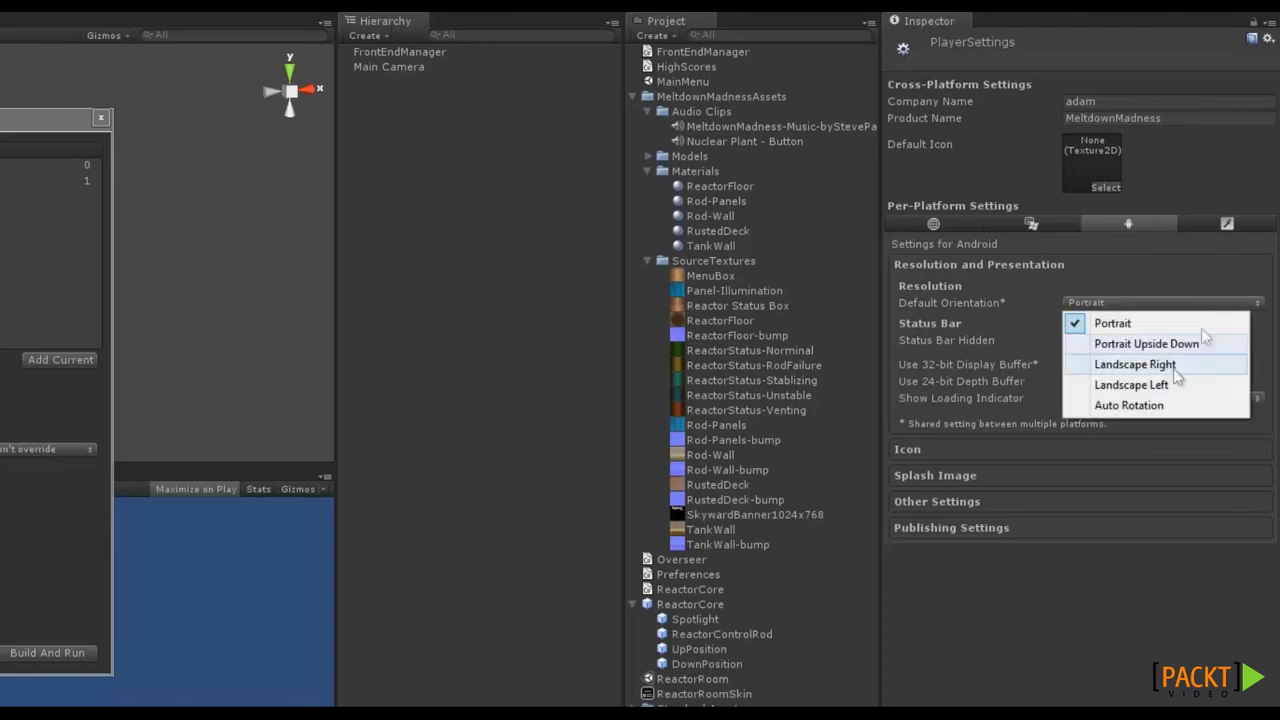
click(1174, 384)
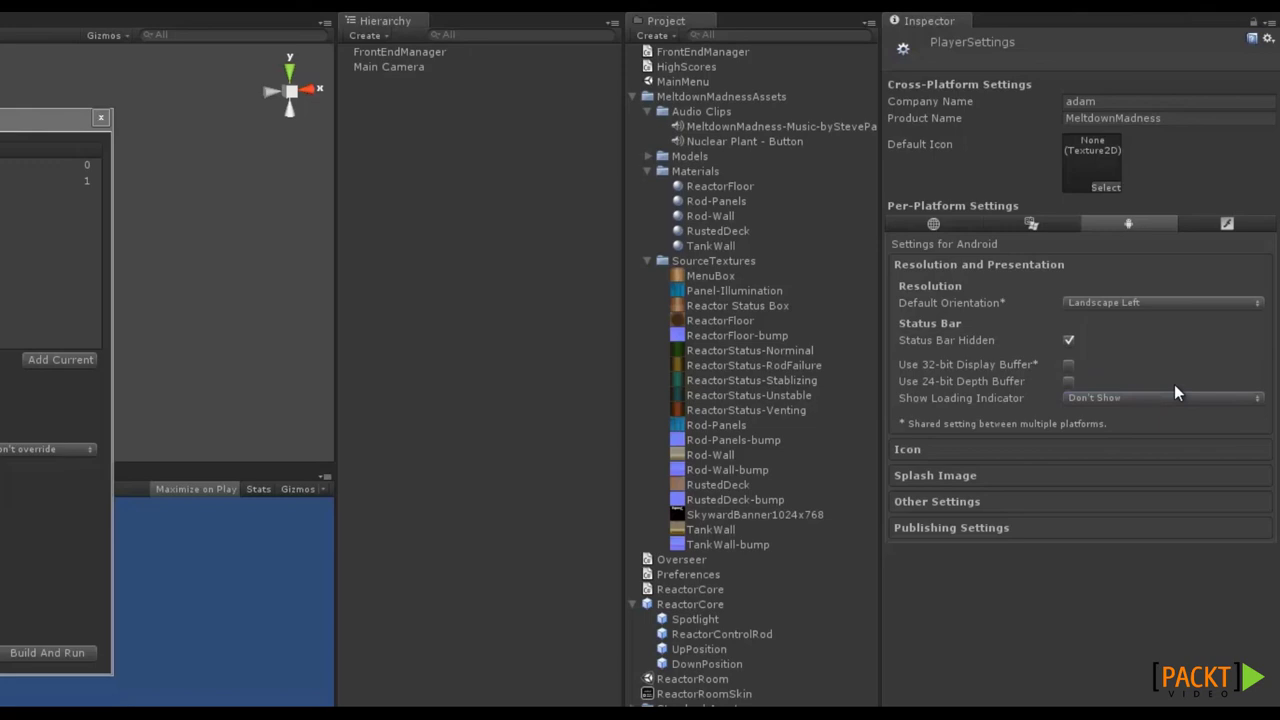
click(1107, 397)
click(1120, 444)
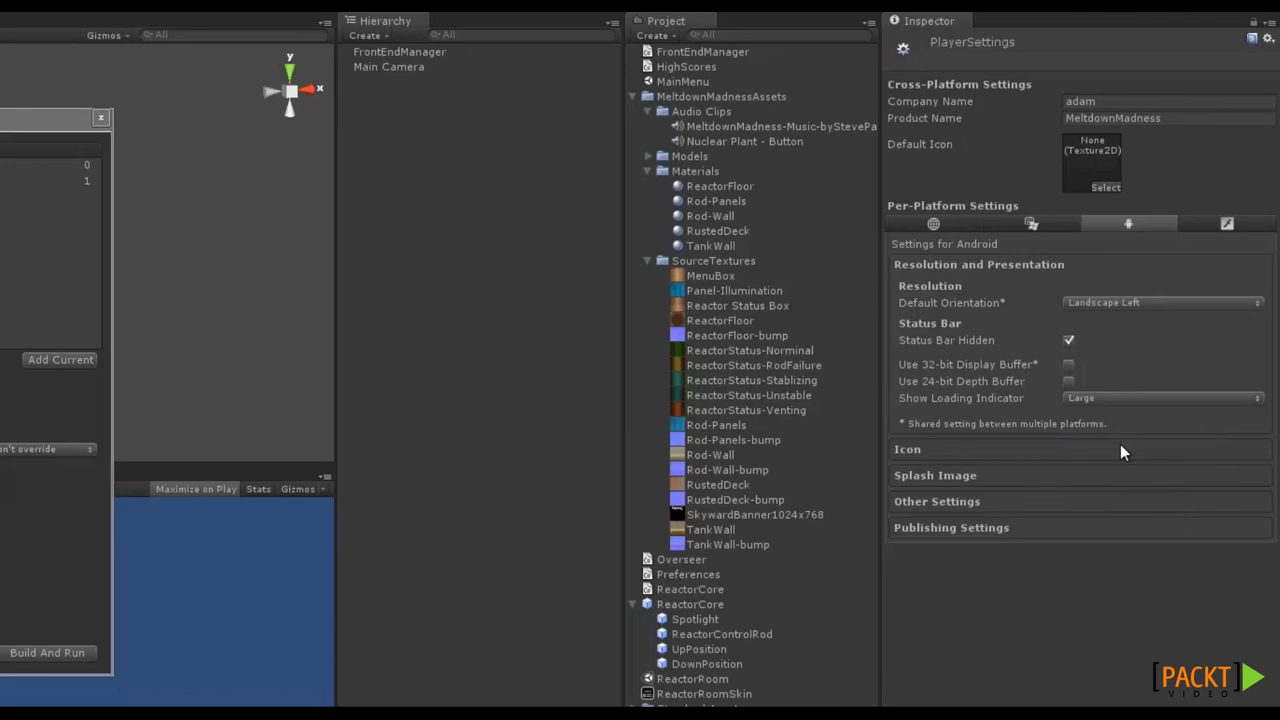
click(1052, 501)
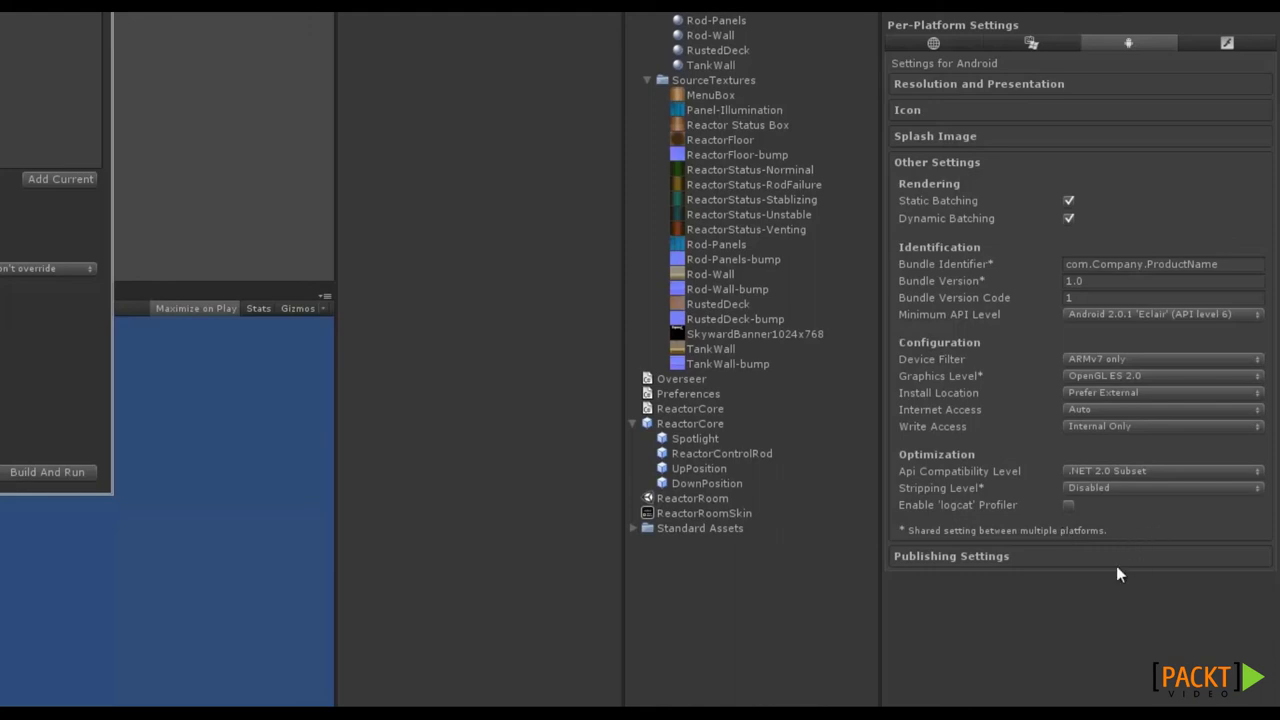
Set Device Filter to ARMv6 with VFP, Graphics Level to OpenGL ES 1.x, Write Access to External (SDCard).
click(1120, 358)
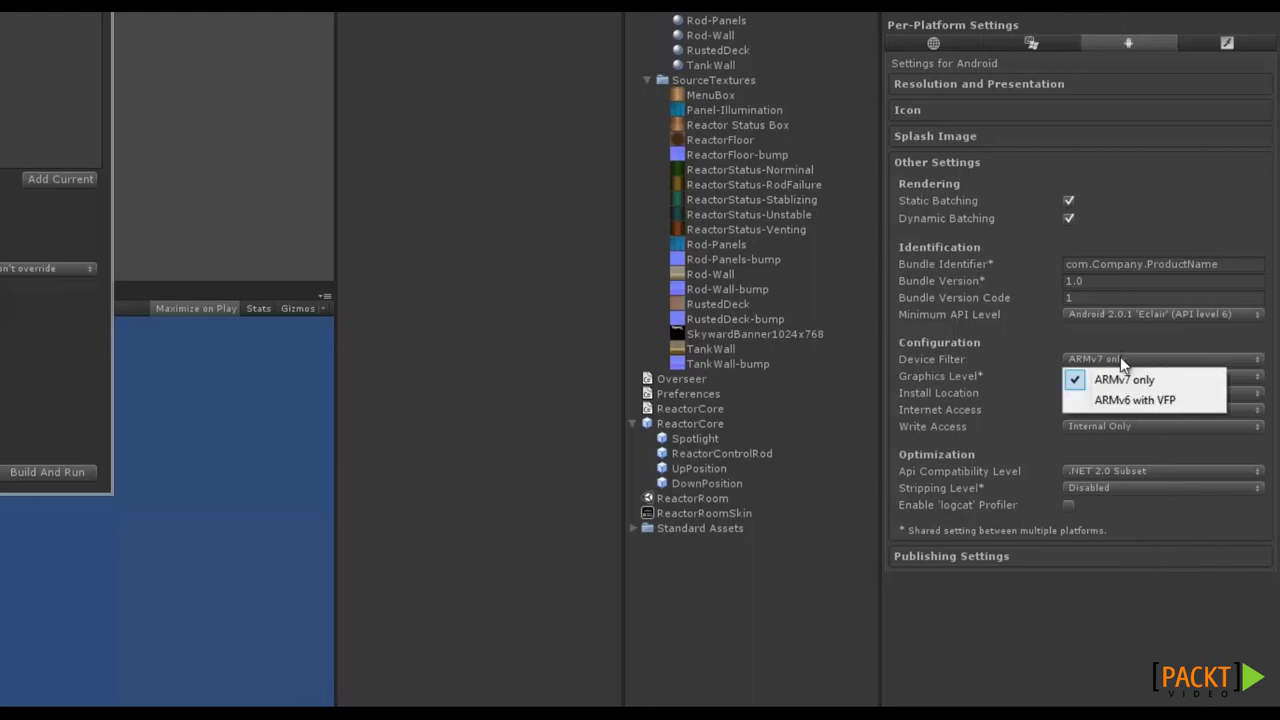
click(1116, 401)
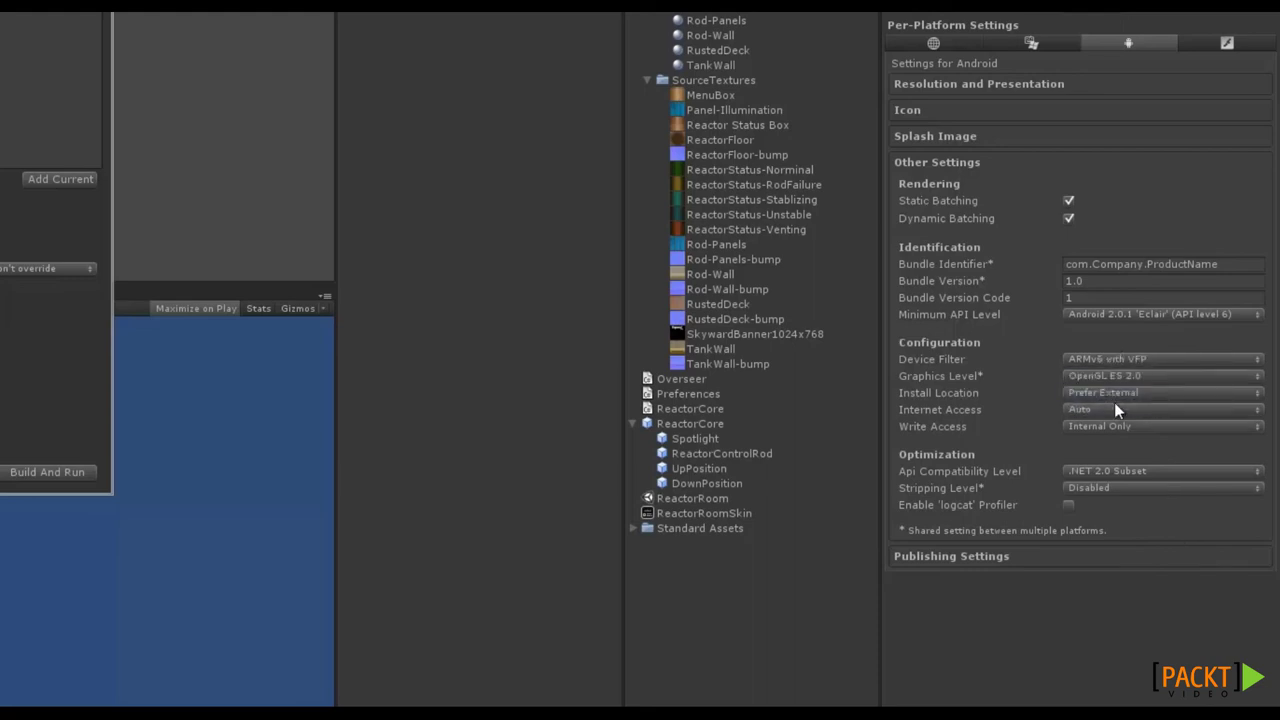
click(1162, 374)
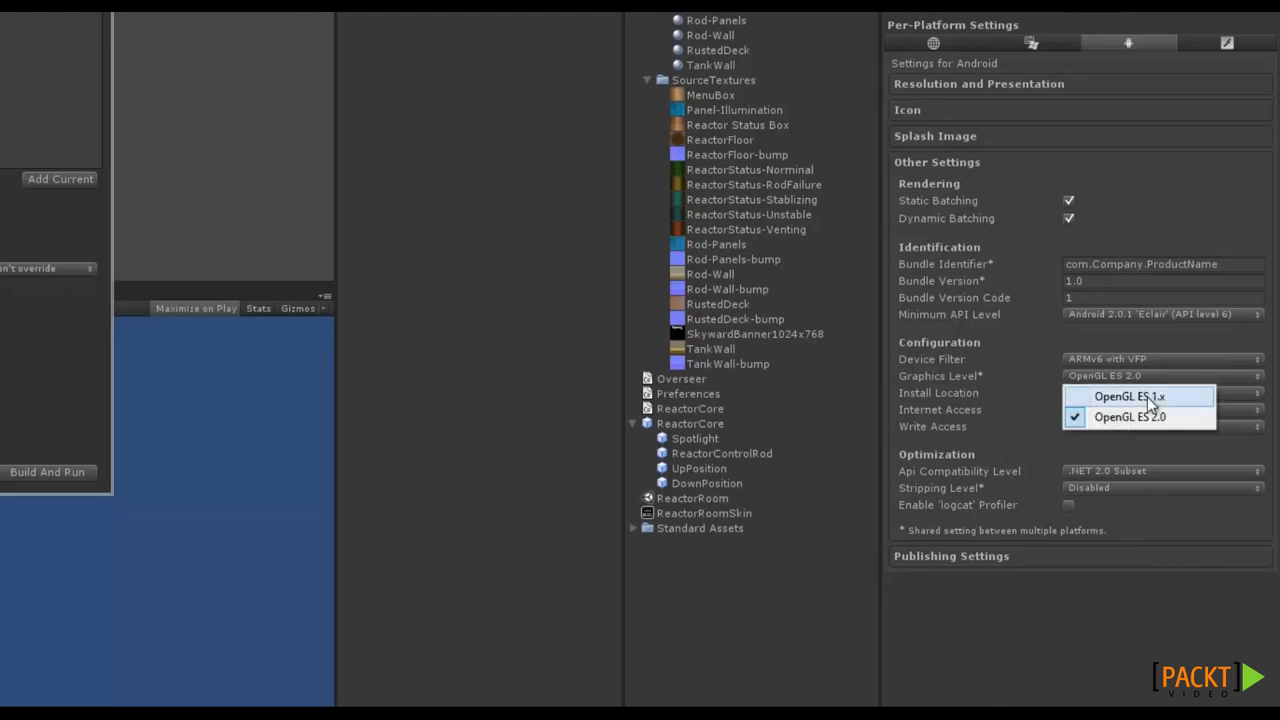
click(1130, 397)
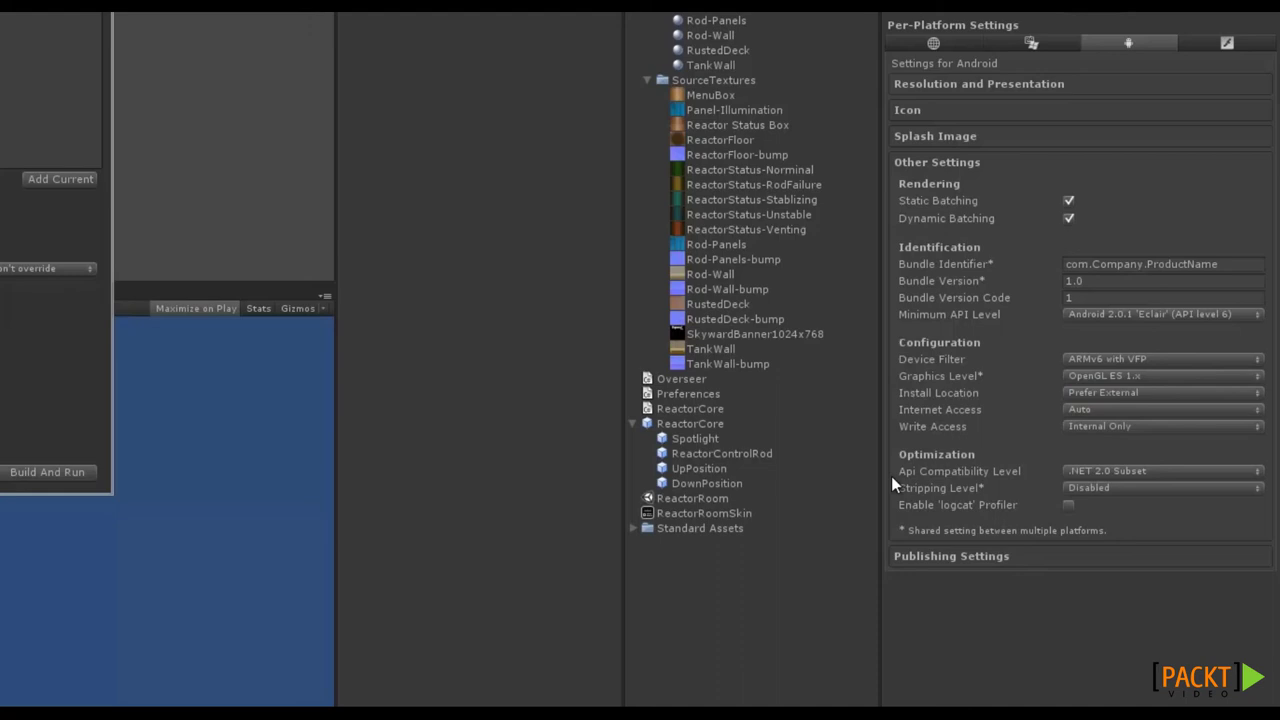
click(1097, 428)
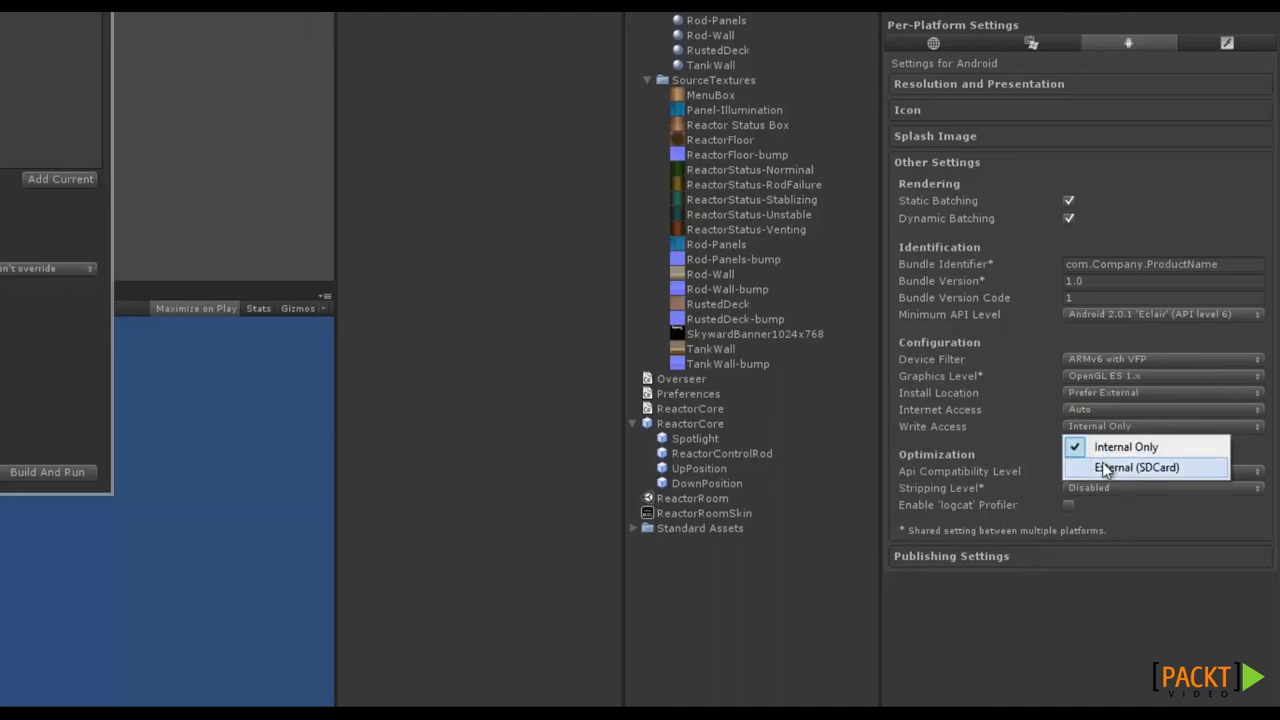
click(1104, 468)
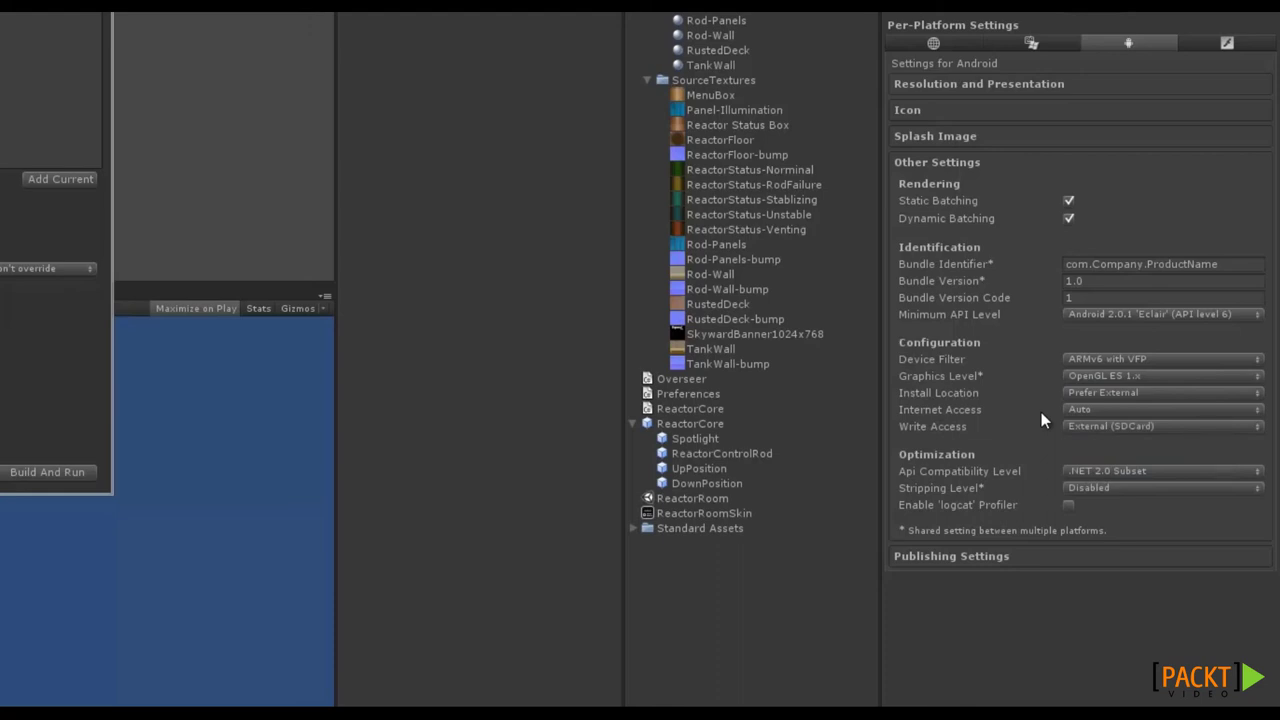
Open the ReactorRoom scene and raise the Point light's intensity to 2.01.
double_click(690, 498)
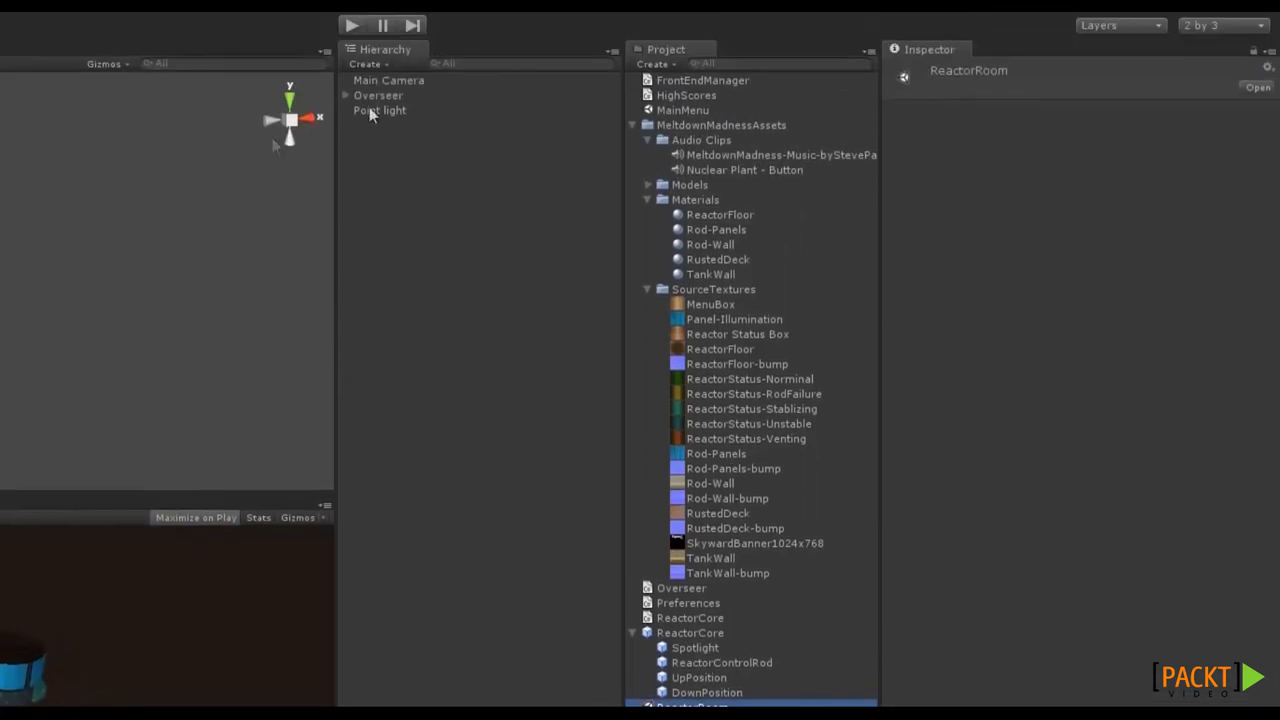
click(385, 111)
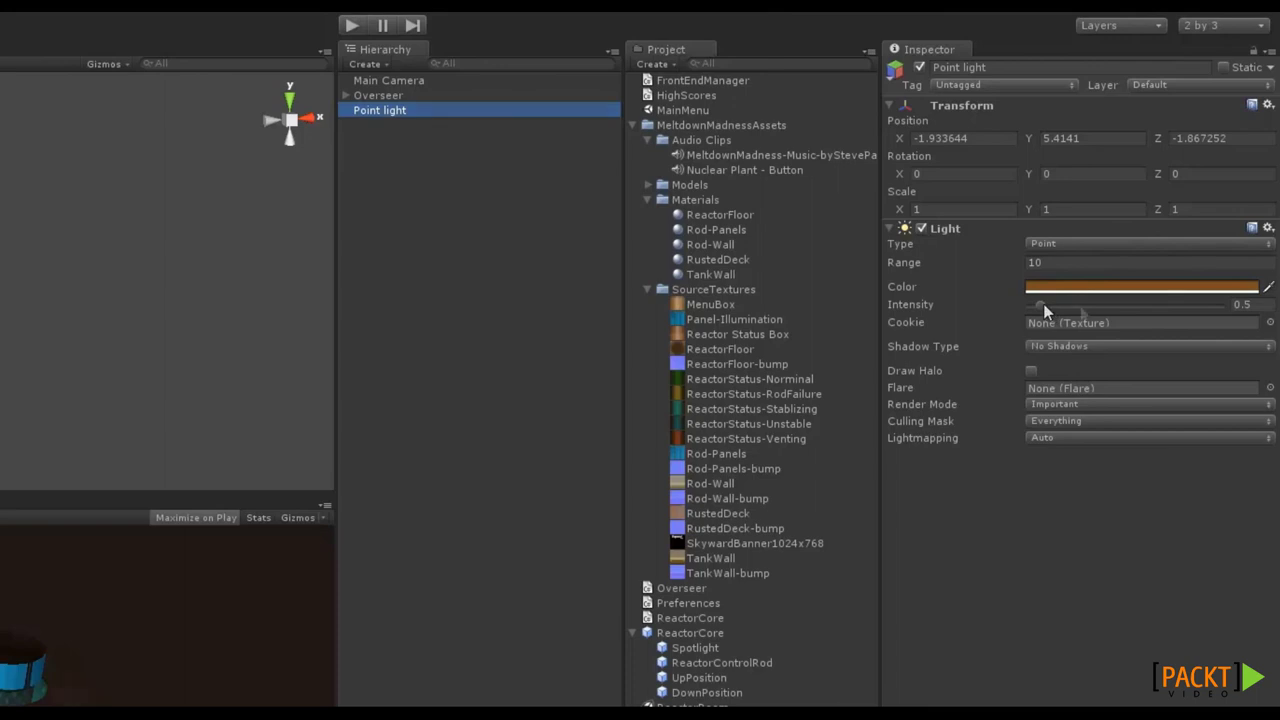
drag(1043, 303, 1080, 305)
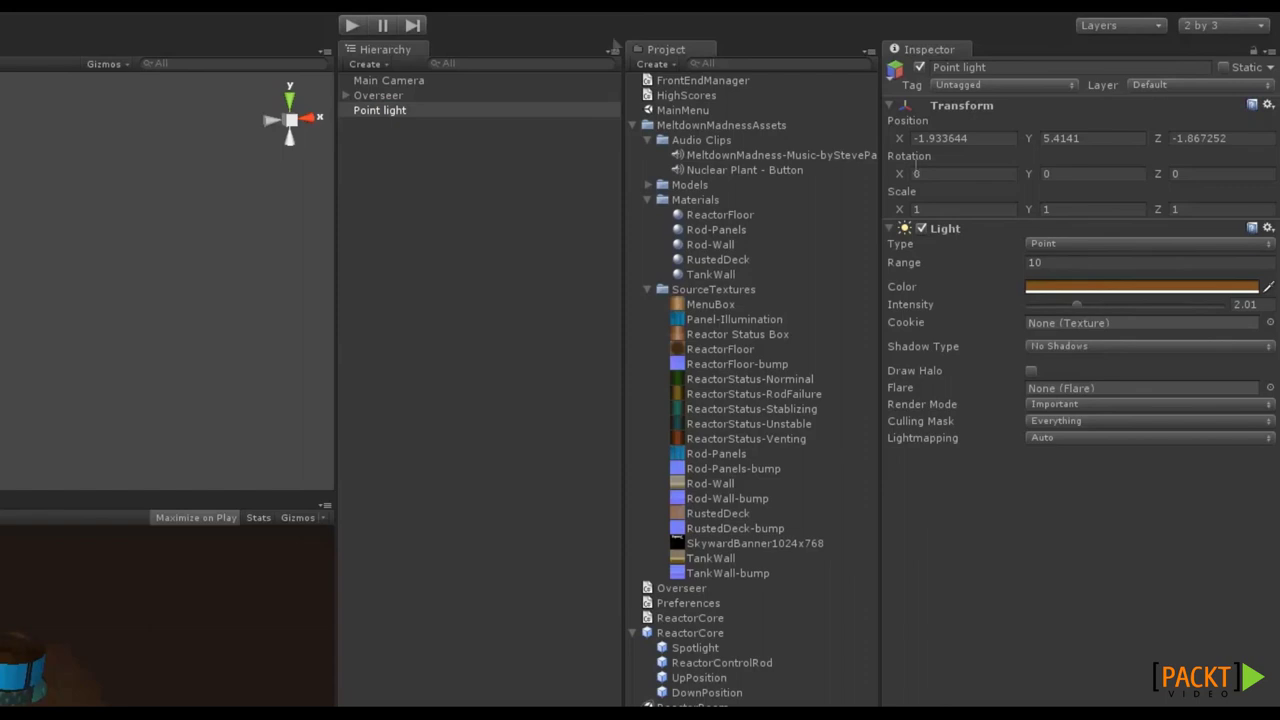
Select the Spotlights of ReactorCore 1–4 together and raise their Intensity to 2.04.
click(345, 95)
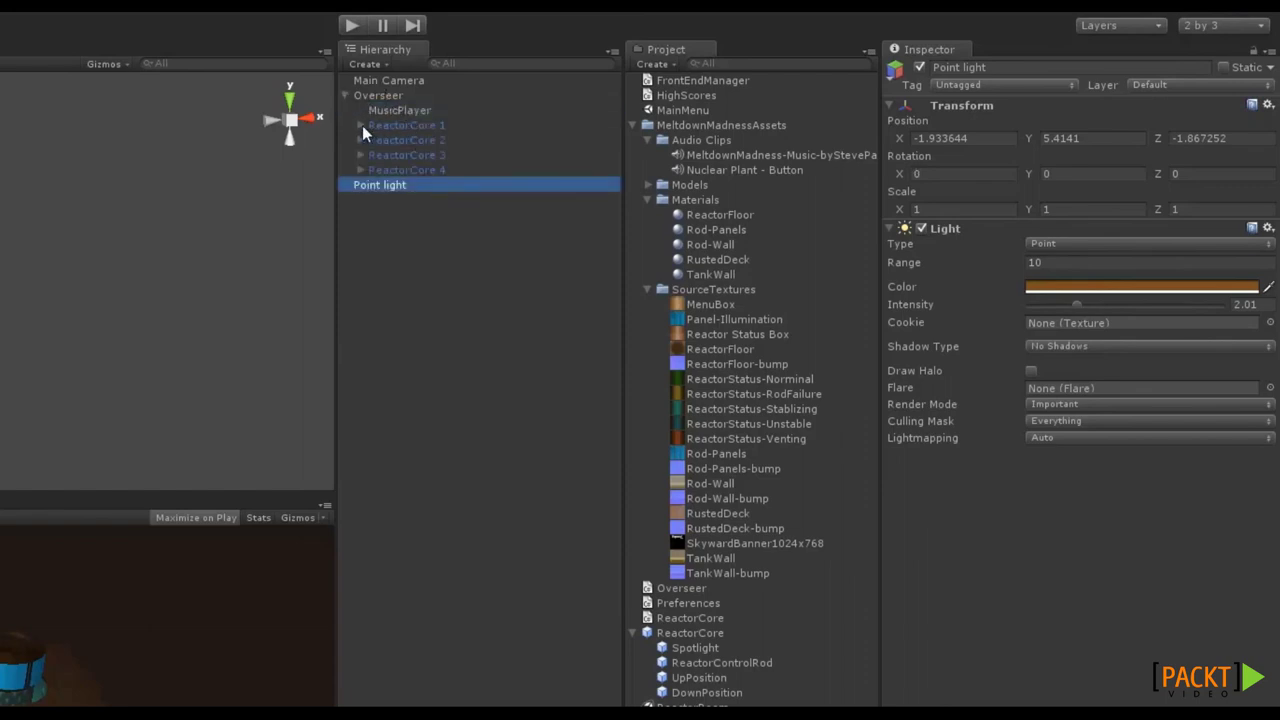
click(361, 125)
click(402, 171)
click(360, 200)
click(360, 274)
click(360, 349)
ctrl+click(407, 394)
ctrl+click(416, 319)
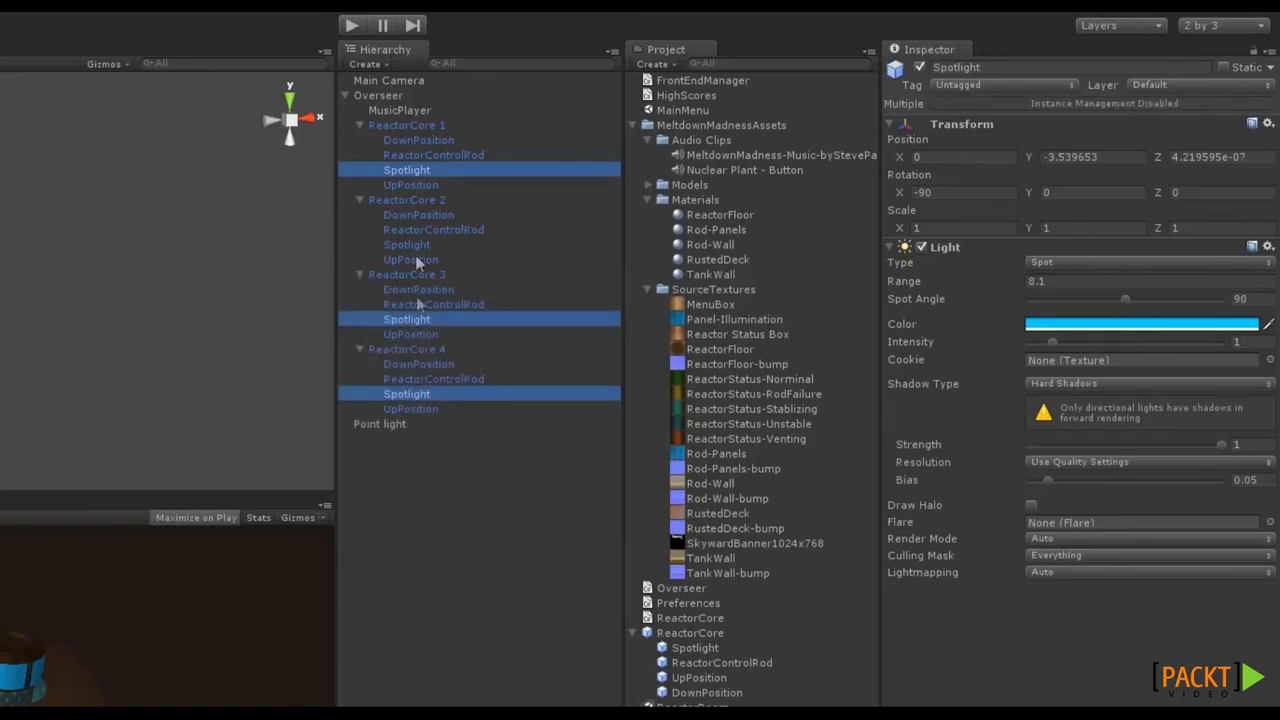
ctrl+click(414, 244)
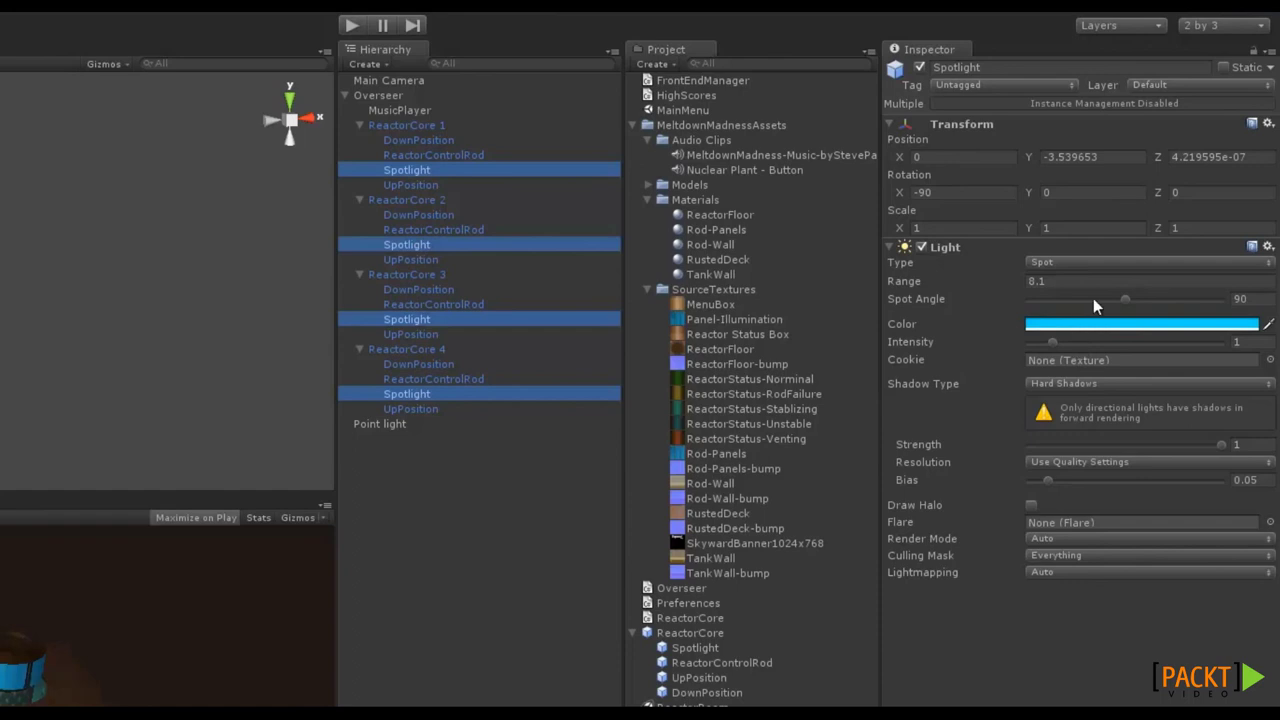
drag(1054, 343, 1080, 347)
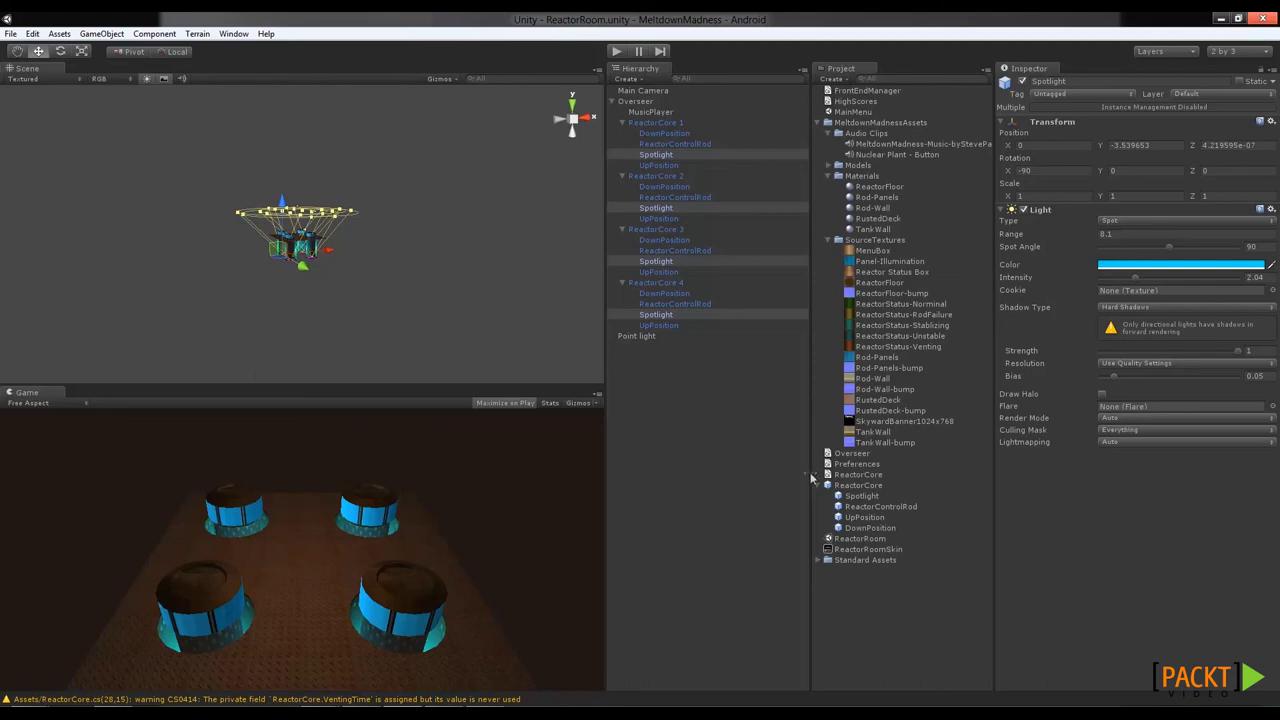
In MonoDevelop, paste the touch-handling code into Overseer.cs's Update() before ProcessKeyInput().
double_click(858, 474)
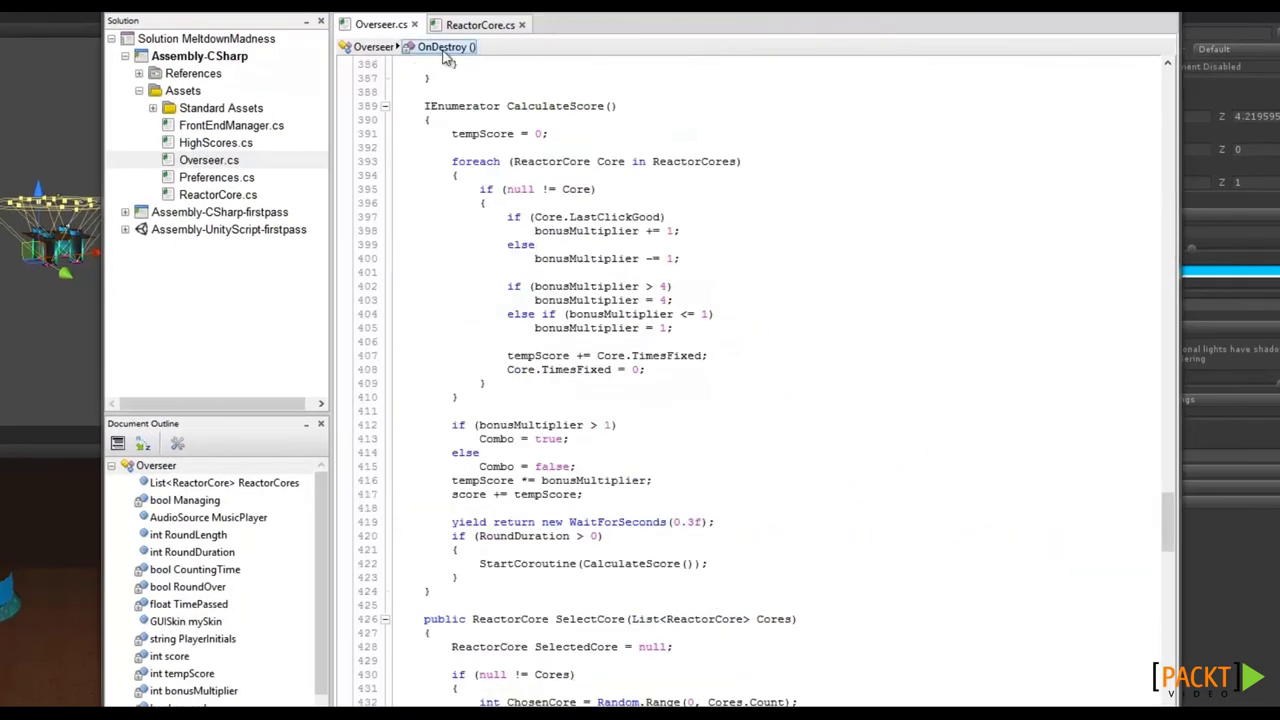
click(445, 49)
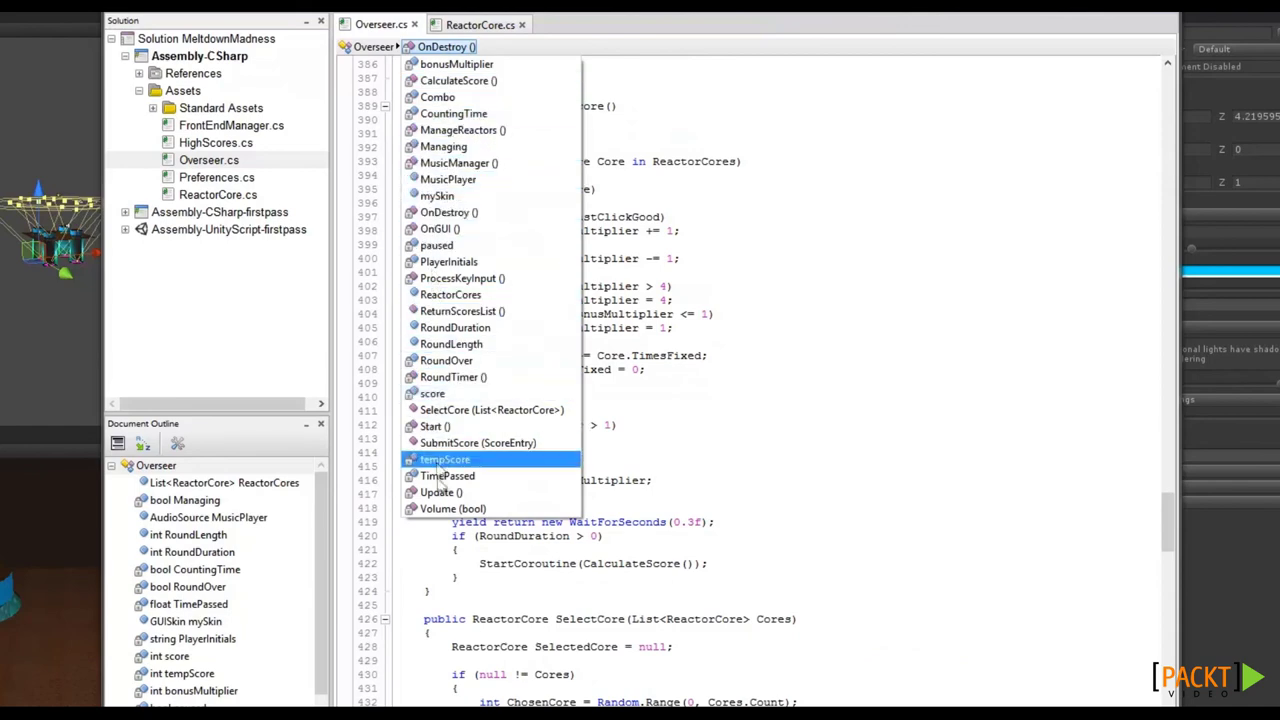
click(441, 492)
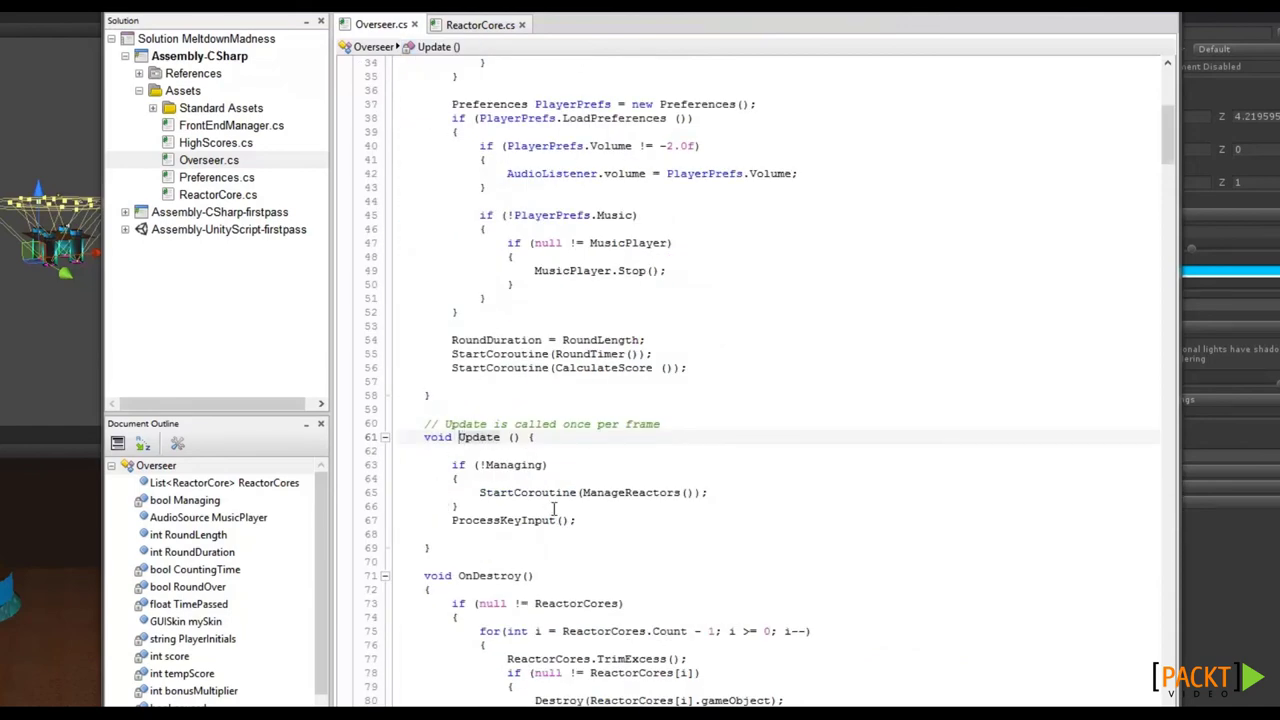
click(460, 506)
key(Return)
key(Return)
key(Return)
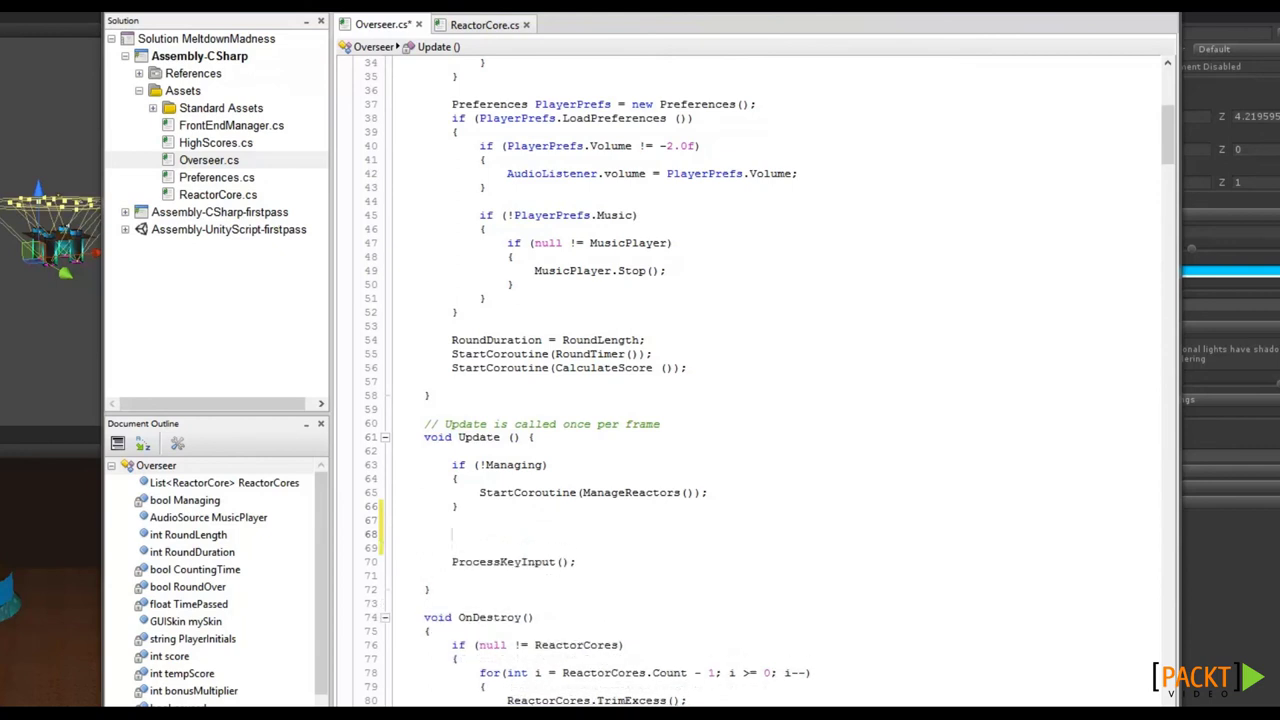
text(if ((Input.touchCount > 0) && (Input.GetTouch(0).phase == TouchPhase.Ended)) { 	RaycastHit hit = new RaycastHit(); 	foreach (Touch touch in Input.touches) 	{ 		Ray ray = Camera.main.ScreenPointToRay (touch.position); 		if (Physics.Raycast(ray, out hit, Mathf.Infinity)) 		{ 			if (null != hit.collider) 			{ 			GameObject Core = hit.transform.gameObject; 				ReactorCore core = Core.GetComponent<ReactorCore>(); 				if (null == core) 				{ 					core = Core.transform.parent.gameObject.GetComponent<ReactorCore>(); 				} 				if (null != core) 				{ 					Debug.Log ("Touch processed."); 					core.OnMouseUp(); 				} 				break; 			} 		} 	} })
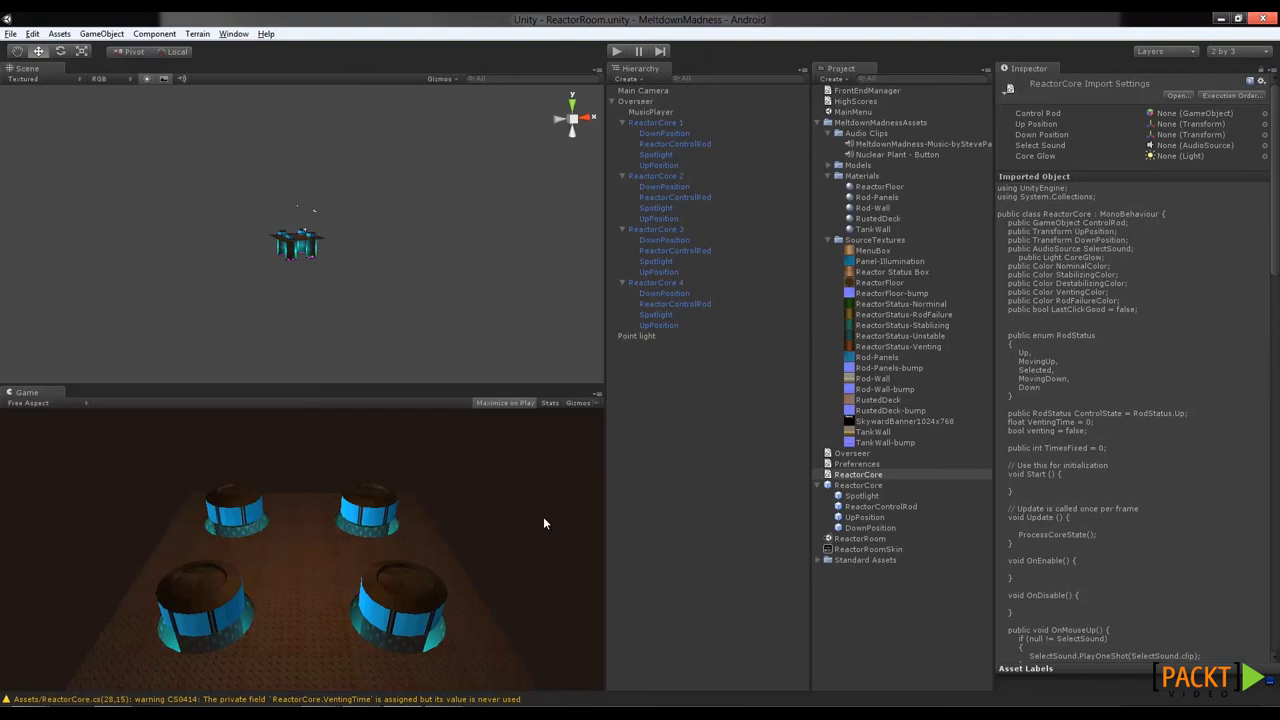
Build and run the Android game as MeltDownMadnessTest.apk from Build Settings.
key(ctrl+shift+b)
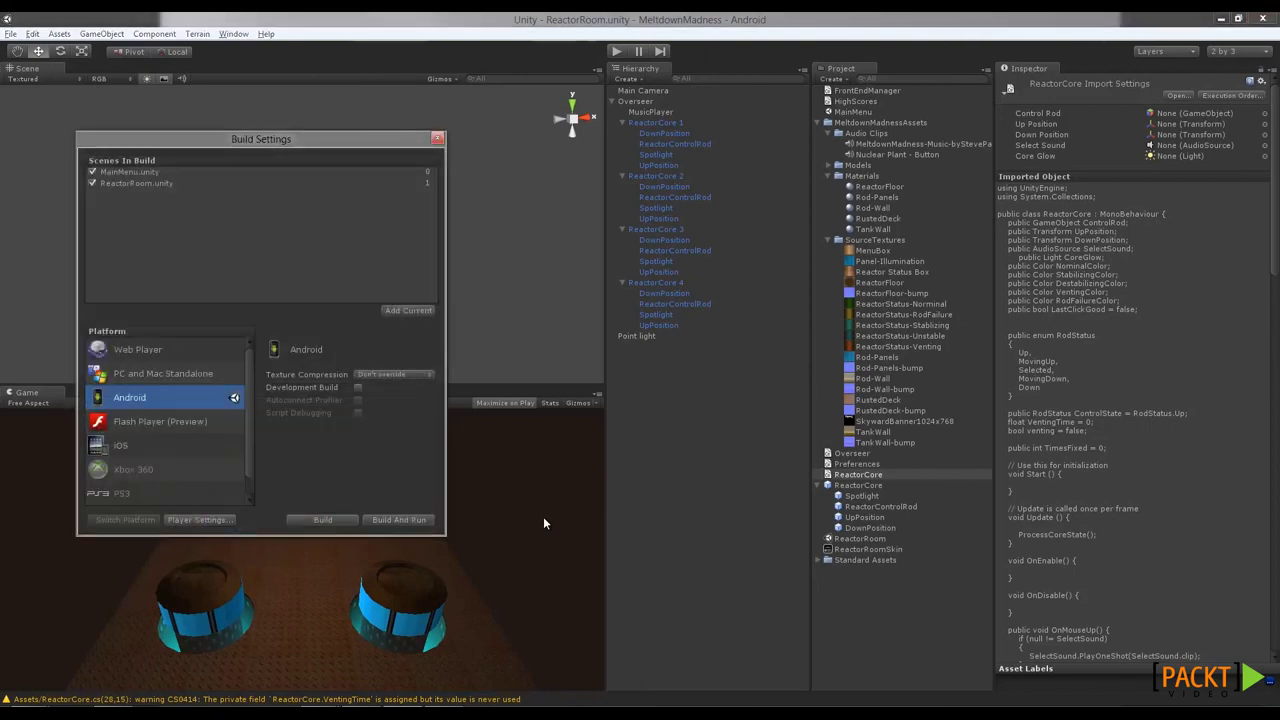
click(393, 521)
text(MeltDown)
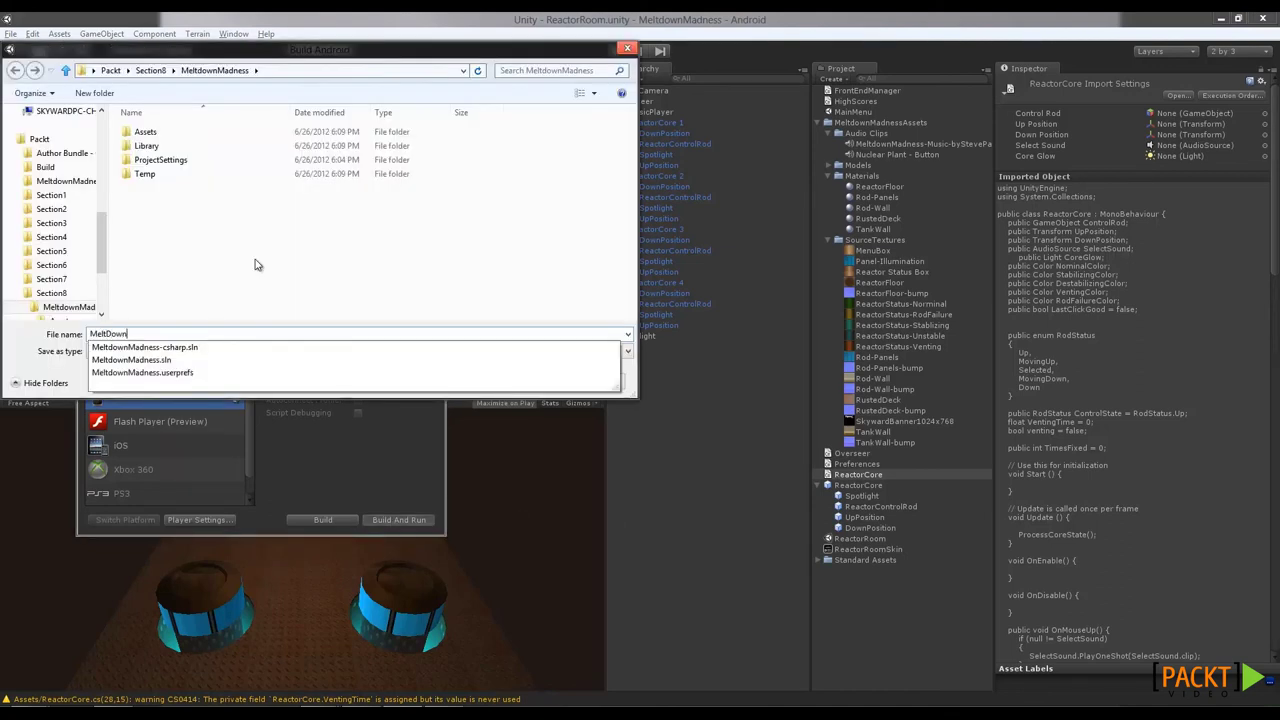
text(MadnessTest.ap)
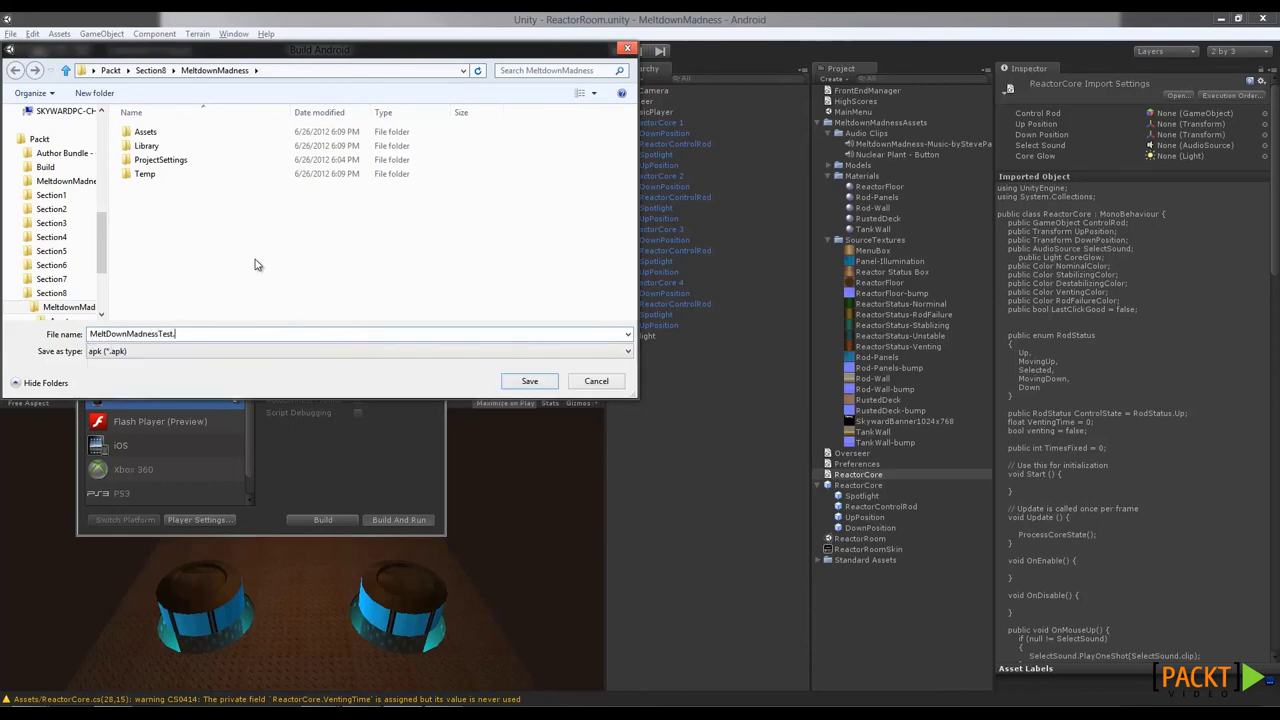
text(k)
key(Return)
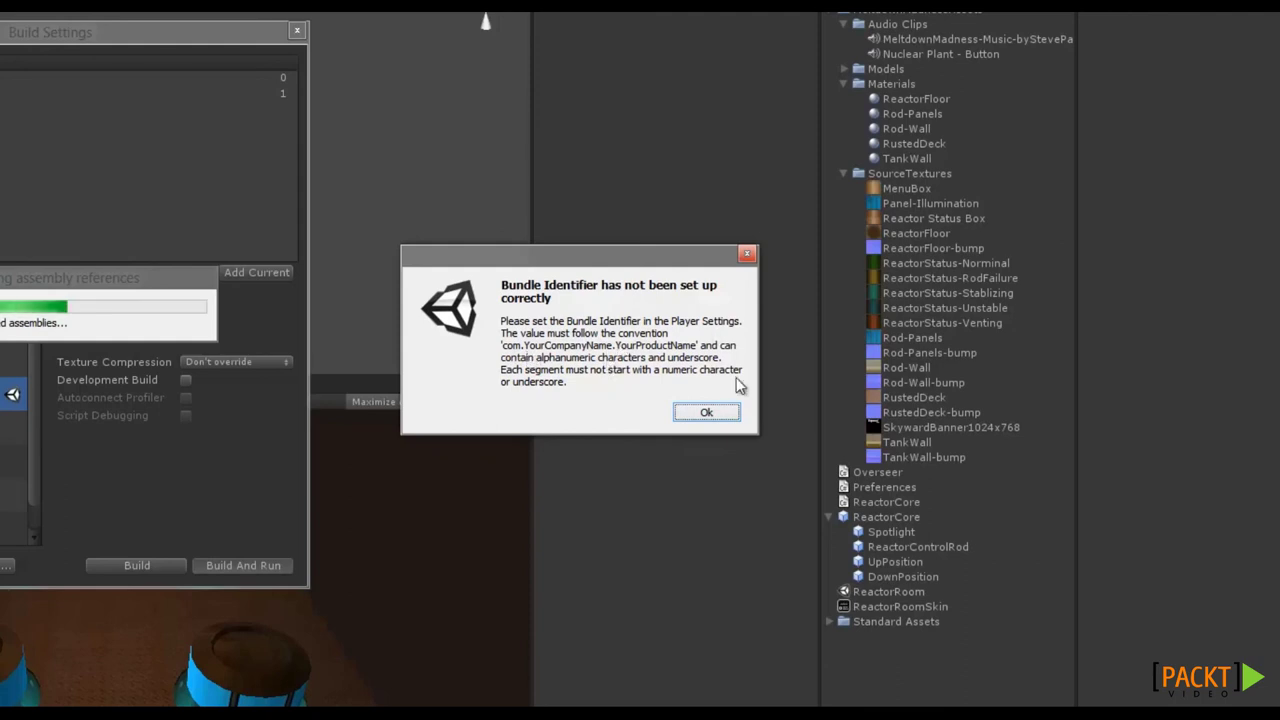
Dismiss the warning, set Bundle Identifier to com.SkywardCorp.MeltdownMadness, and rebuild.
click(706, 414)
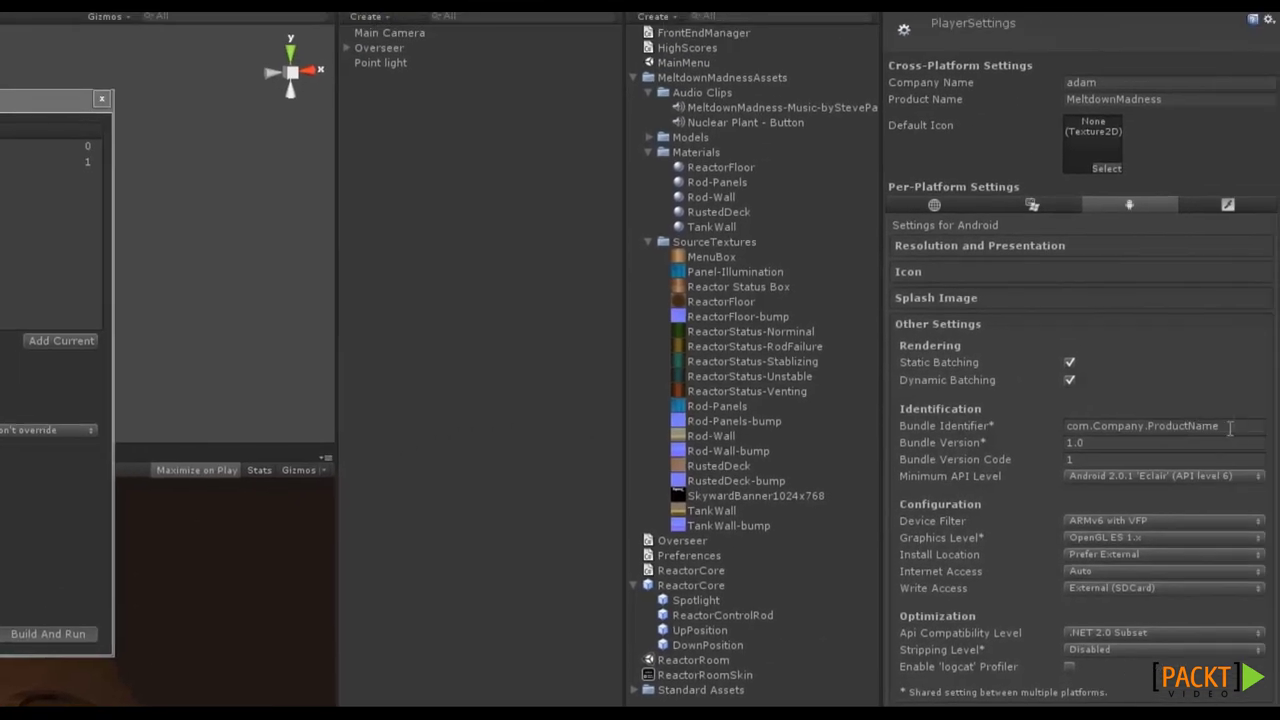
click(1230, 427)
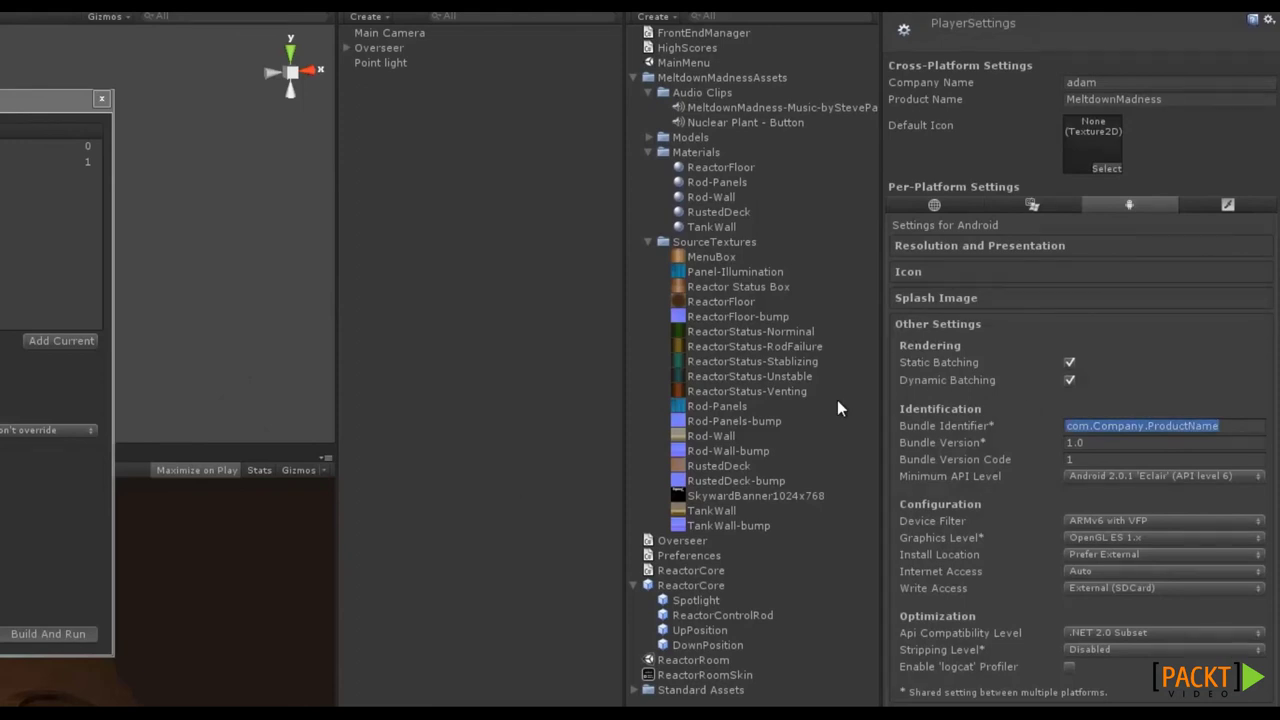
click(1248, 426)
text(com)
key(ctrl+a)
text(com.SkywardCo)
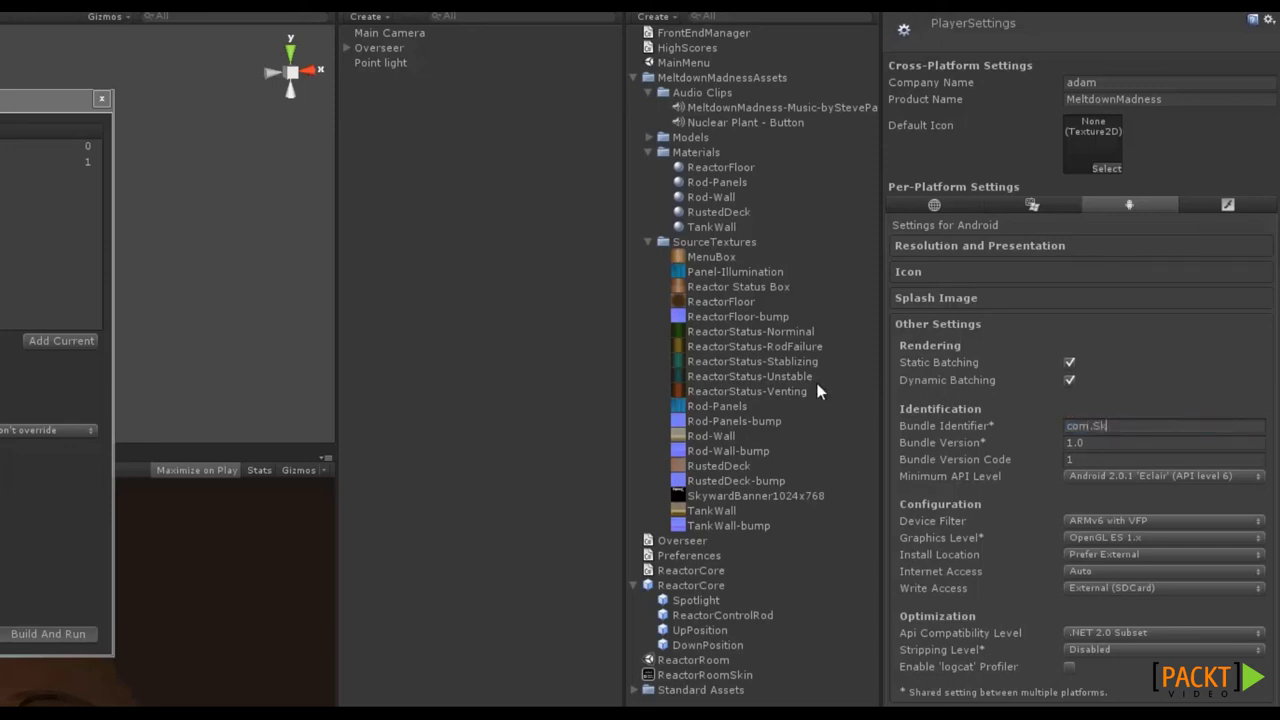
text(rp.MeltdownMadness)
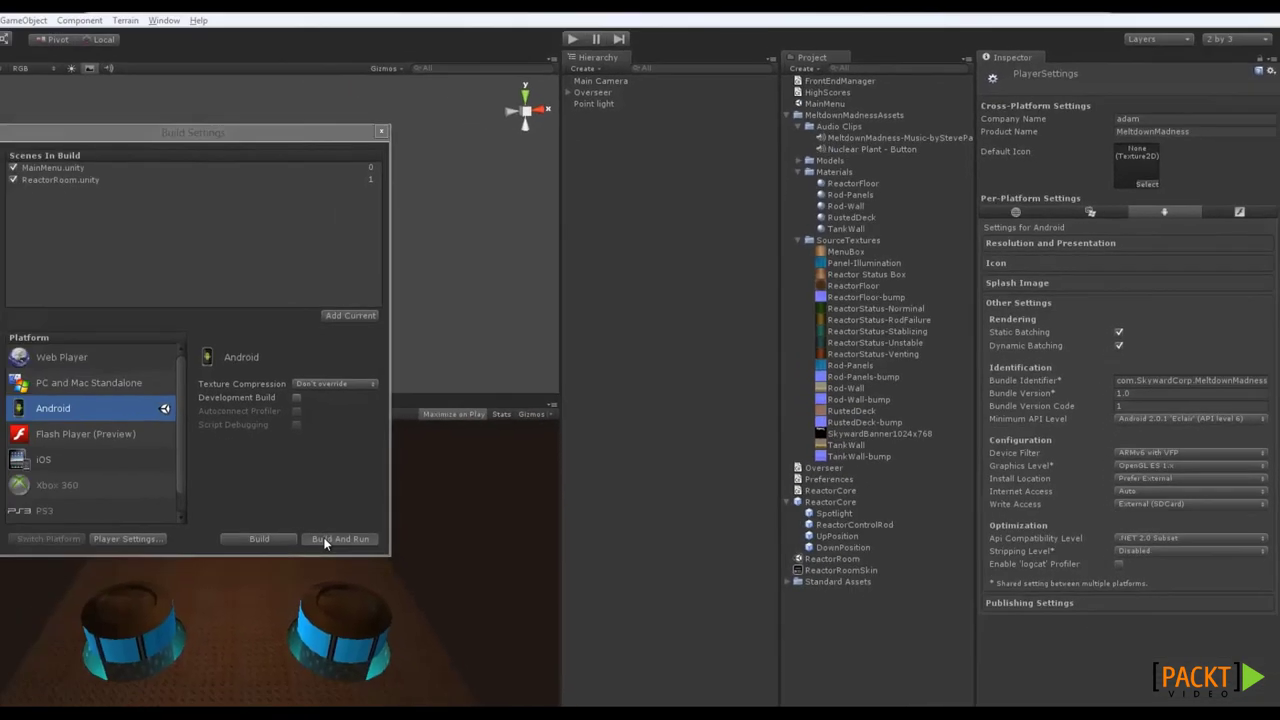
click(48, 634)
Save the Android build to start compiling it.
click(529, 381)
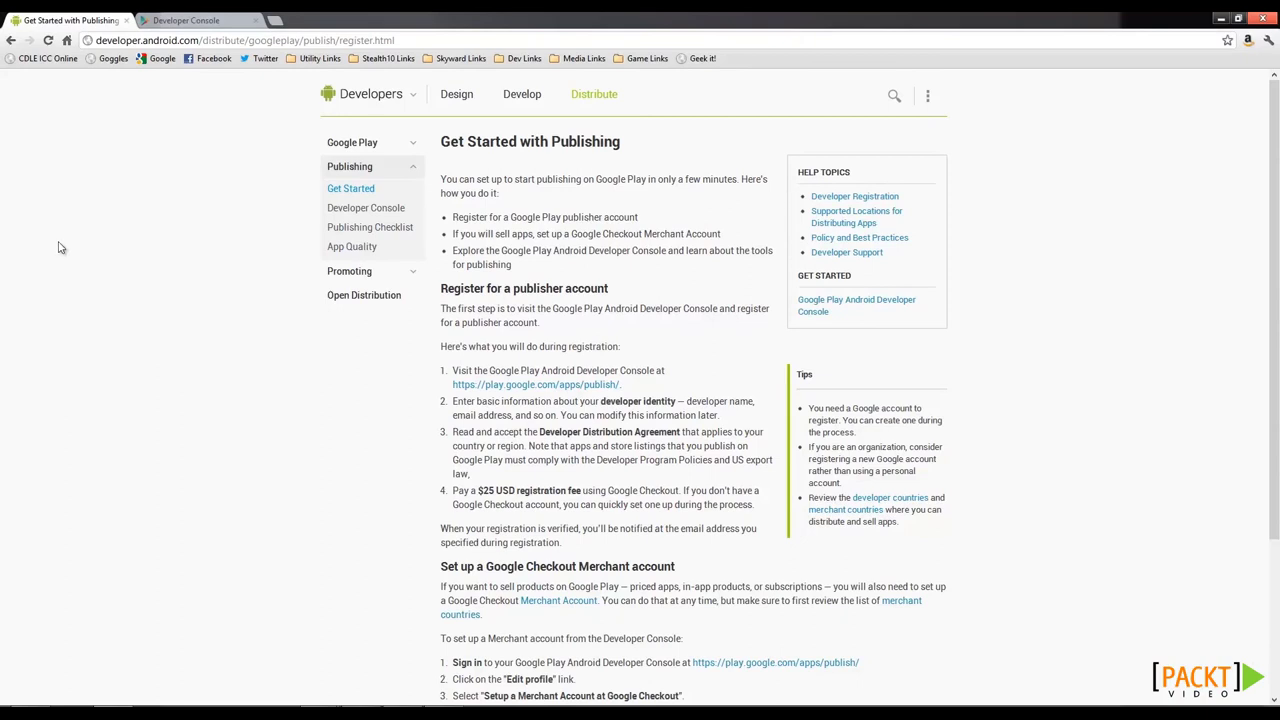
Switch to the Google Play Developer Console browser tab.
click(180, 20)
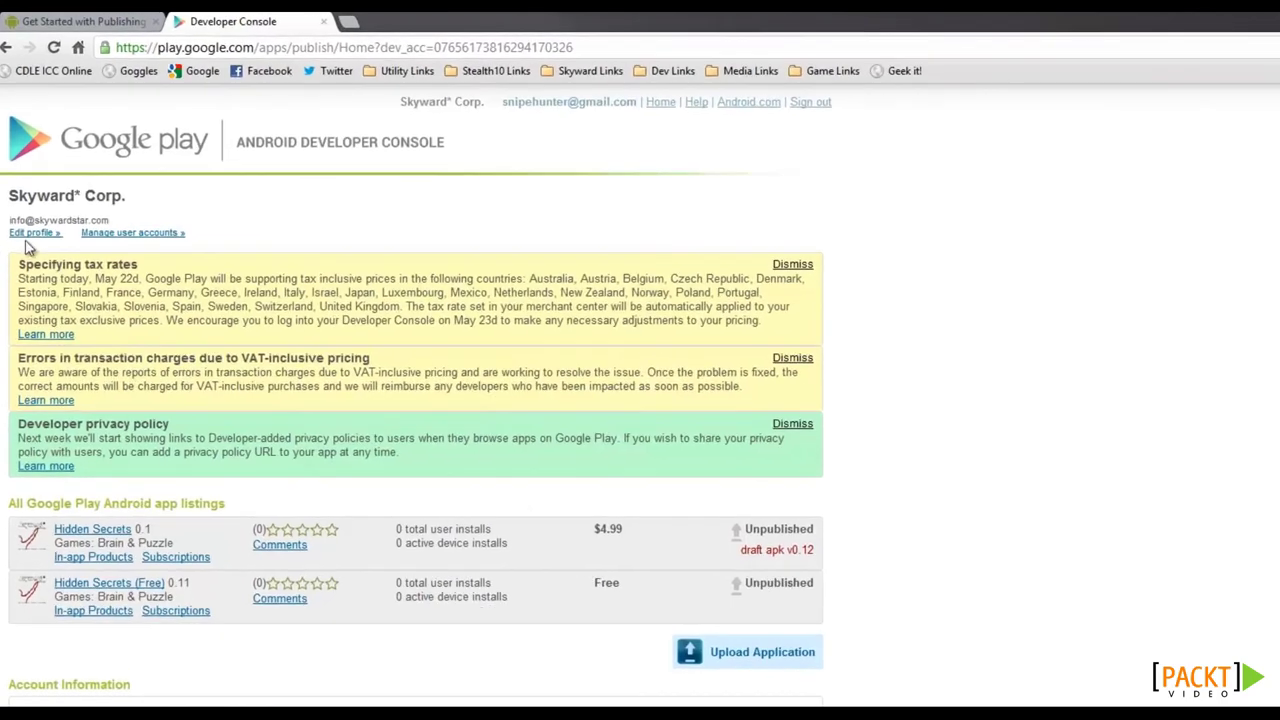
Copy the Licensing & In-app Billing public key from the developer profile, returning to Unity.
click(31, 232)
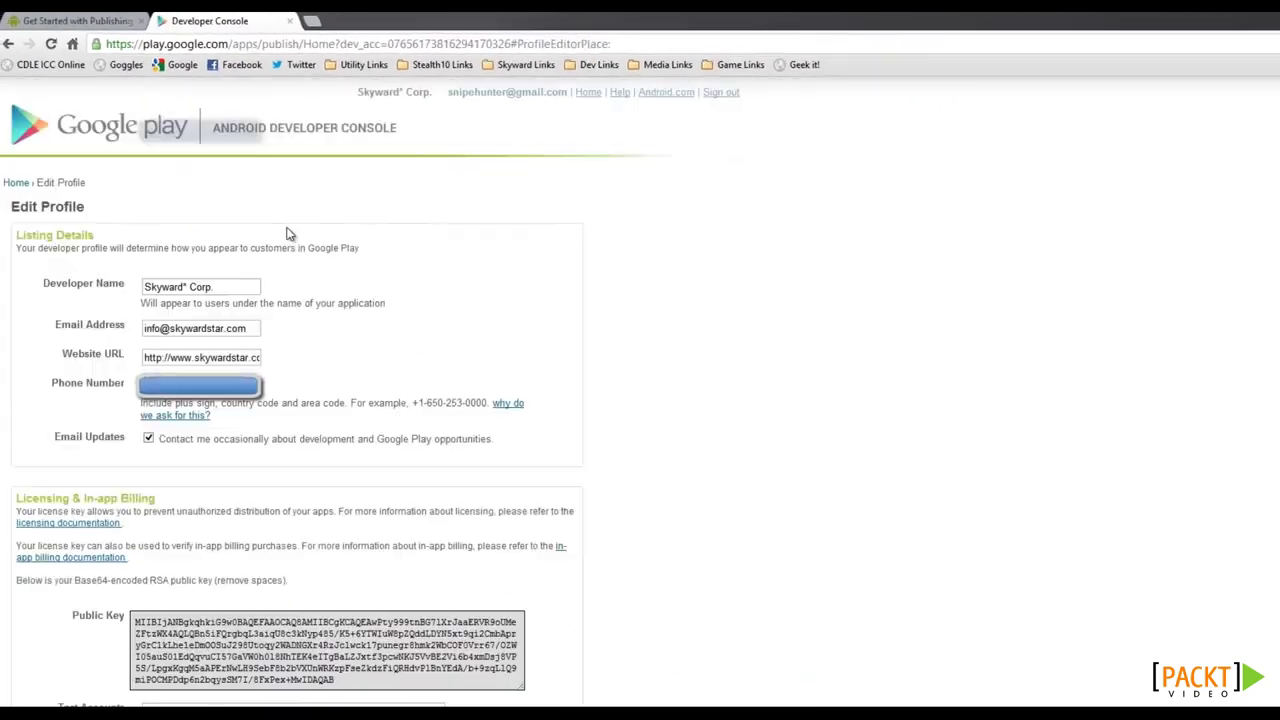
scroll(451, 271, down, 5)
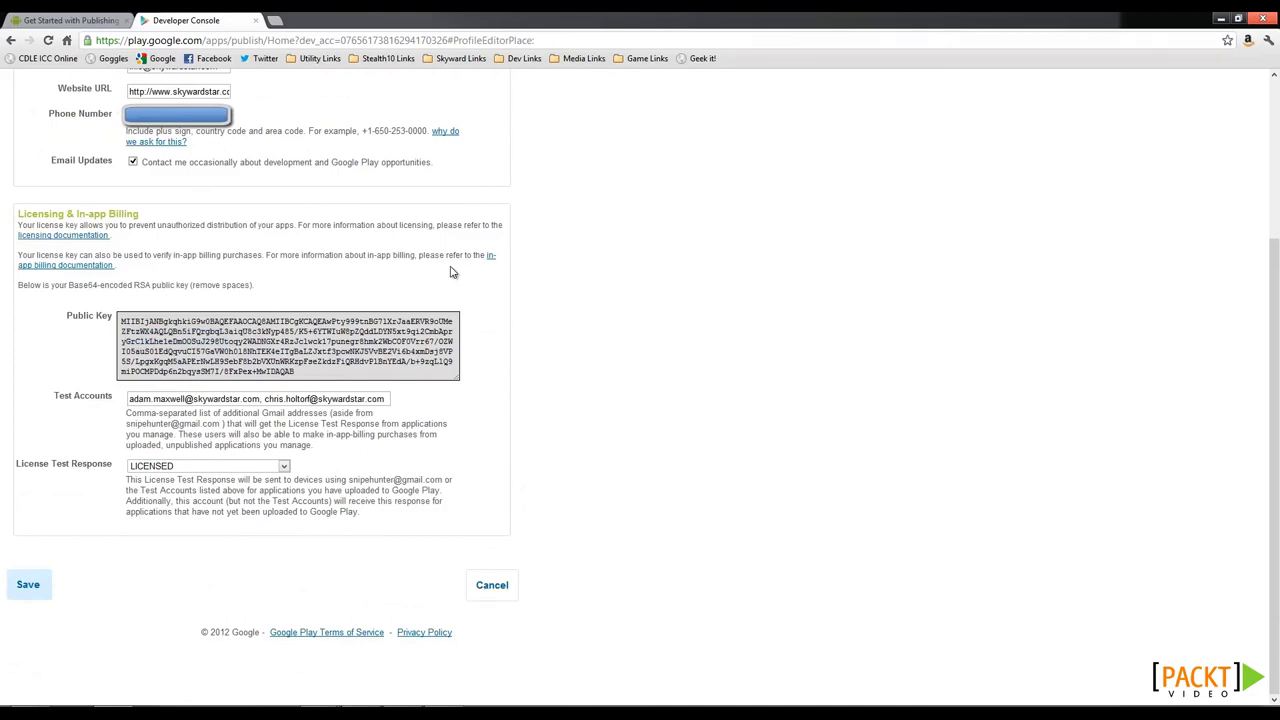
drag(121, 319, 441, 403)
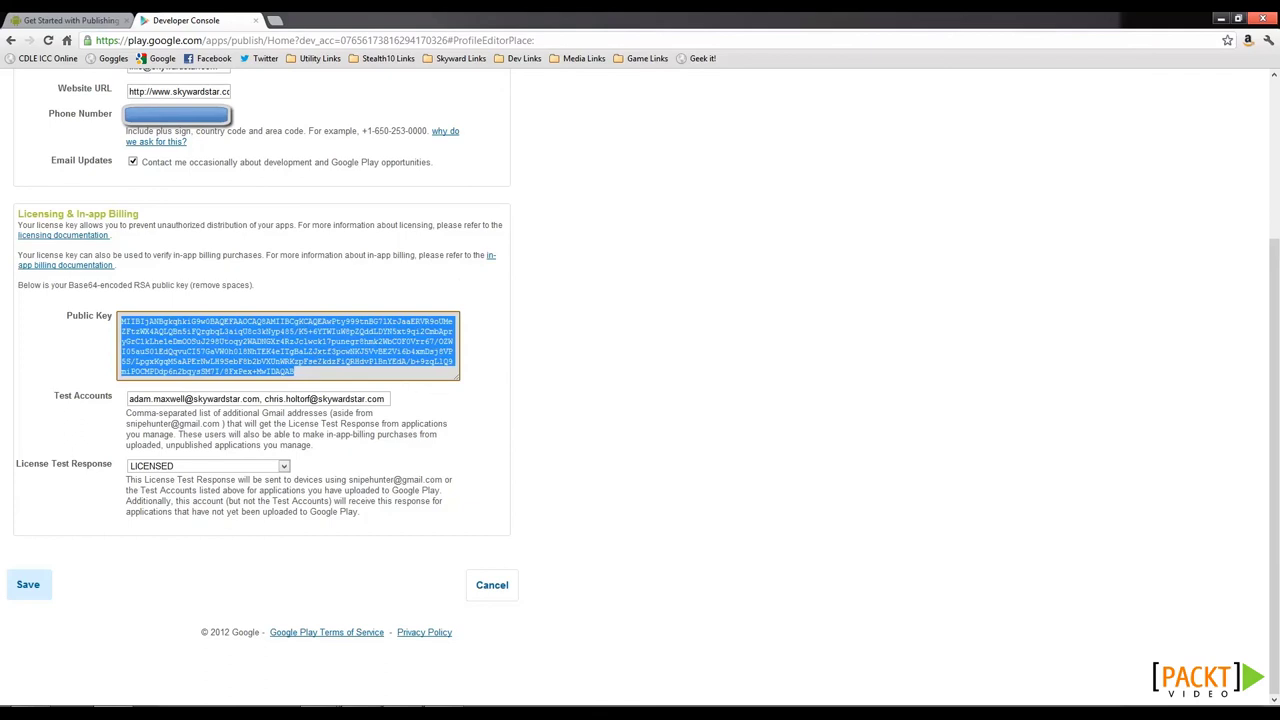
right_click(265, 348)
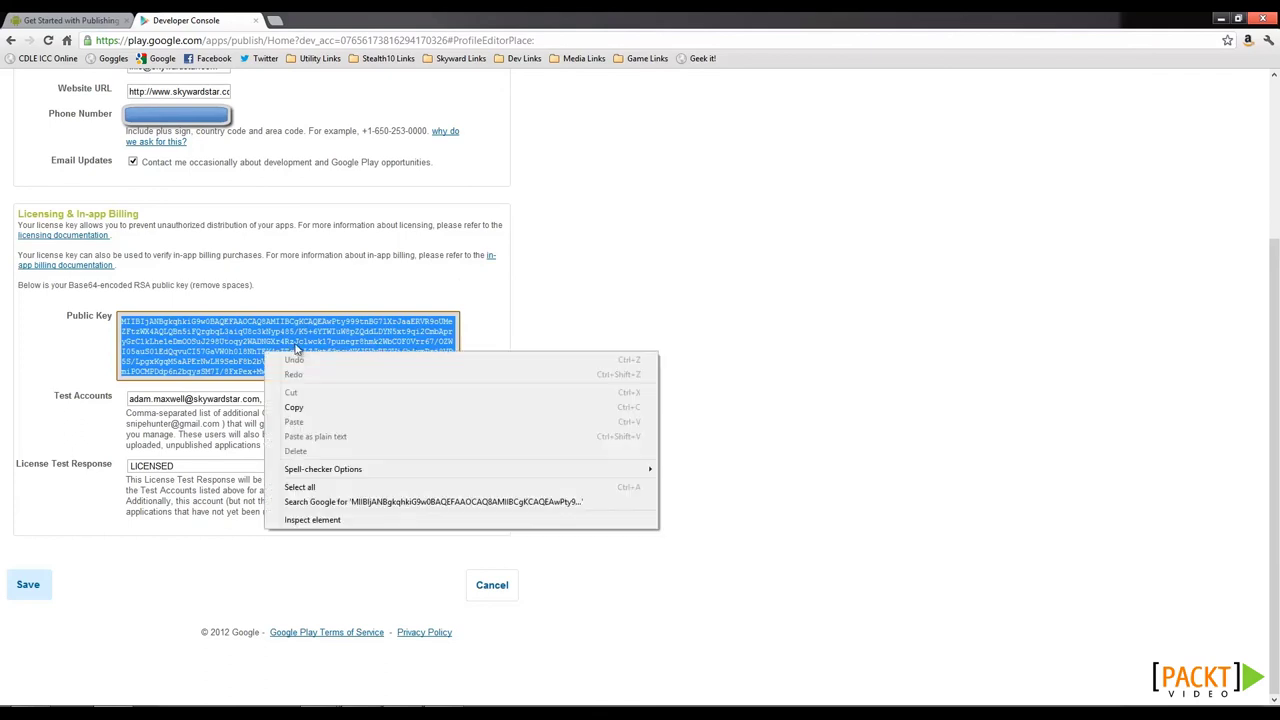
click(307, 405)
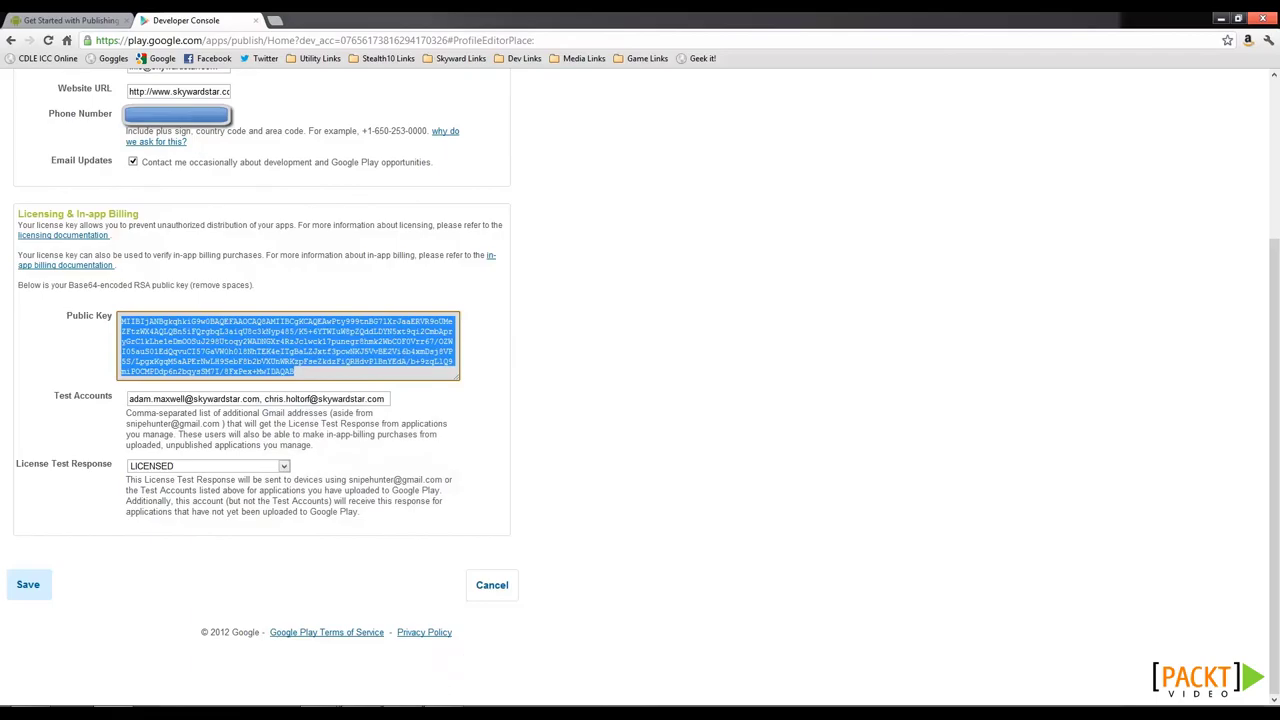
click(440, 712)
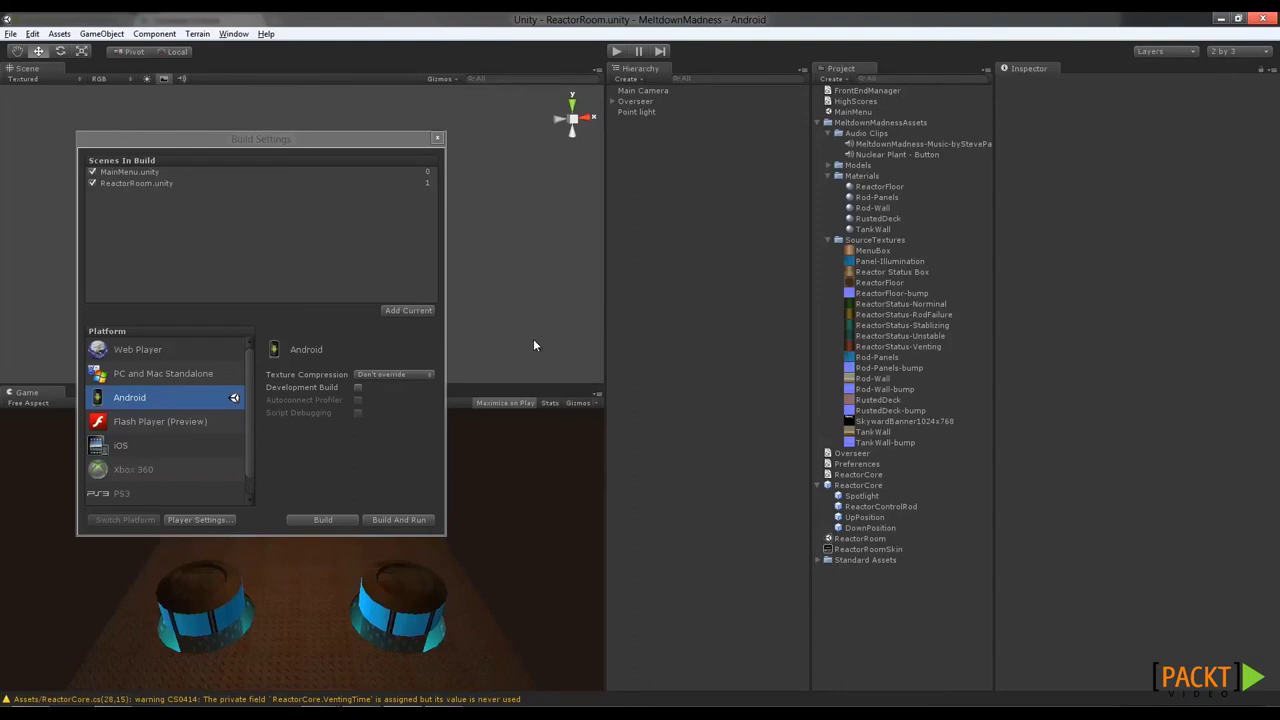
Paste the Google Play licensing key into the Android Publishing Settings Public Key field.
drag(254, 140, 363, 150)
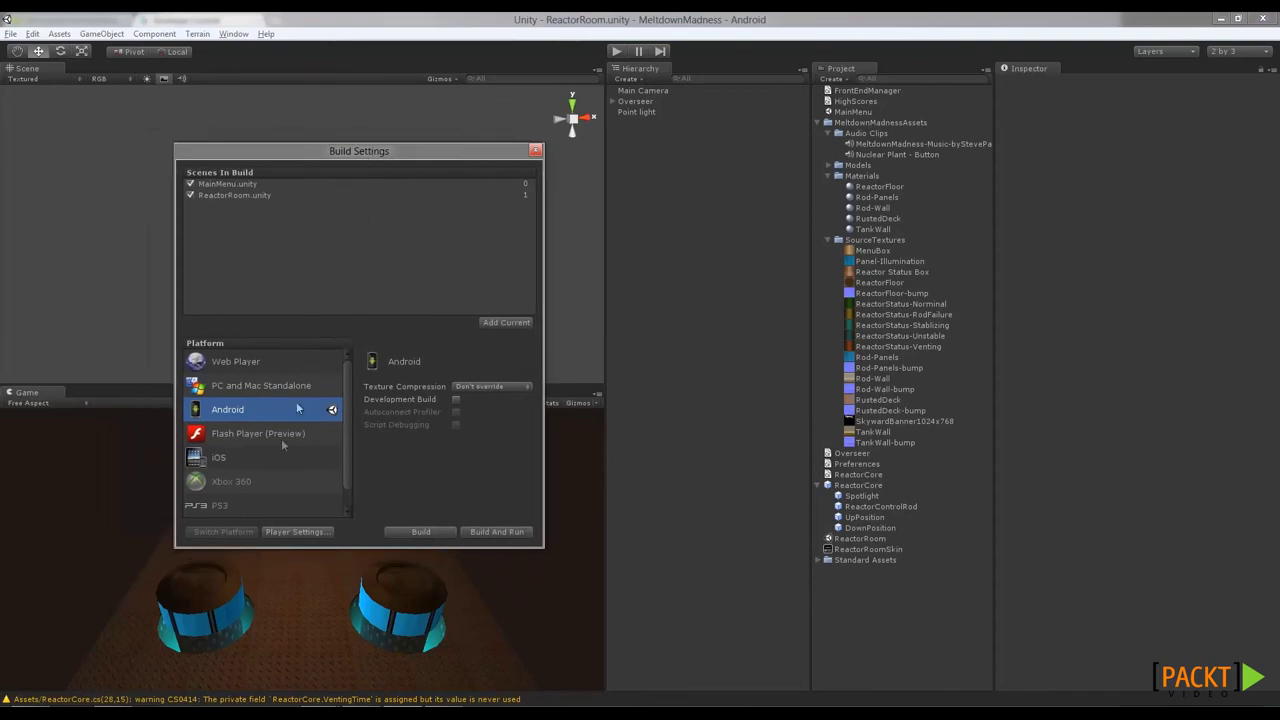
click(295, 532)
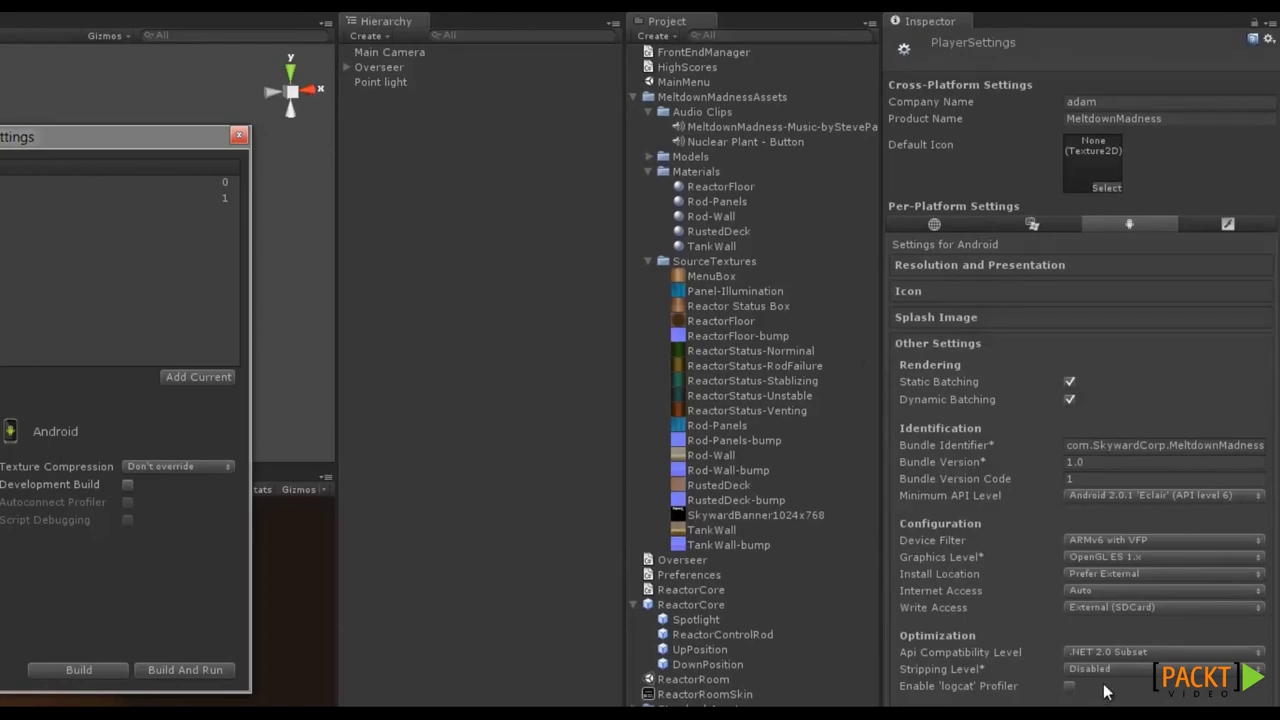
click(1122, 221)
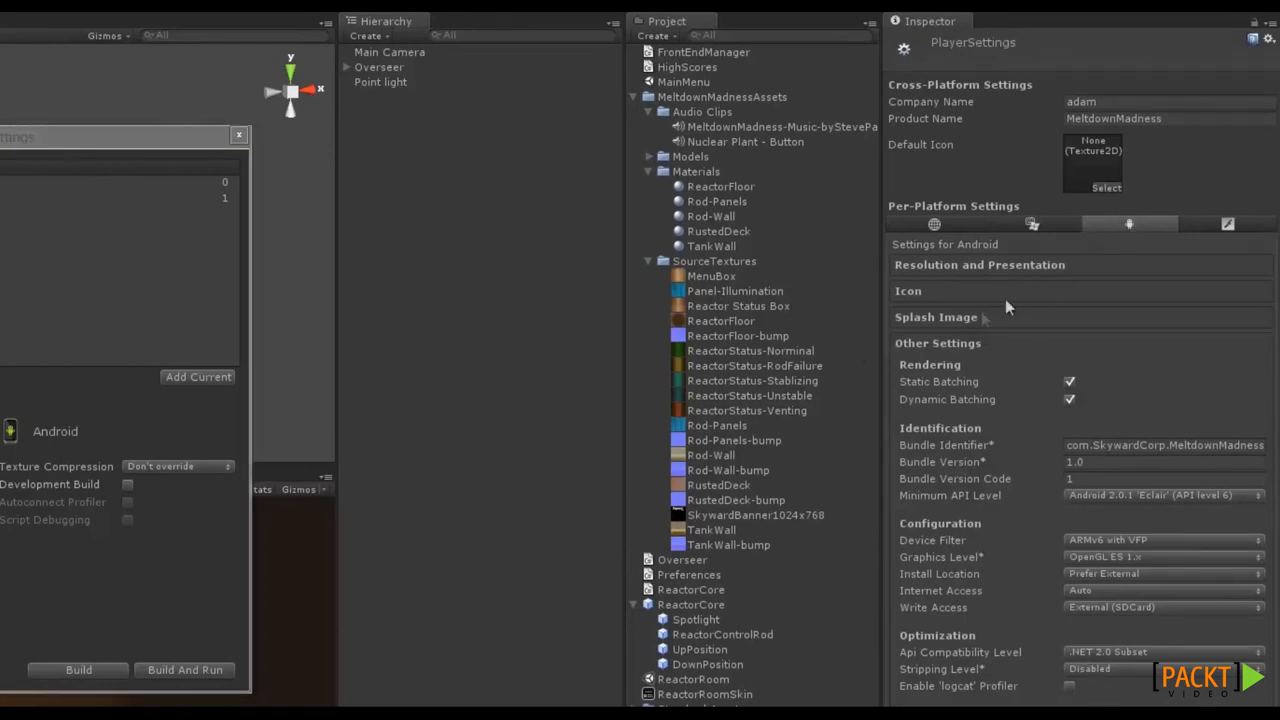
click(938, 719)
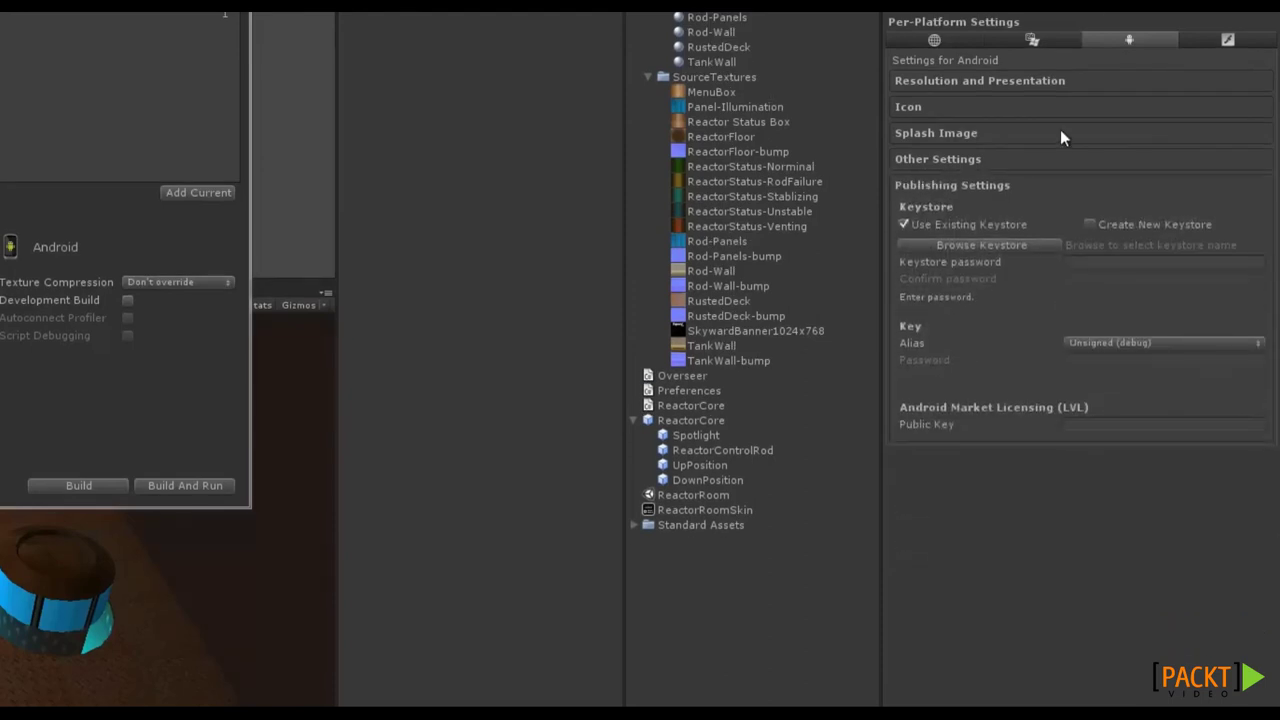
right_click(1093, 424)
click(1148, 475)
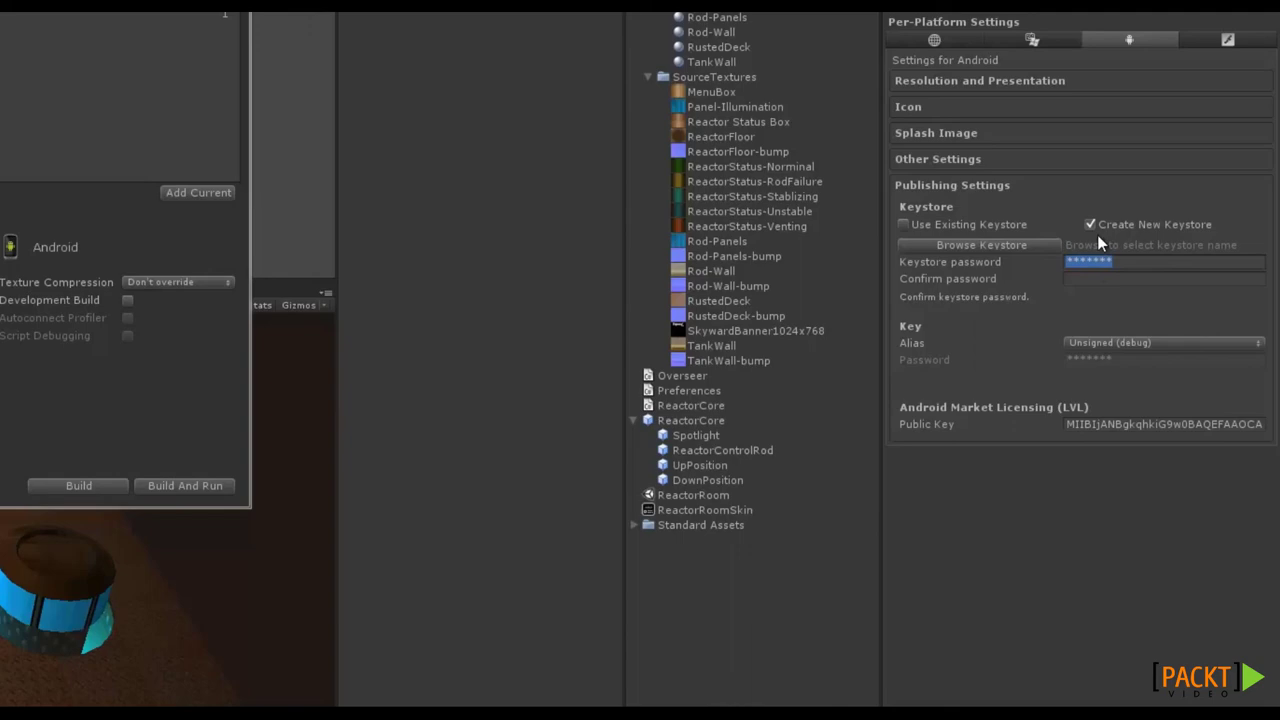
Create a new keystore file named meltdownmadnesstest.keystore.
click(1001, 246)
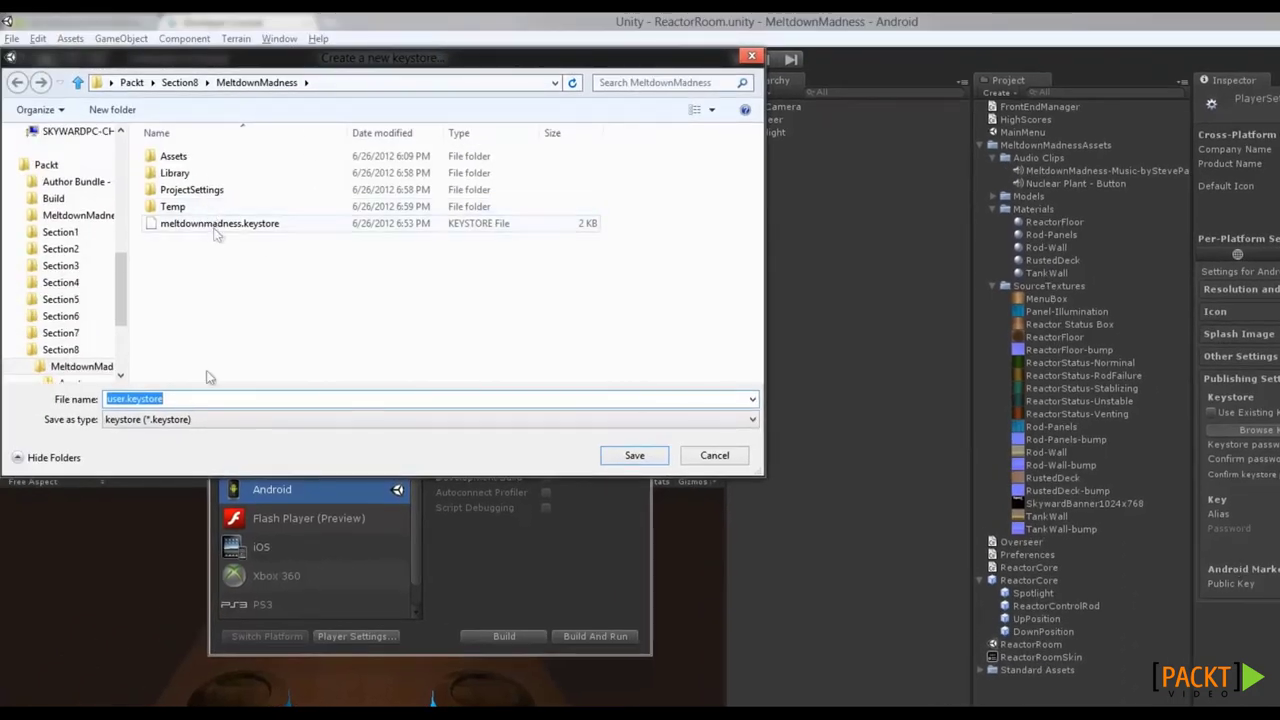
text(meltdownmadnesstest.keystore)
key(Return)
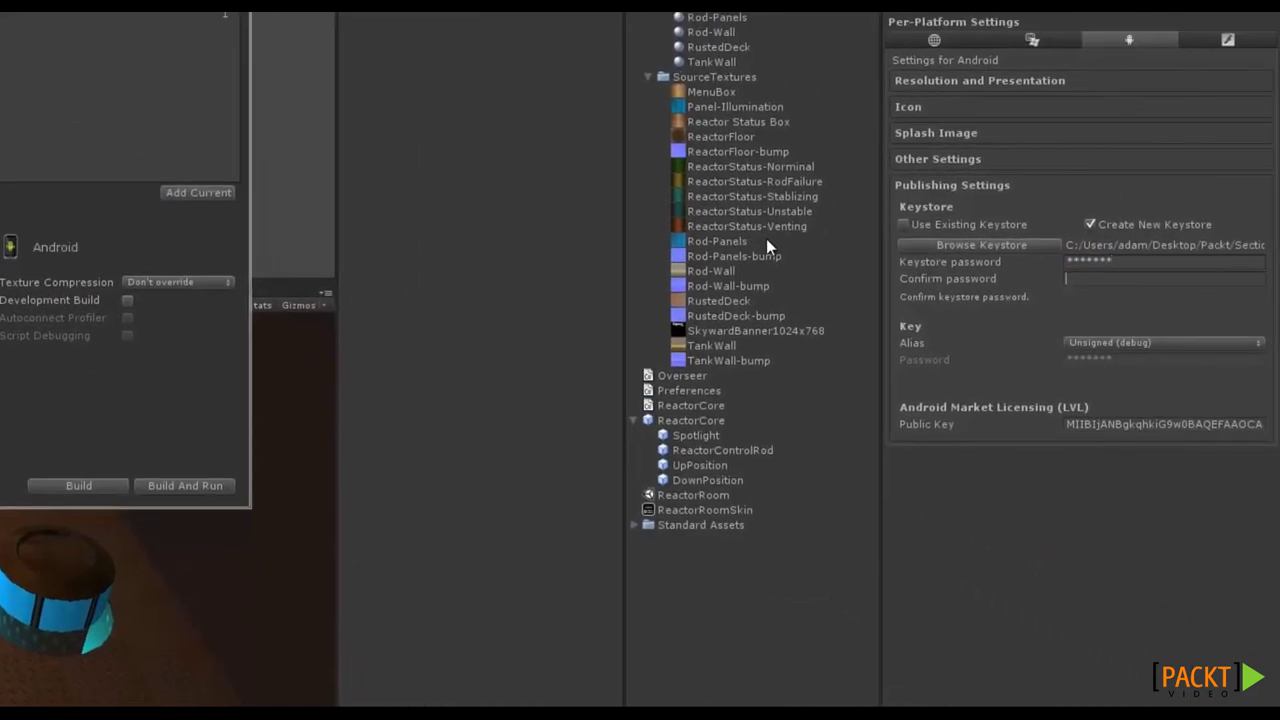
Enter the keystore password and the matching confirmation password.
text(****)
key(shift+Tab)
text(**********)
key(Tab)
text(**********)
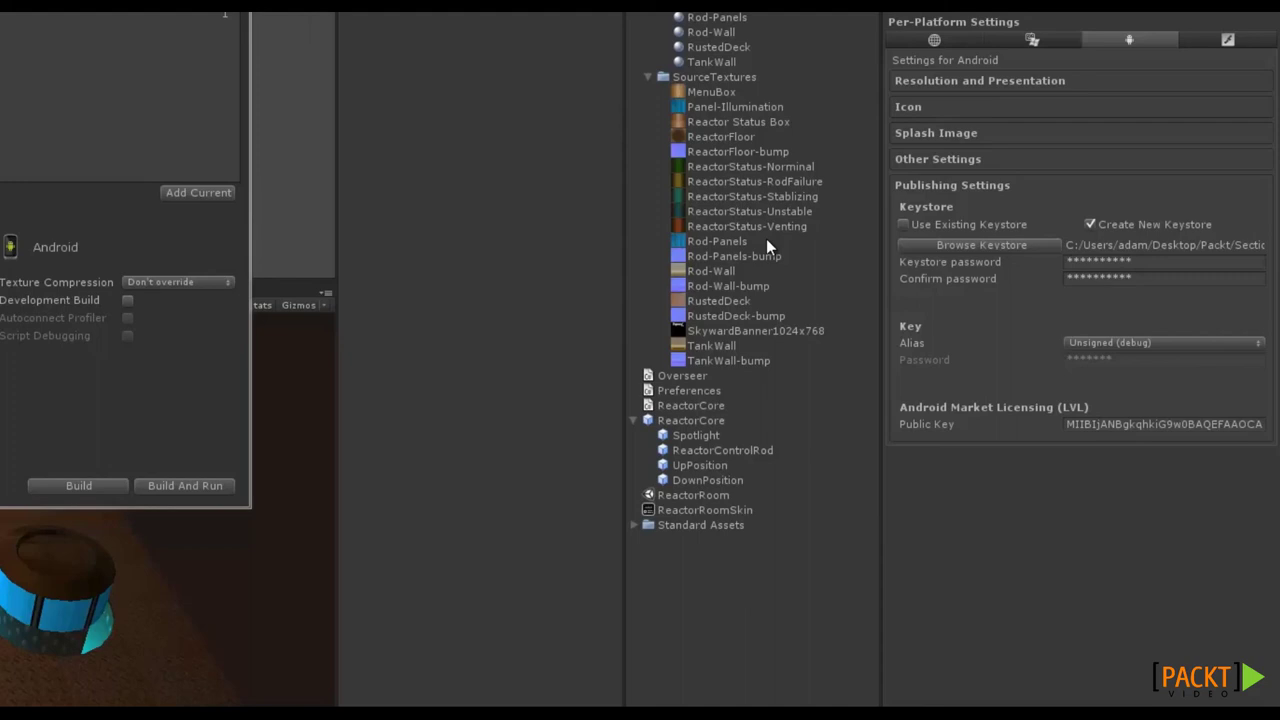
Create a new signing key aliased maddness with a password, the owner's name and organization.
click(1110, 345)
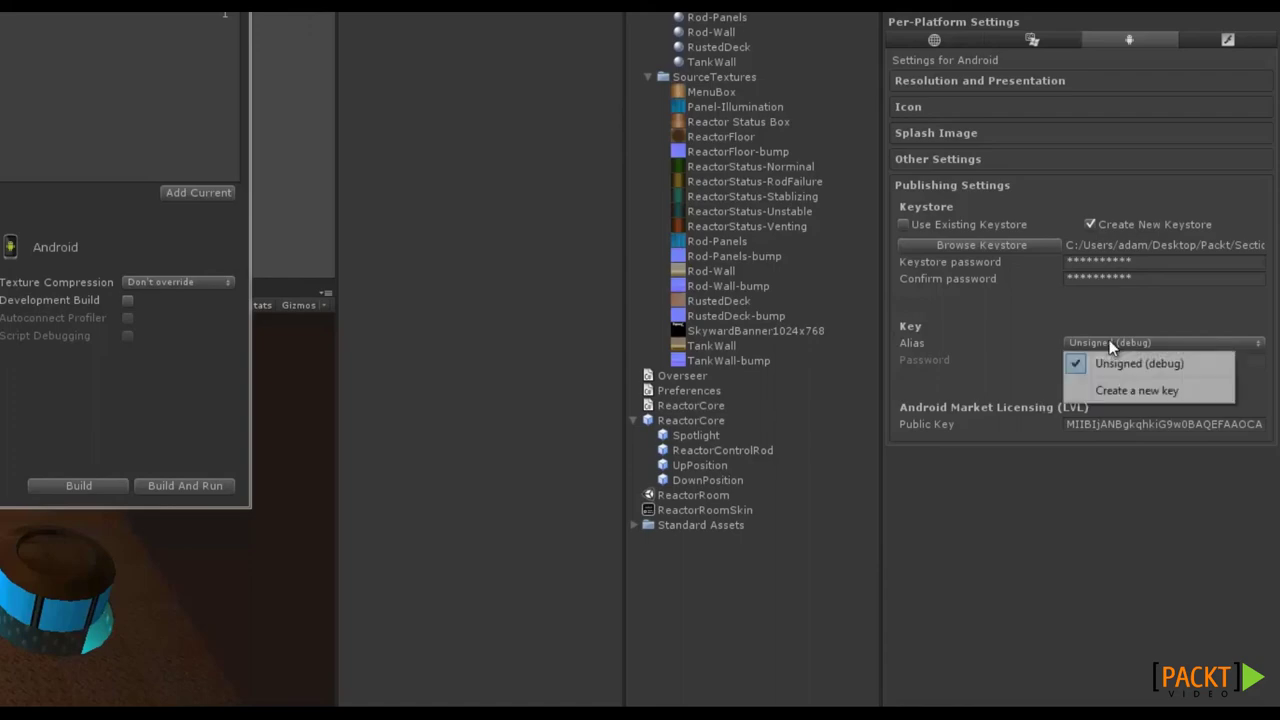
click(1119, 394)
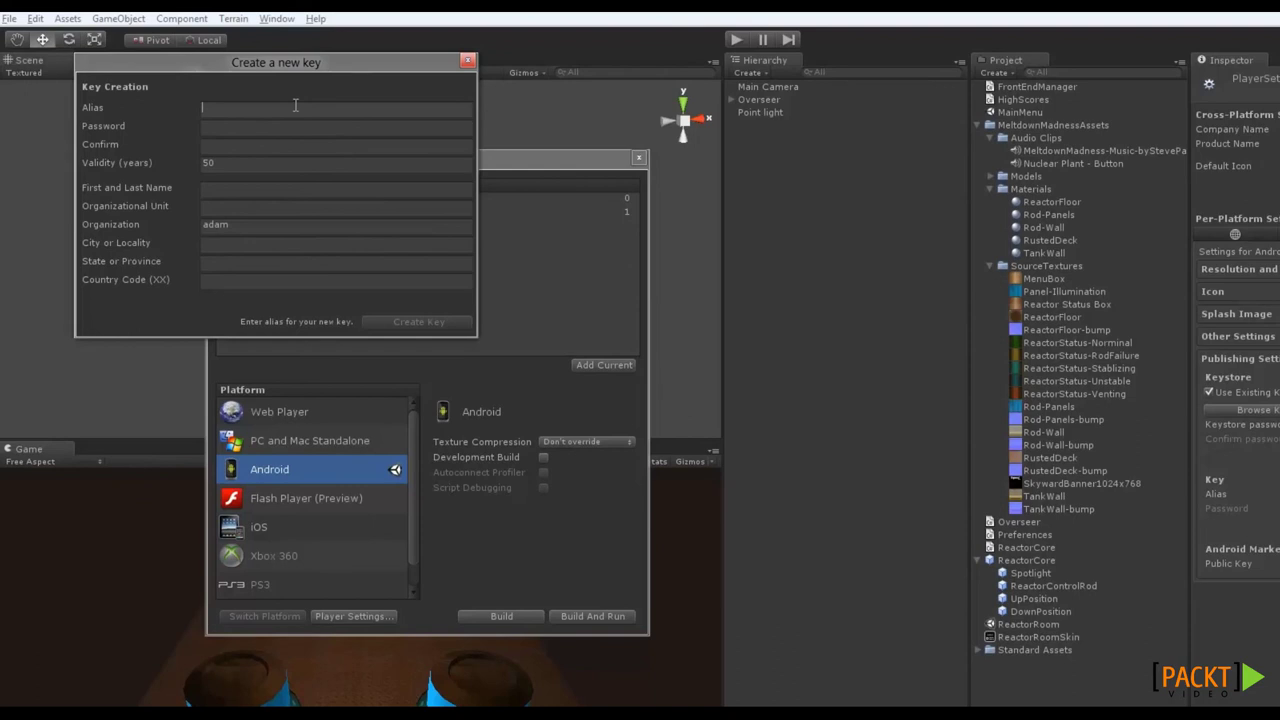
text(maddness)
key(Tab)
text(*******)
key(Tab)
text(*******)
key(Tab)
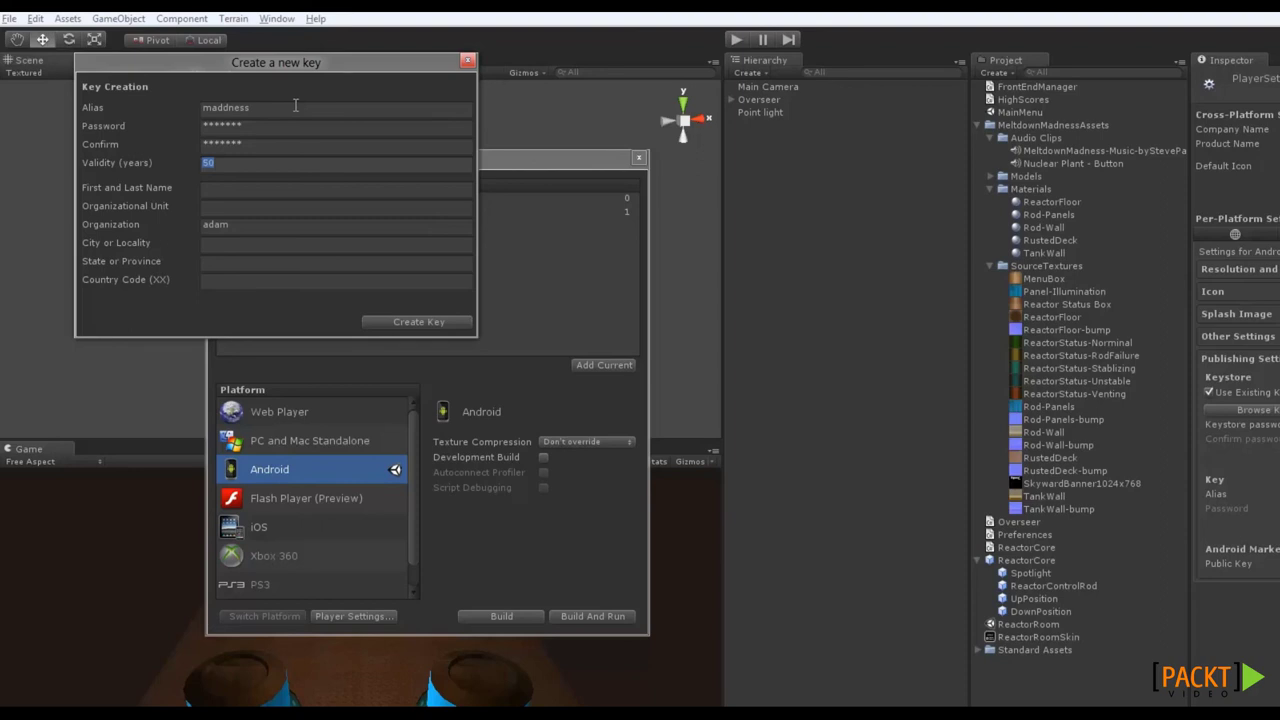
key(Tab)
key(Tab)
key(Tab)
text(Skyward)
text(* Corp)
text(01)
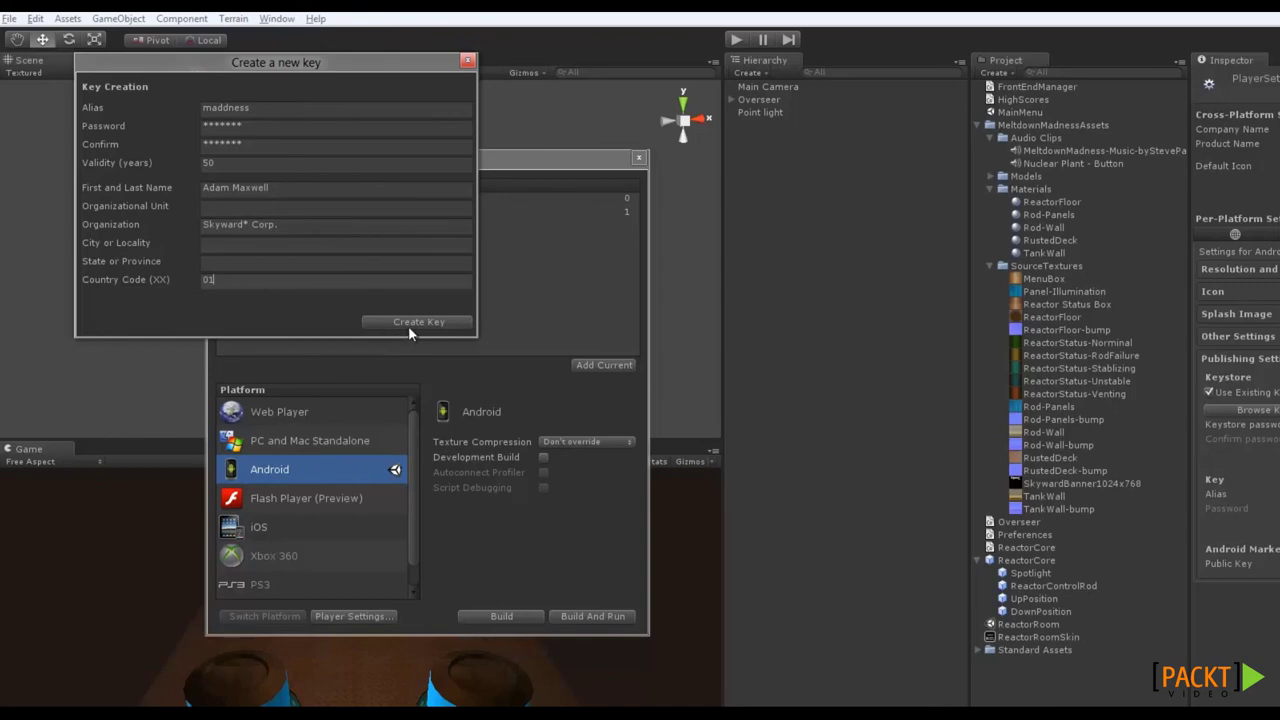
click(416, 321)
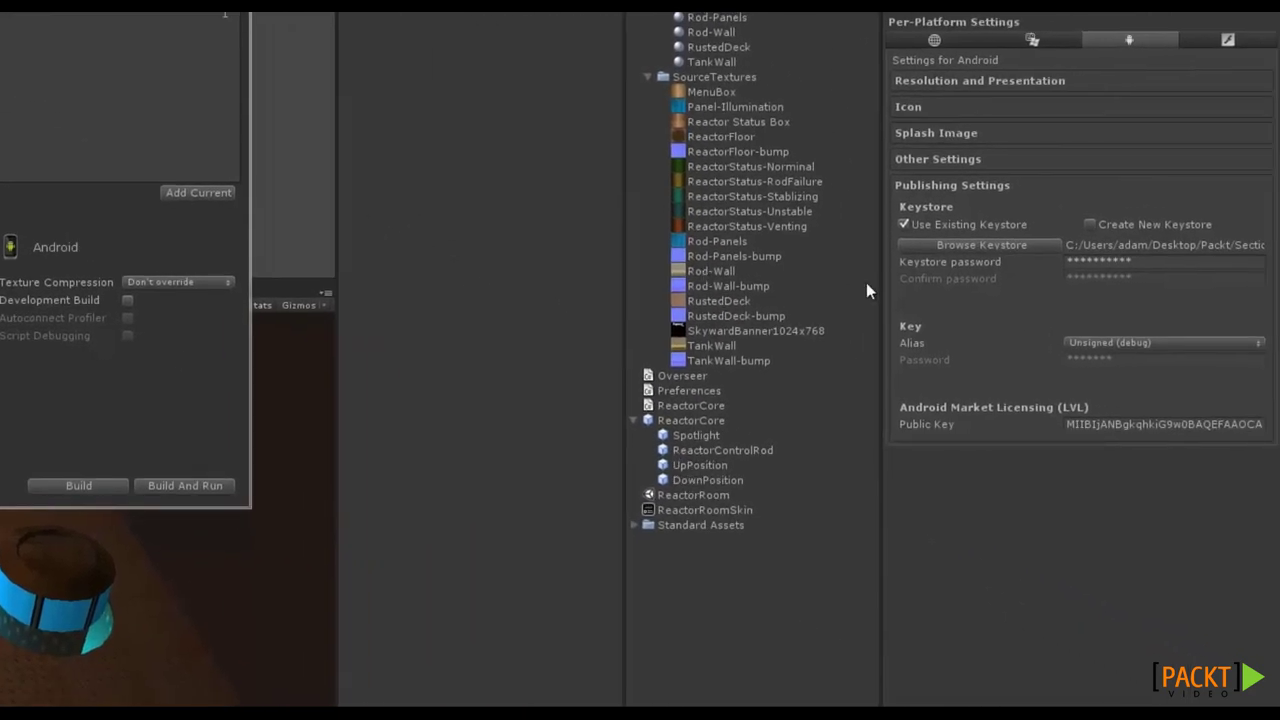
Select maddness as the Android key alias and enter its key password.
click(1112, 338)
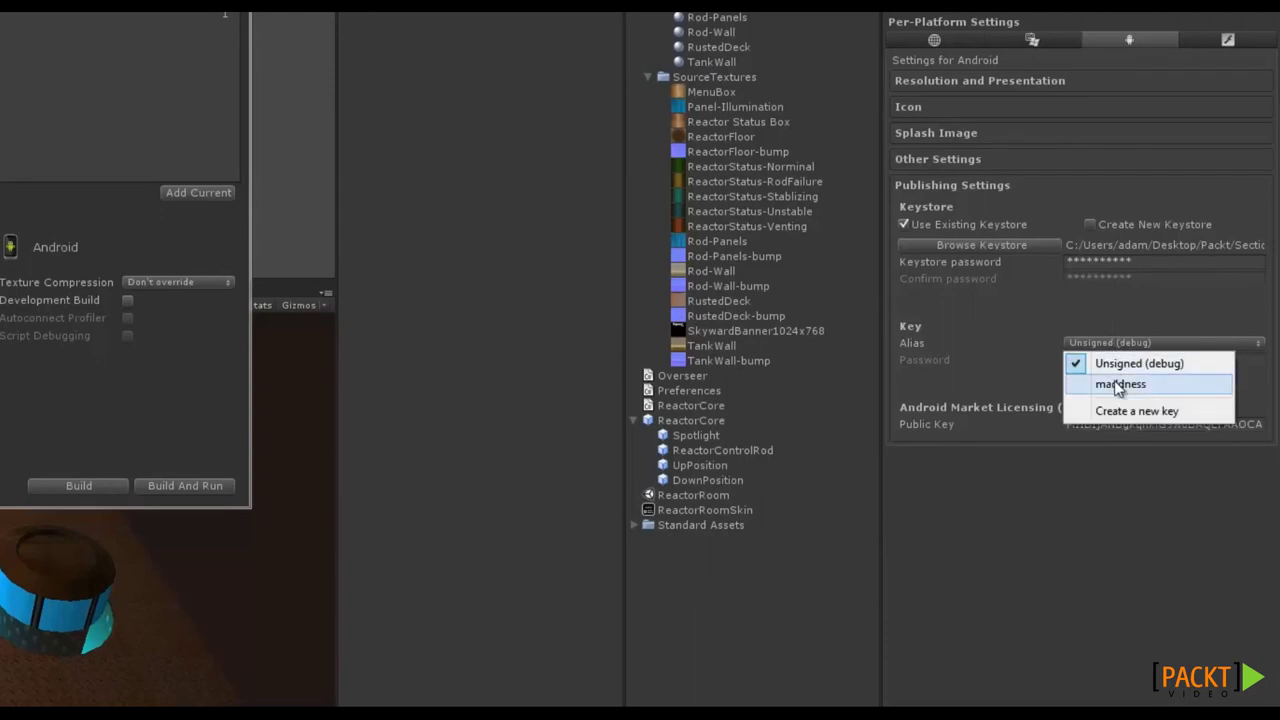
click(1120, 384)
click(1122, 358)
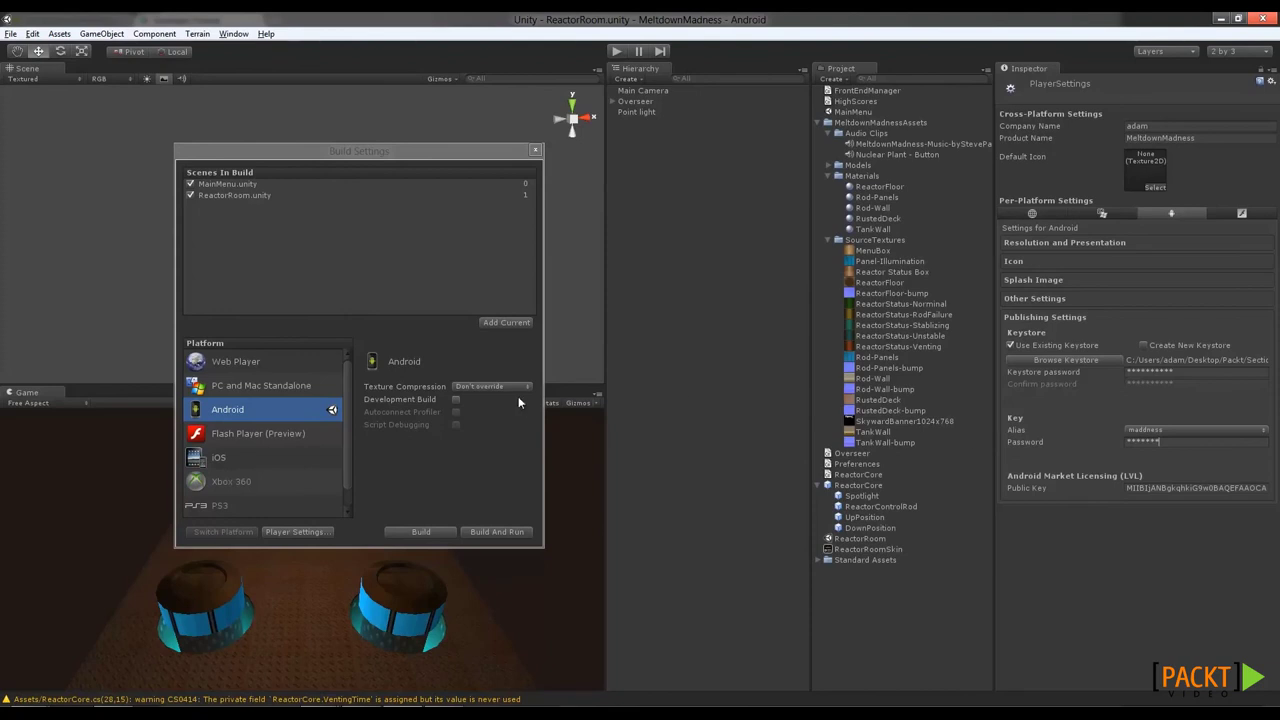
Build the Android APK and save it to the Desktop as MeltDownMadnessTest.apk.
click(419, 532)
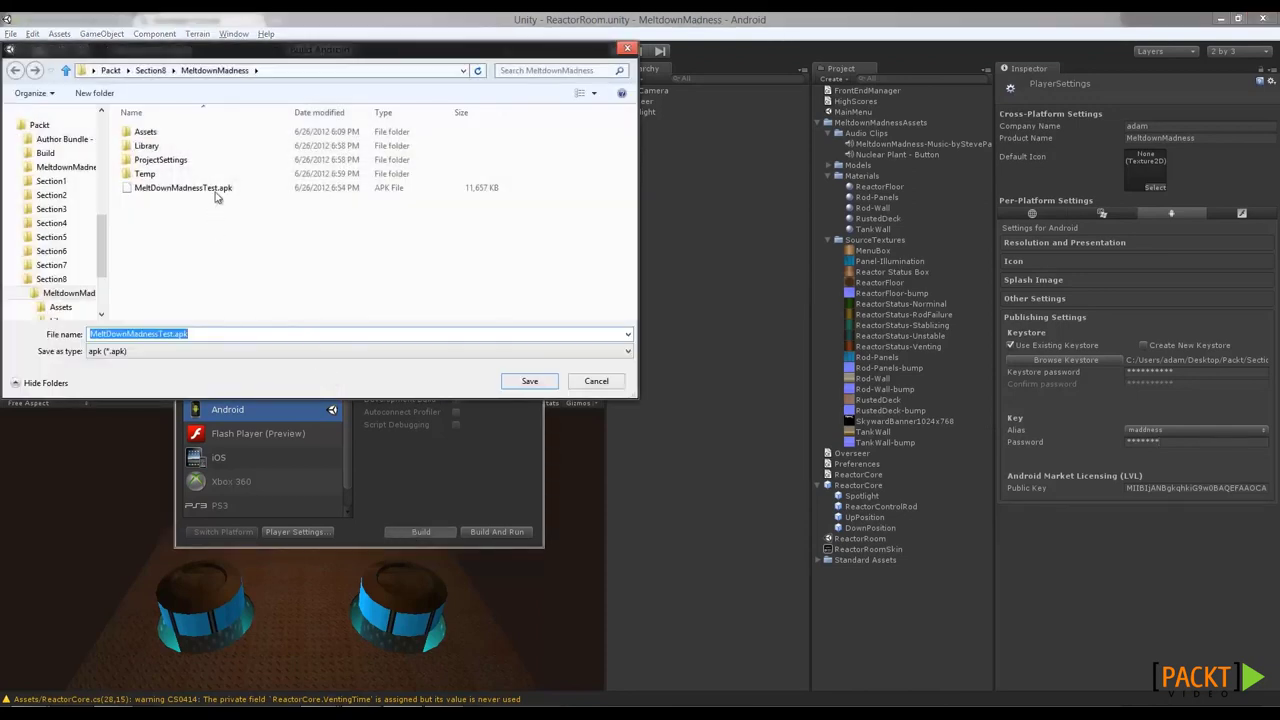
click(215, 188)
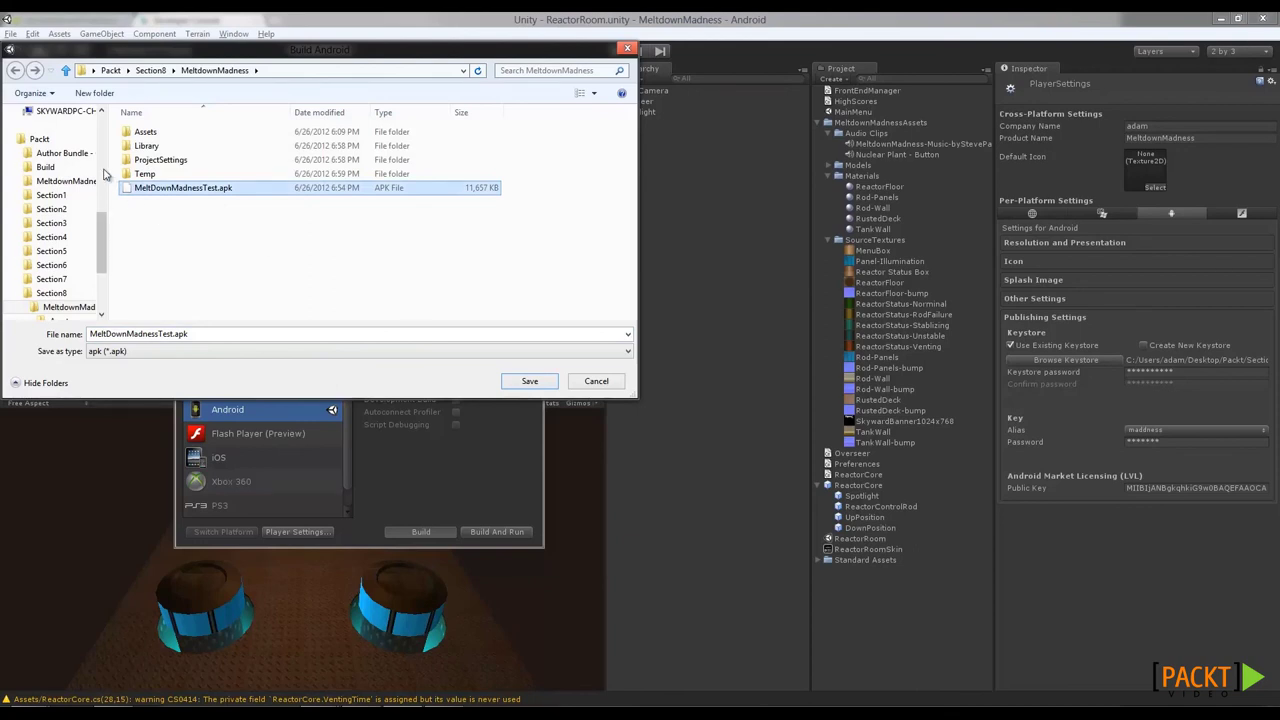
scroll(101, 160, up, 4)
scroll(101, 160, up, 3)
click(50, 131)
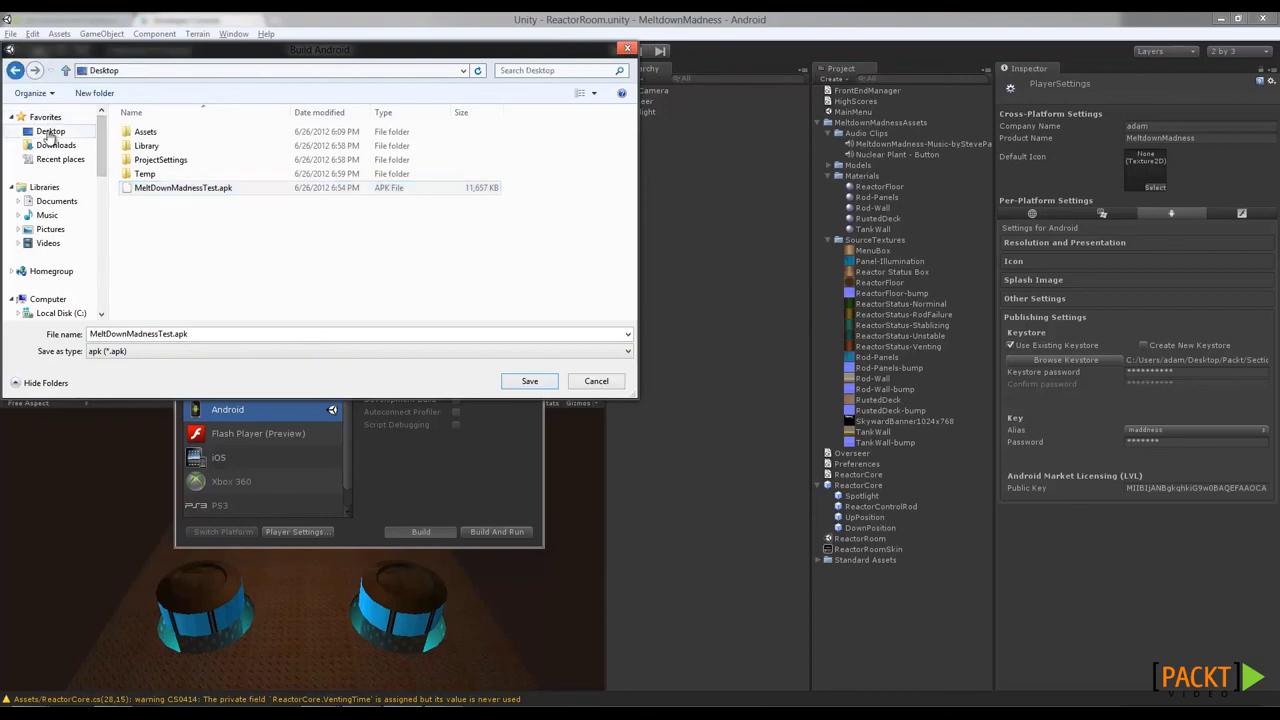
click(529, 381)
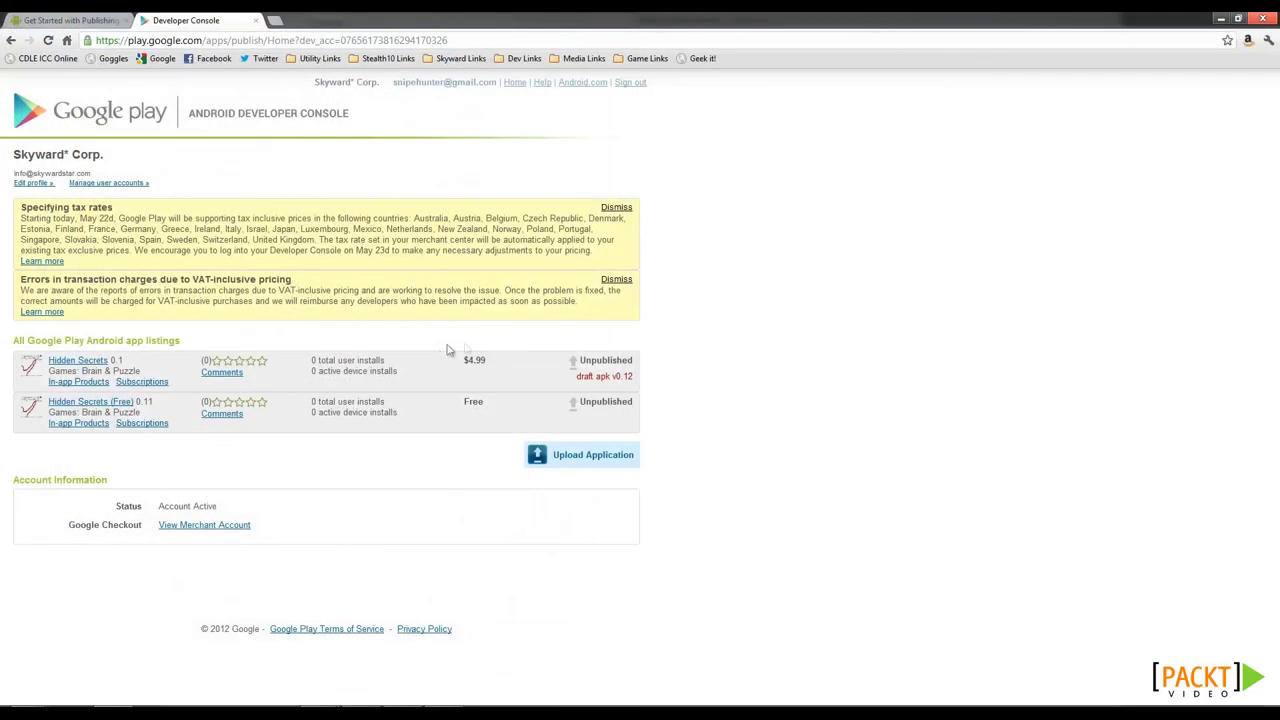
Upload MeltDownMadnessTest.apk from the Desktop as a new application and save it as a draft.
click(569, 466)
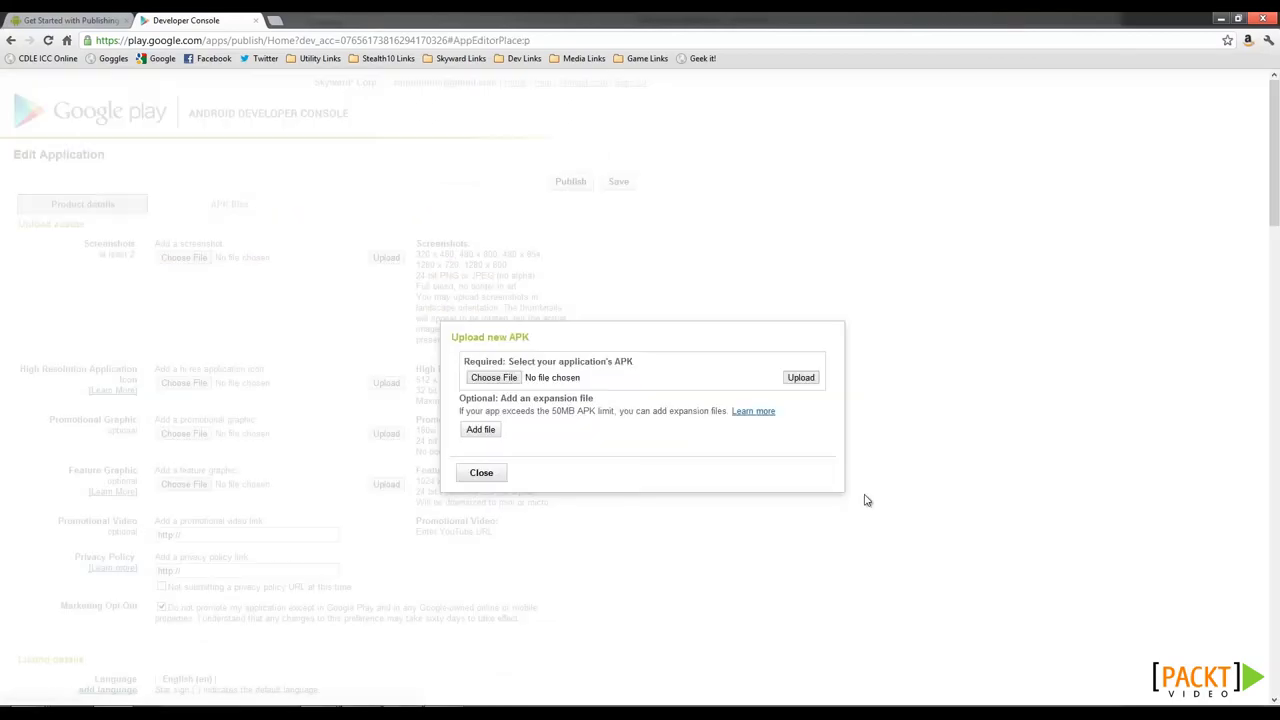
click(509, 379)
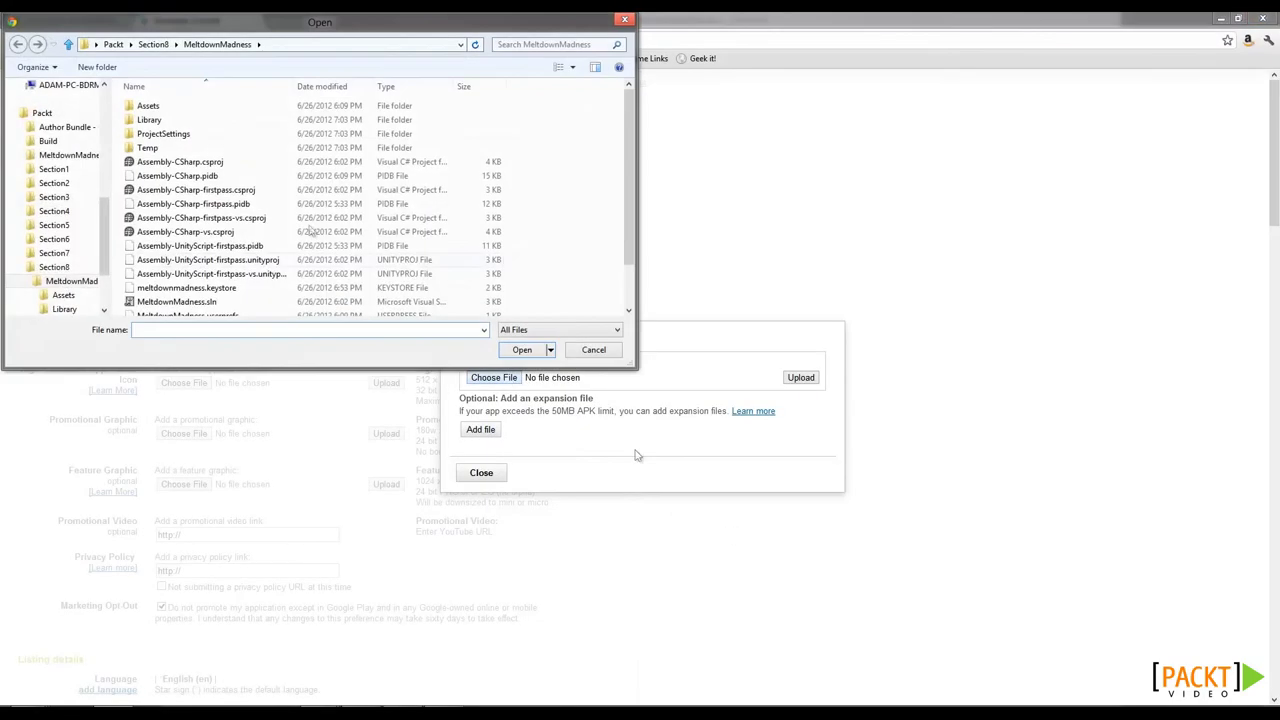
click(56, 105)
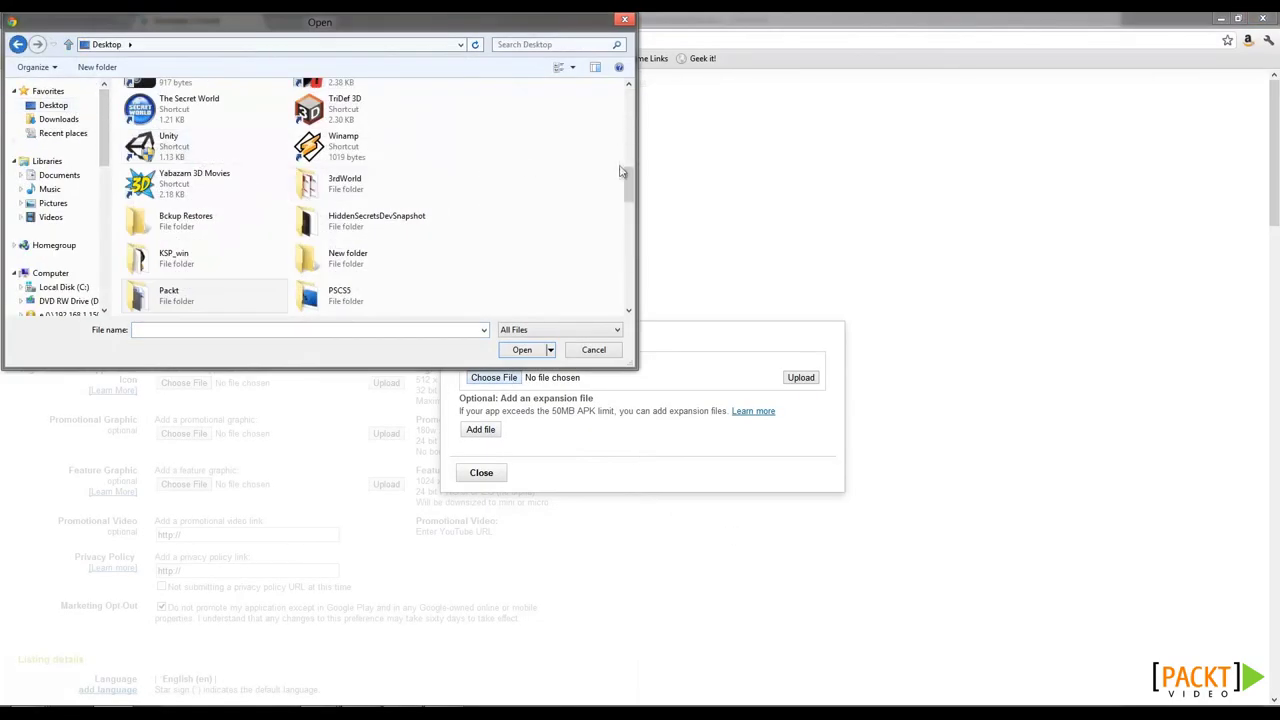
drag(625, 177, 616, 276)
double_click(200, 170)
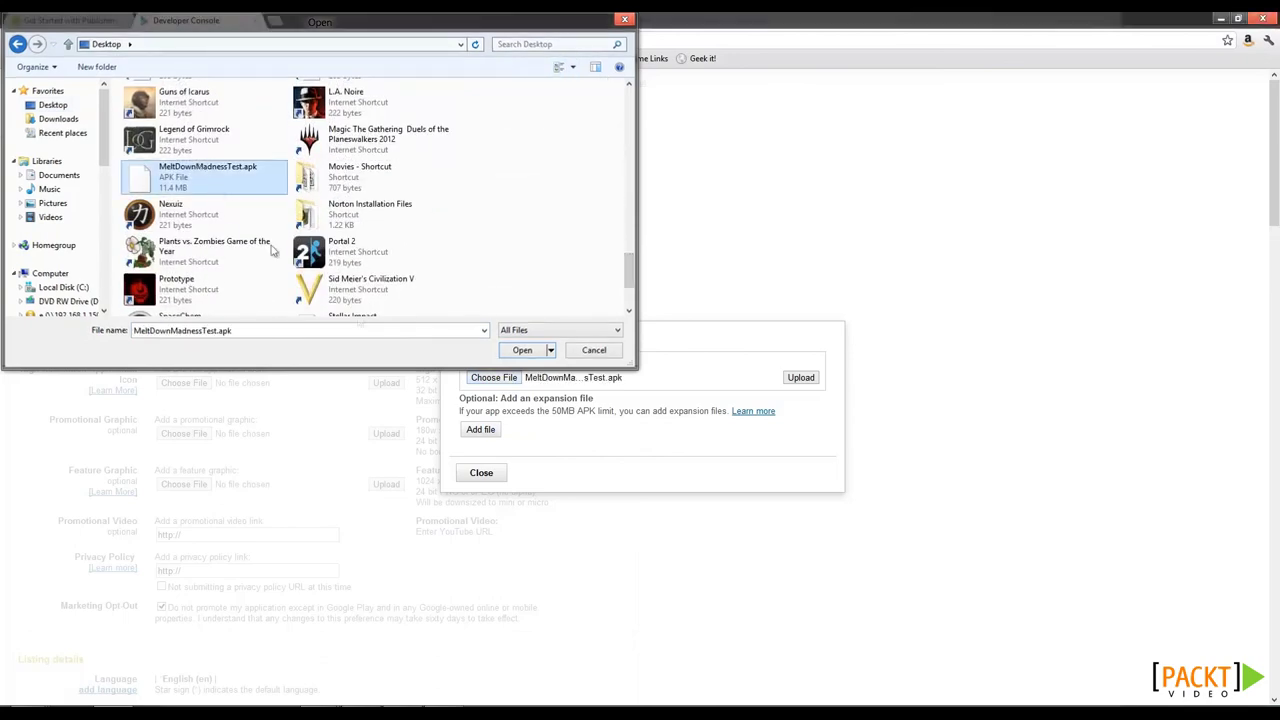
click(801, 378)
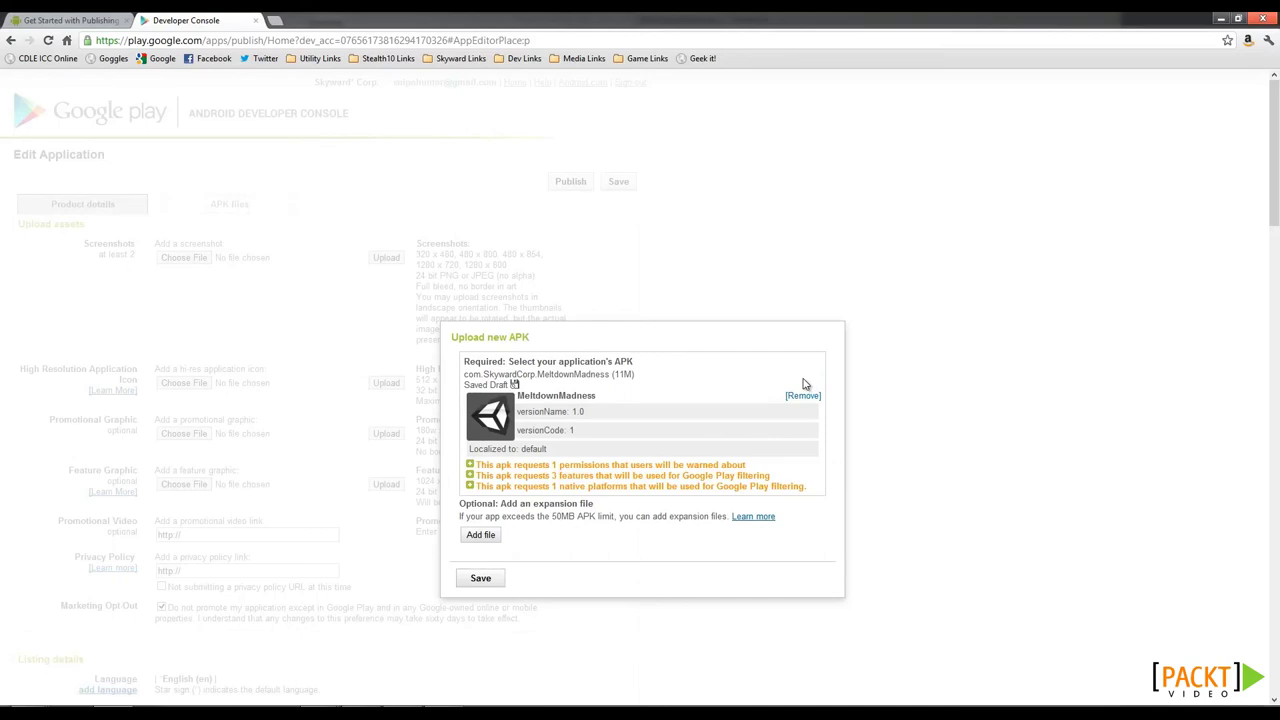
click(466, 584)
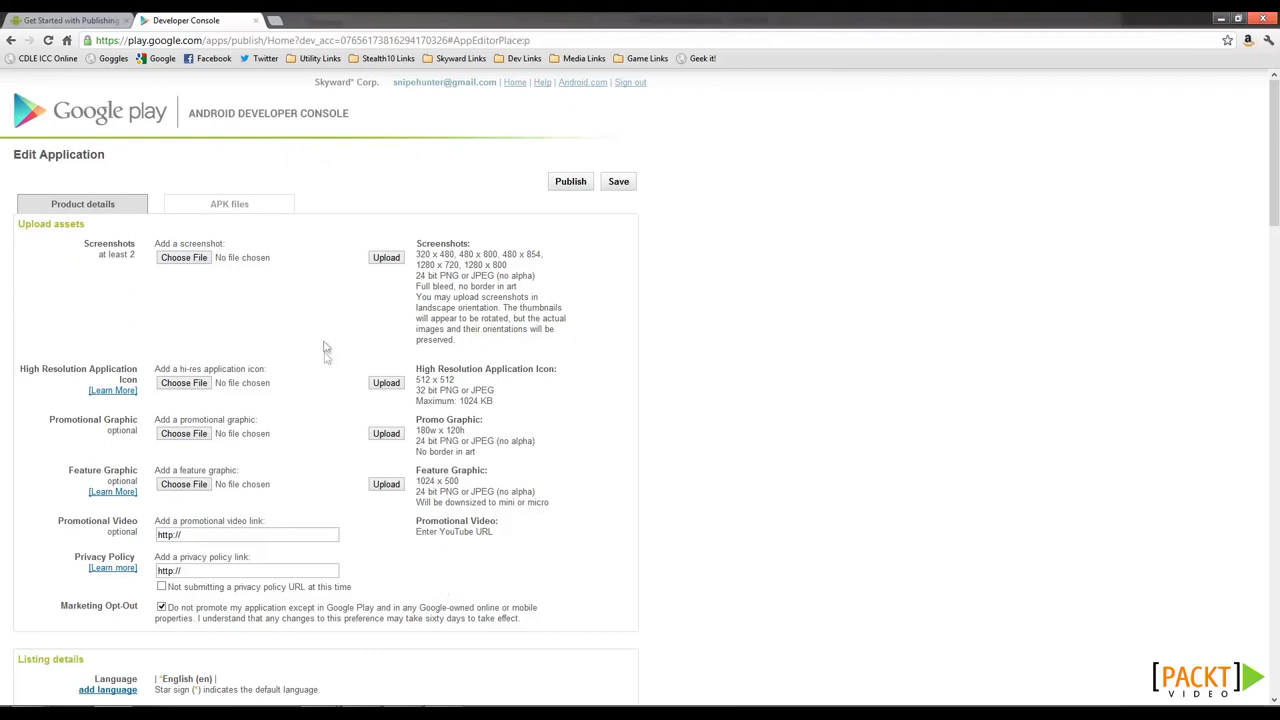
Review the screenshot and Promotional Graphic requirements on the Edit Application form.
drag(419, 239, 552, 556)
click(551, 549)
drag(107, 430, 145, 440)
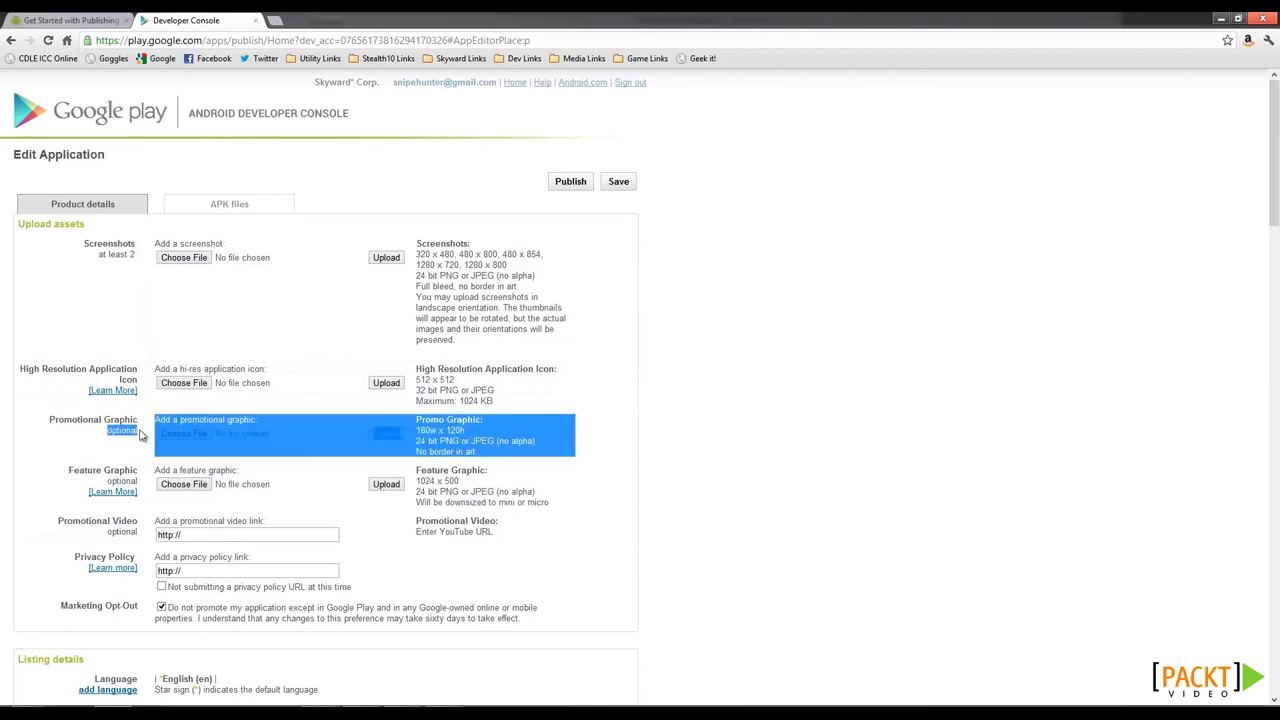
click(303, 293)
scroll(334, 331, down, 5)
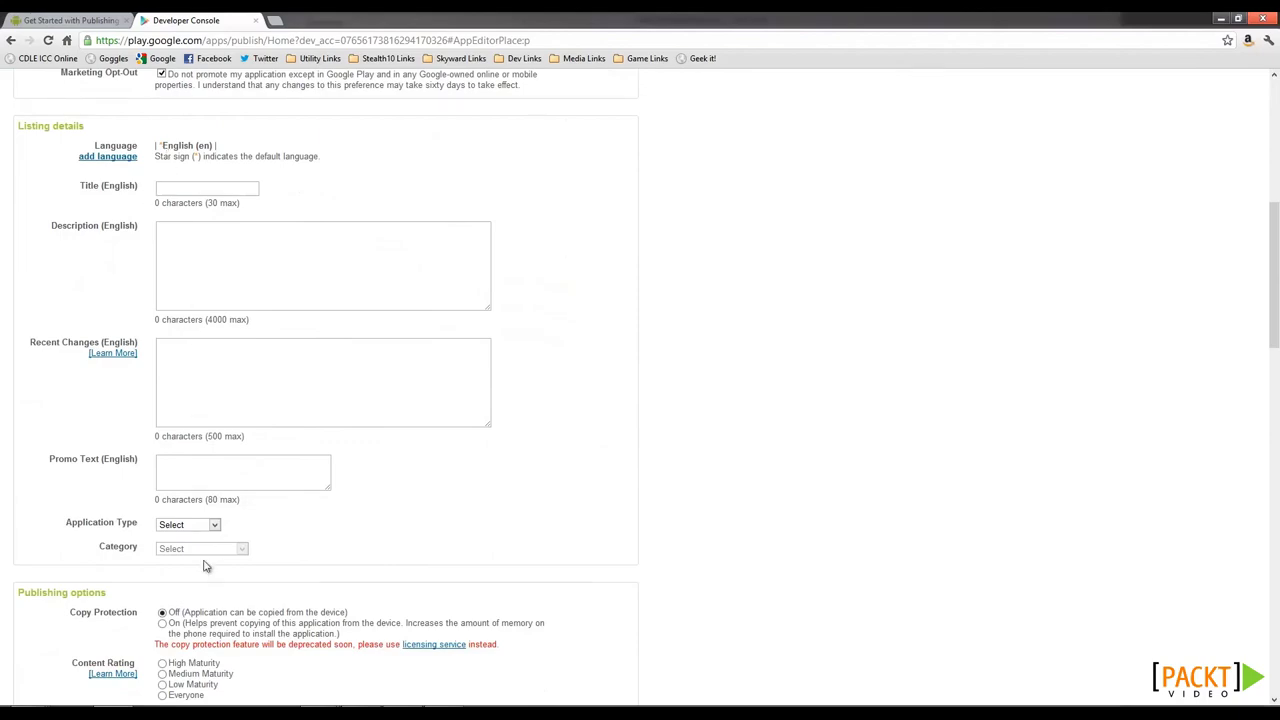
scroll(440, 314, down, 5)
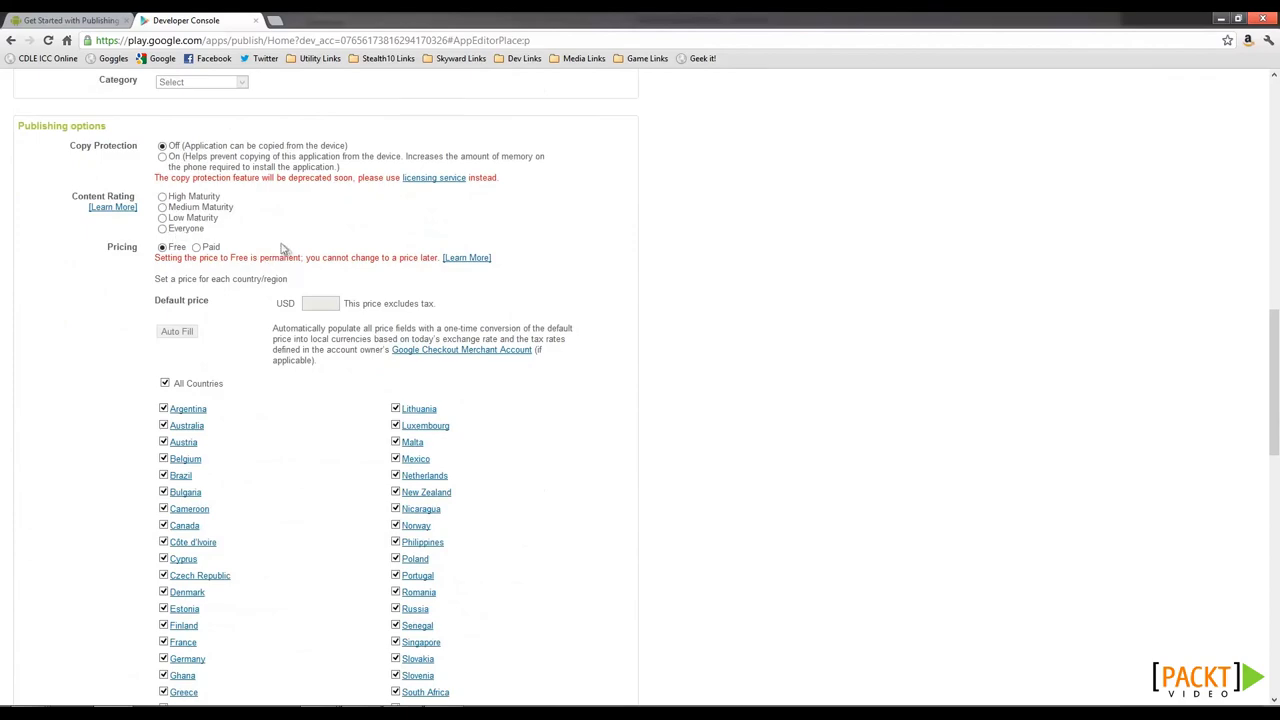
scroll(283, 248, down, 10)
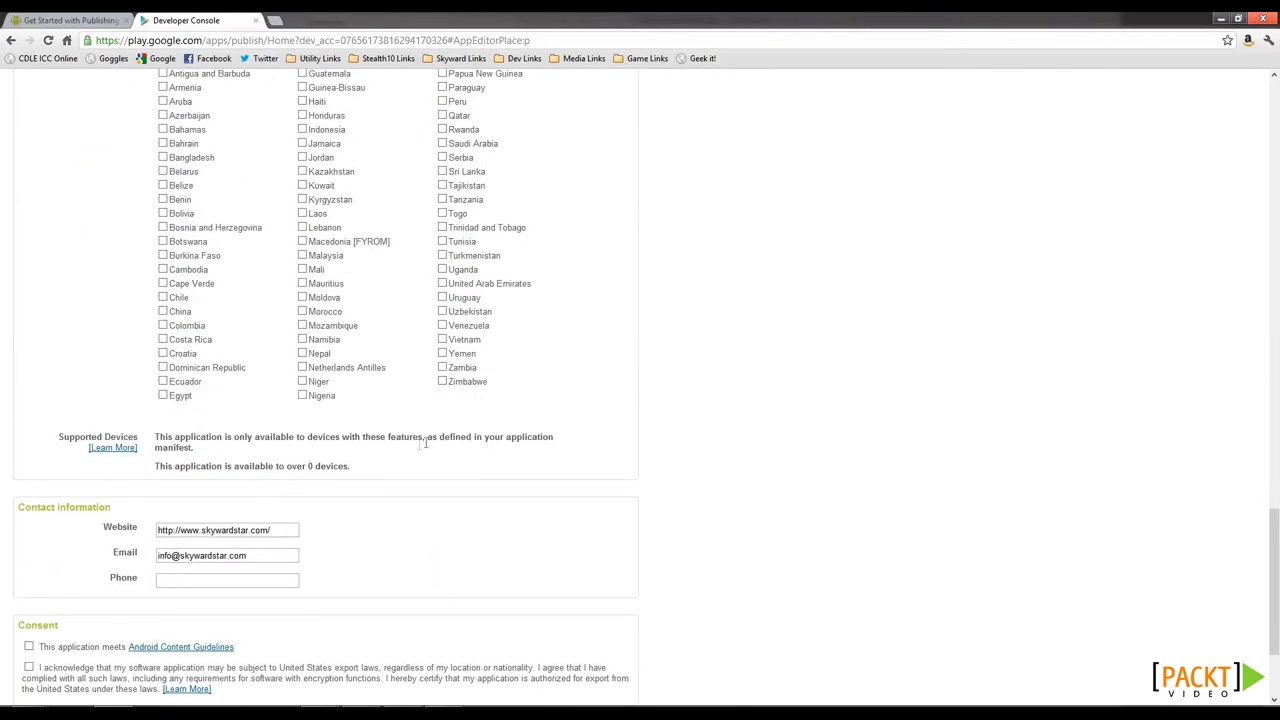
scroll(425, 443, up, 14)
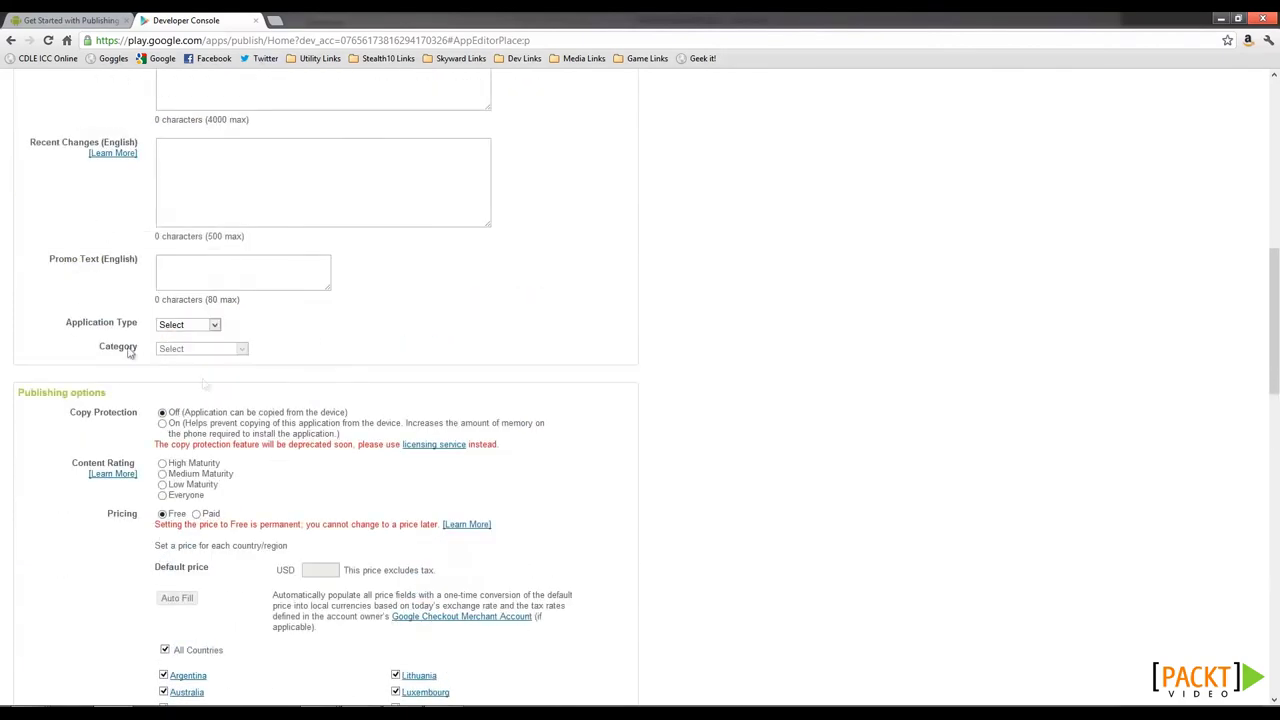
scroll(128, 352, down, 13)
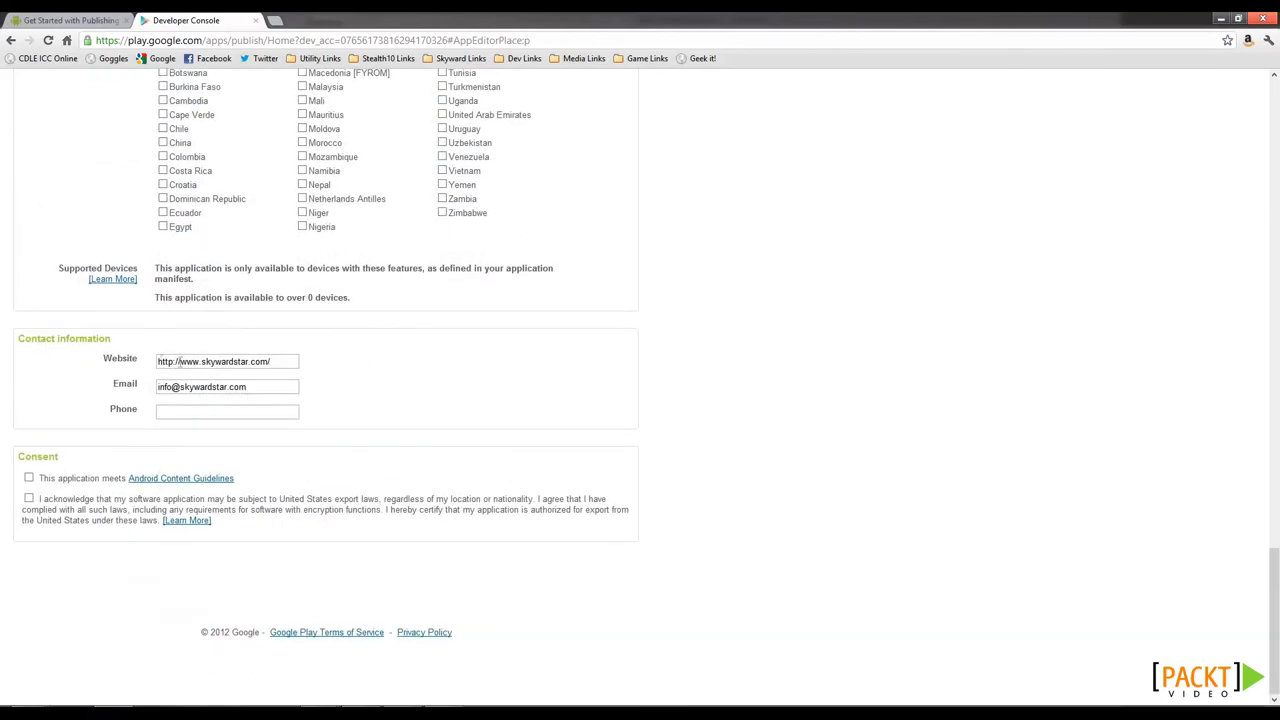
Inspect the Website and Email contact fields of the listing.
drag(271, 363, 157, 363)
click(263, 391)
drag(265, 388, 38, 357)
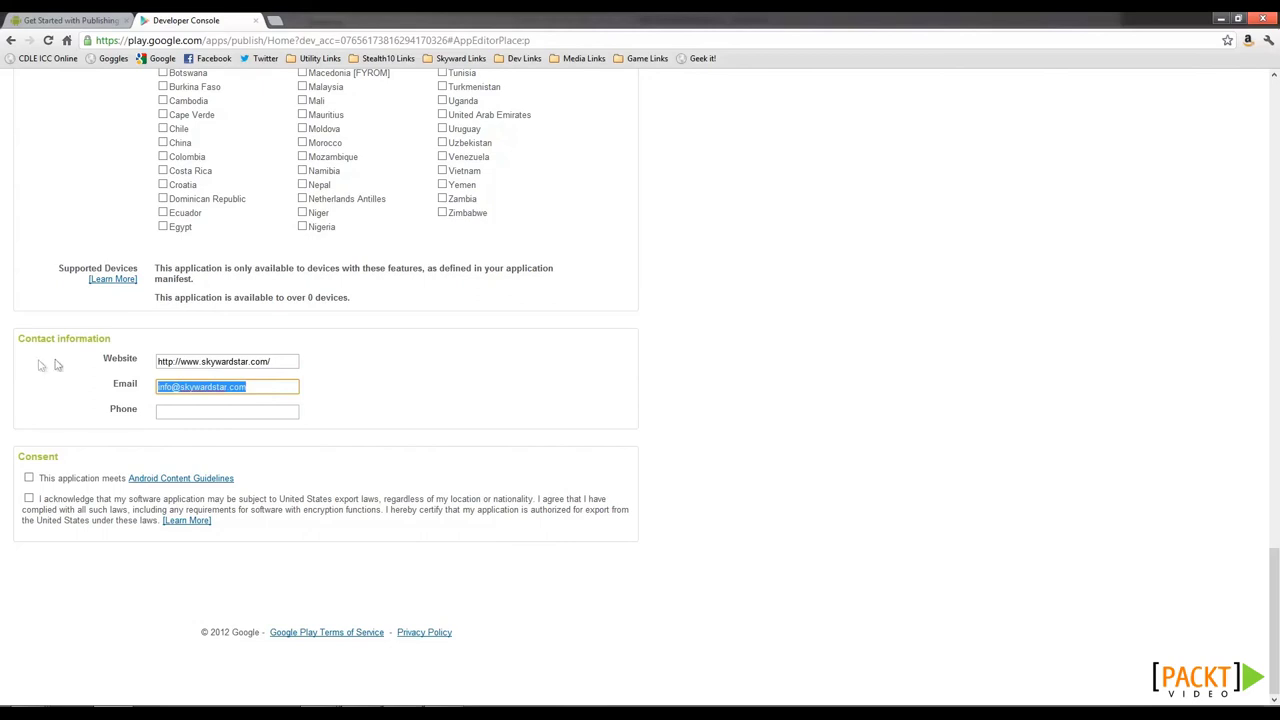
click(254, 386)
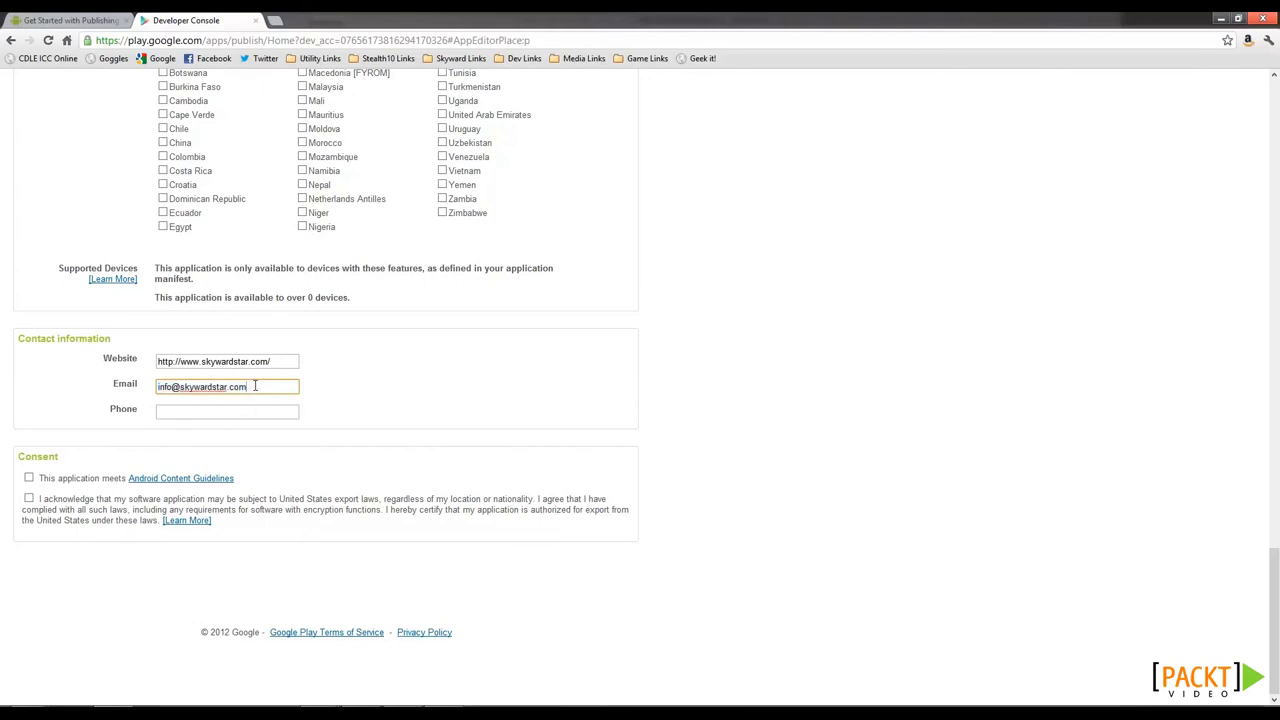
Tick the Android Content Guidelines and US export laws consent checkboxes.
click(28, 478)
click(28, 498)
scroll(166, 614, up, 20)
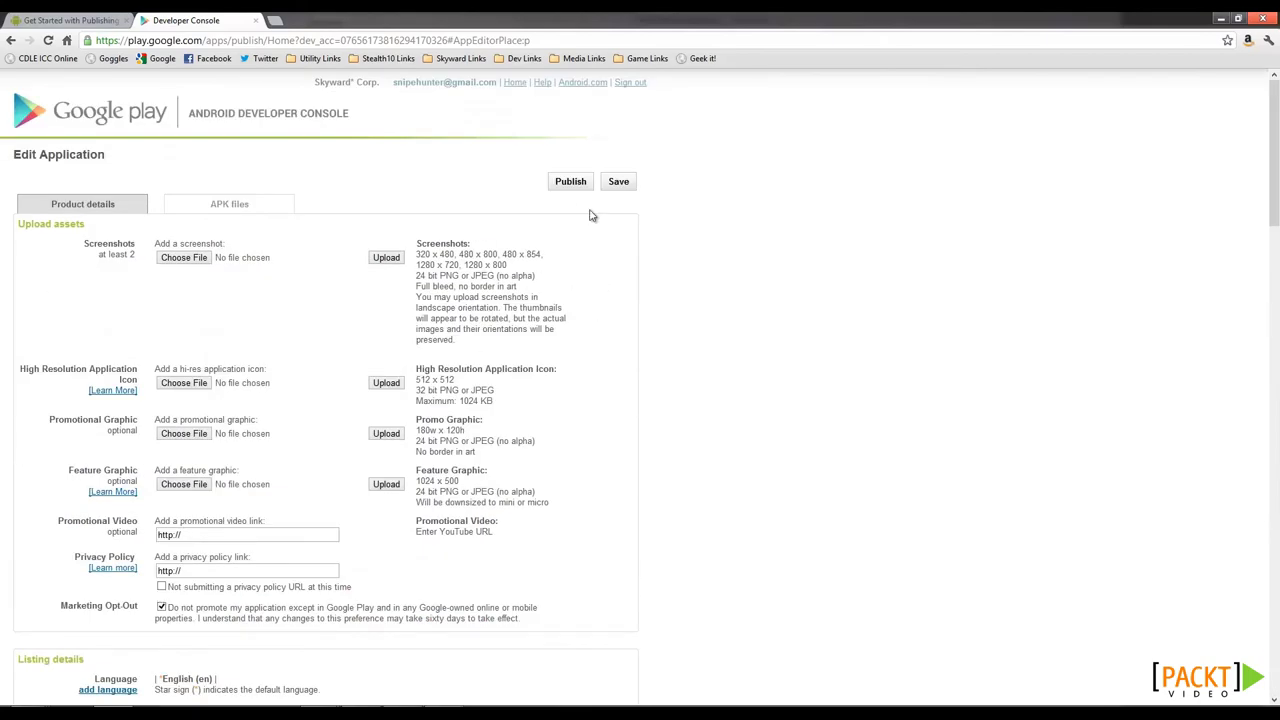
click(568, 184)
scroll(357, 291, down, 9)
scroll(357, 298, up, 10)
View the new app's APK files, then open the Hidden Secrets listing and scroll to its bottom.
click(241, 204)
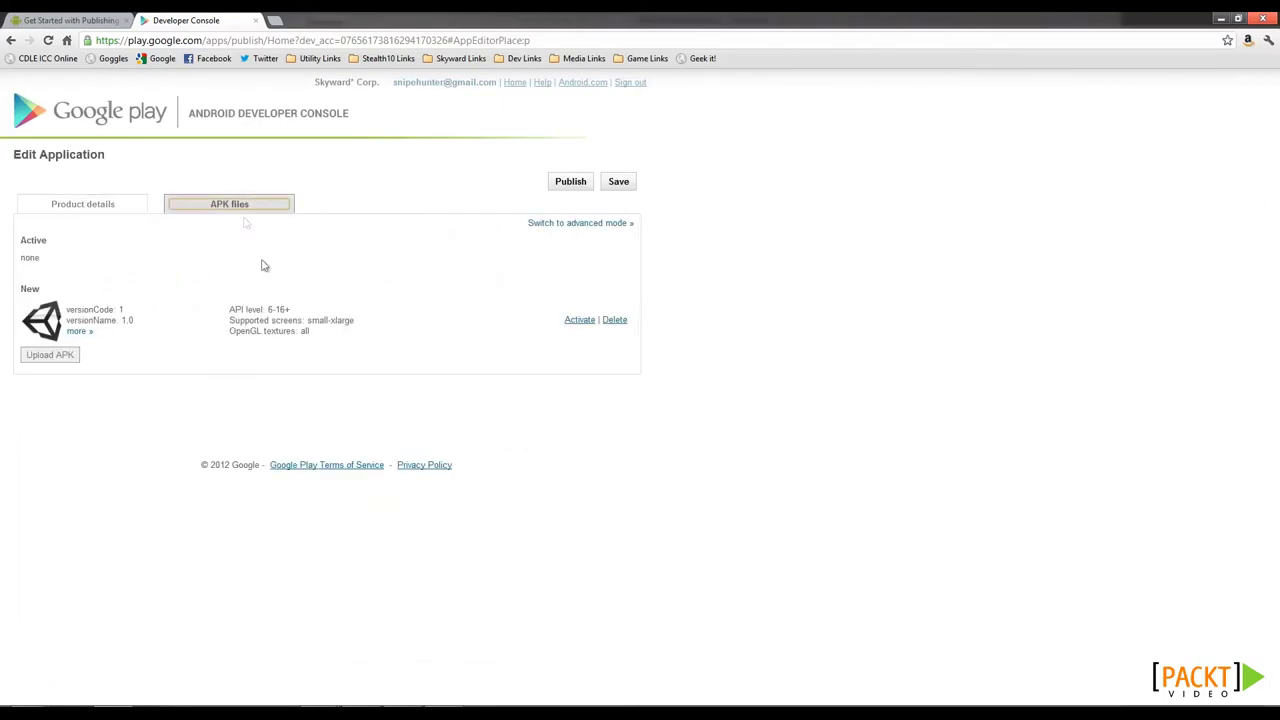
click(616, 321)
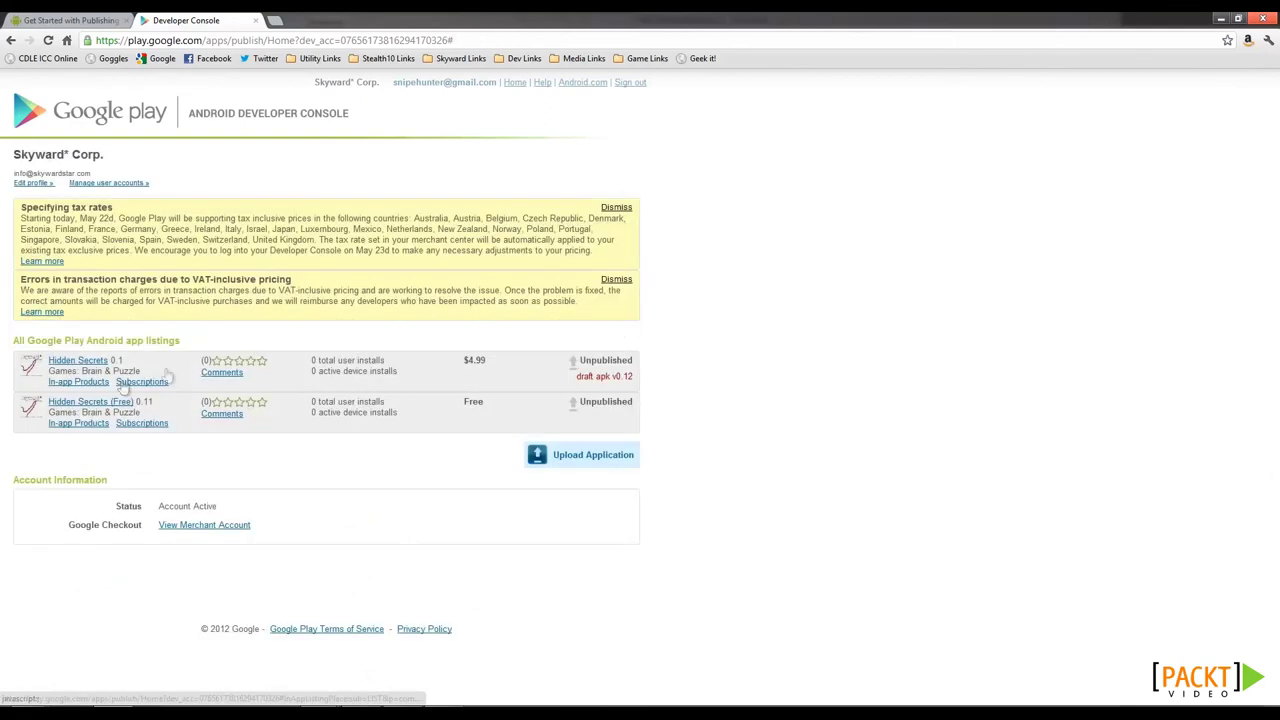
click(86, 362)
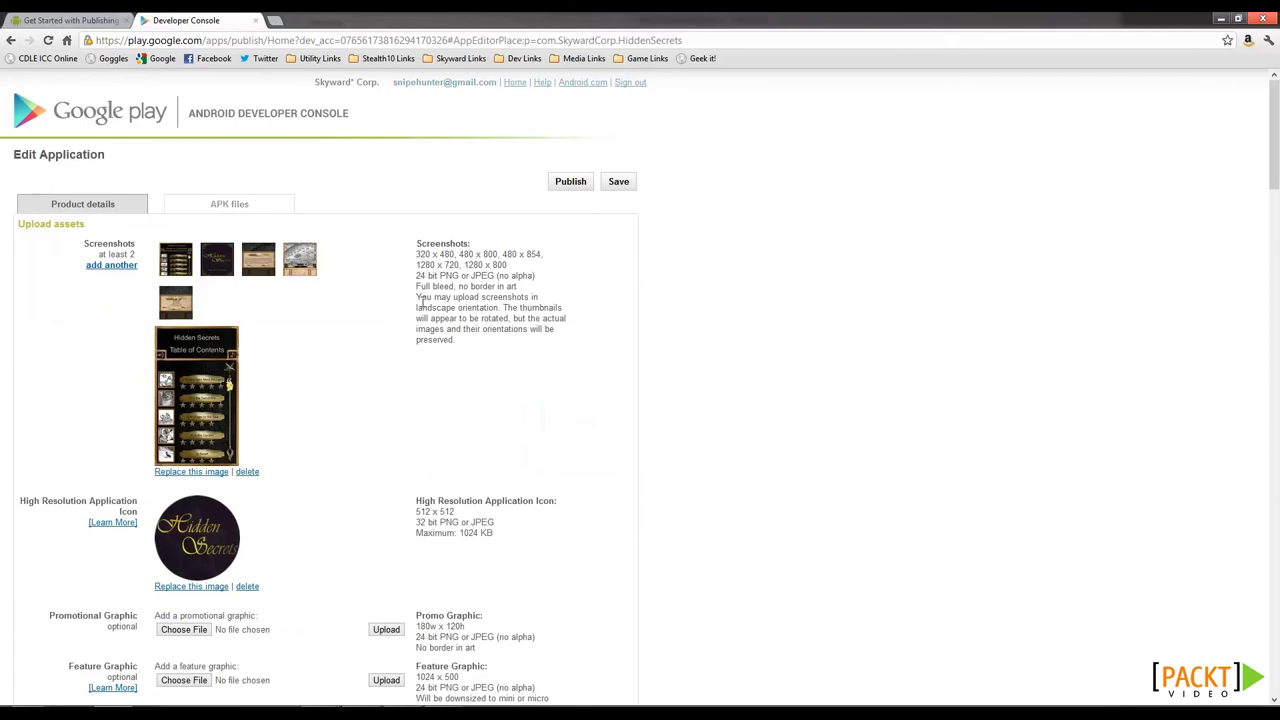
scroll(371, 320, down, 3)
scroll(366, 320, up, 3)
scroll(283, 409, down, 8)
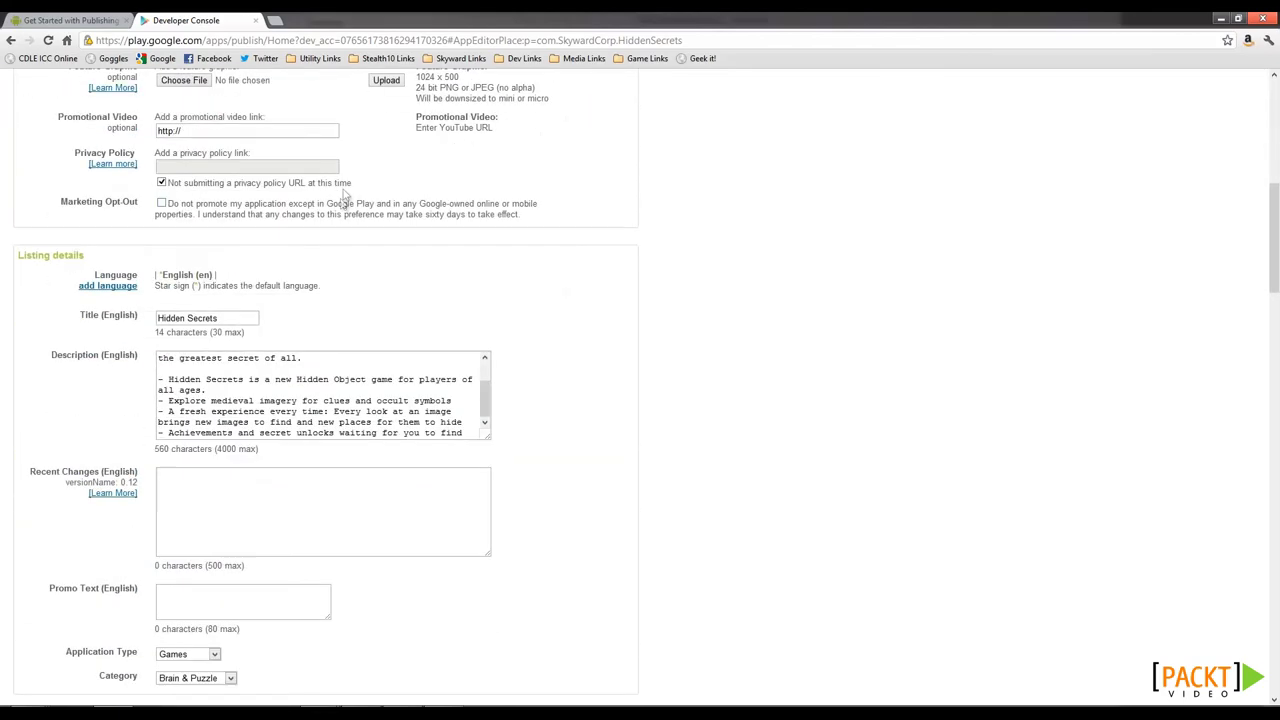
scroll(437, 200, down, 20)
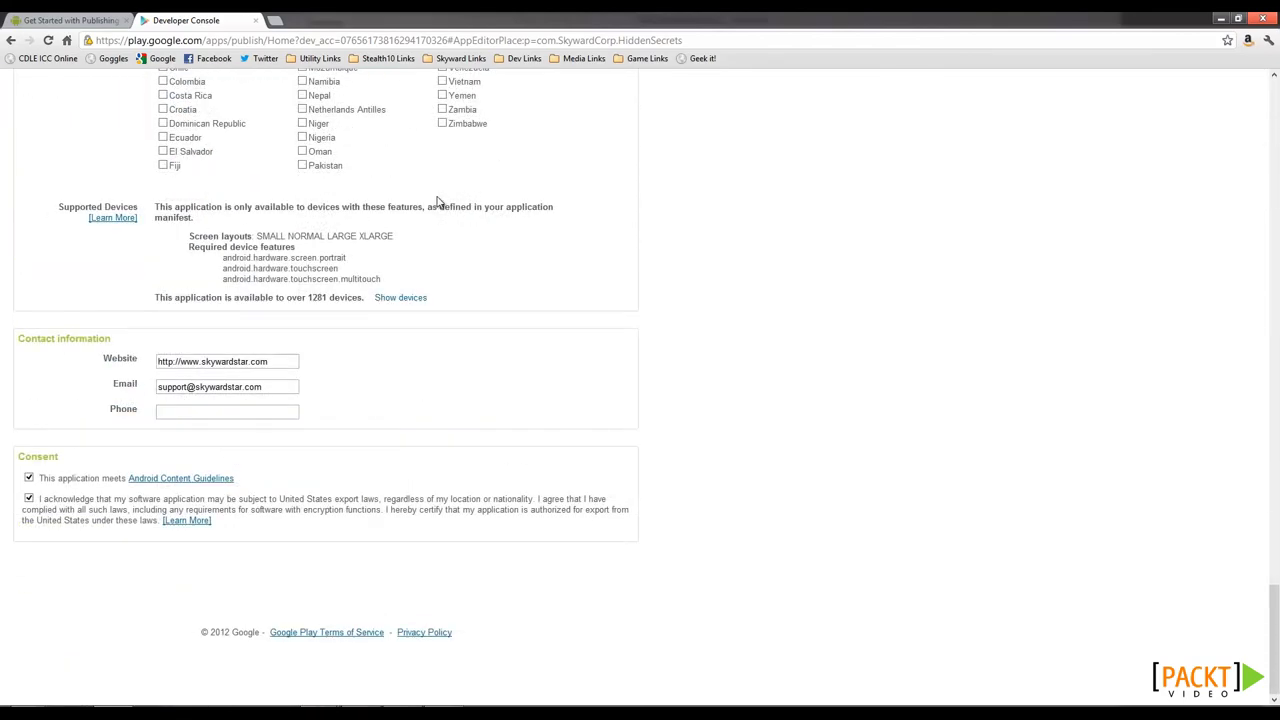